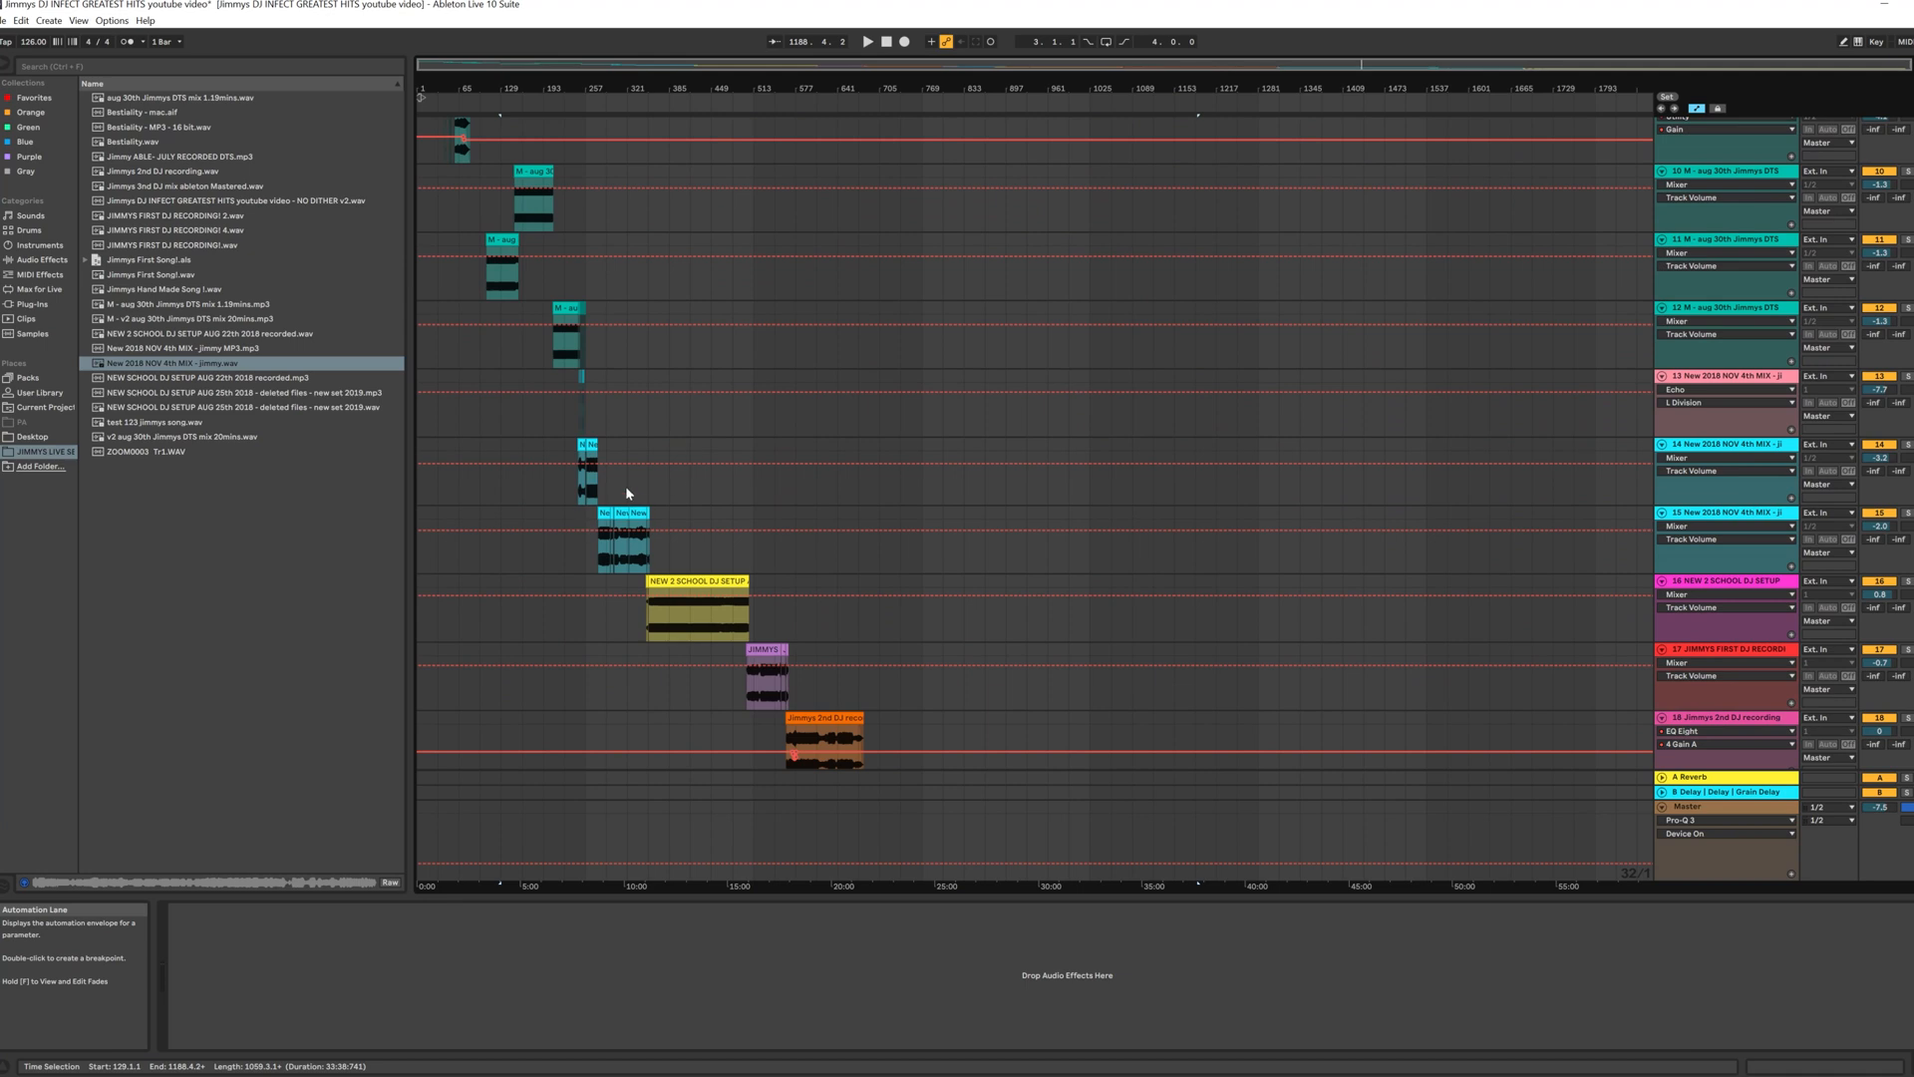
Step: Examine the staggered mix clips down to track 22, then the overlap between the track 19 and track 20 clips
{"action": "scroll", "coordinate": [882, 516], "scroll_direction": "down", "scroll_amount": 7}
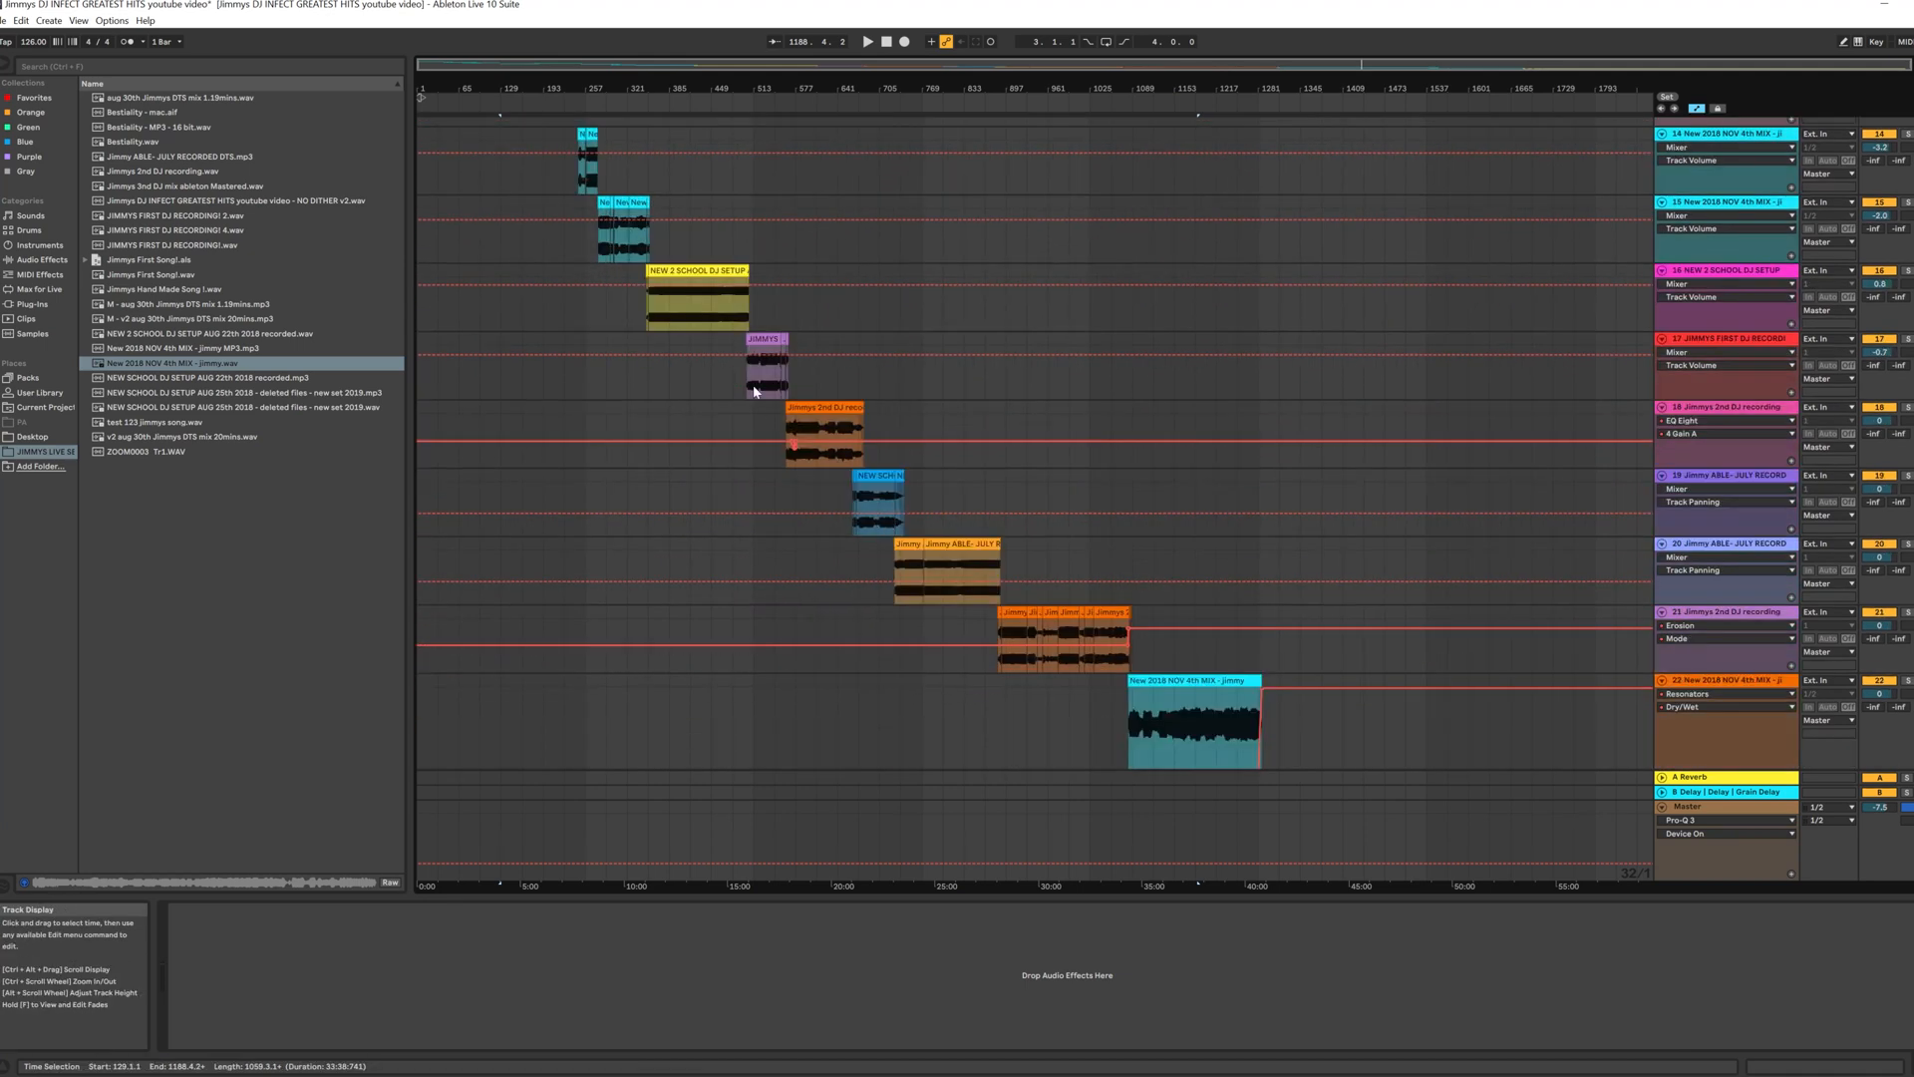
{"action": "scroll", "coordinate": [995, 567], "scroll_direction": "down", "scroll_amount": 7}
{"action": "scroll", "coordinate": [1100, 525], "scroll_direction": "up", "scroll_amount": 6}
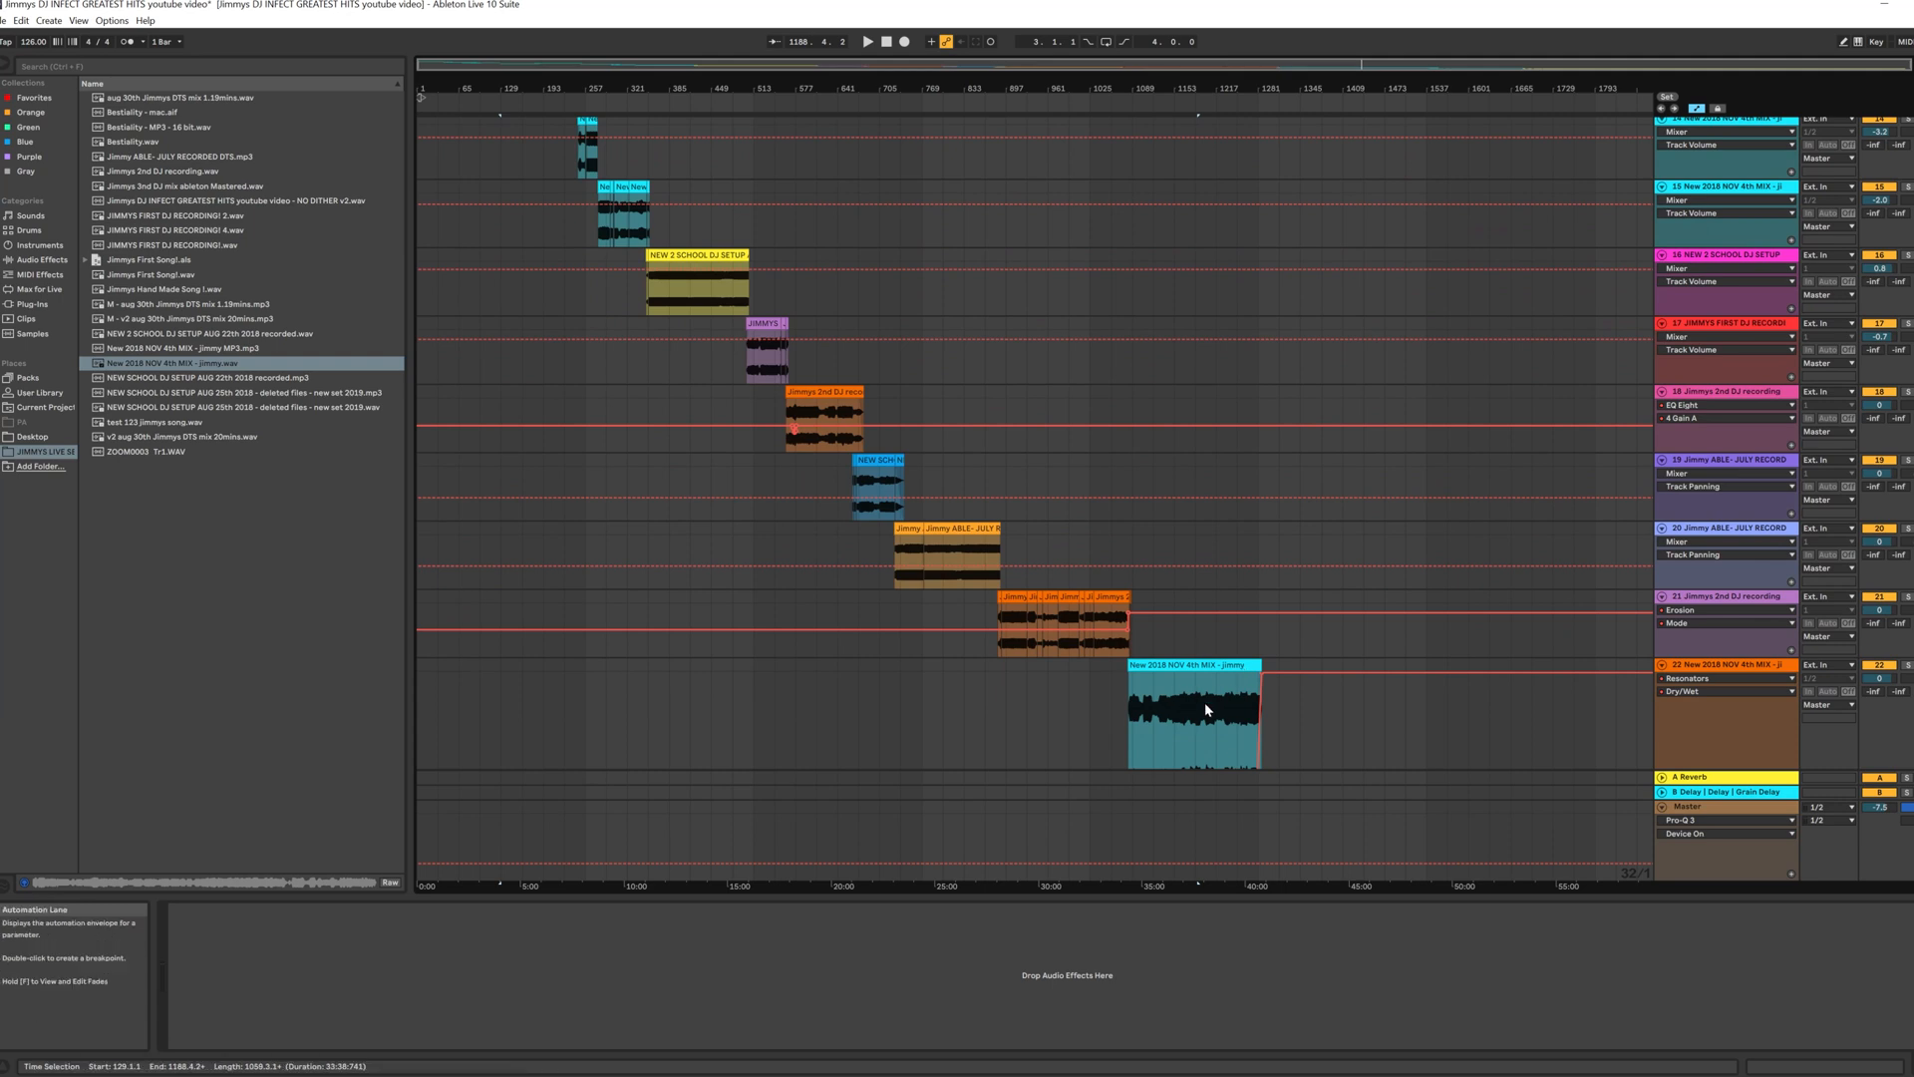
{"action": "left_click_drag", "start_coordinate": [1075, 84], "coordinate": [1524, 83]}
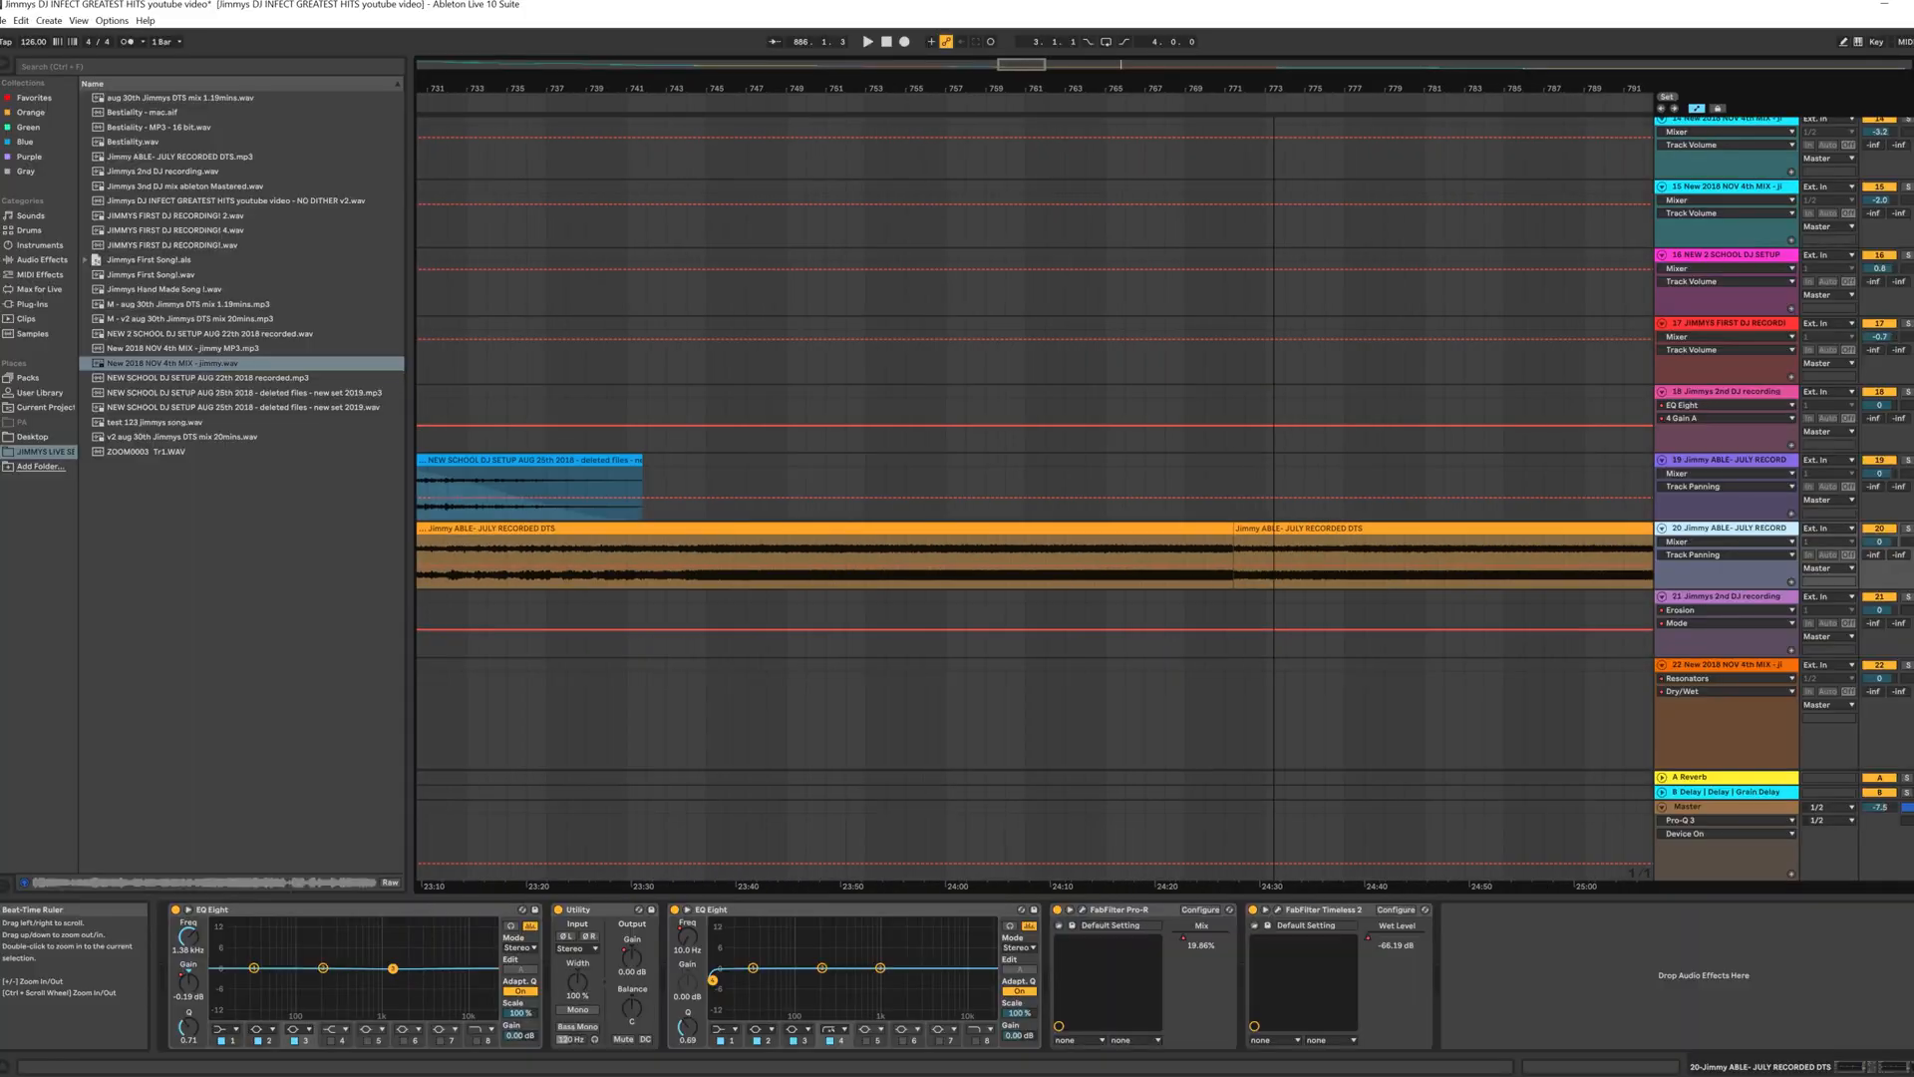
{"action": "left_click_drag", "start_coordinate": [1110, 82], "coordinate": [1021, 215]}
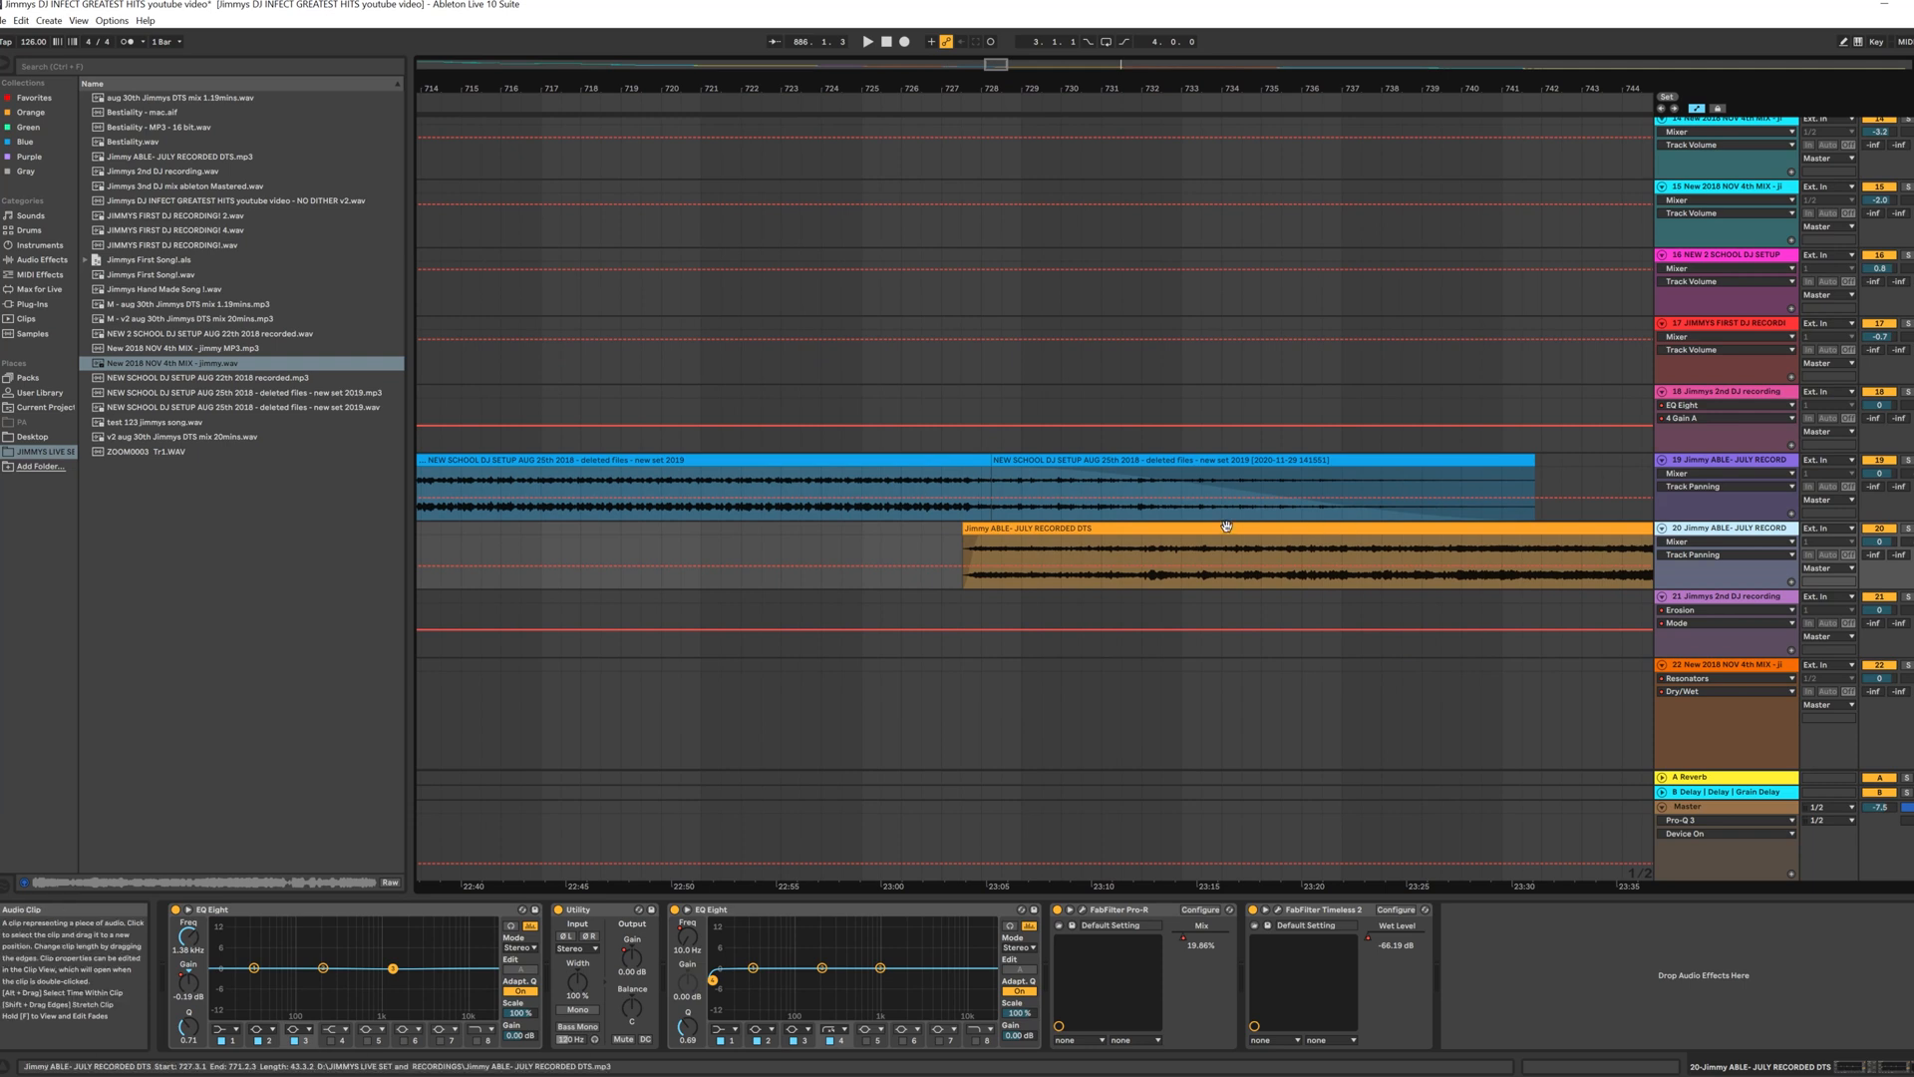
Step: Show track 19's device chain and display its EQ Eight automation, followed by its Utility automation
{"action": "left_click", "coordinate": [1719, 463]}
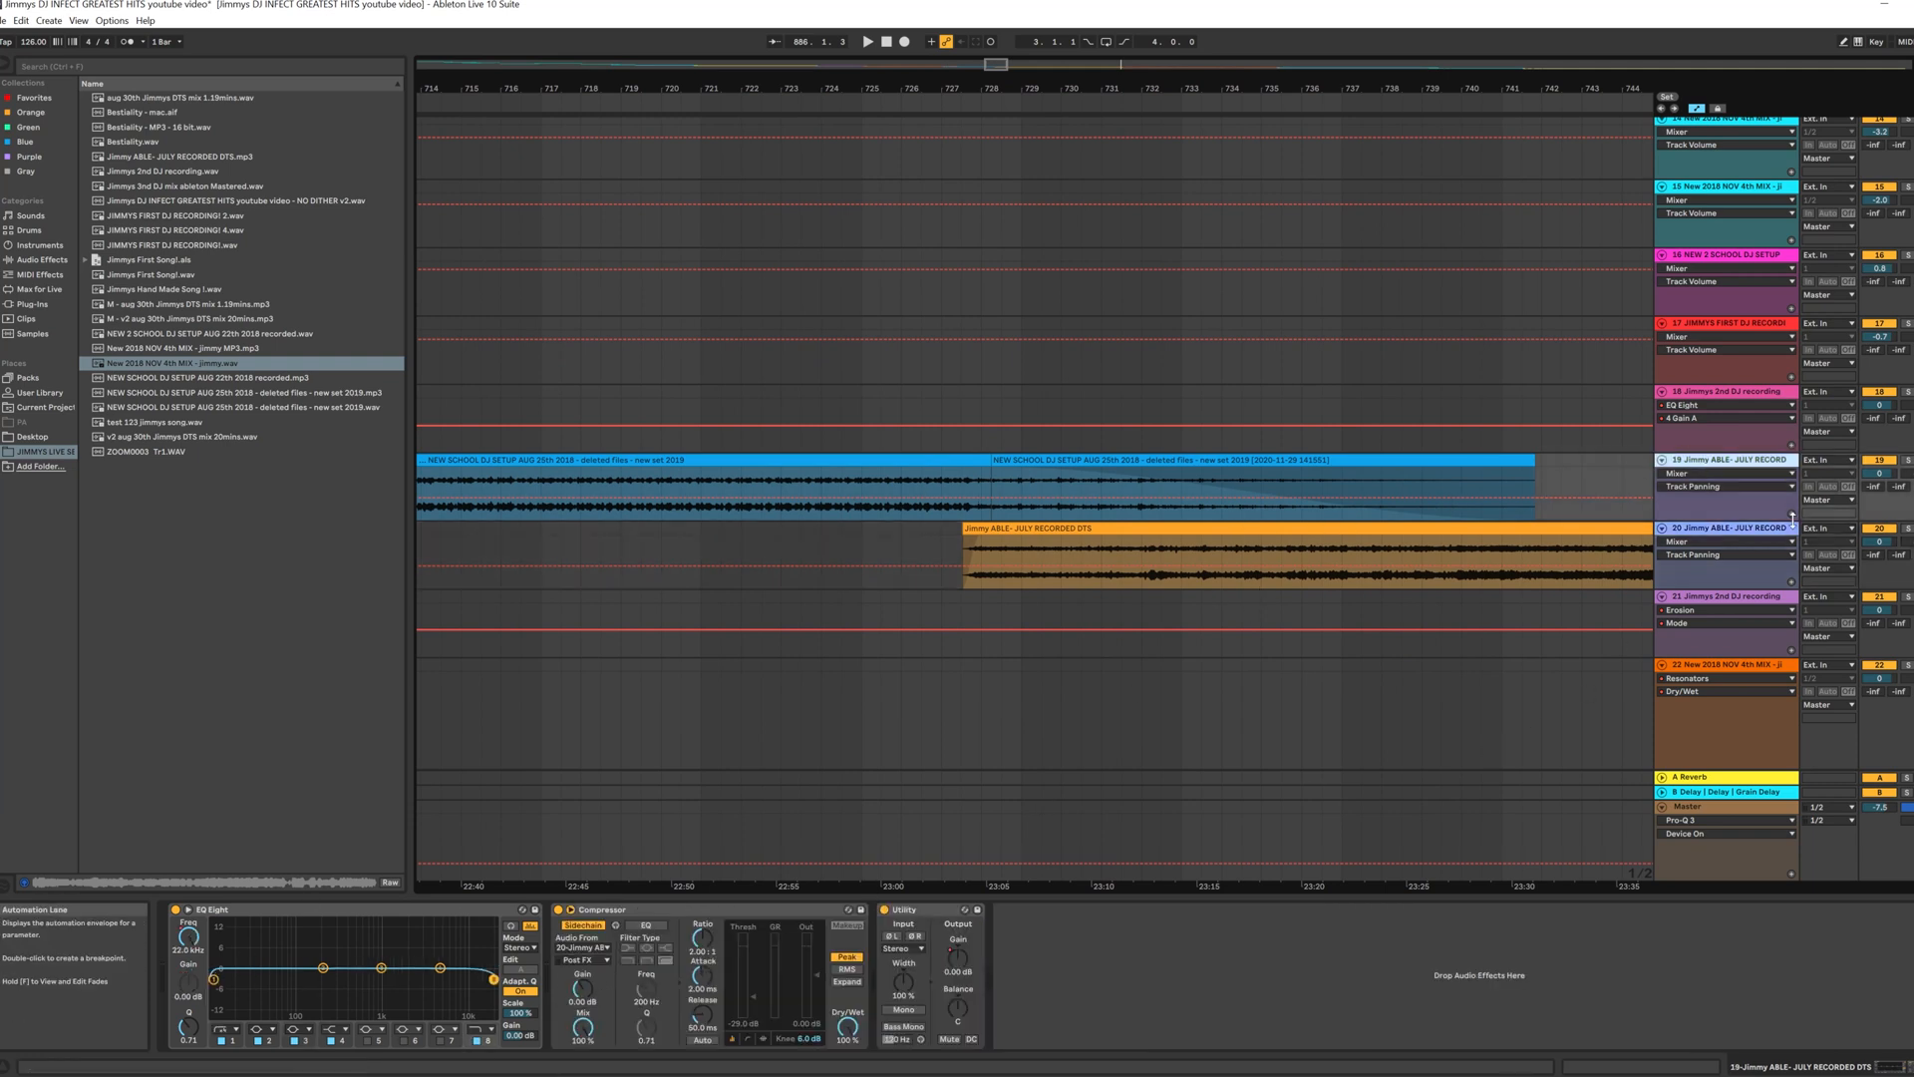
{"action": "left_click", "coordinate": [1792, 476]}
{"action": "left_click", "coordinate": [1719, 497]}
{"action": "left_click", "coordinate": [1704, 471]}
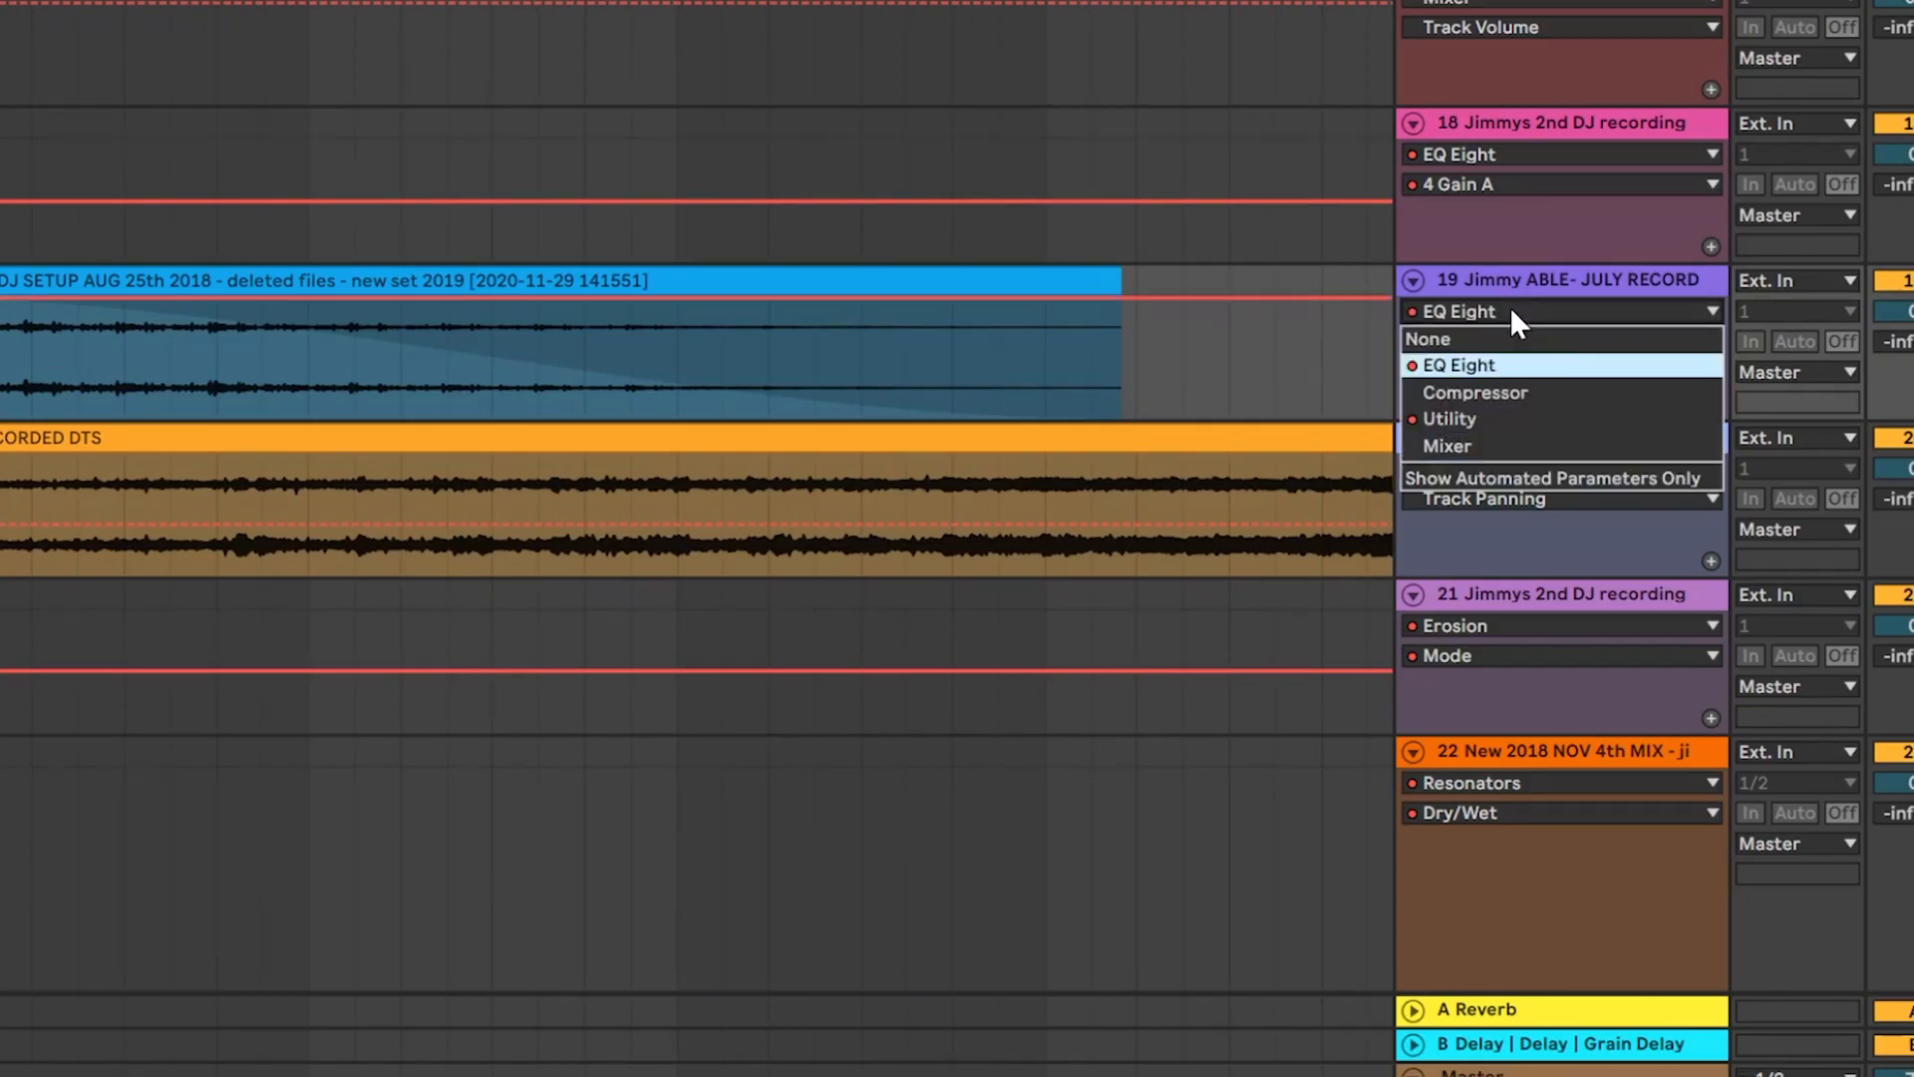
{"action": "left_click", "coordinate": [1522, 421]}
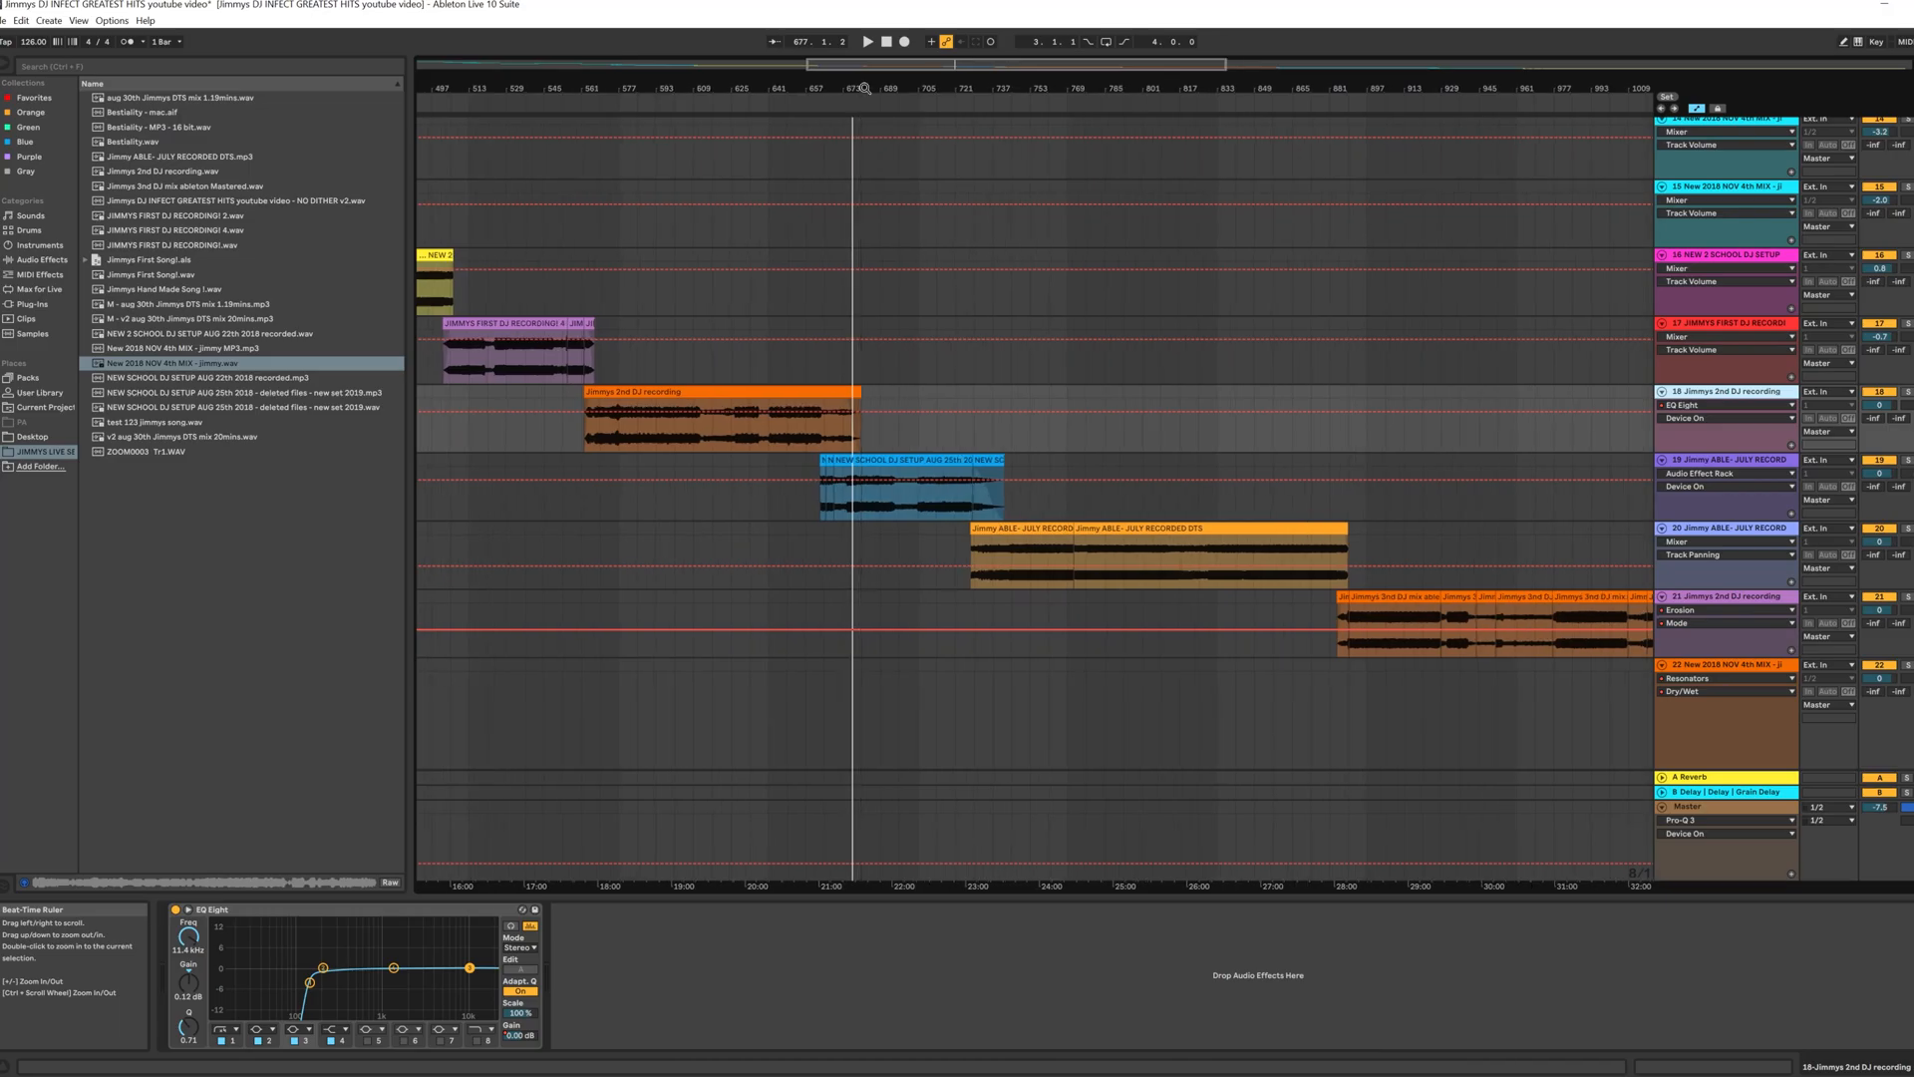
Step: Inspect the device chains of tracks 21 and 20 at the crossfade between their clips
{"action": "scroll", "coordinate": [1532, 486], "scroll_direction": "down", "scroll_amount": 2}
{"action": "left_click", "coordinate": [1742, 511]}
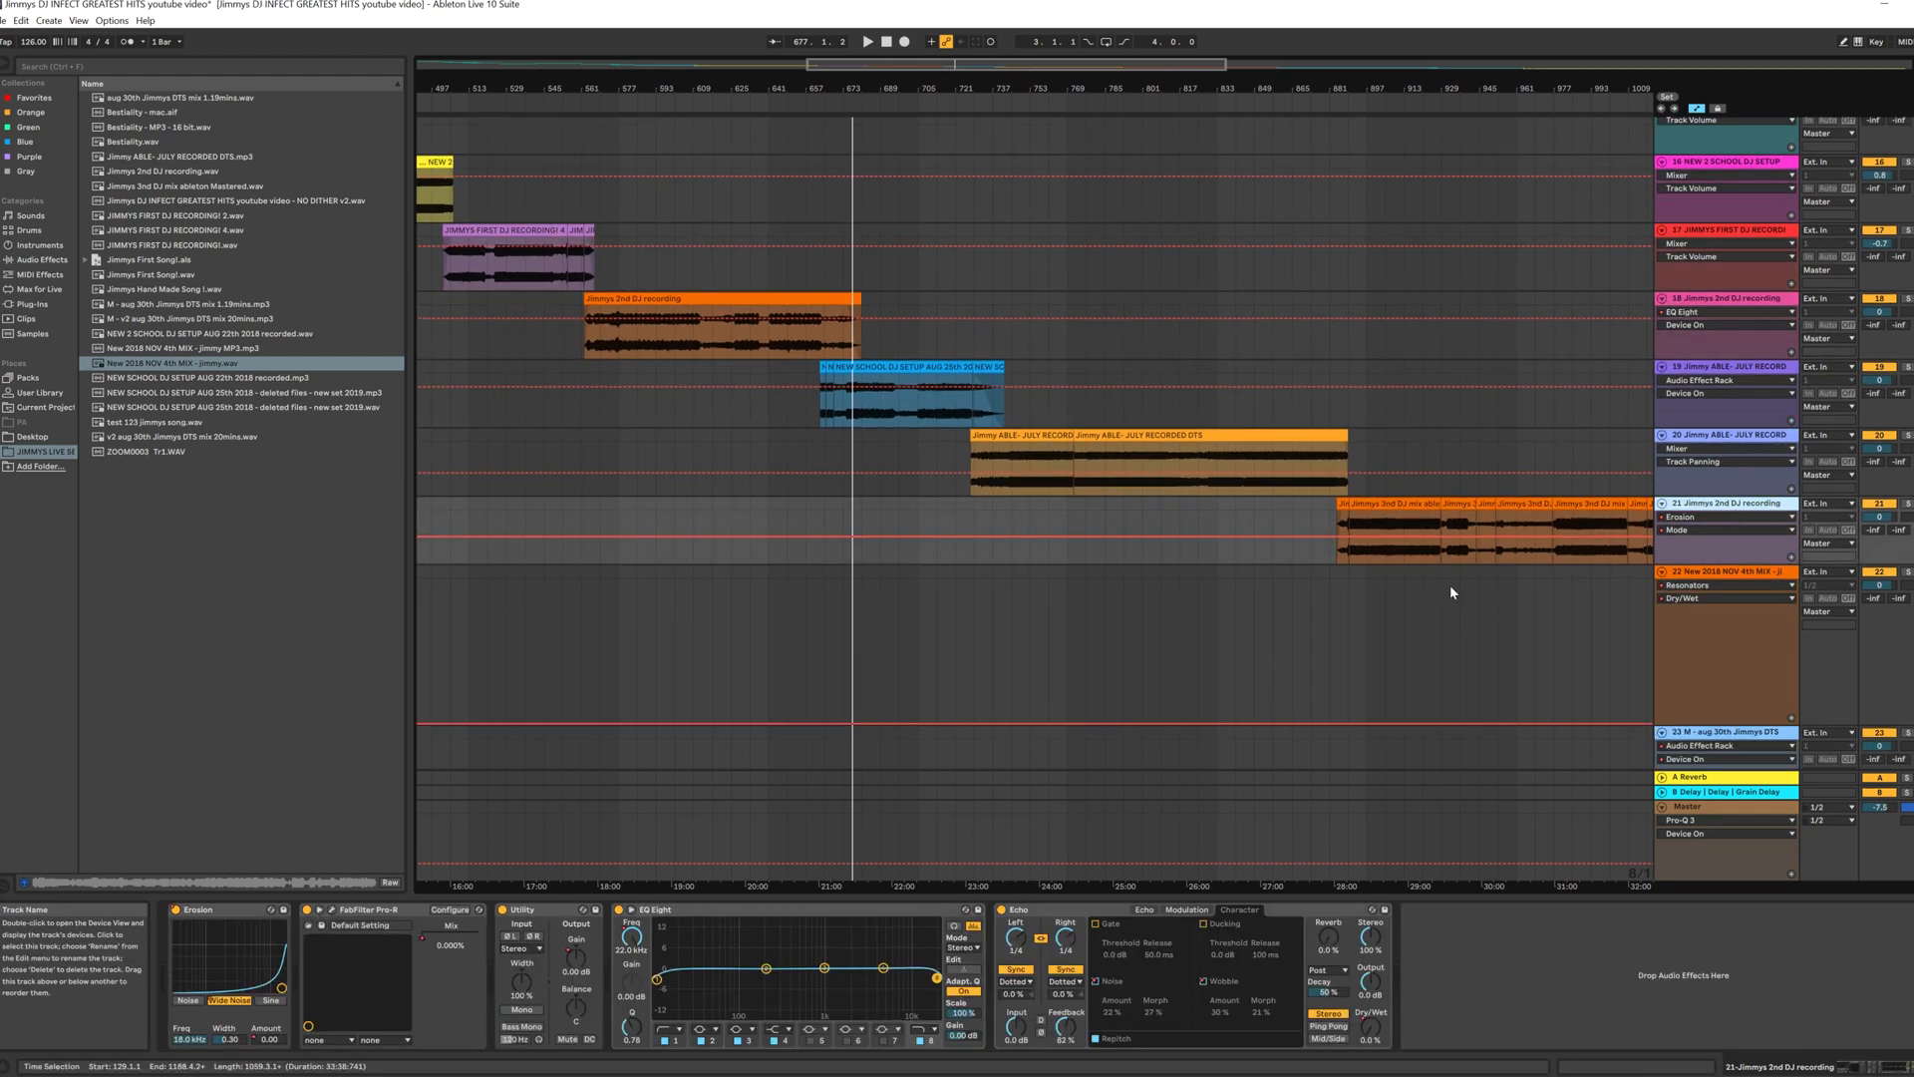
{"action": "left_click_drag", "start_coordinate": [1345, 89], "coordinate": [881, 159]}
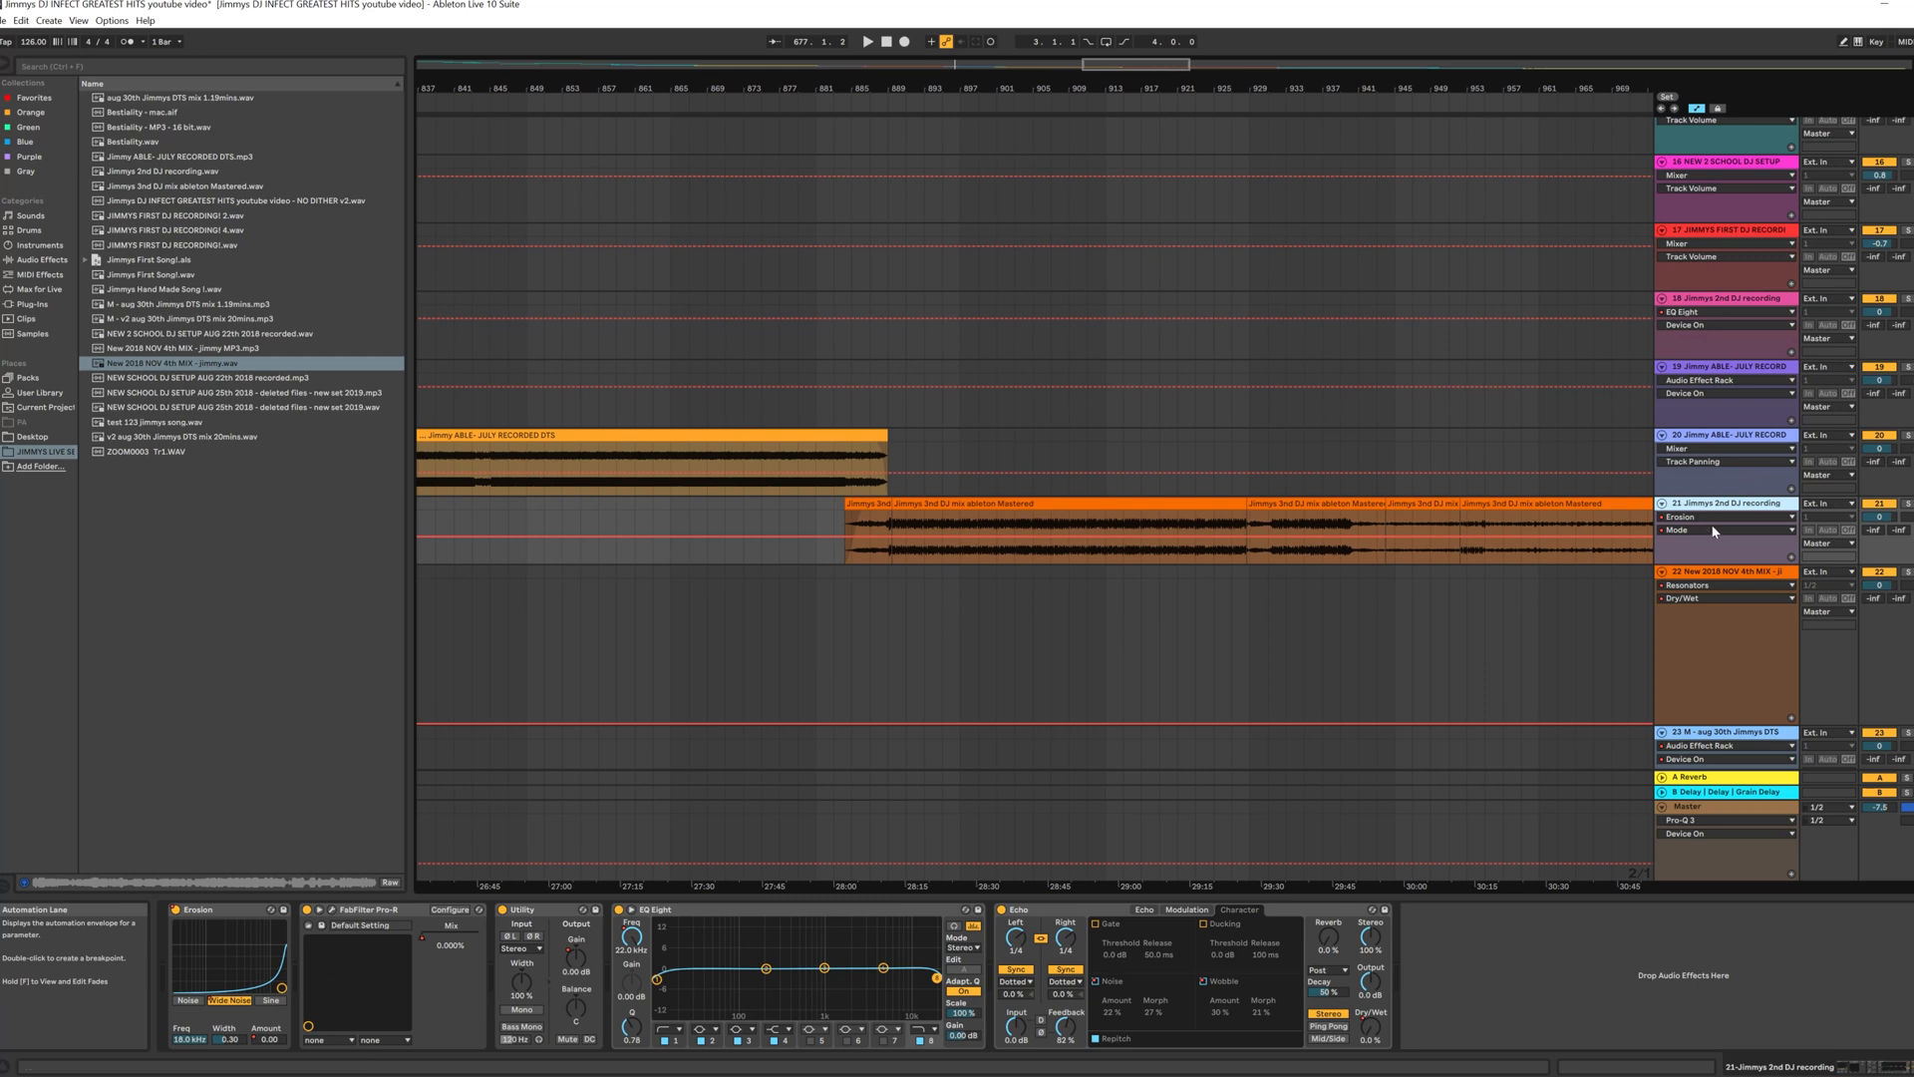
{"action": "left_click", "coordinate": [1697, 436]}
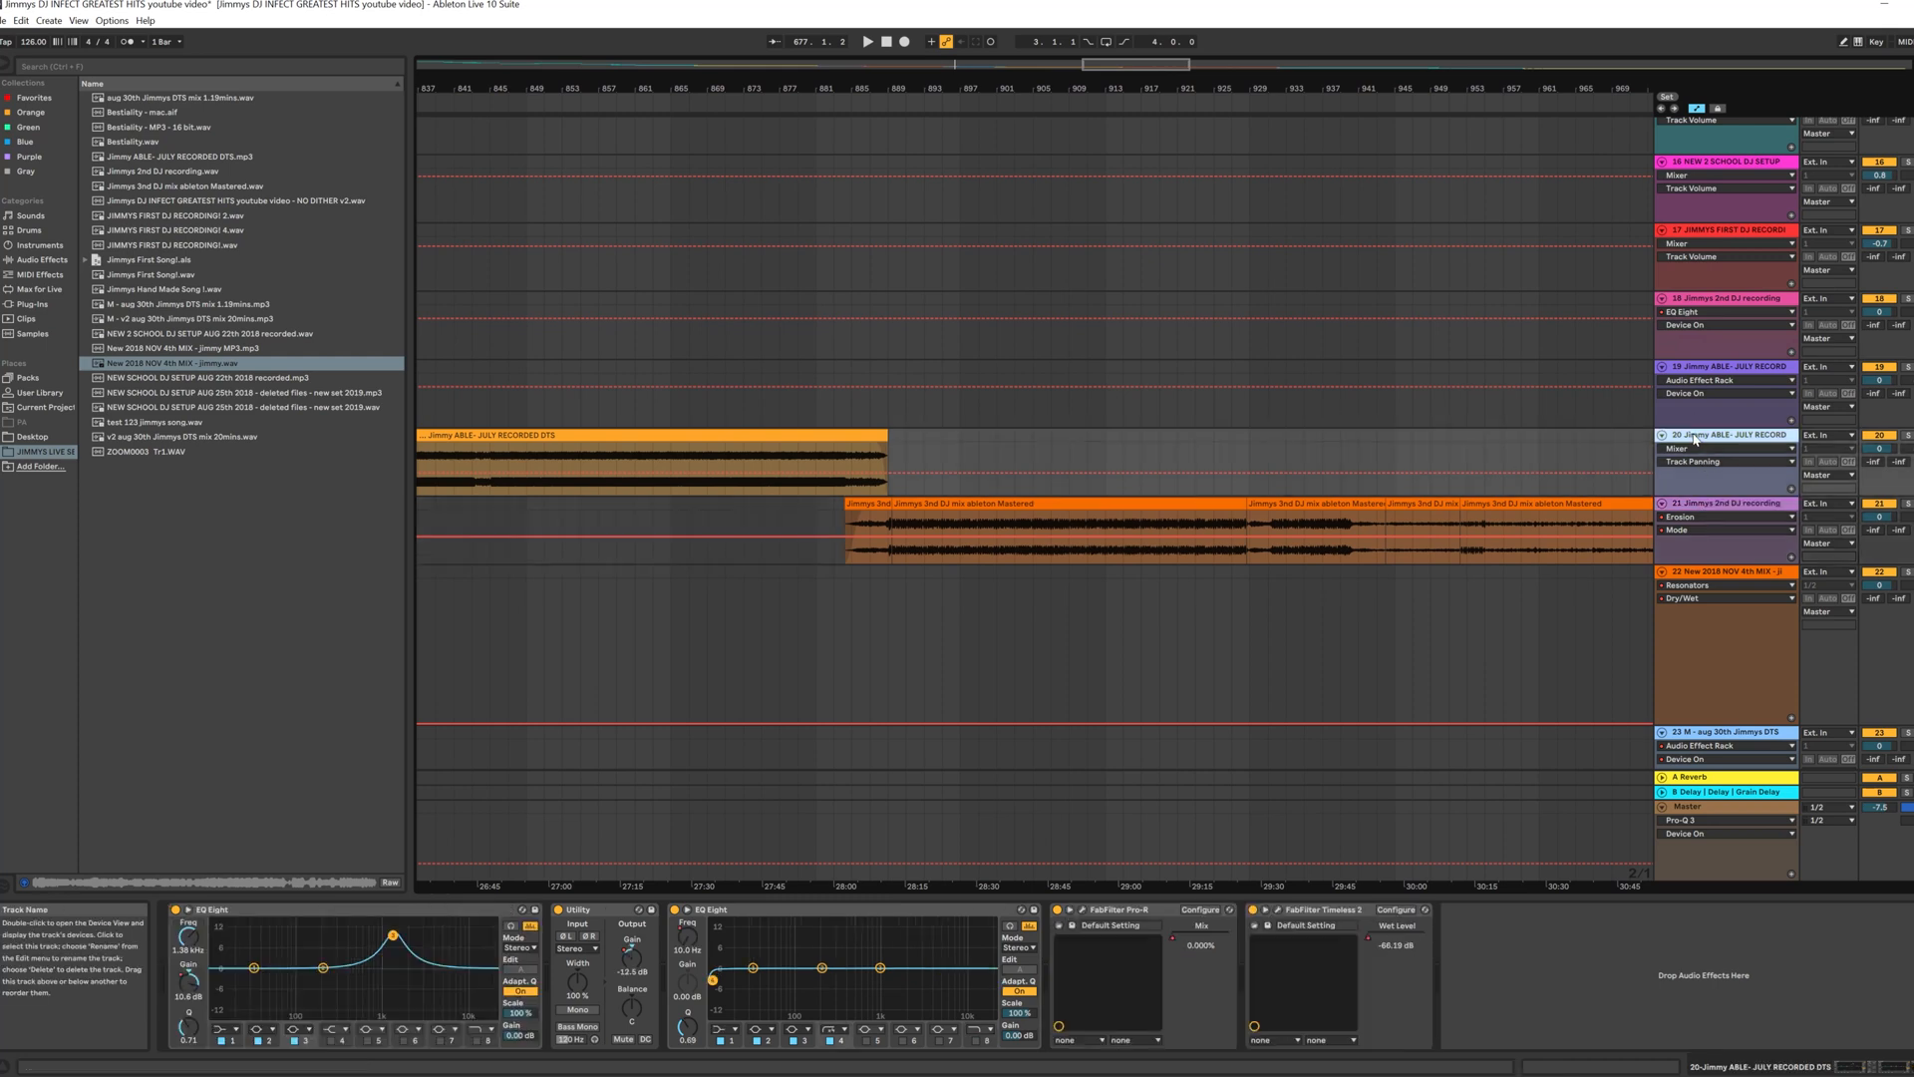
{"action": "left_click_drag", "start_coordinate": [817, 105], "coordinate": [981, 298]}
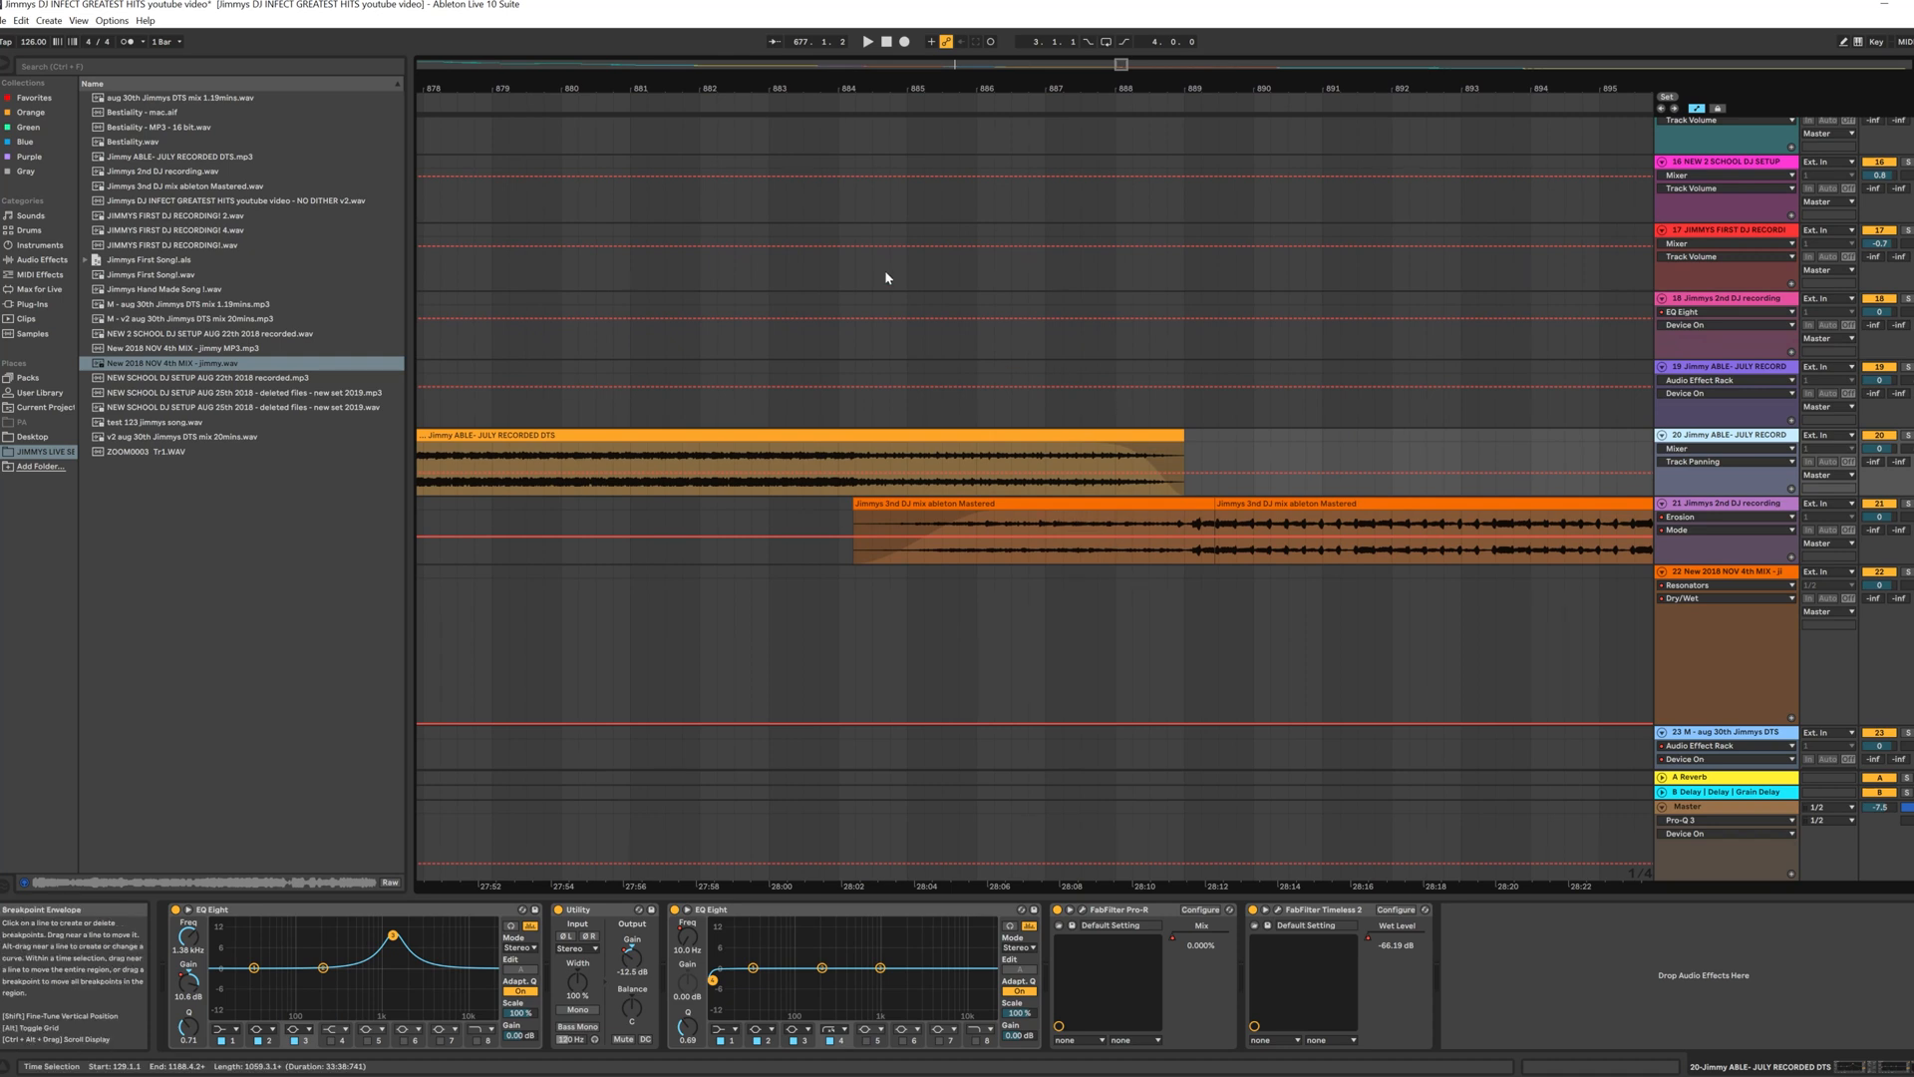
Step: Play the transition from track 20 into track 21 with track 20's Pro-R and Timeless 2 windows open, then close both
{"action": "left_click", "coordinate": [1082, 910]}
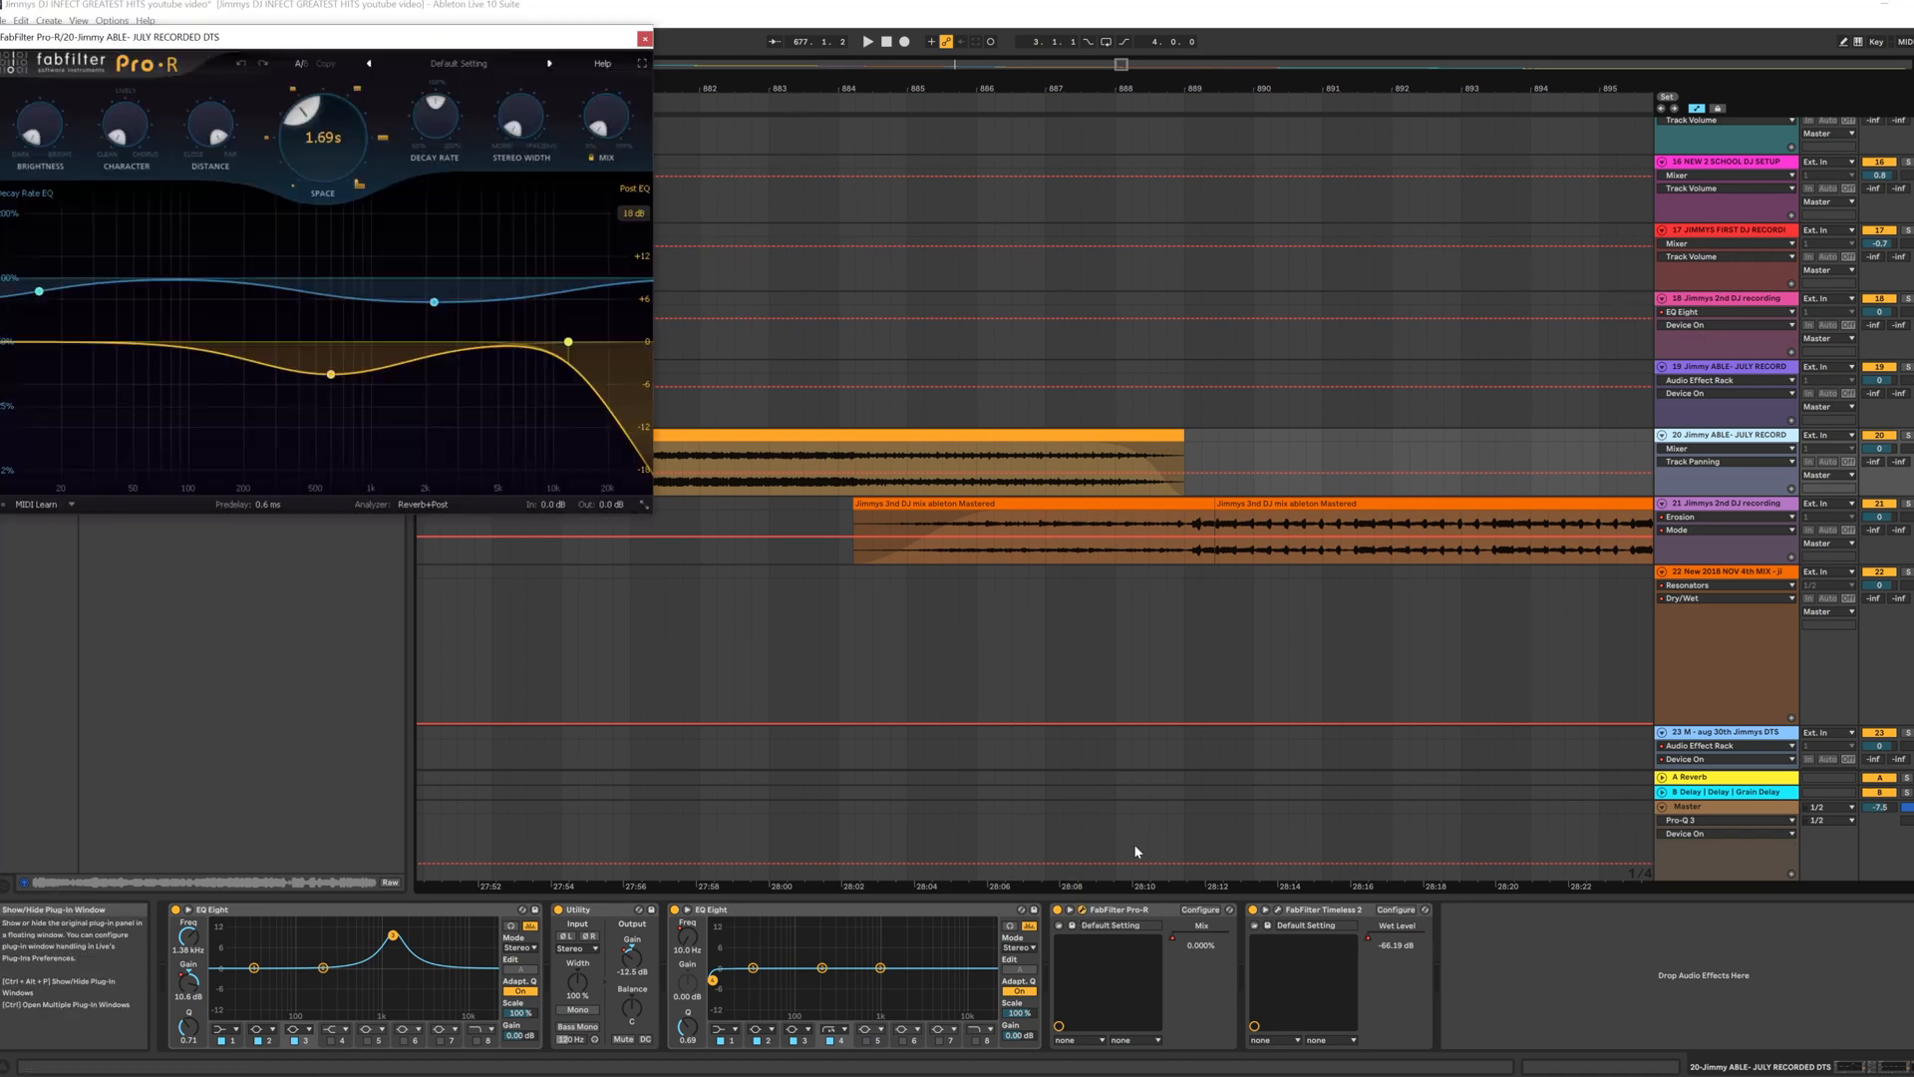
{"action": "left_click_drag", "start_coordinate": [531, 44], "coordinate": [1857, 59]}
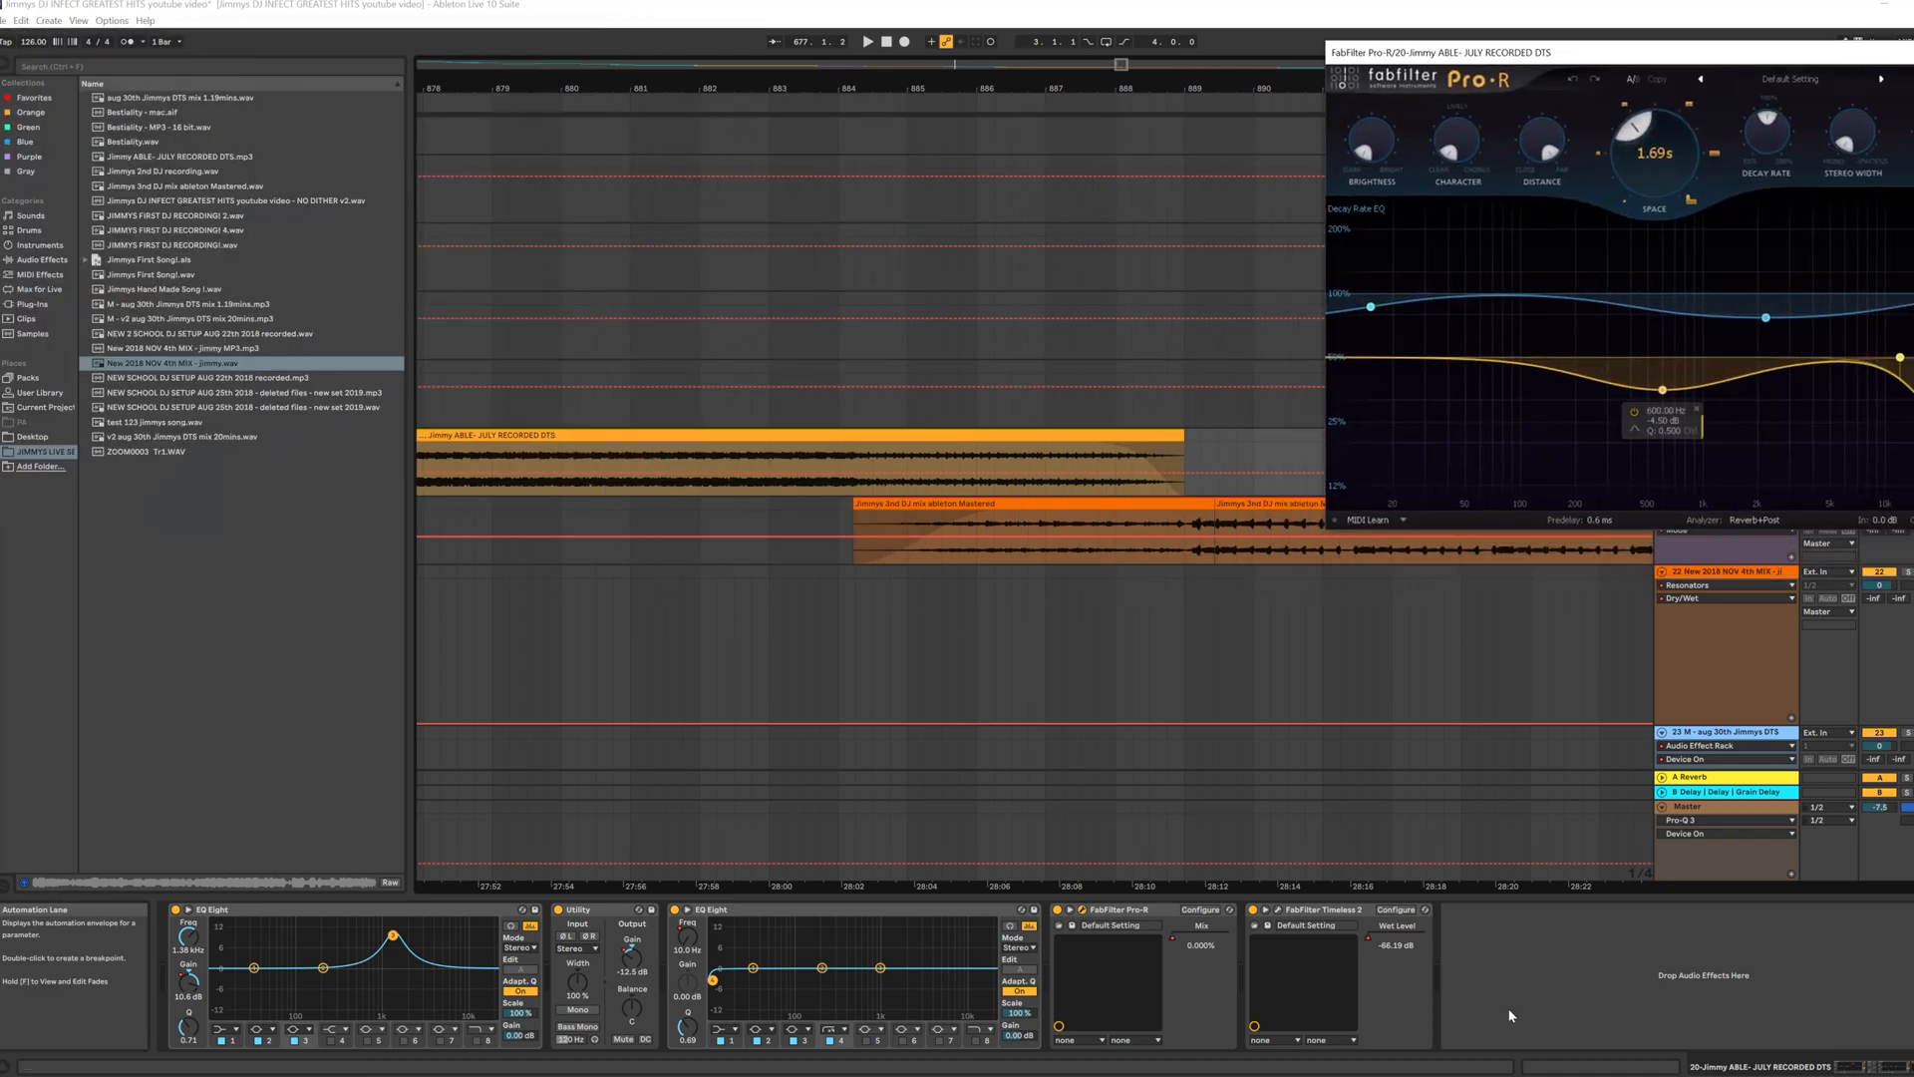
{"action": "left_click", "coordinate": [1278, 909]}
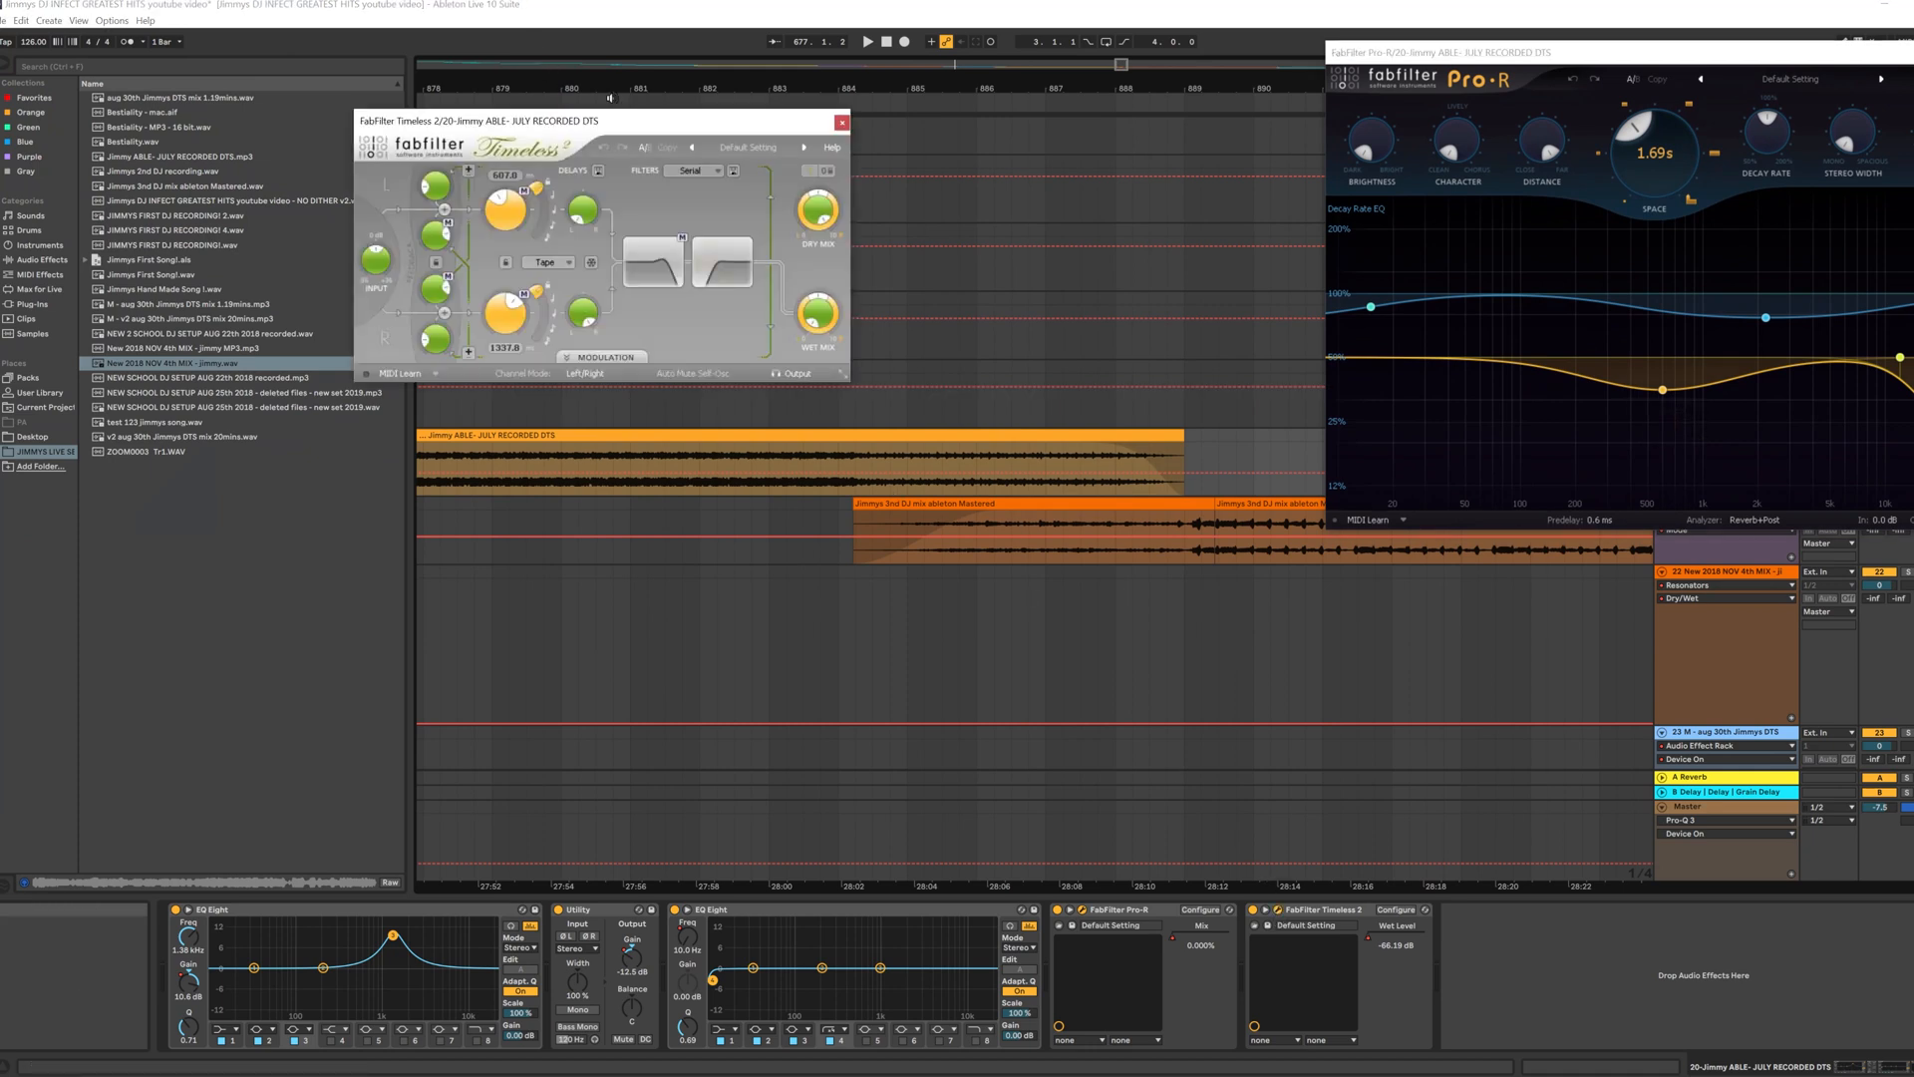
{"action": "left_click_drag", "start_coordinate": [630, 127], "coordinate": [356, 90]}
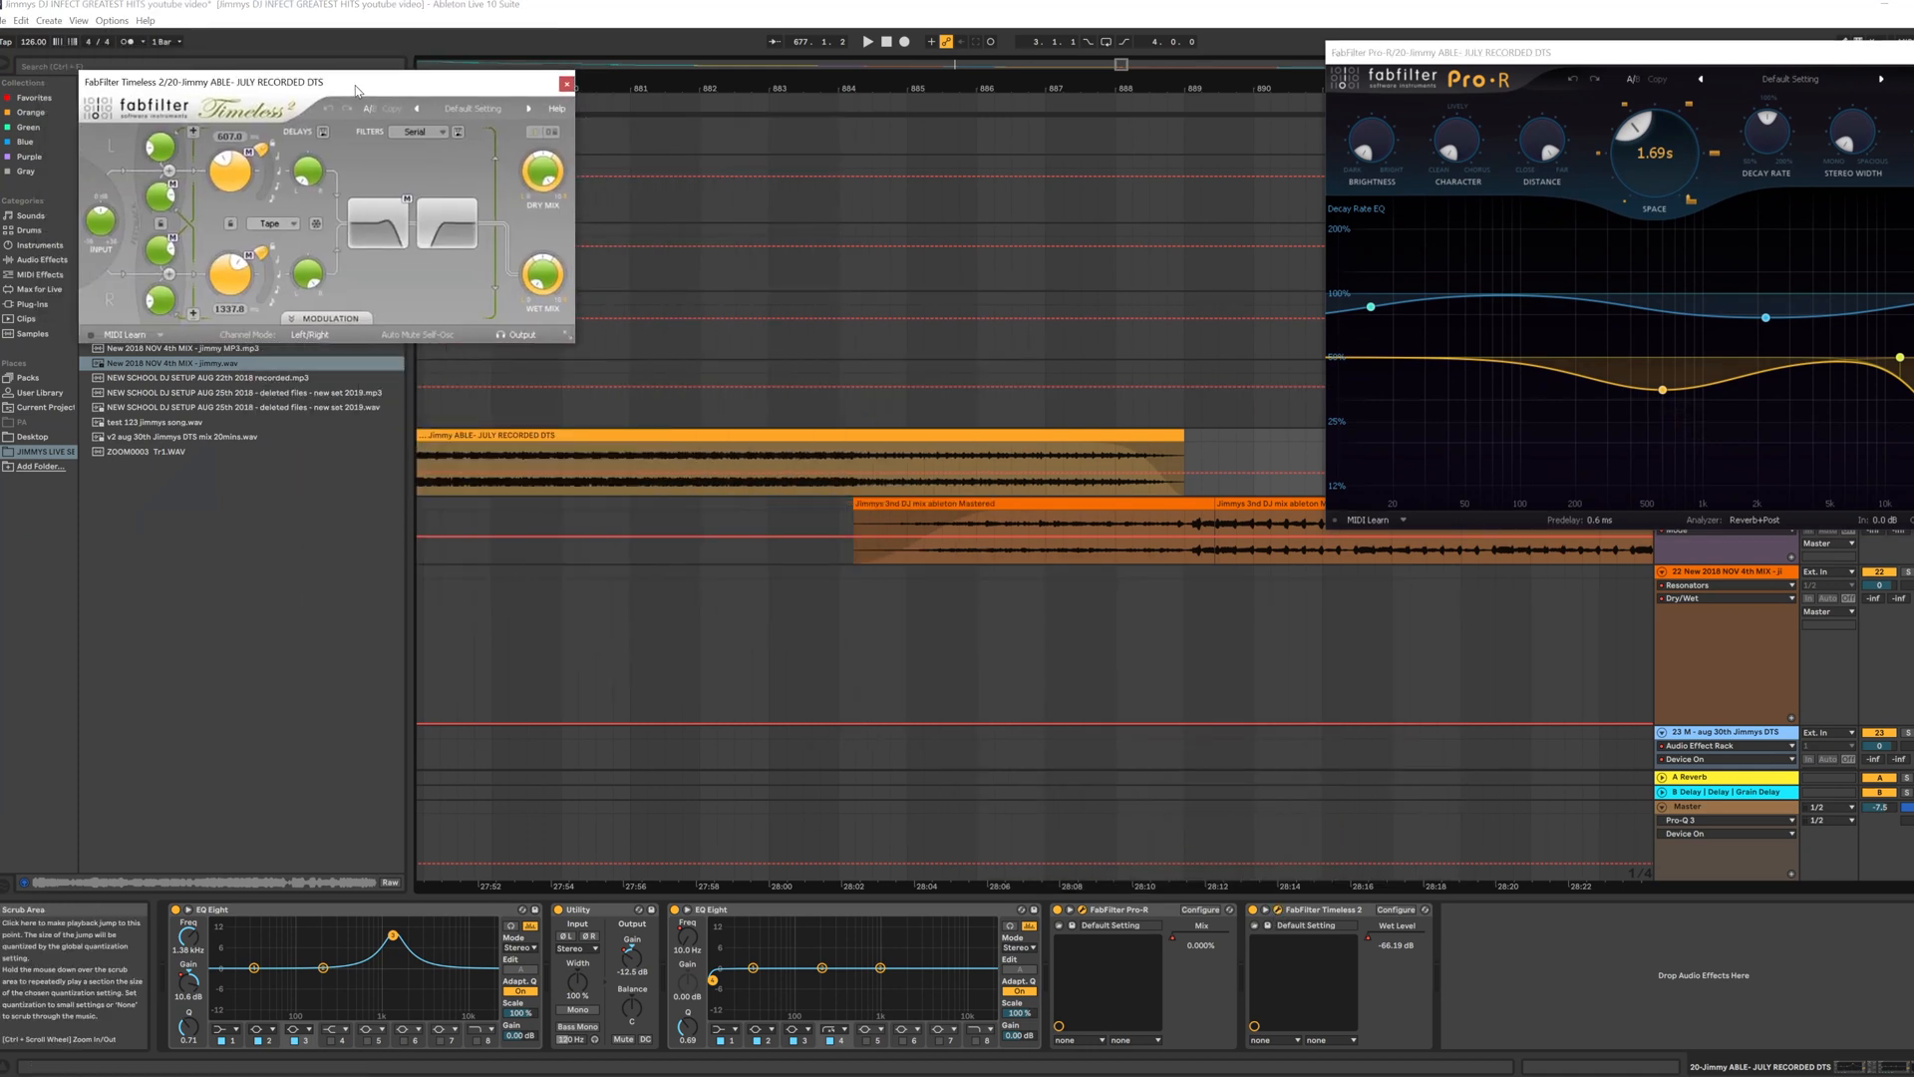
{"action": "left_click", "coordinate": [819, 118]}
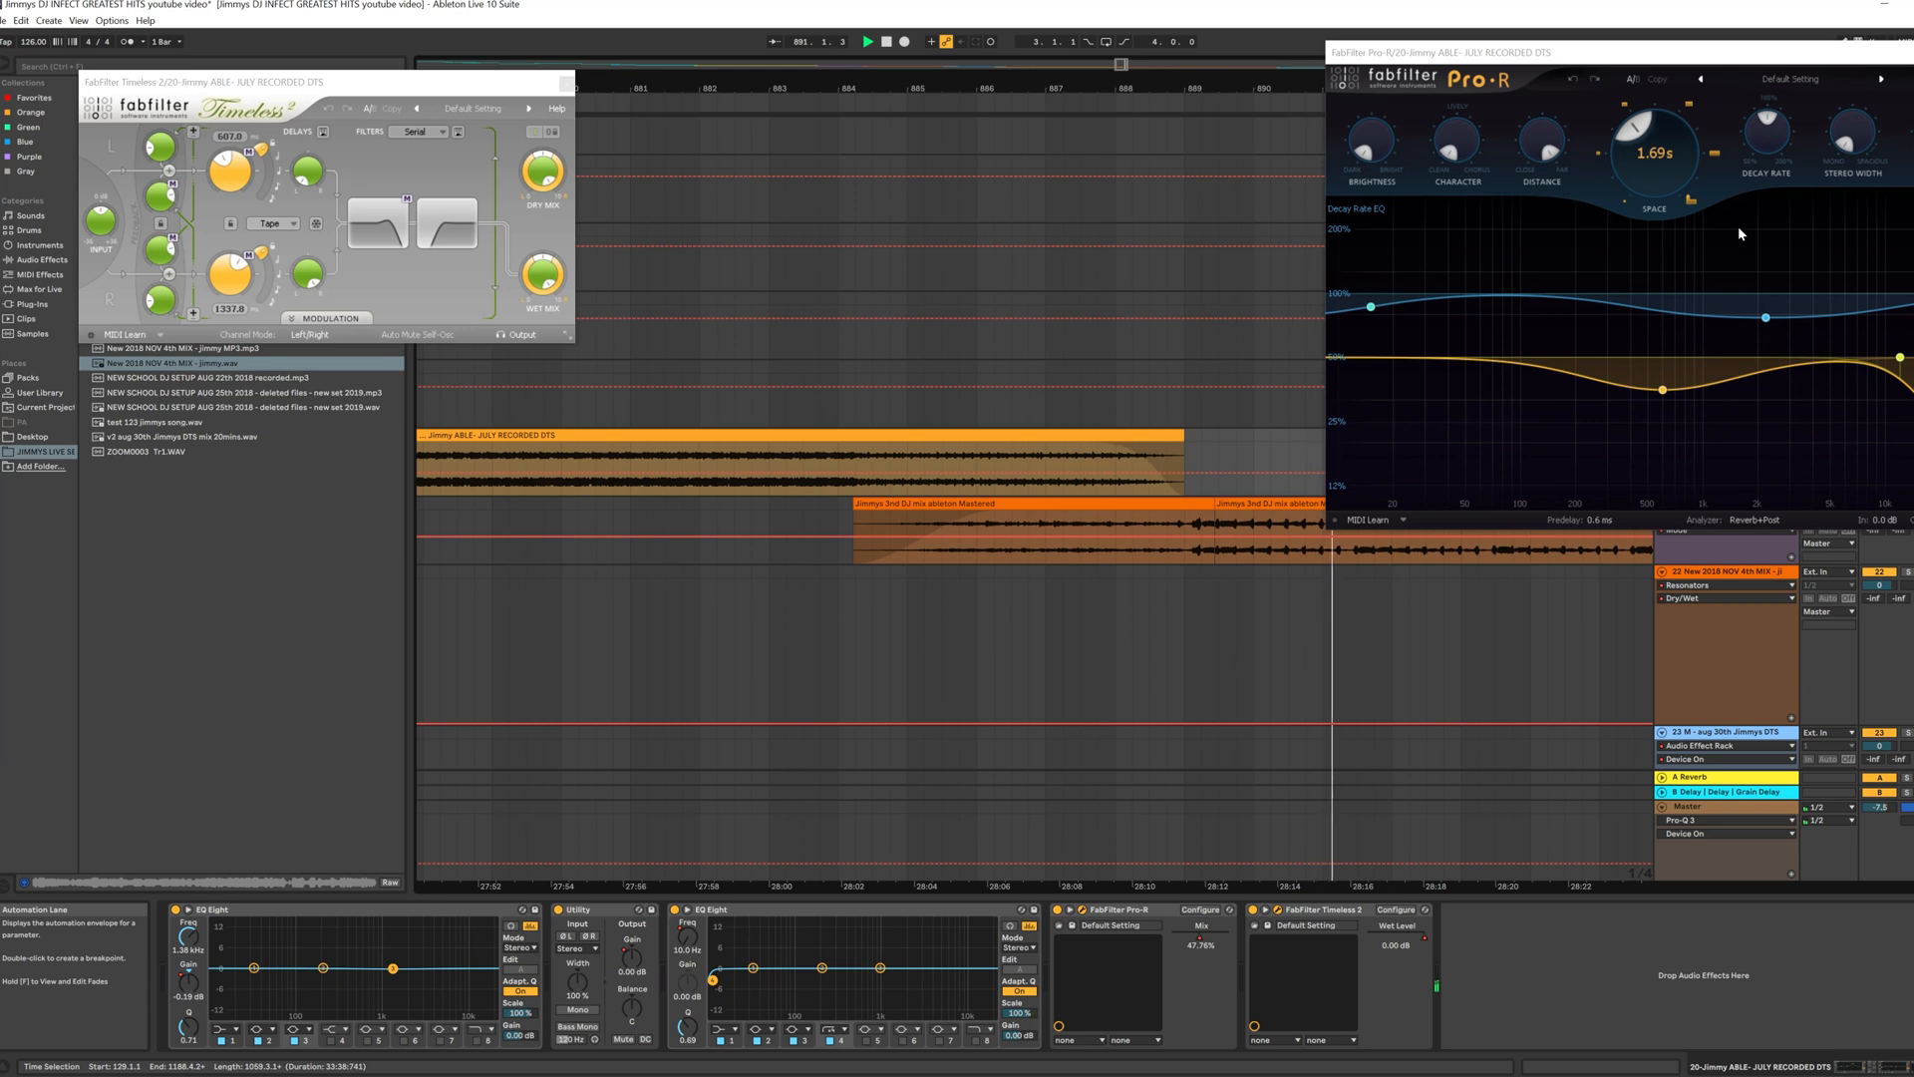
{"action": "left_click_drag", "start_coordinate": [1707, 67], "coordinate": [467, 449]}
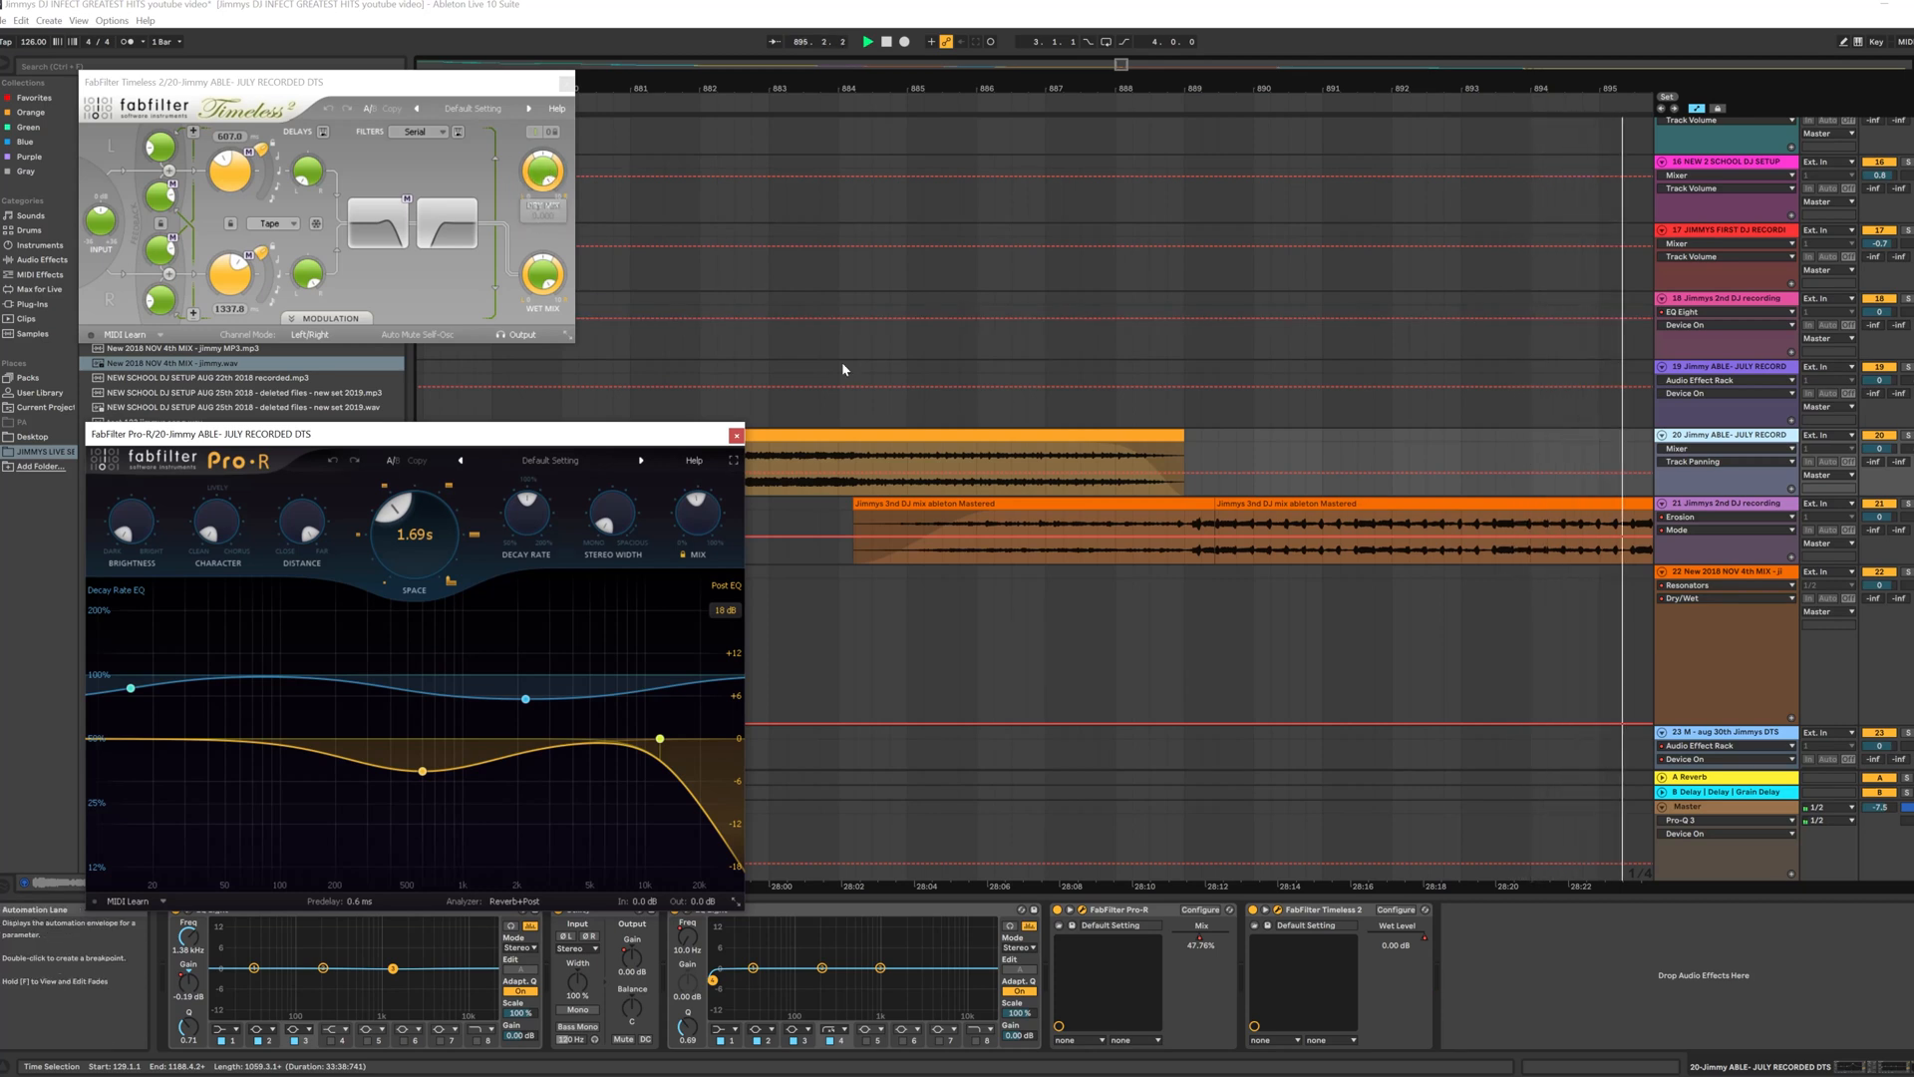
{"action": "left_click", "coordinate": [736, 436]}
{"action": "left_click", "coordinate": [566, 82]}
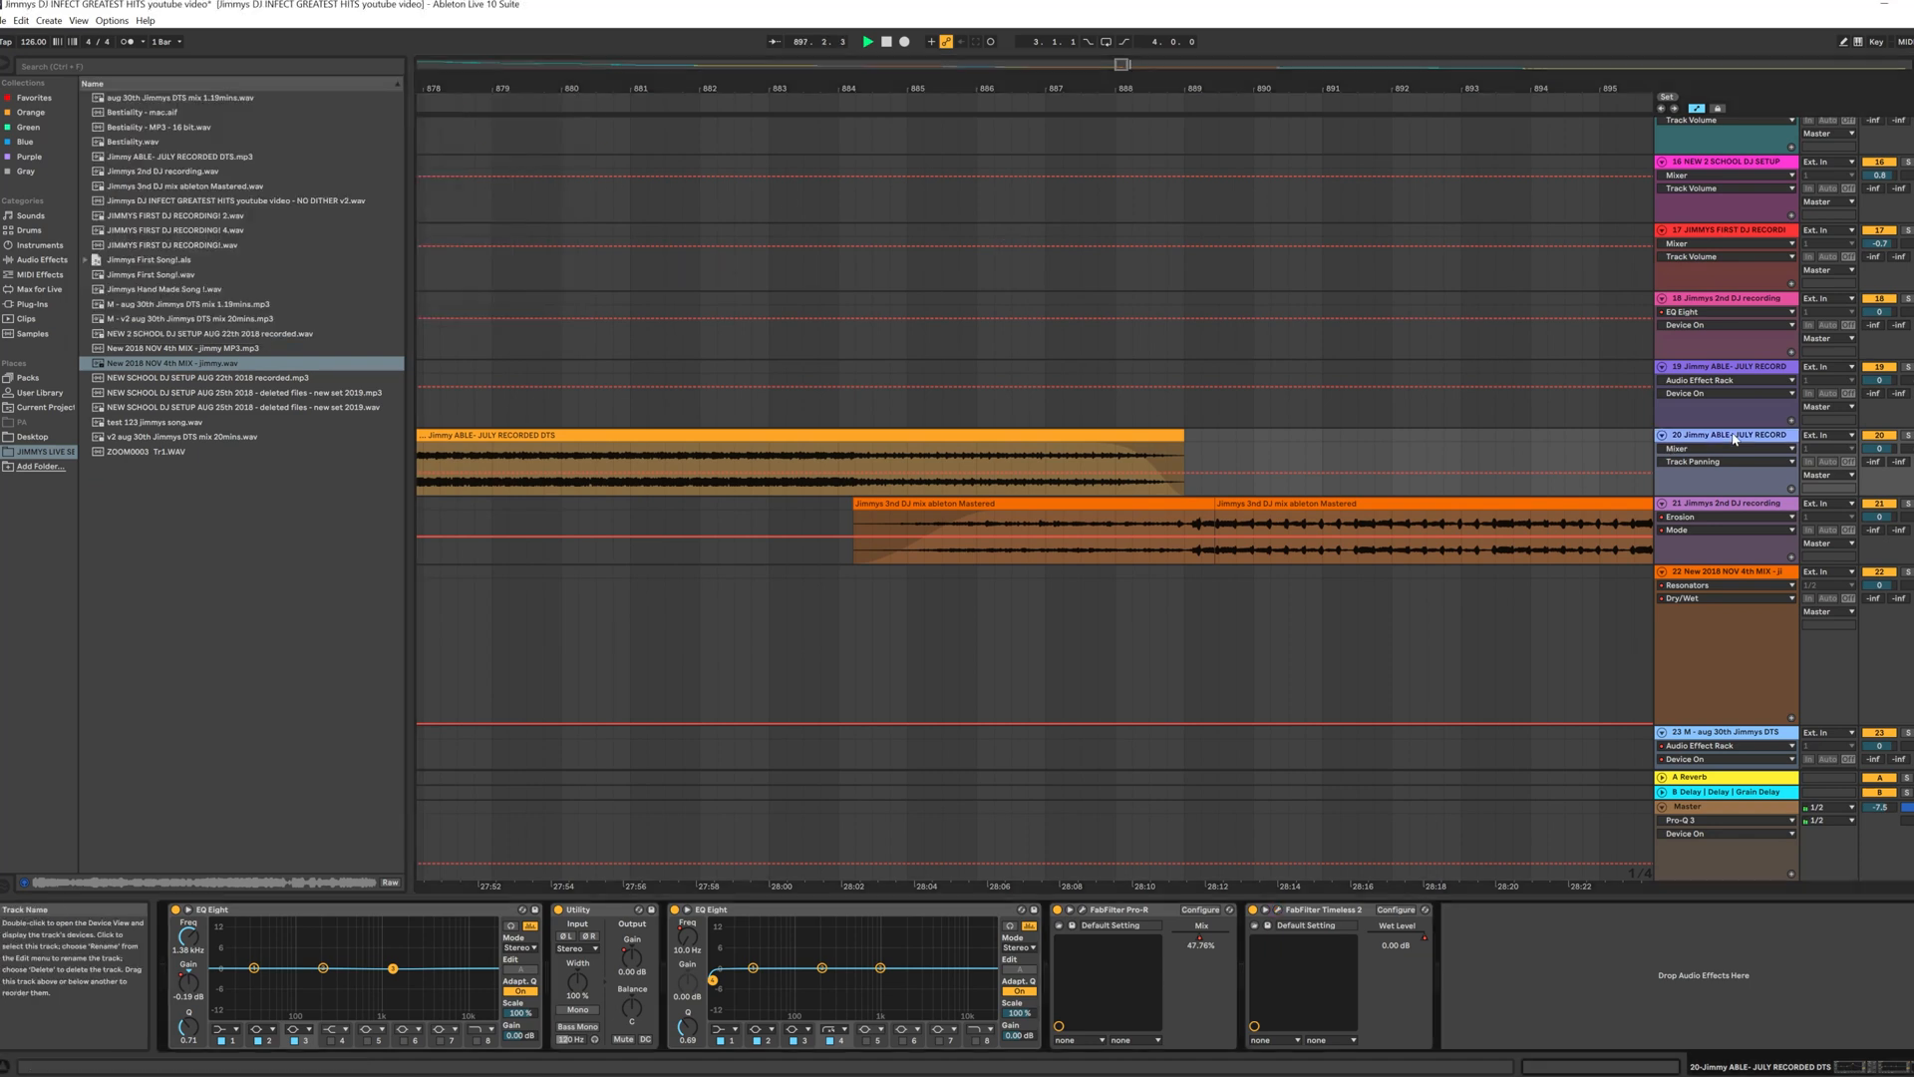
Step: Reopen track 20's Timeless 2 and Pro-R windows, replay the crossfade into track 21 to watch their automation, and close them
{"action": "left_click", "coordinate": [1278, 910]}
{"action": "left_click", "coordinate": [1082, 910]}
{"action": "left_click_drag", "start_coordinate": [659, 422], "coordinate": [1909, 128]}
{"action": "left_click", "coordinate": [630, 96]}
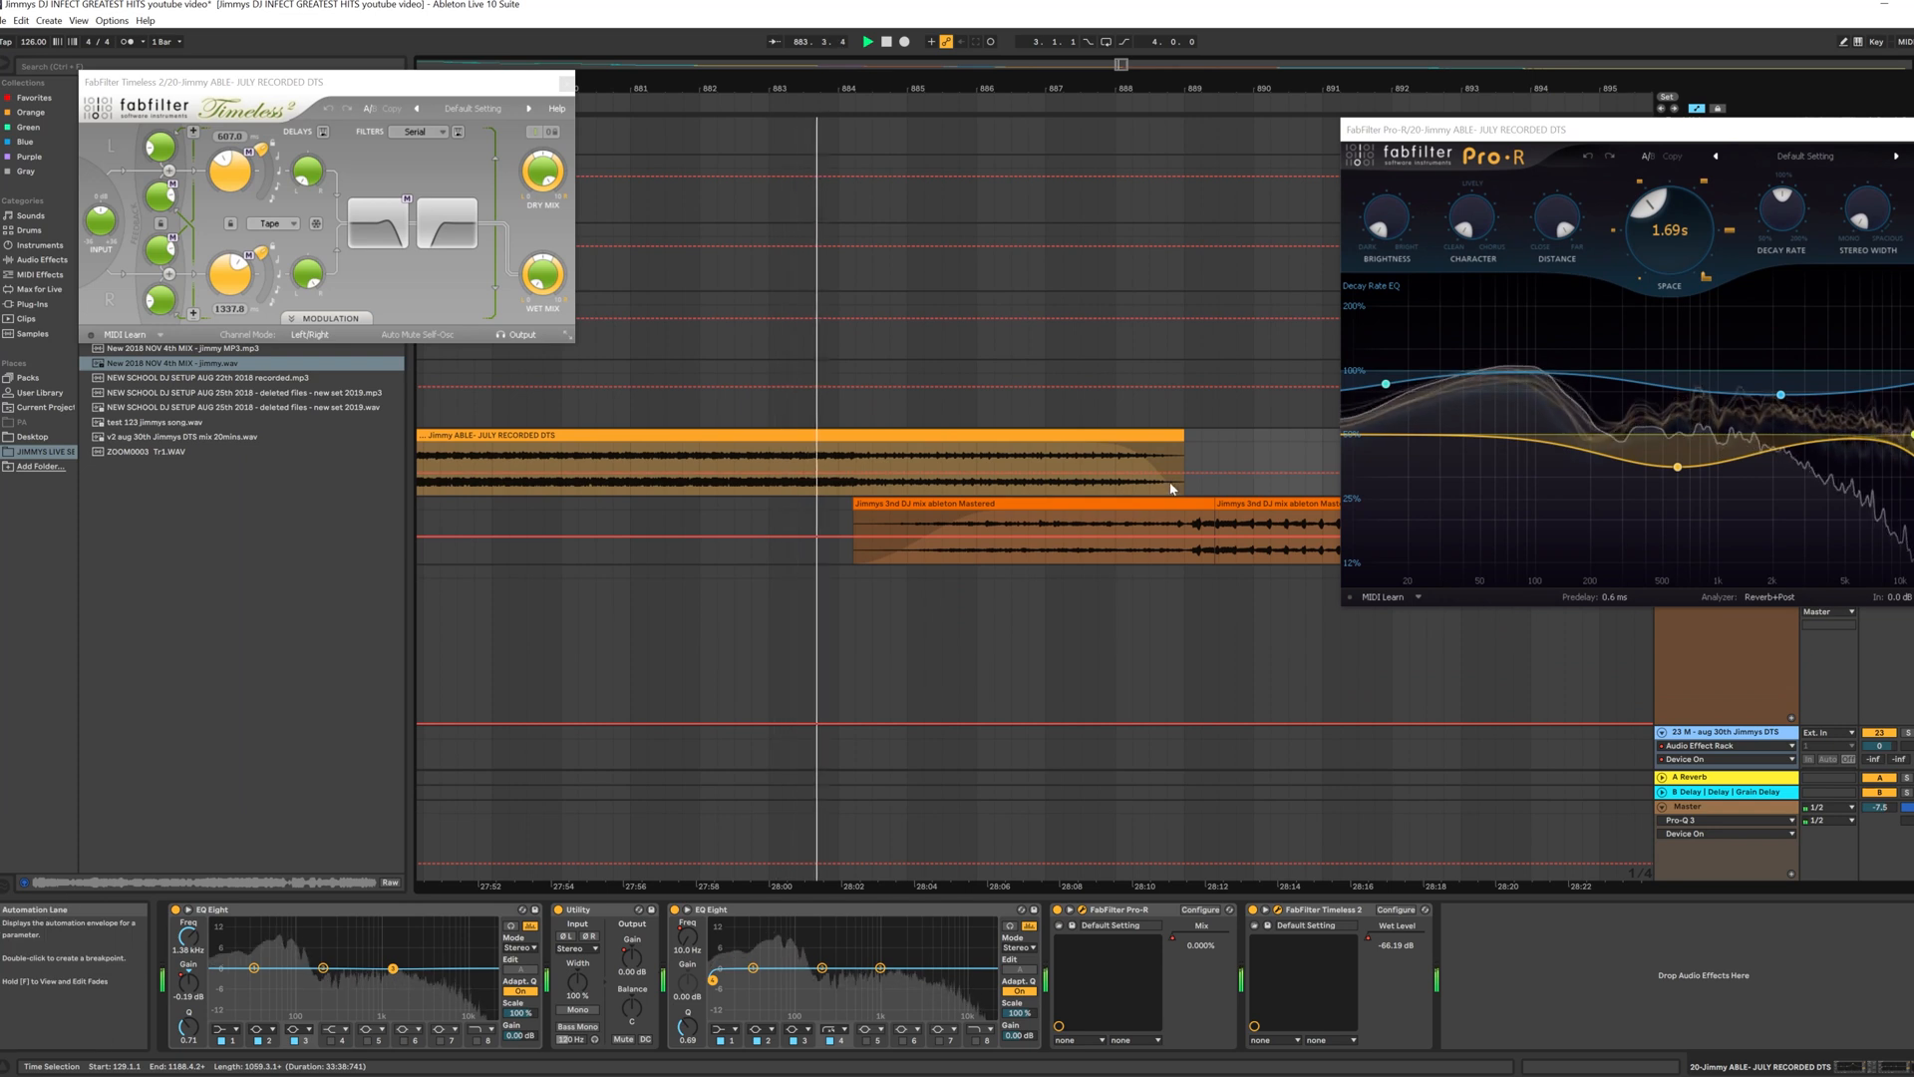
{"action": "left_click_drag", "start_coordinate": [1584, 140], "coordinate": [330, 382]}
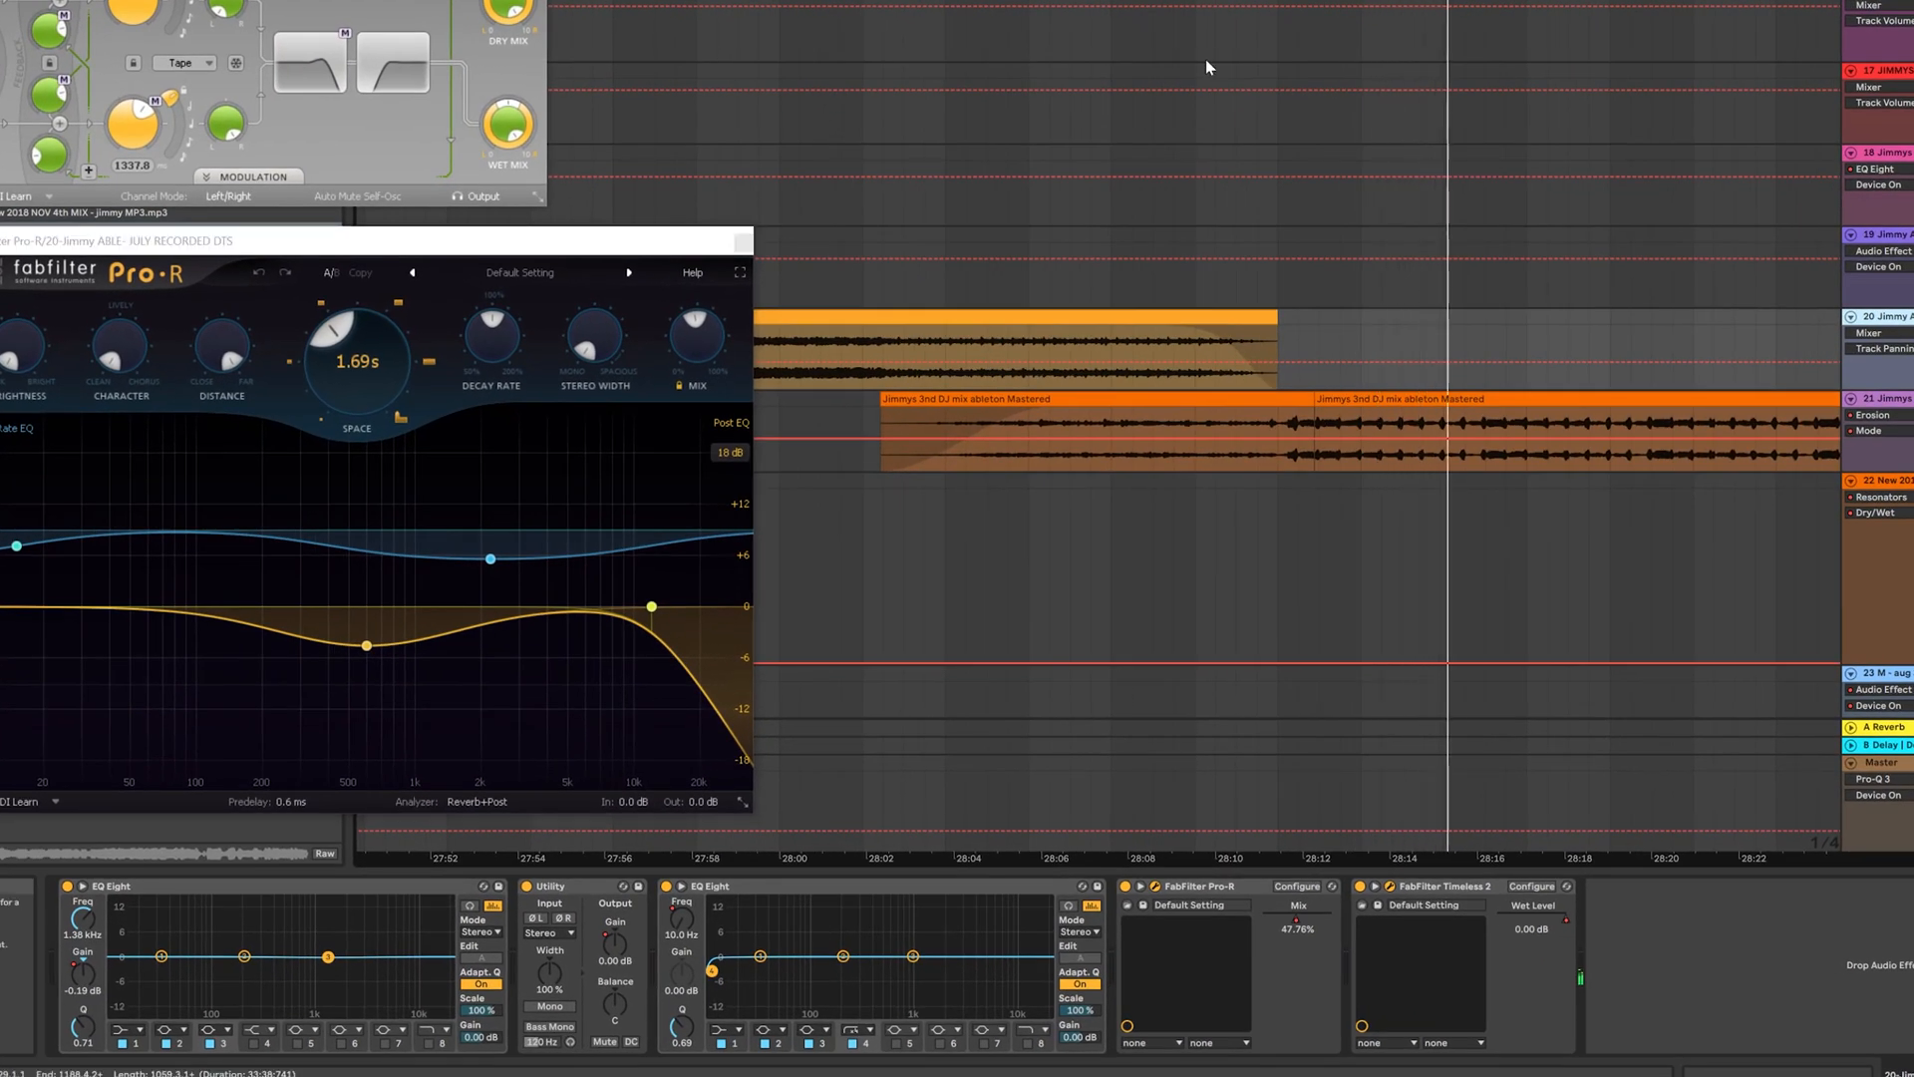
{"action": "left_click", "coordinate": [1208, 86]}
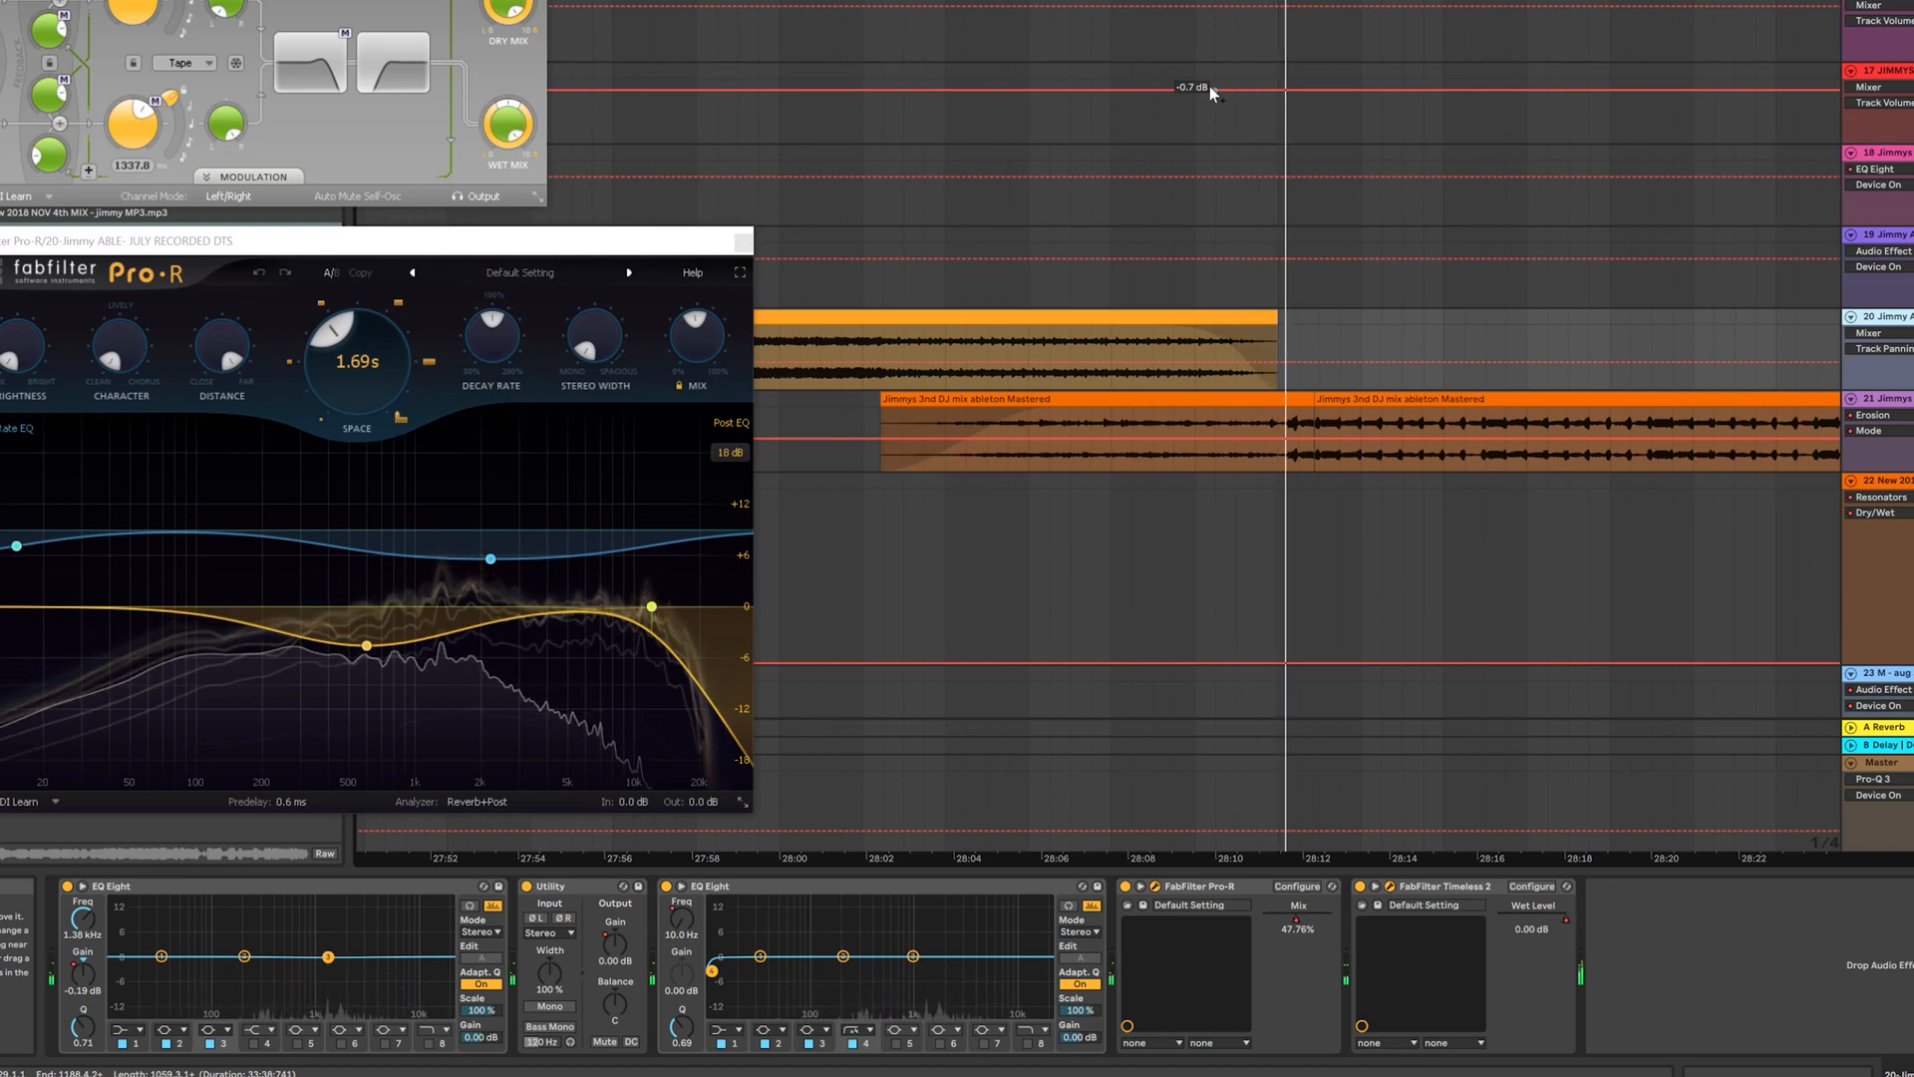
{"action": "left_click", "coordinate": [742, 244]}
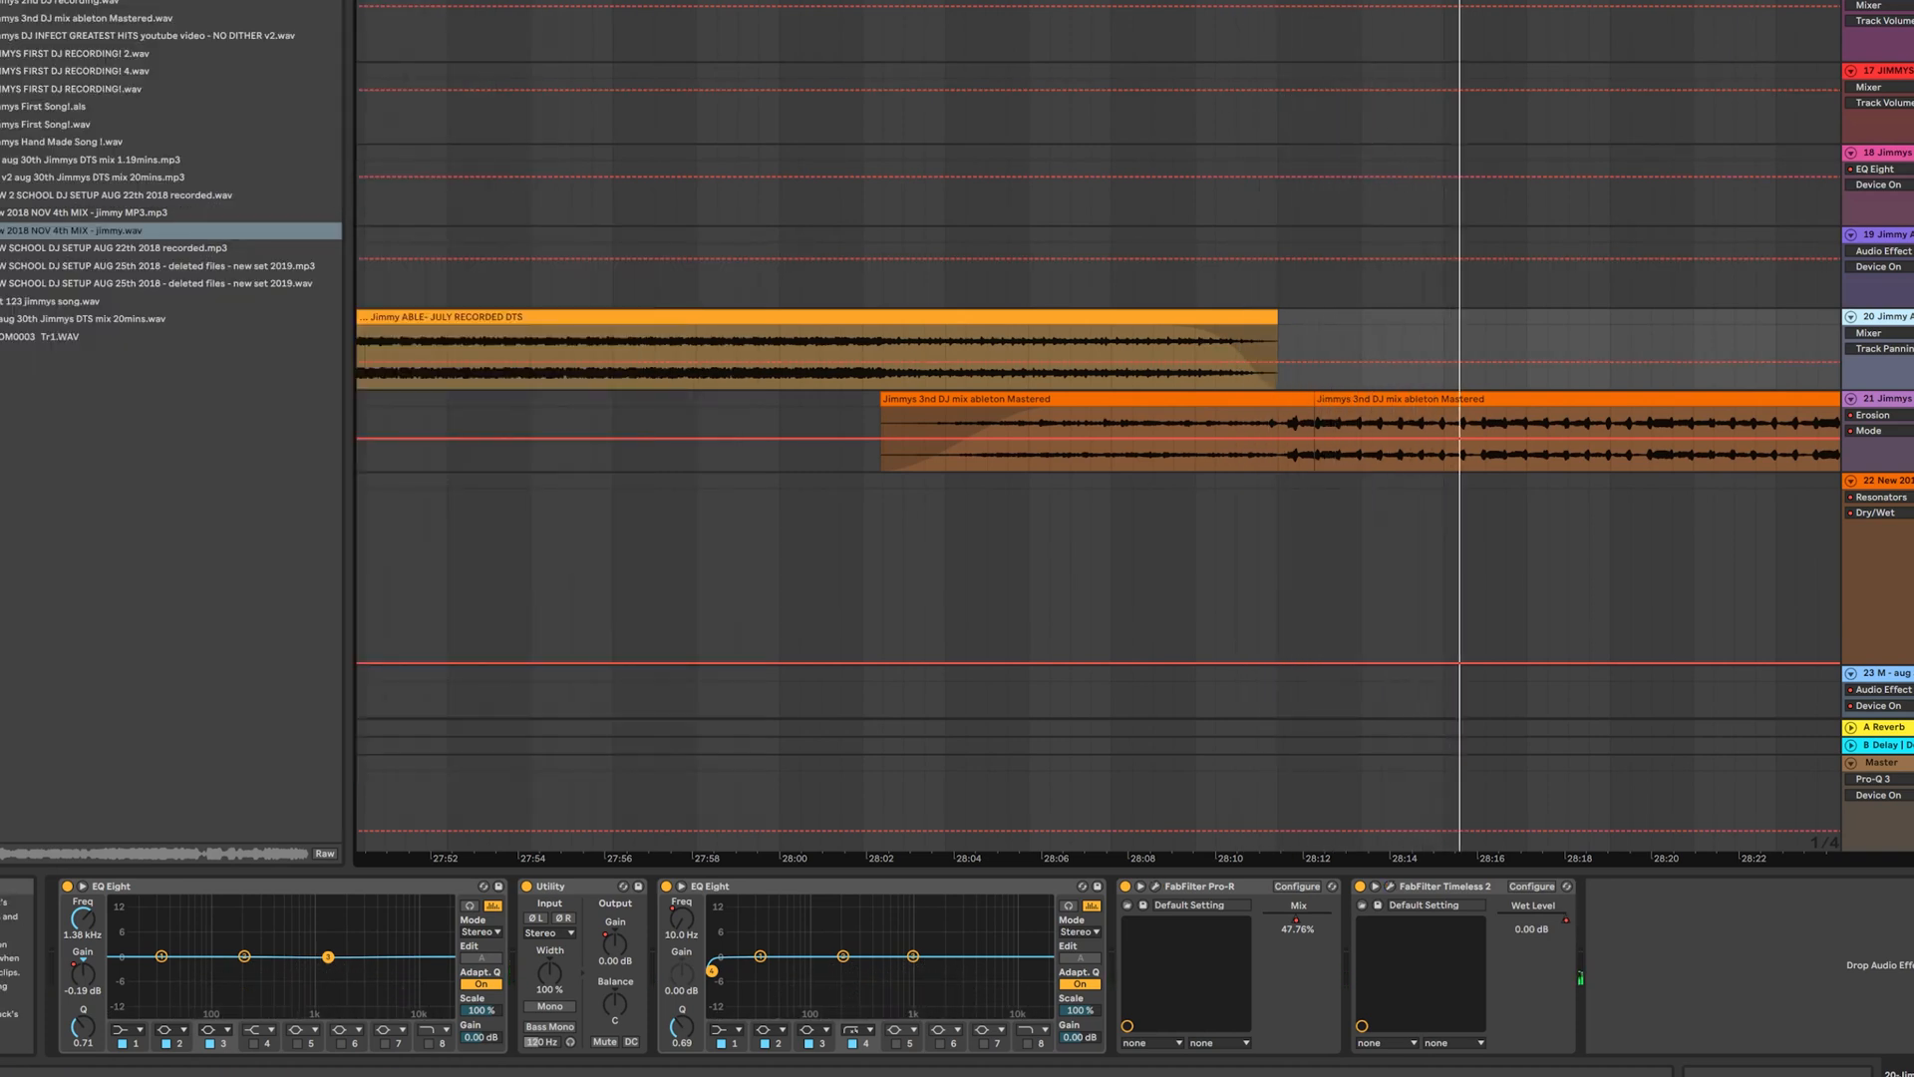
Step: Play the crossfade with track 21's effects shown, watch its Pro-R Mix automation in the plug-in window, and close it
{"action": "left_click", "coordinate": [1894, 399]}
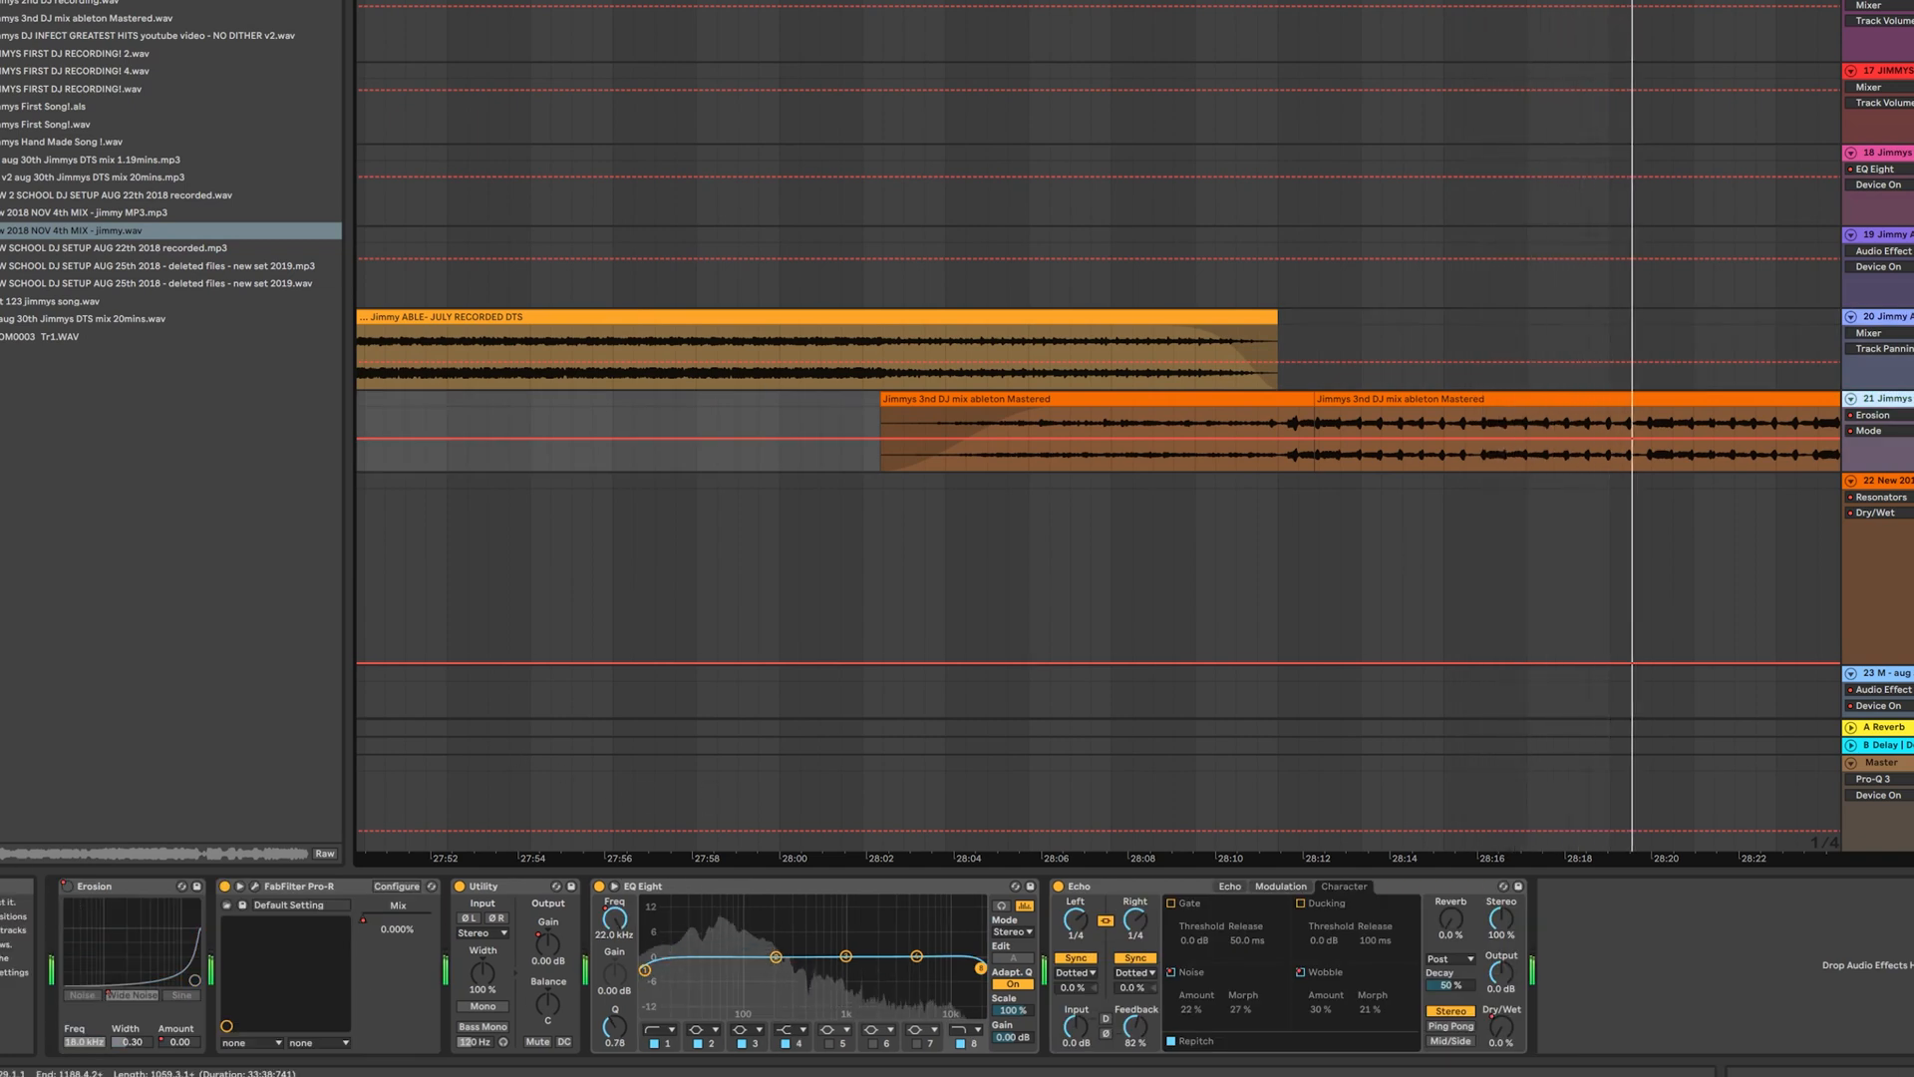
{"action": "left_click", "coordinate": [865, 2]}
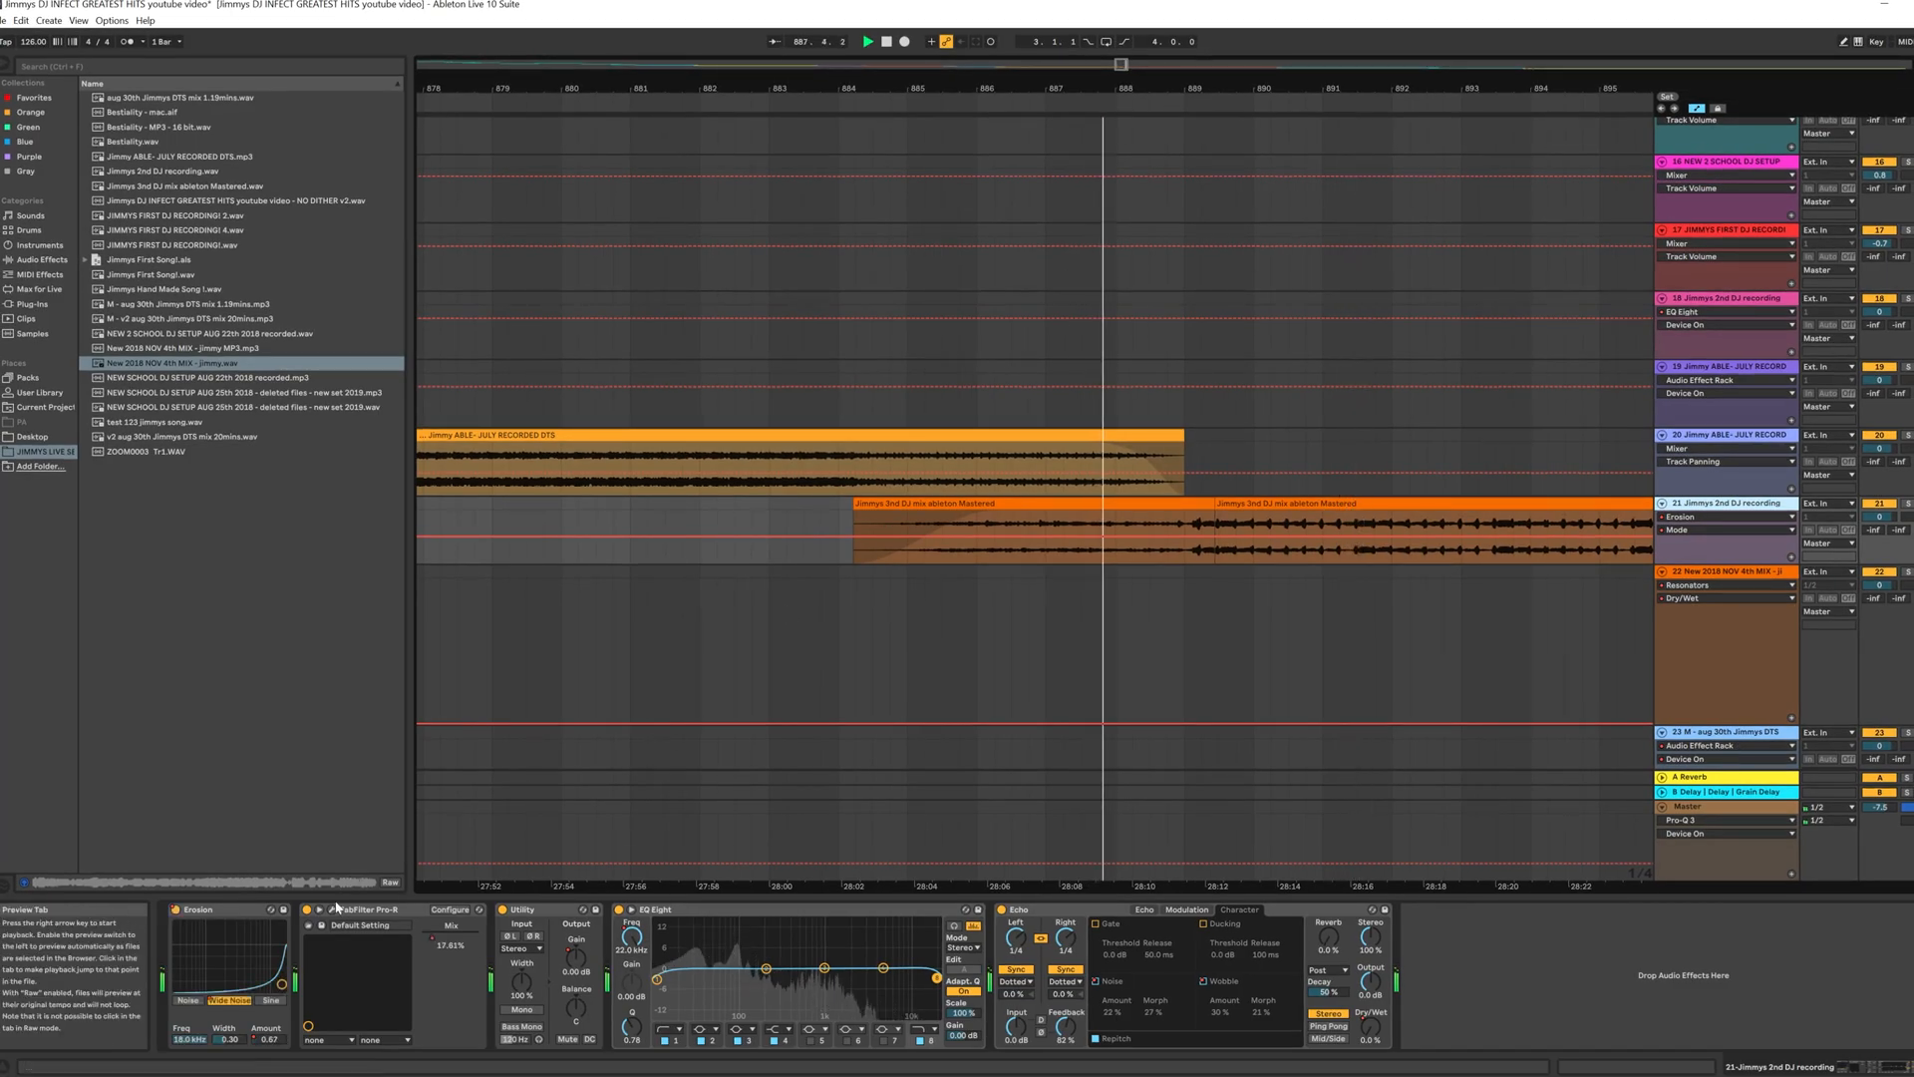
{"action": "left_click", "coordinate": [333, 909]}
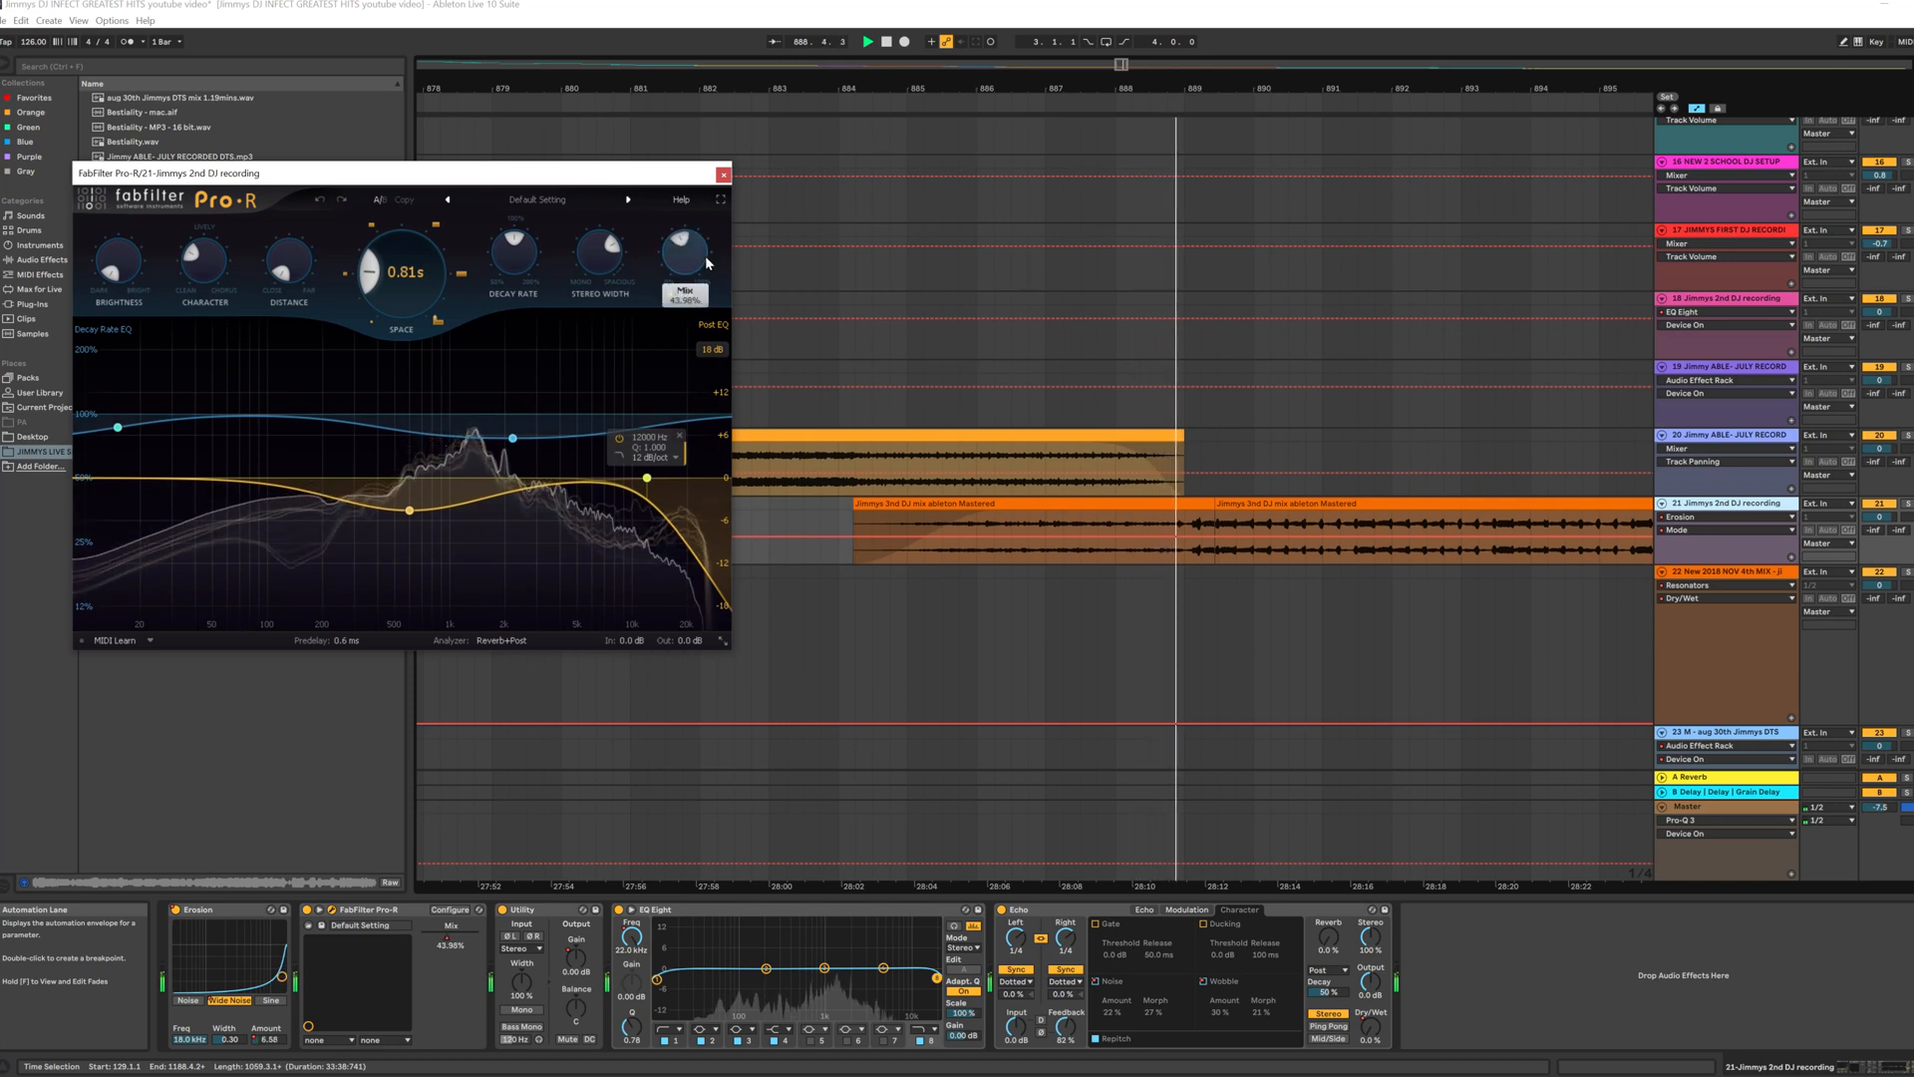
{"action": "left_click_drag", "start_coordinate": [707, 262], "coordinate": [707, 359]}
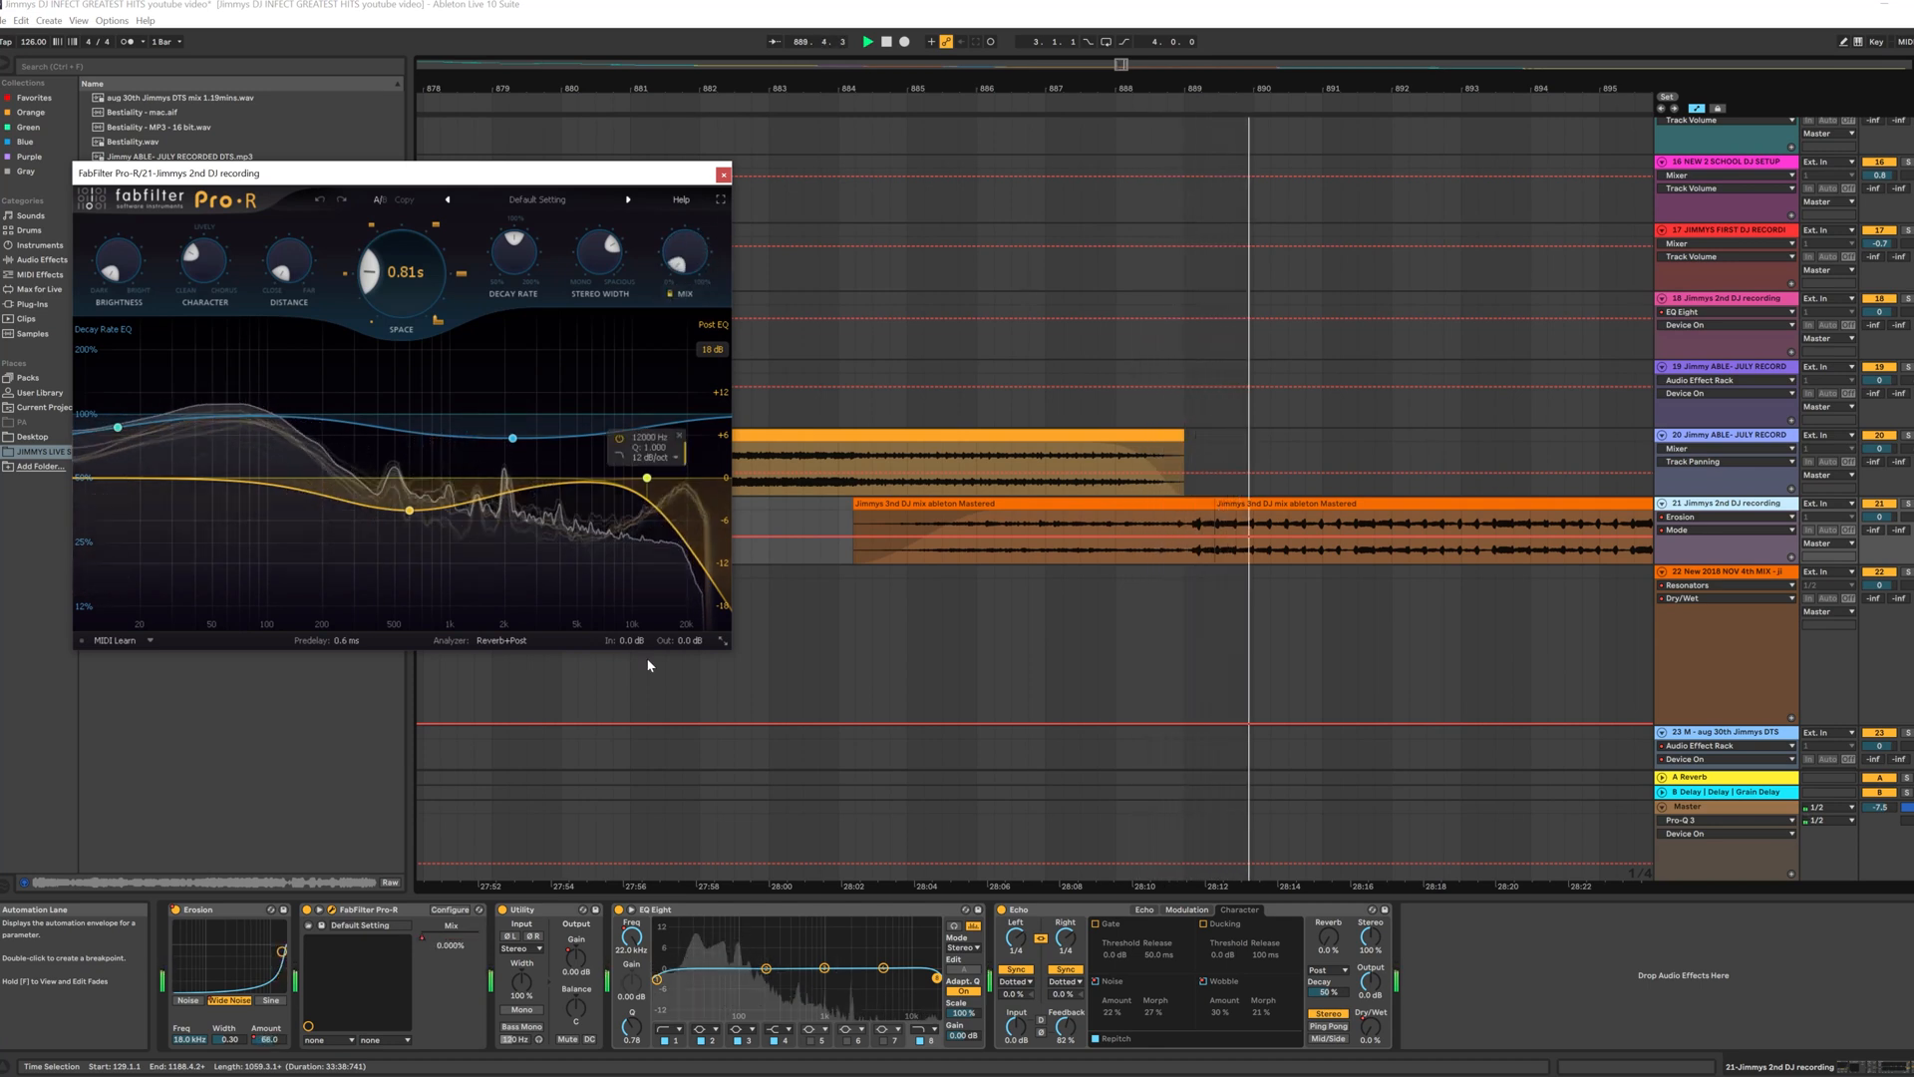
{"action": "left_click", "coordinate": [1108, 106]}
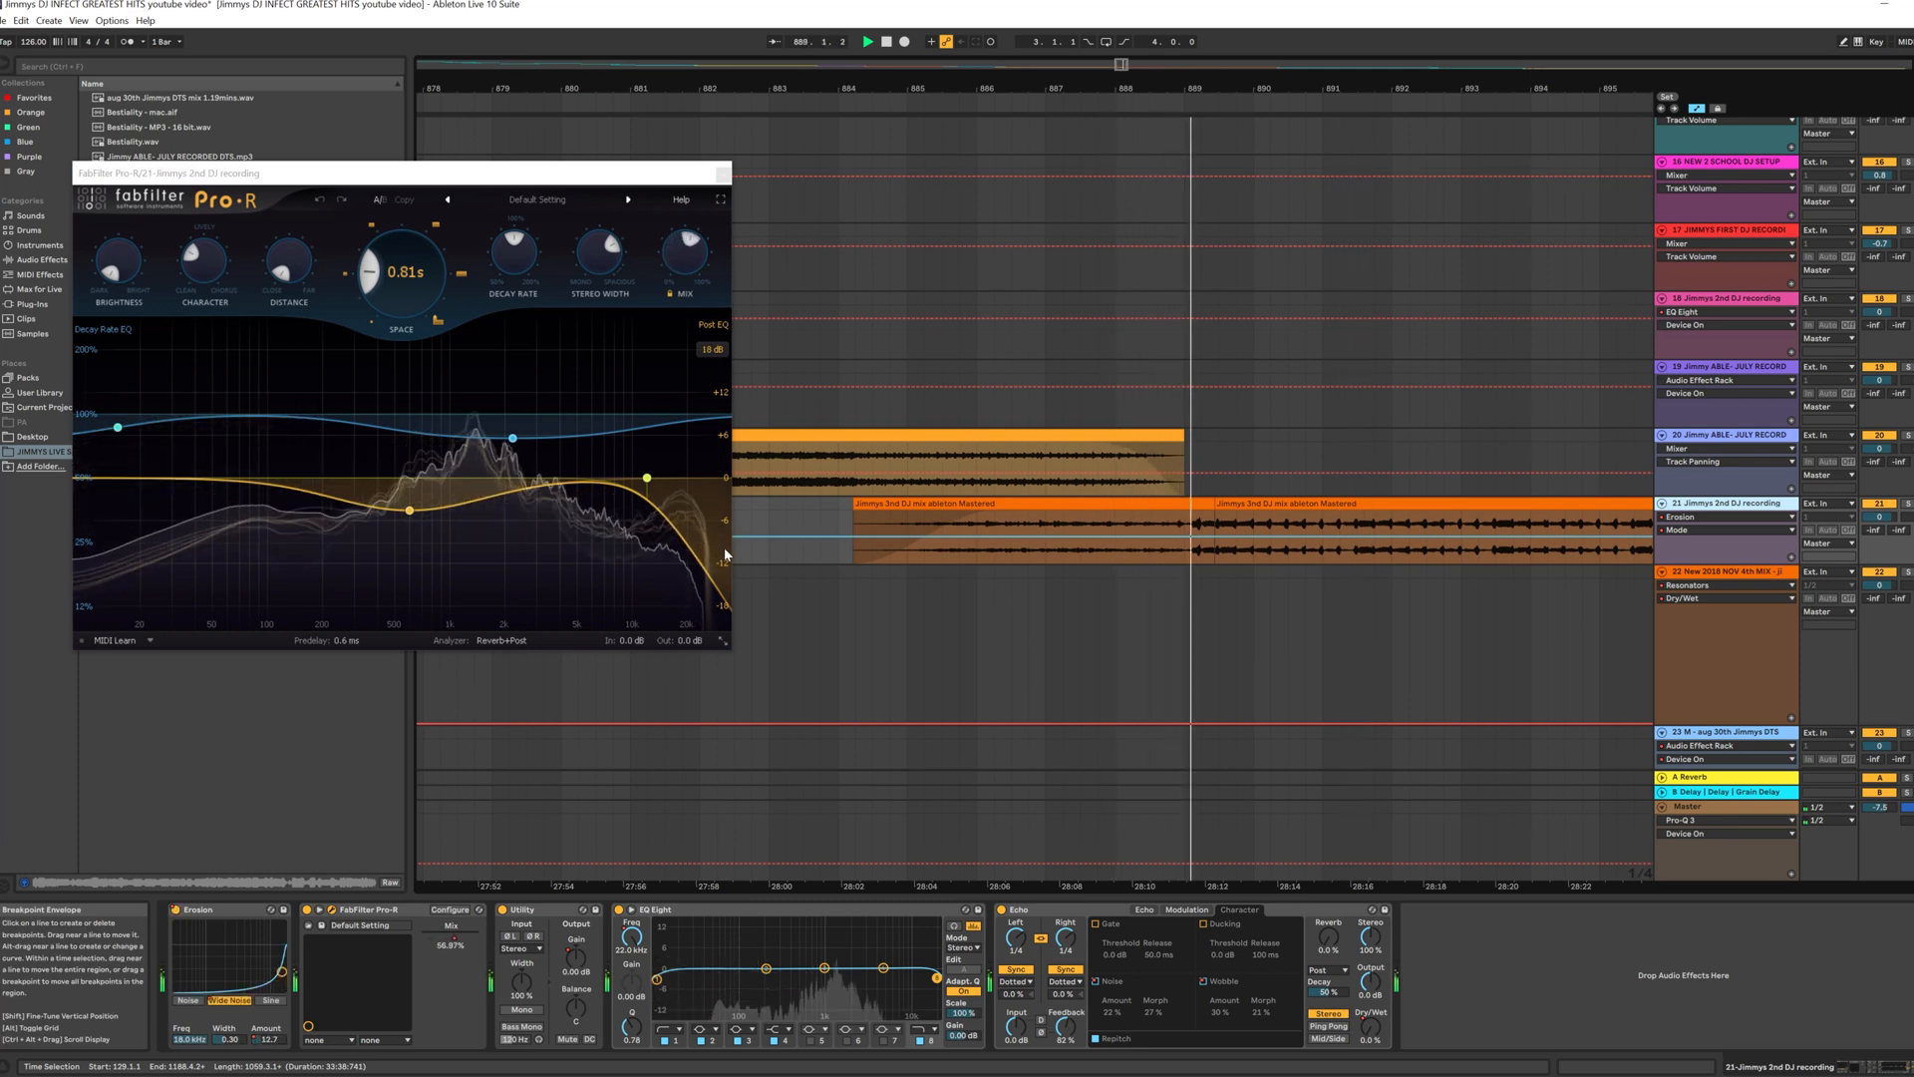
{"action": "left_click", "coordinate": [723, 174]}
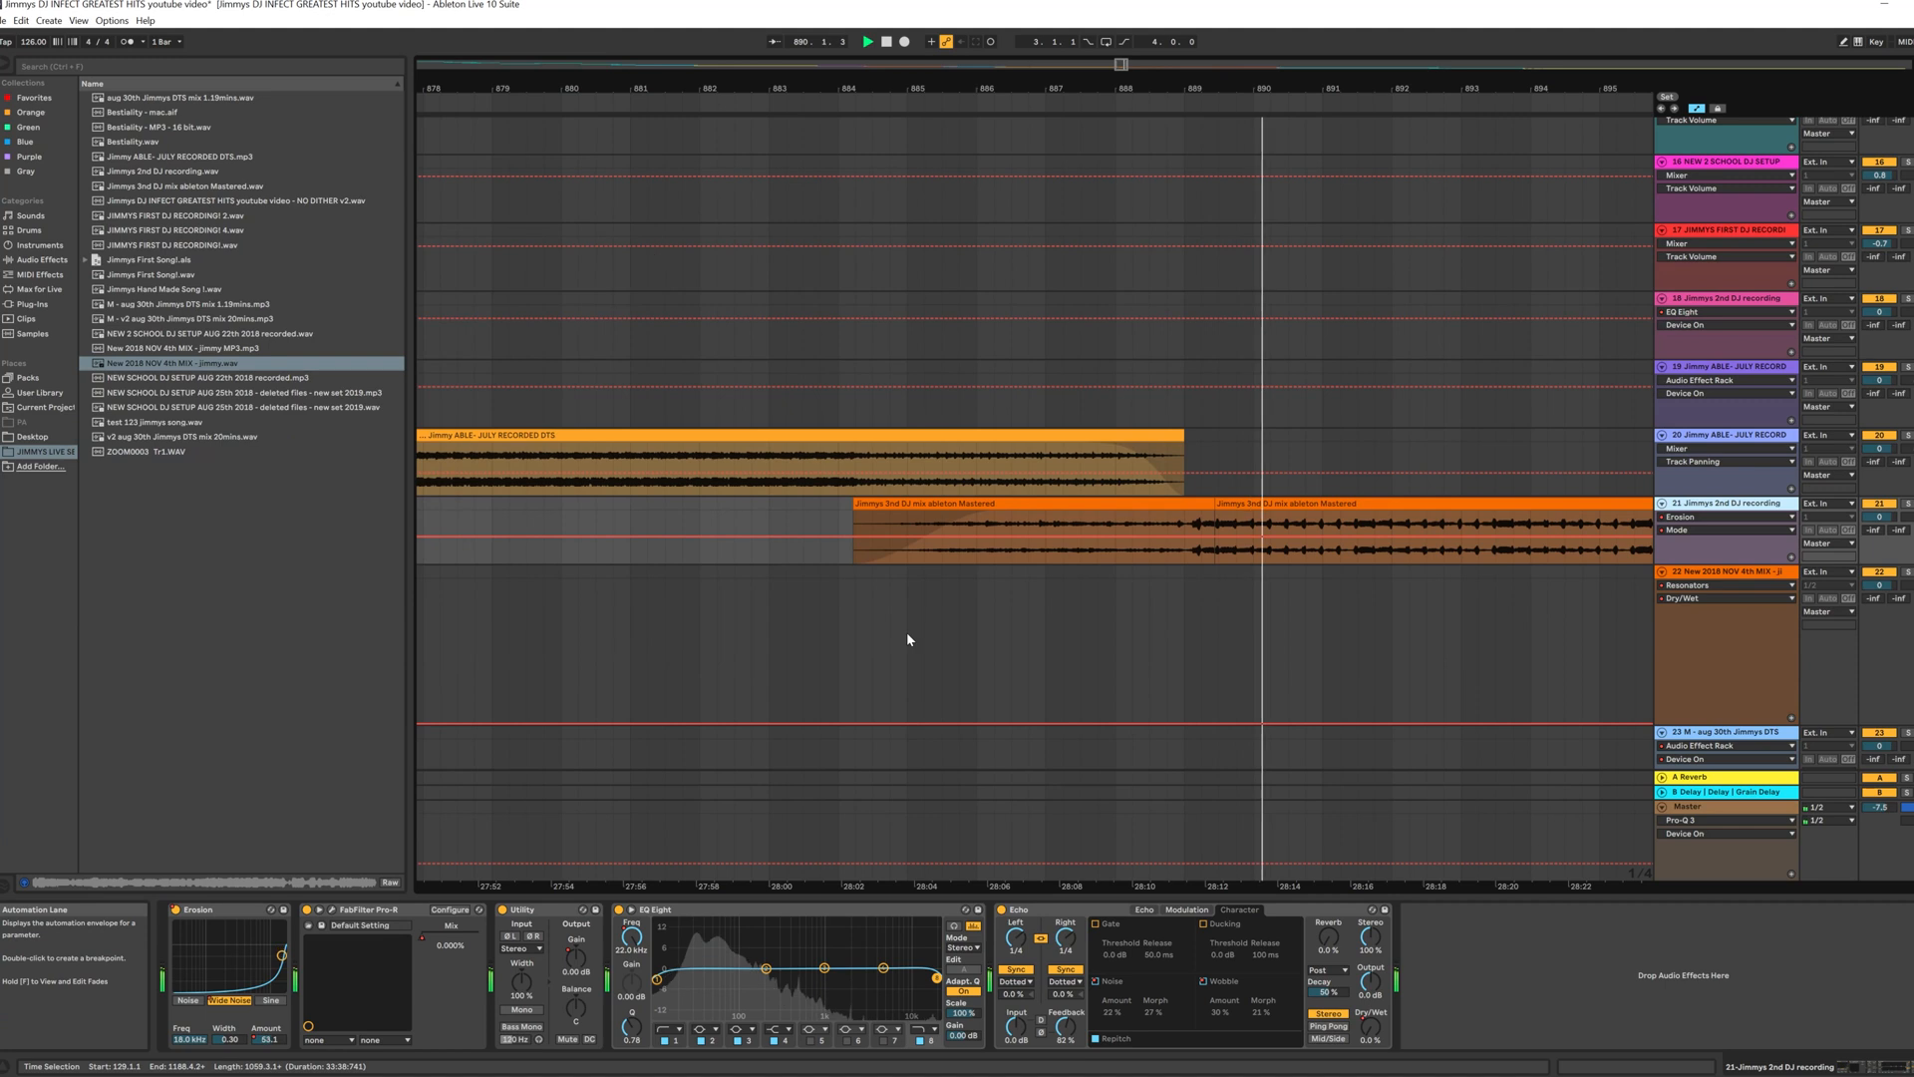
Step: Show track 22's device chain and examine the overlap between the end of track 21 and the start of track 22
{"action": "key", "text": "minus"}
{"action": "key", "text": "minus"}
{"action": "key", "text": "minus"}
{"action": "key", "text": "minus"}
{"action": "left_click", "coordinate": [1718, 581]}
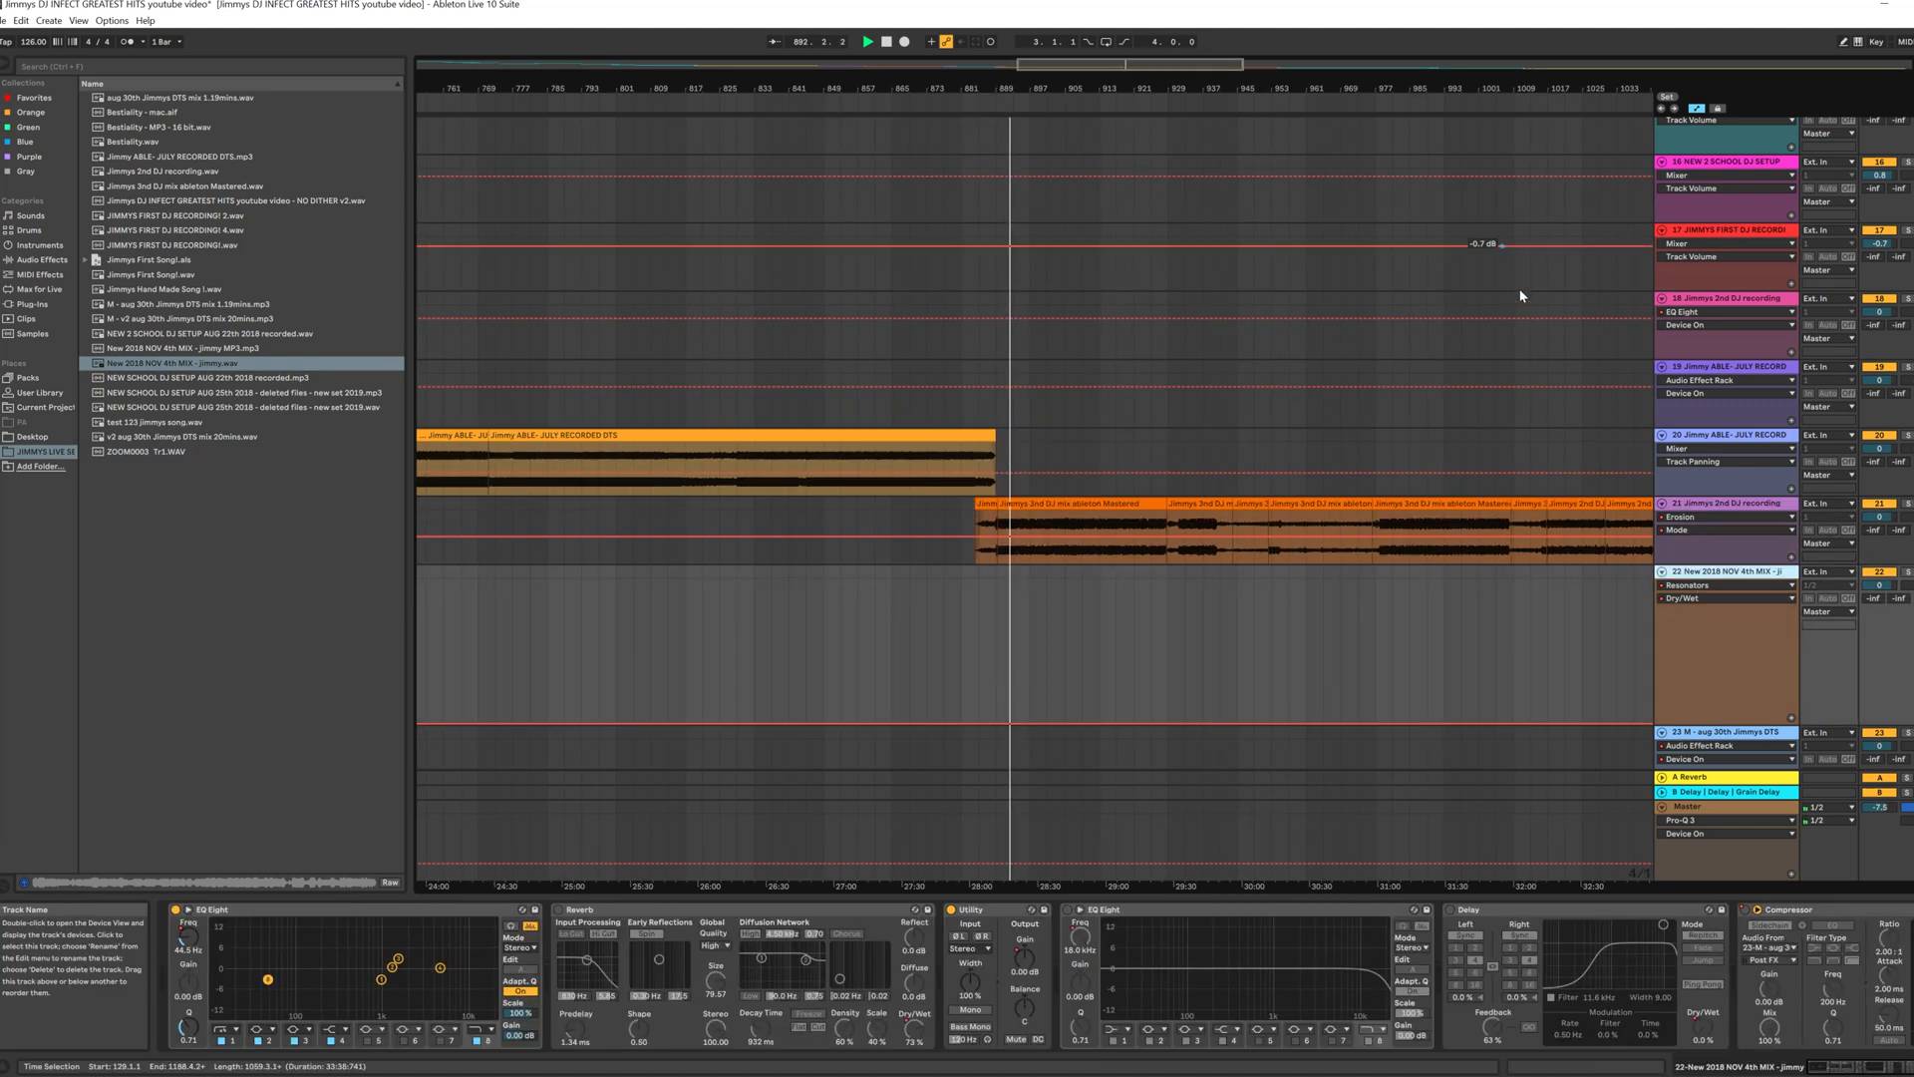
{"action": "left_click_drag", "start_coordinate": [1583, 82], "coordinate": [1200, 295]}
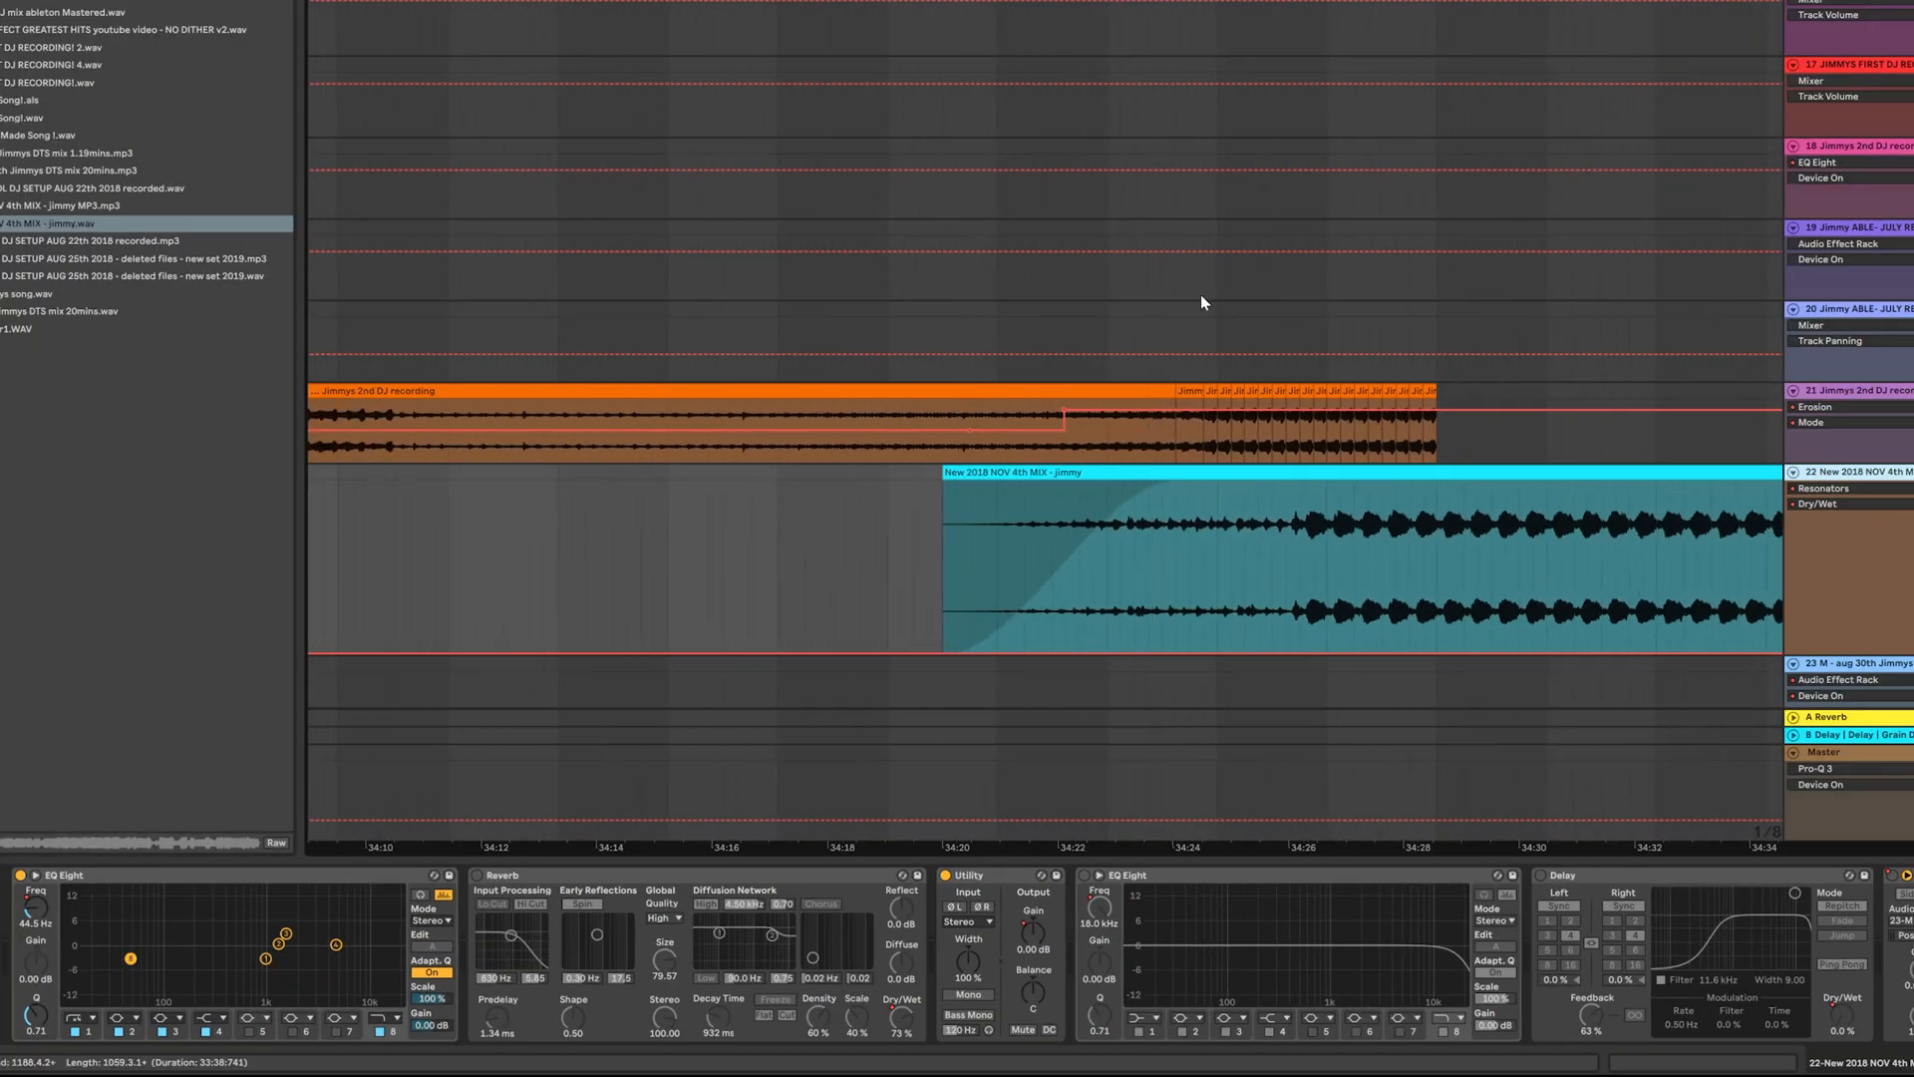
Step: Select one of the short repeated slices at the end of track 21 and inspect them closely
{"action": "left_click", "coordinate": [1247, 395]}
{"action": "key", "text": "plus"}
{"action": "key", "text": "plus"}
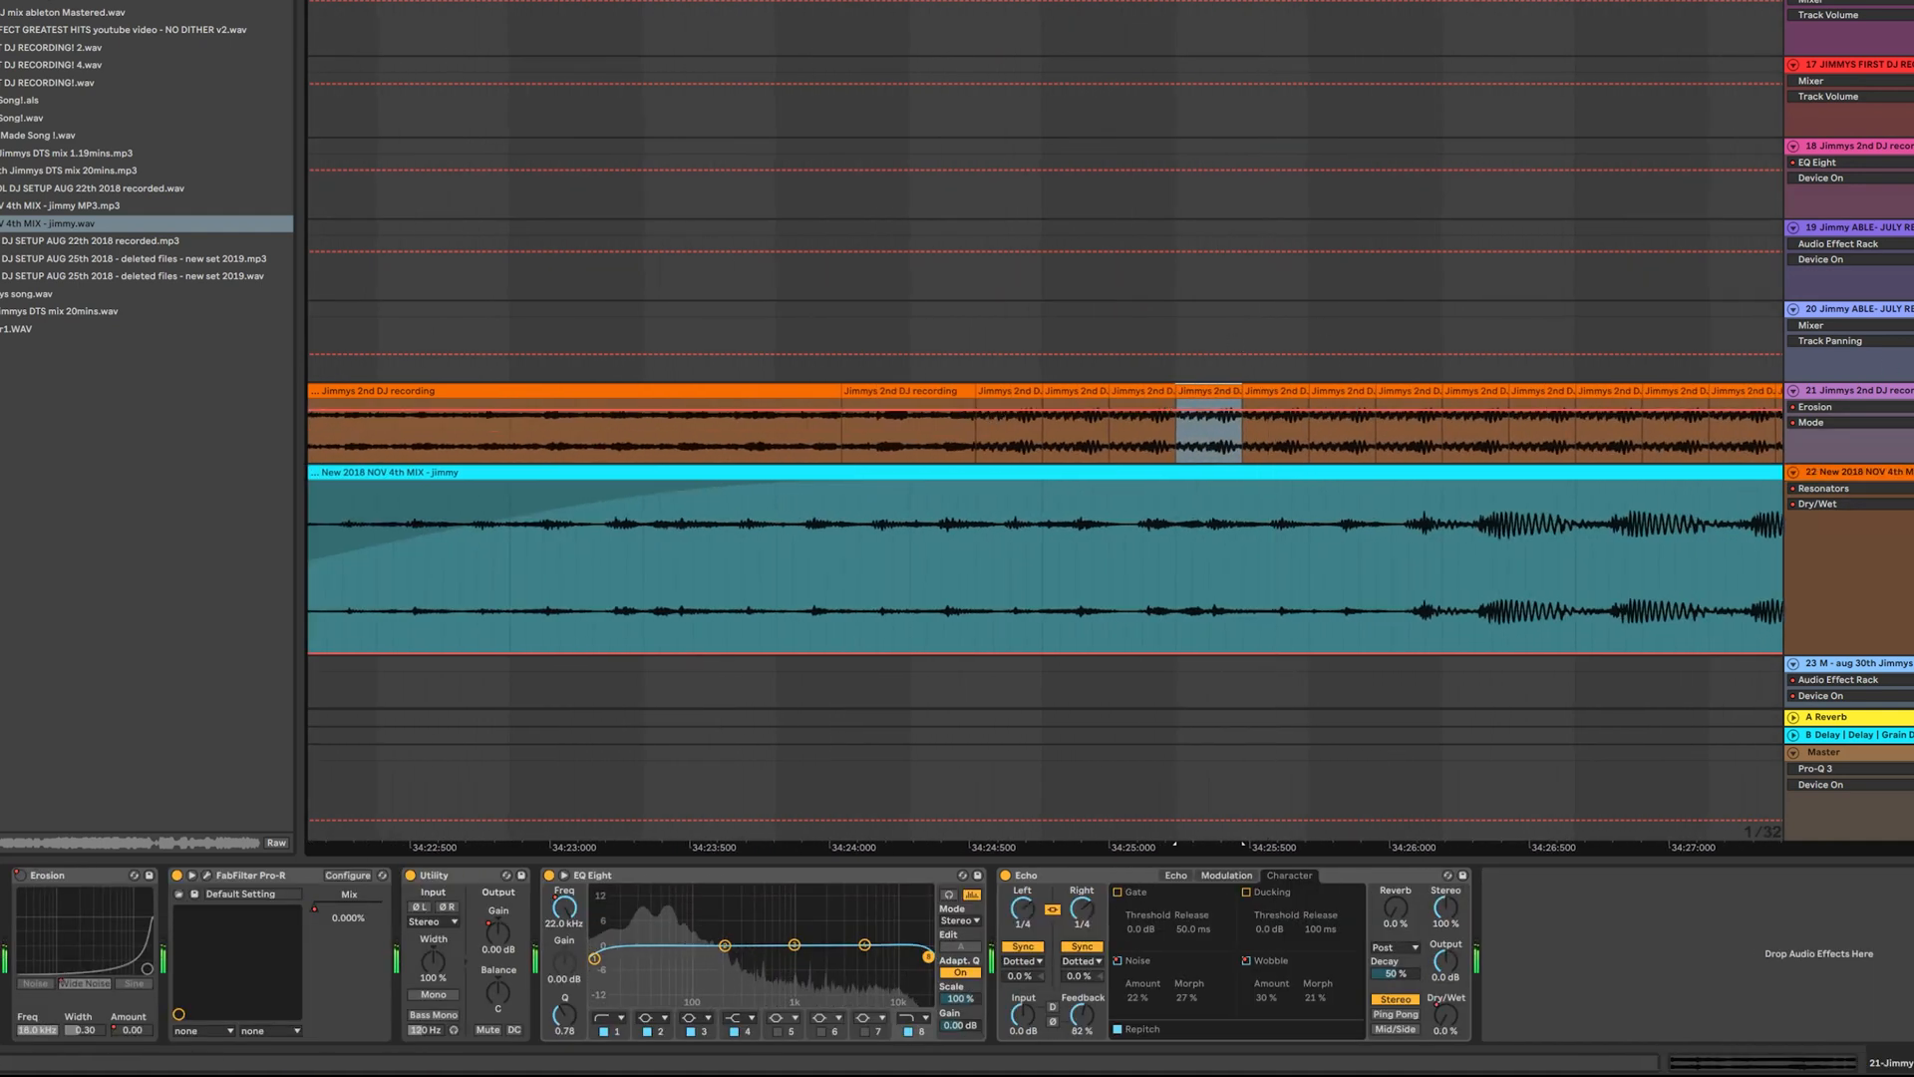
{"action": "key", "text": "minus"}
{"action": "key", "text": "minus"}
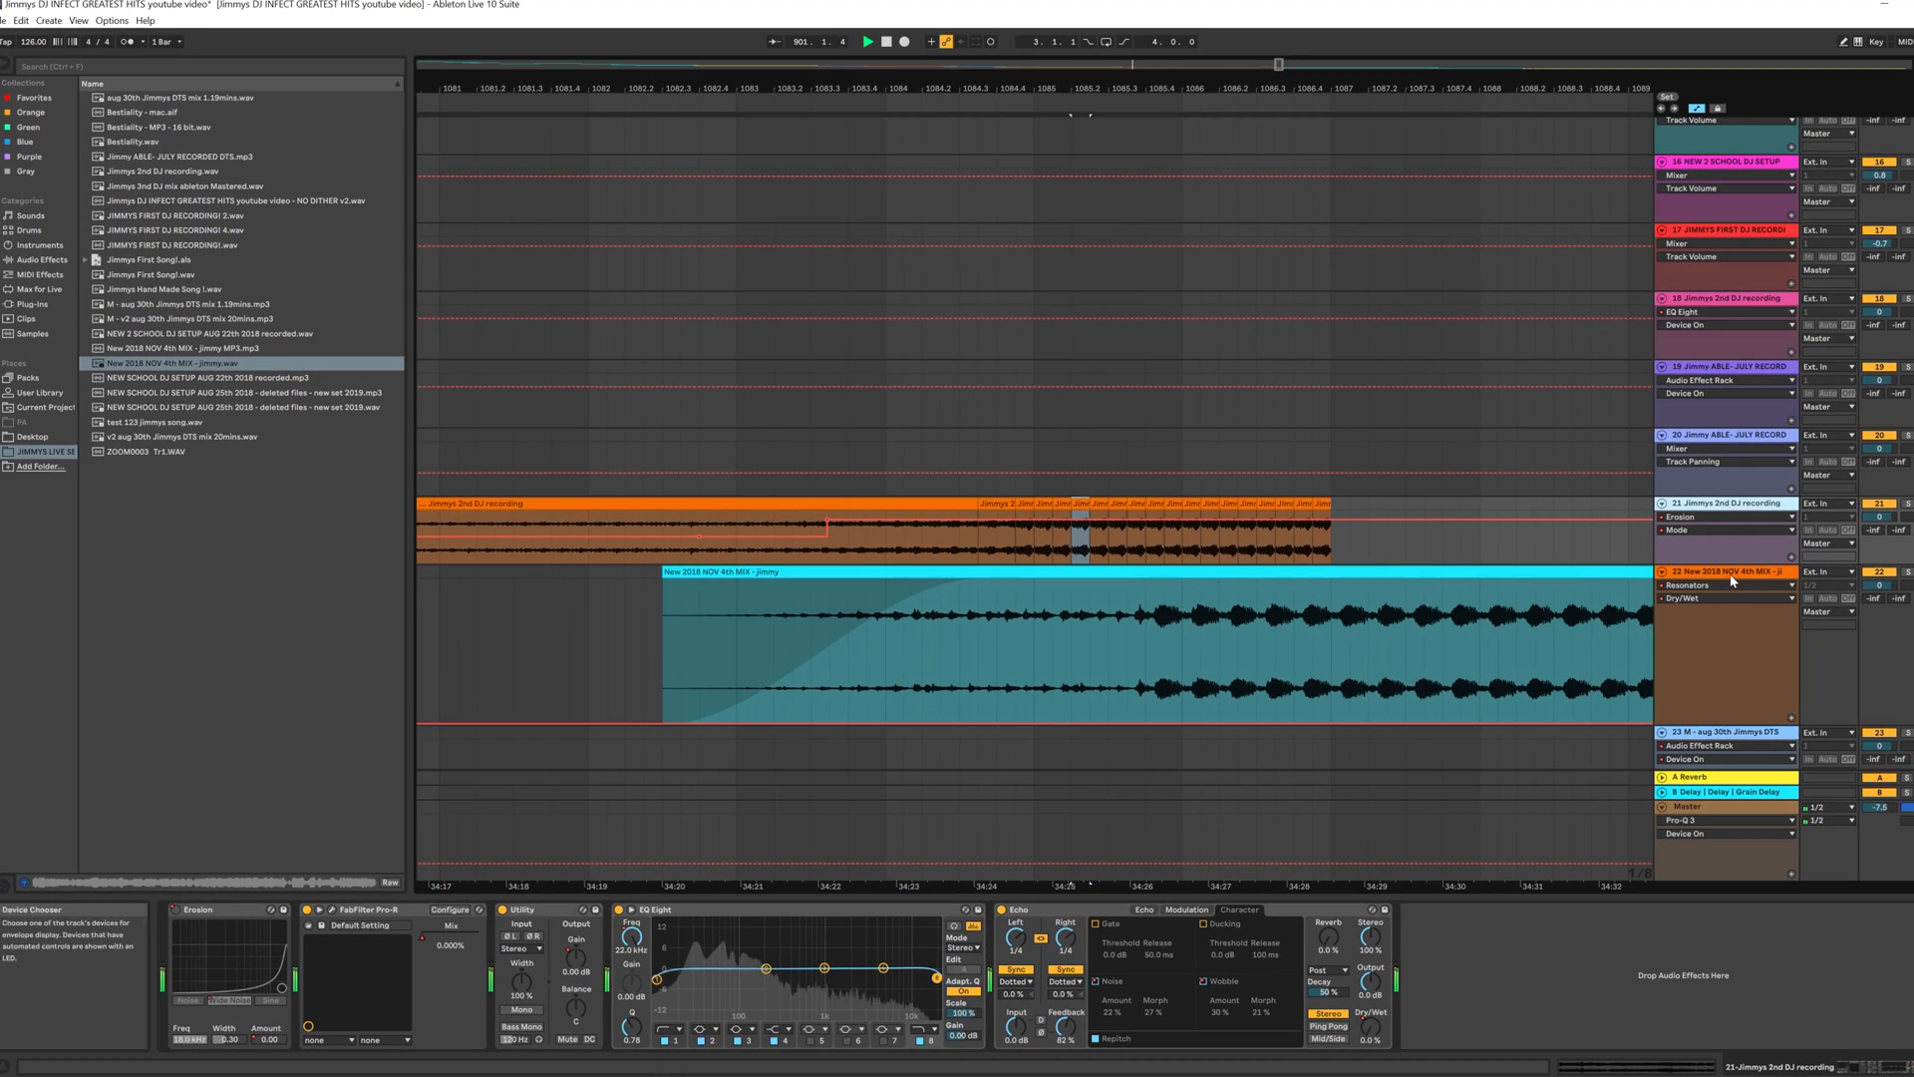
Step: Inspect track 22's device chain from EQ Eight through Resonators, and play the transition from track 21
{"action": "left_click", "coordinate": [1235, 511]}
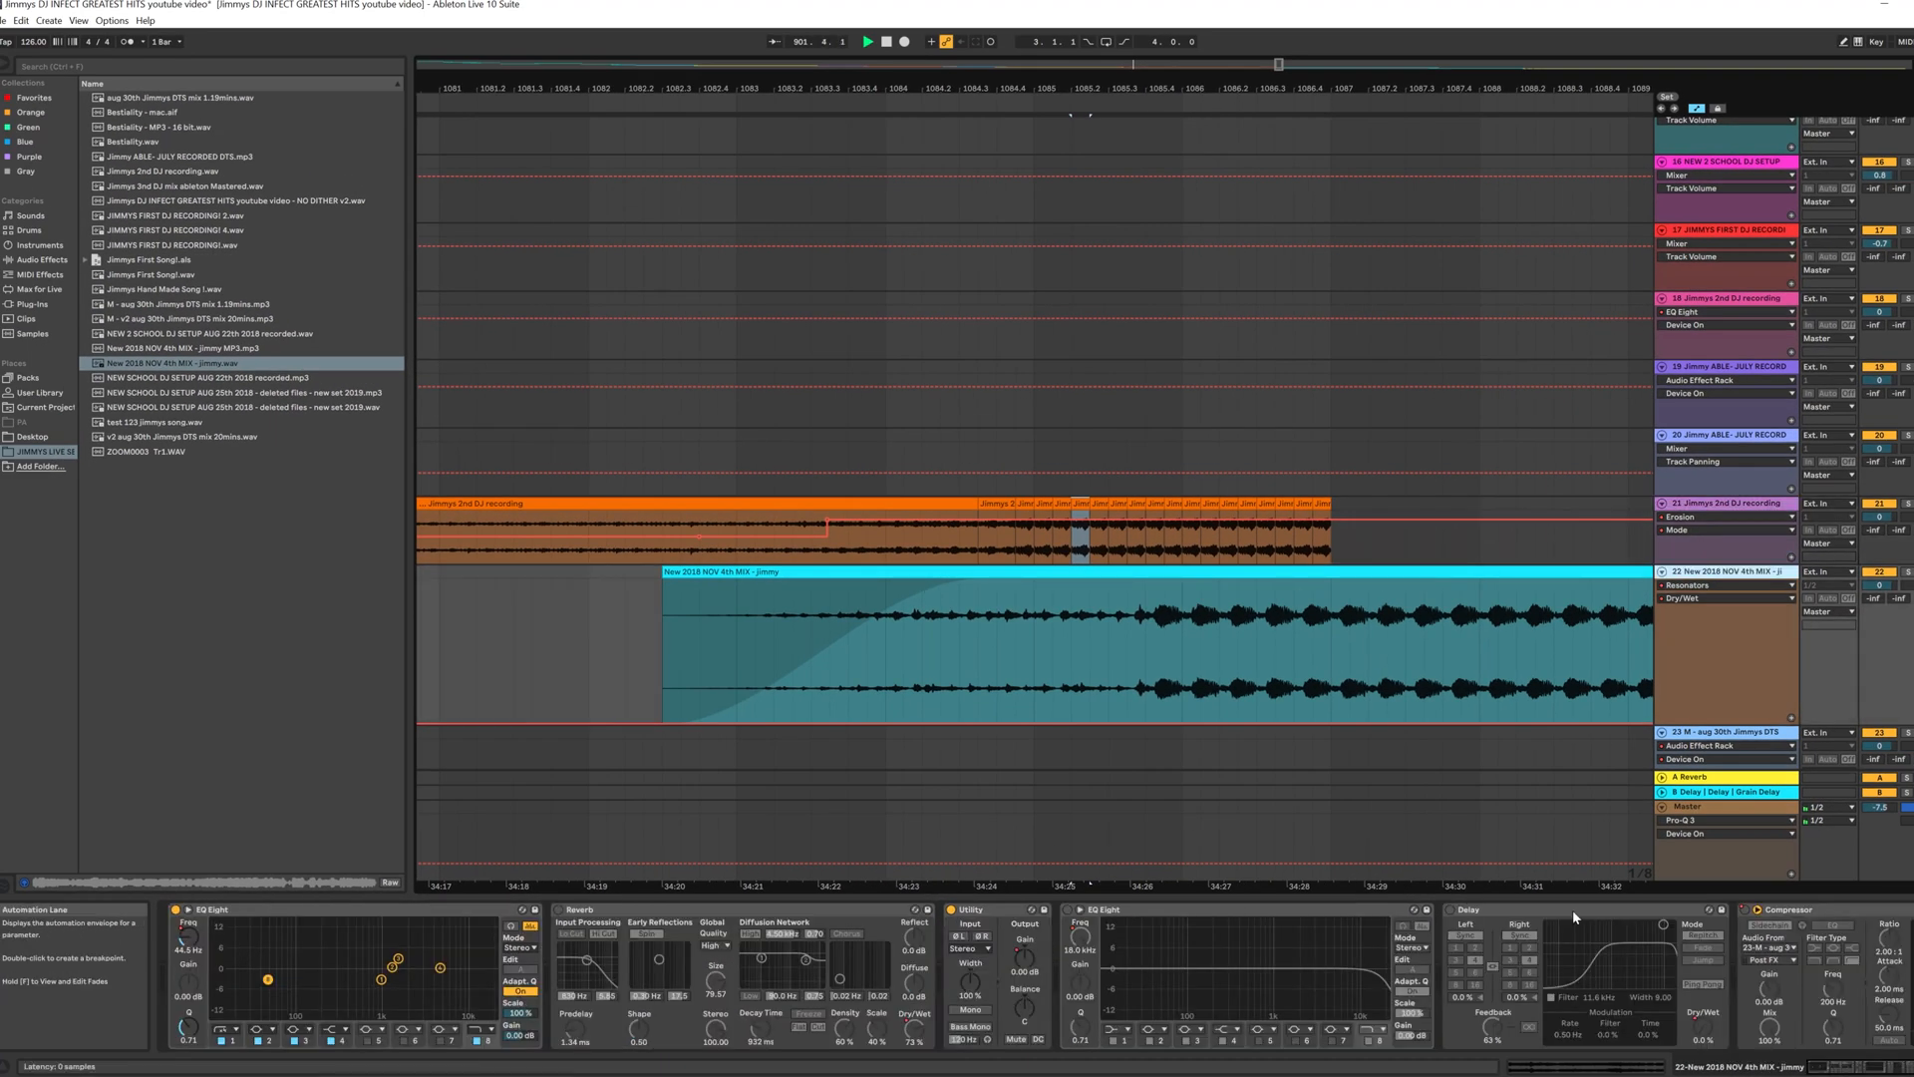
{"action": "left_click", "coordinate": [1879, 1067]}
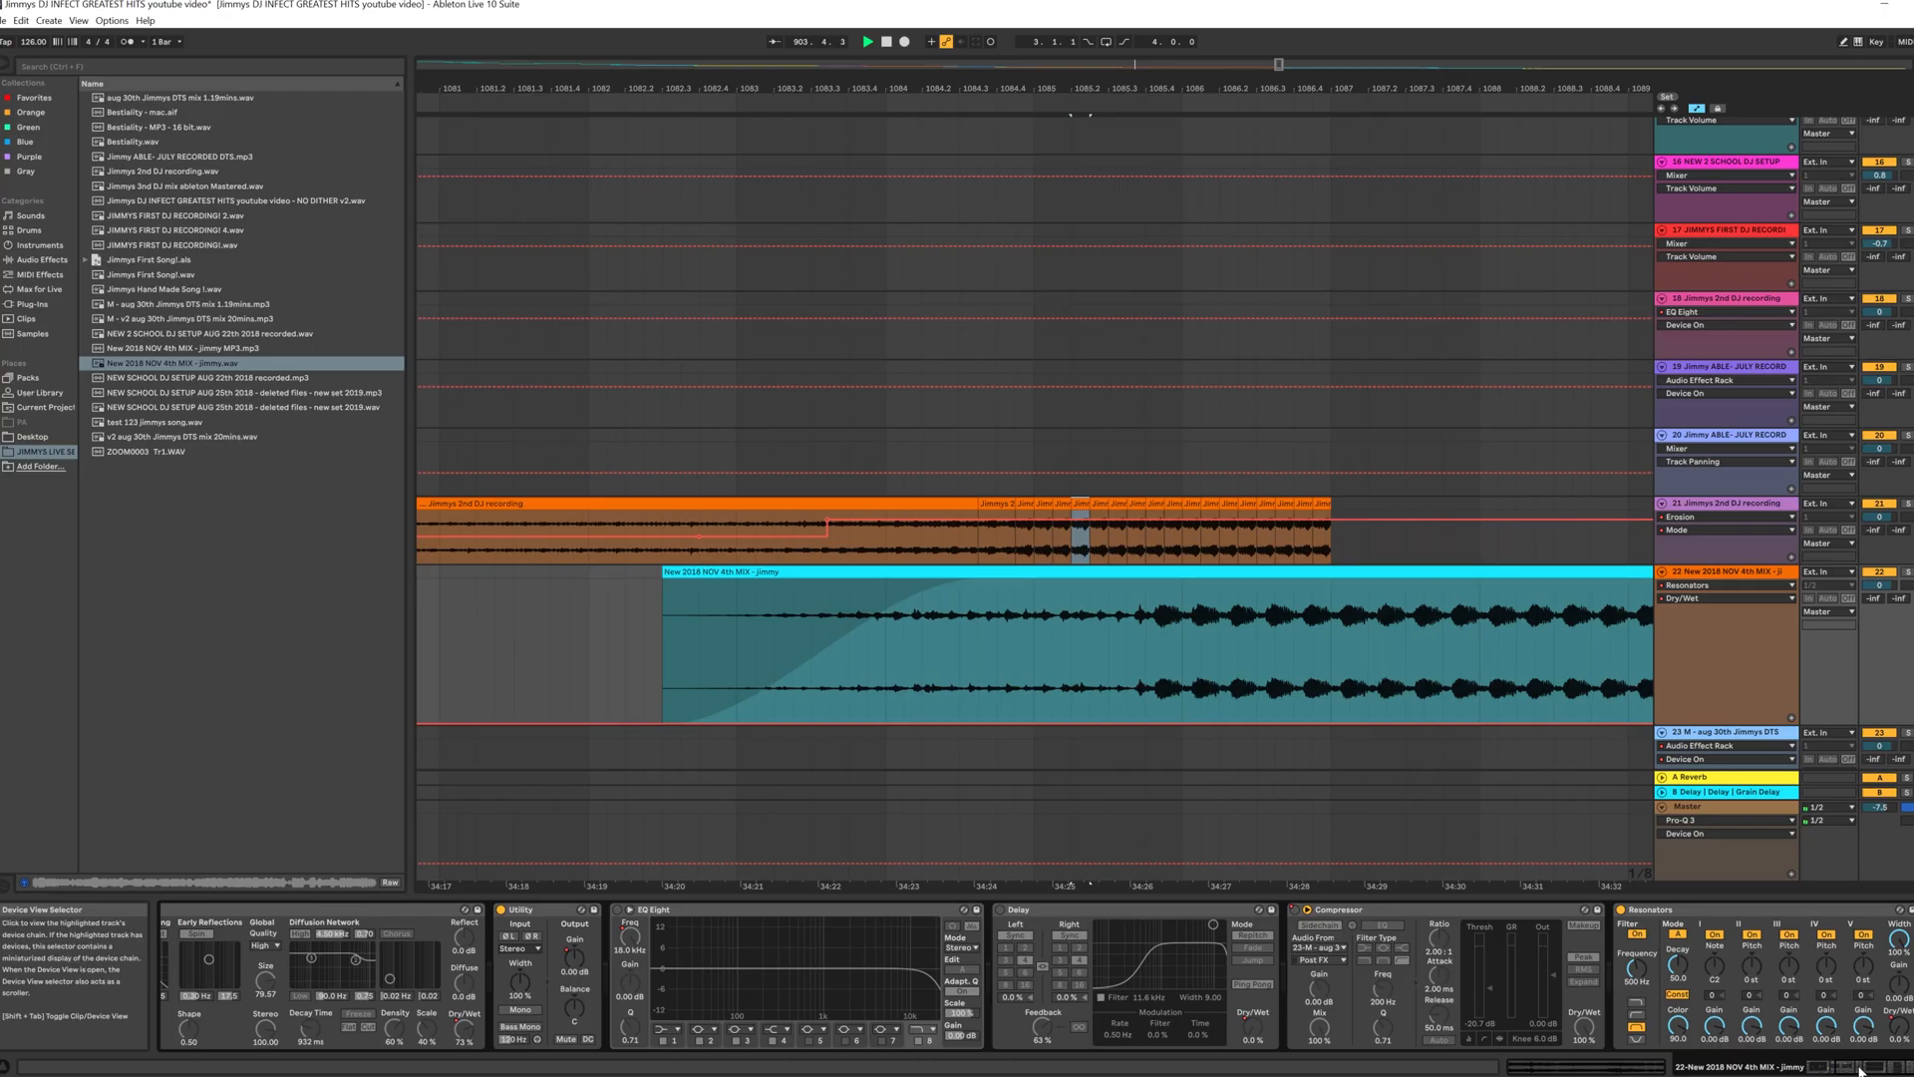
{"action": "left_click", "coordinate": [1780, 1065]}
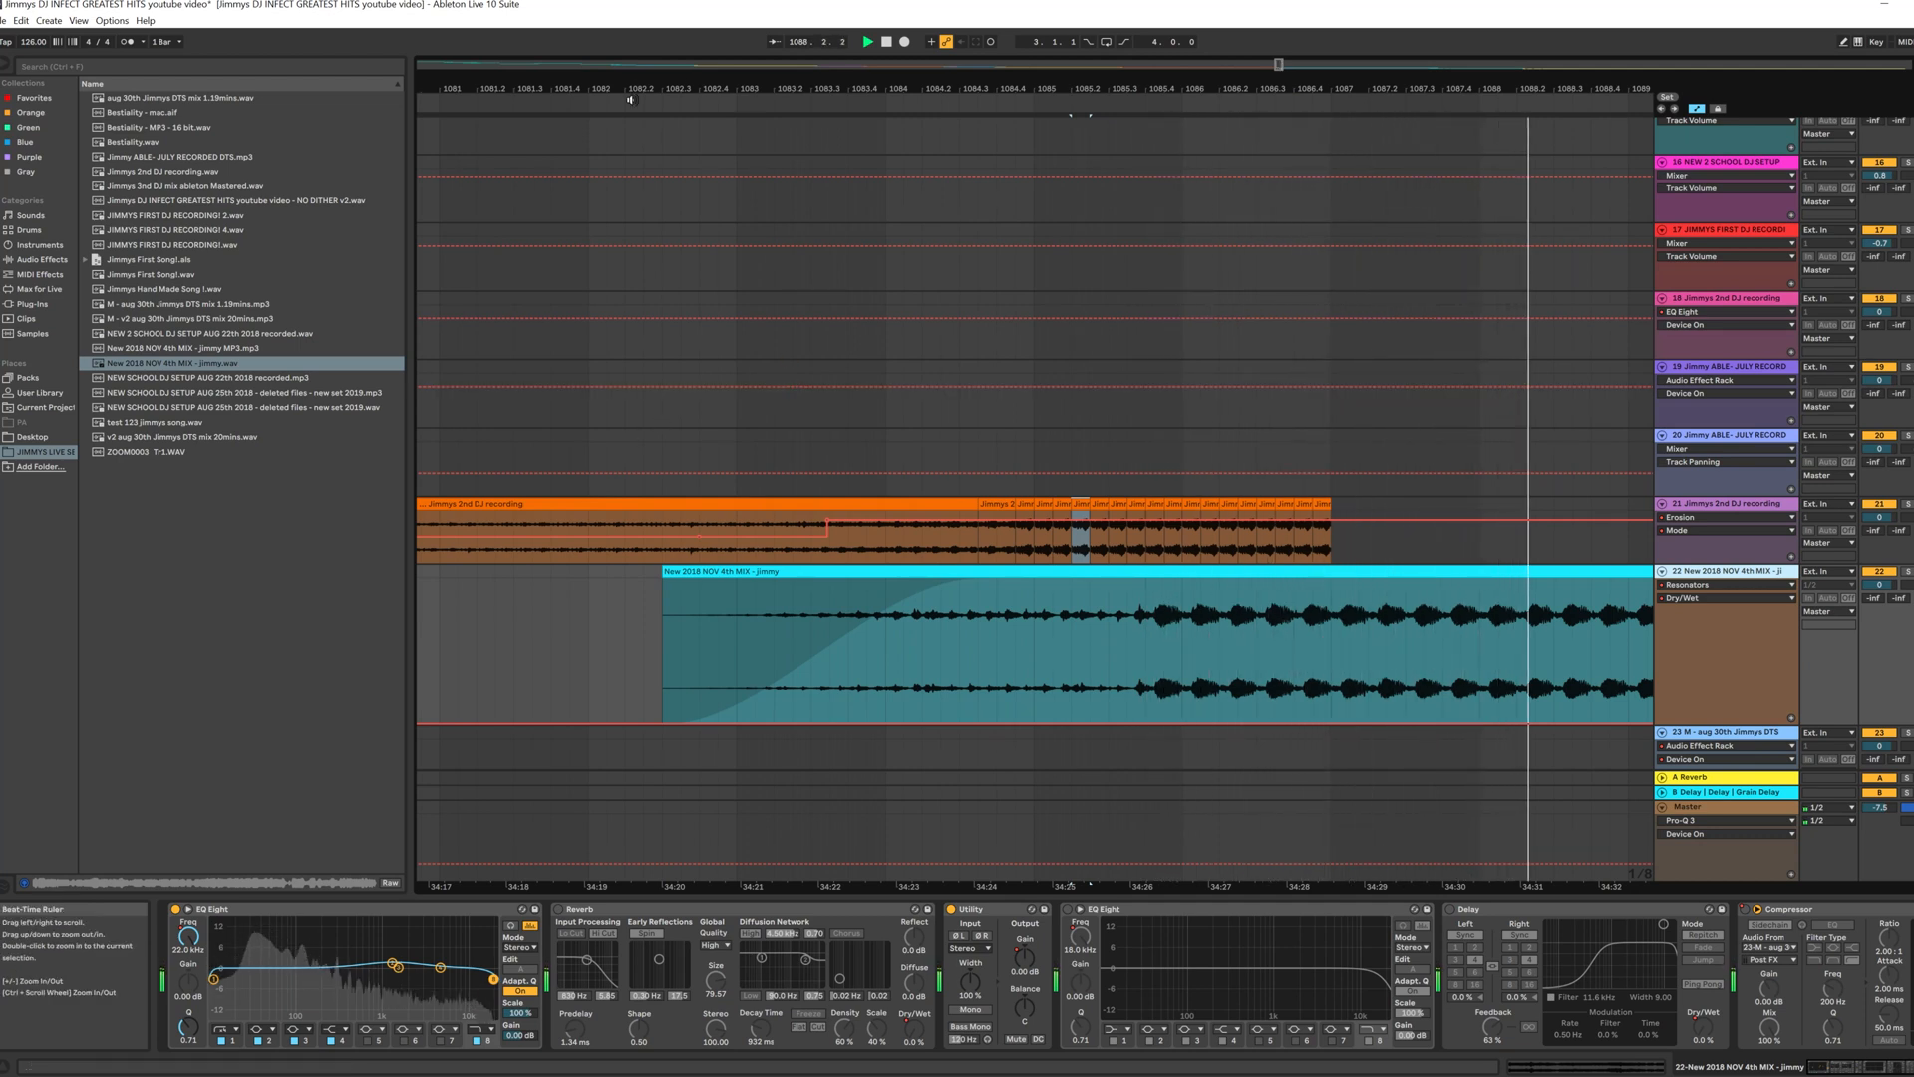
Step: Replay the repeated slices at the end of track 21, and show track 23's device chain at its overlap with track 22
{"action": "left_click", "coordinate": [1057, 115]}
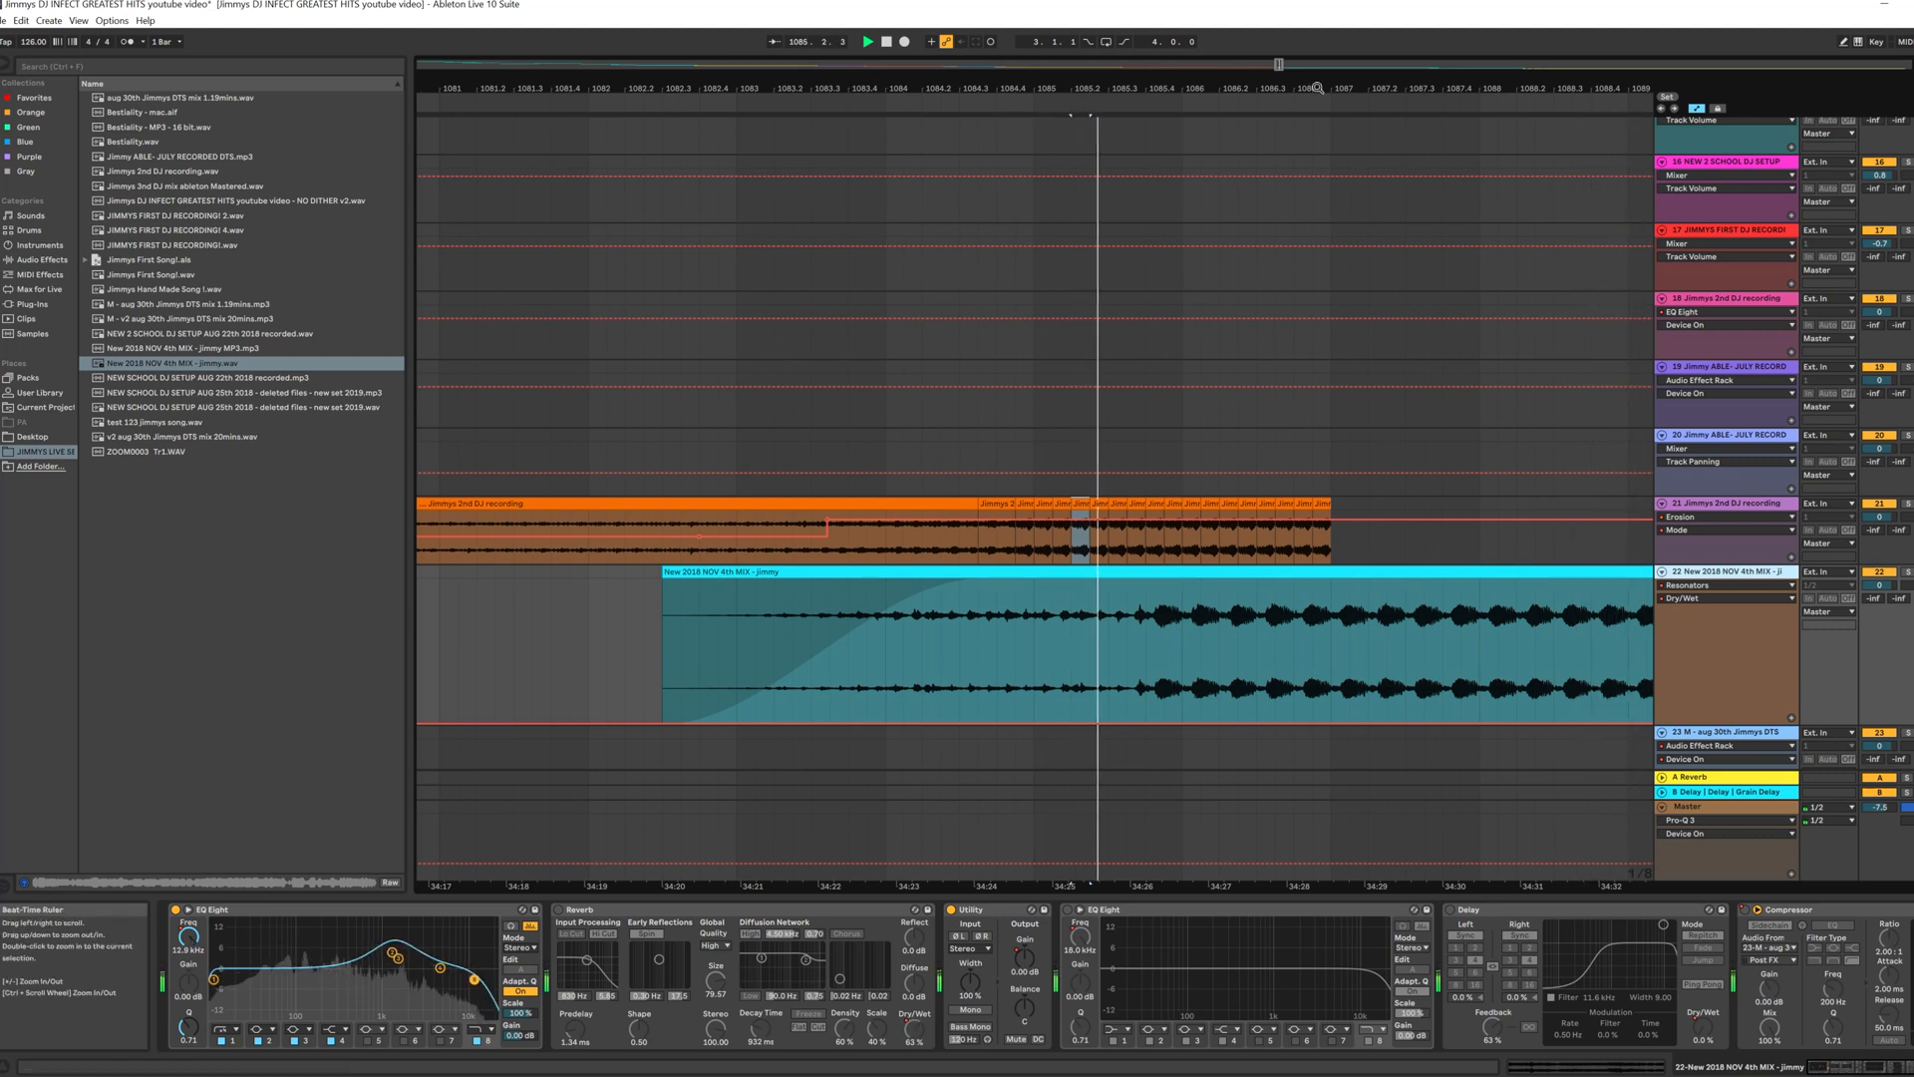
{"action": "scroll", "coordinate": [1090, 883], "scroll_direction": "right", "scroll_amount": 10}
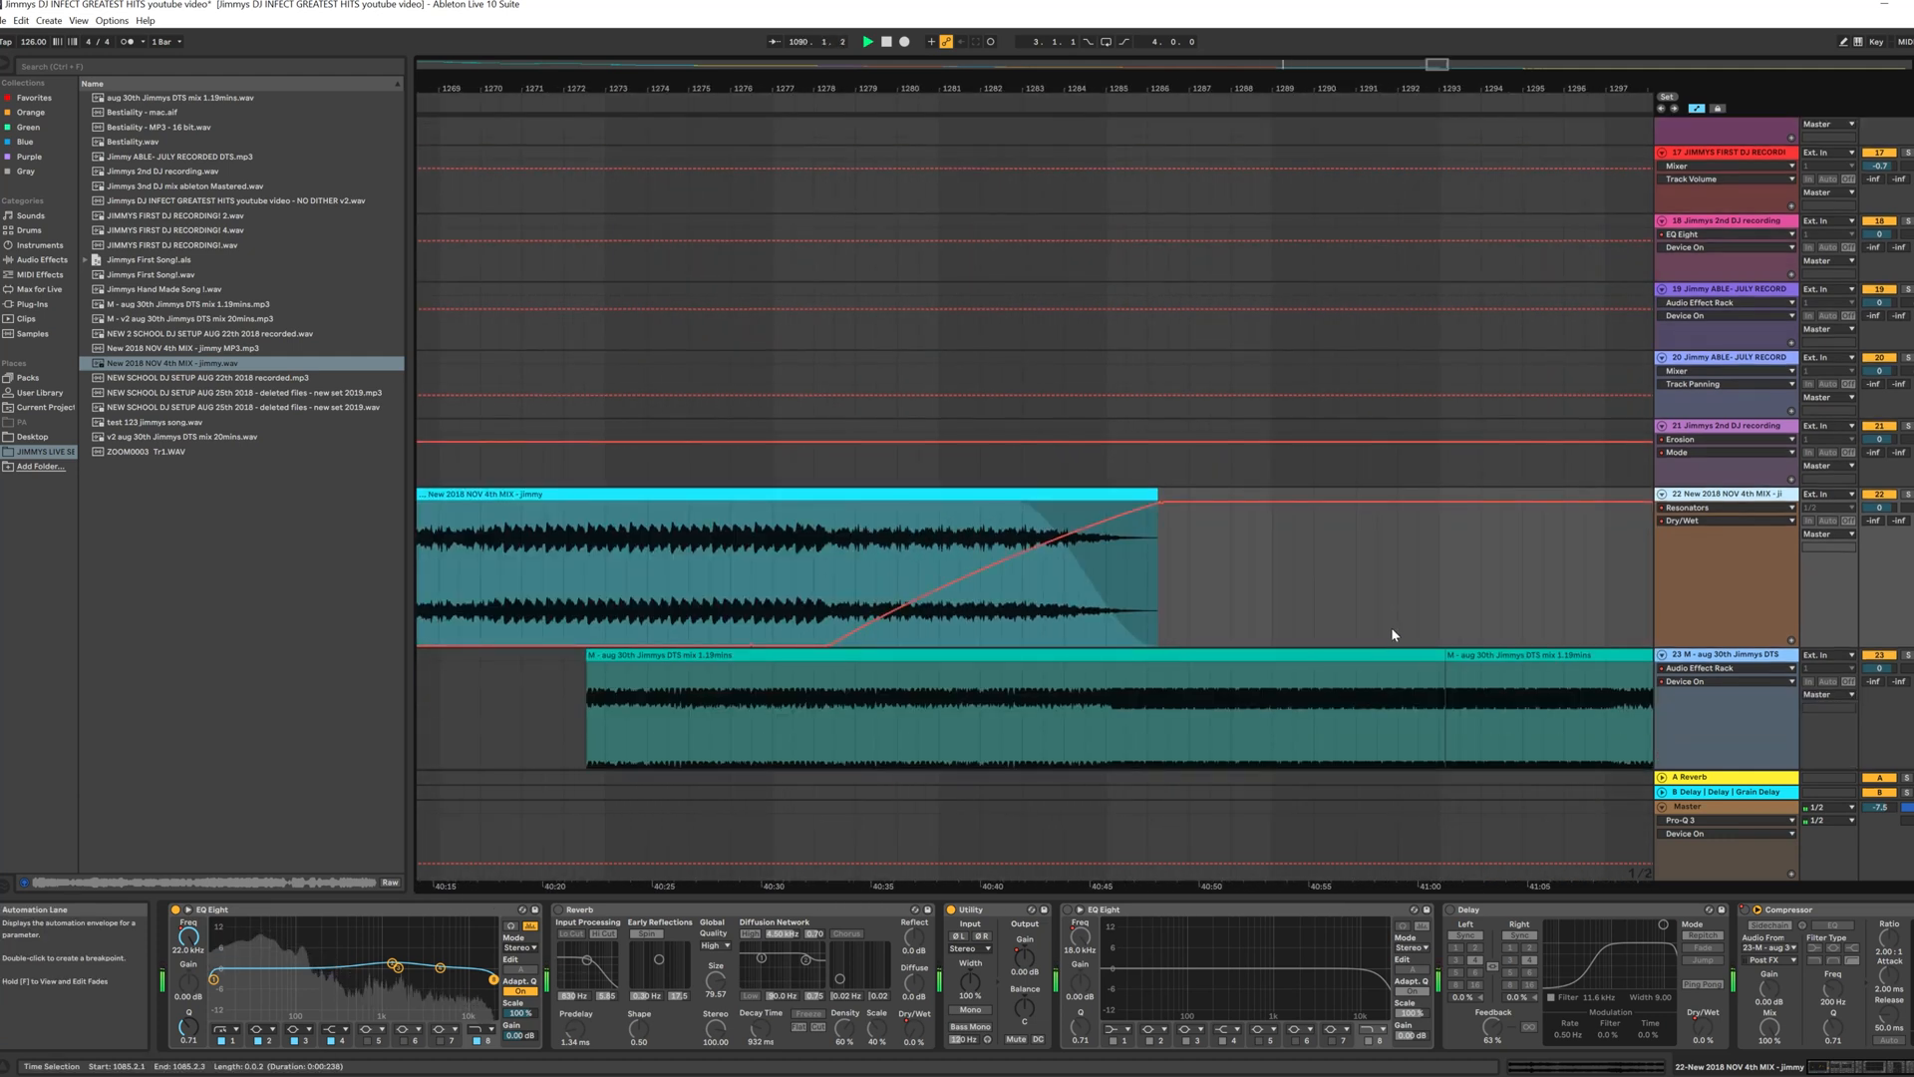
{"action": "scroll", "coordinate": [1392, 634], "scroll_direction": "down", "scroll_amount": 1}
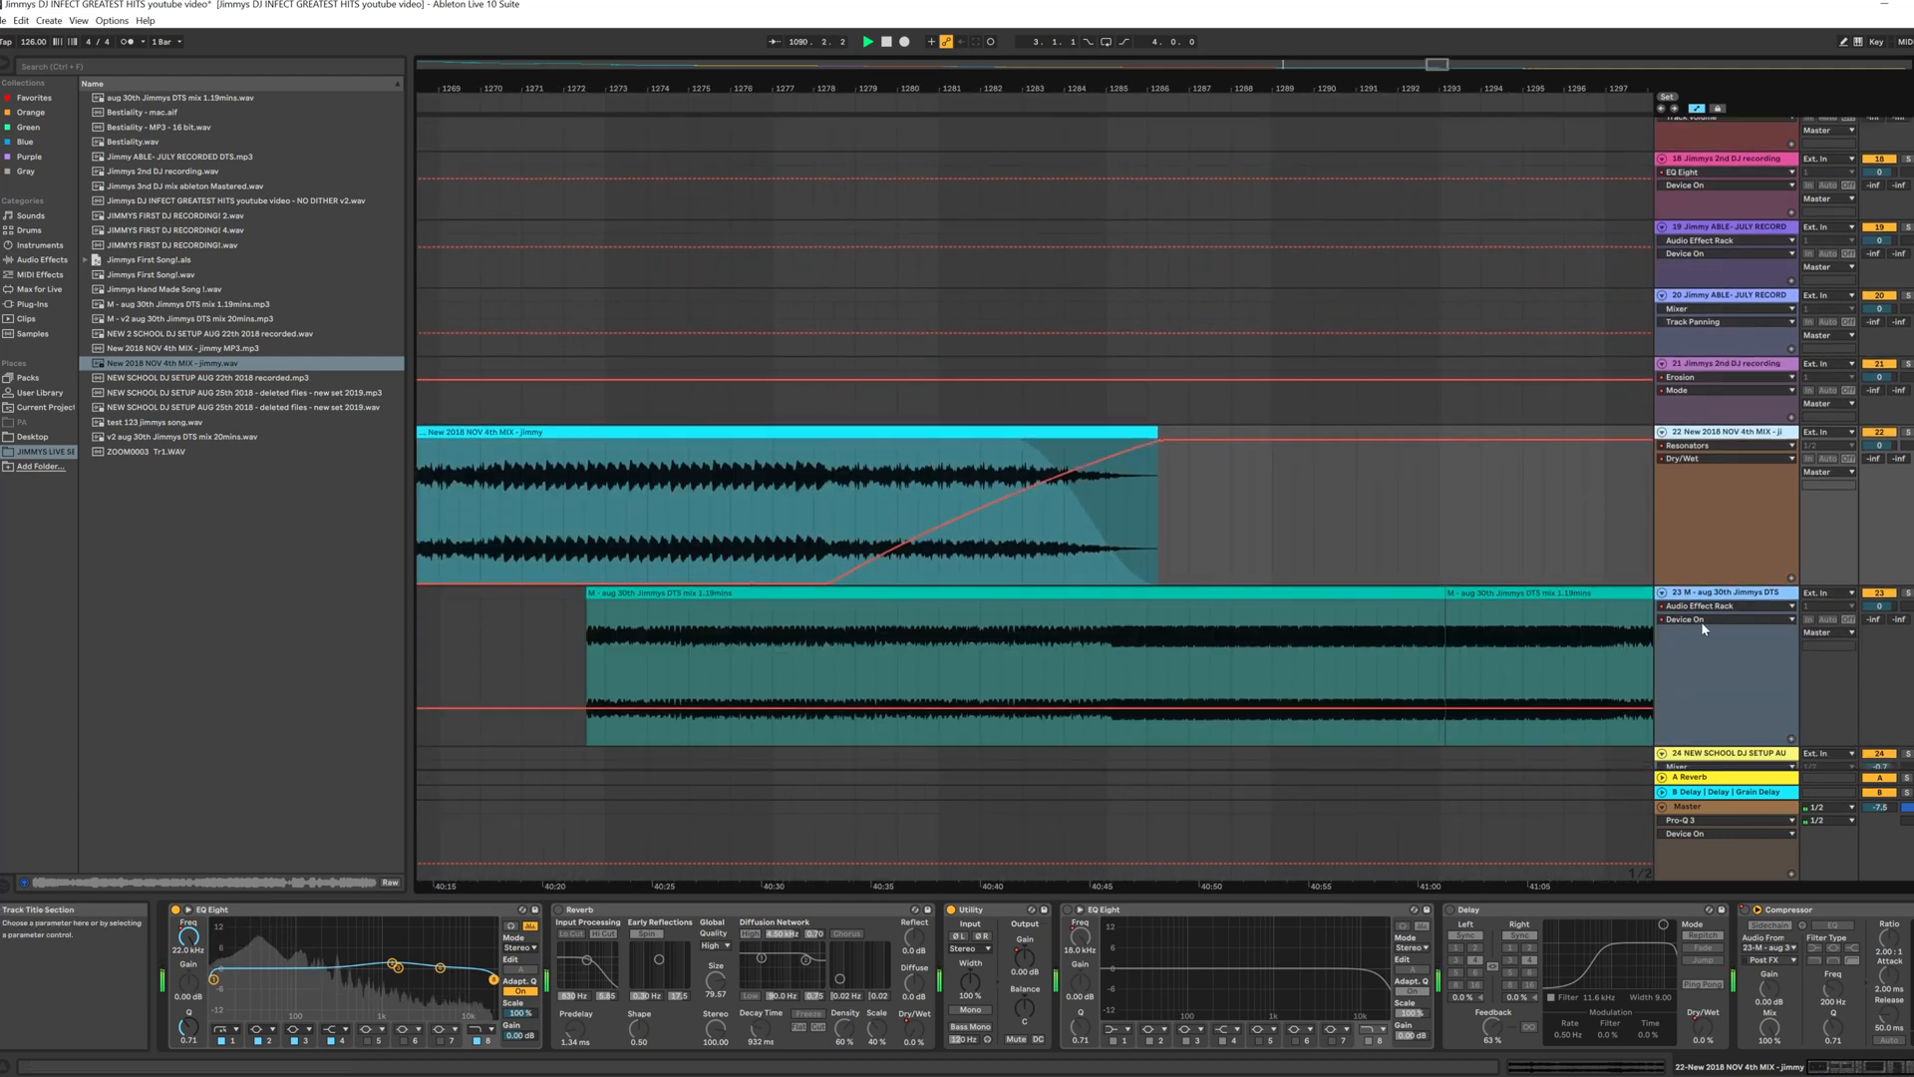
{"action": "left_click", "coordinate": [1719, 594]}
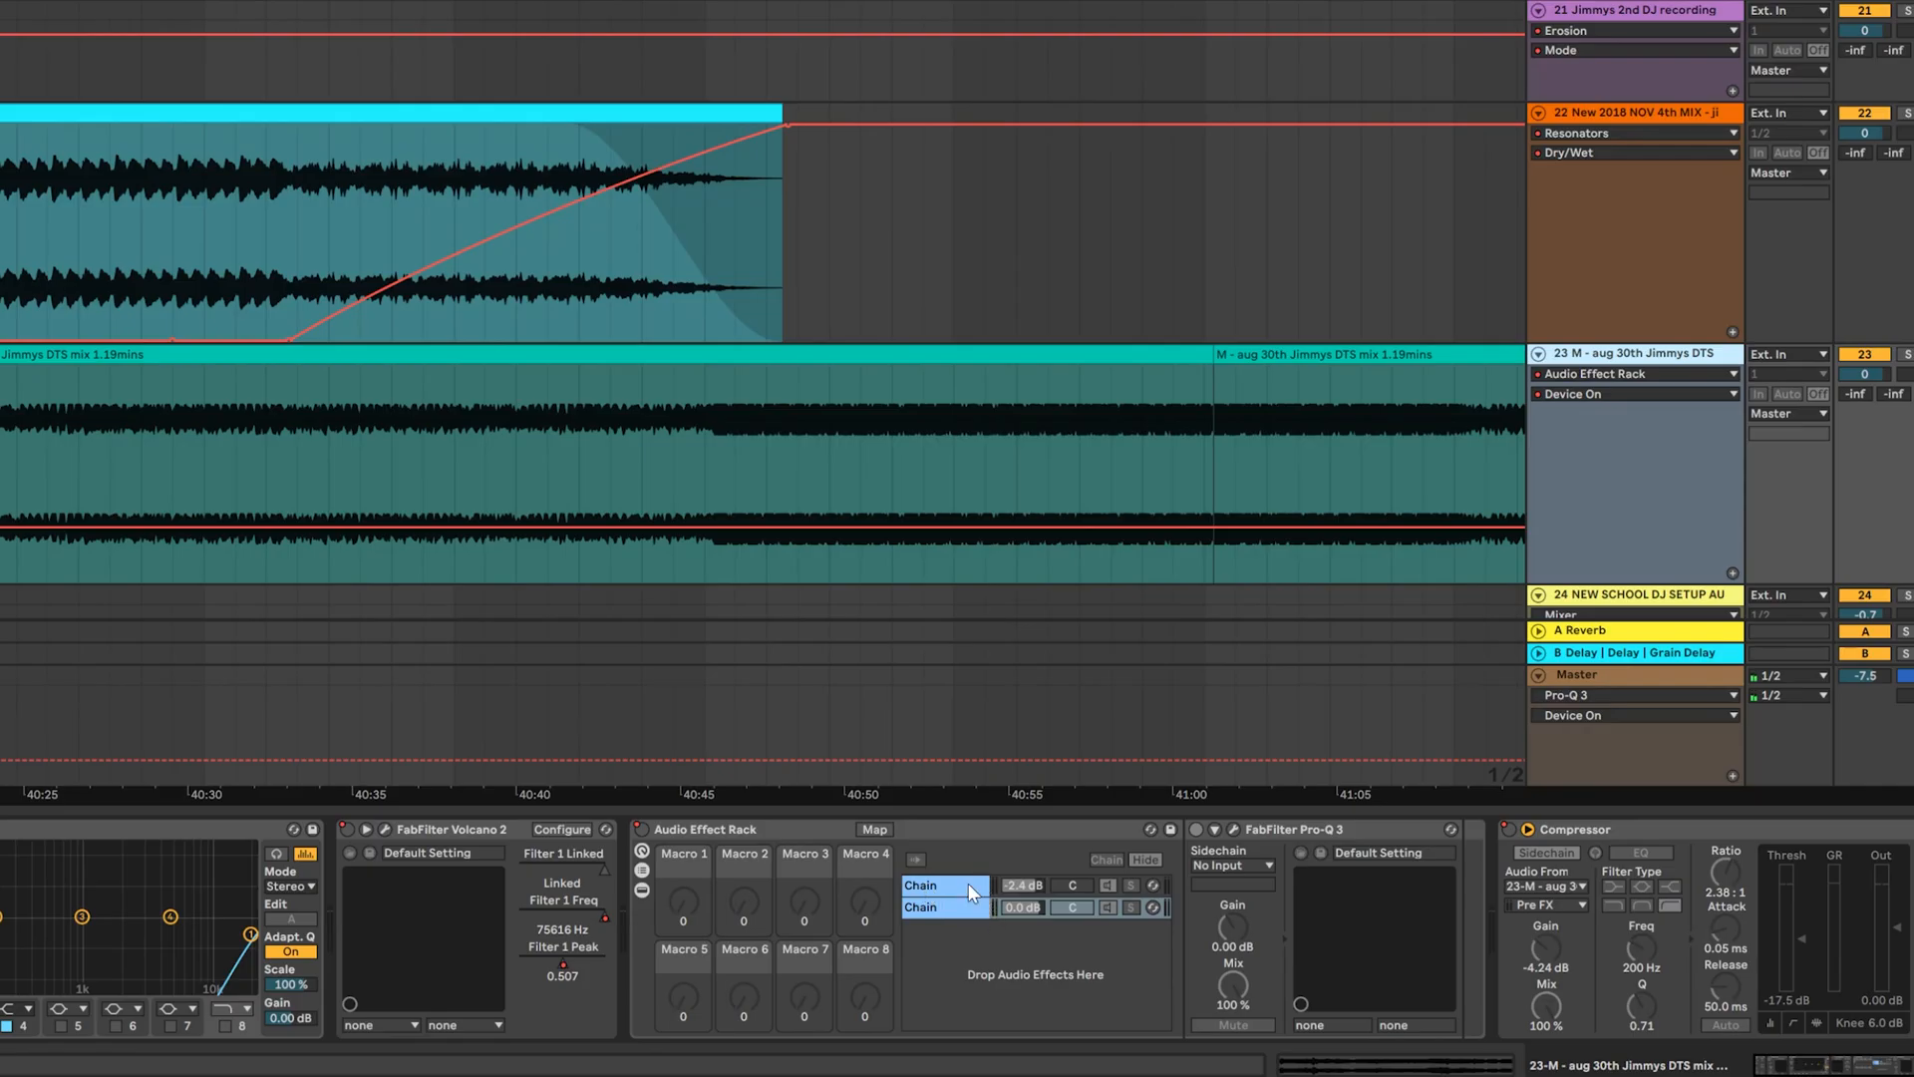
Step: Compare the two chains in track 23's Audio Effect Rack, with the Lexicon PSP42 window open and parked above the arrangement
{"action": "left_click", "coordinate": [967, 885]}
{"action": "left_click", "coordinate": [966, 910]}
{"action": "left_click", "coordinate": [965, 885]}
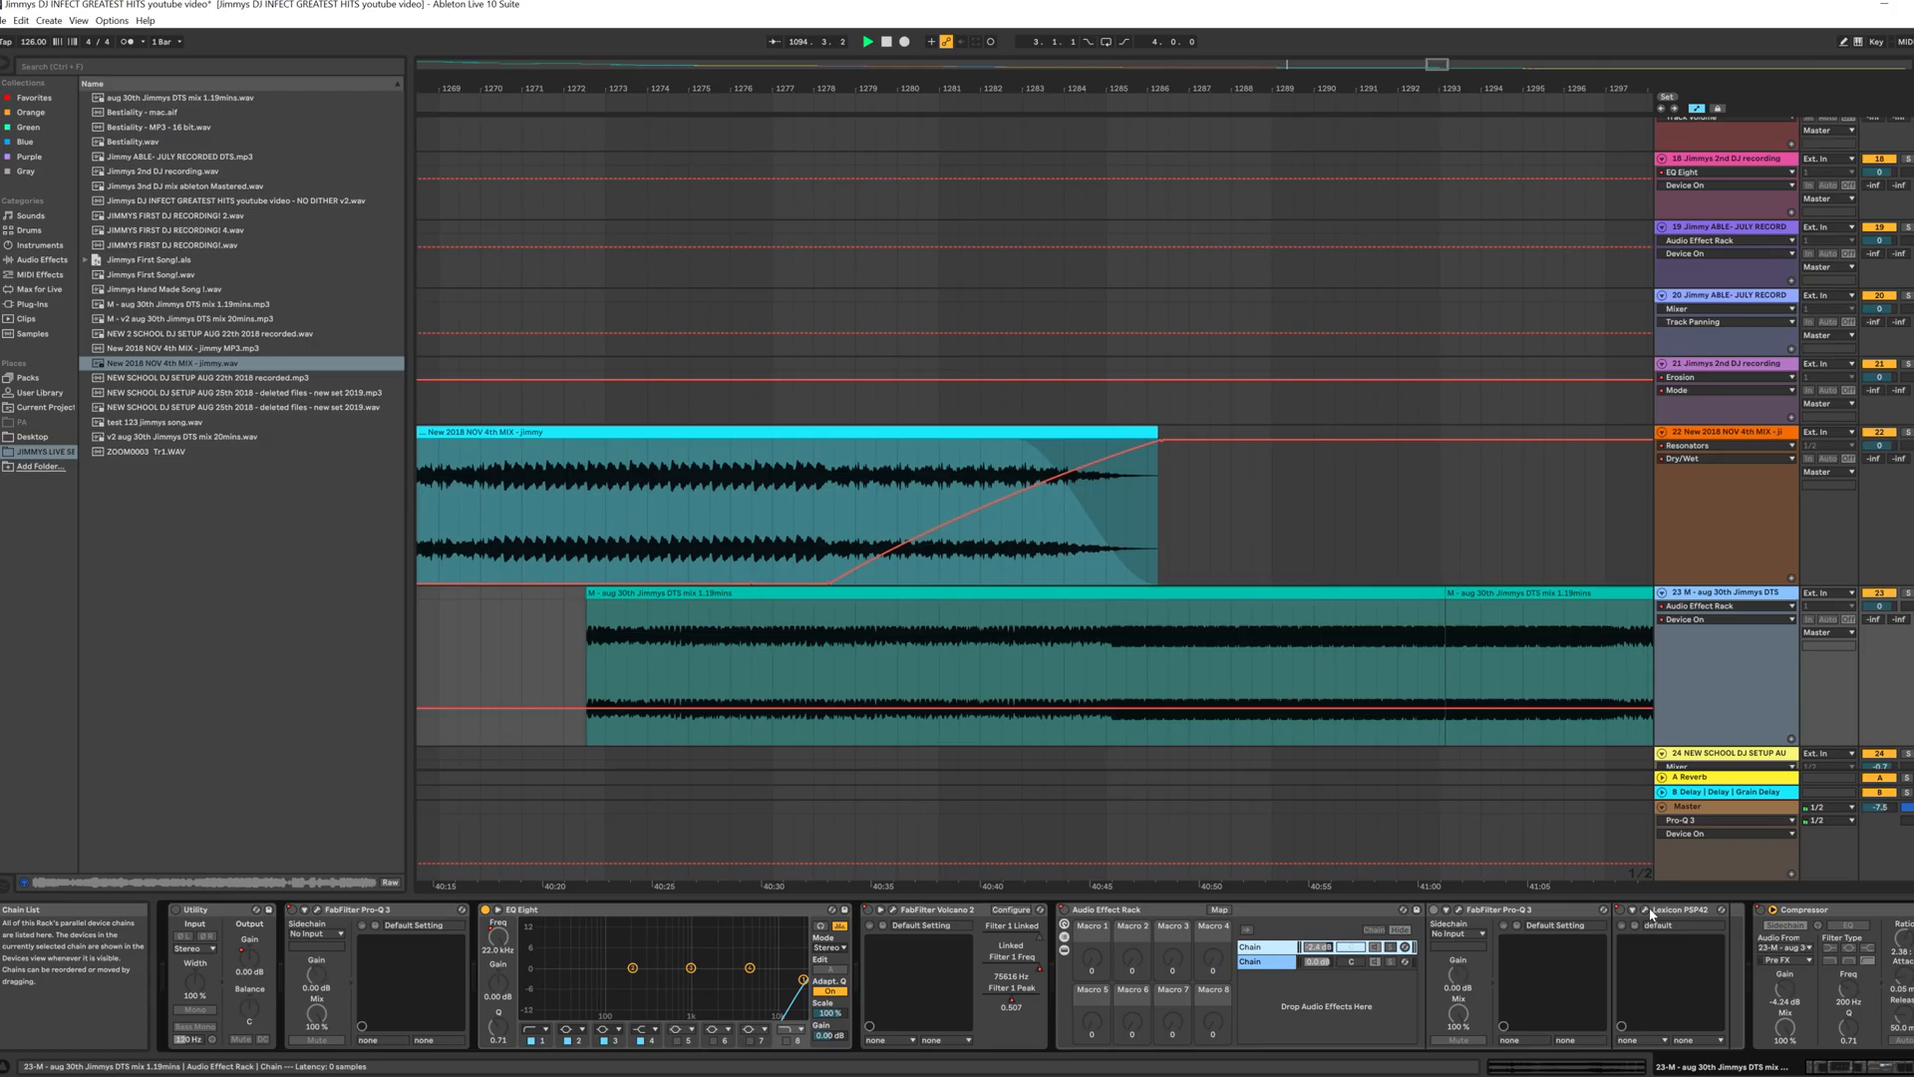
{"action": "left_click", "coordinate": [1513, 830]}
{"action": "left_click_drag", "start_coordinate": [1096, 299], "coordinate": [670, 24]}
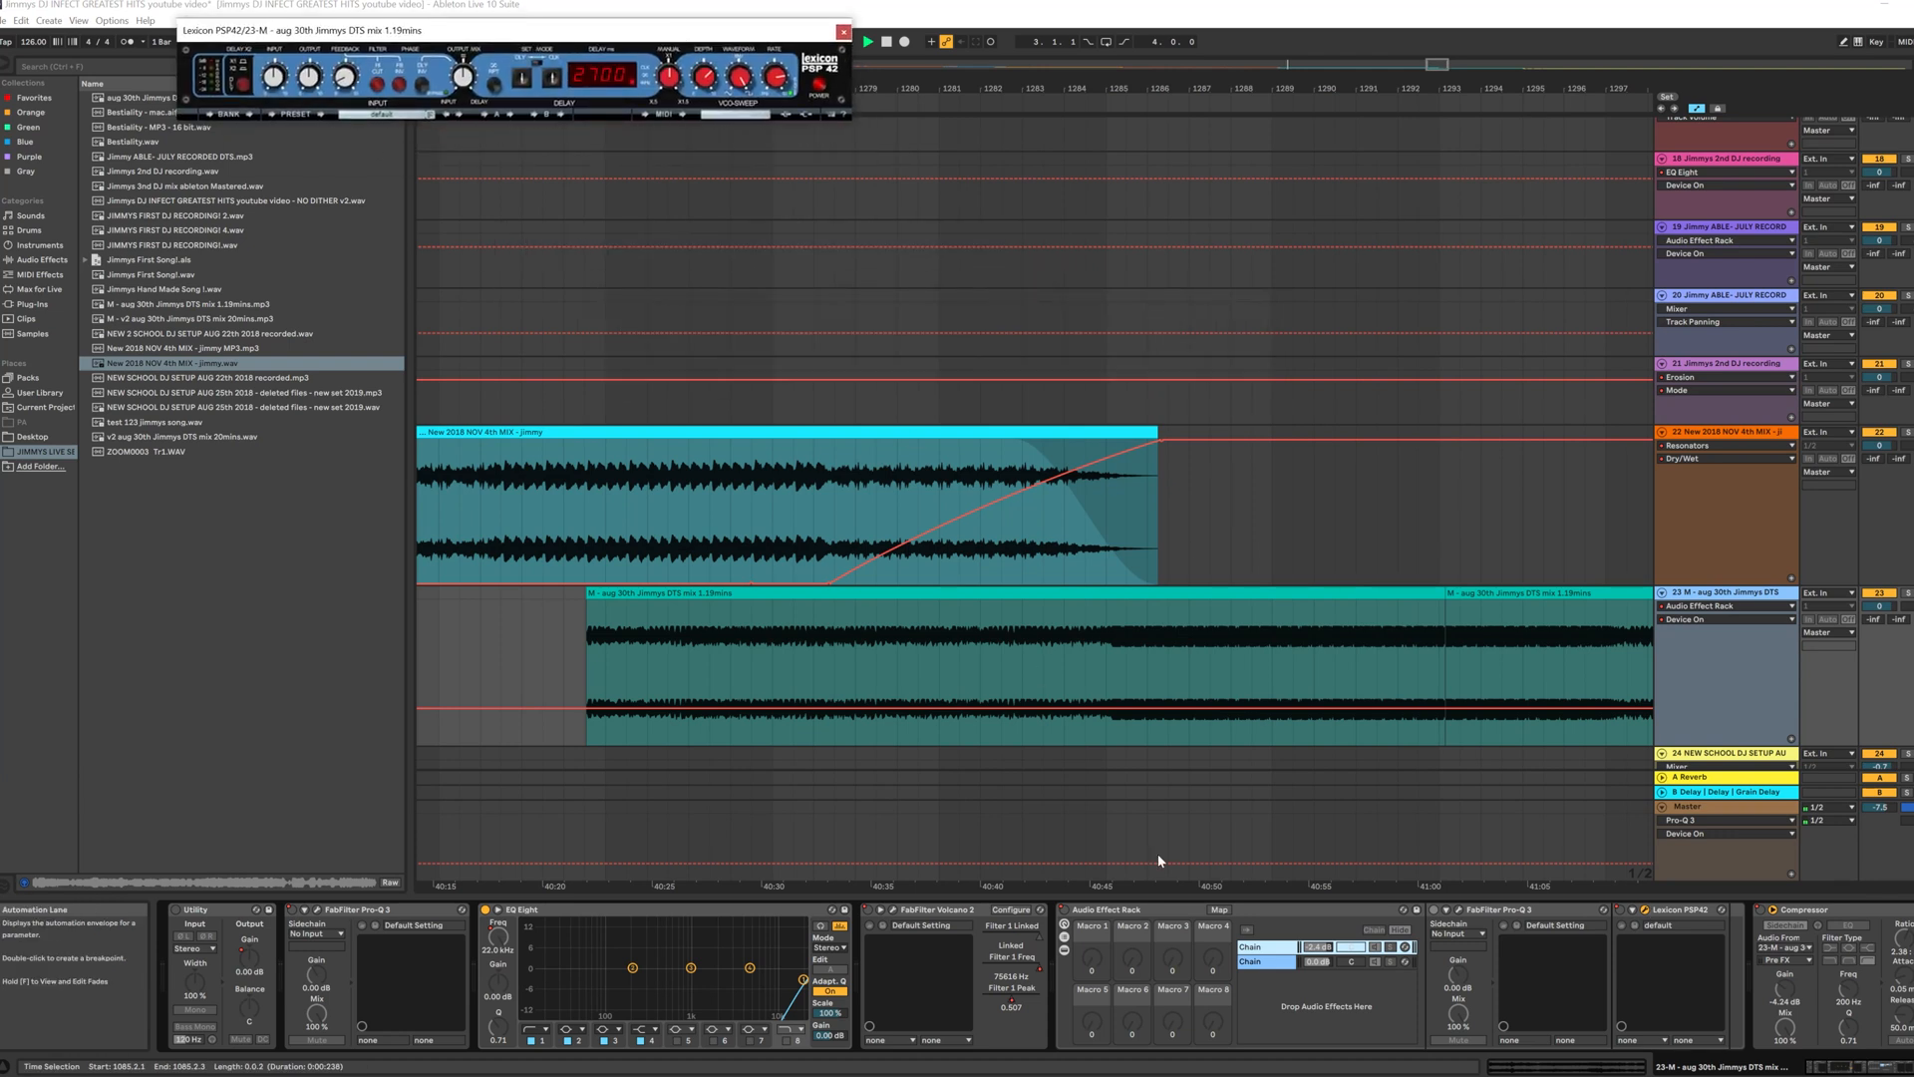
{"action": "left_click", "coordinate": [1280, 962]}
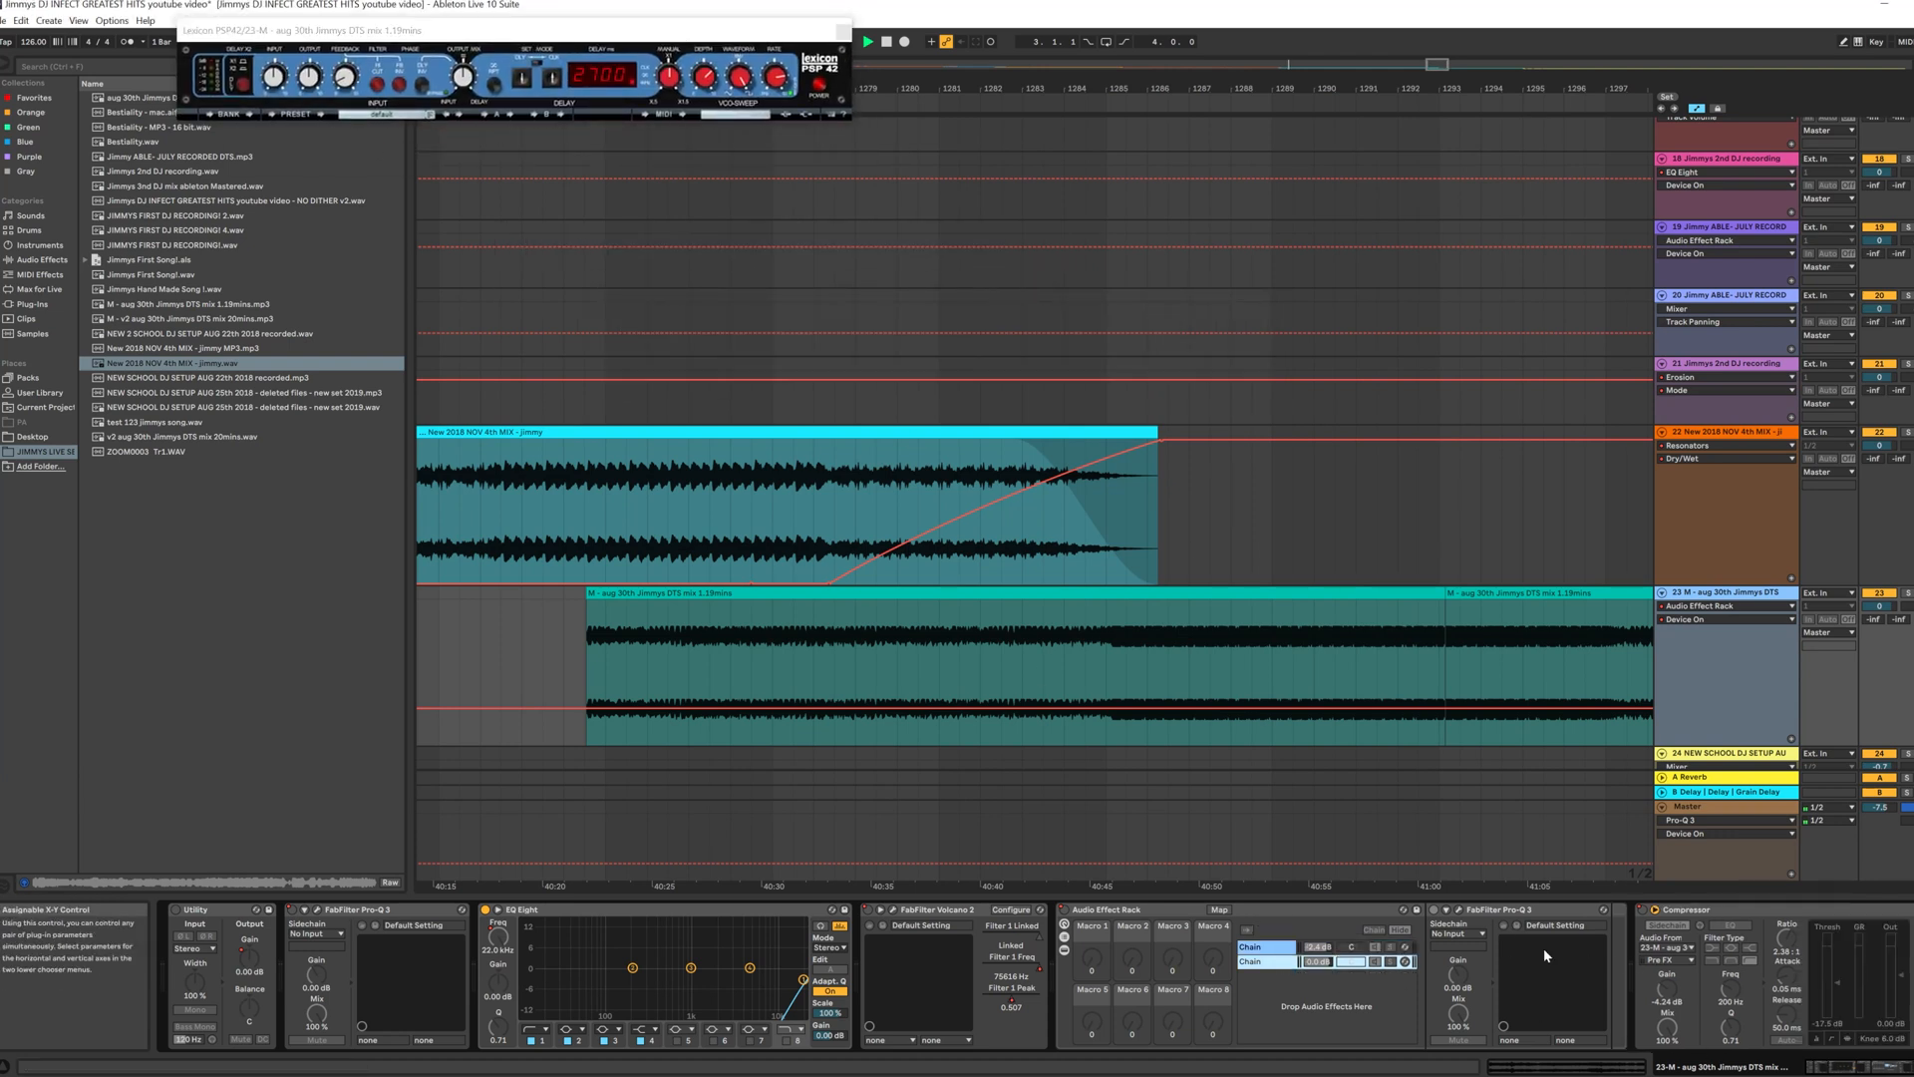
Step: Open the kHs Comb Filter at the end of track 23's device chain and place its window beside the arrangement
{"action": "left_click", "coordinate": [1874, 1067]}
{"action": "left_click", "coordinate": [1807, 1067]}
{"action": "left_click", "coordinate": [1864, 1067]}
{"action": "left_click", "coordinate": [1799, 911]}
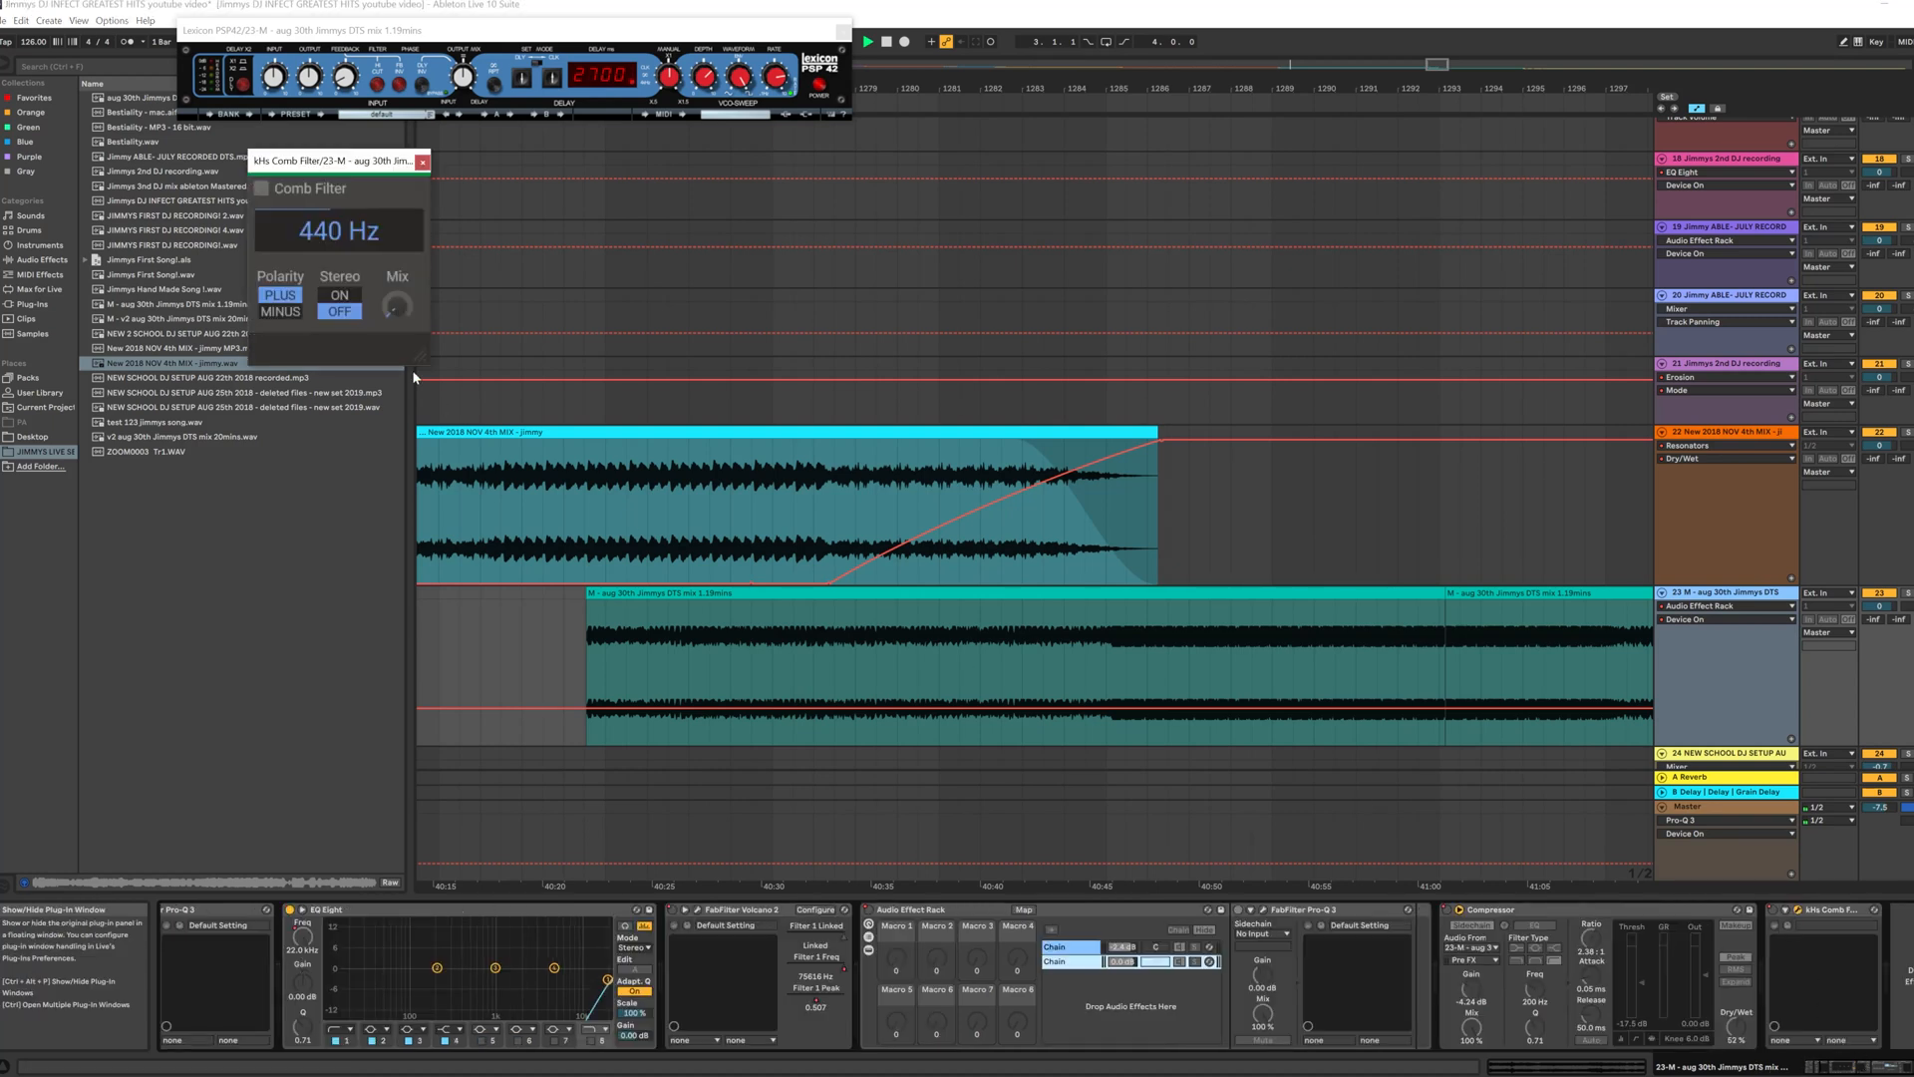
{"action": "left_click_drag", "start_coordinate": [339, 160], "coordinate": [445, 176]}
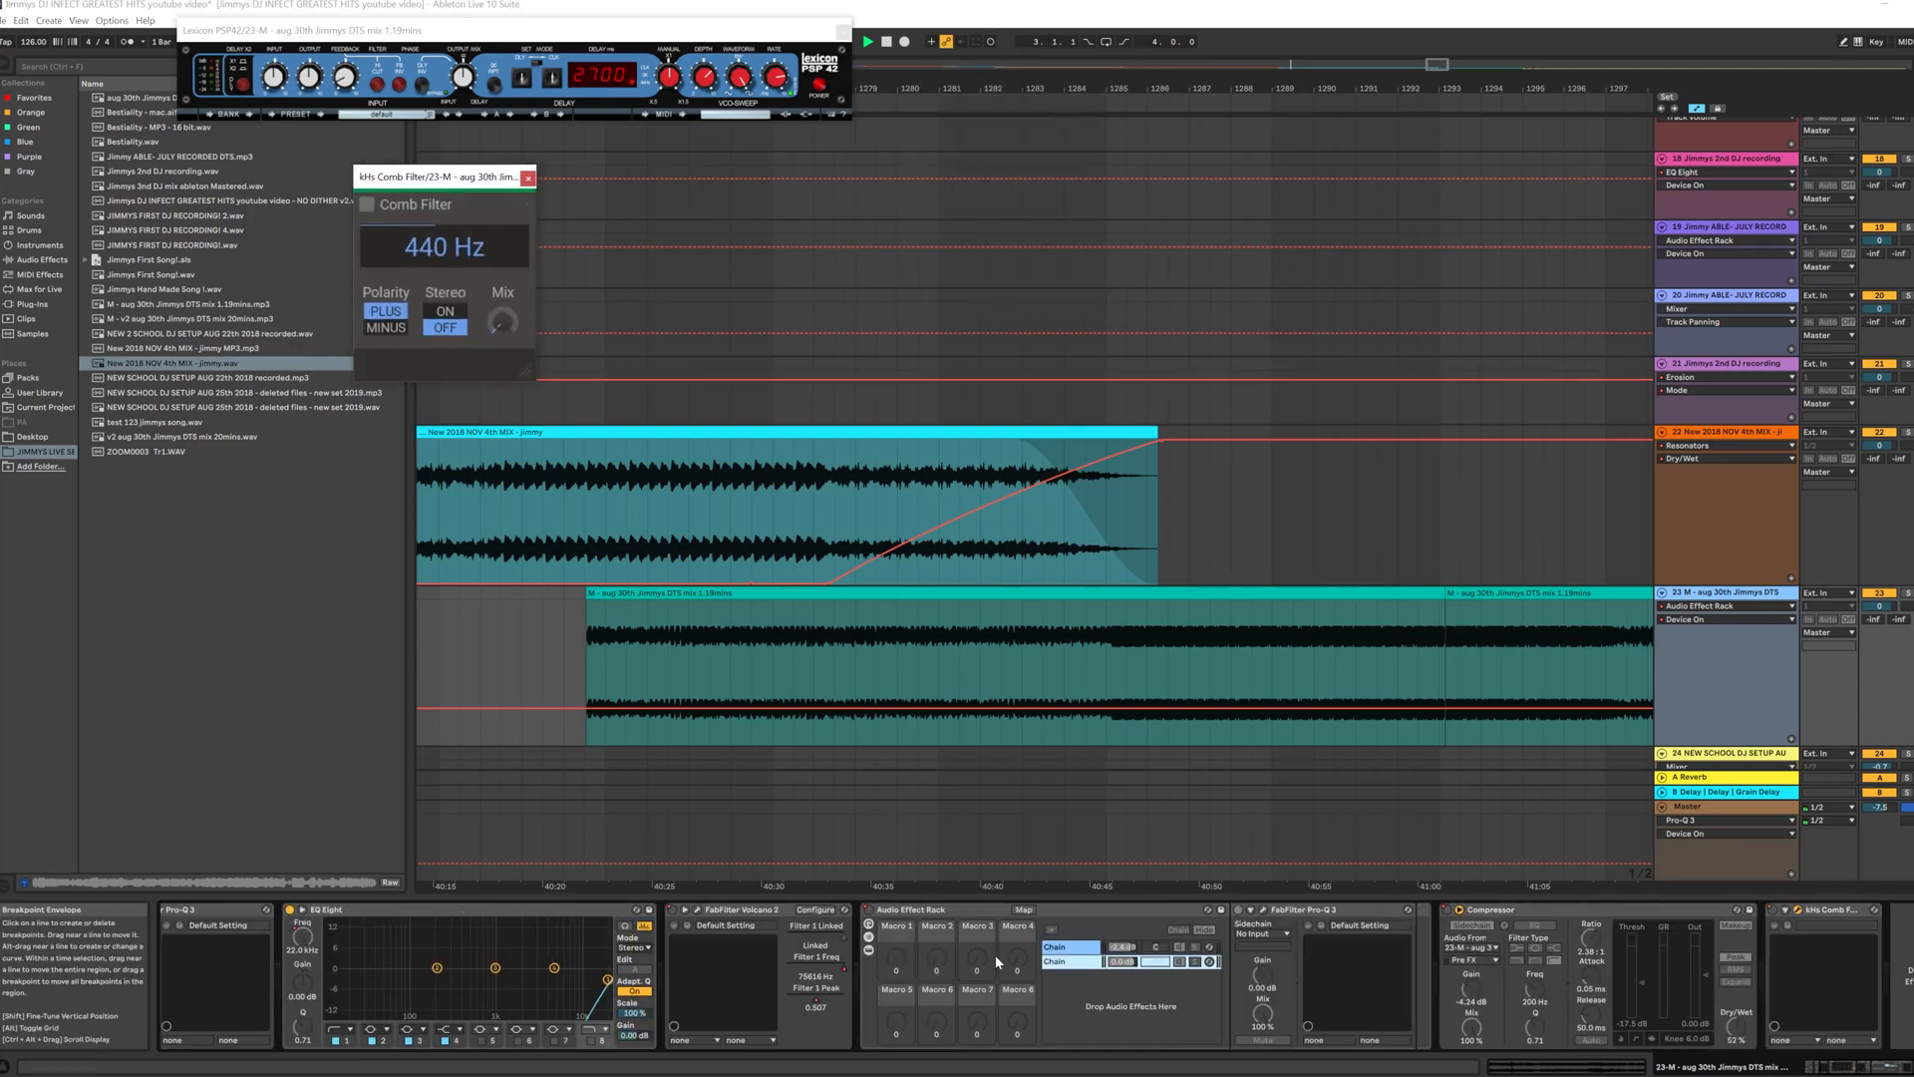
Step: At the end of track 23's clip, show the kHs Comb Filter, FabFilter Pro-Q 3 and Volcano 2 windows together
{"action": "left_click", "coordinate": [1862, 1071]}
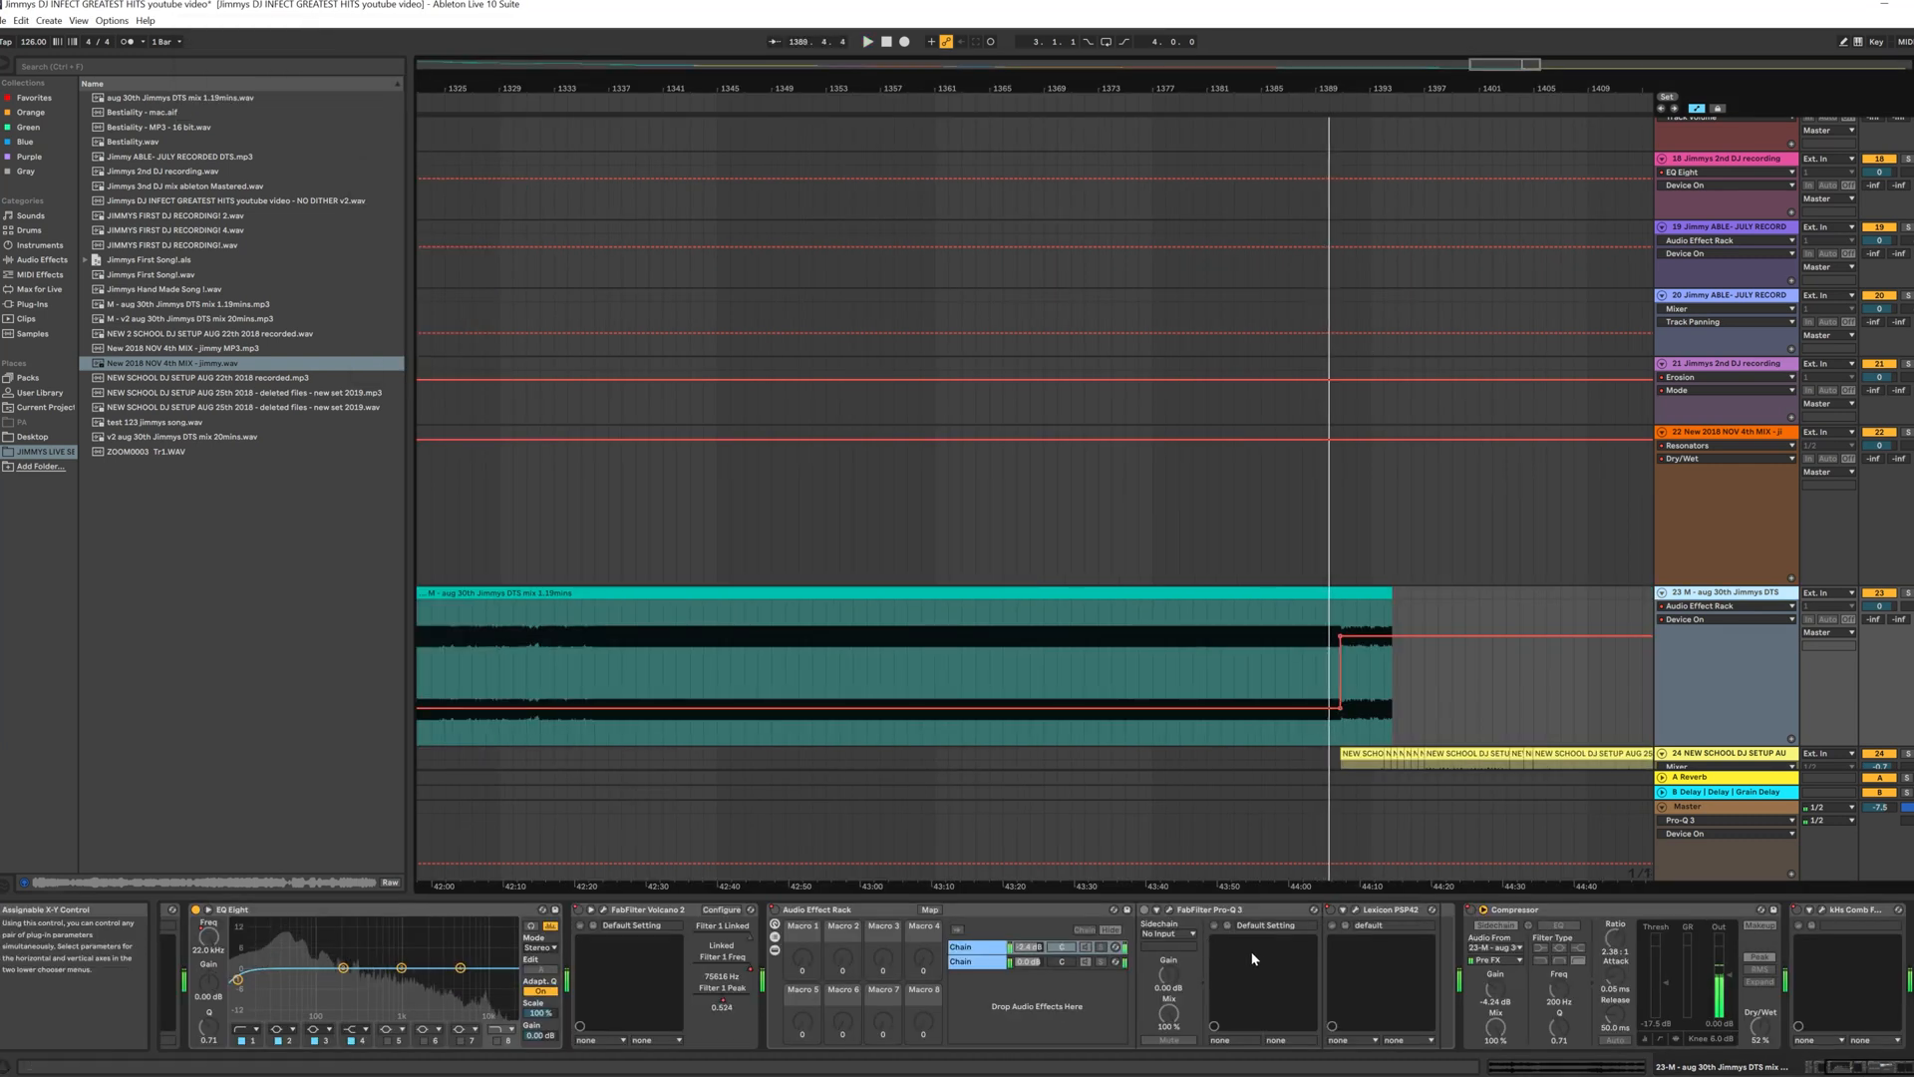
{"action": "left_click", "coordinate": [1822, 910]}
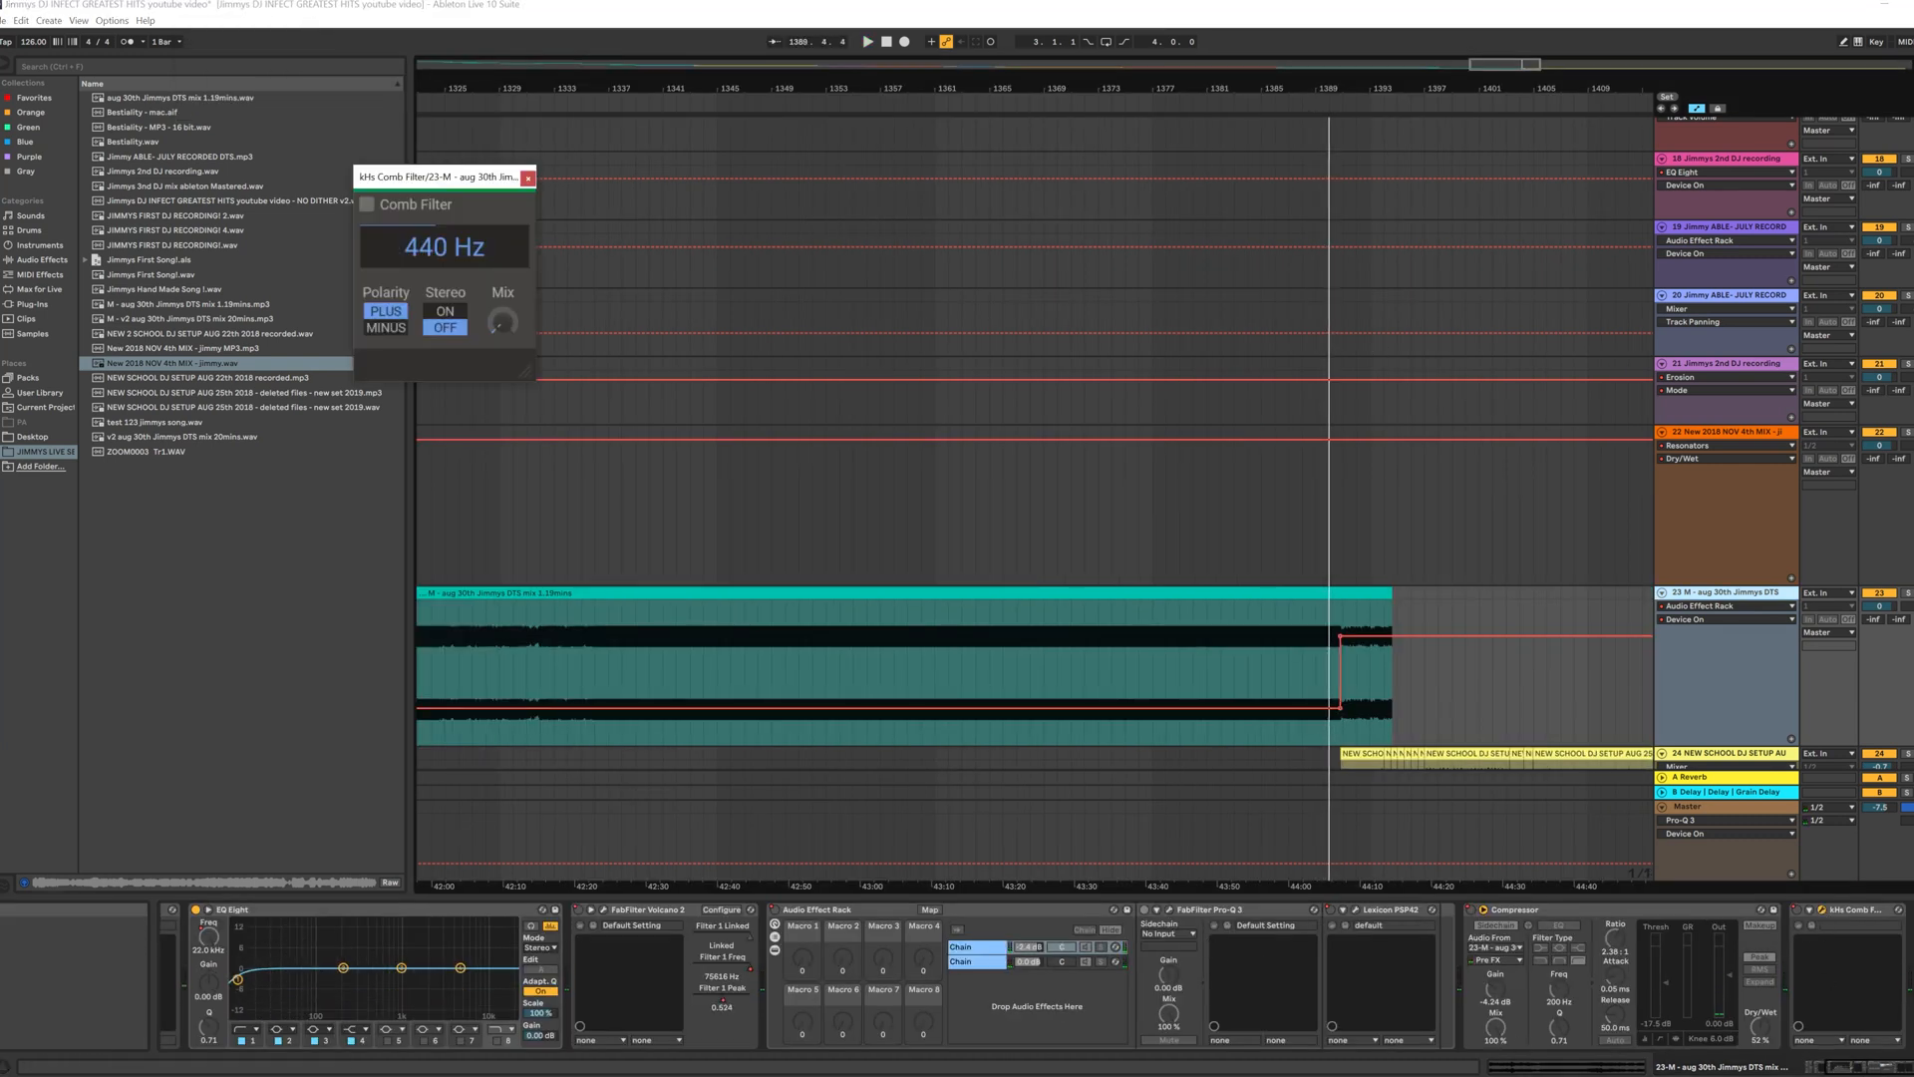
{"action": "left_click", "coordinate": [1885, 1070]}
{"action": "left_click_drag", "start_coordinate": [1886, 1072], "coordinate": [1883, 1072]}
{"action": "left_click", "coordinate": [317, 910]}
{"action": "left_click", "coordinate": [893, 909]}
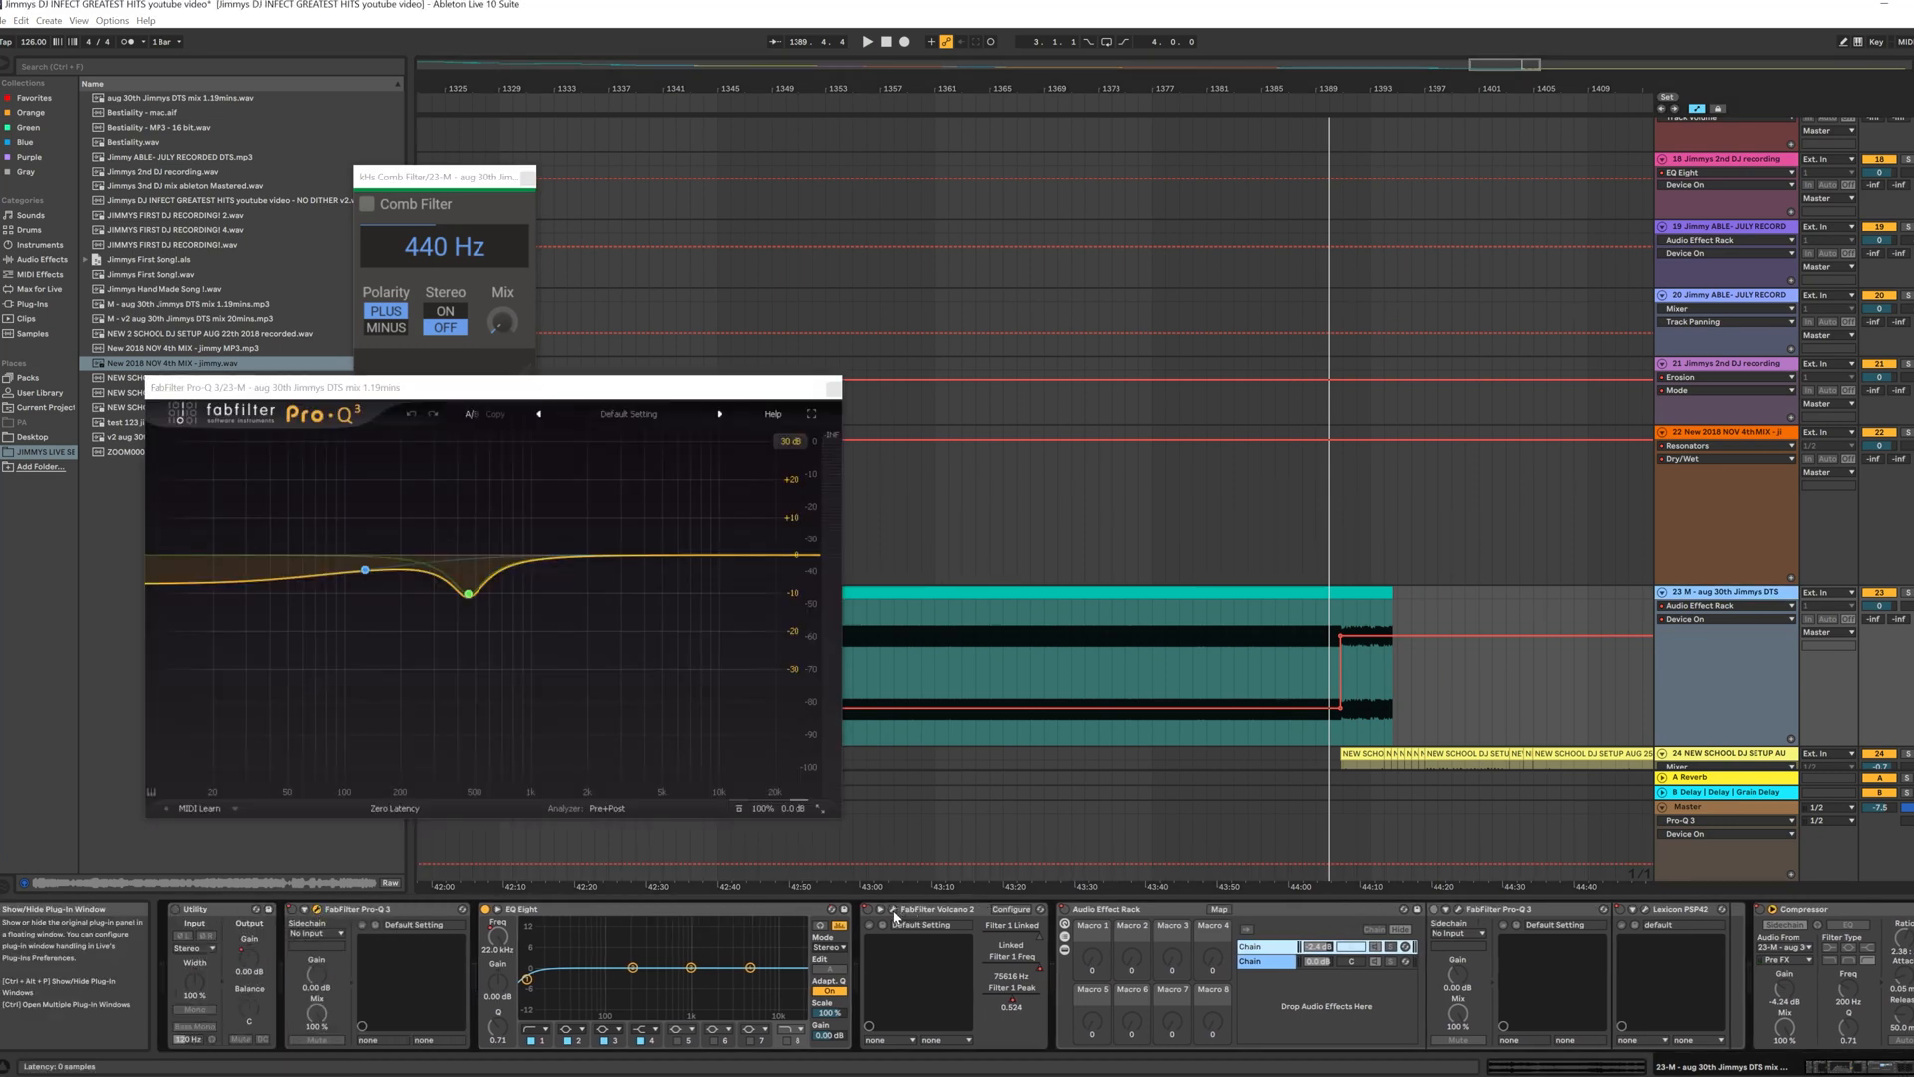
{"action": "left_click_drag", "start_coordinate": [649, 90], "coordinate": [948, 72]}
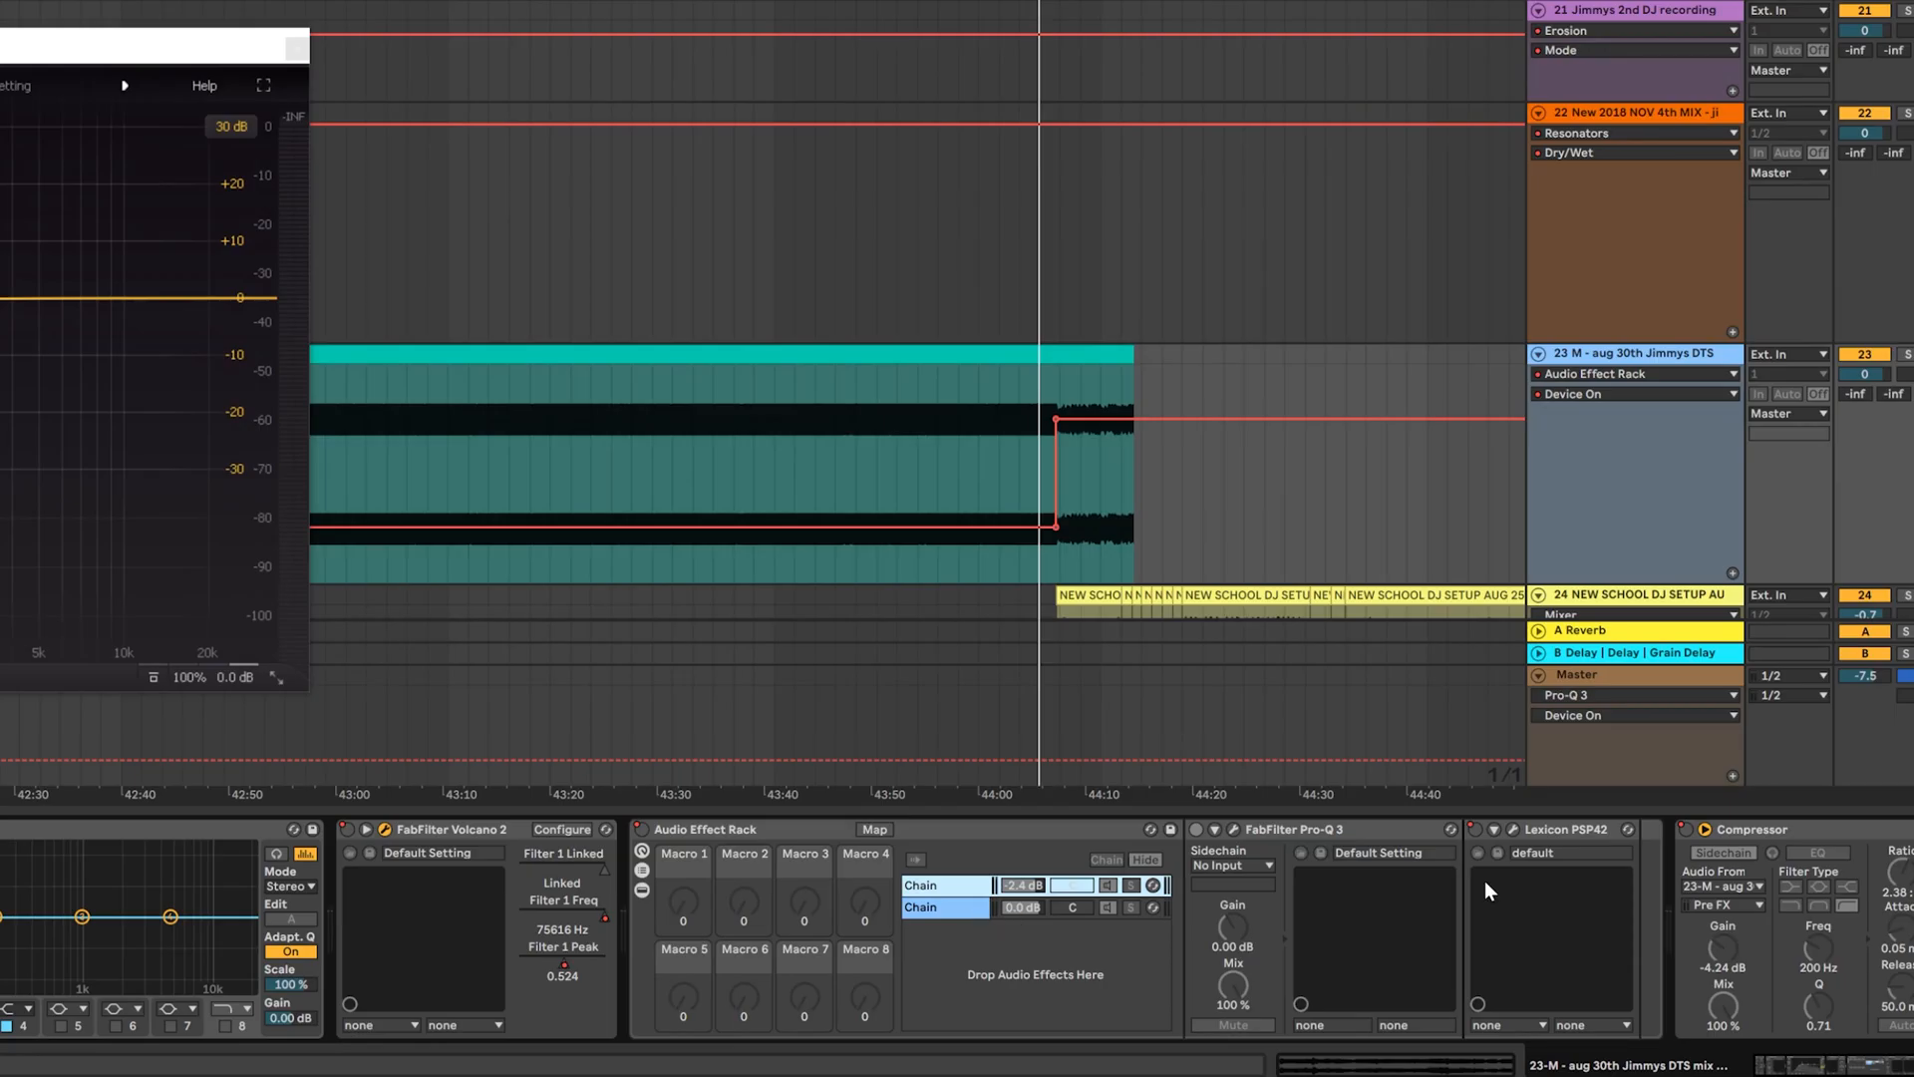
Step: Switch between the two rack chains on track 23, and arrange the first chain's Lexicon PSP42 window next to Volcano 2
{"action": "left_click", "coordinate": [957, 909]}
{"action": "left_click", "coordinate": [947, 887]}
{"action": "left_click", "coordinate": [945, 909]}
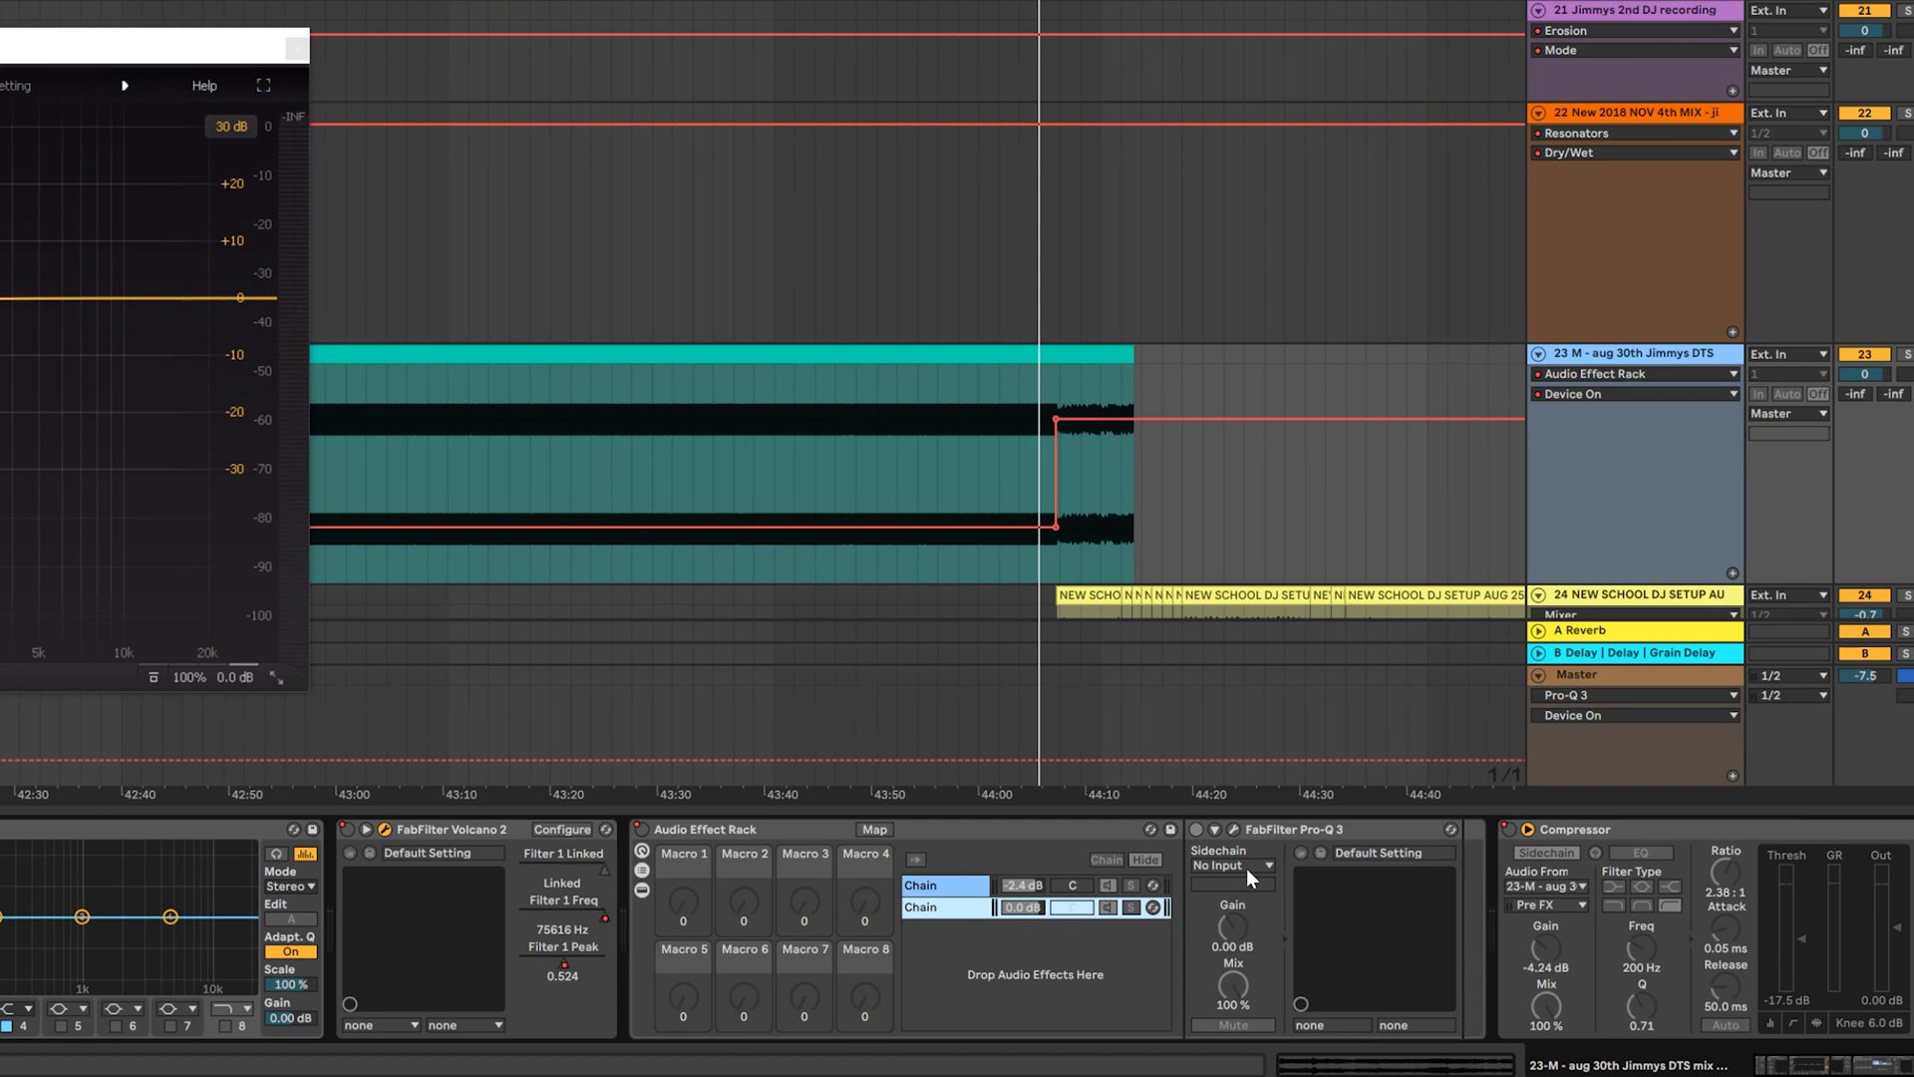
{"action": "left_click", "coordinate": [943, 888]}
{"action": "left_click", "coordinate": [1512, 829]}
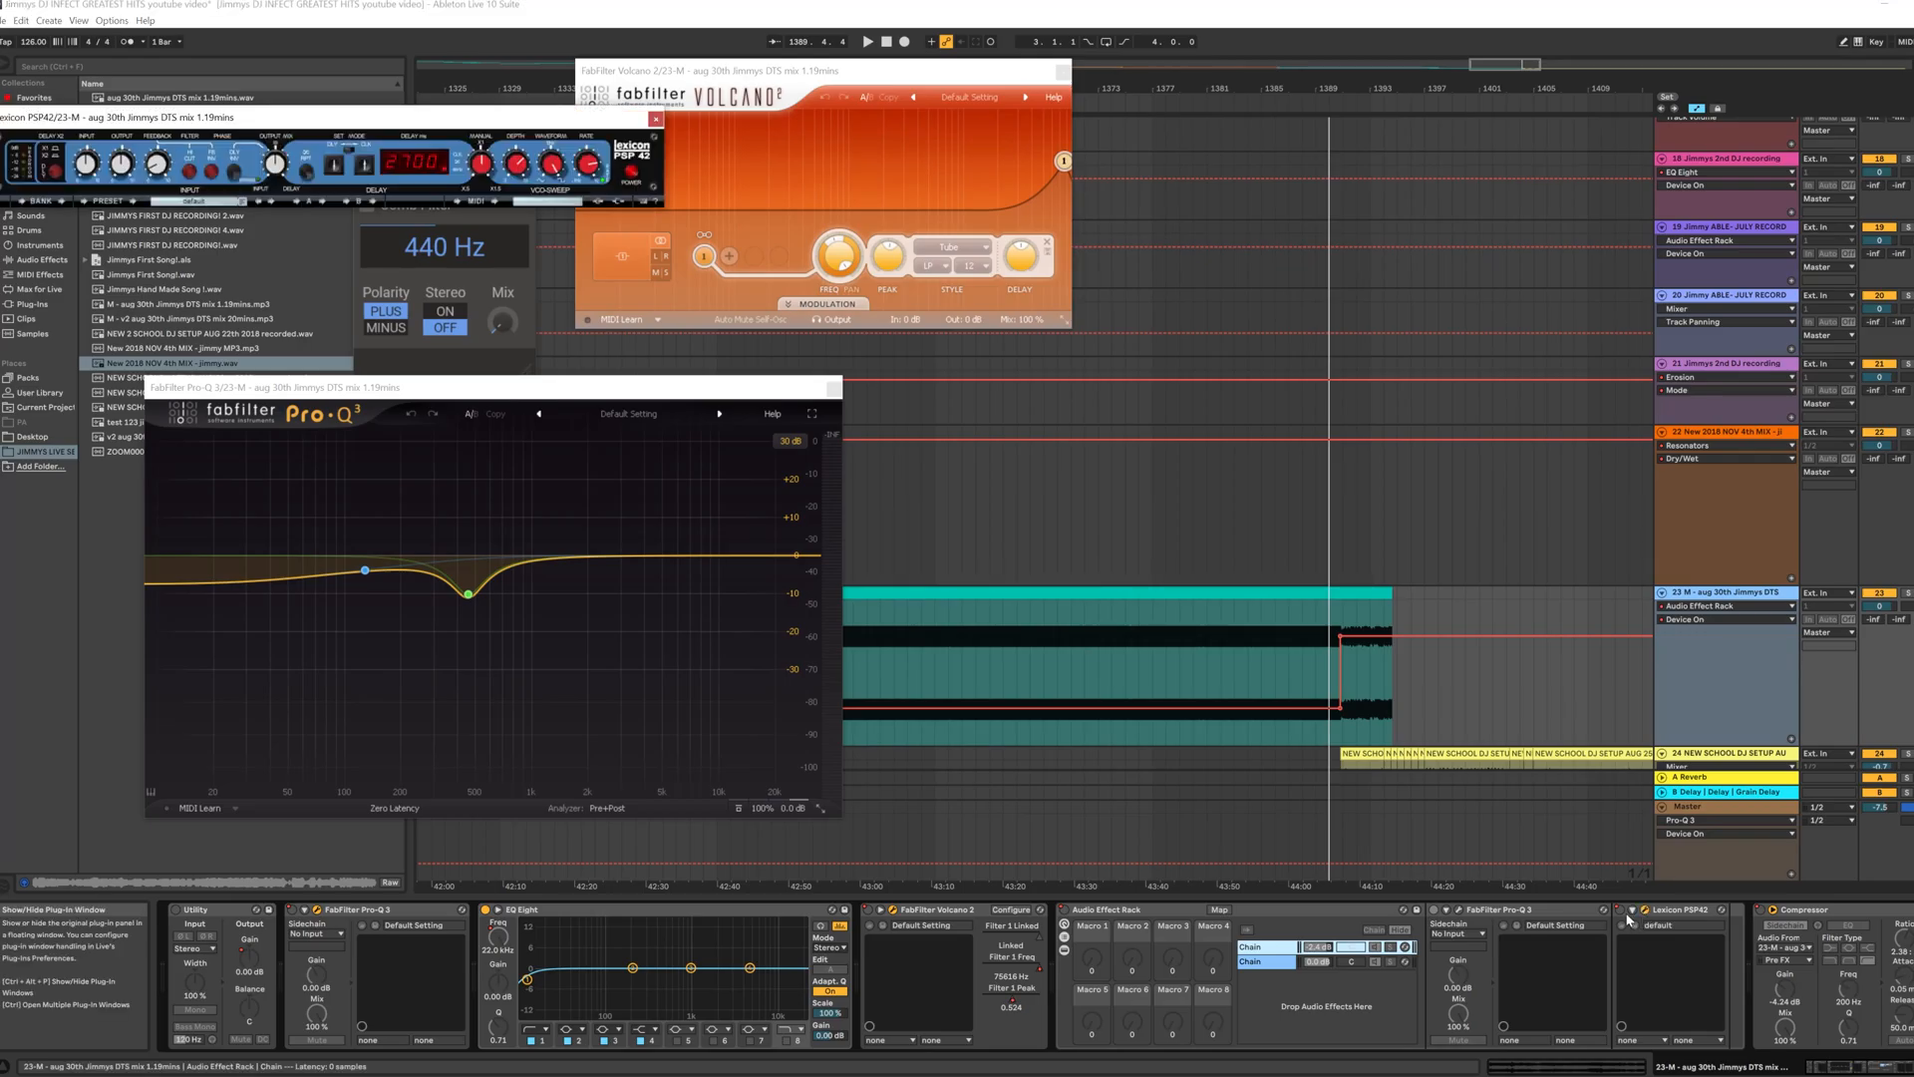
{"action": "left_click_drag", "start_coordinate": [567, 127], "coordinate": [568, 48]}
{"action": "left_click_drag", "start_coordinate": [765, 70], "coordinate": [843, 104]}
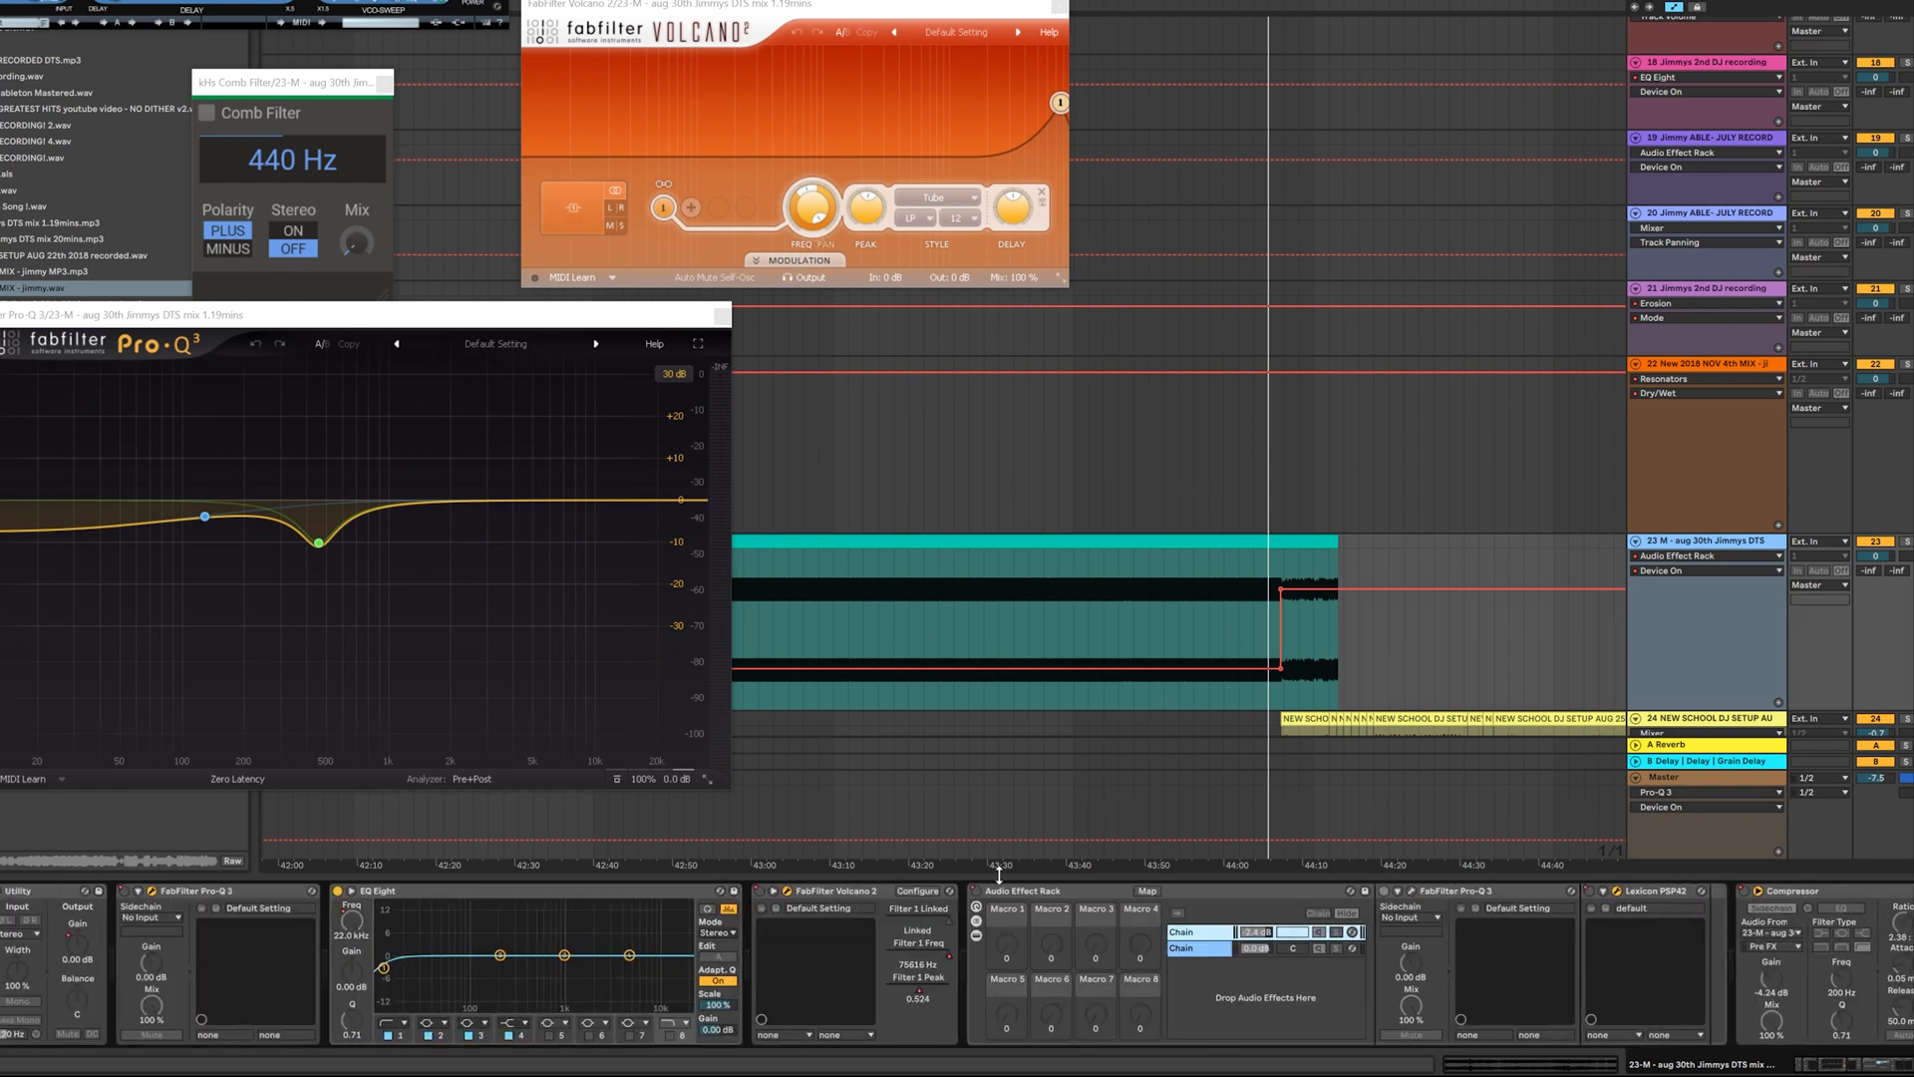
Step: Examine the switch in track 23's Device On automation where track 24 enters, and show track 24's device chain
{"action": "scroll", "coordinate": [1315, 649], "scroll_direction": "up", "scroll_amount": 7}
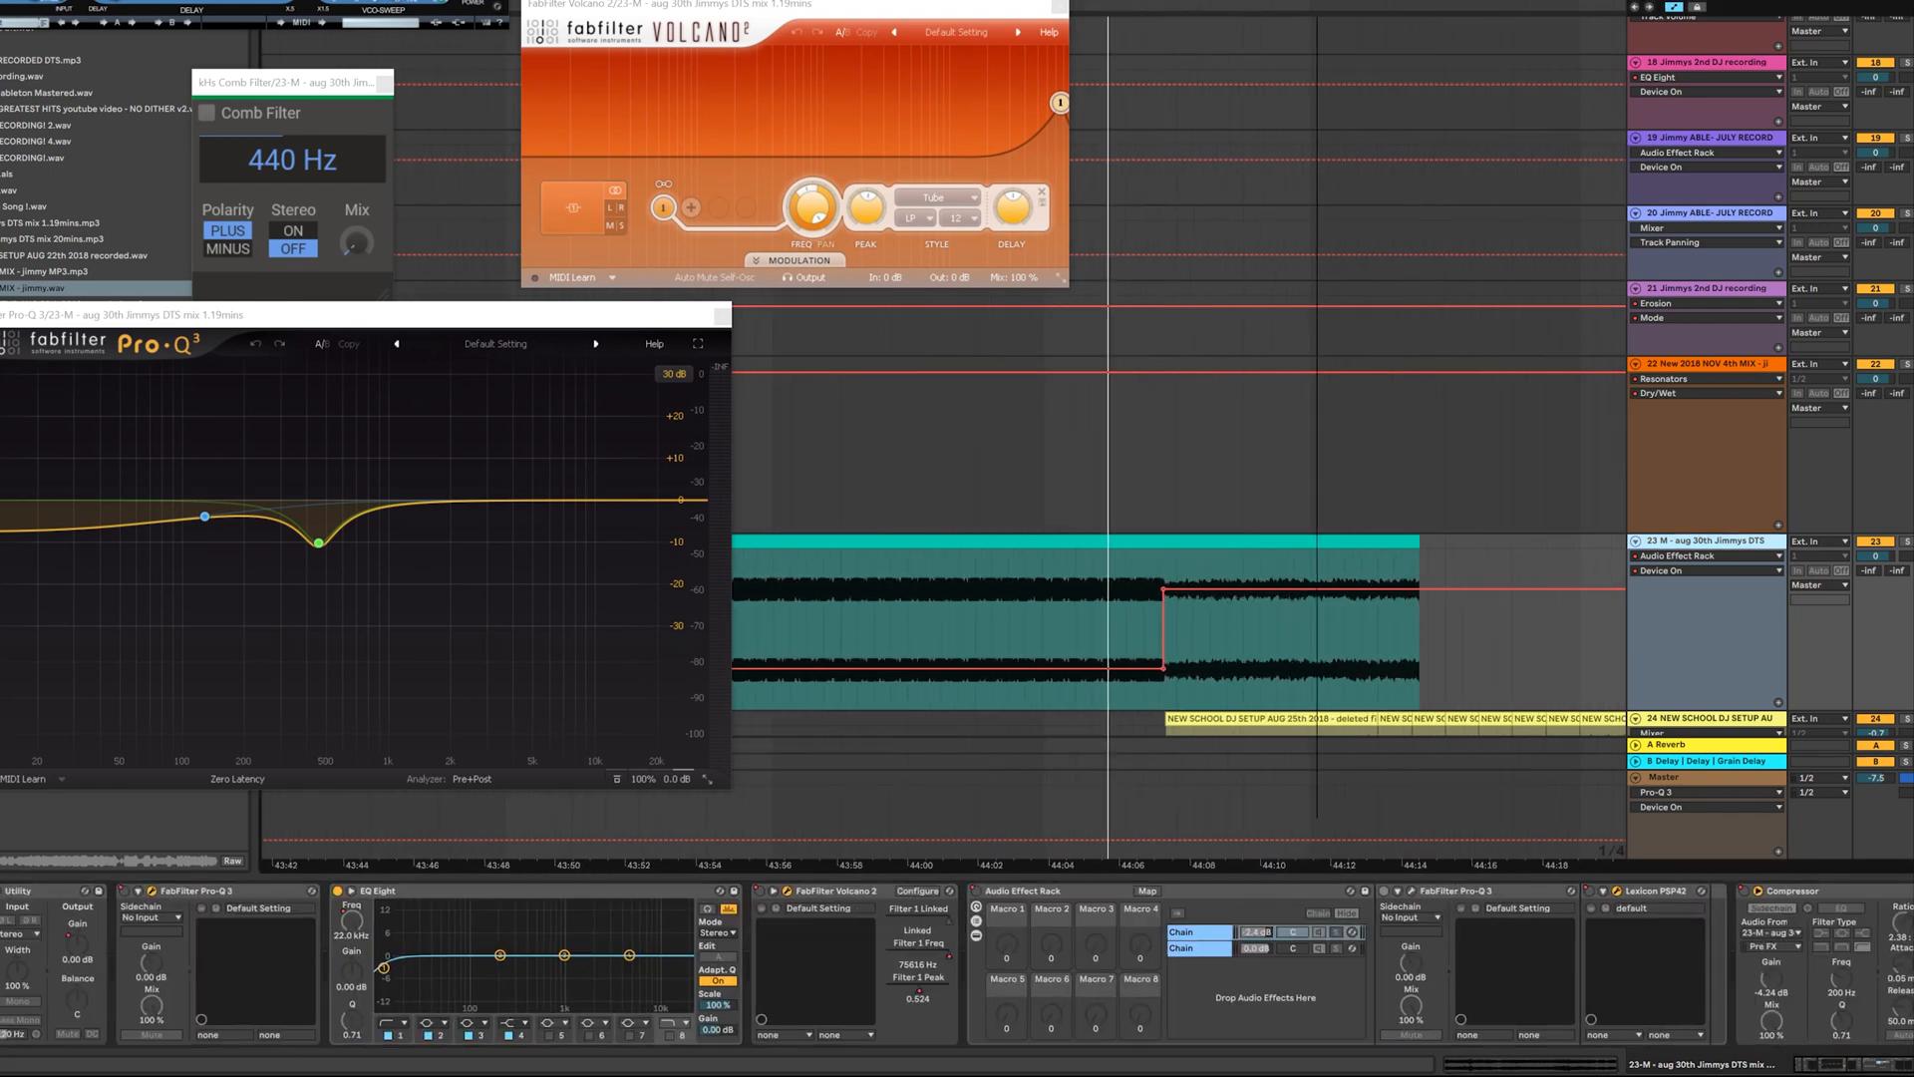
{"action": "scroll", "coordinate": [1316, 650], "scroll_direction": "down", "scroll_amount": 2}
{"action": "left_click", "coordinate": [1688, 473]}
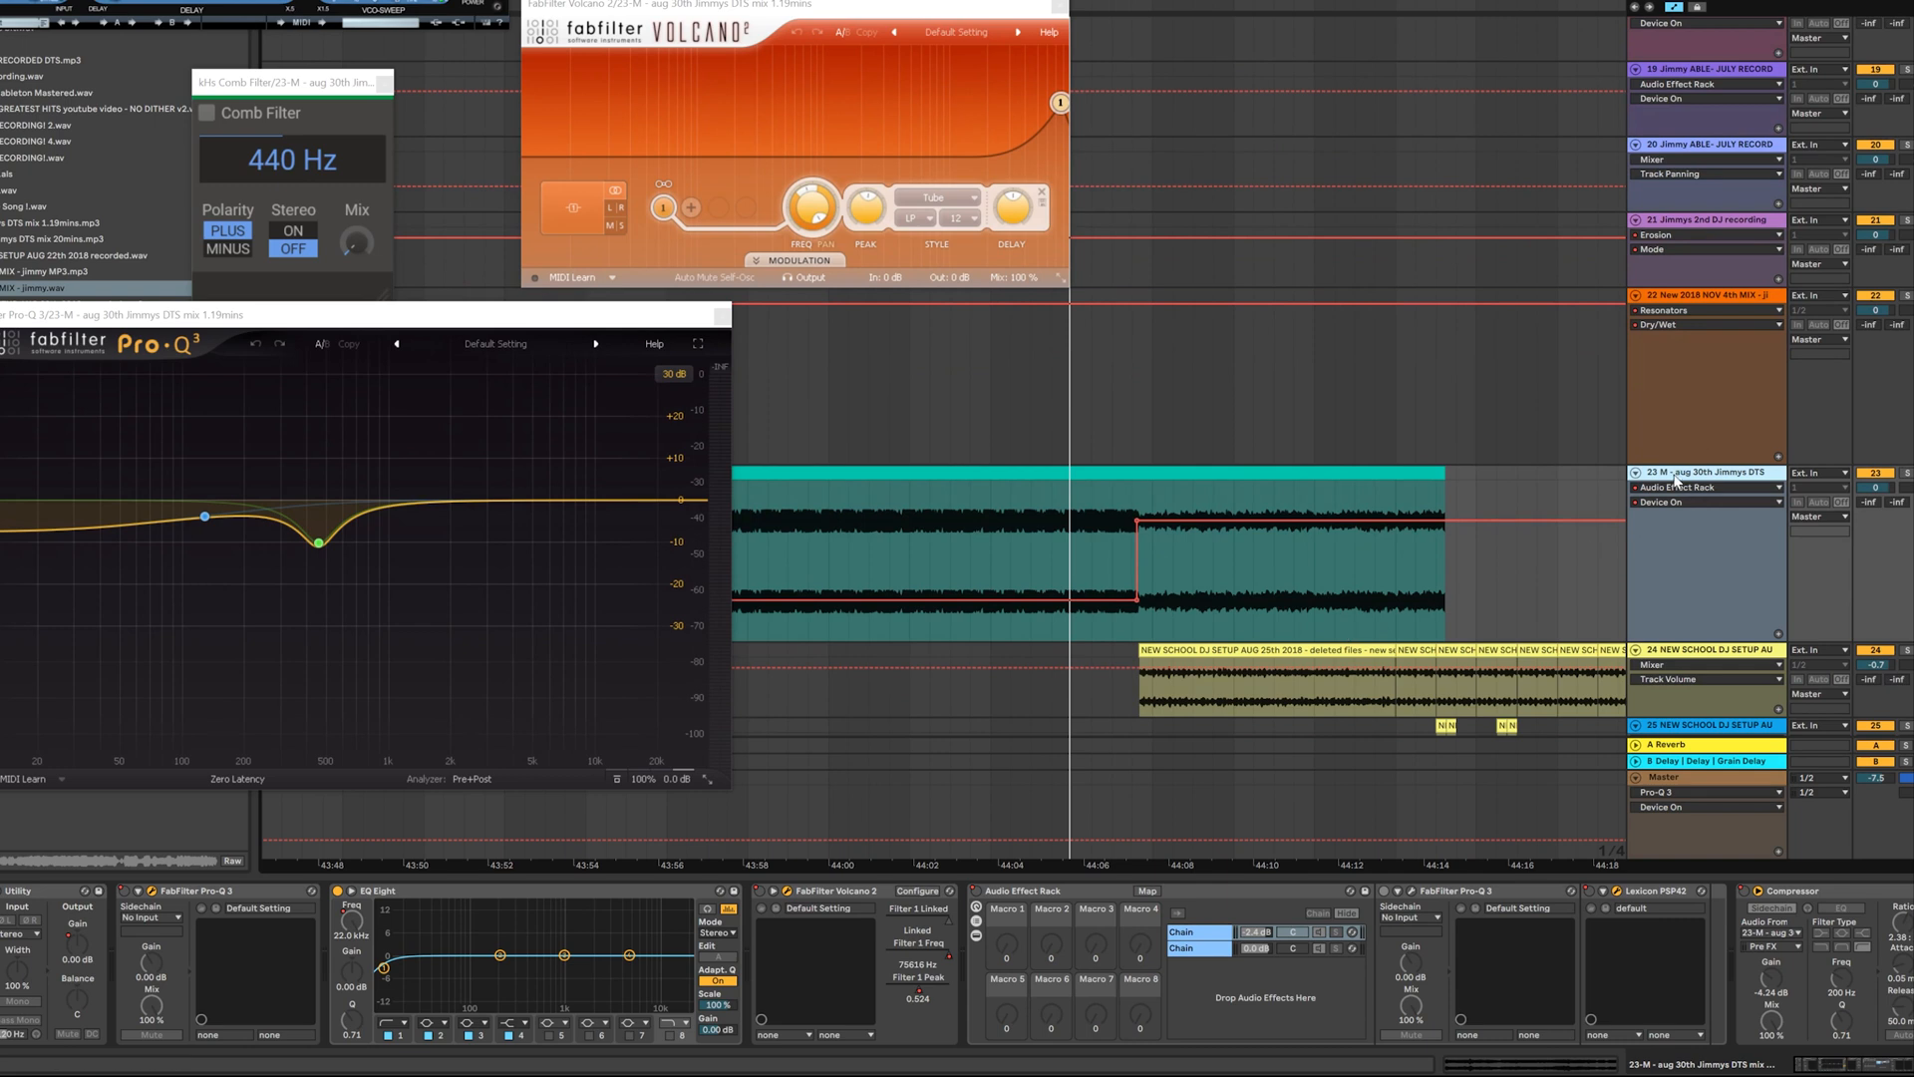
{"action": "left_click", "coordinate": [1688, 650]}
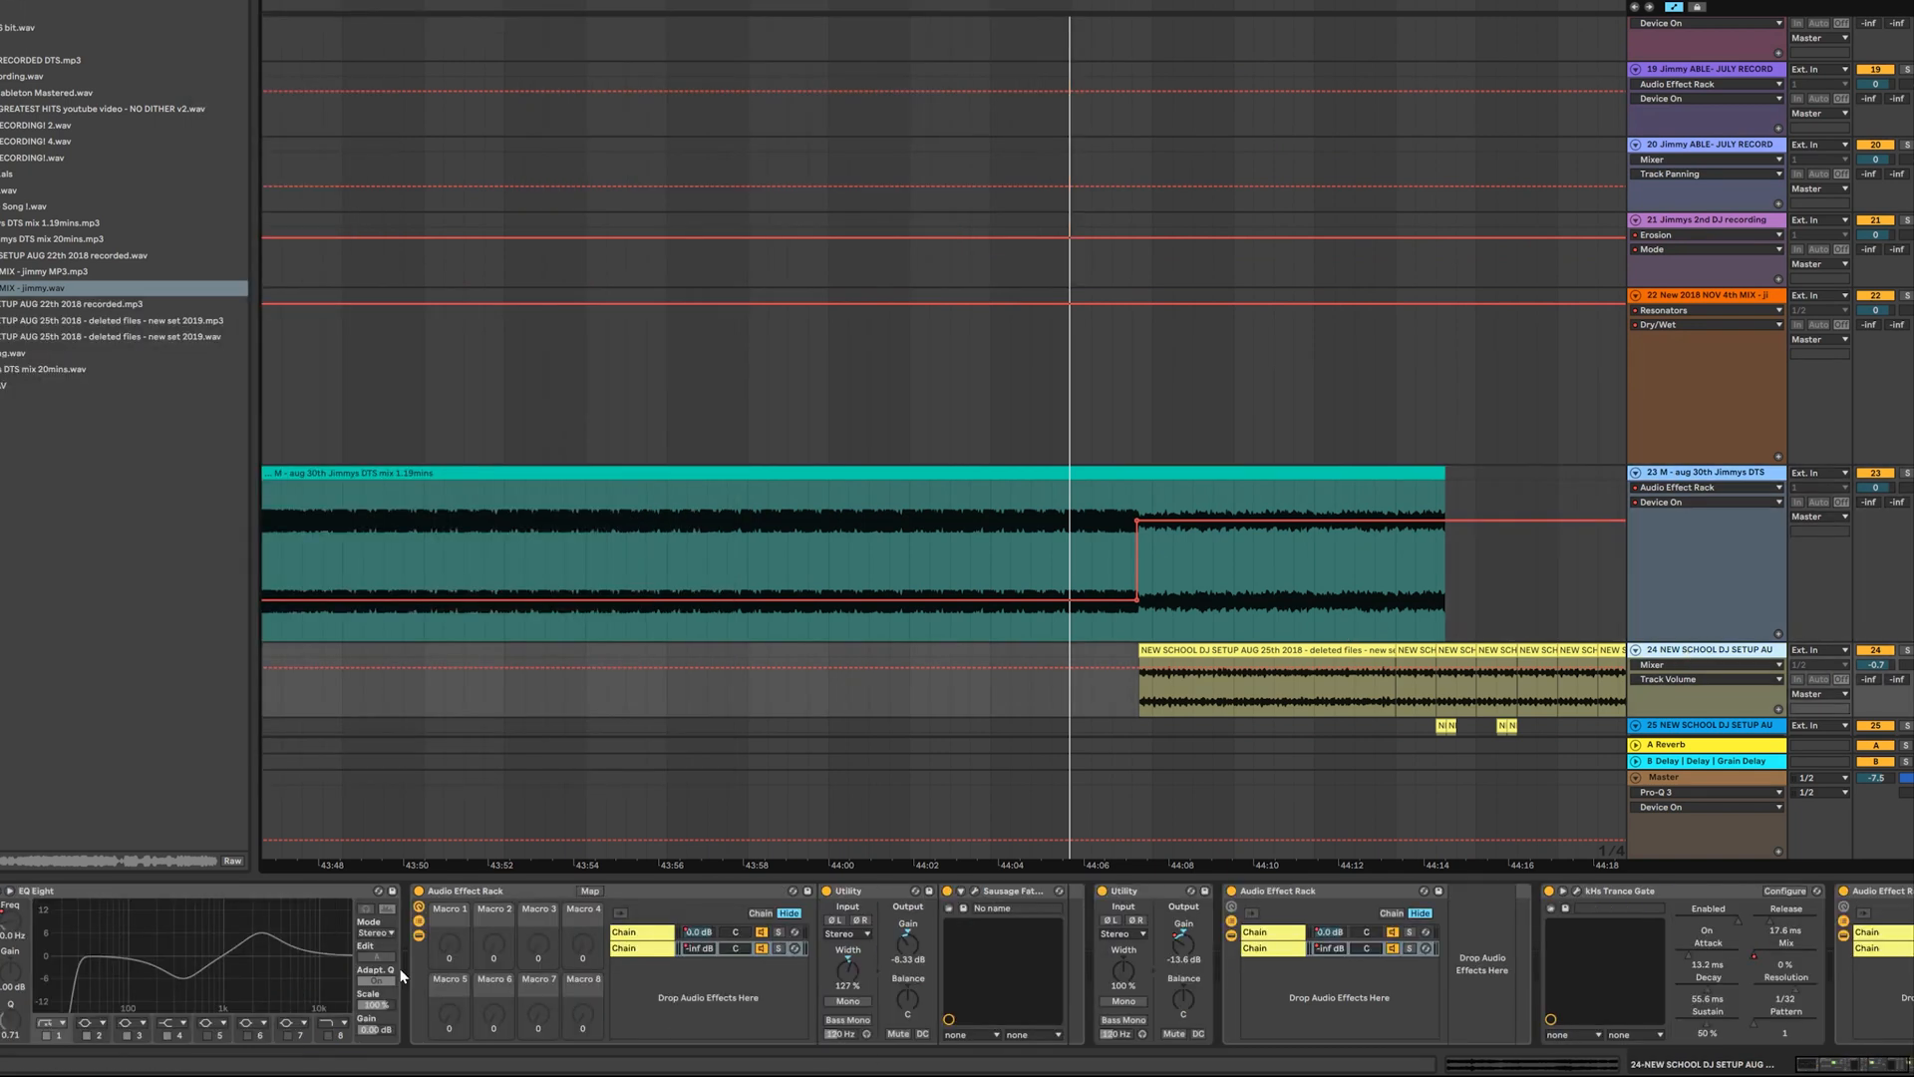
Step: Select the first chain of track 24's second Audio Effect Rack and look over its nested three-chain rack
{"action": "left_click", "coordinate": [1266, 933]}
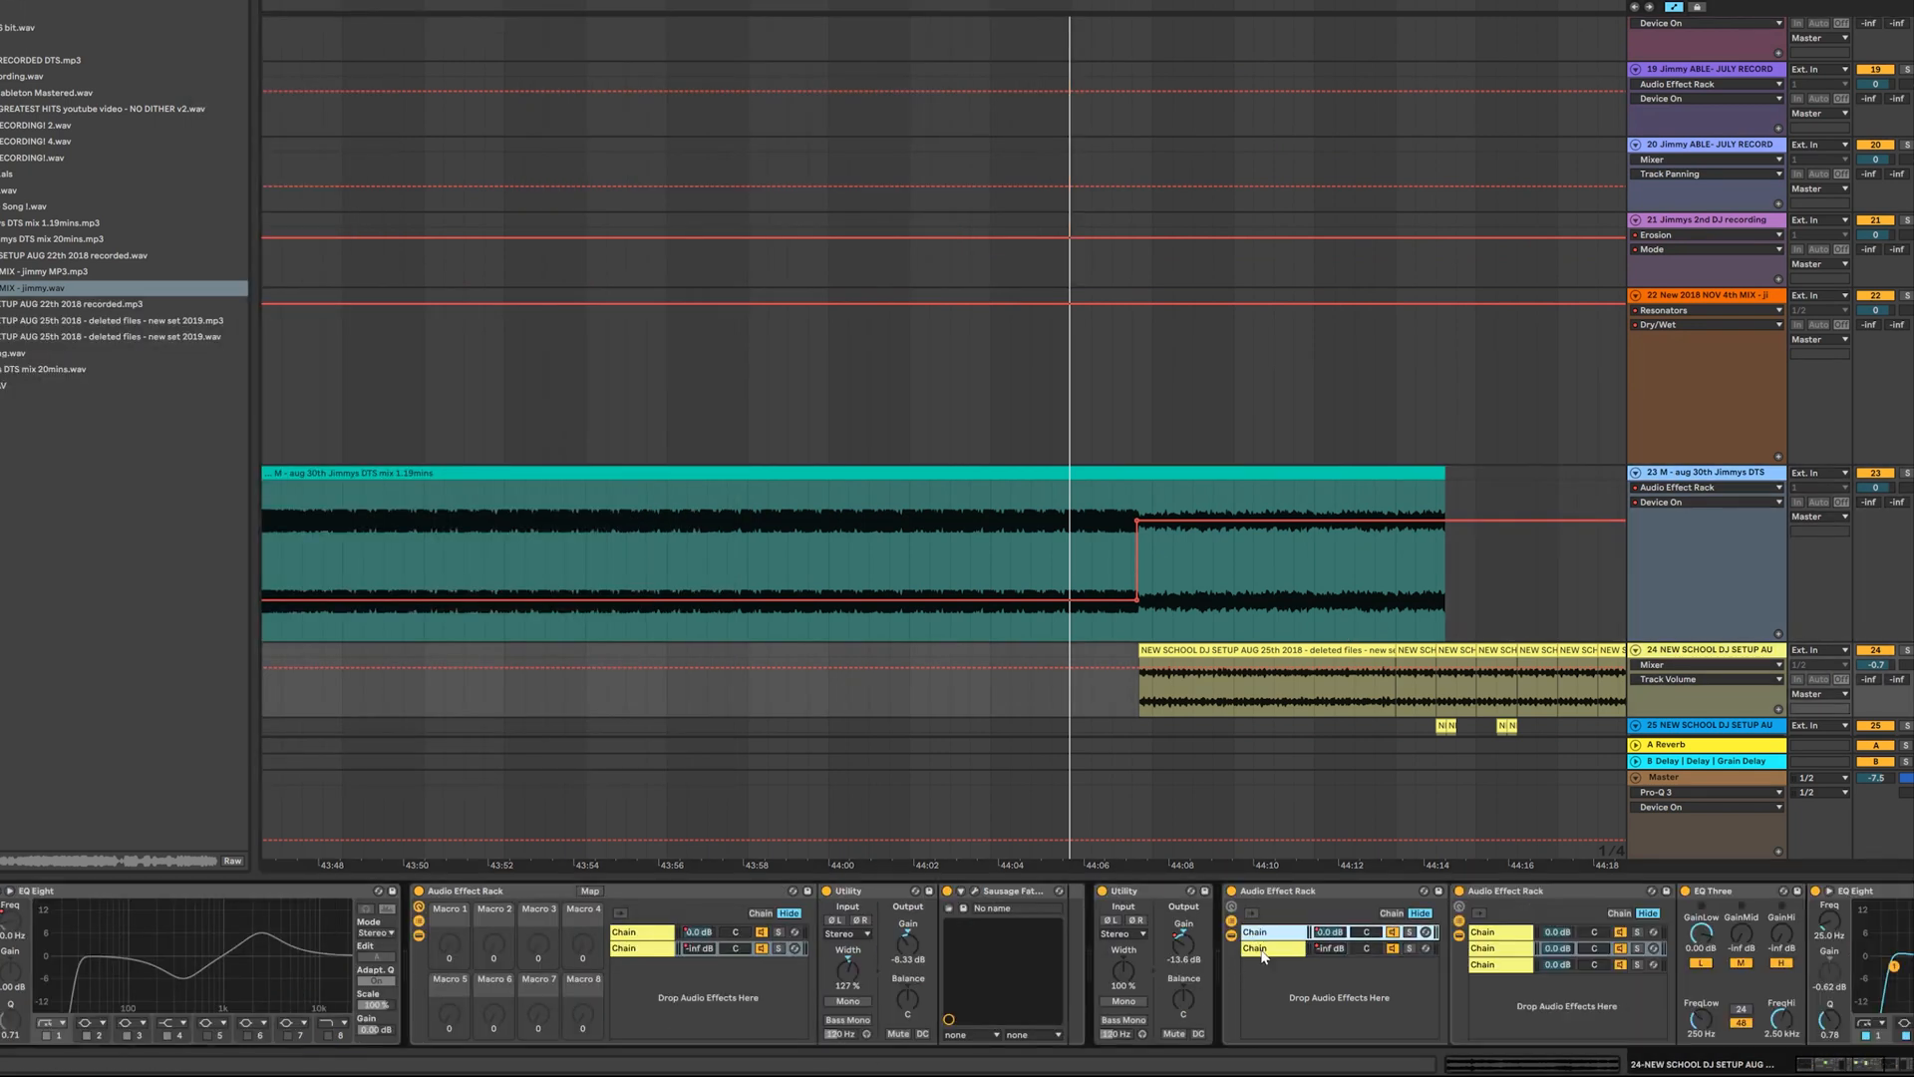
{"action": "left_click", "coordinate": [1496, 950]}
{"action": "left_click", "coordinate": [1503, 965]}
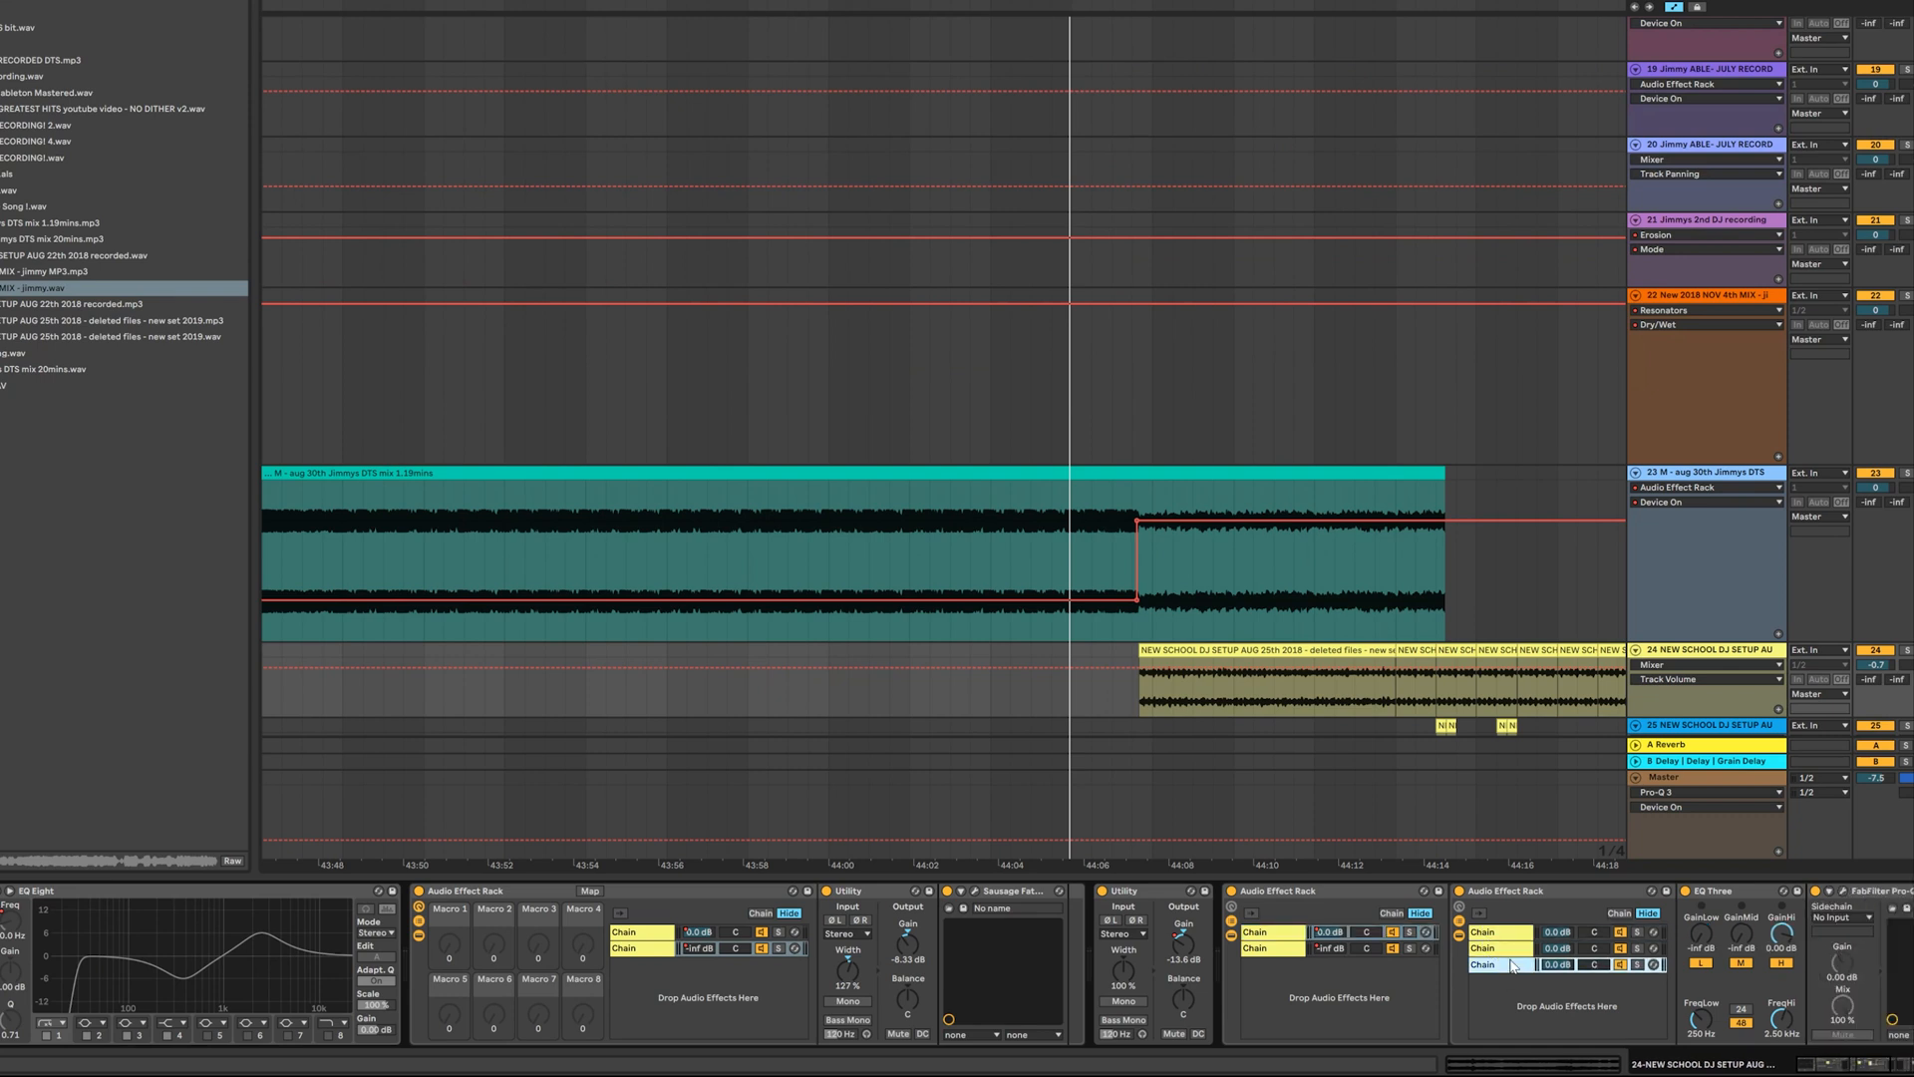
{"action": "left_click", "coordinate": [1884, 1069]}
{"action": "left_click", "coordinate": [938, 933]}
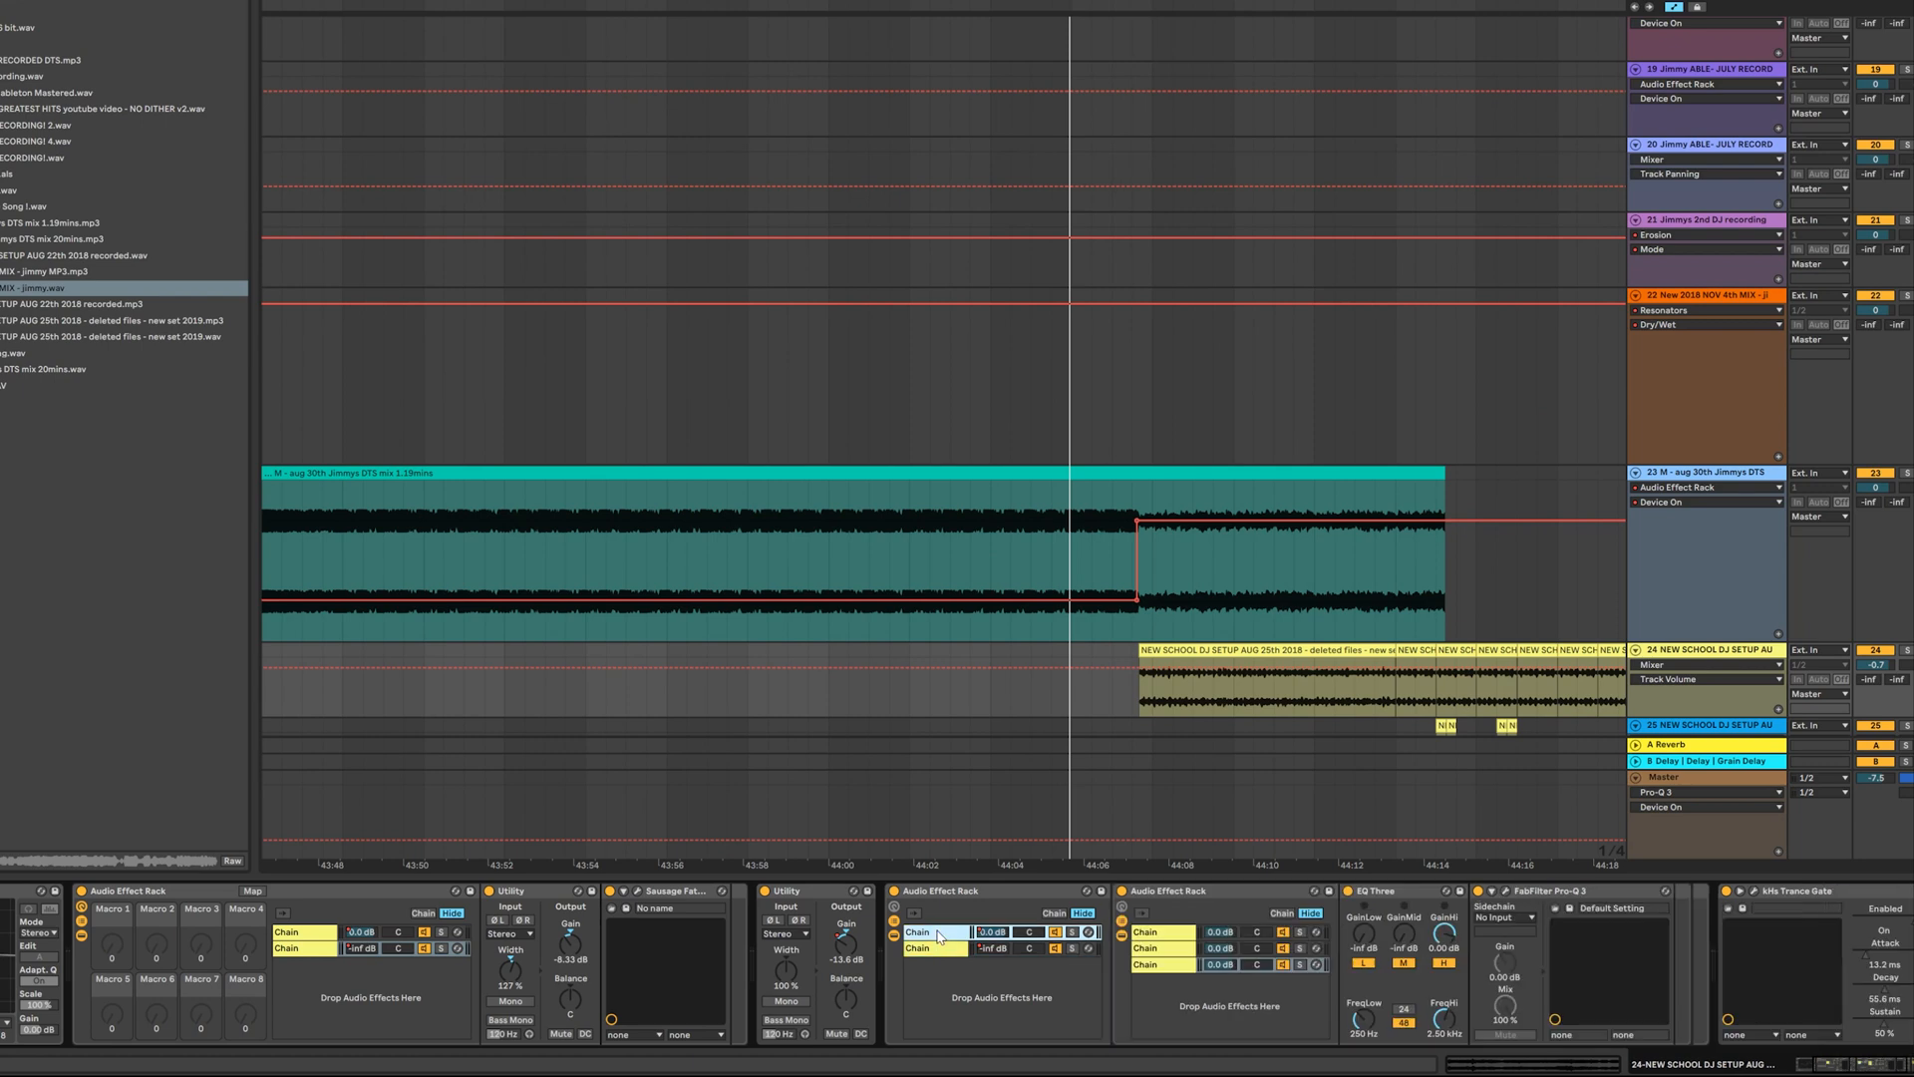
Step: Compare the EQ Three settings and effects across the three chains of the nested rack, ending on the first chain
{"action": "left_click", "coordinate": [1158, 935]}
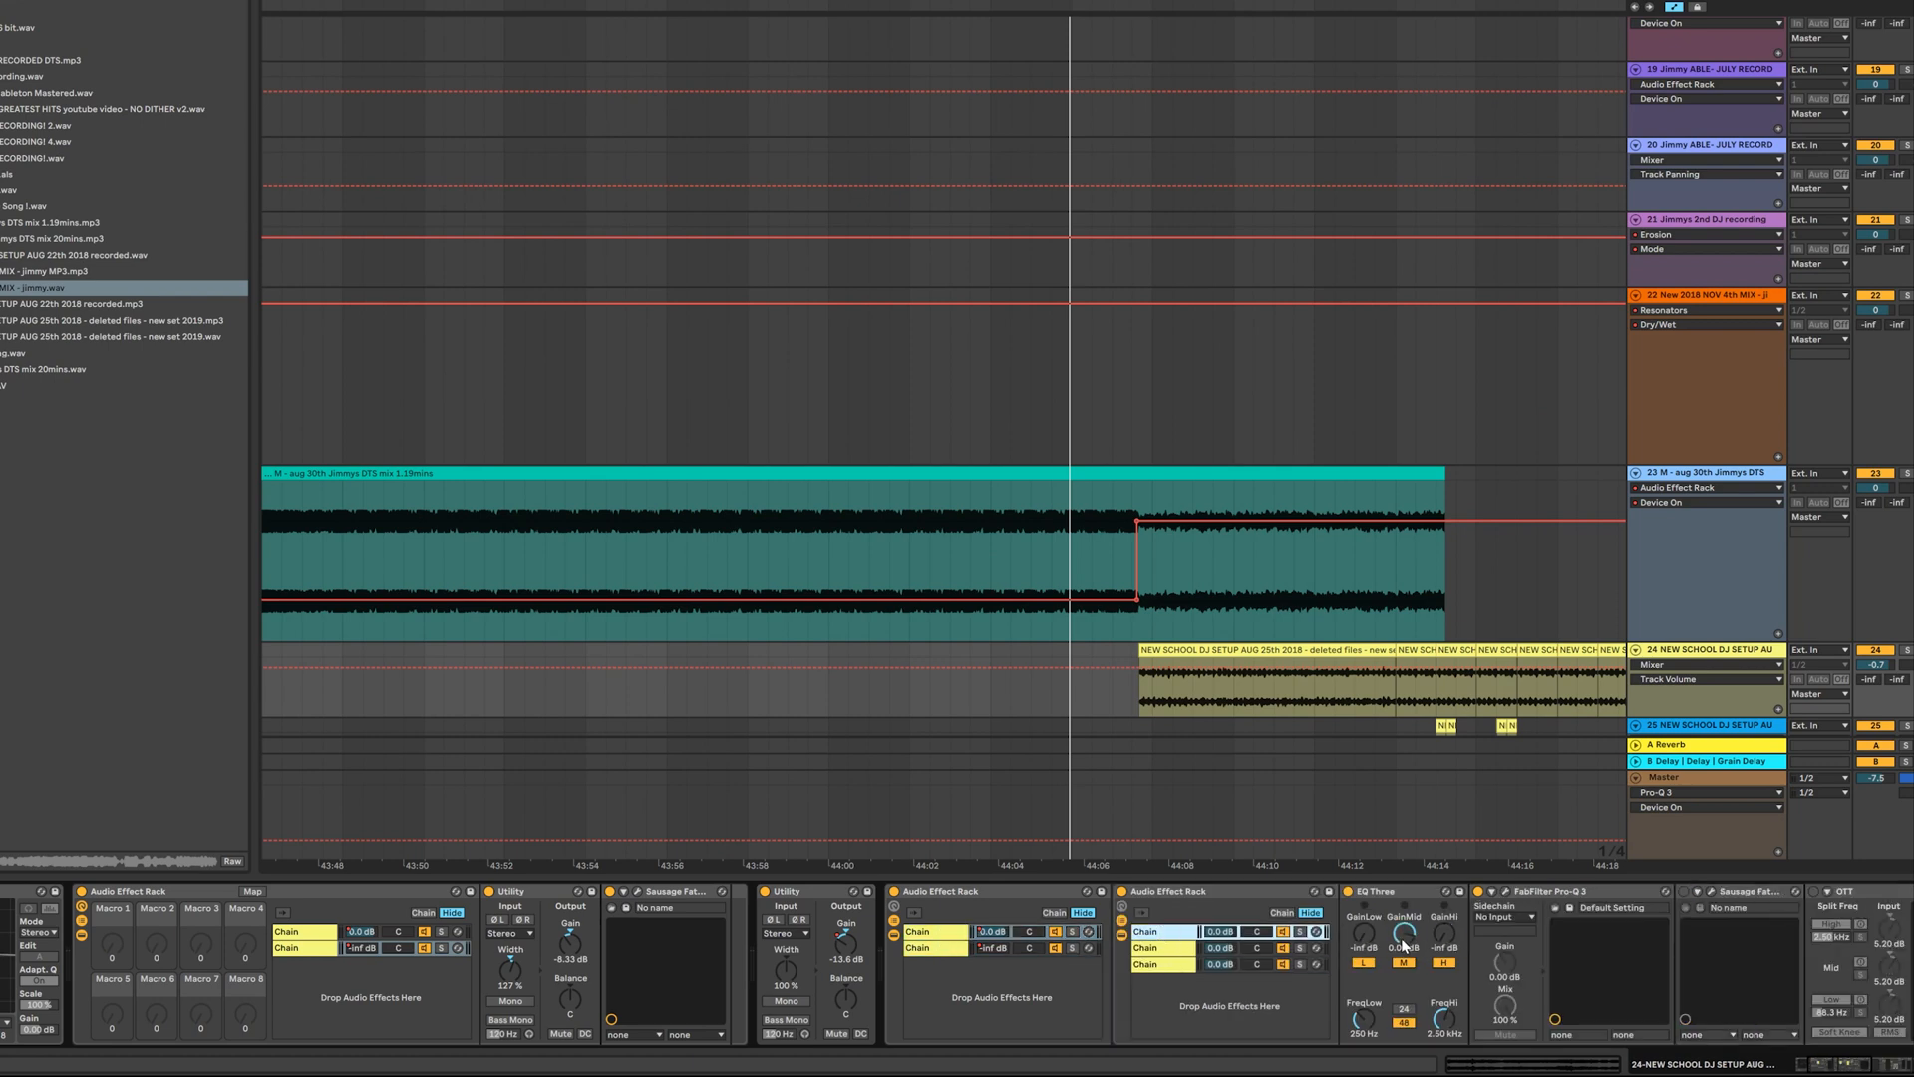
{"action": "left_click", "coordinate": [1171, 949]}
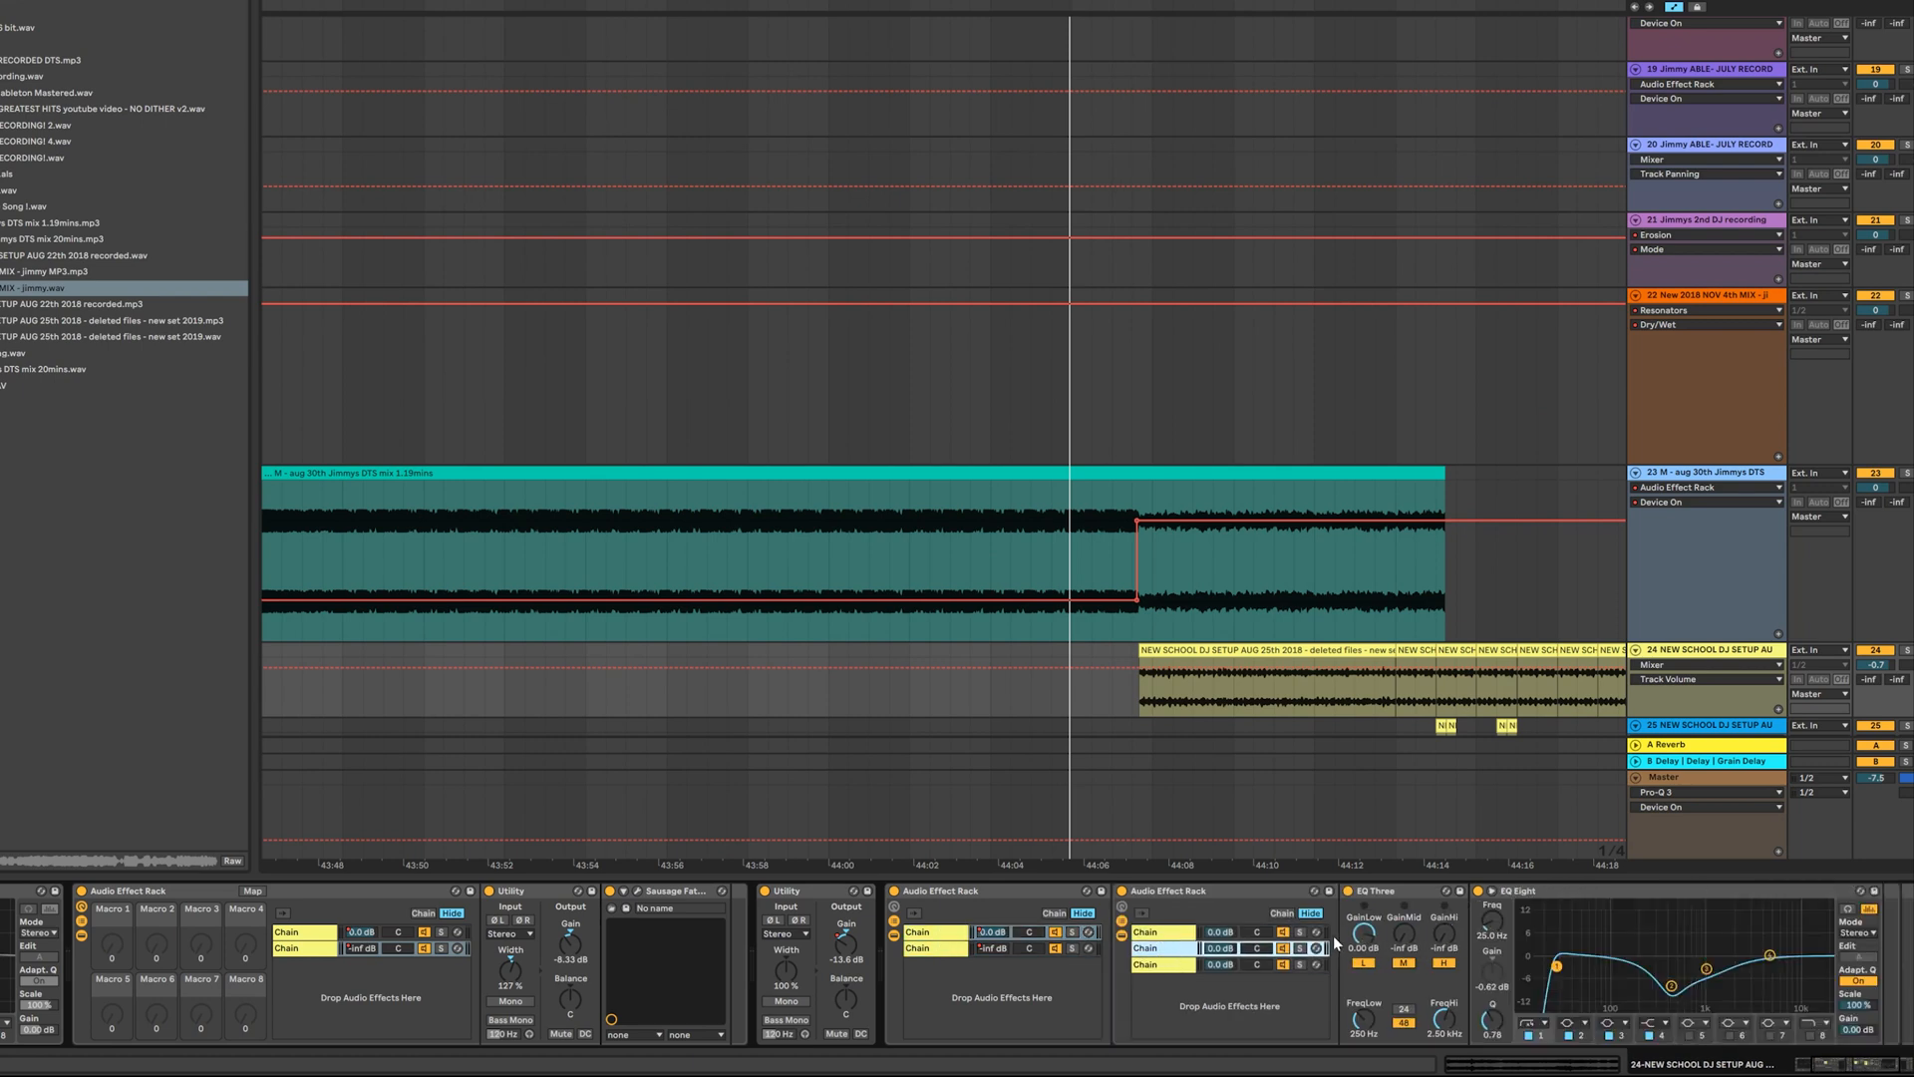
{"action": "left_click", "coordinate": [1160, 966]}
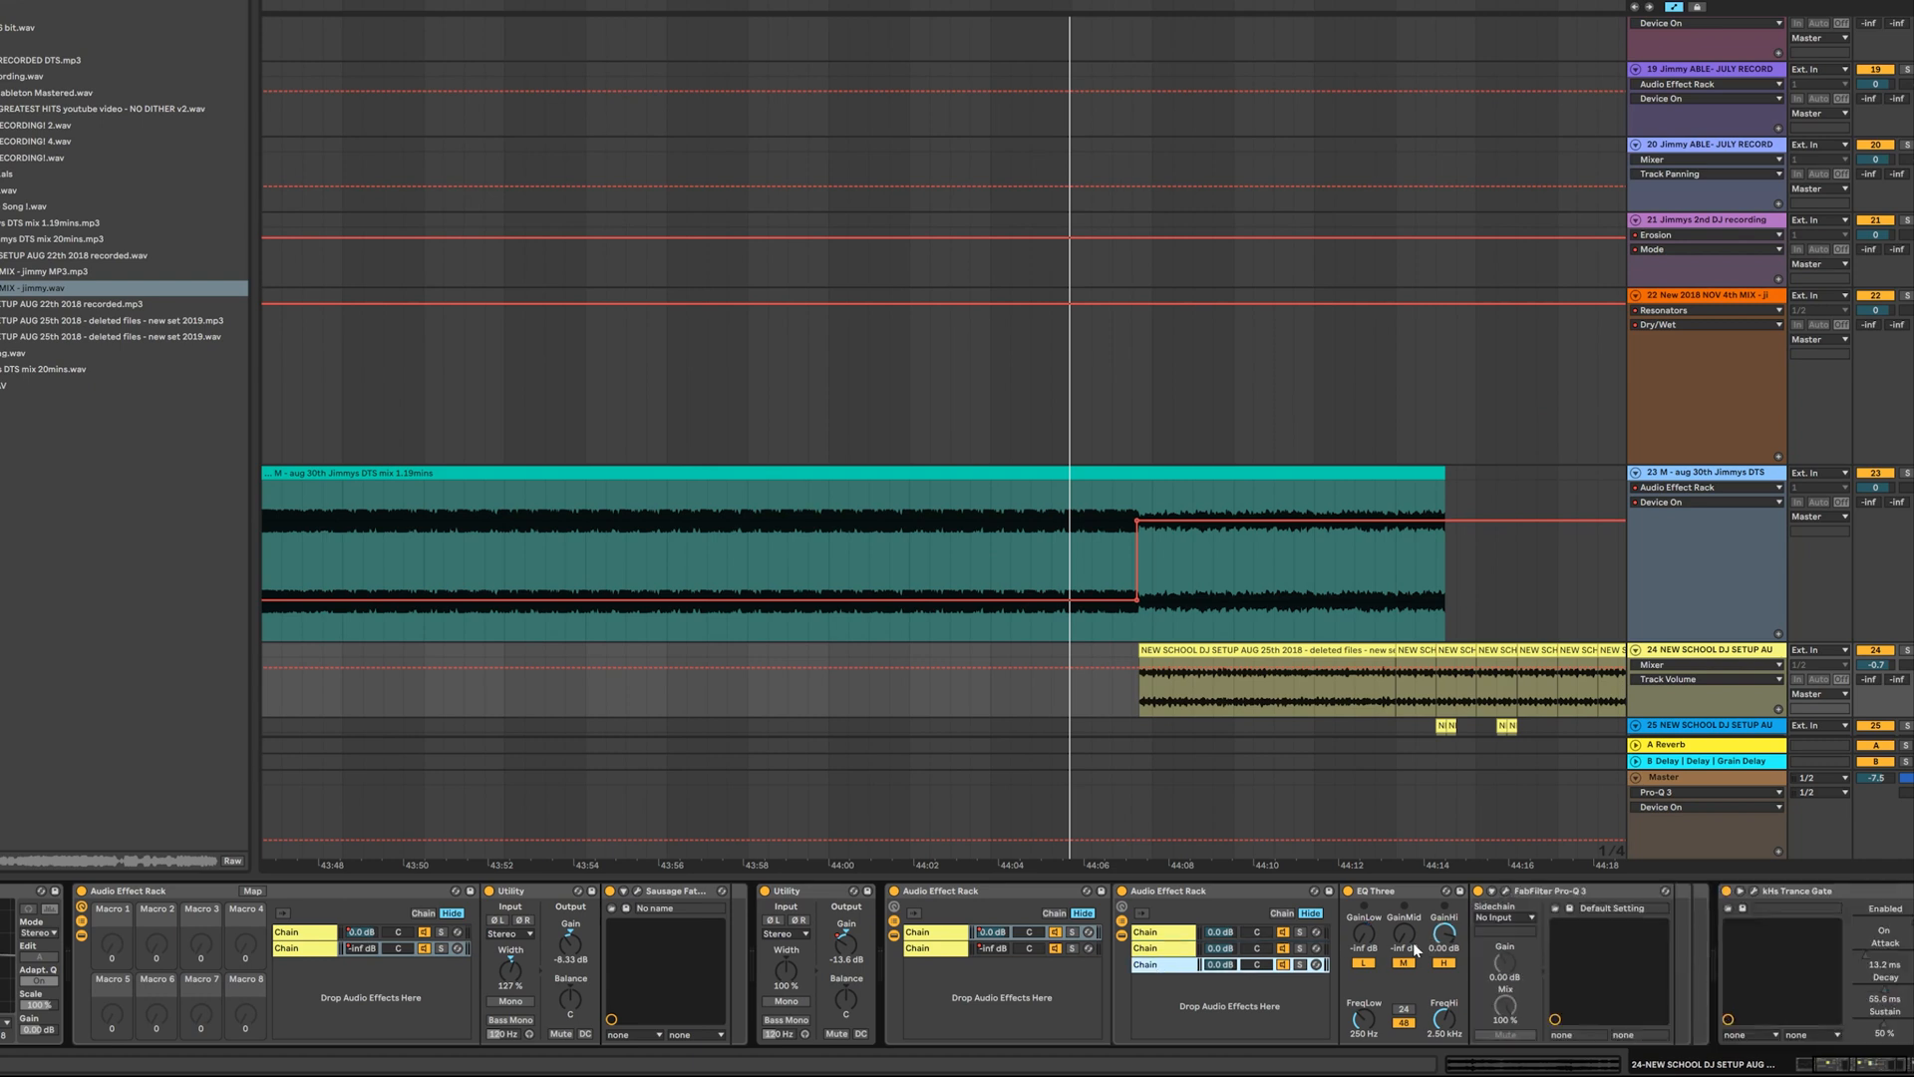
{"action": "left_click", "coordinate": [1171, 948]}
{"action": "left_click", "coordinate": [1171, 934]}
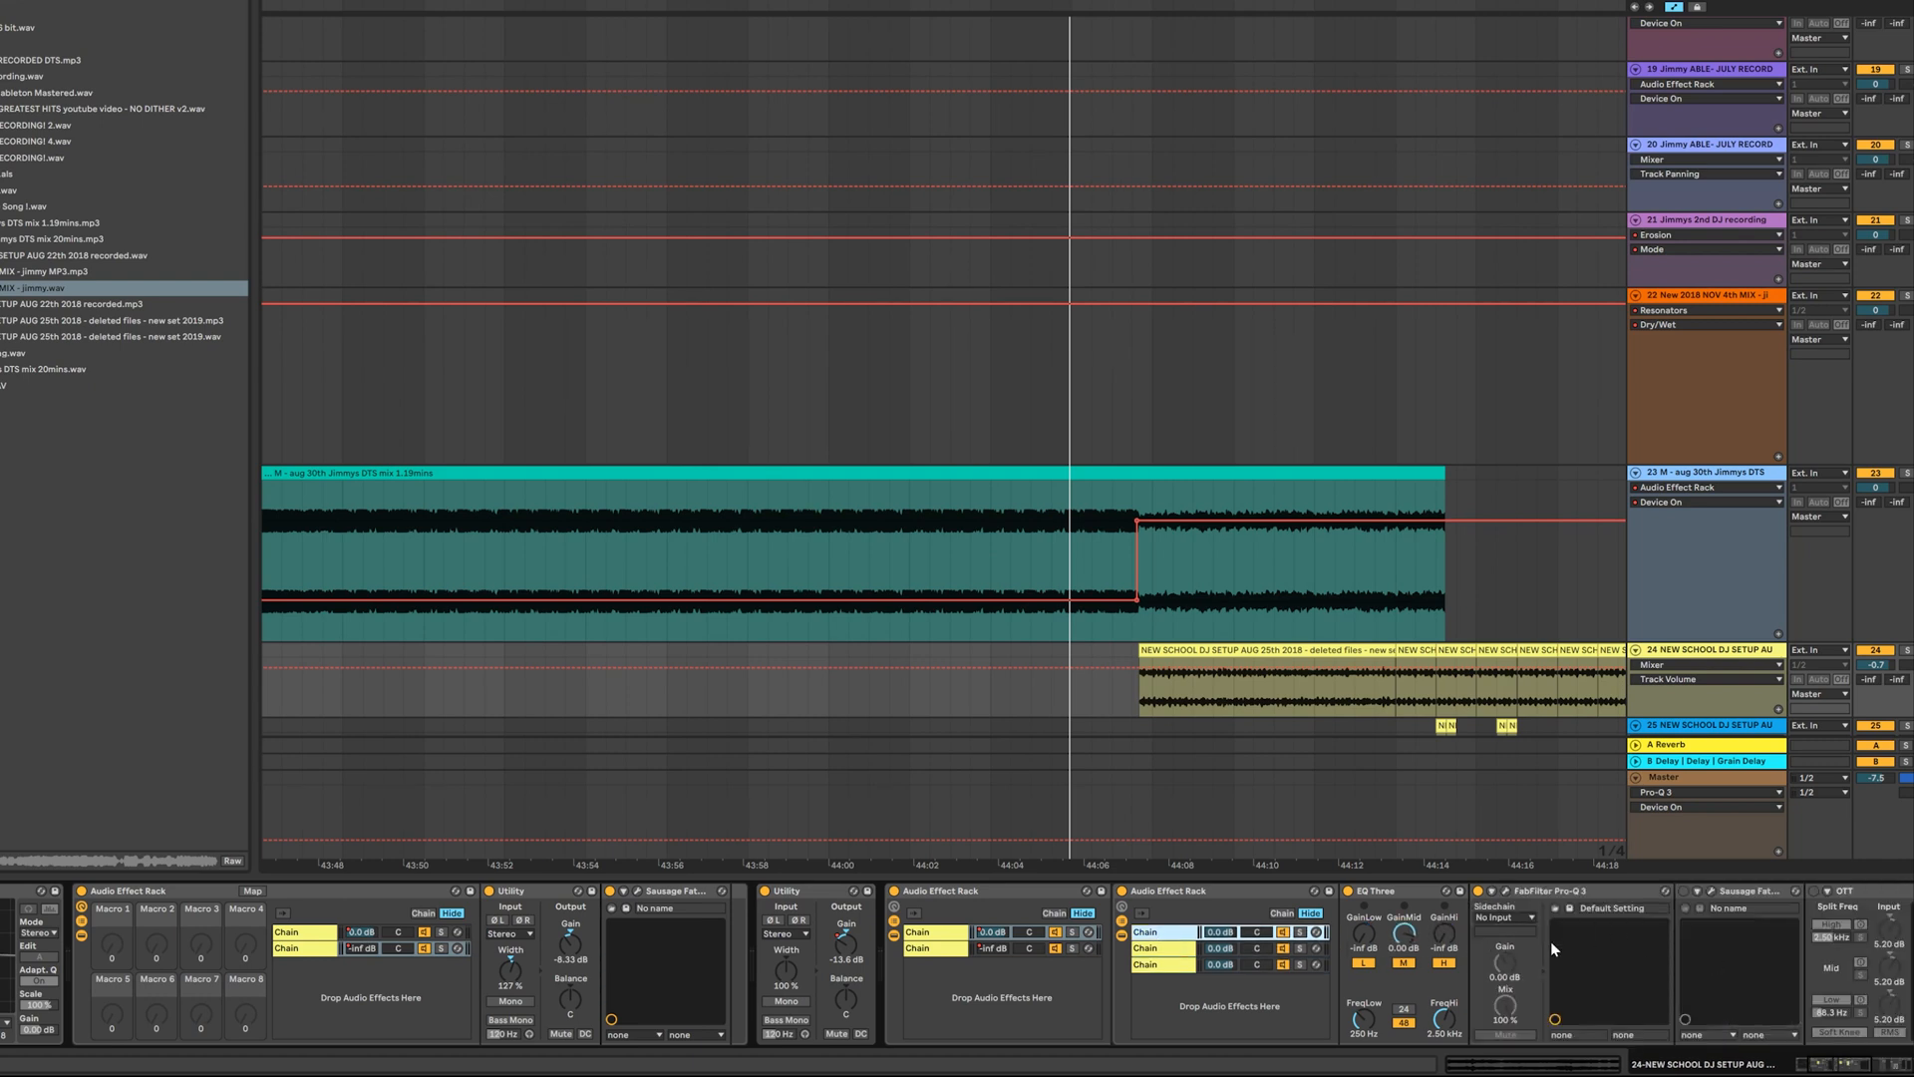
Step: Inspect track 24's remaining devices through the last rack's second chain, and open the TR5 Classic Clipper with its window moved aside
{"action": "left_click_drag", "start_coordinate": [1867, 1065], "coordinate": [1907, 1067]}
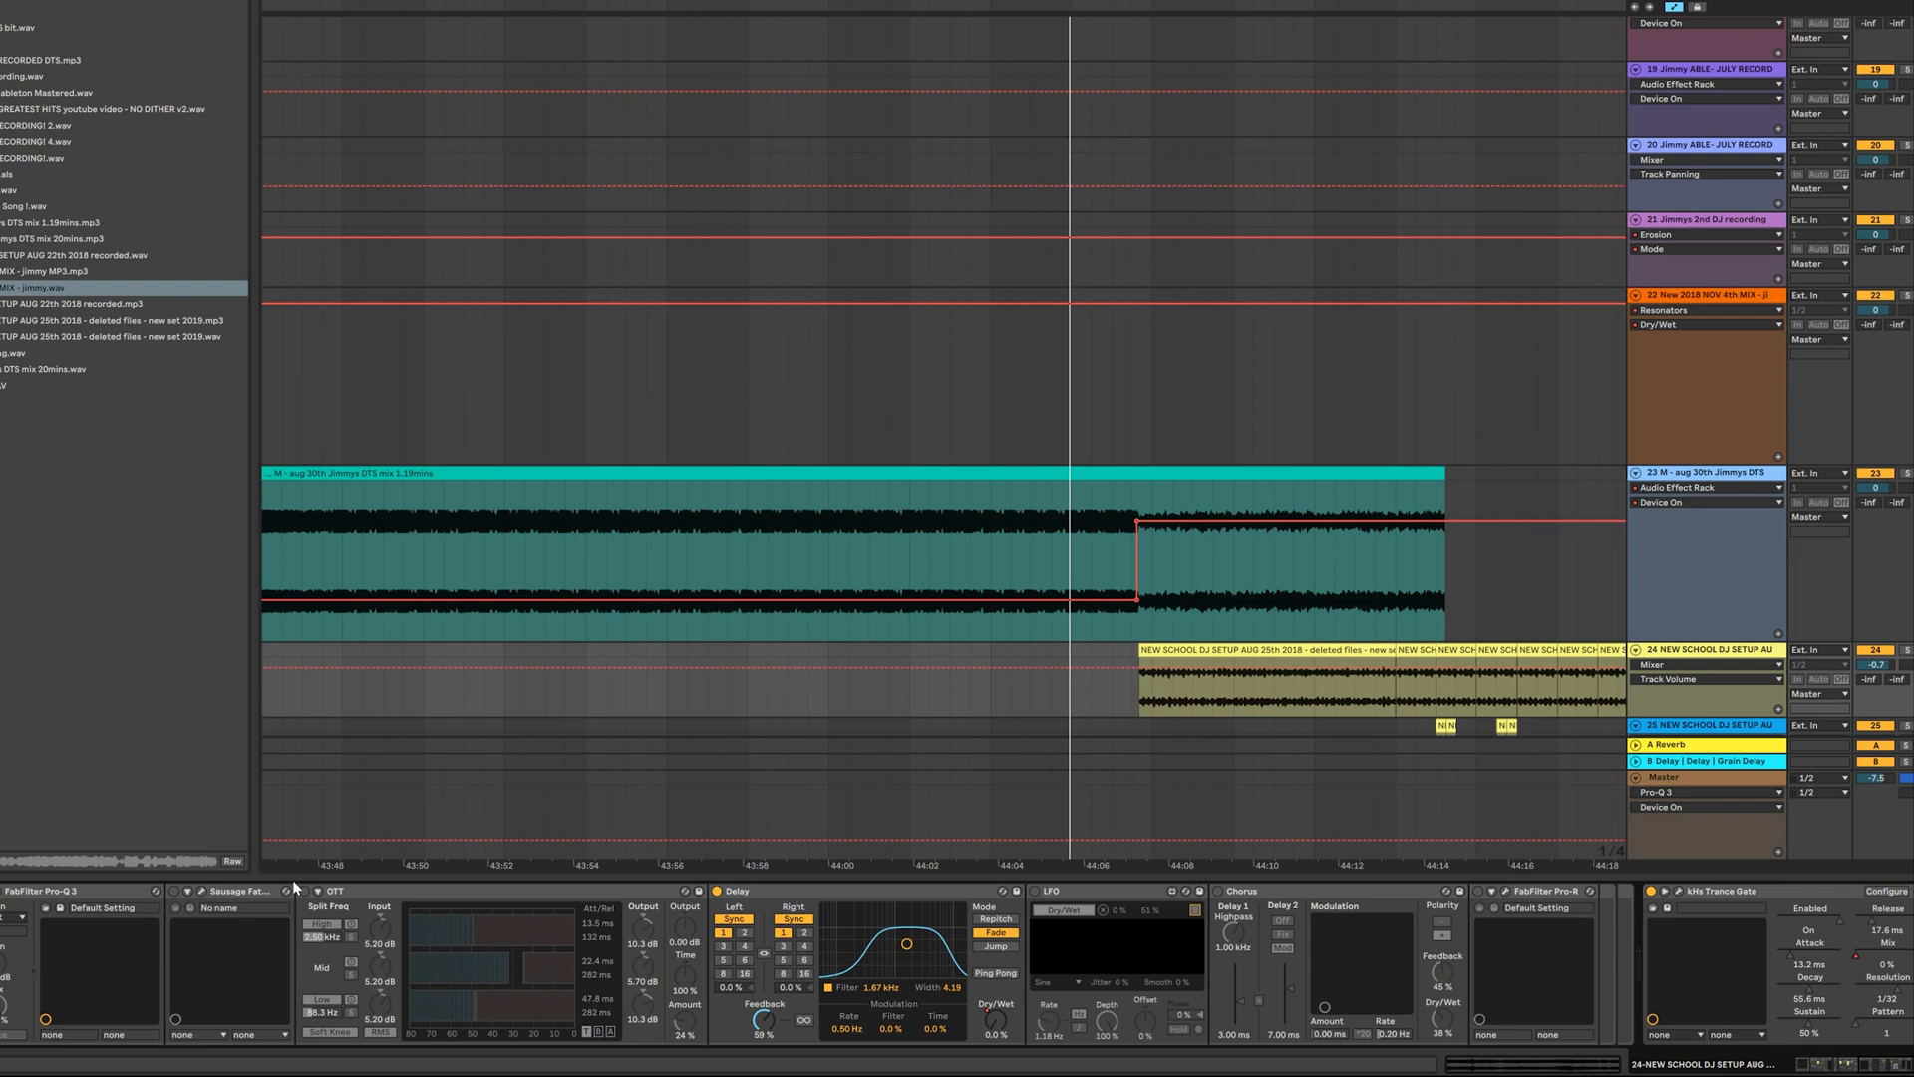
{"action": "left_click_drag", "start_coordinate": [1823, 1069], "coordinate": [1893, 1070]}
{"action": "left_click", "coordinate": [1183, 951]}
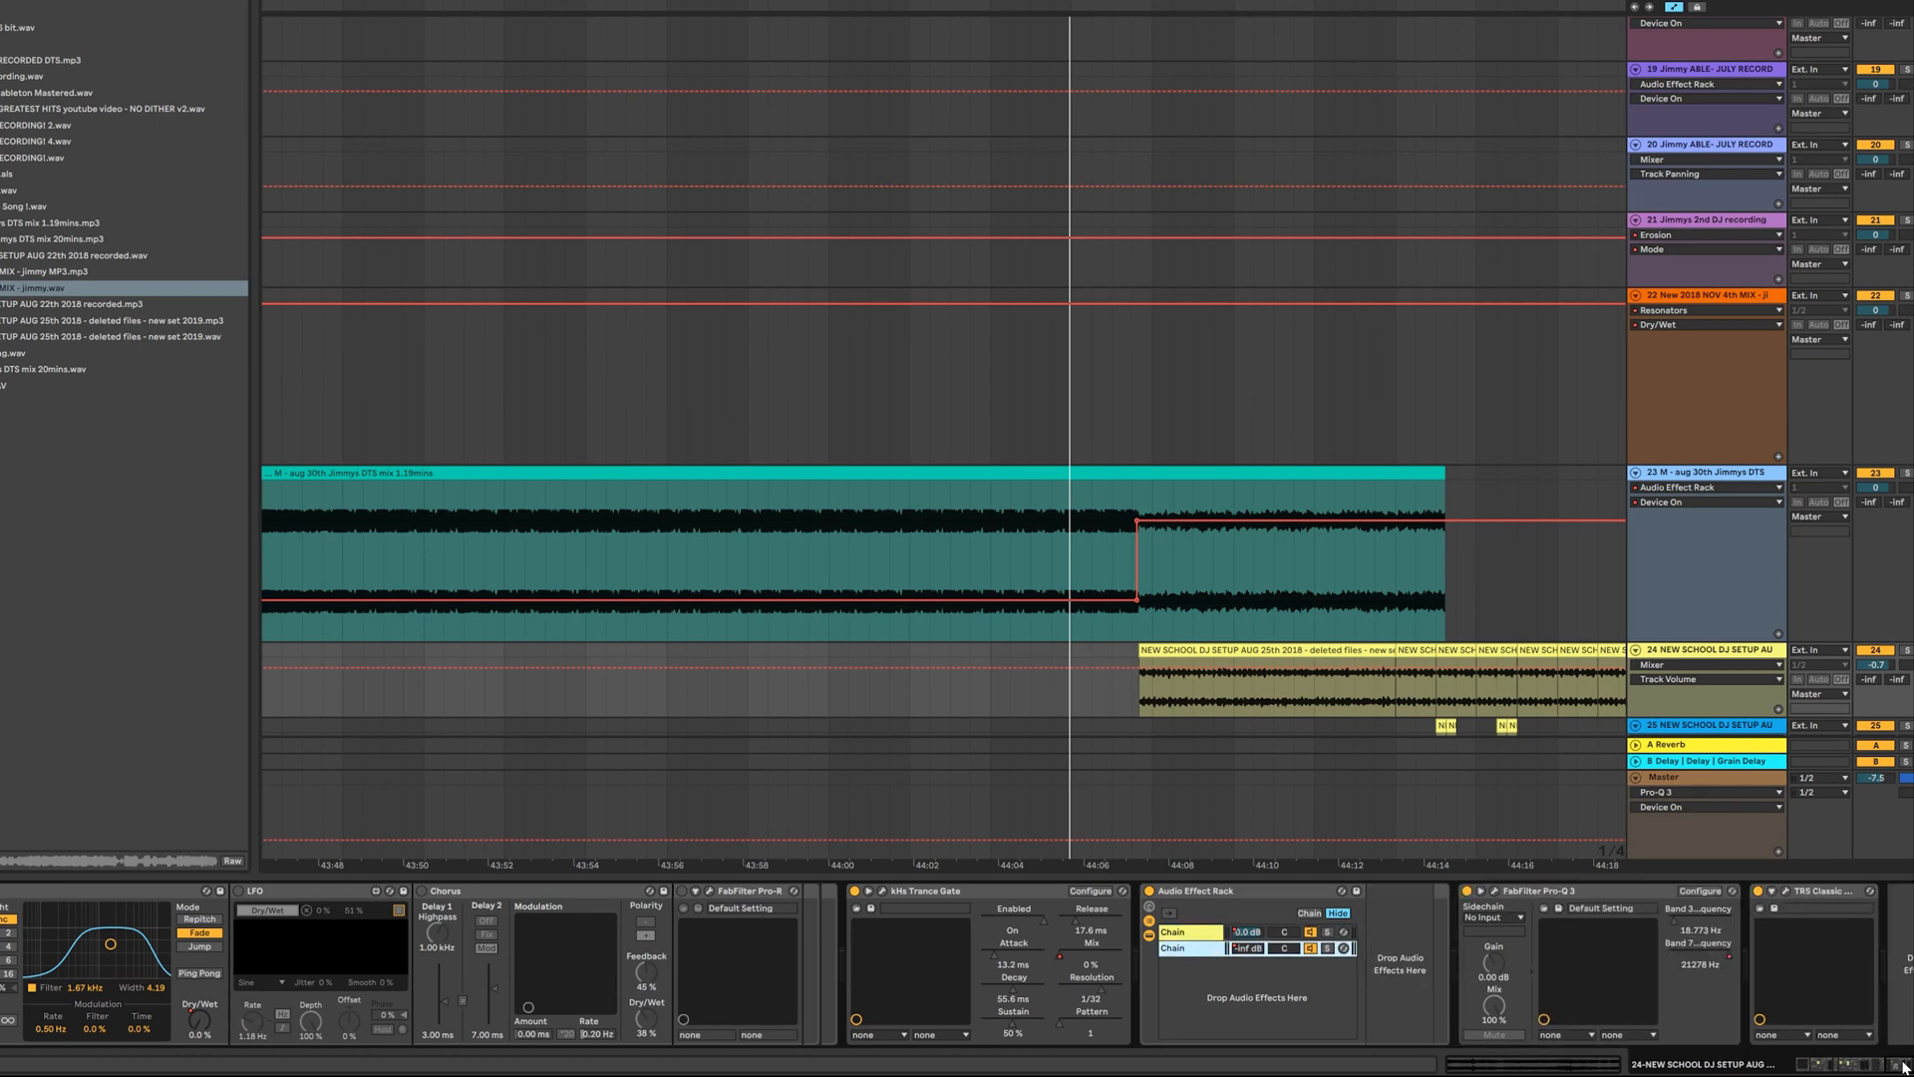
{"action": "left_click", "coordinate": [1785, 891]}
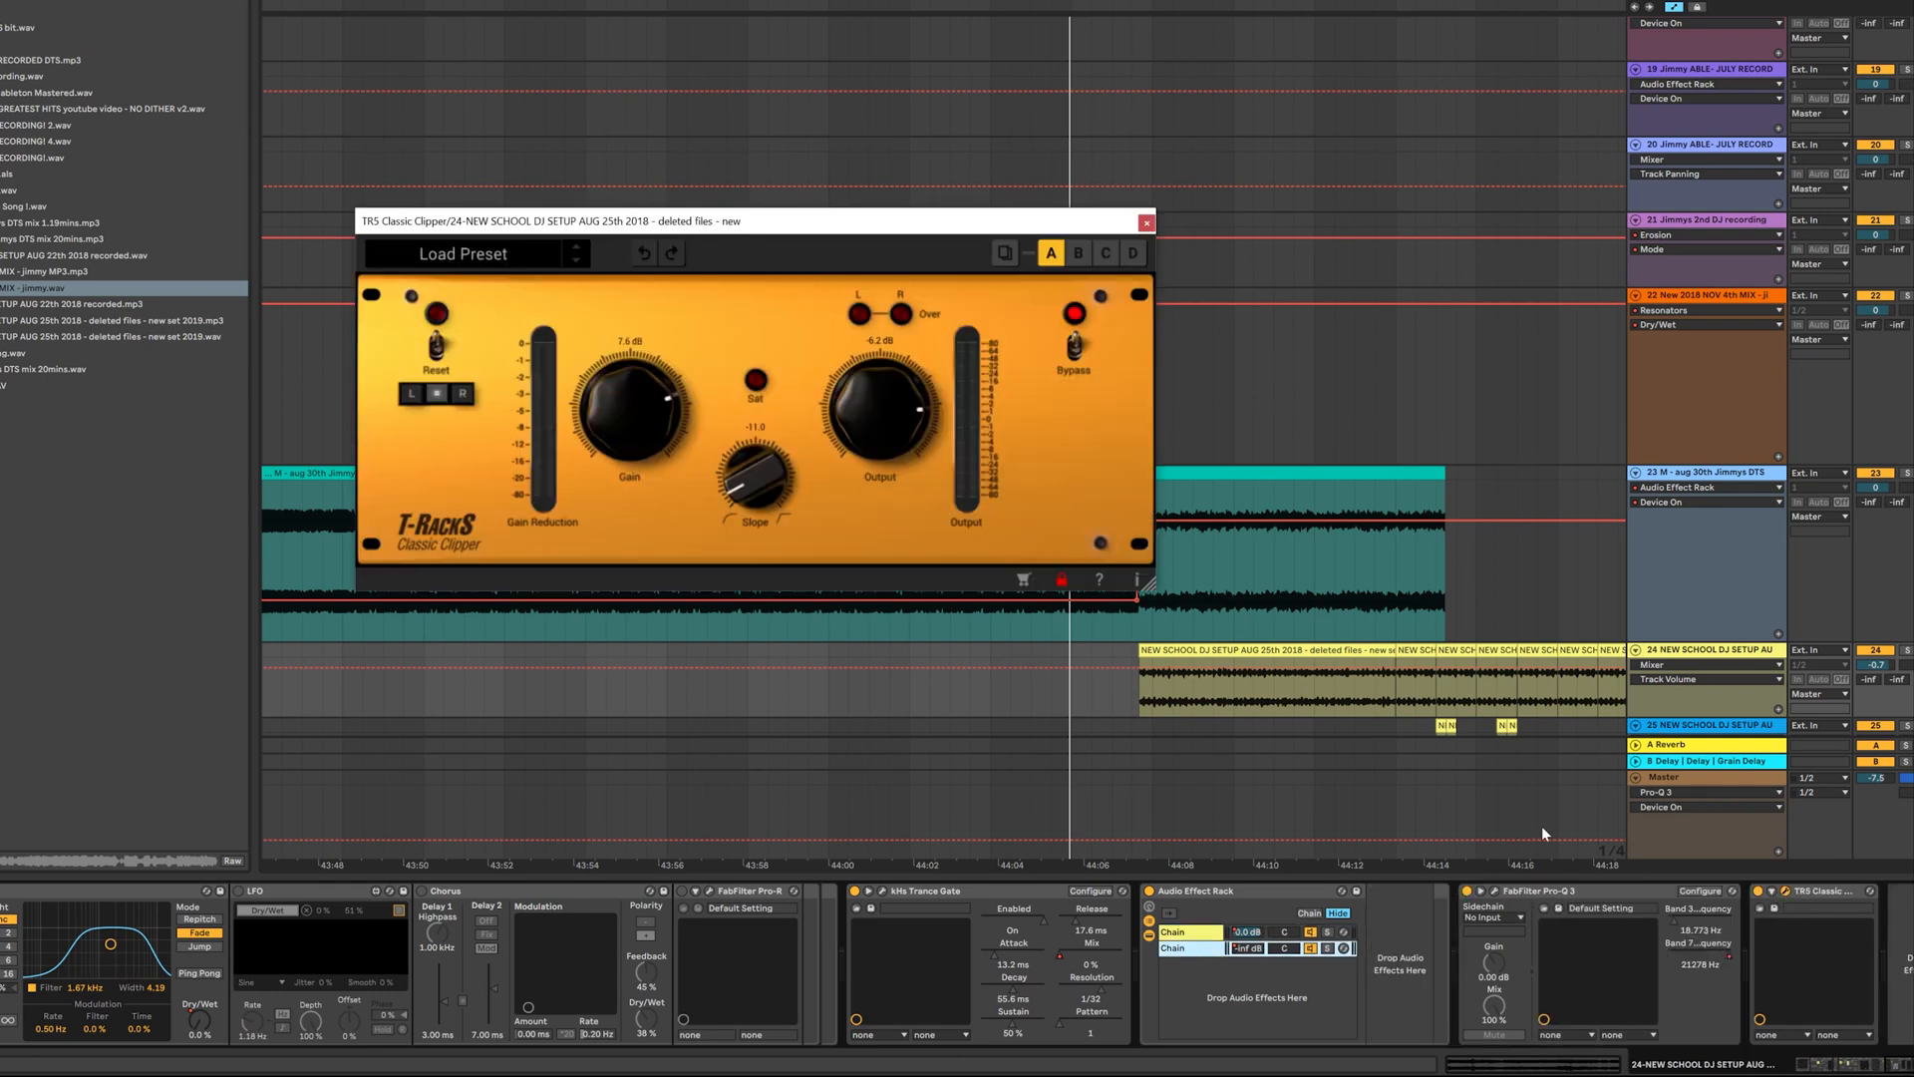
{"action": "left_click_drag", "start_coordinate": [756, 217], "coordinate": [288, 0]}
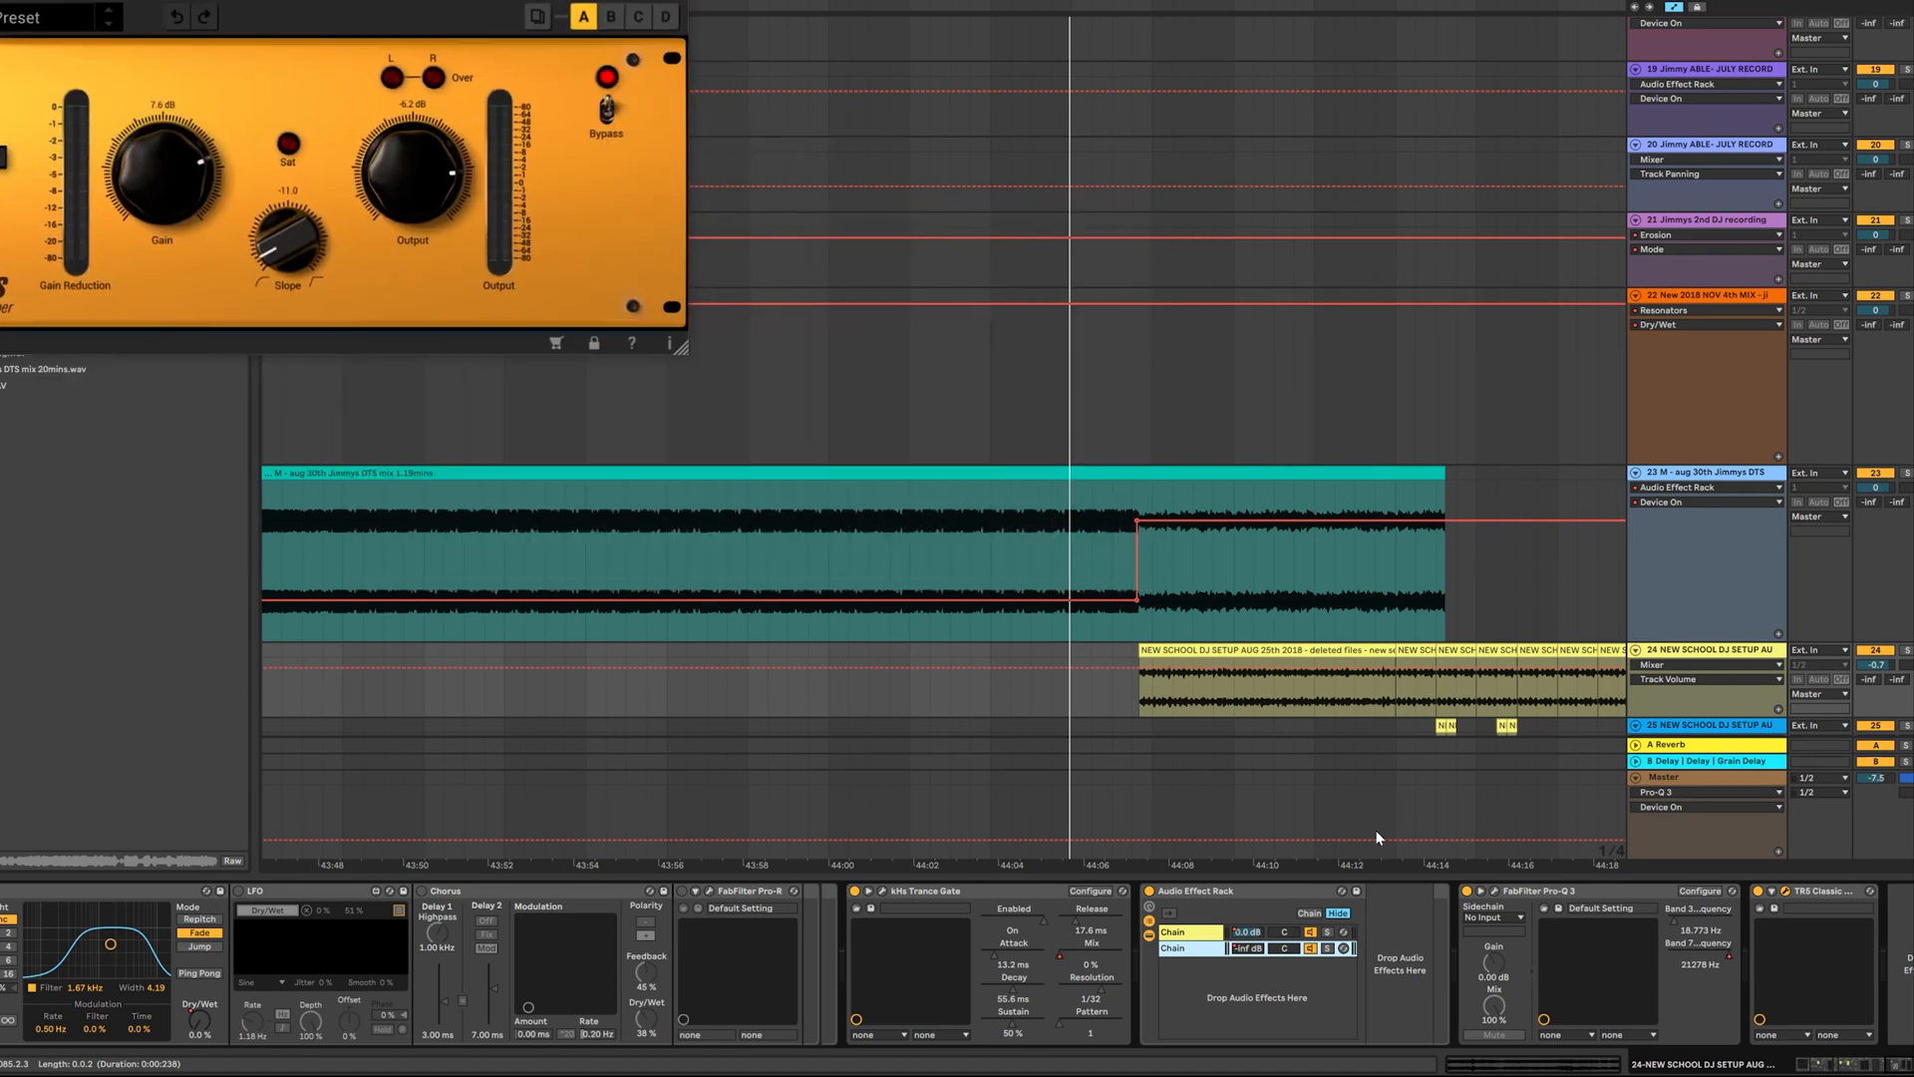
Step: Inspect the first chain of track 24's last rack, review the devices back to EQ Eight, and return to track 23's device chain
{"action": "left_click_drag", "start_coordinate": [1897, 1068], "coordinate": [1883, 1063]}
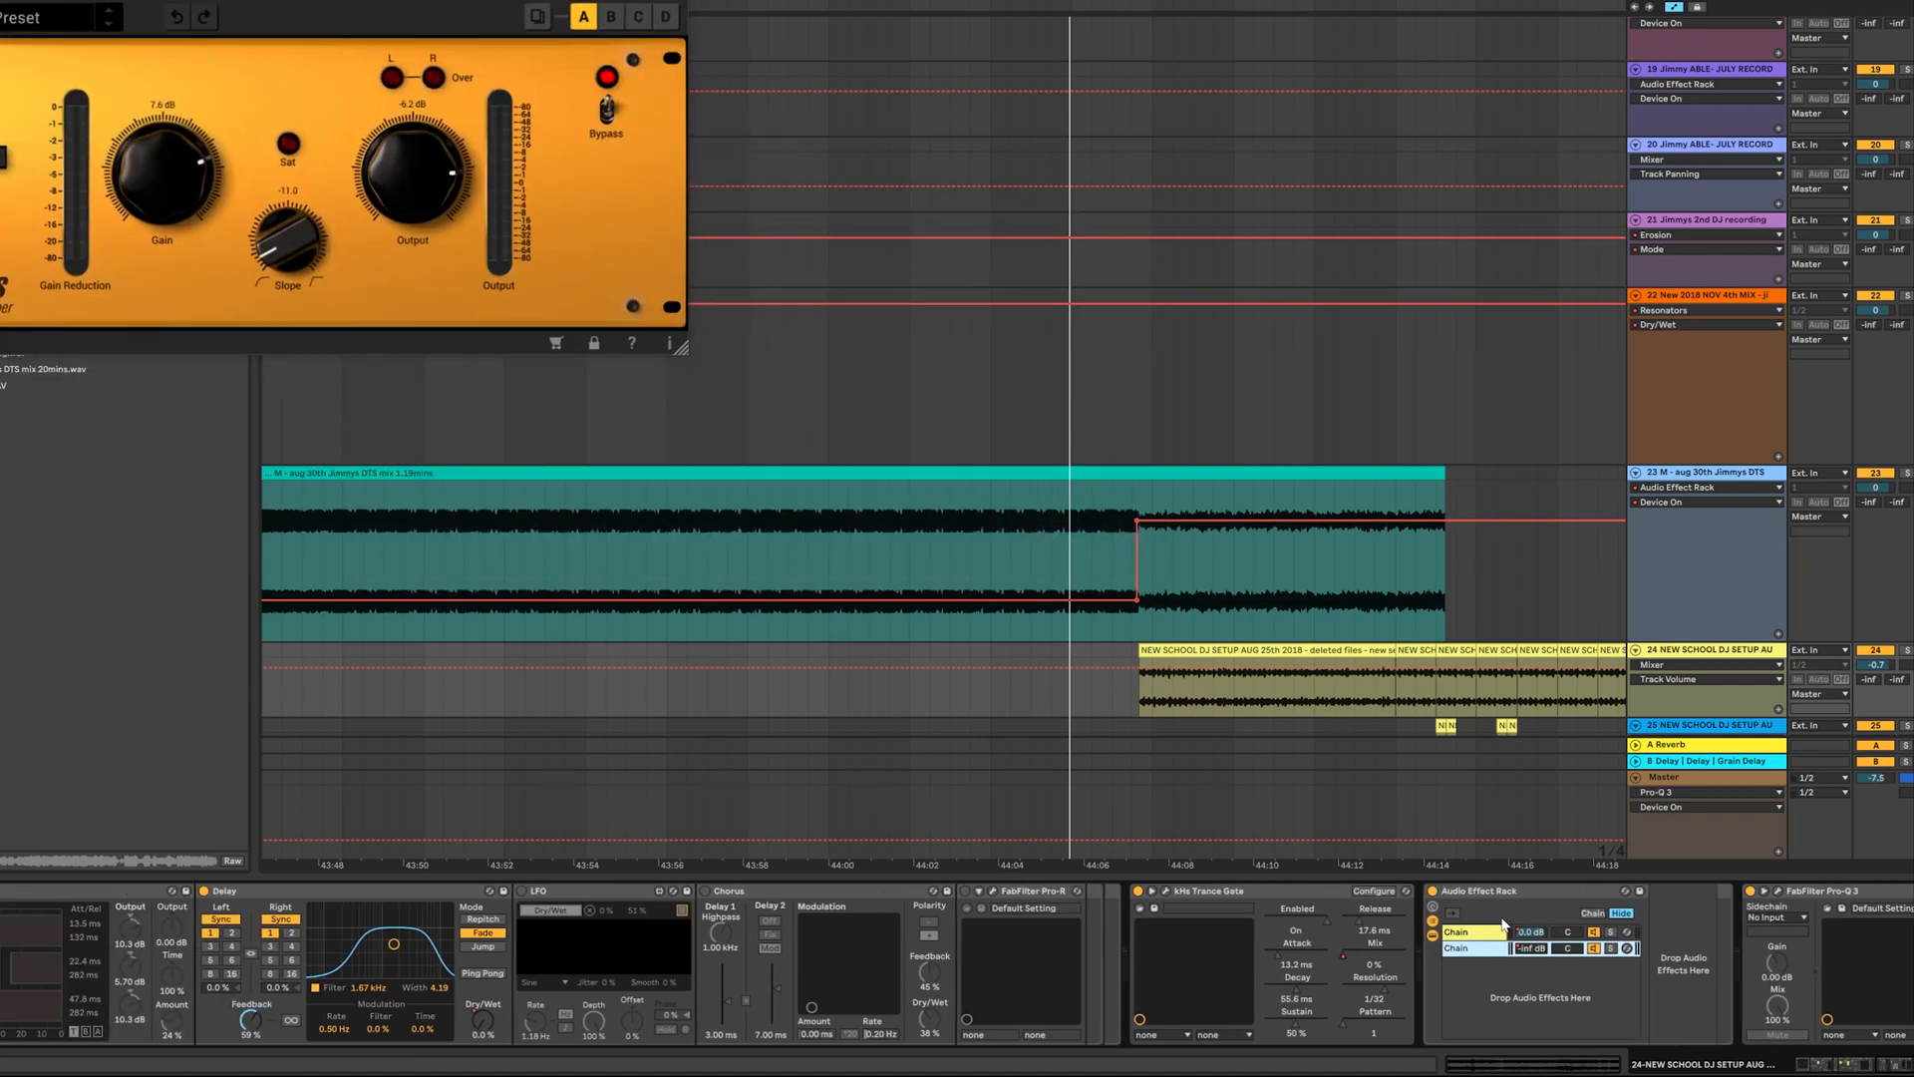
{"action": "left_click", "coordinate": [1484, 937]}
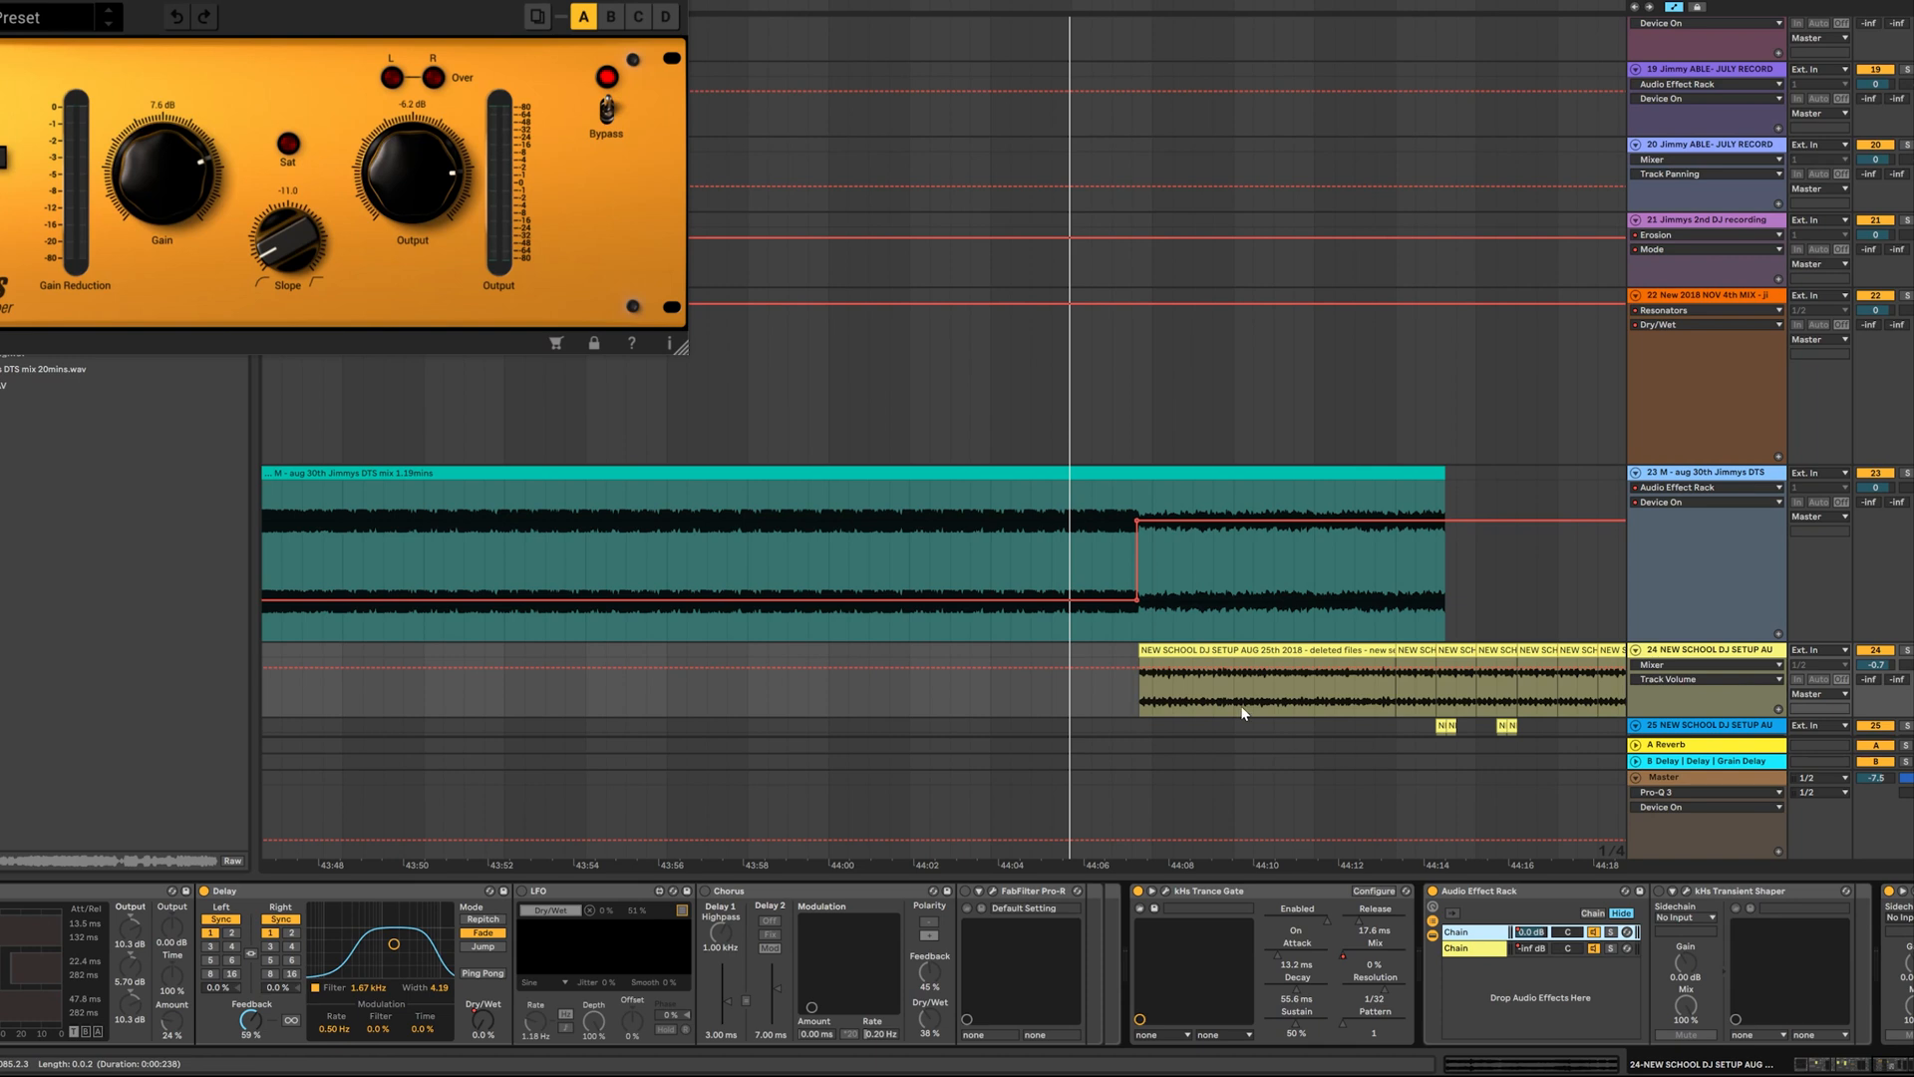
{"action": "left_click_drag", "start_coordinate": [1875, 1062], "coordinate": [1876, 1063]}
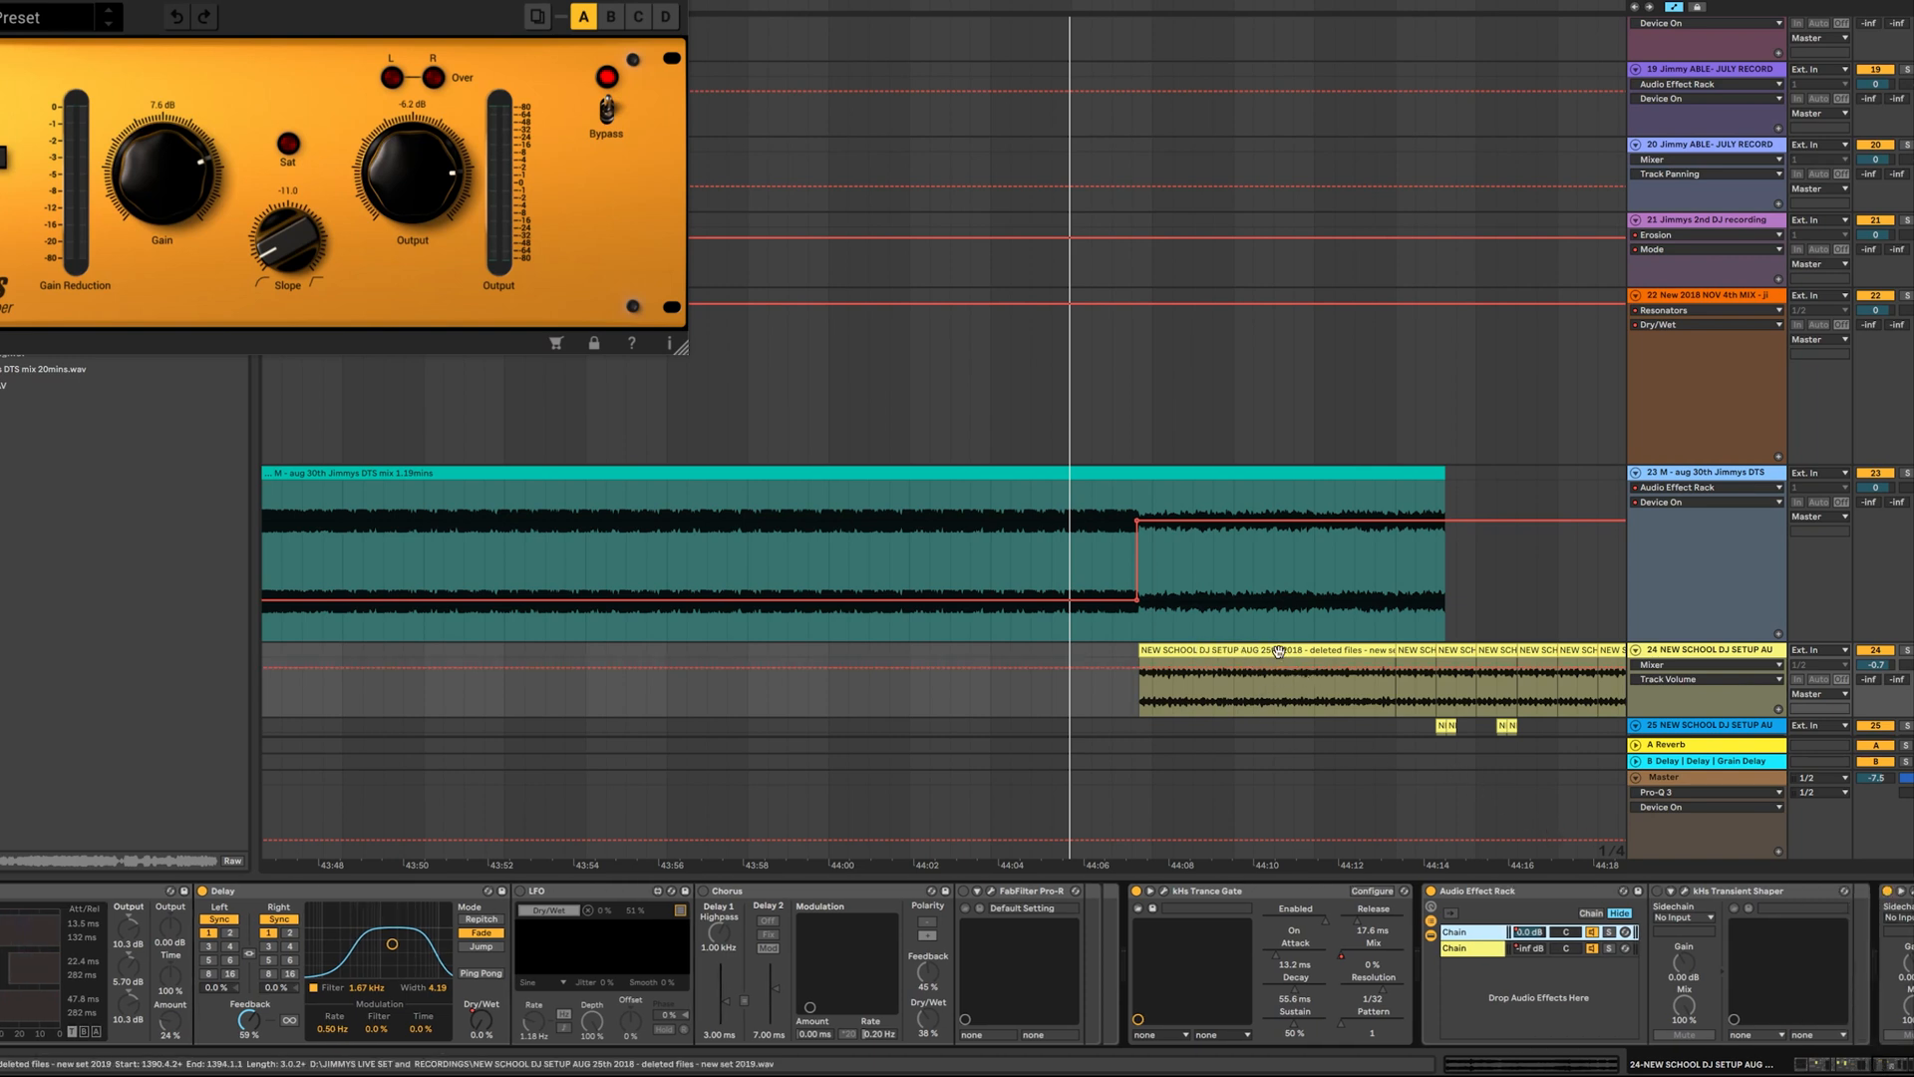
{"action": "left_click_drag", "start_coordinate": [1888, 1068], "coordinate": [1782, 1070]}
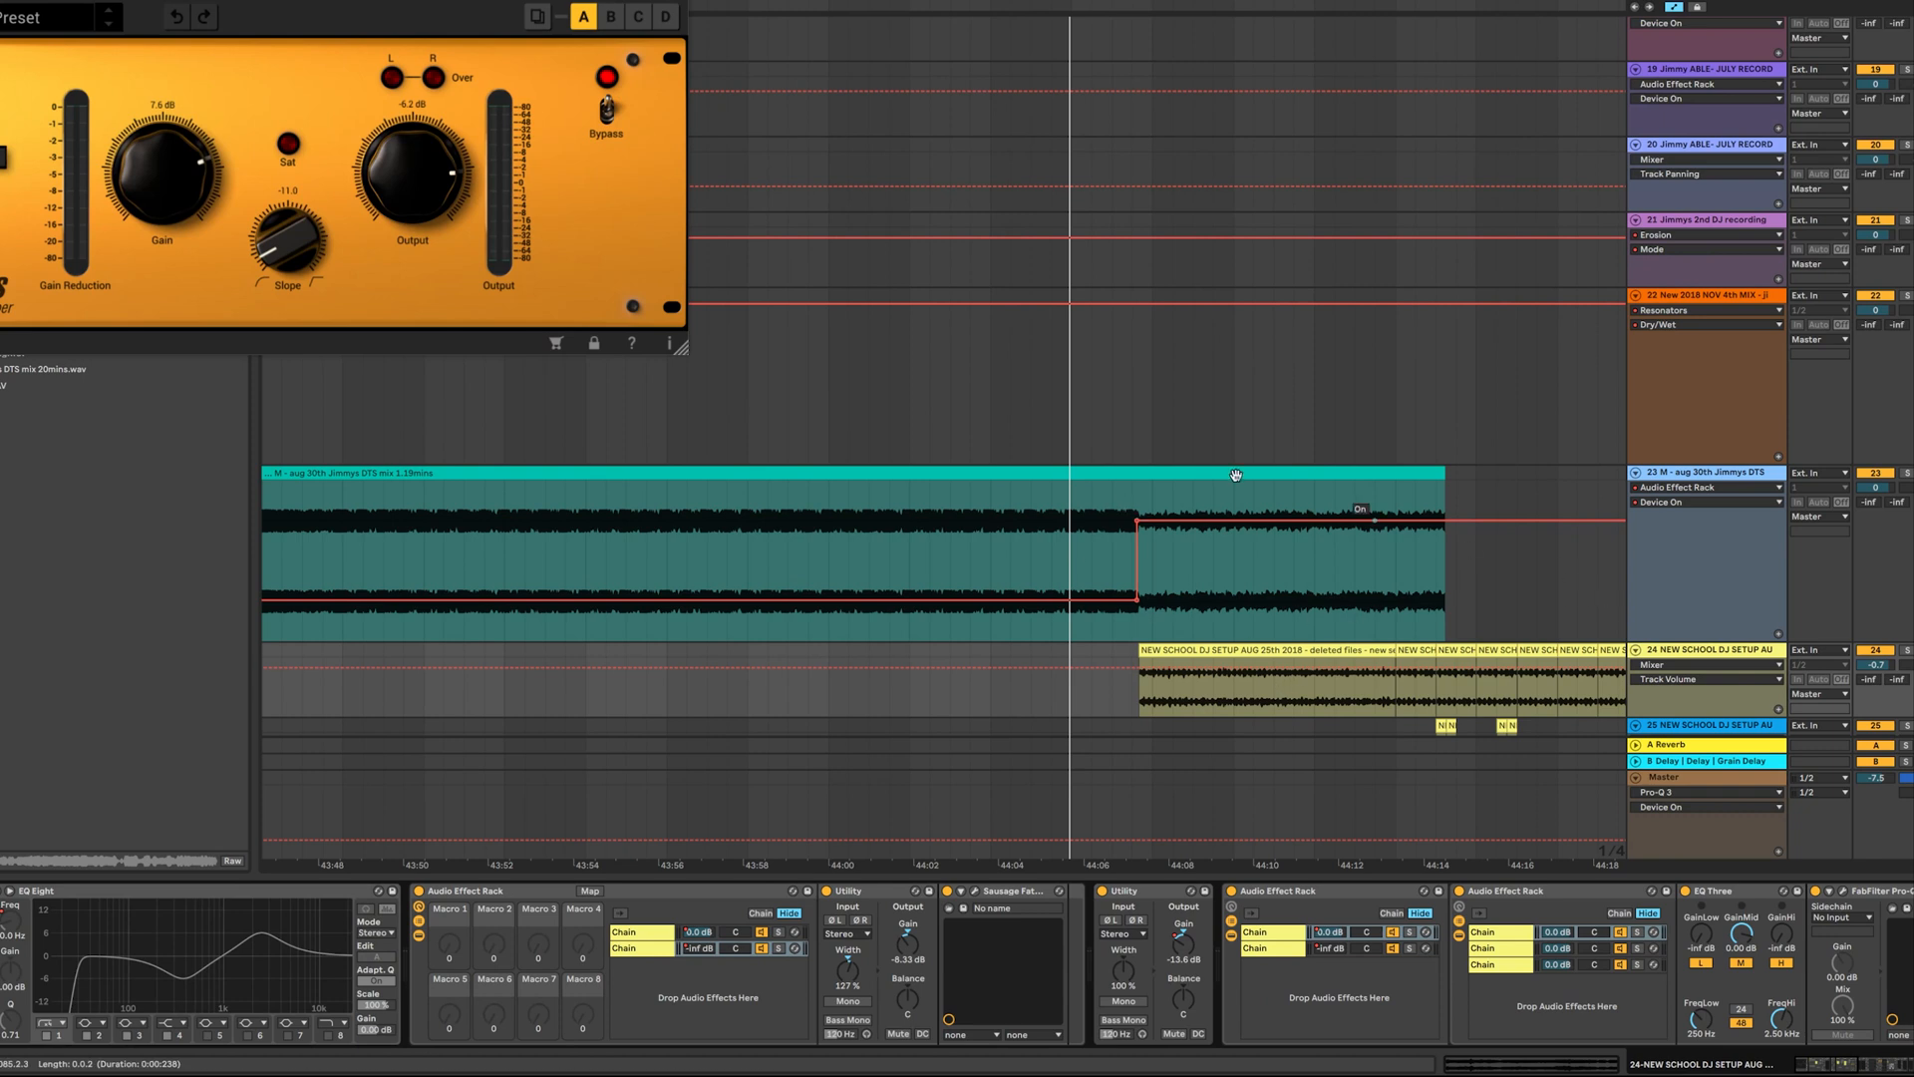
{"action": "left_click", "coordinate": [1713, 476]}
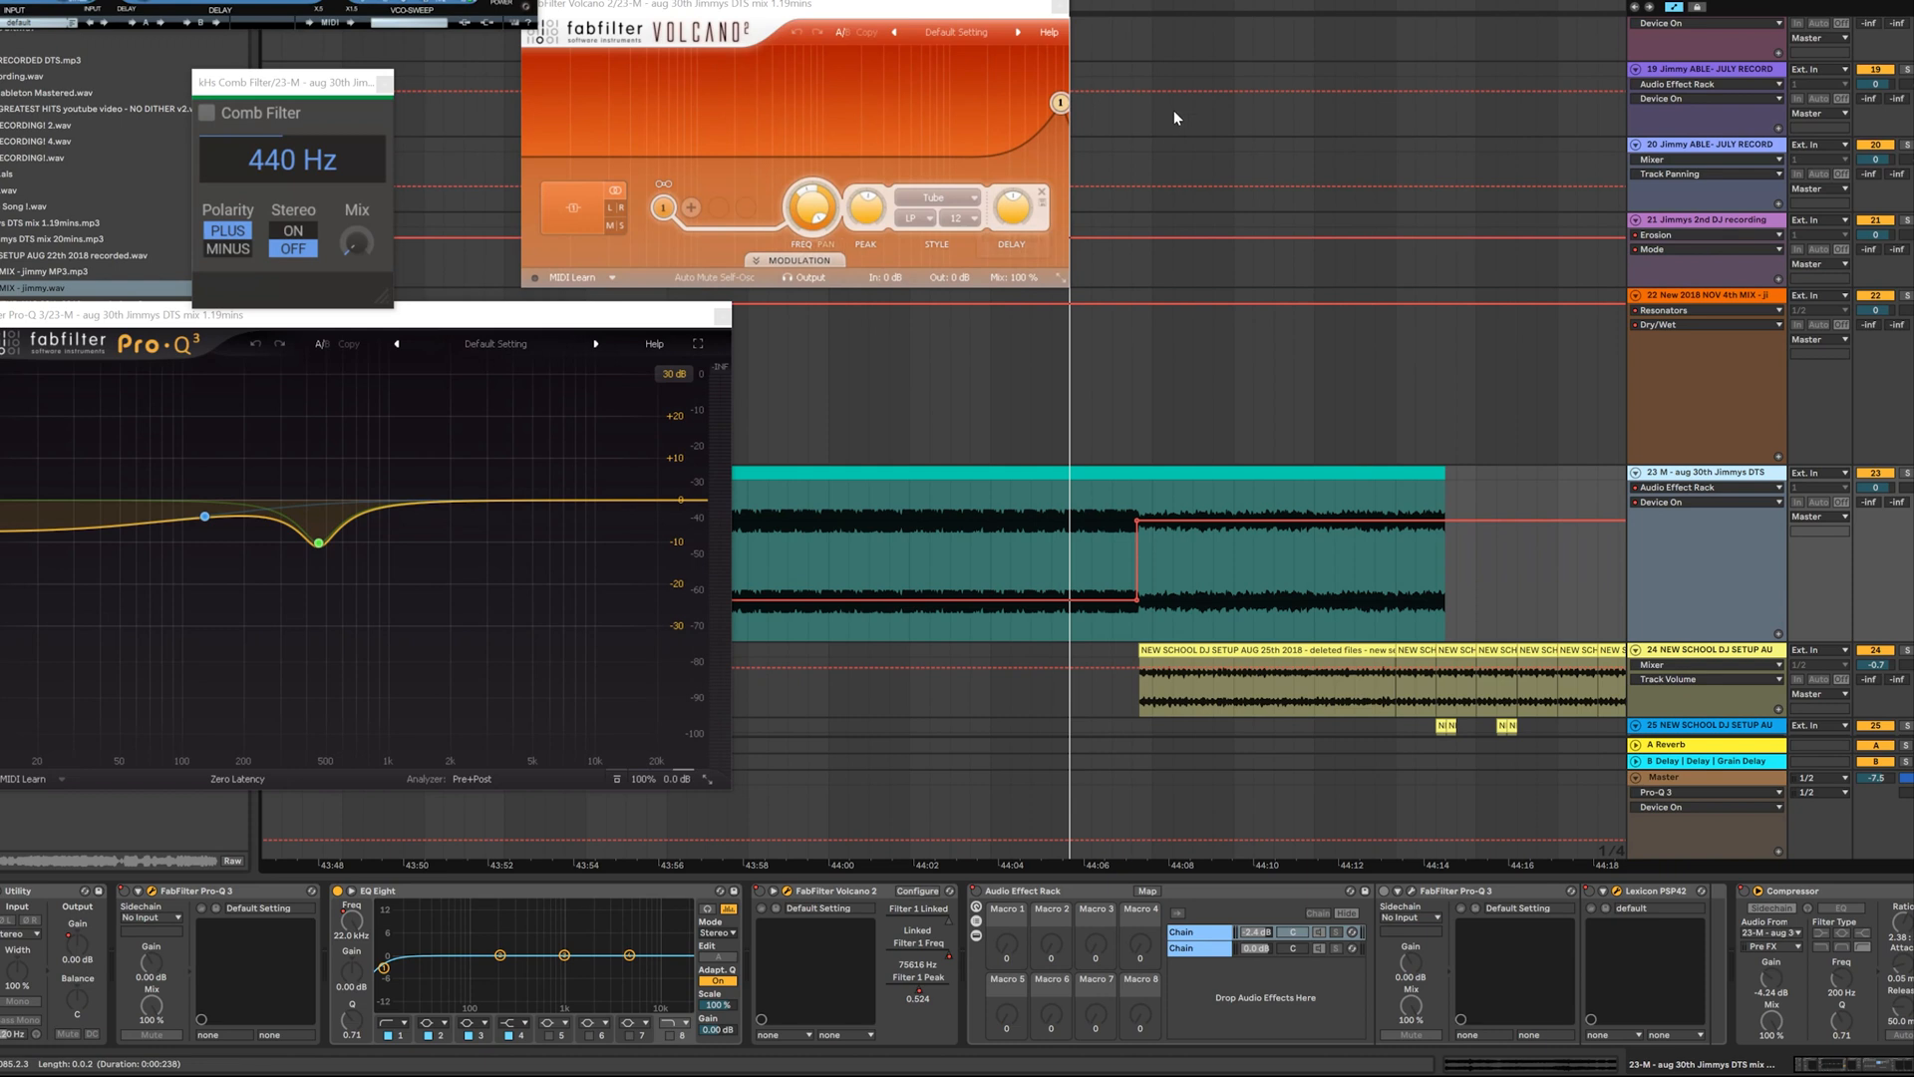
Step: Move track 23's FabFilter Volcano 2 window aside and play the transition into track 24 while watching the plug-ins respond
{"action": "left_click_drag", "start_coordinate": [980, 11], "coordinate": [877, 31]}
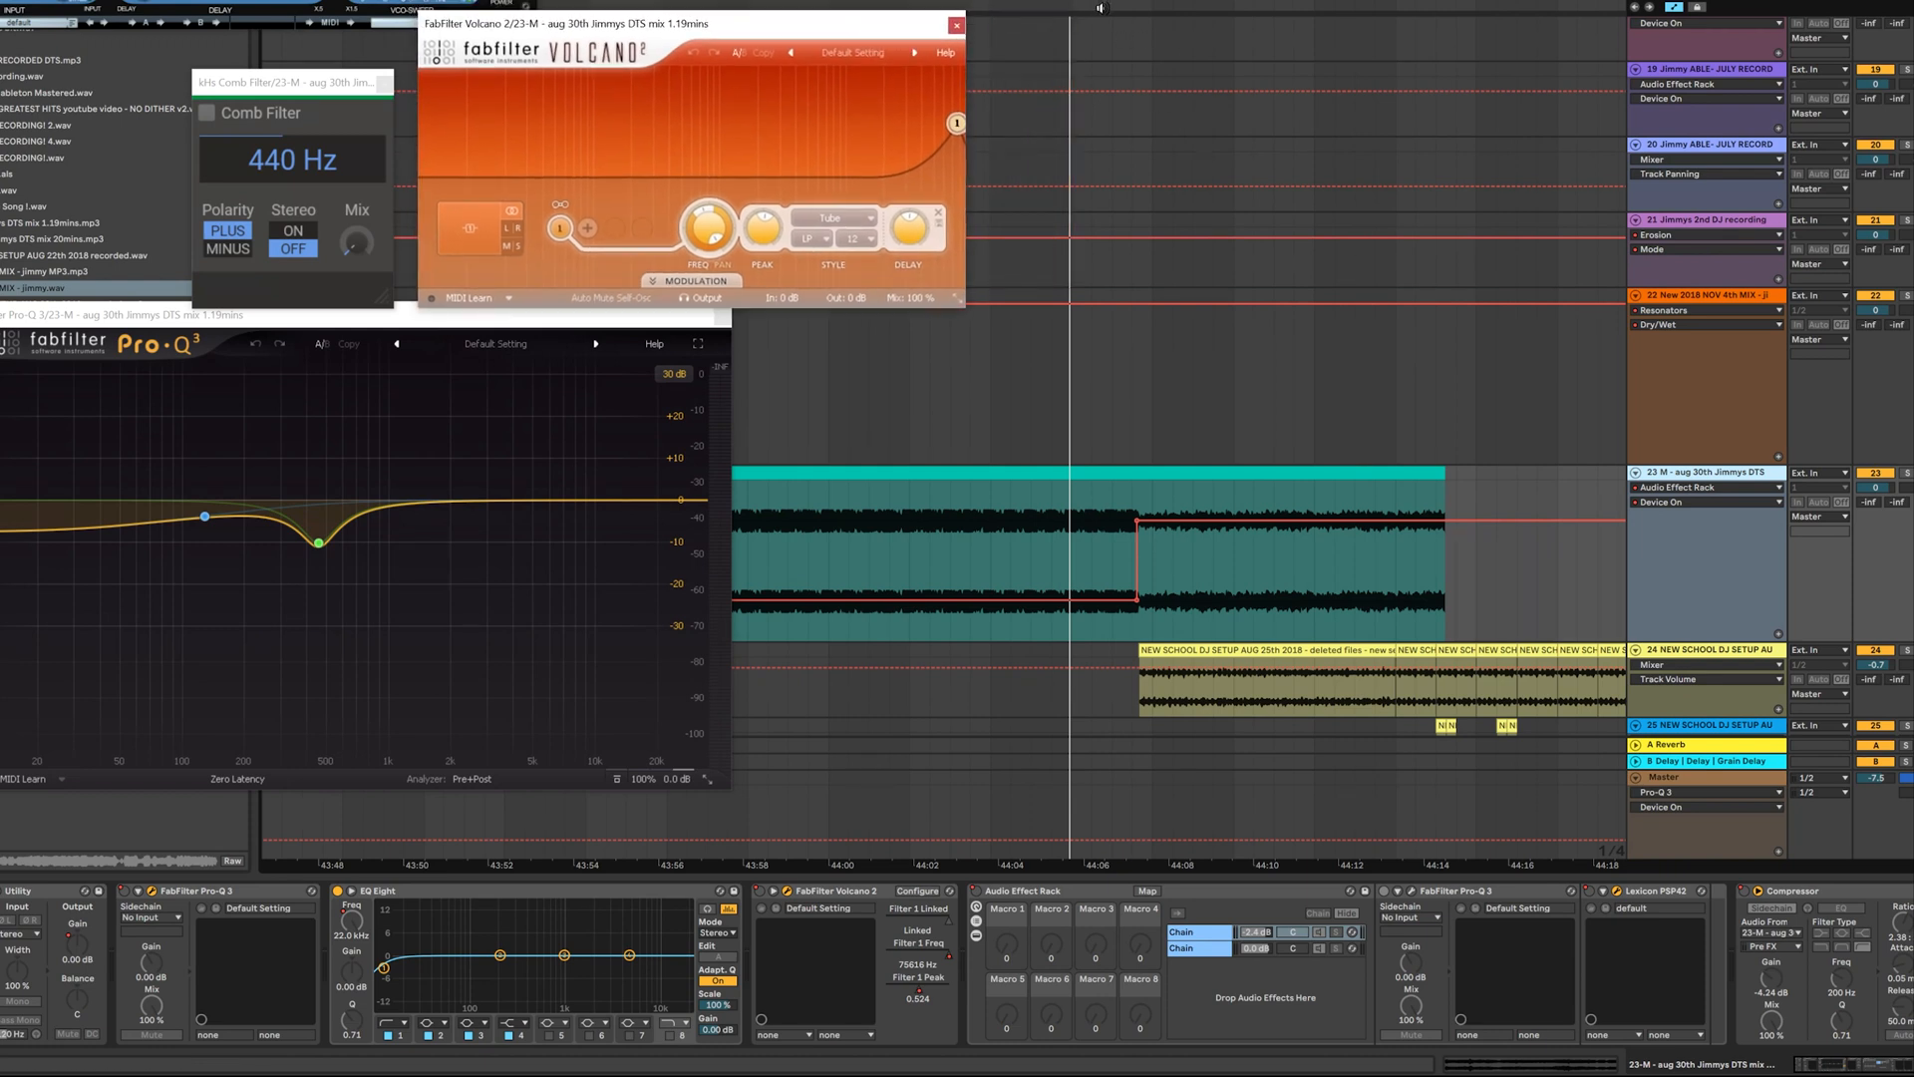
{"action": "key", "text": "space"}
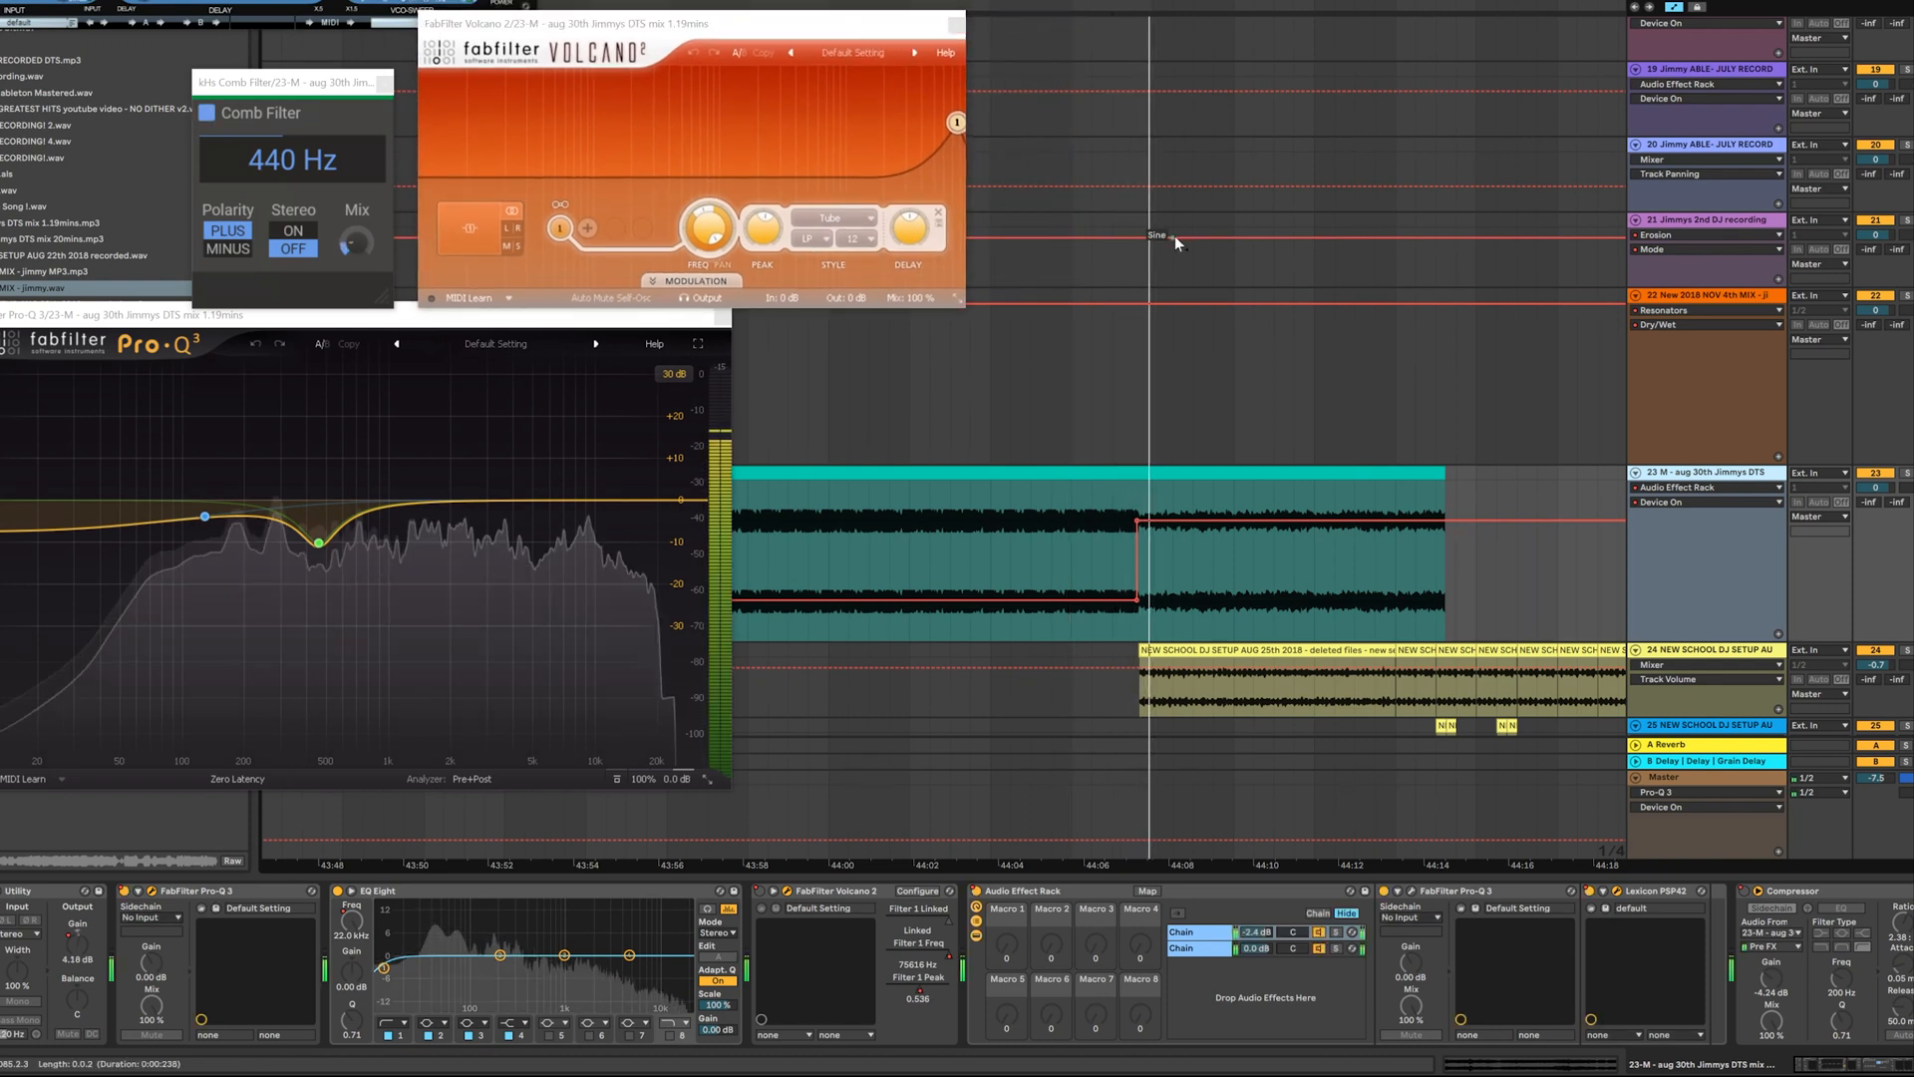
{"action": "left_click", "coordinate": [1175, 239]}
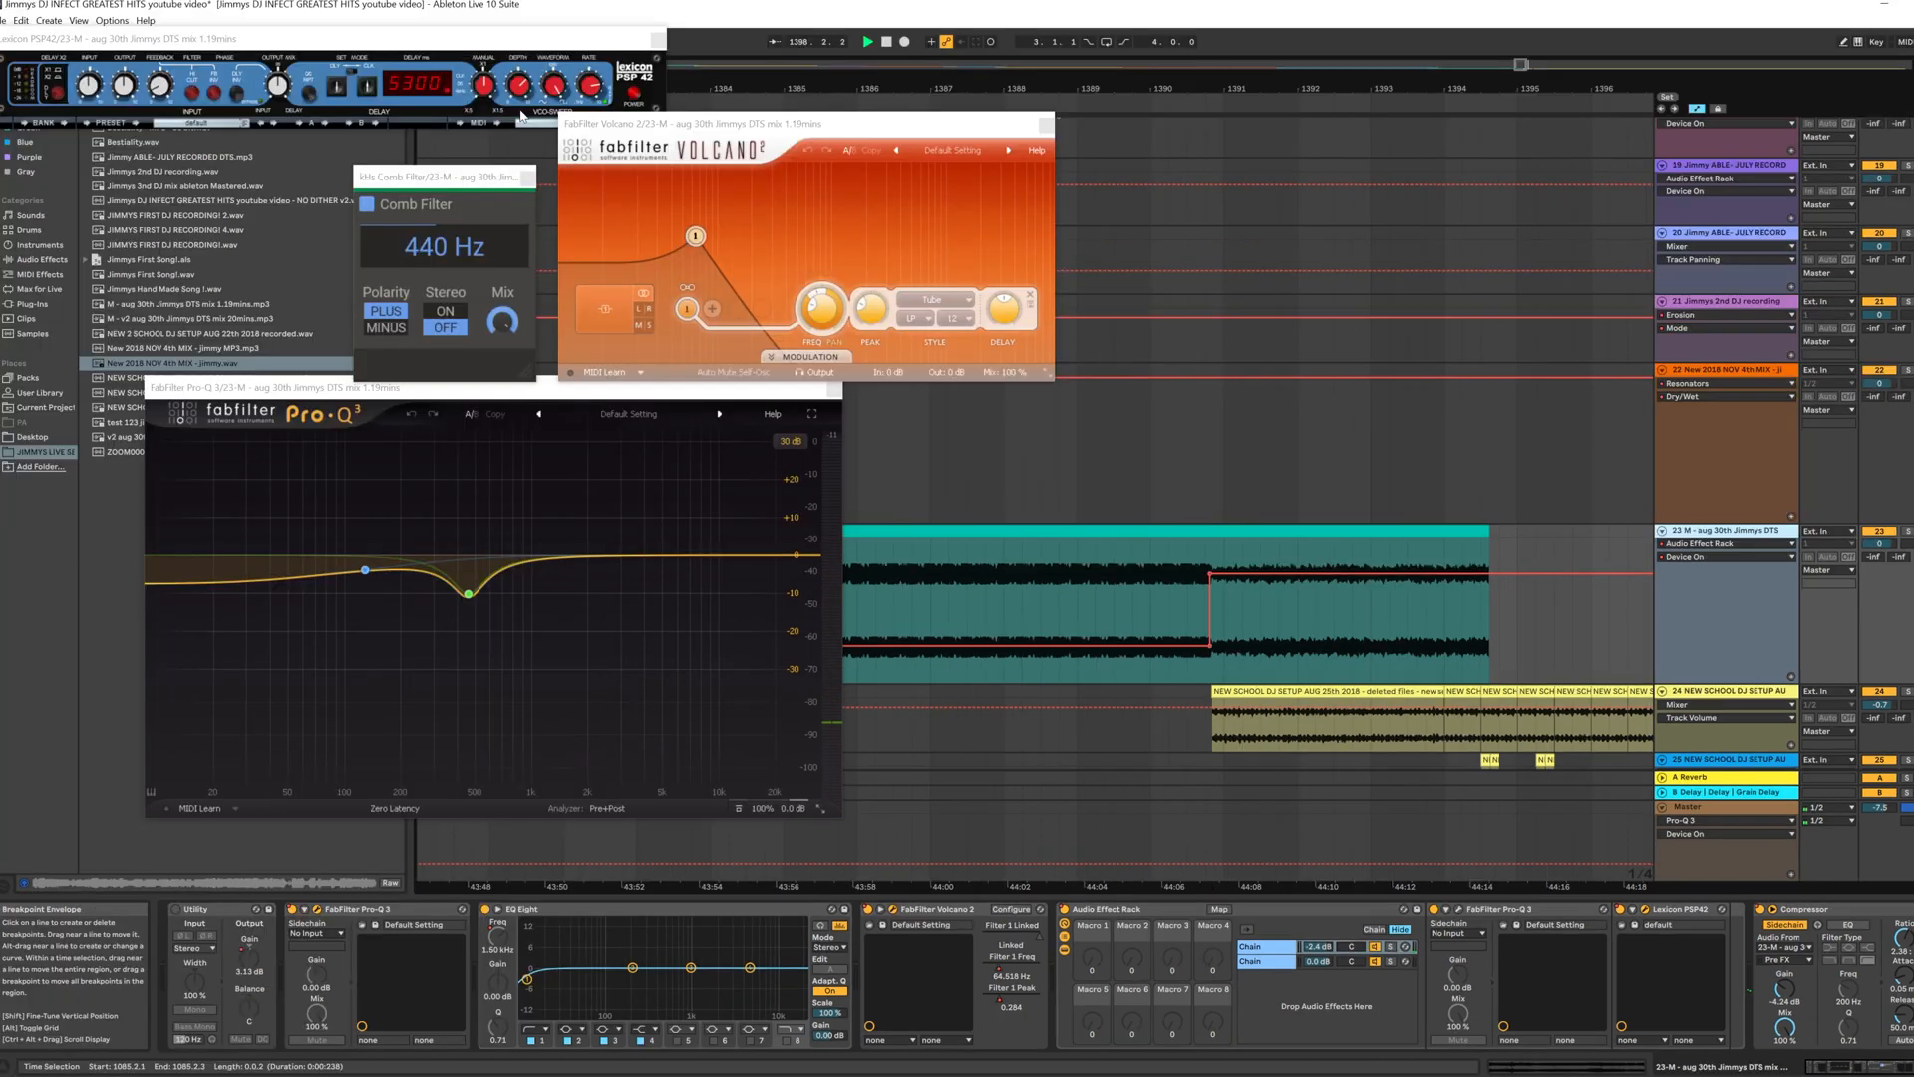
{"action": "left_click", "coordinate": [1143, 110]}
{"action": "scroll", "coordinate": [1326, 229], "scroll_direction": "up", "scroll_amount": 3}
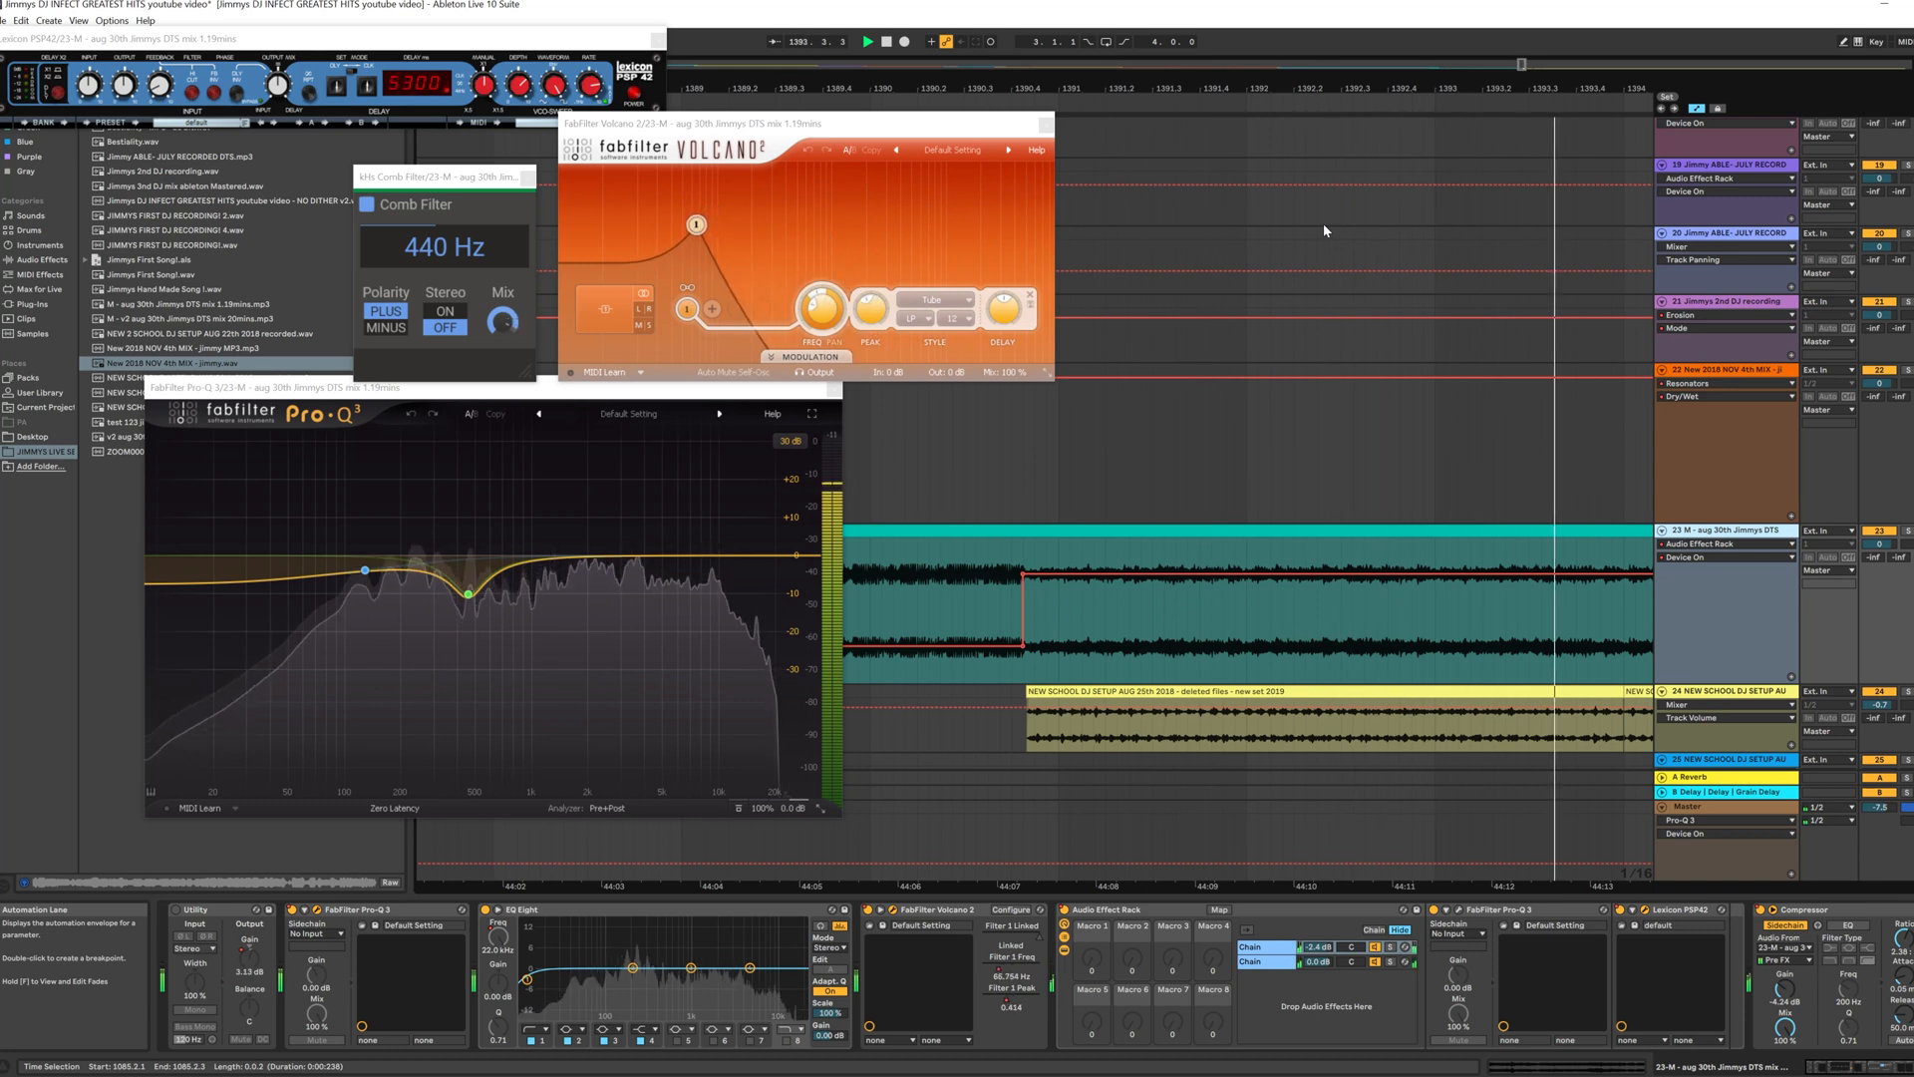
{"action": "mouse_move", "coordinate": [1376, 87]}
{"action": "left_mouse_down"}
{"action": "mouse_move", "coordinate": [1376, 60]}
{"action": "mouse_move", "coordinate": [1376, 89]}
{"action": "left_mouse_up"}
{"action": "scroll", "coordinate": [1519, 481], "scroll_direction": "down", "scroll_amount": 1}
{"action": "scroll", "coordinate": [1521, 475], "scroll_direction": "down", "scroll_amount": 4}
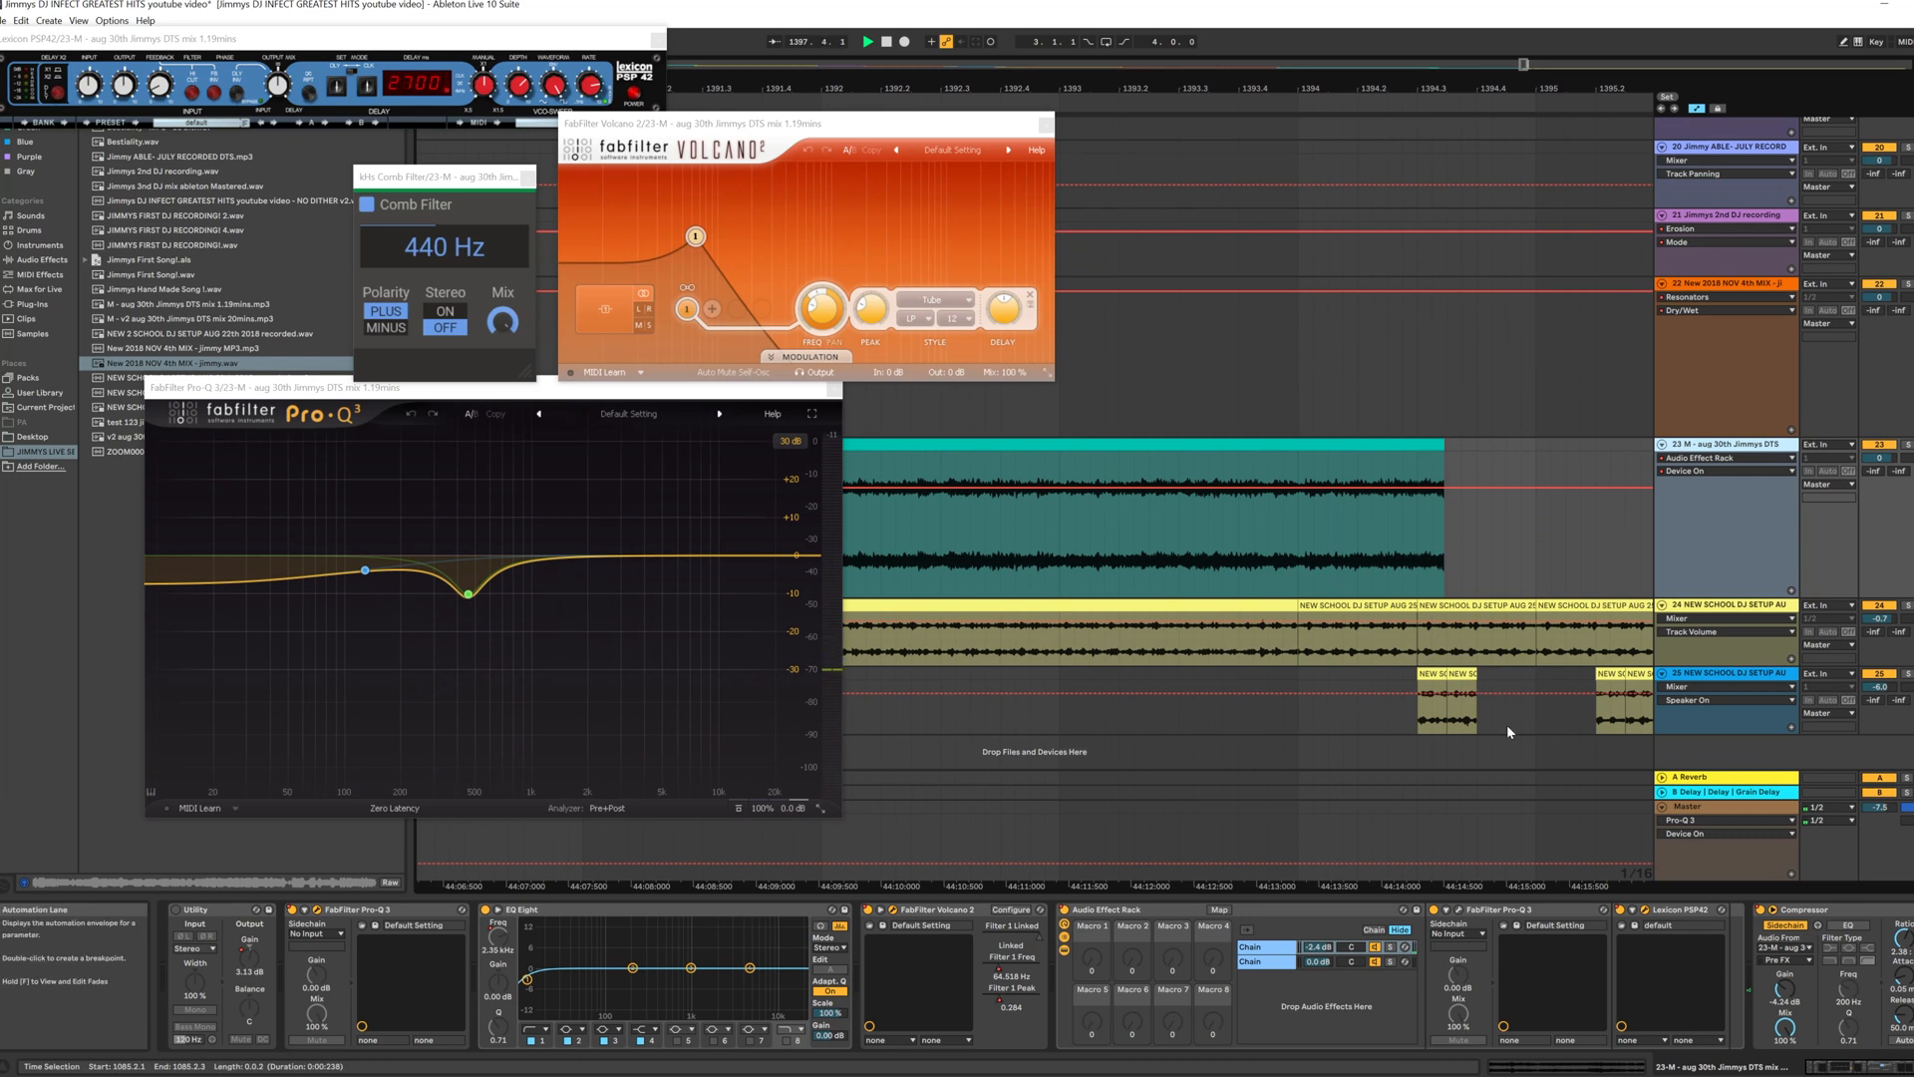
Step: Select track 25 and open its kHs Chorus, kHs Comb Filter and first FabFilter Volcano 2, arranging the plug-in windows clear of the clips
{"action": "left_click", "coordinate": [1702, 676]}
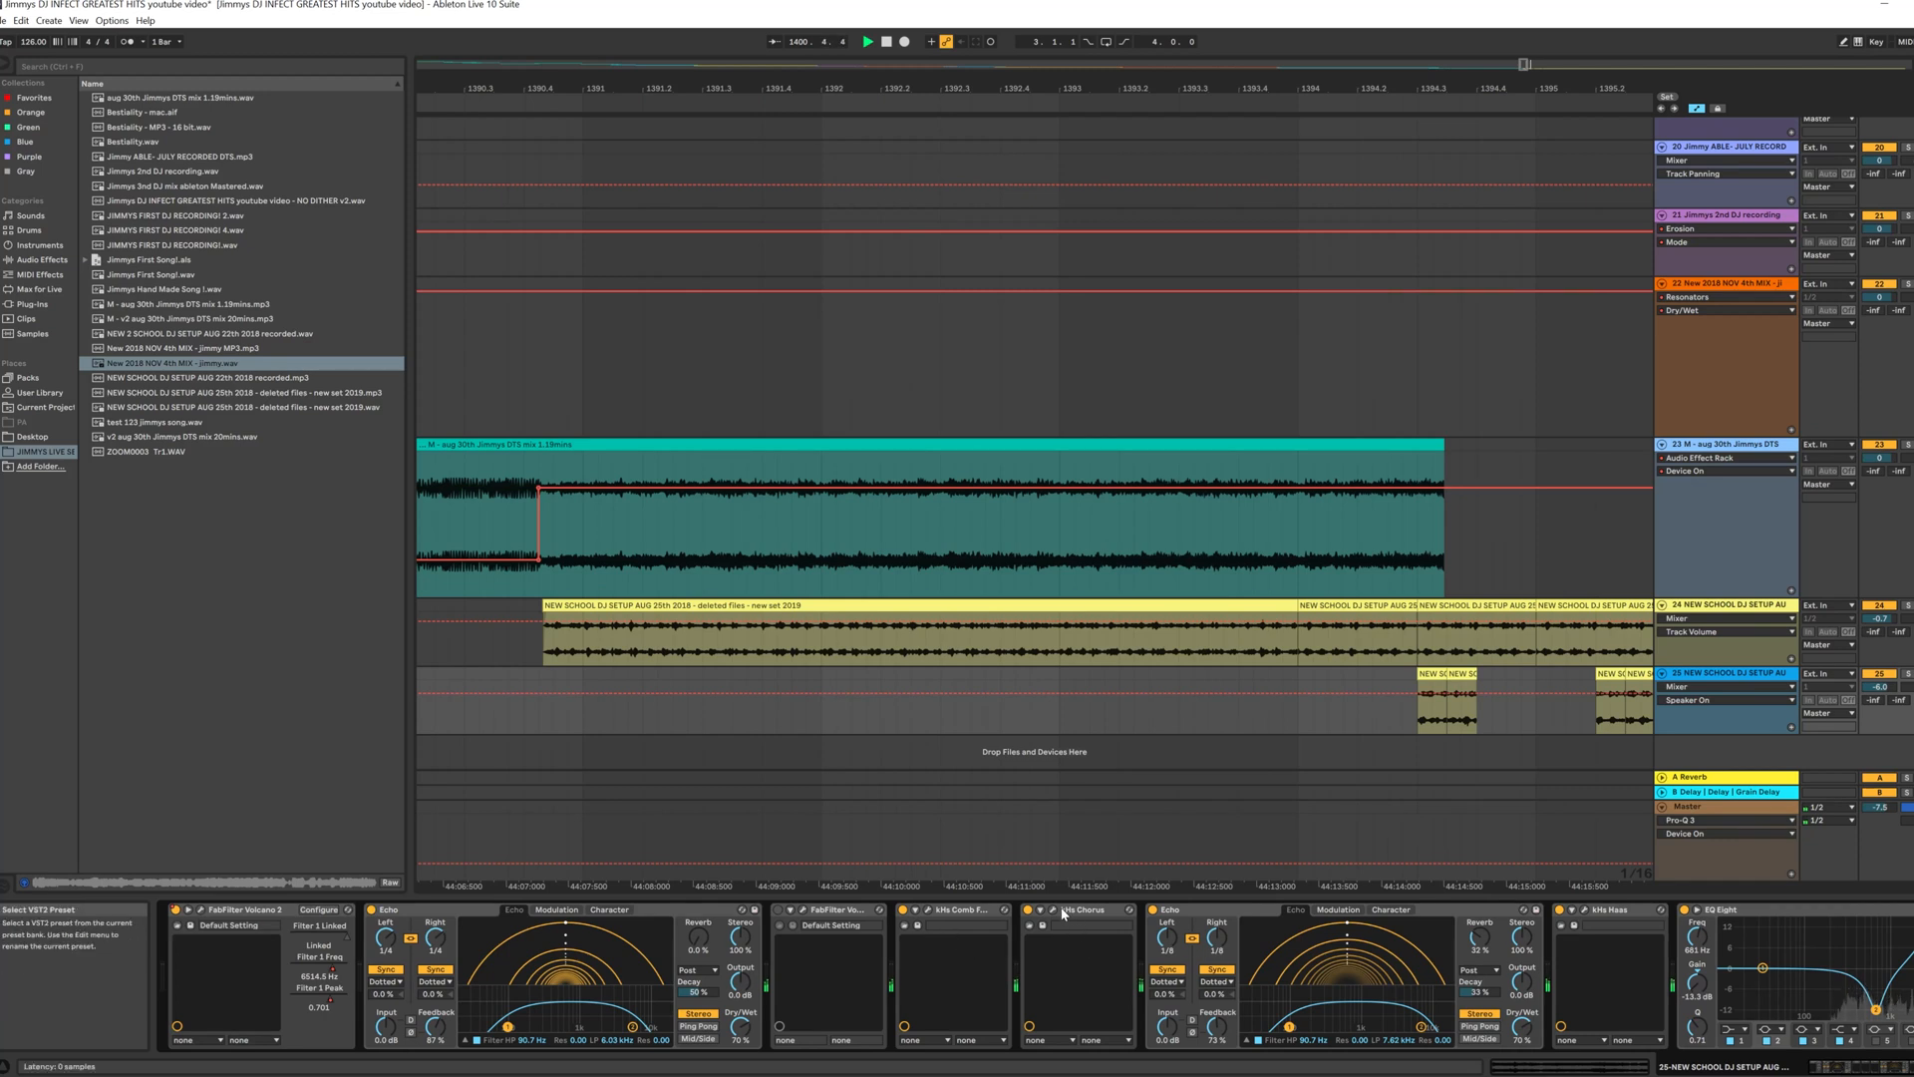
{"action": "left_click", "coordinate": [929, 912]}
{"action": "left_click", "coordinate": [932, 915]}
{"action": "left_click_drag", "start_coordinate": [353, 241], "coordinate": [150, 112]}
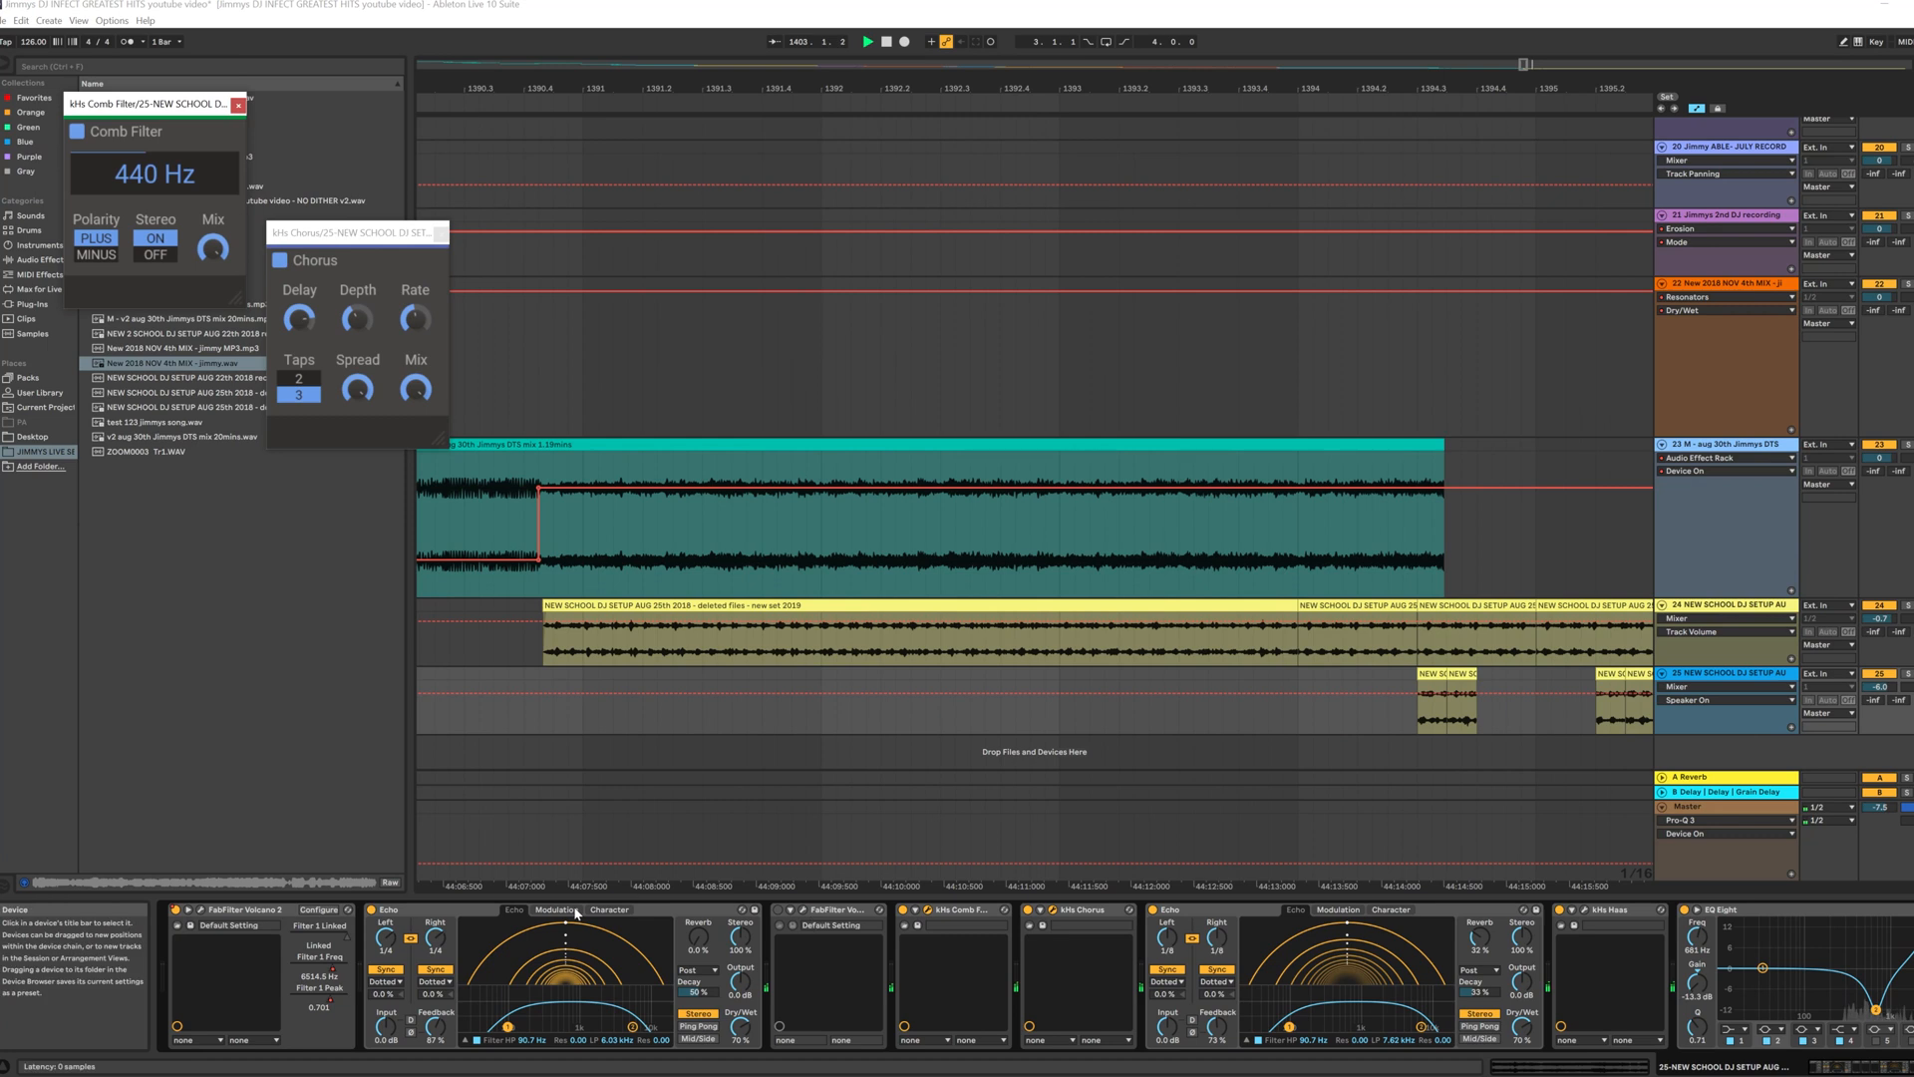
{"action": "left_click", "coordinate": [201, 910]}
{"action": "left_click_drag", "start_coordinate": [682, 92], "coordinate": [331, 445]}
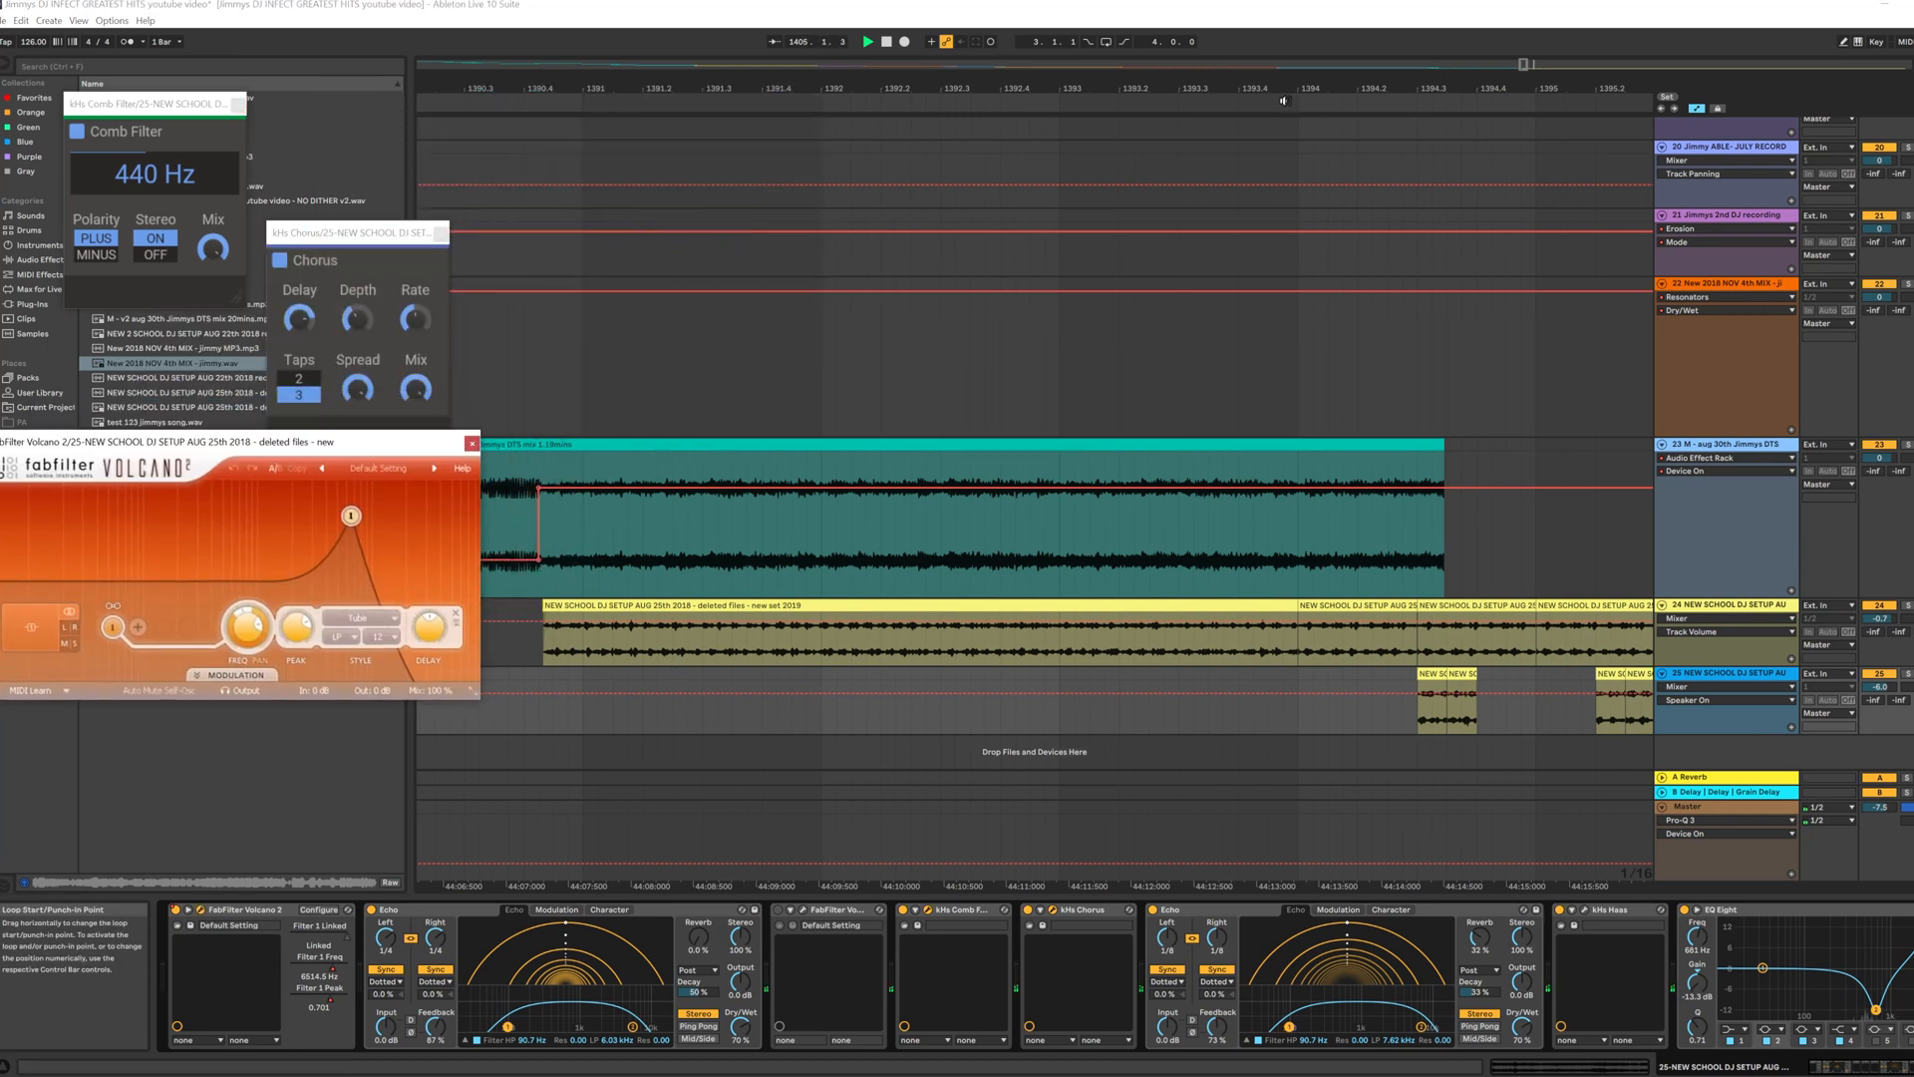
Step: Audition the transition with tracks 23 and 24 soloed separately, replaying from around bar 1395 at track 25's short clips
{"action": "left_click_drag", "start_coordinate": [1434, 87], "coordinate": [1167, 69]}
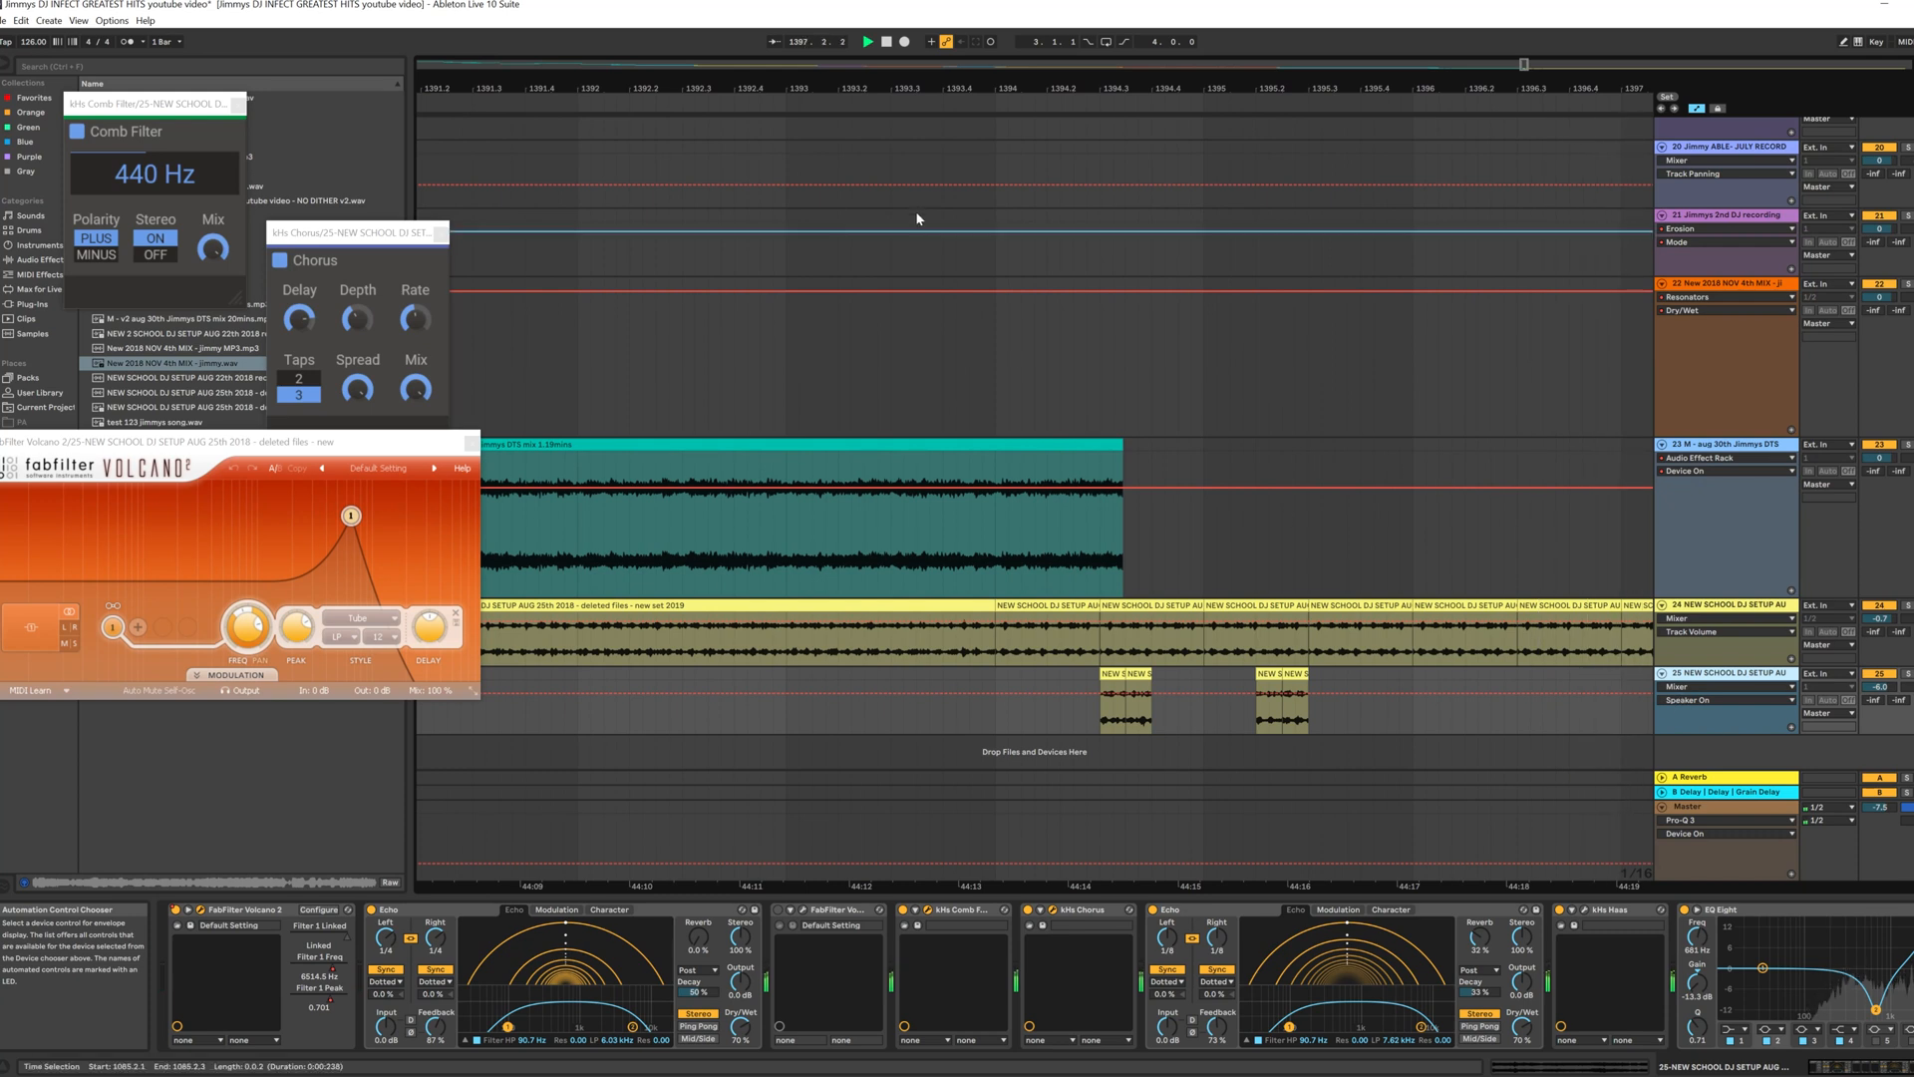
{"action": "left_click", "coordinate": [1182, 571]}
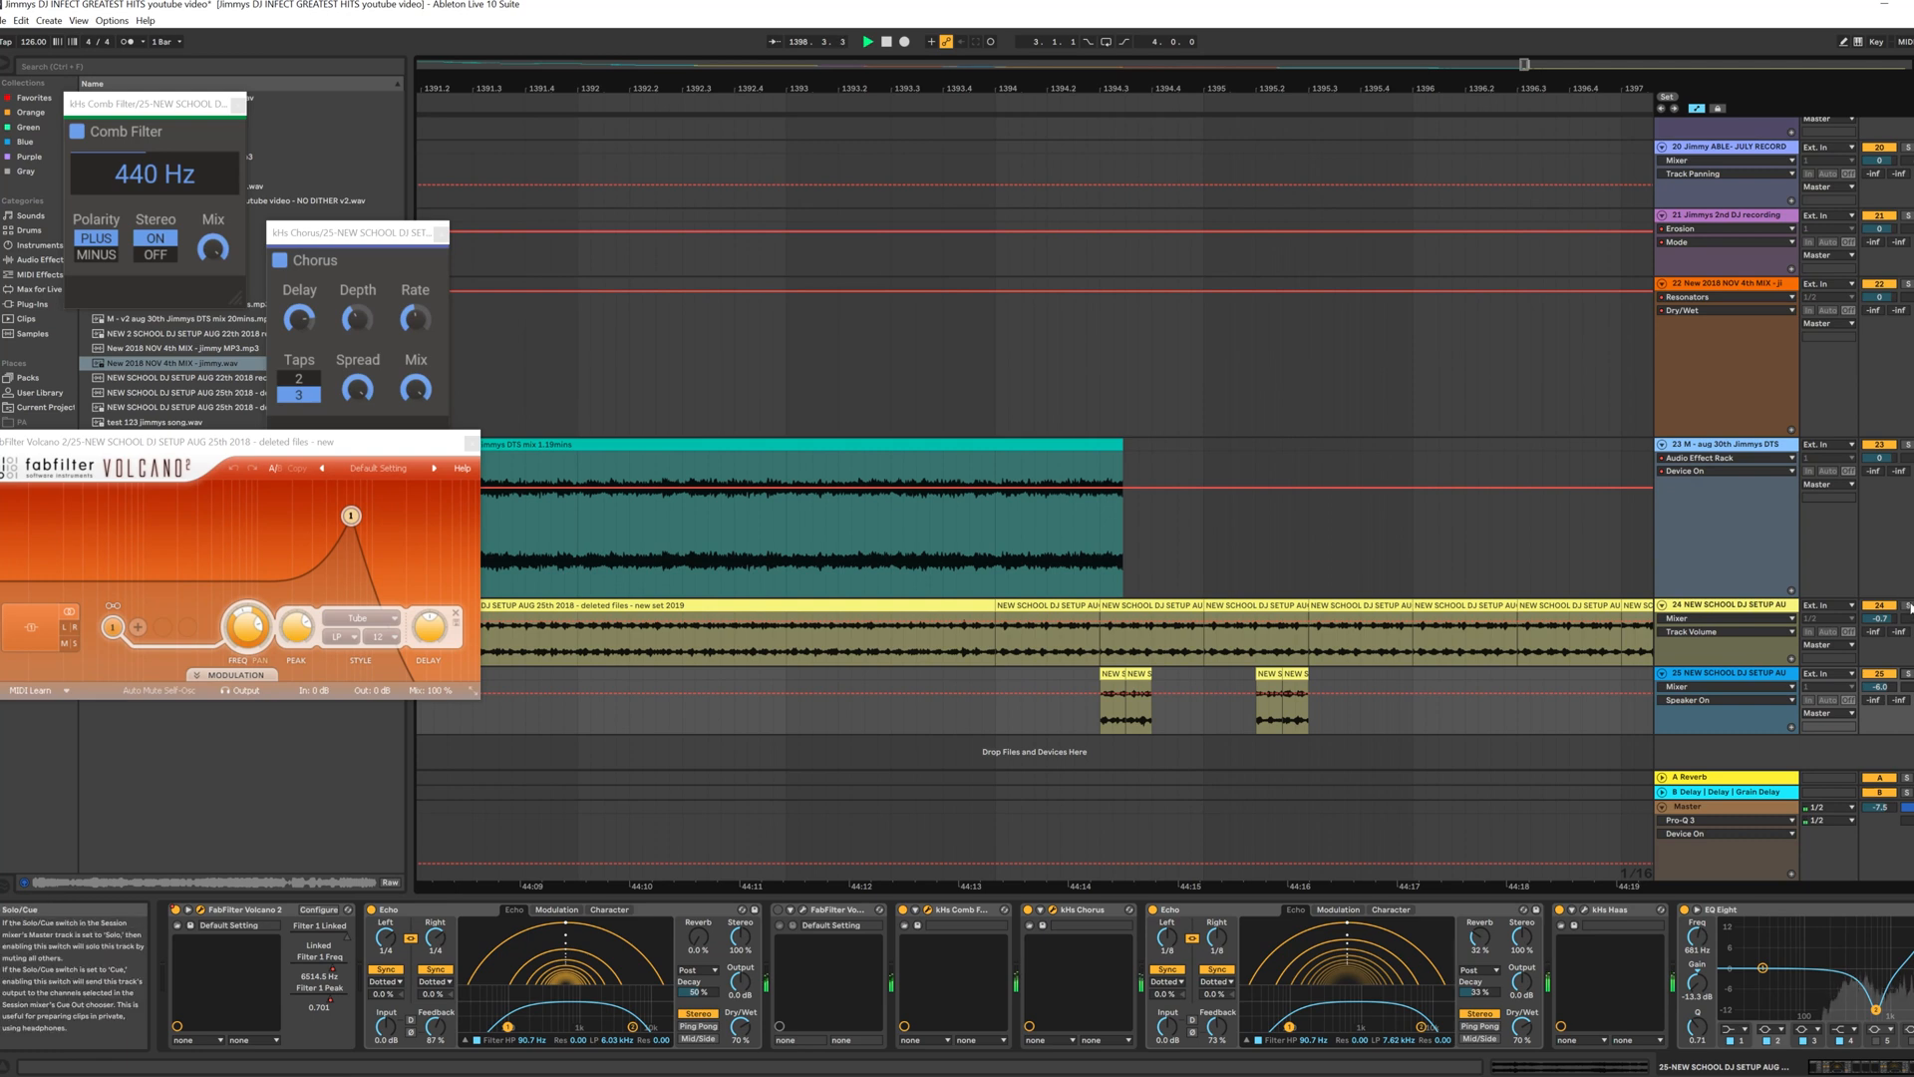
{"action": "left_click_drag", "start_coordinate": [807, 92], "coordinate": [1386, 256]}
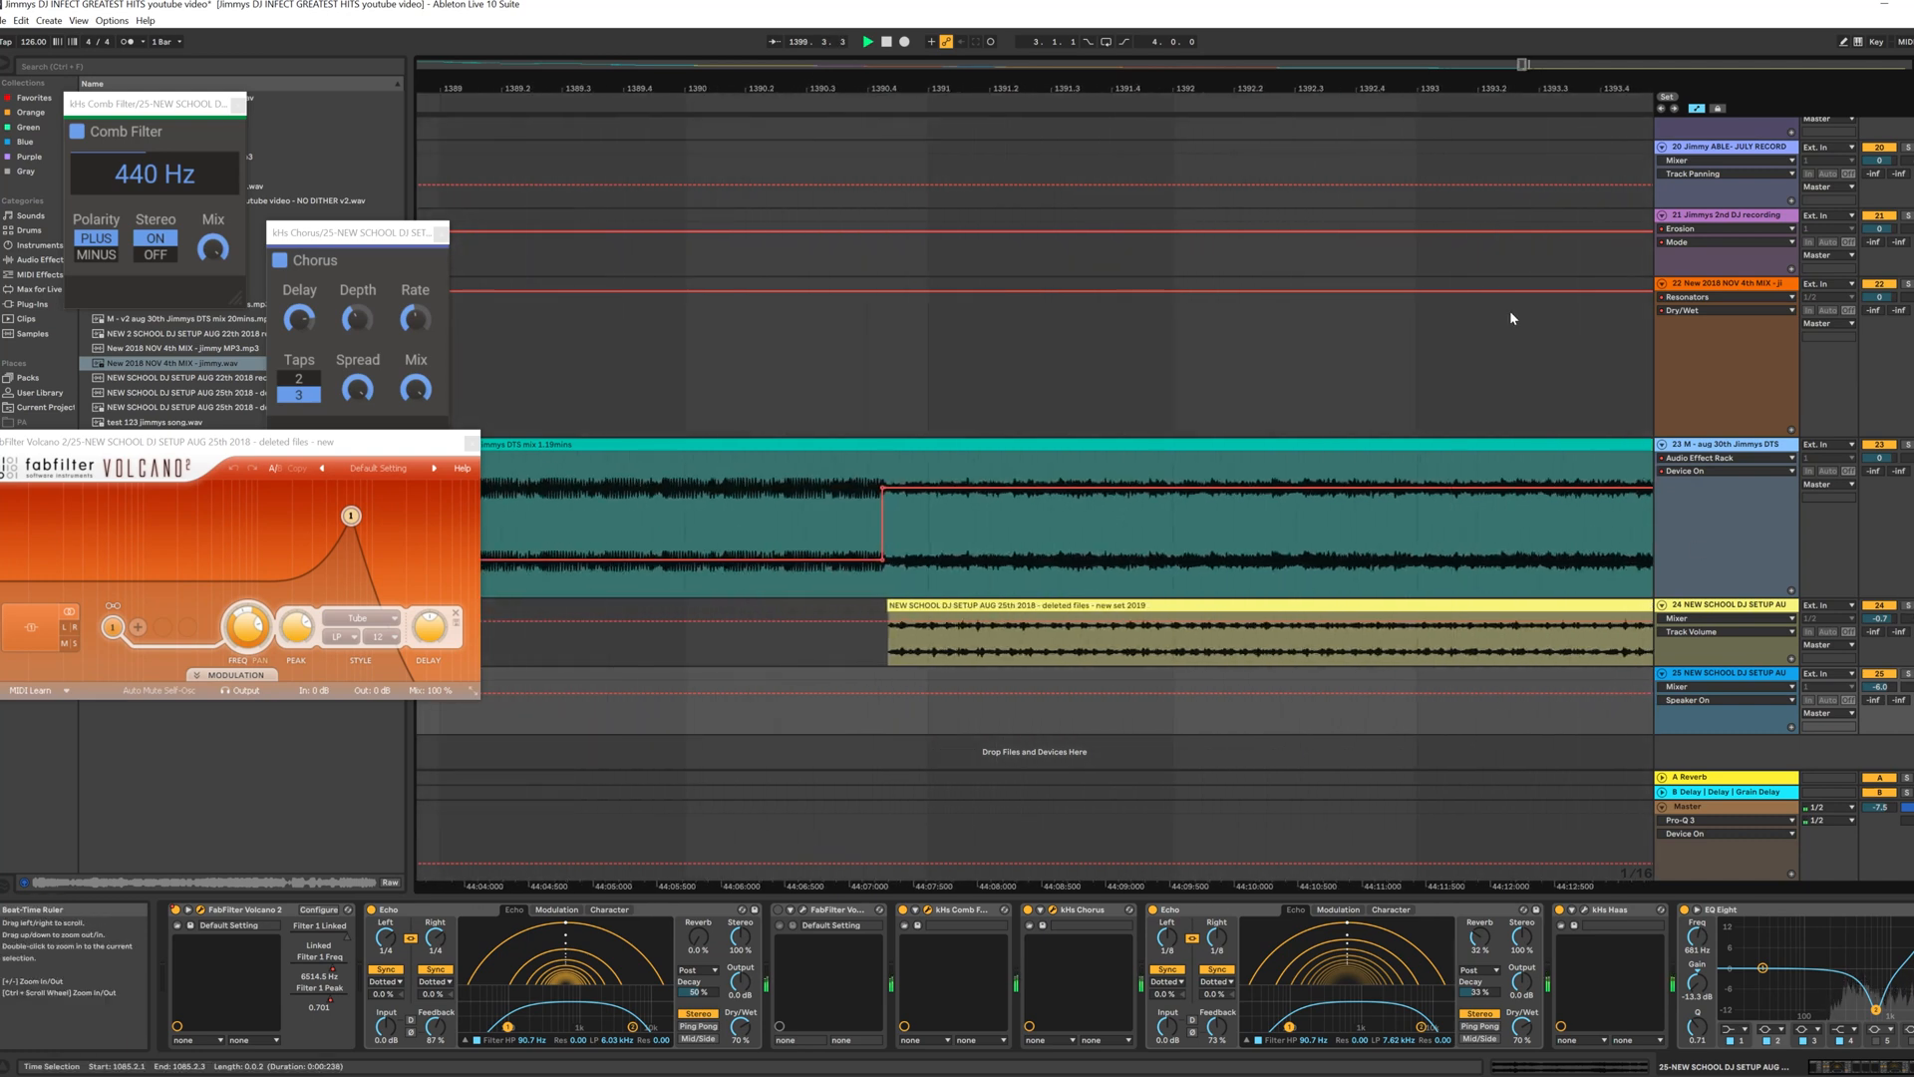
{"action": "left_click", "coordinate": [1908, 449]}
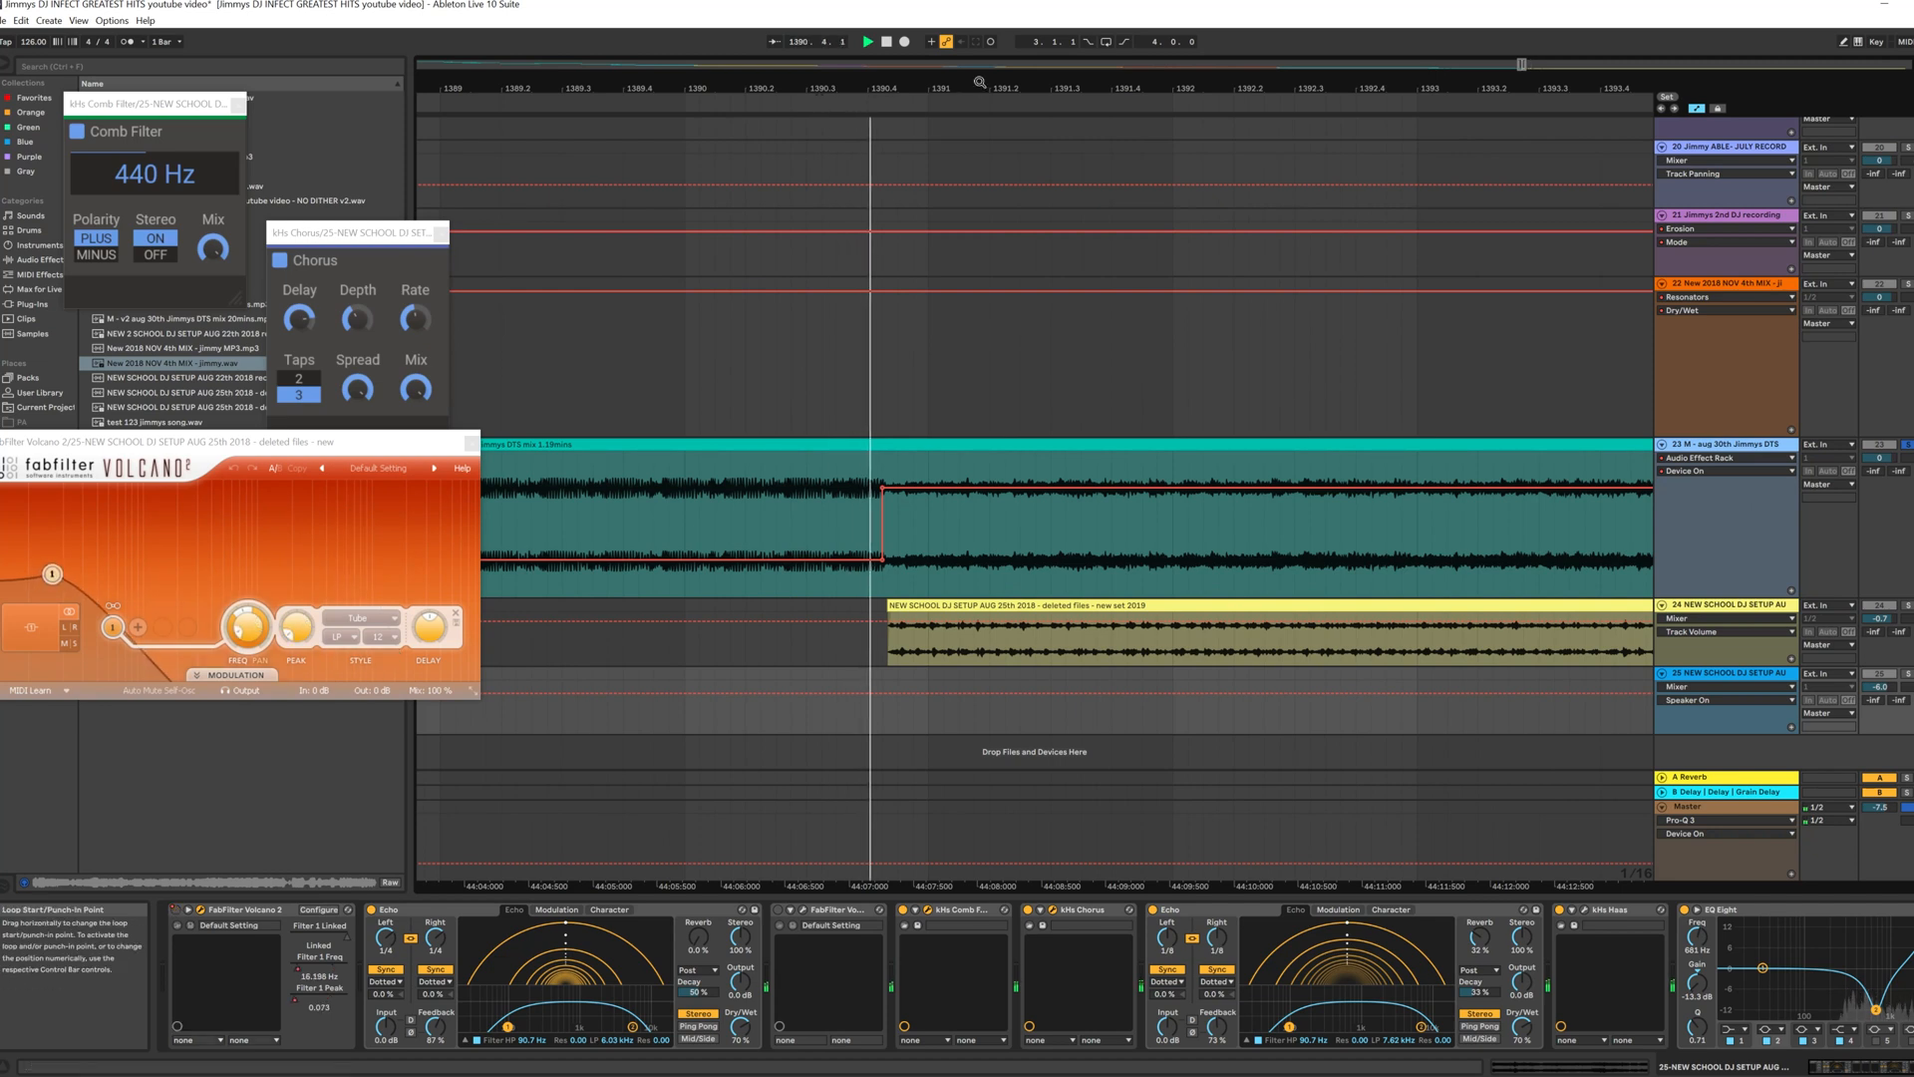
{"action": "left_click_drag", "start_coordinate": [814, 100], "coordinate": [933, 50]}
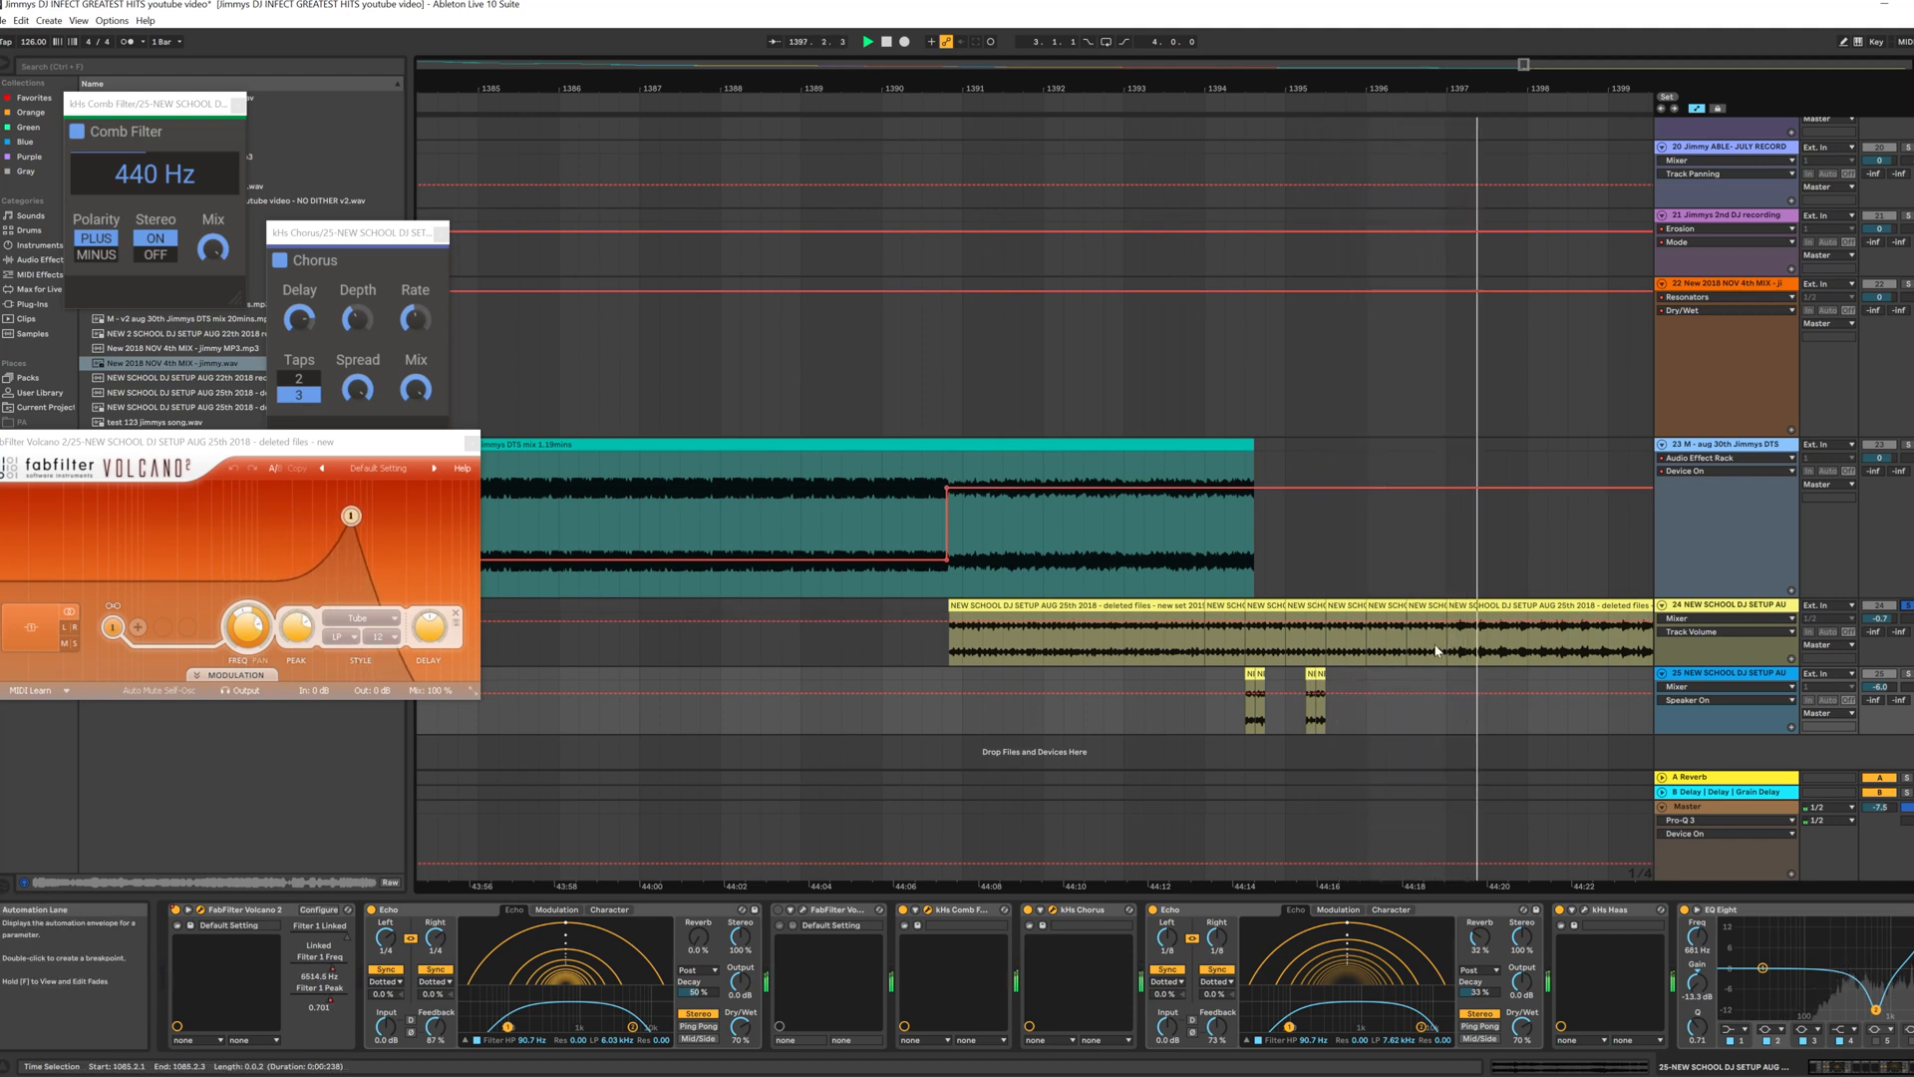
{"action": "left_click", "coordinate": [1308, 104]}
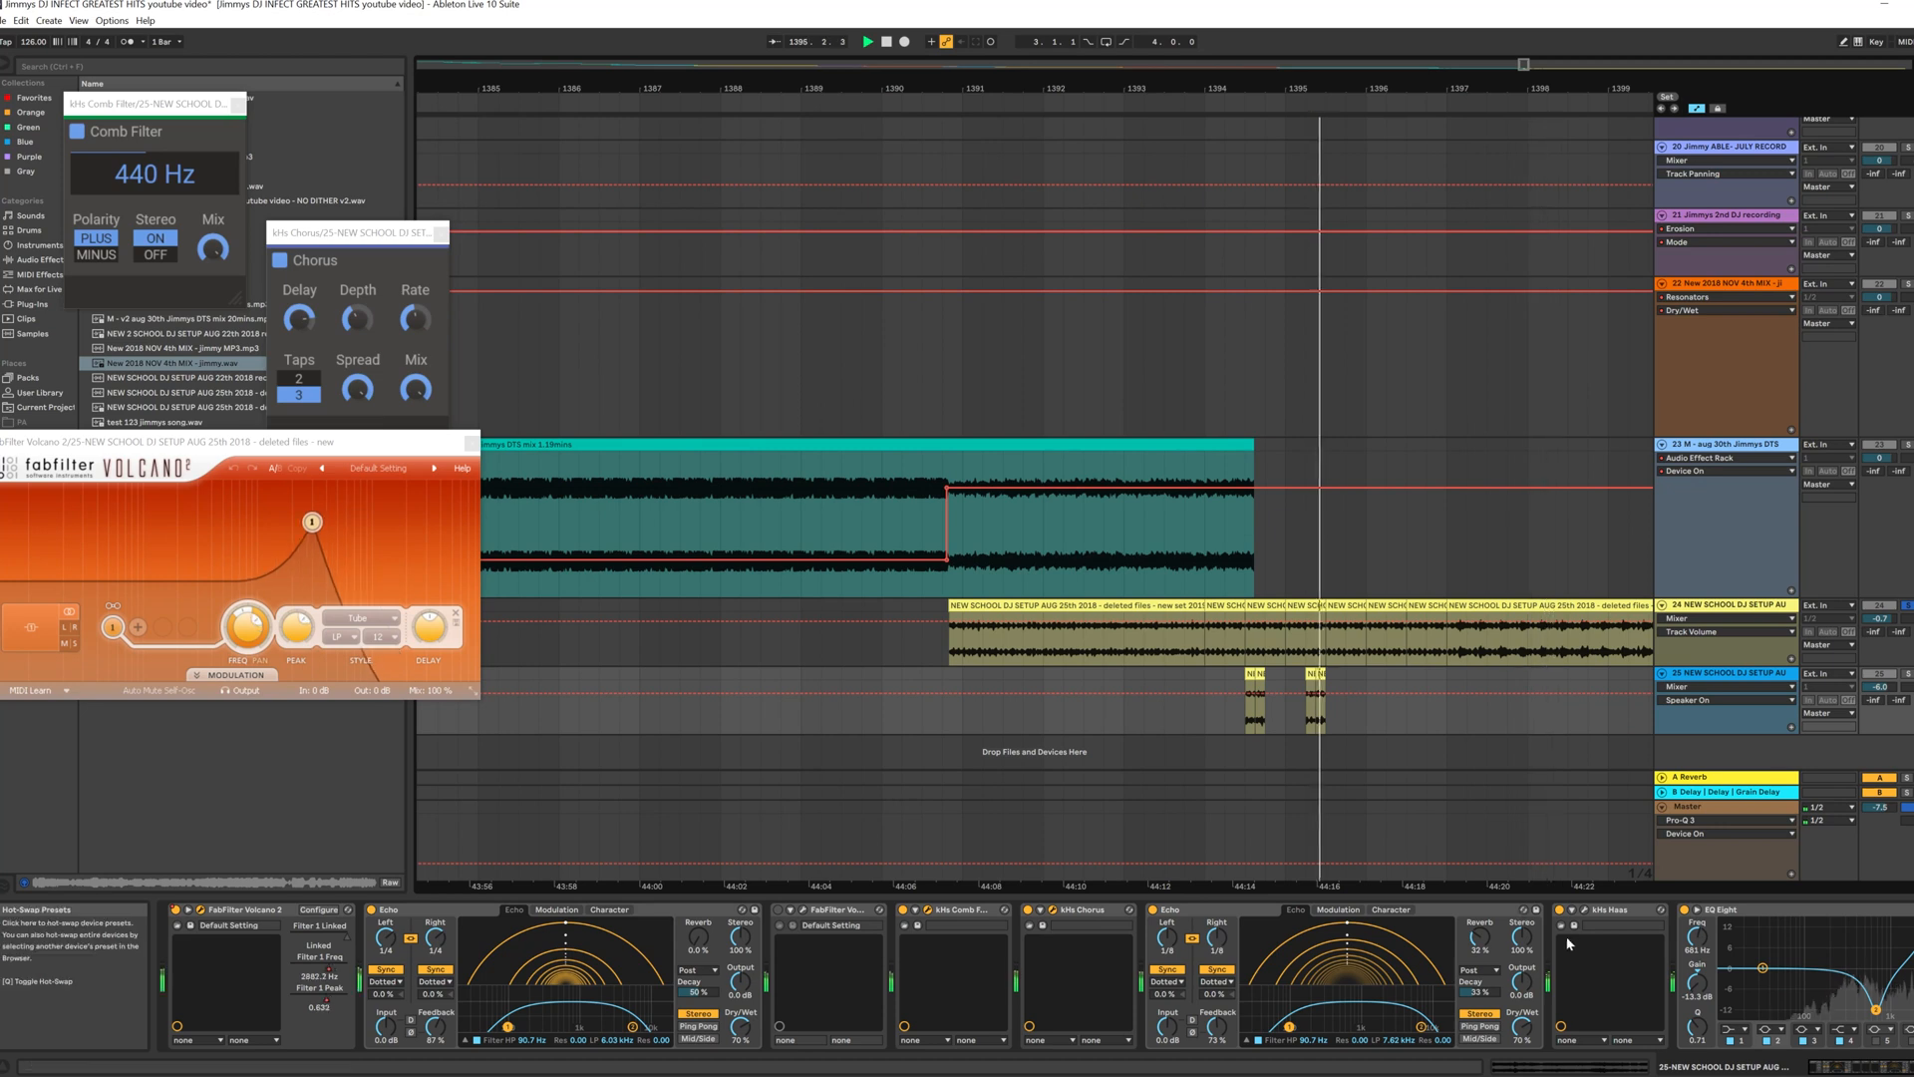
Step: Select track 24 and inspect the second and first chains of its last Audio Effect Rack
{"action": "left_click", "coordinate": [1720, 606]}
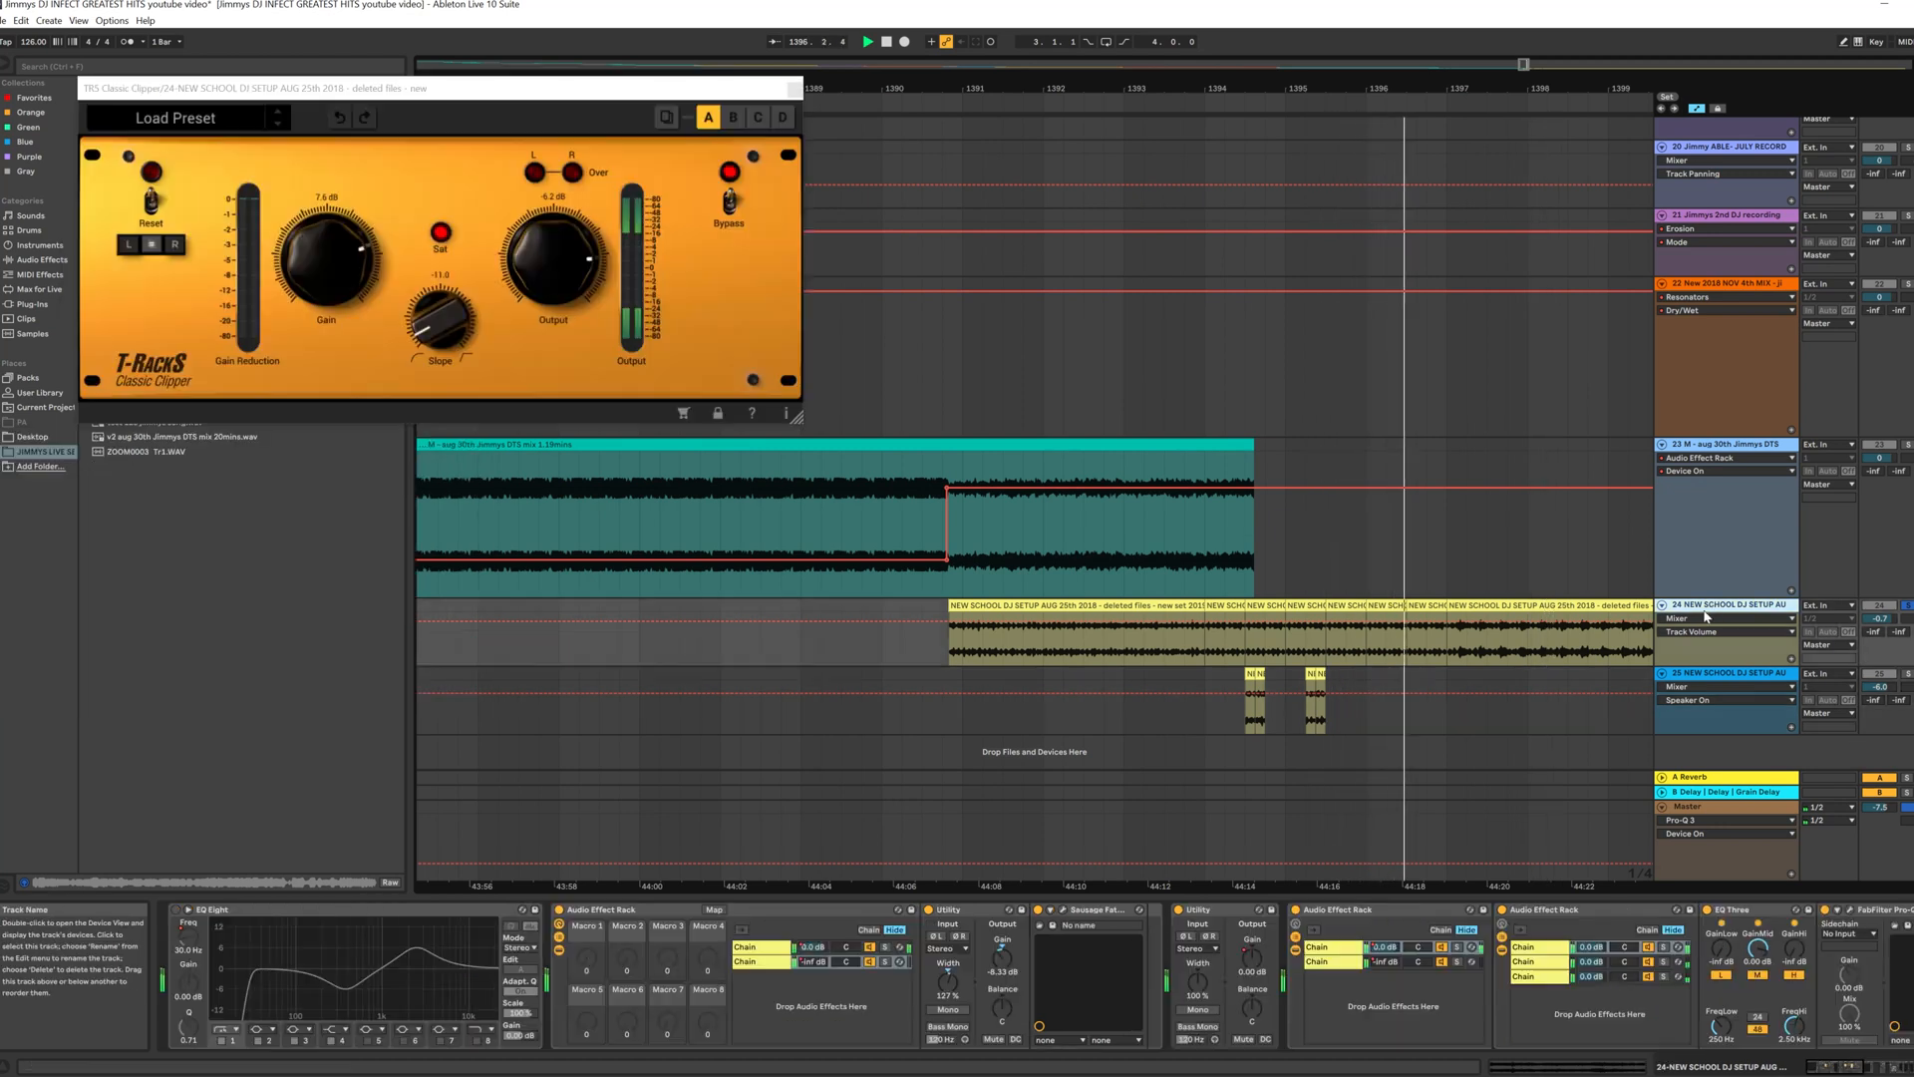
{"action": "left_click_drag", "start_coordinate": [1856, 1067], "coordinate": [1907, 1071]}
{"action": "left_click", "coordinate": [1234, 964]}
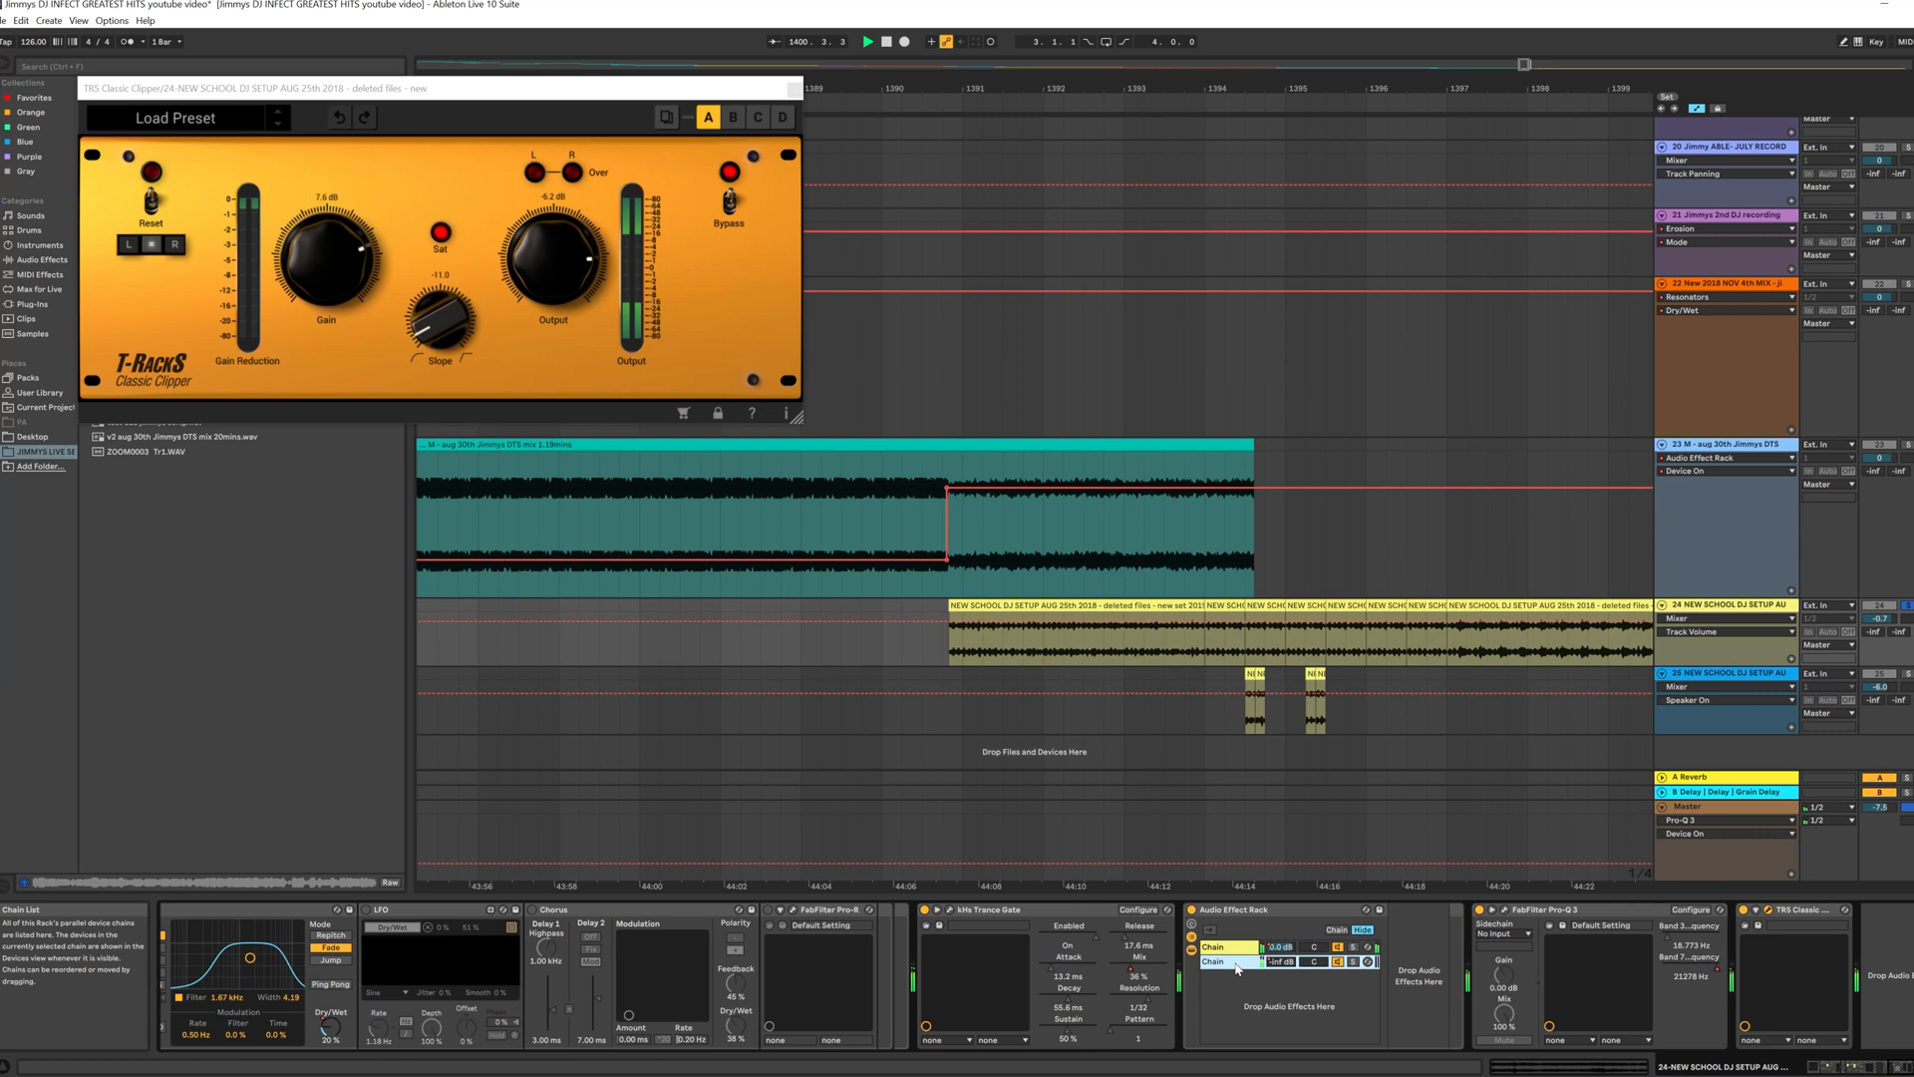
{"action": "left_click", "coordinate": [1242, 950]}
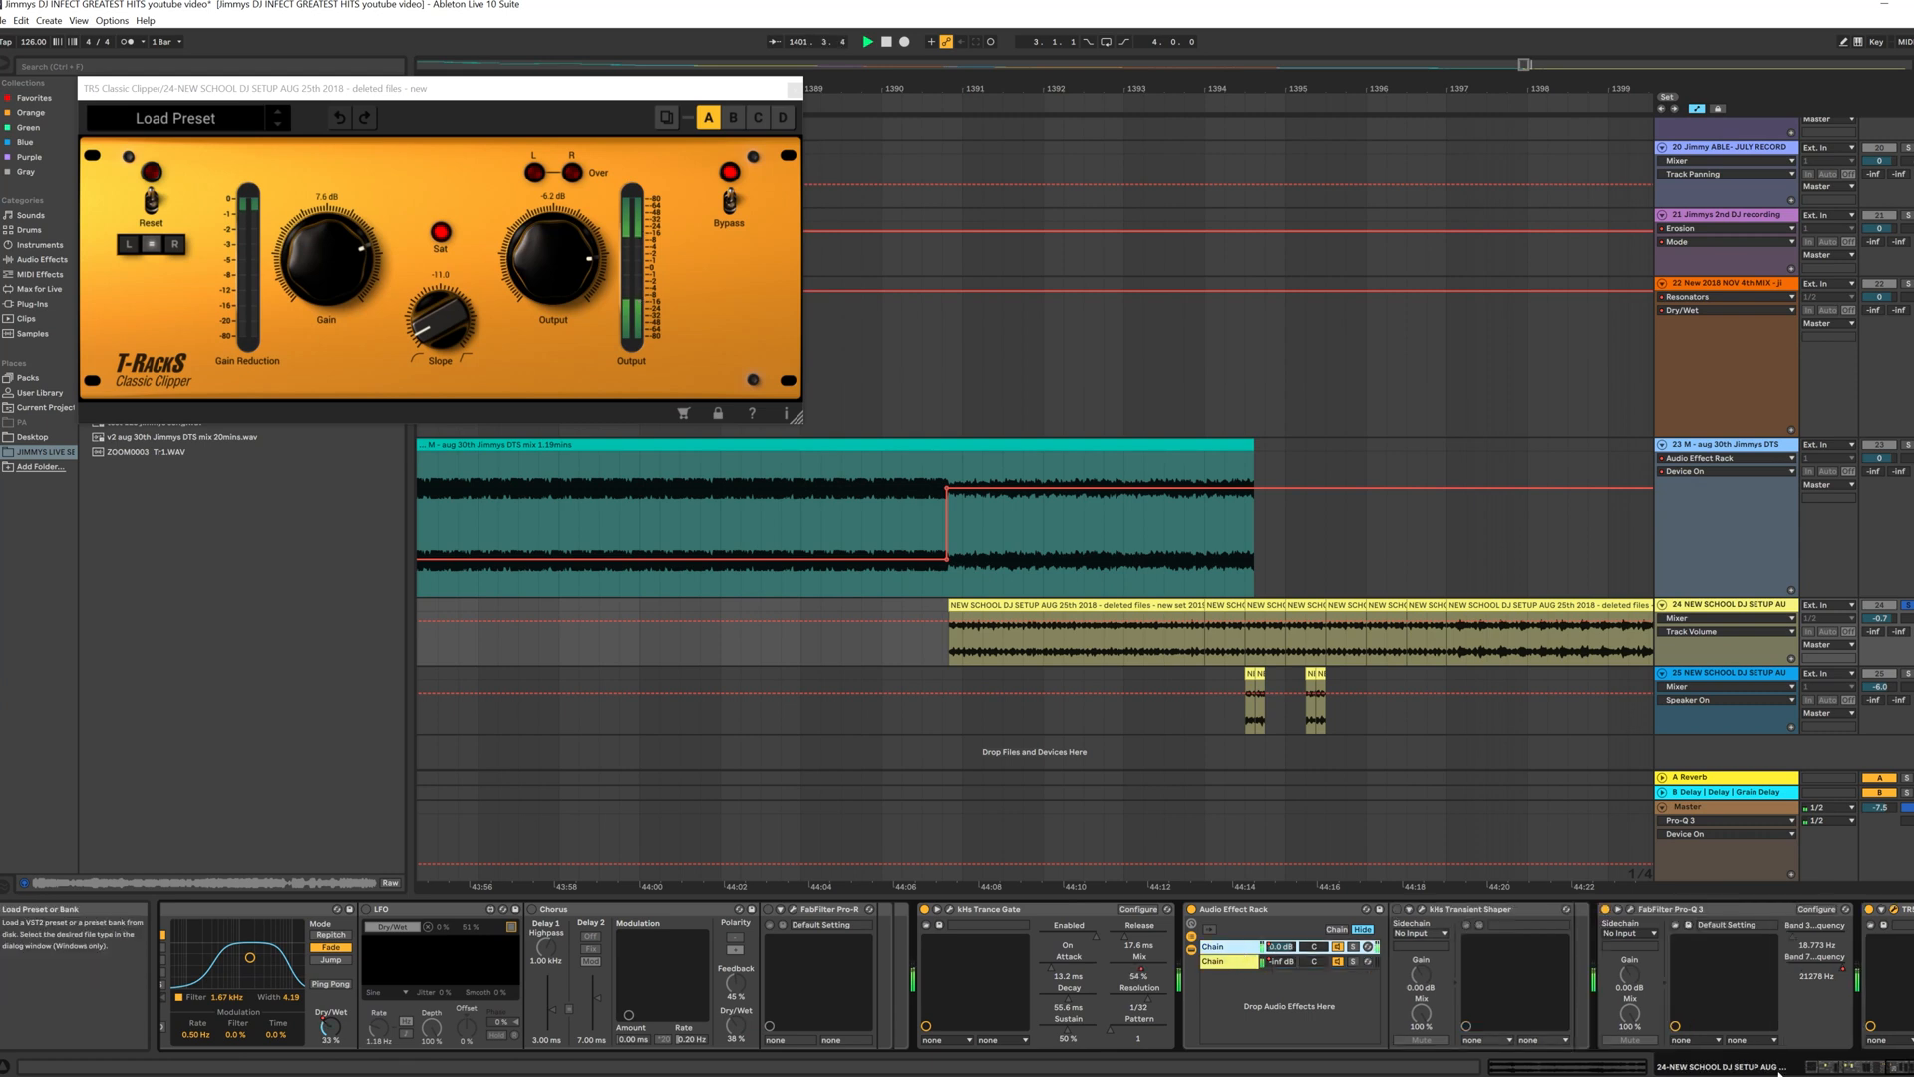
{"action": "mouse_move", "coordinate": [1860, 1072]}
{"action": "left_mouse_down"}
{"action": "mouse_move", "coordinate": [1908, 1071]}
{"action": "mouse_move", "coordinate": [1866, 1072]}
{"action": "left_mouse_up"}
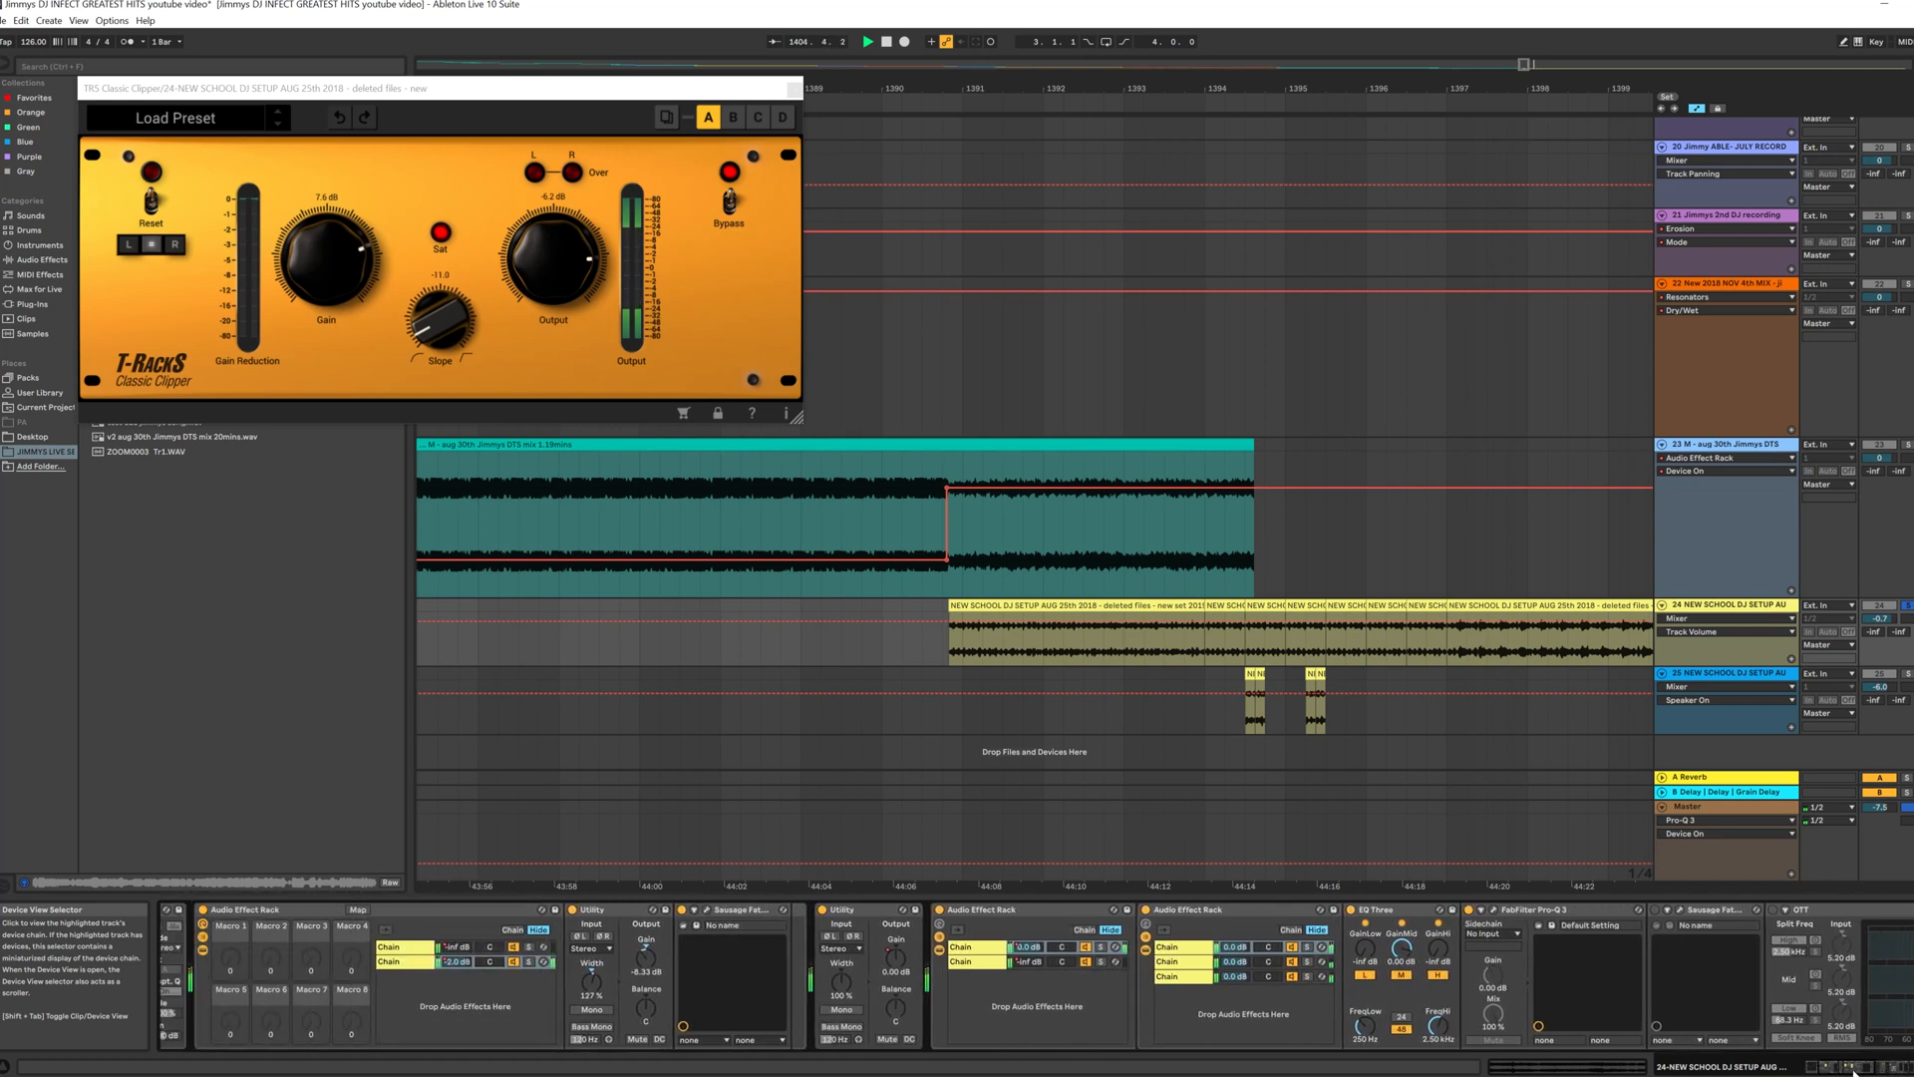
Step: Compare the three chains of track 24's nested rack, and inspect the second chain of the rack containing it
{"action": "left_click", "coordinate": [1189, 964]}
{"action": "left_click", "coordinate": [1184, 978]}
{"action": "left_click", "coordinate": [1183, 963]}
{"action": "left_click", "coordinate": [1180, 949]}
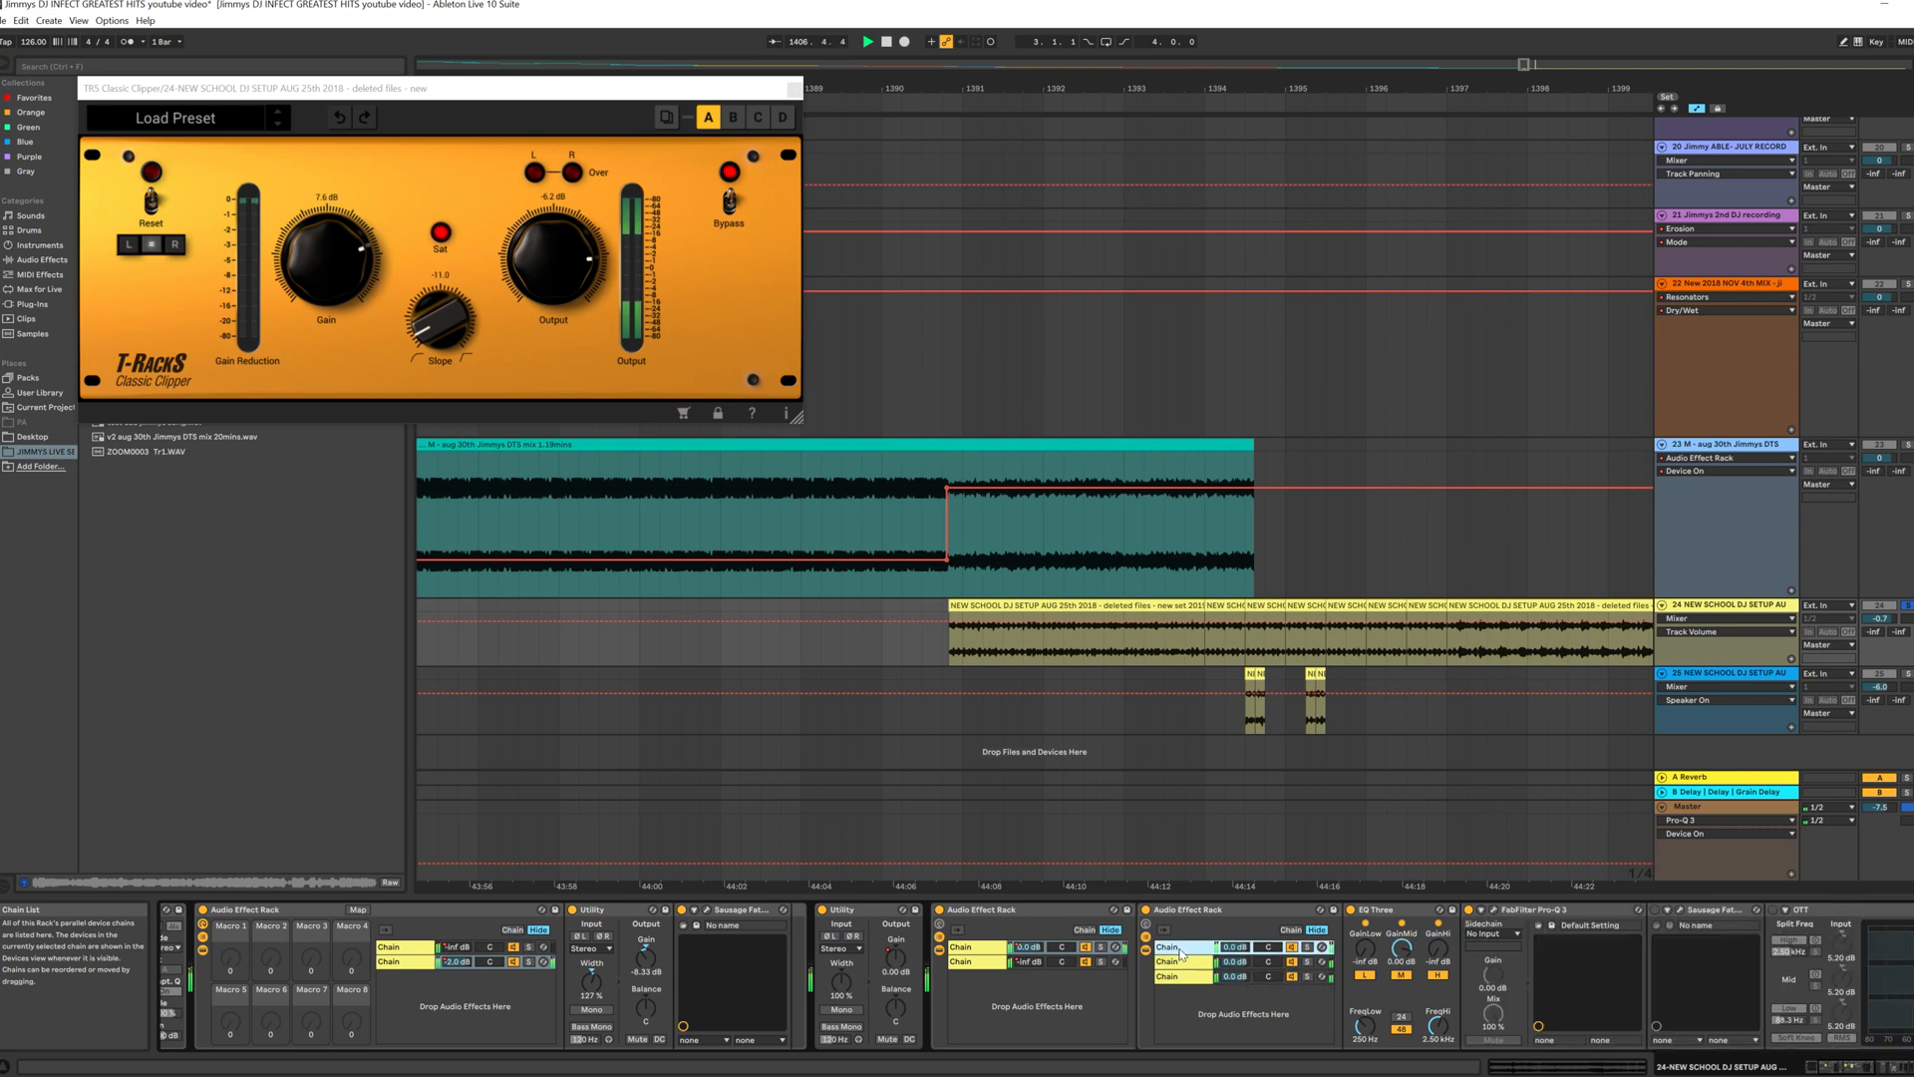
{"action": "left_click", "coordinate": [972, 963]}
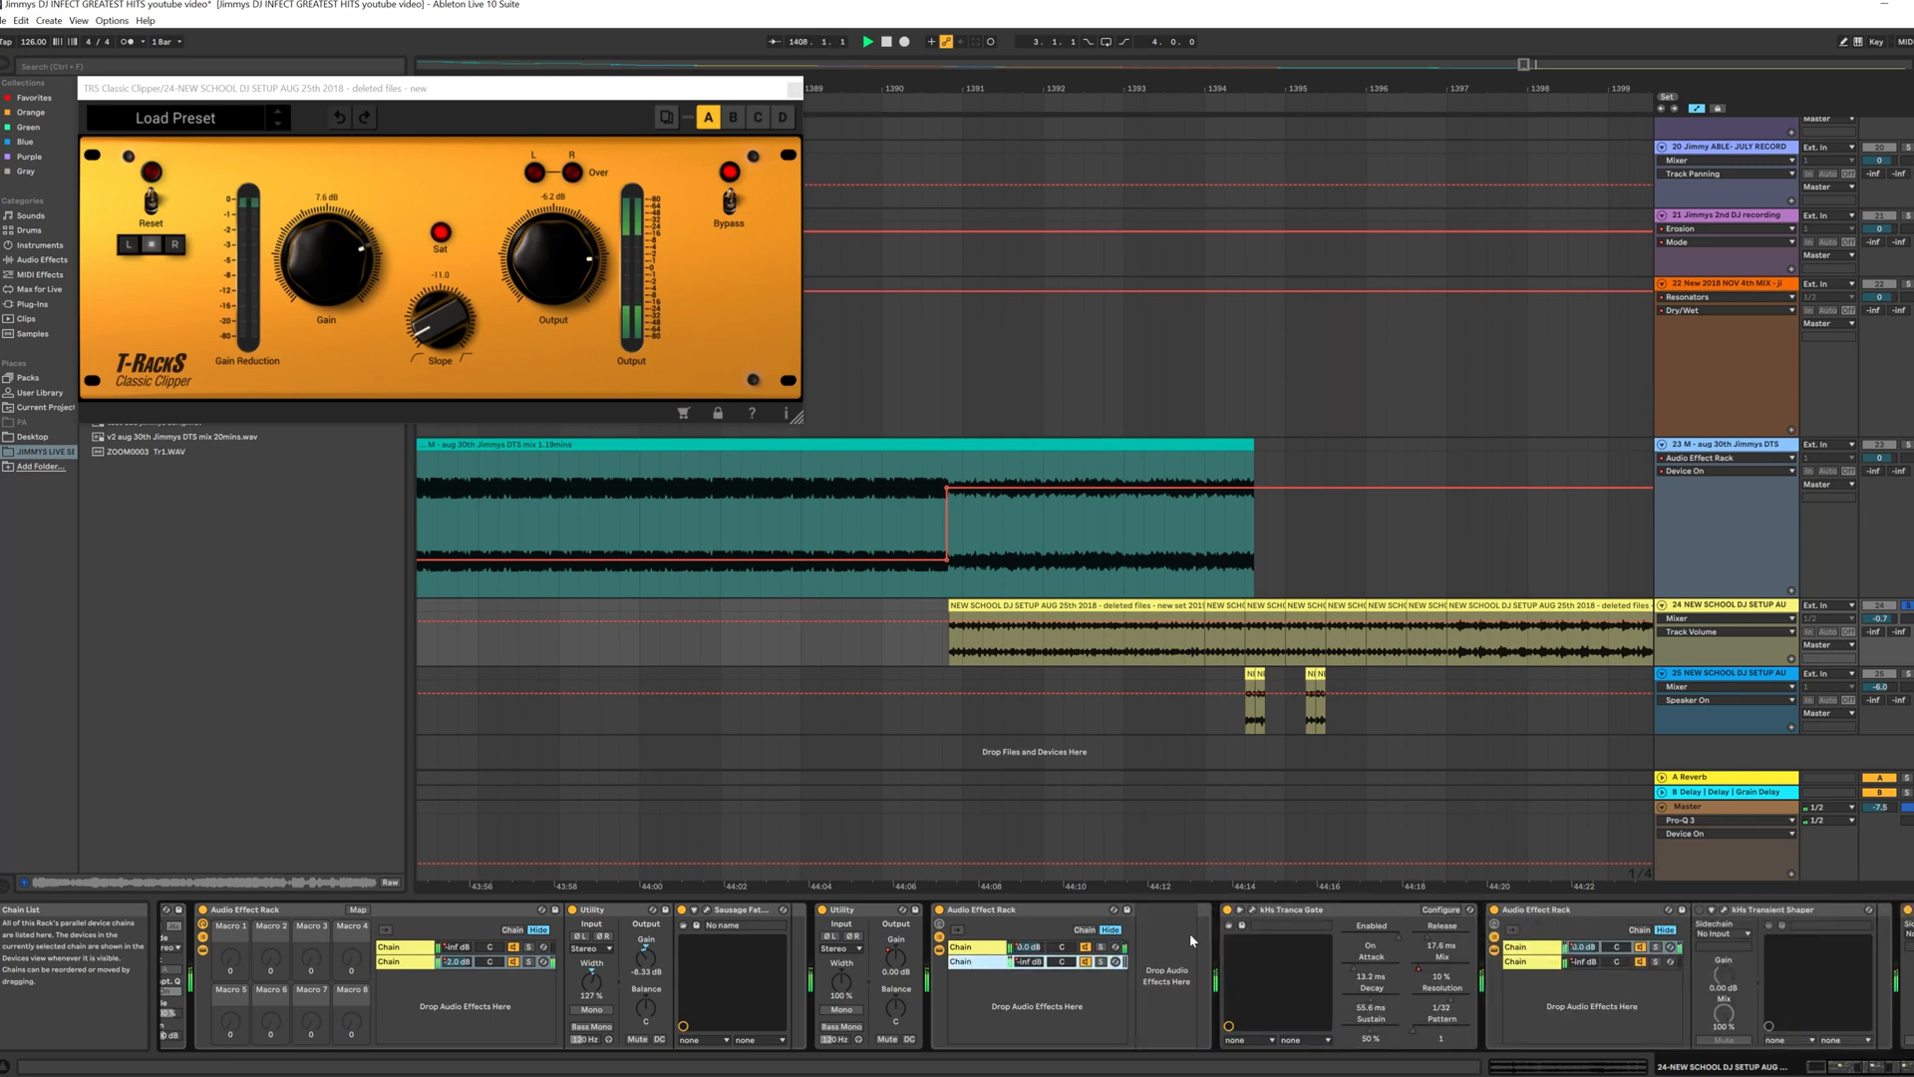
{"action": "left_click_drag", "start_coordinate": [1868, 1069], "coordinate": [1860, 1070]}
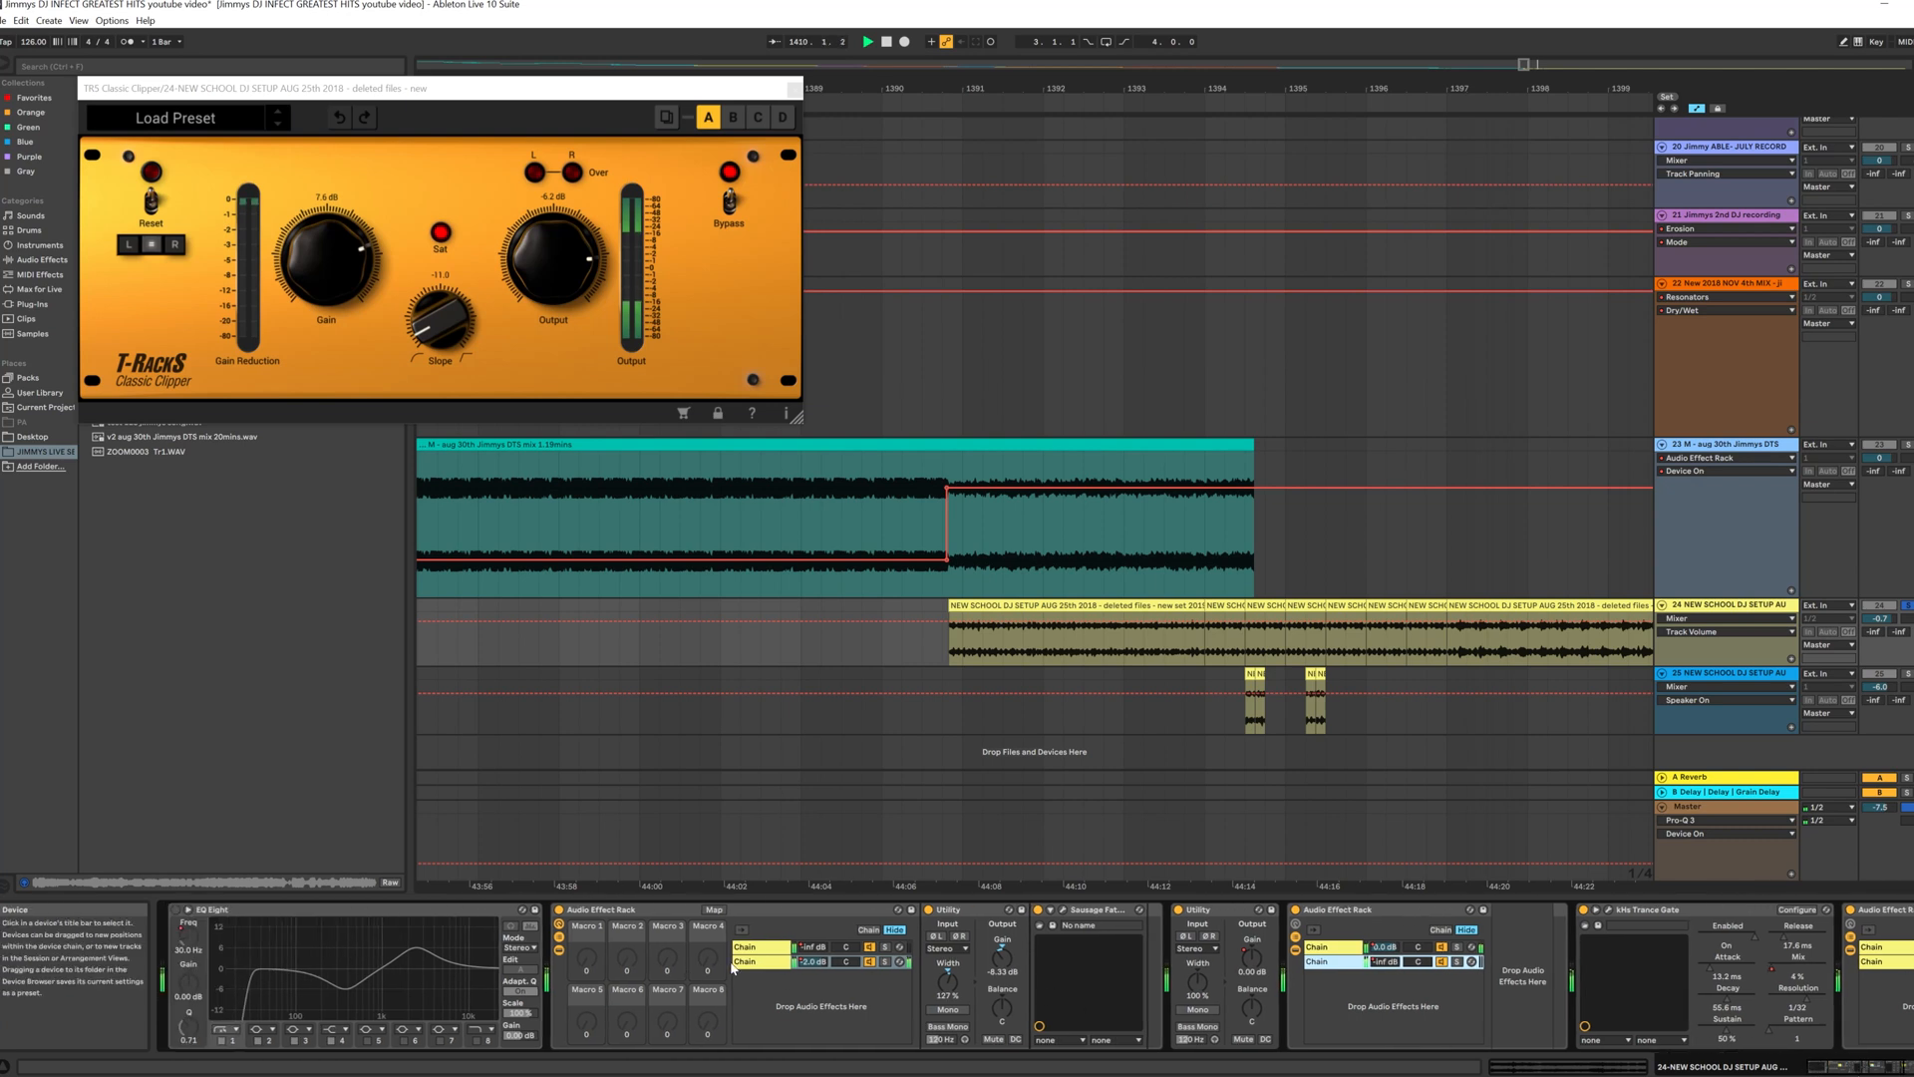
Step: Inspect the first chain of track 24's first Audio Effect Rack and open its kHs Tape Stop, moving the window aside
{"action": "left_click", "coordinate": [767, 948]}
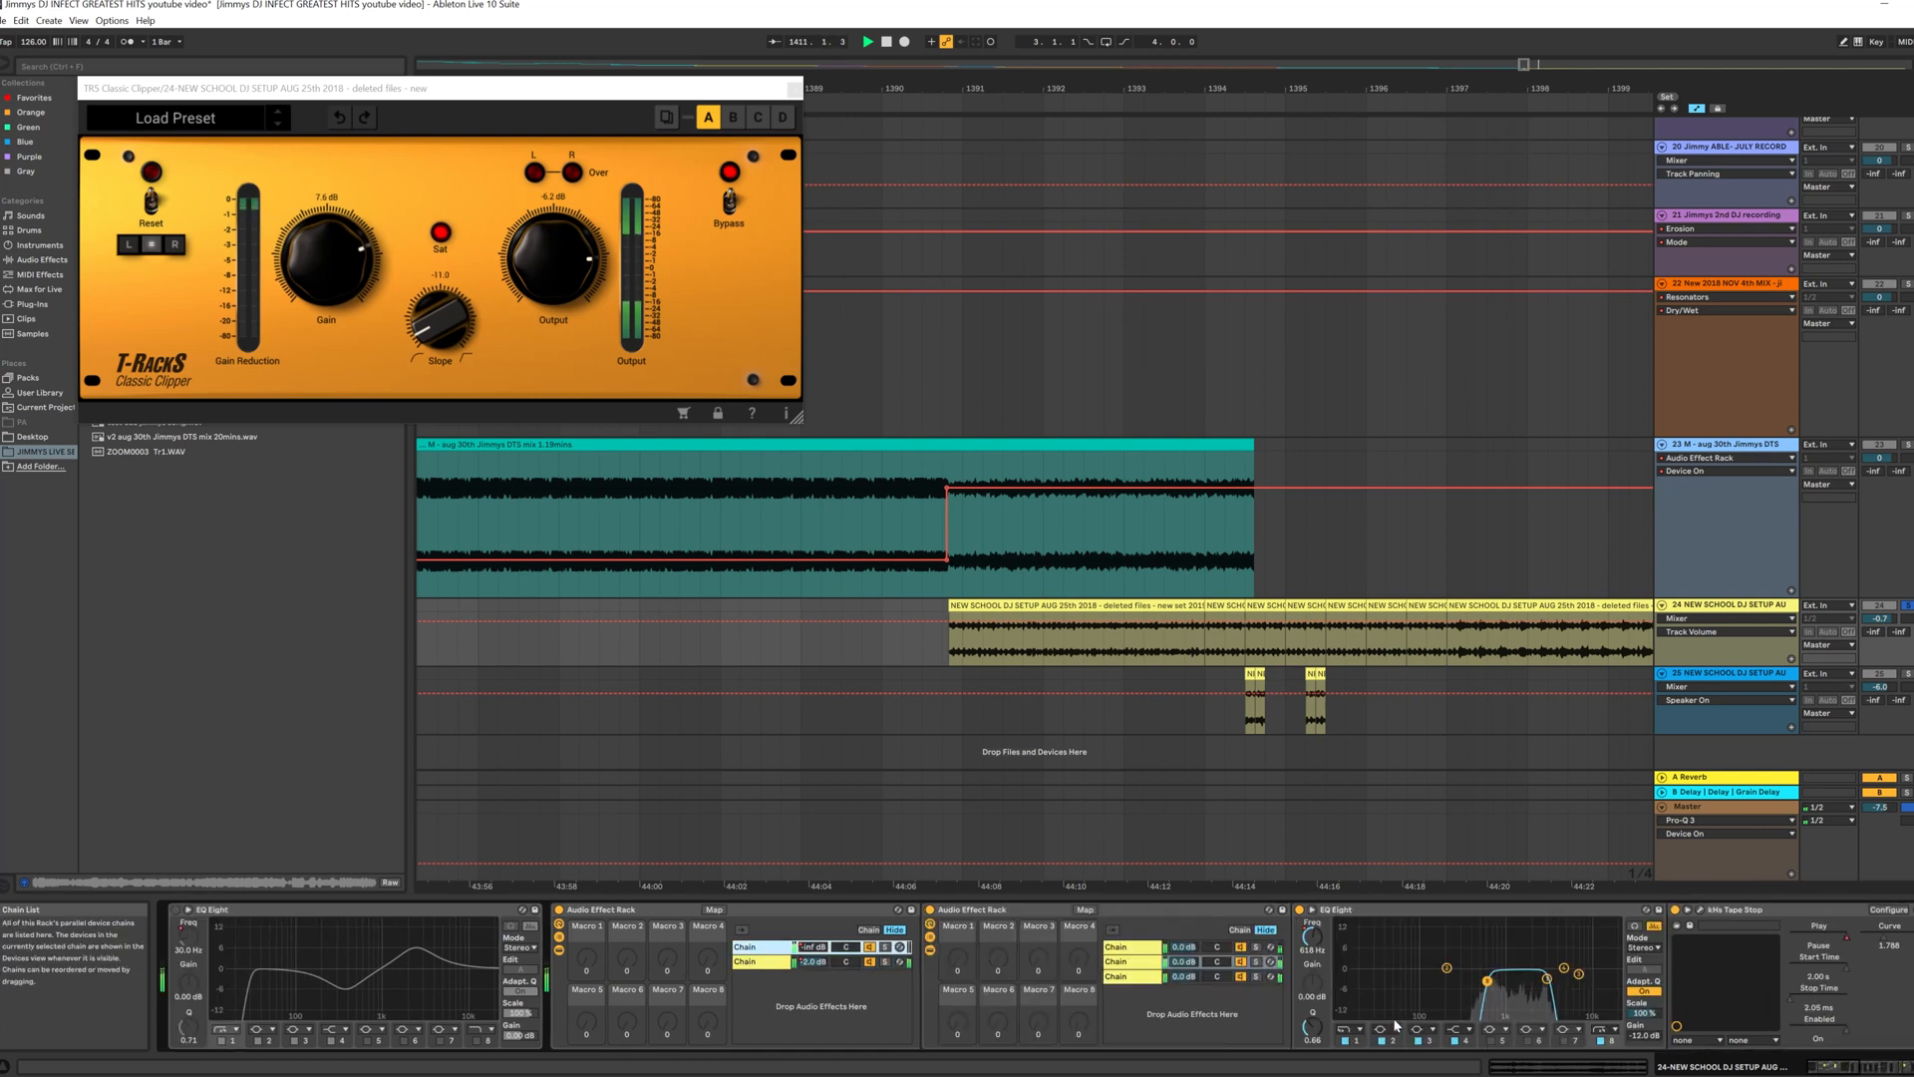
{"action": "left_click_drag", "start_coordinate": [1881, 1069], "coordinate": [1839, 1072]}
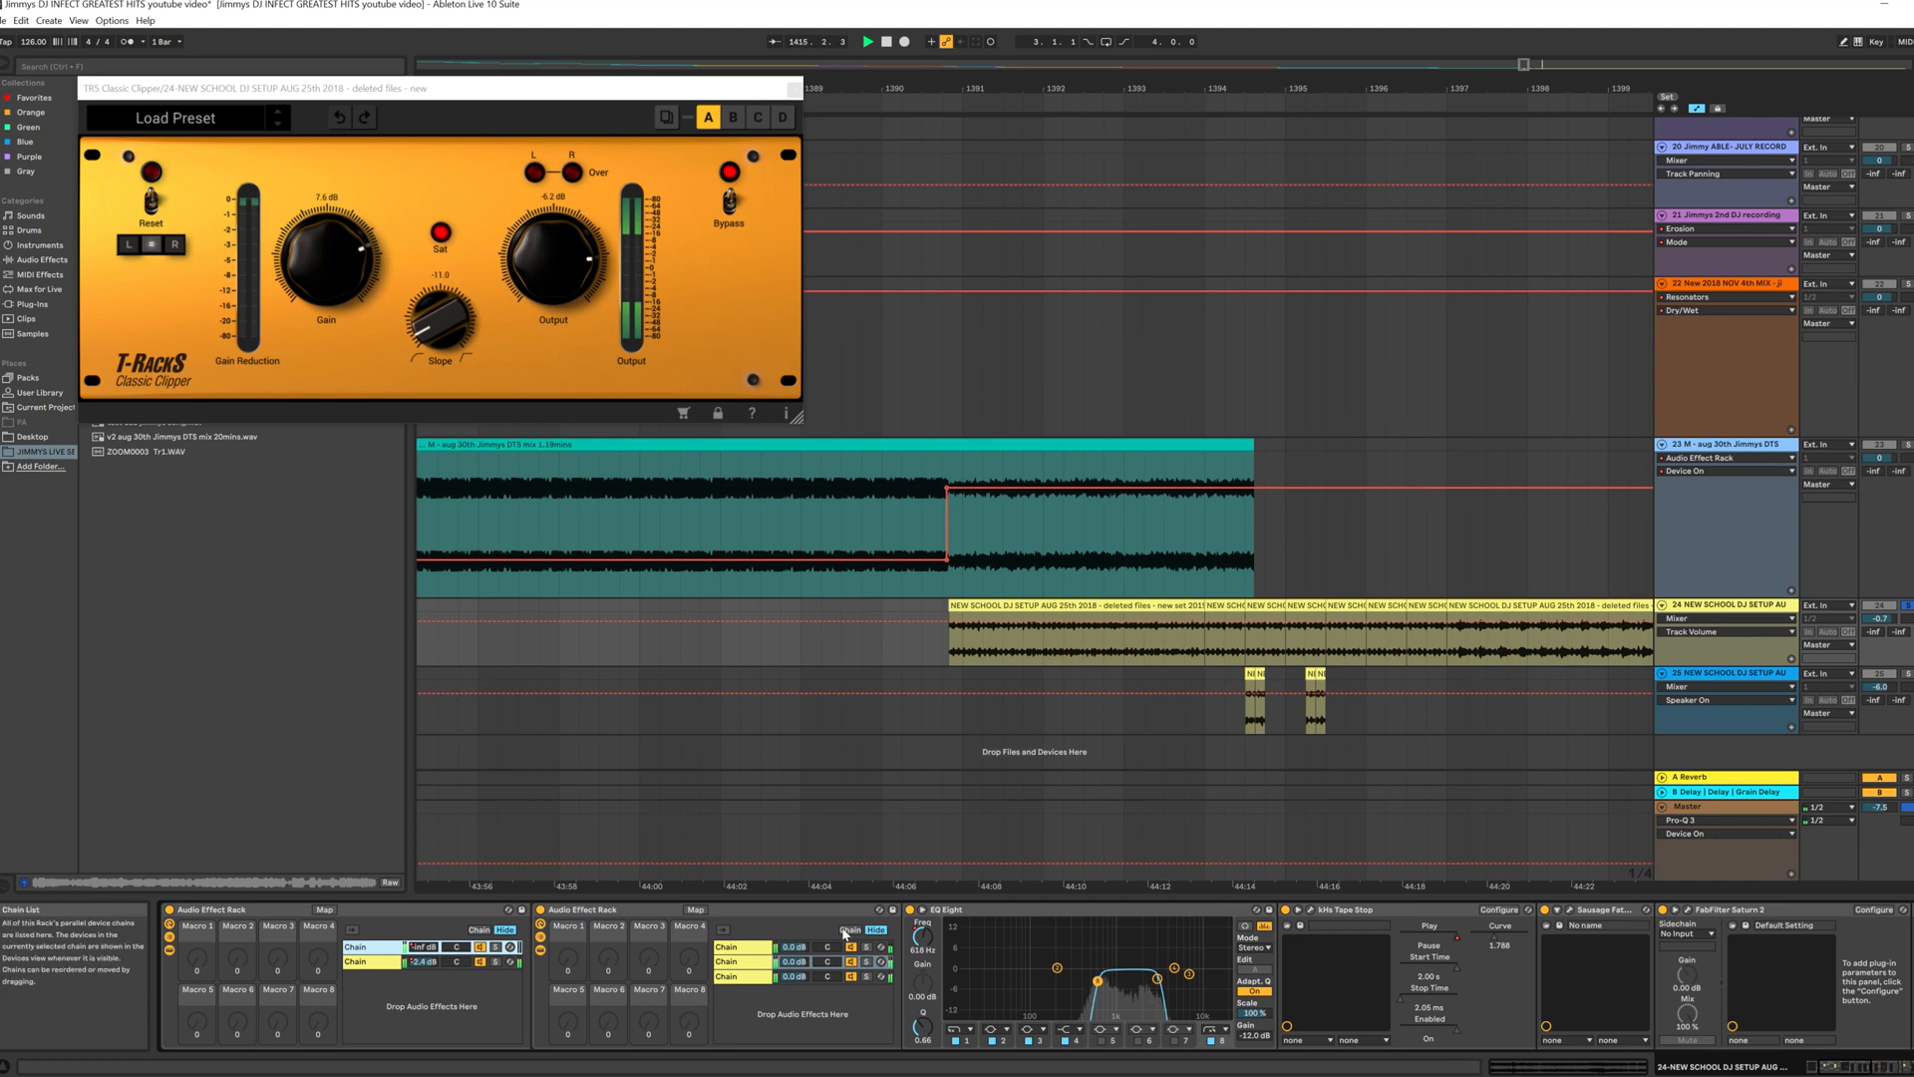
{"action": "left_click", "coordinate": [1310, 910]}
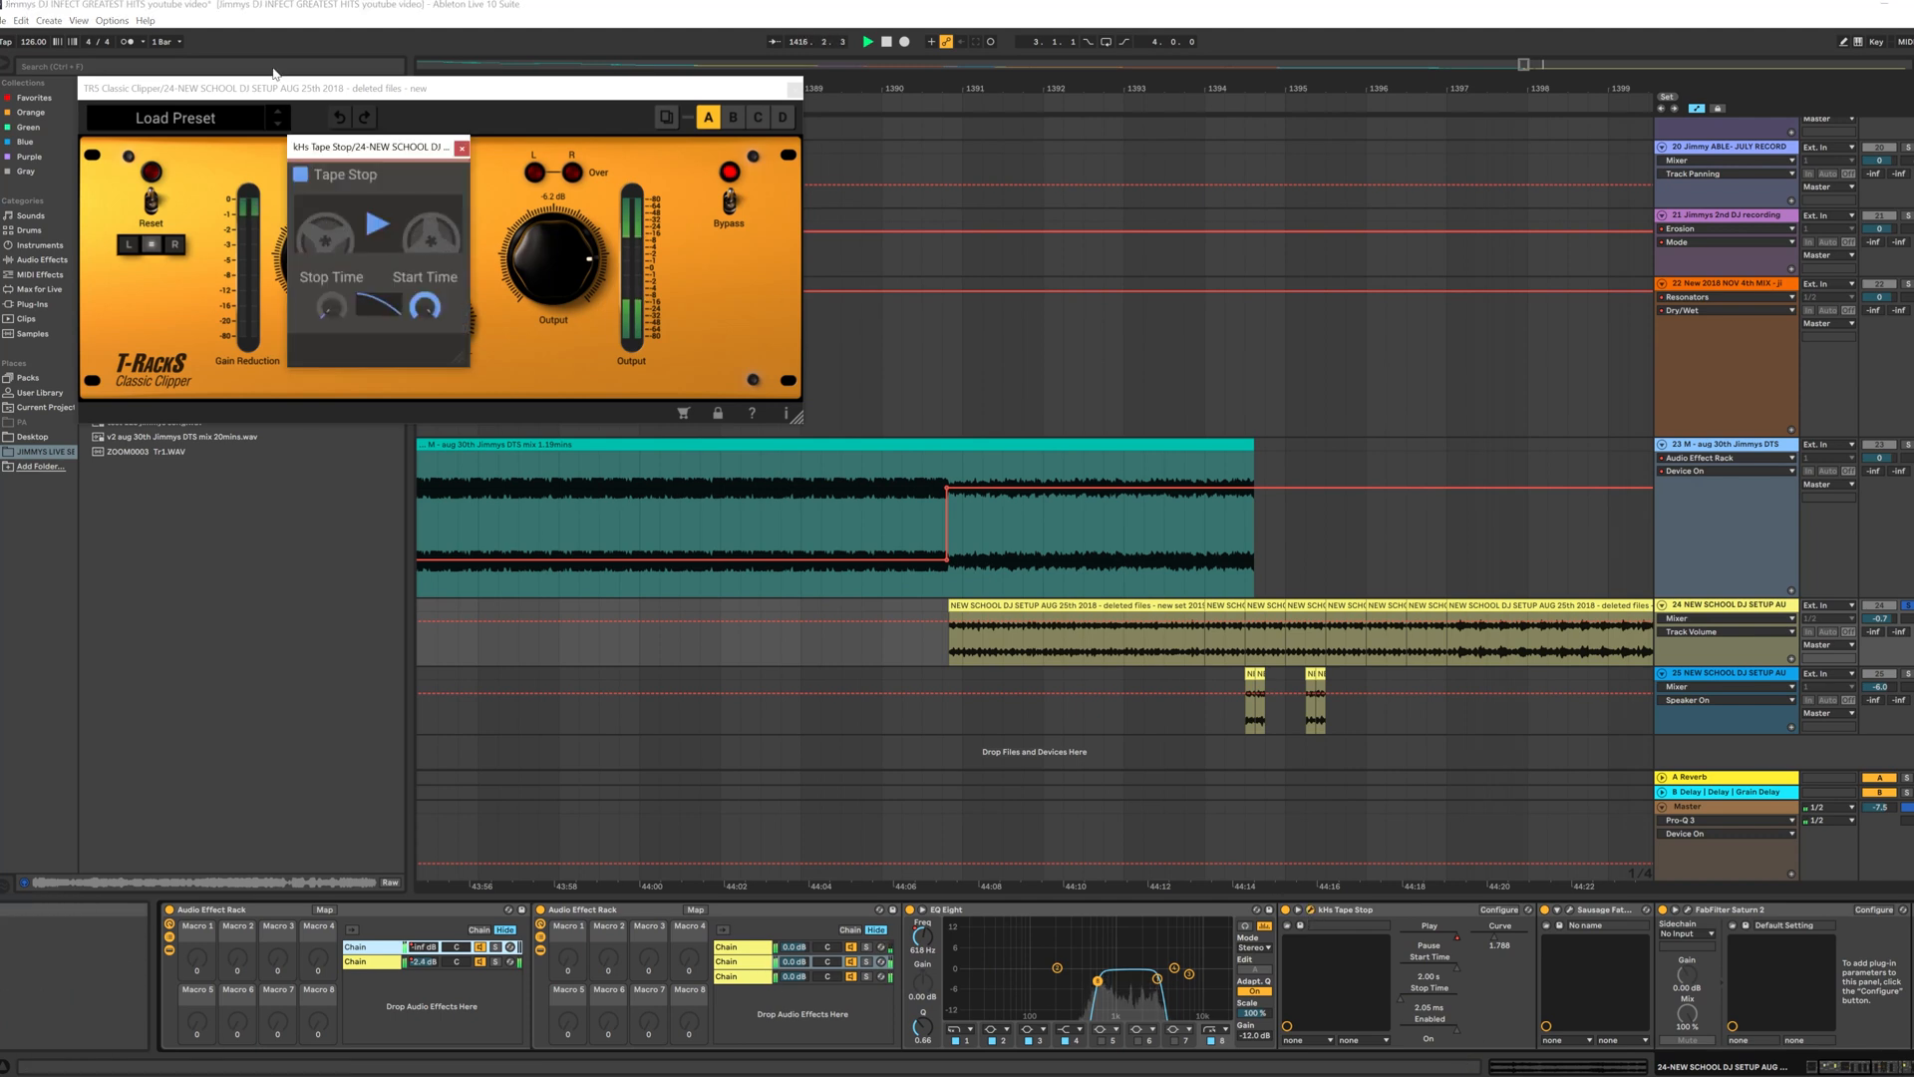
{"action": "left_click_drag", "start_coordinate": [360, 155], "coordinate": [1004, 155]}
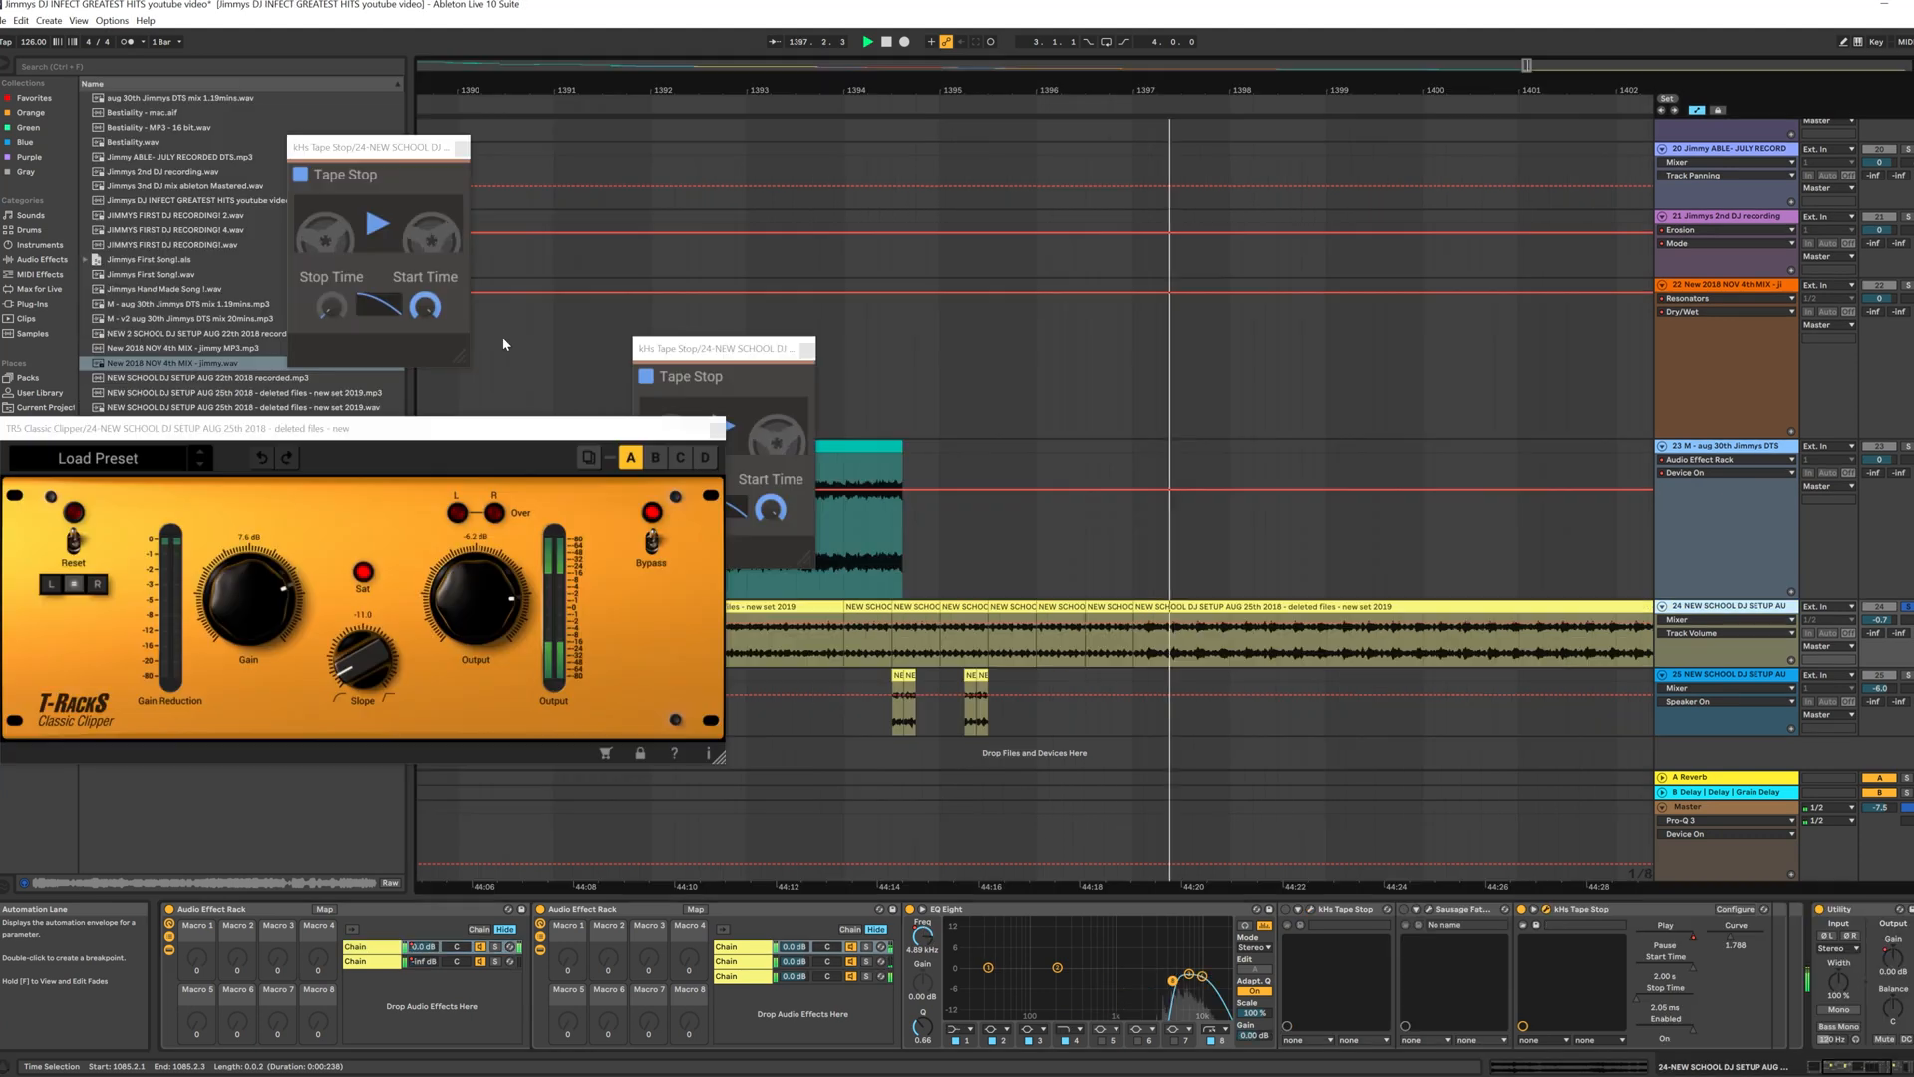
Step: Examine track 24's other kHs Tape Stop, and close both Tape Stop windows and the TR5 Classic Clipper
{"action": "left_click", "coordinate": [1525, 913]}
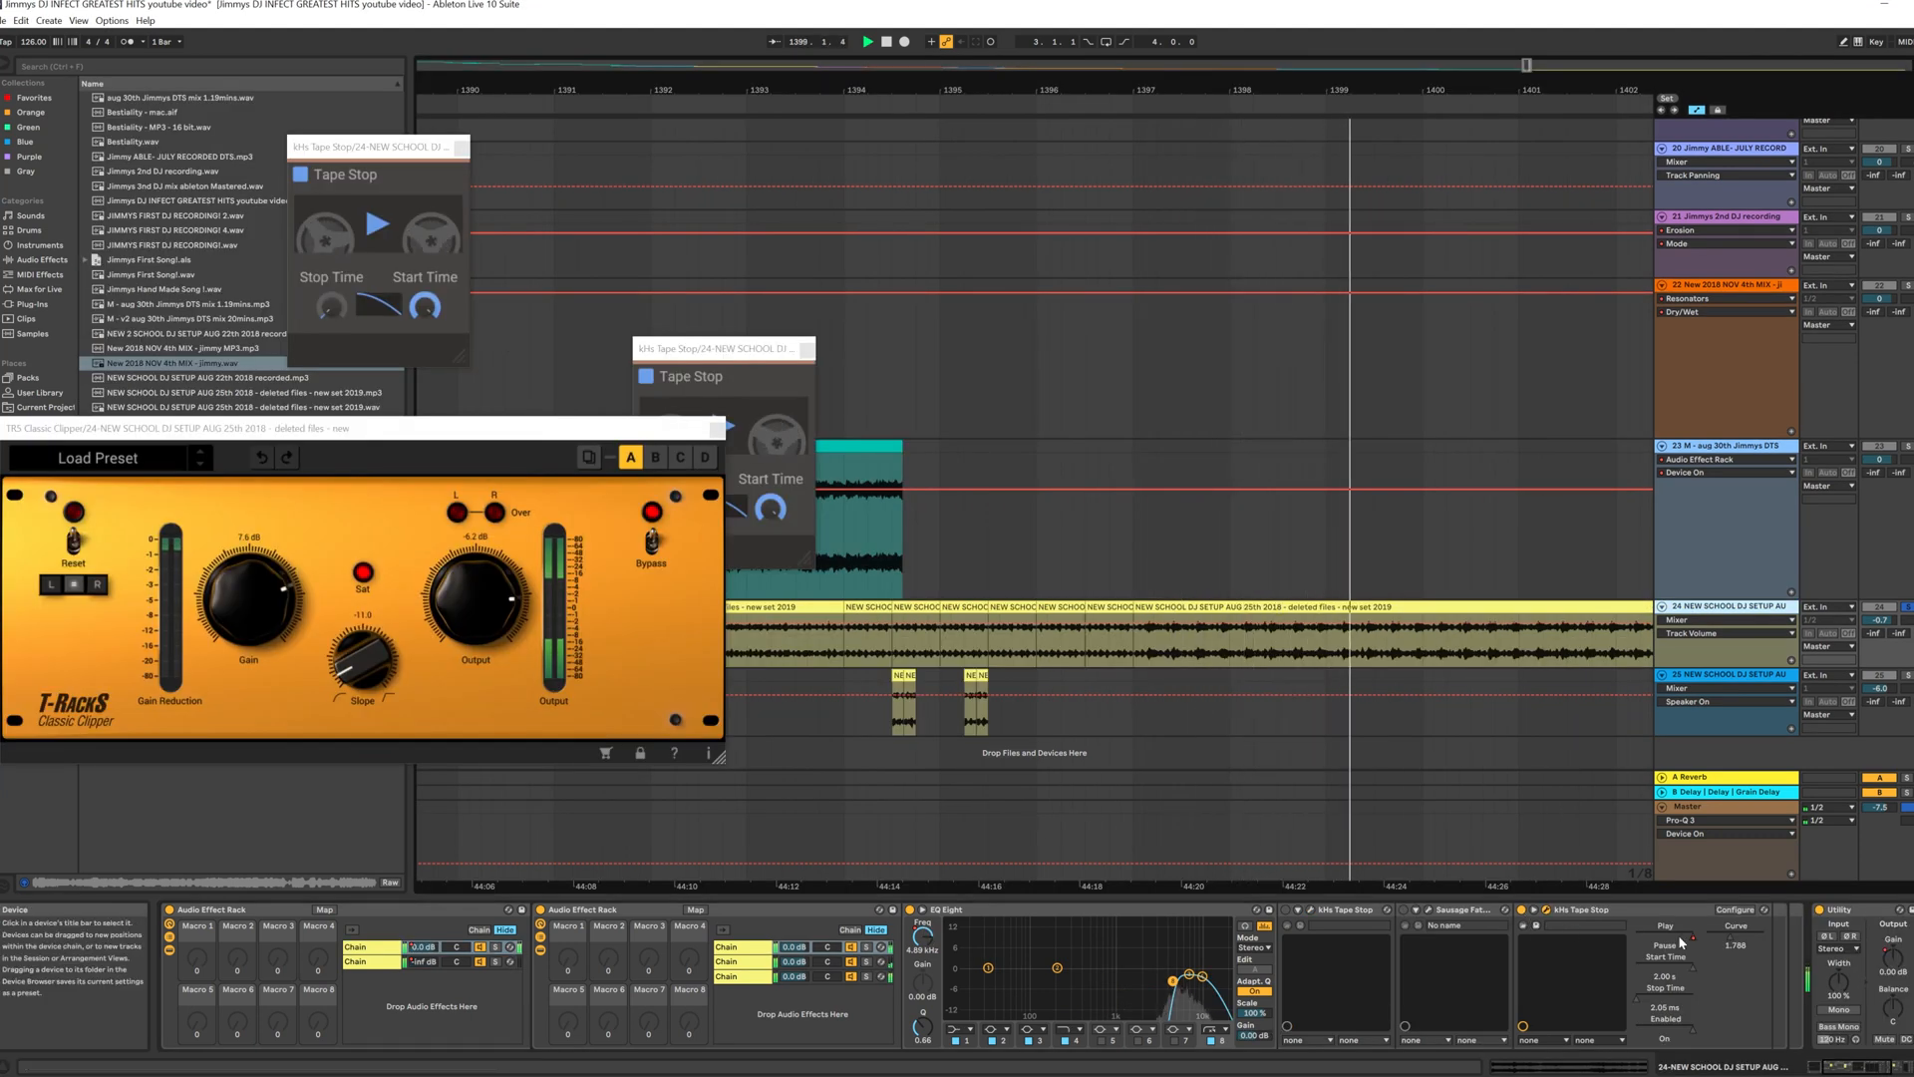
{"action": "left_click_drag", "start_coordinate": [717, 348], "coordinate": [946, 305]}
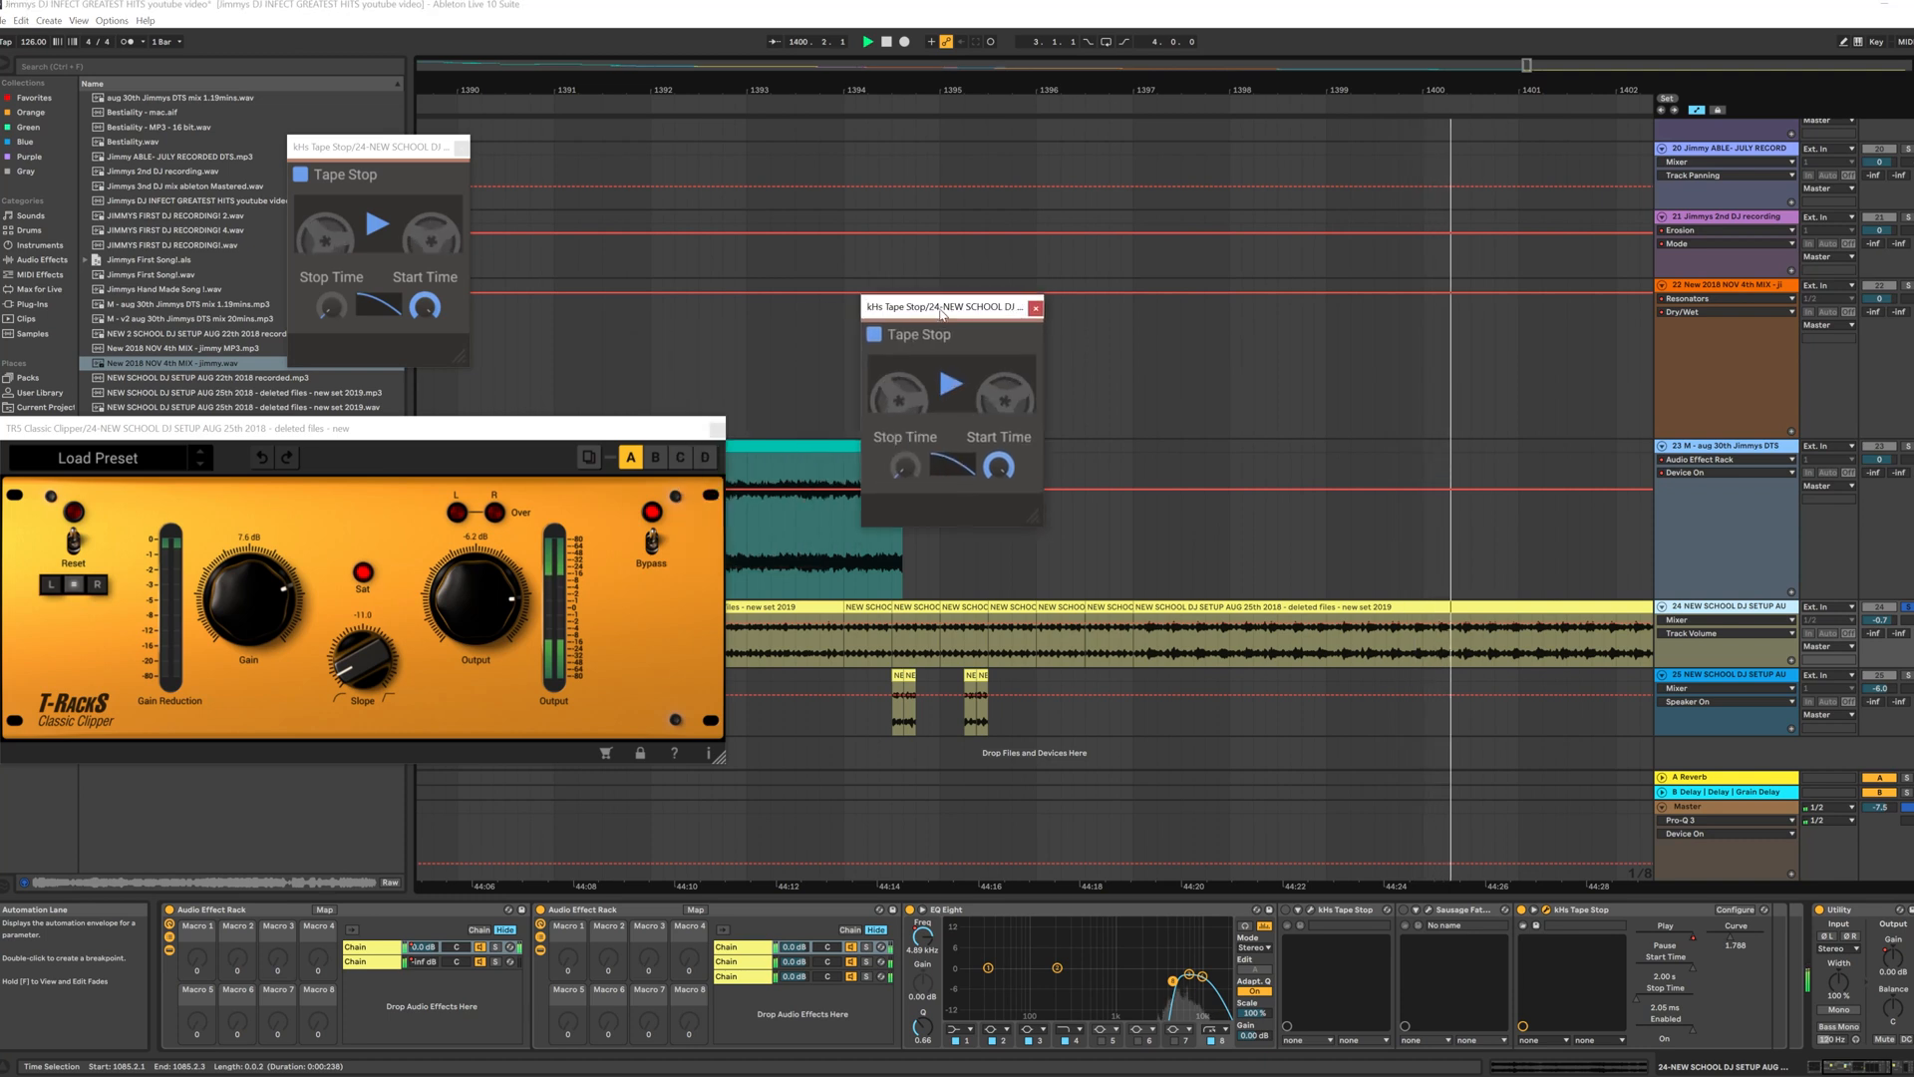
{"action": "left_click", "coordinate": [1037, 309]}
{"action": "left_click", "coordinate": [462, 147]}
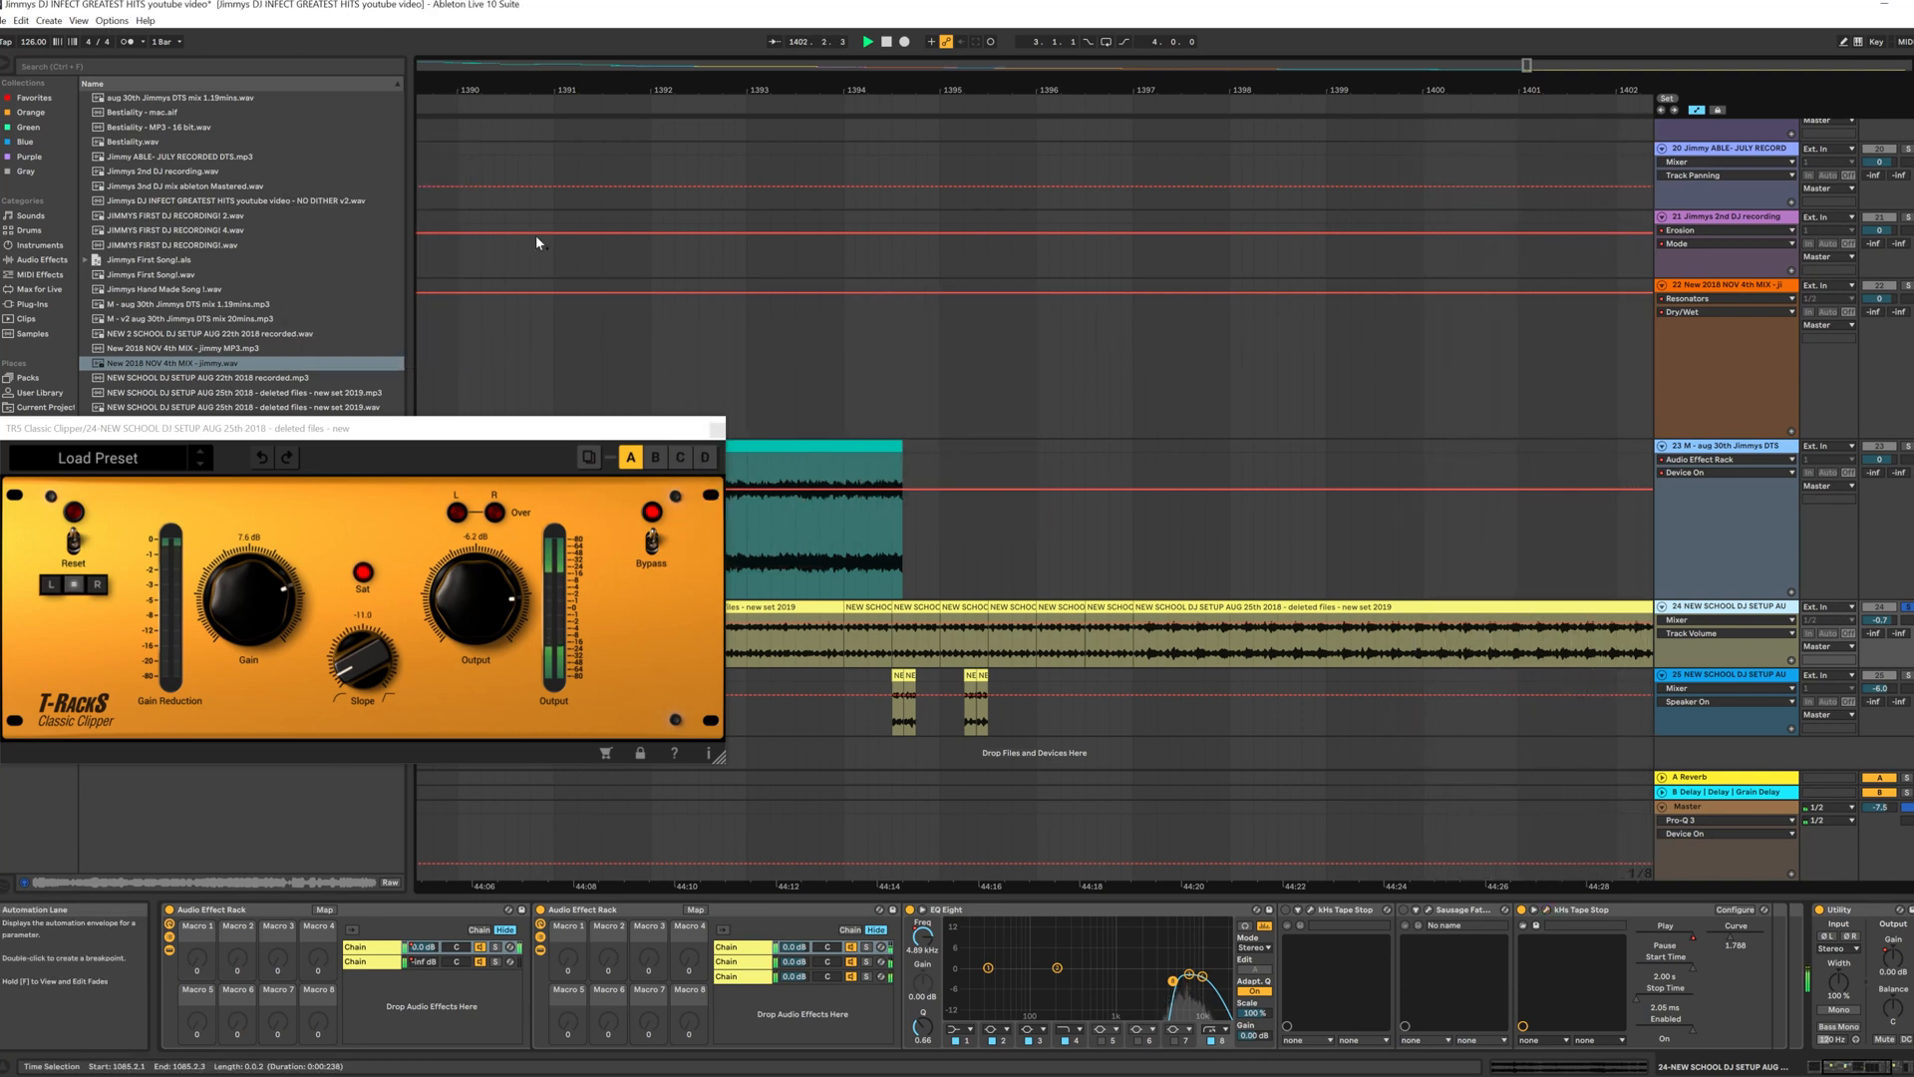
{"action": "left_click", "coordinate": [711, 429]}
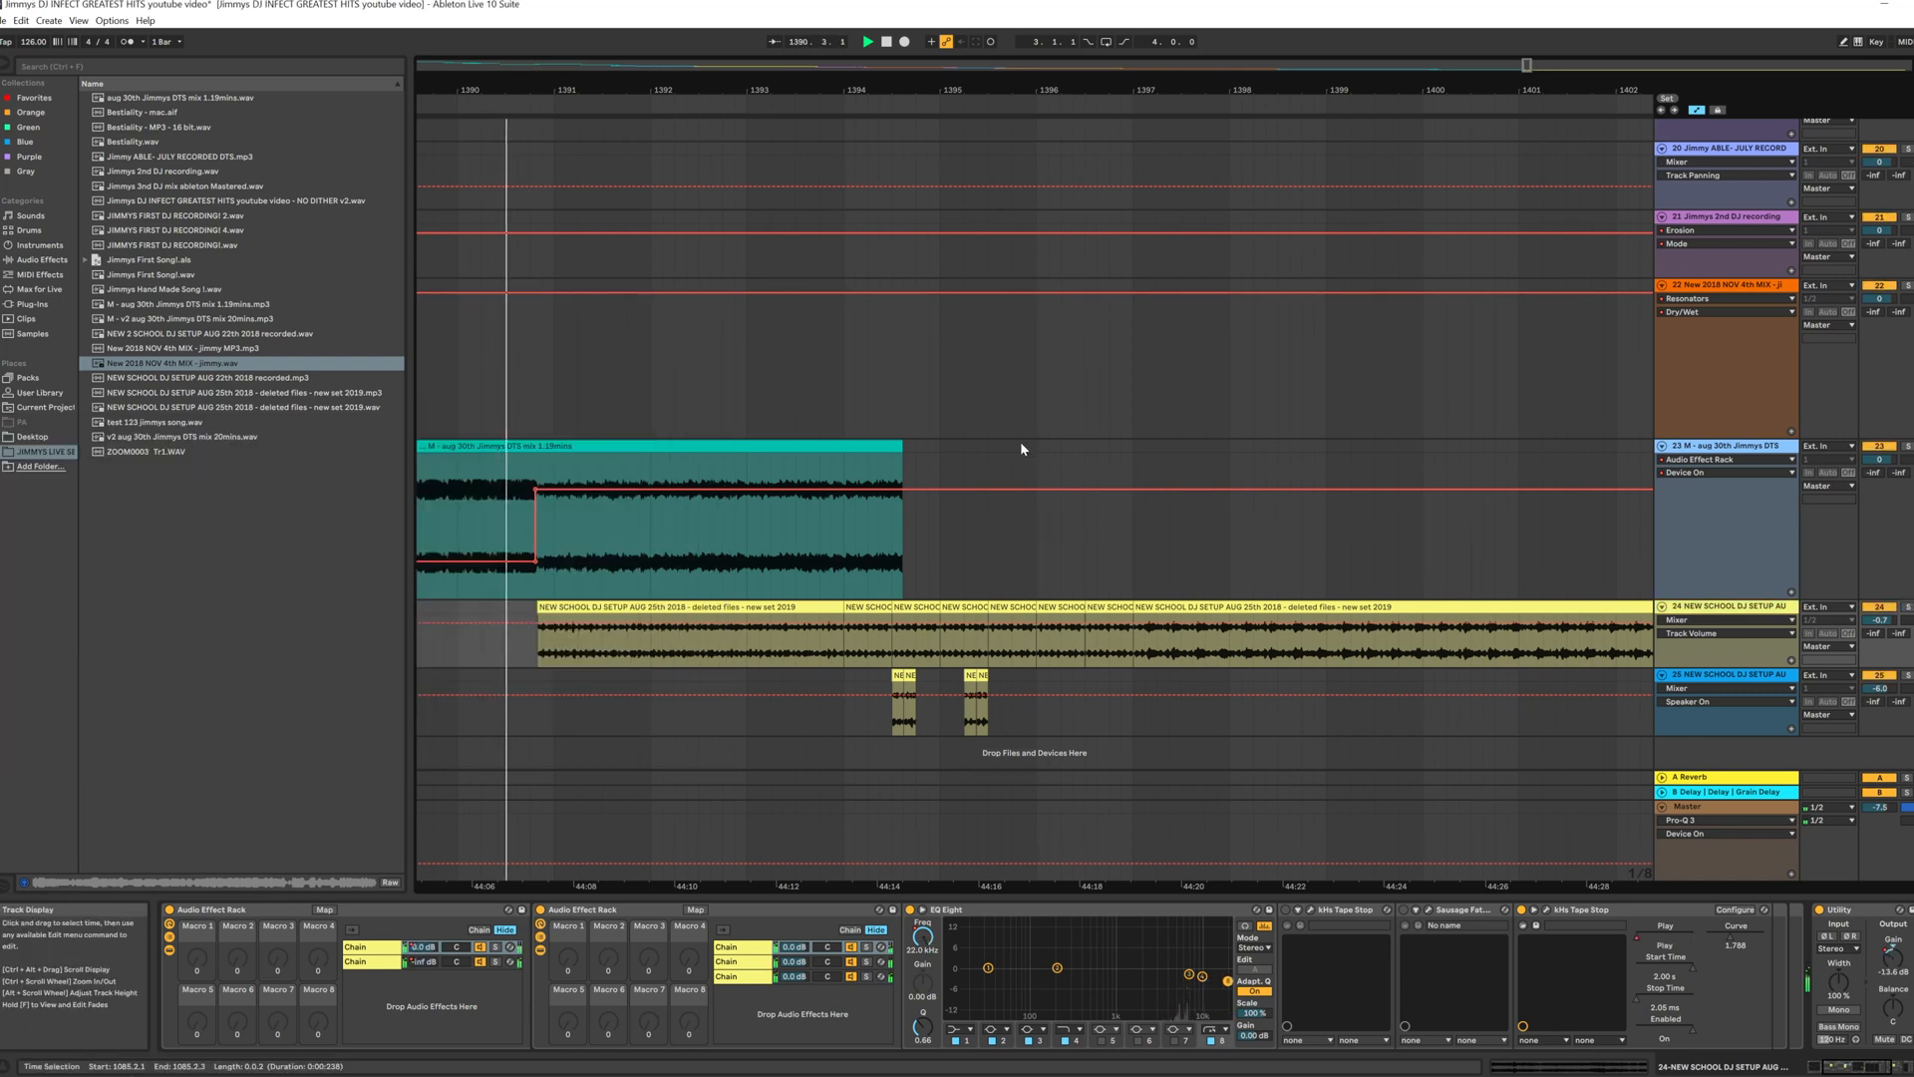
Step: Select track 23 and close its Volcano 2, Pro-Q 3, Comb Filter and Lexicon PSP 42 windows
{"action": "left_click", "coordinate": [1754, 448]}
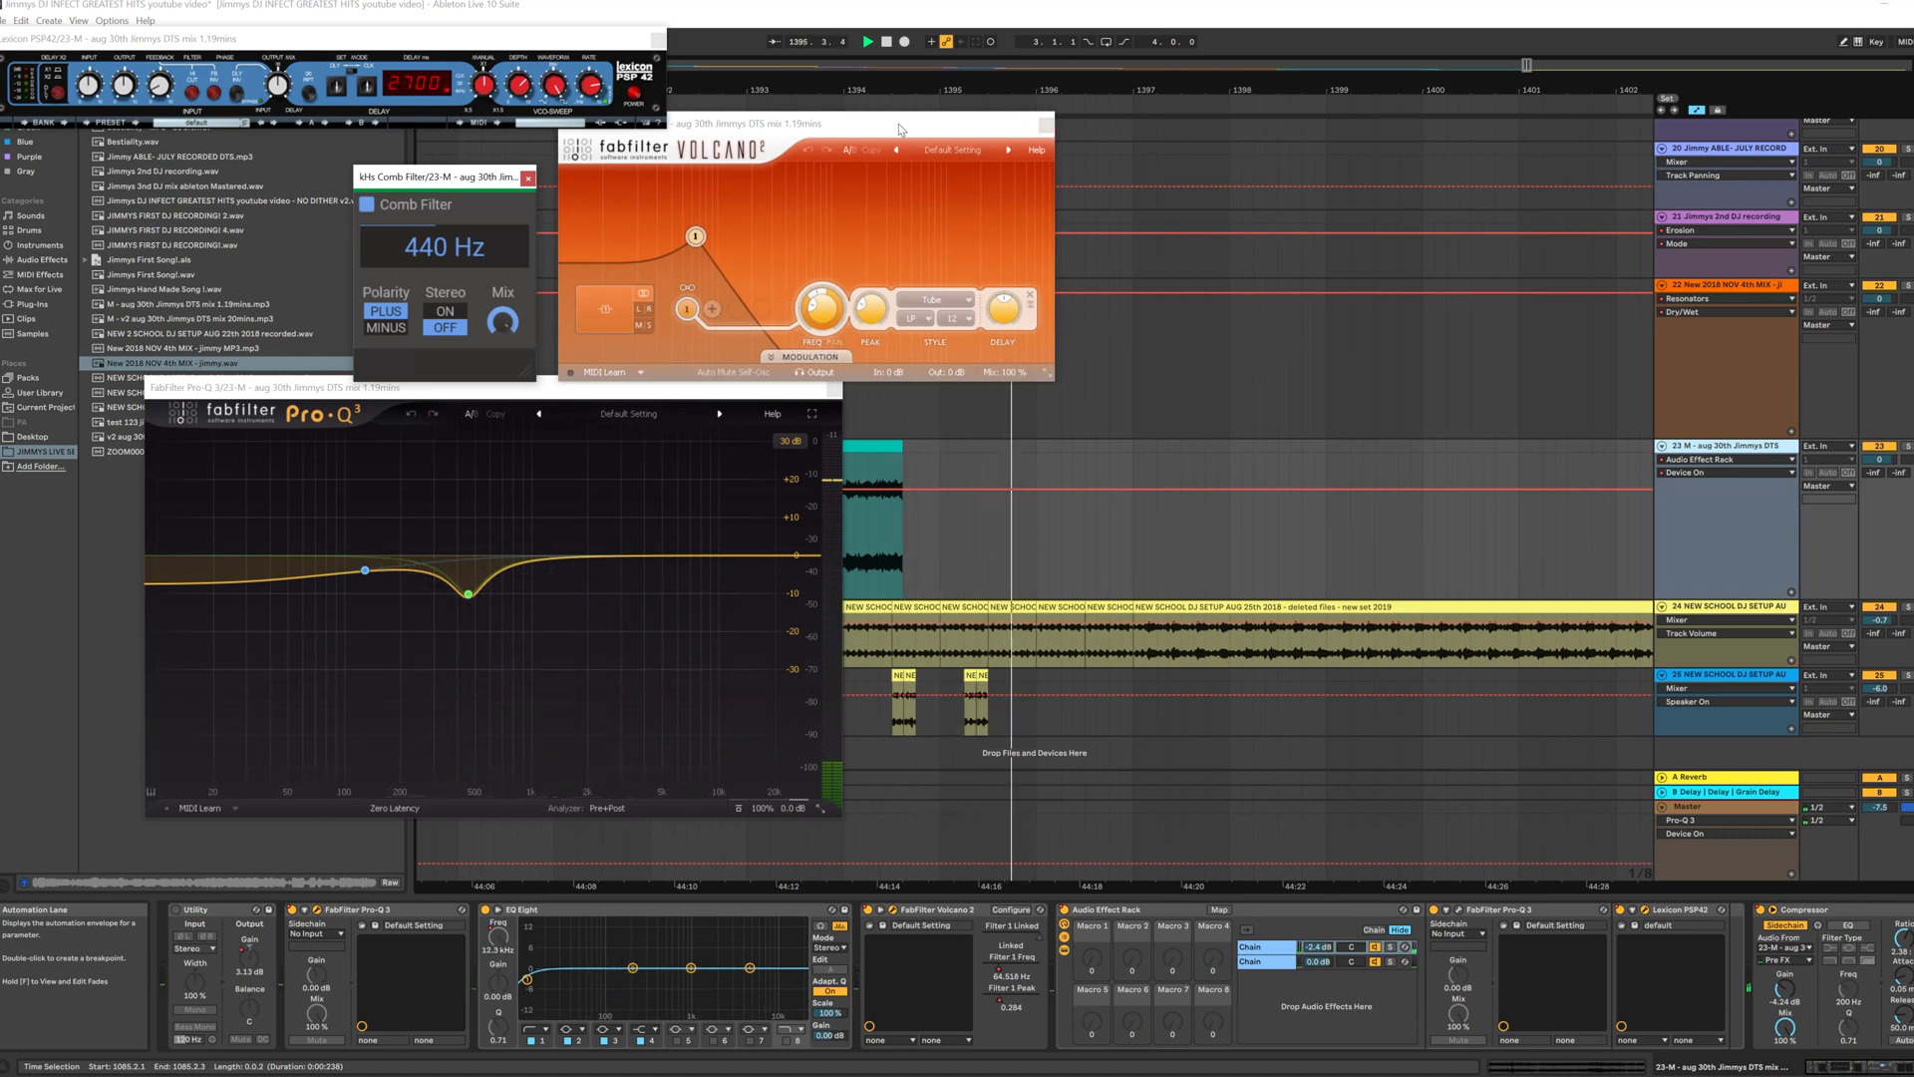
{"action": "left_click_drag", "start_coordinate": [900, 129], "coordinate": [1301, 197]}
{"action": "left_click", "coordinate": [1449, 196]}
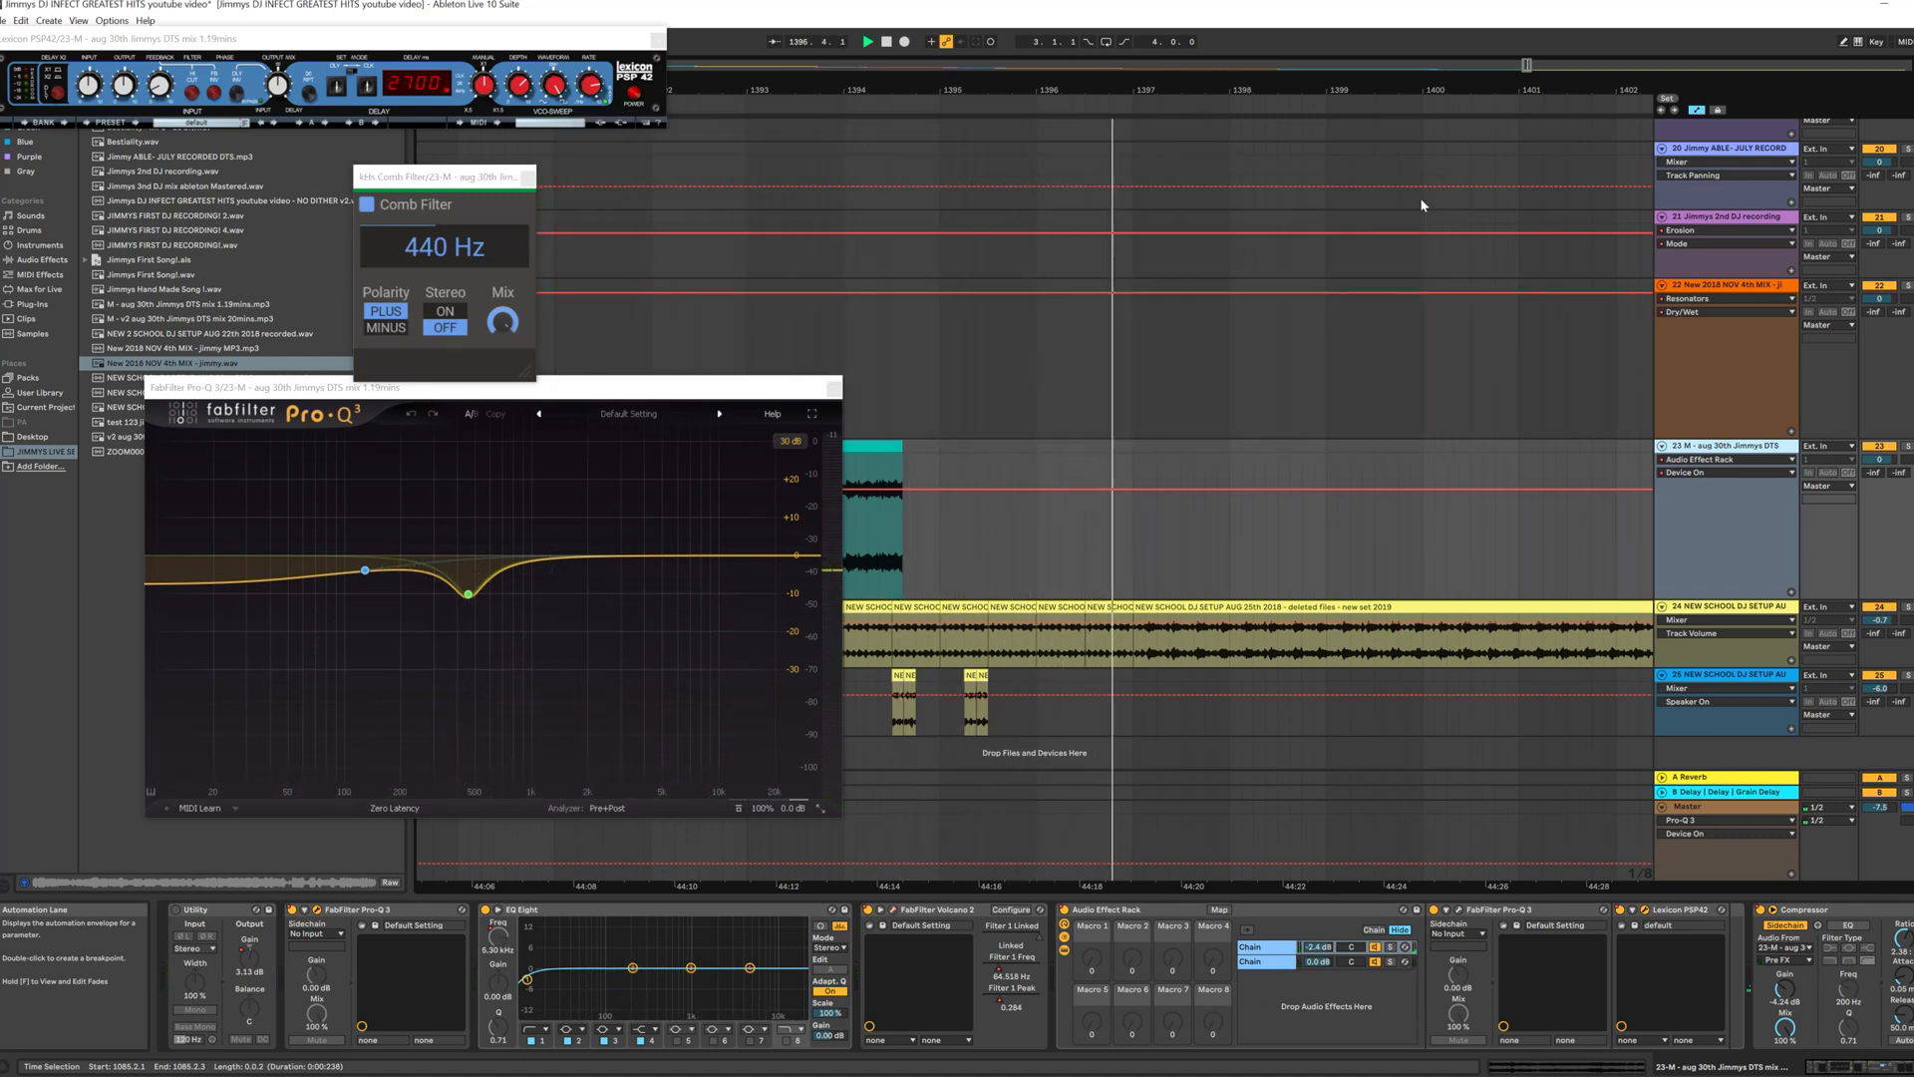
{"action": "left_click", "coordinate": [835, 387]}
{"action": "left_click", "coordinate": [529, 180]}
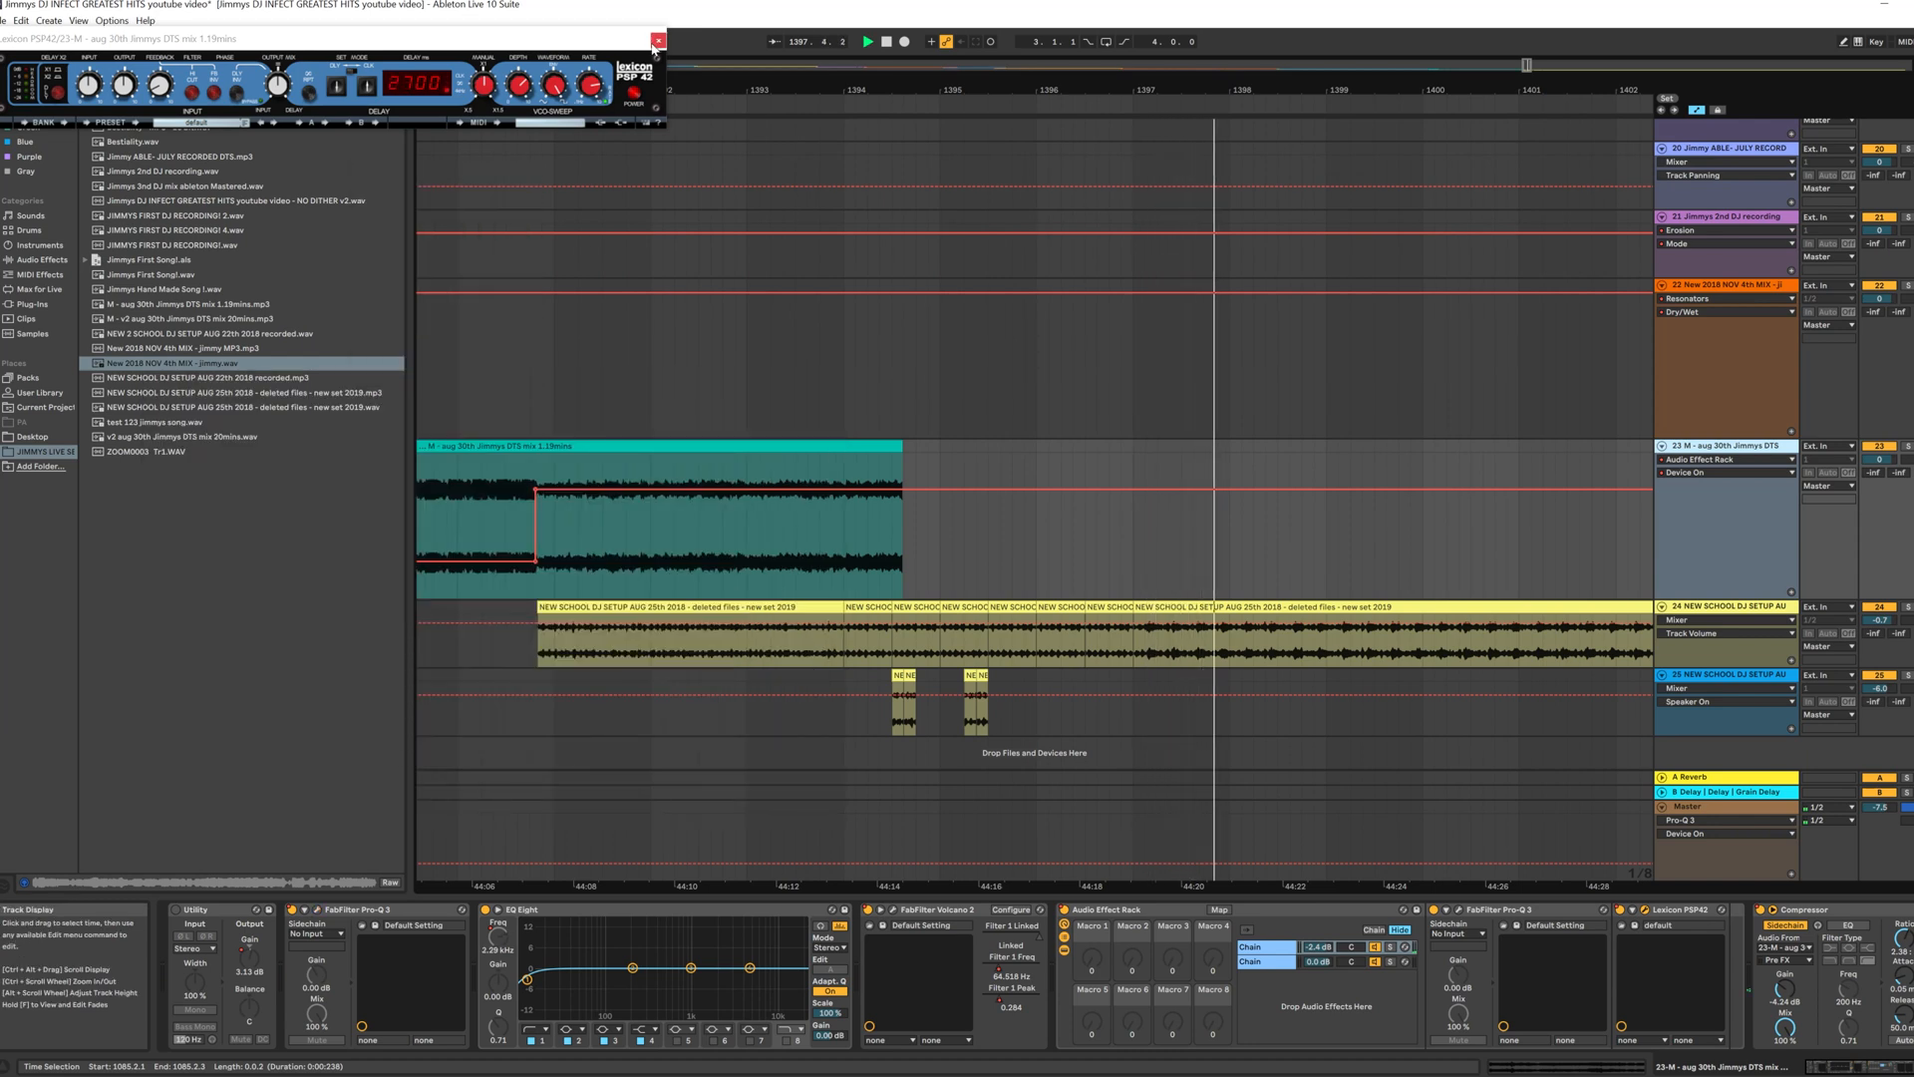
{"action": "left_click", "coordinate": [658, 41]}
Step: Examine the long clip on track 24 beyond its transition from track 23, and start playback further into it
{"action": "left_click_drag", "start_coordinate": [878, 90], "coordinate": [727, 5]}
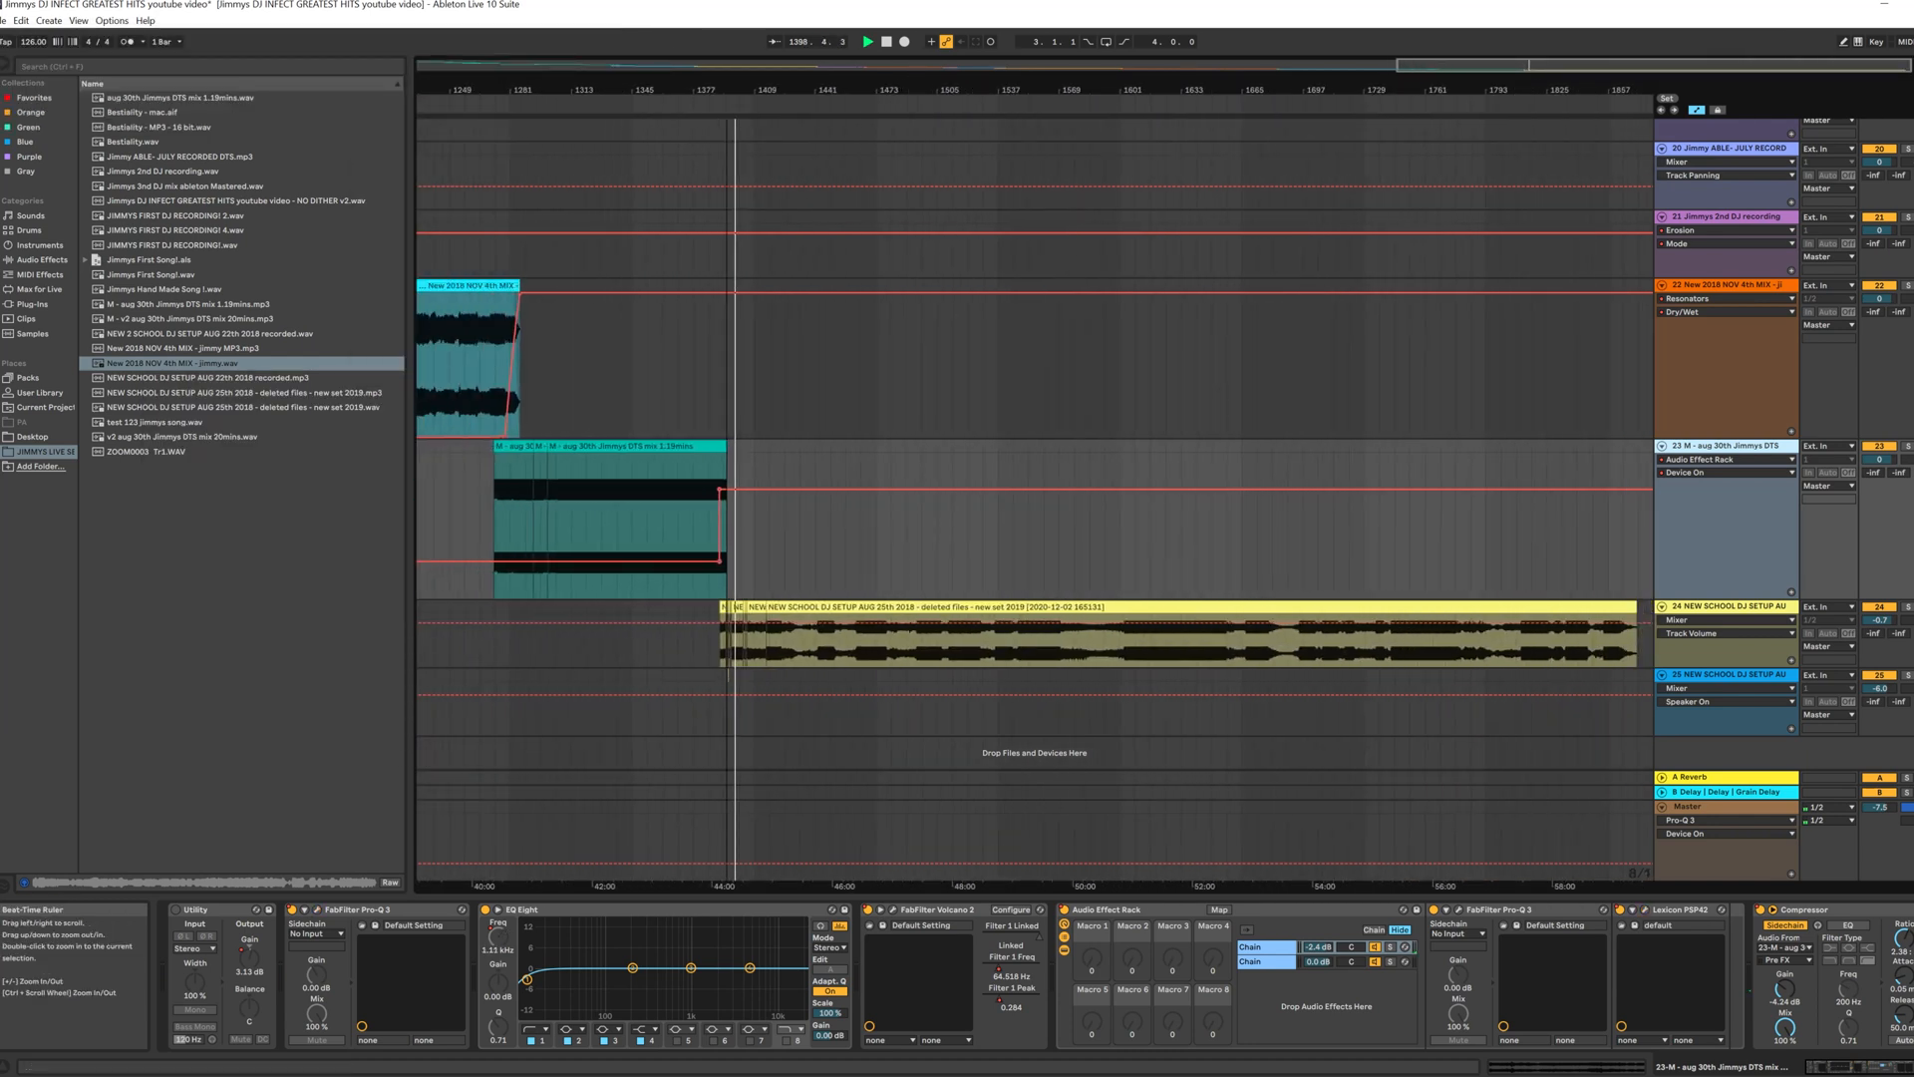
{"action": "left_click_drag", "start_coordinate": [1402, 90], "coordinate": [1499, 86]}
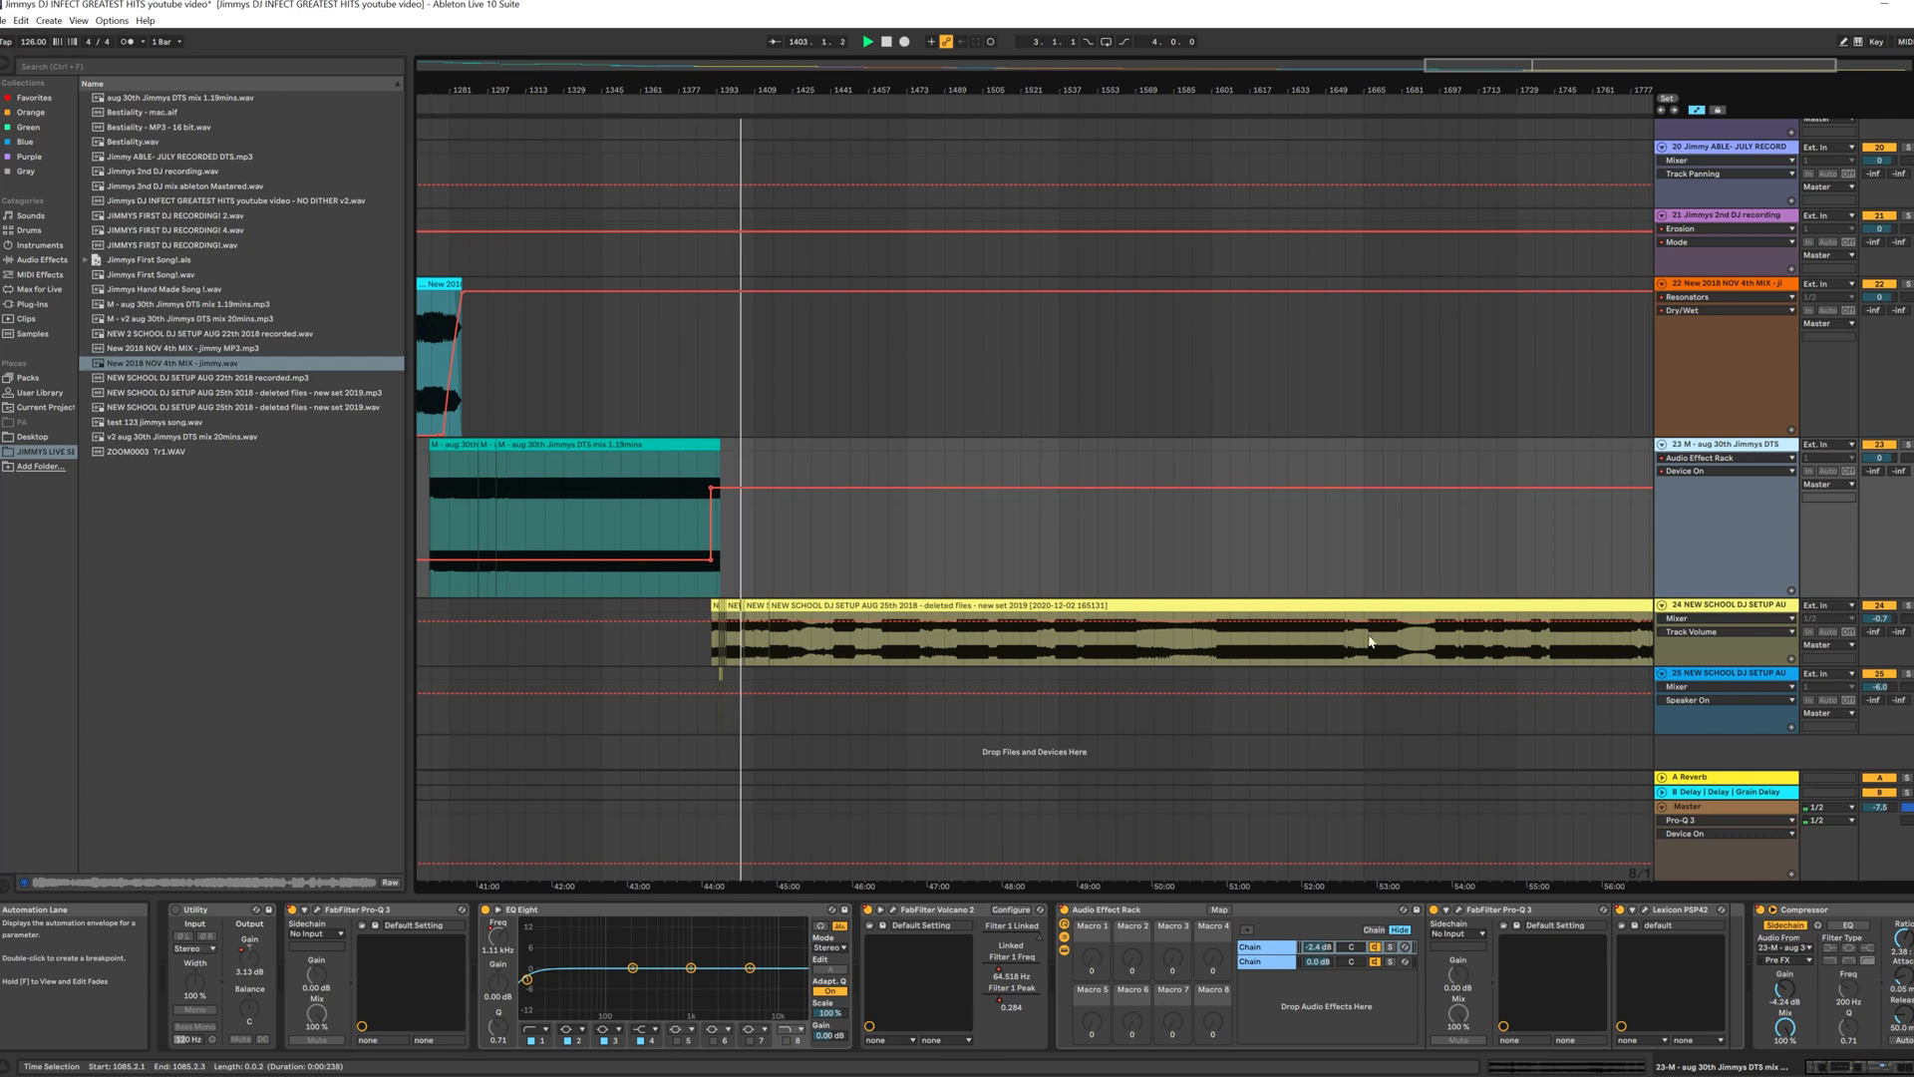
{"action": "left_click_drag", "start_coordinate": [767, 90], "coordinate": [914, 720]}
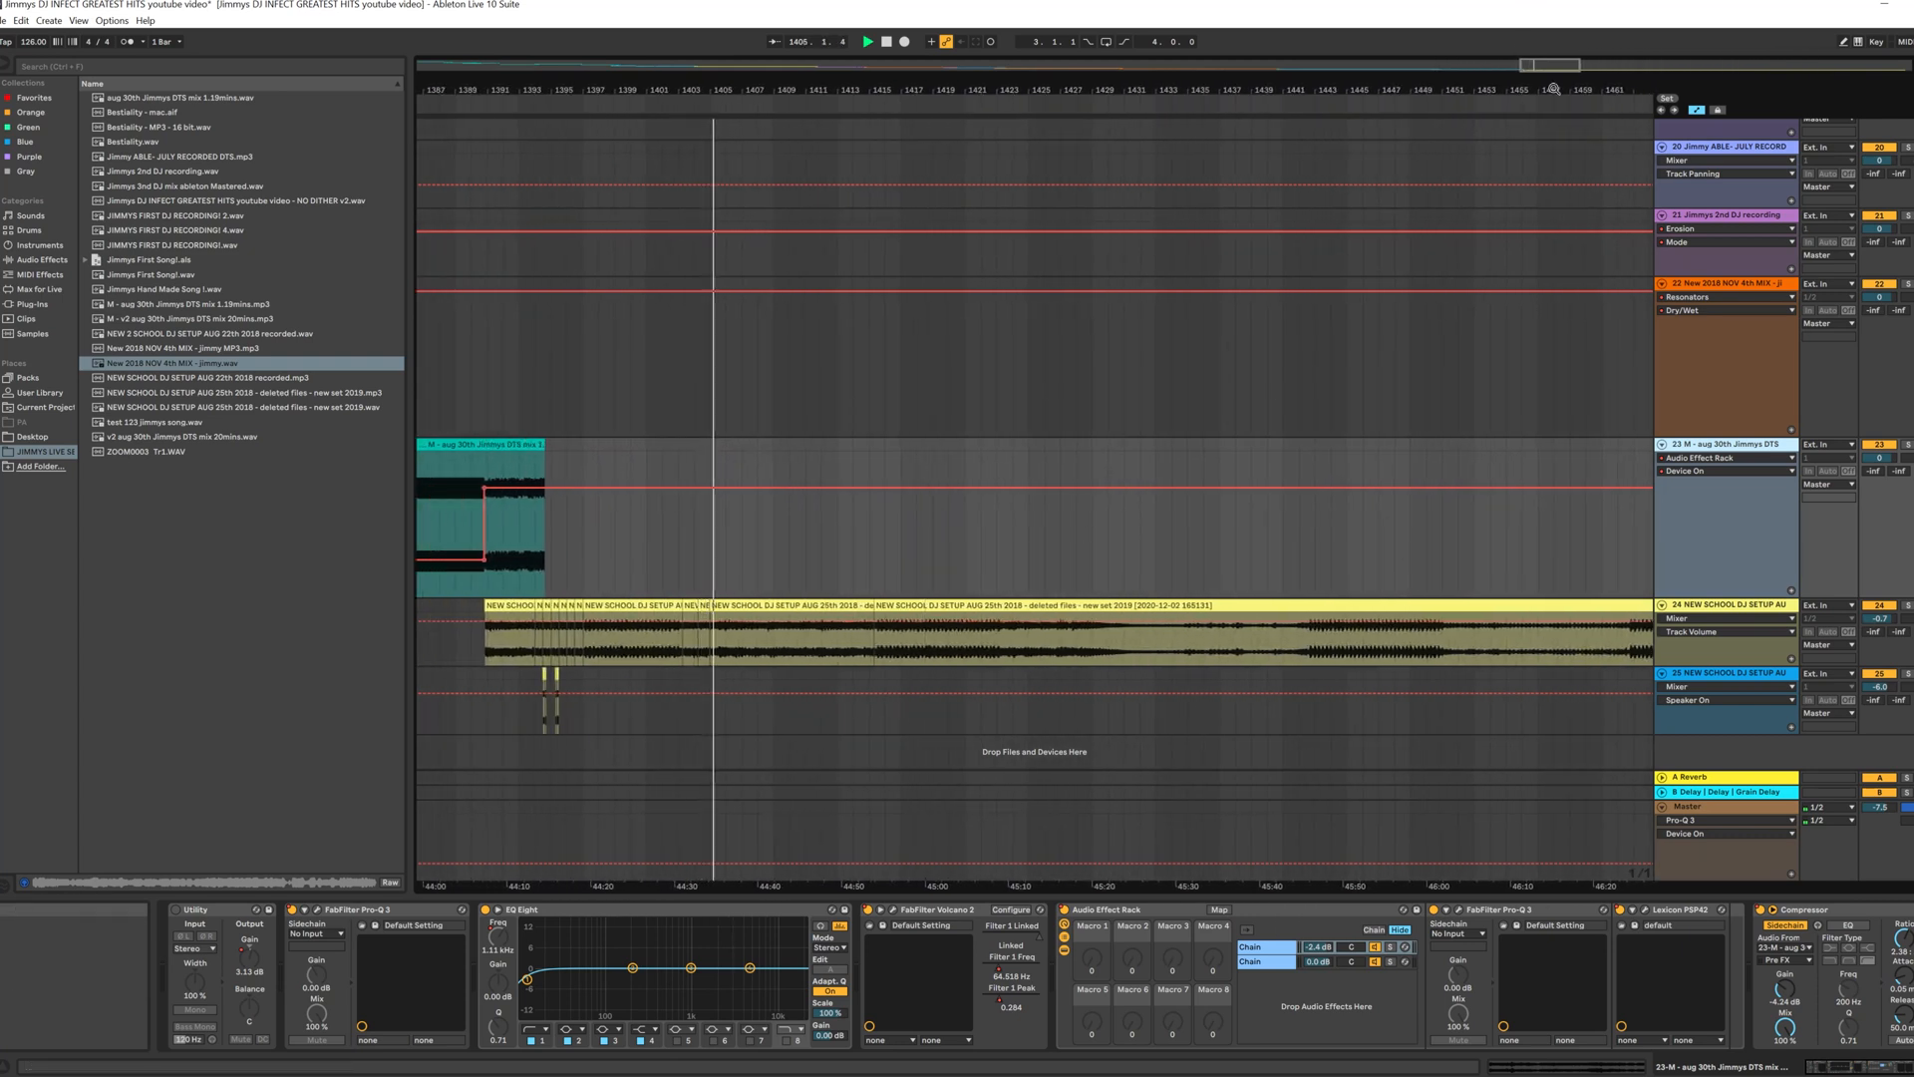
{"action": "left_click_drag", "start_coordinate": [844, 95], "coordinate": [844, 60]}
{"action": "left_click_drag", "start_coordinate": [1054, 90], "coordinate": [920, 89]}
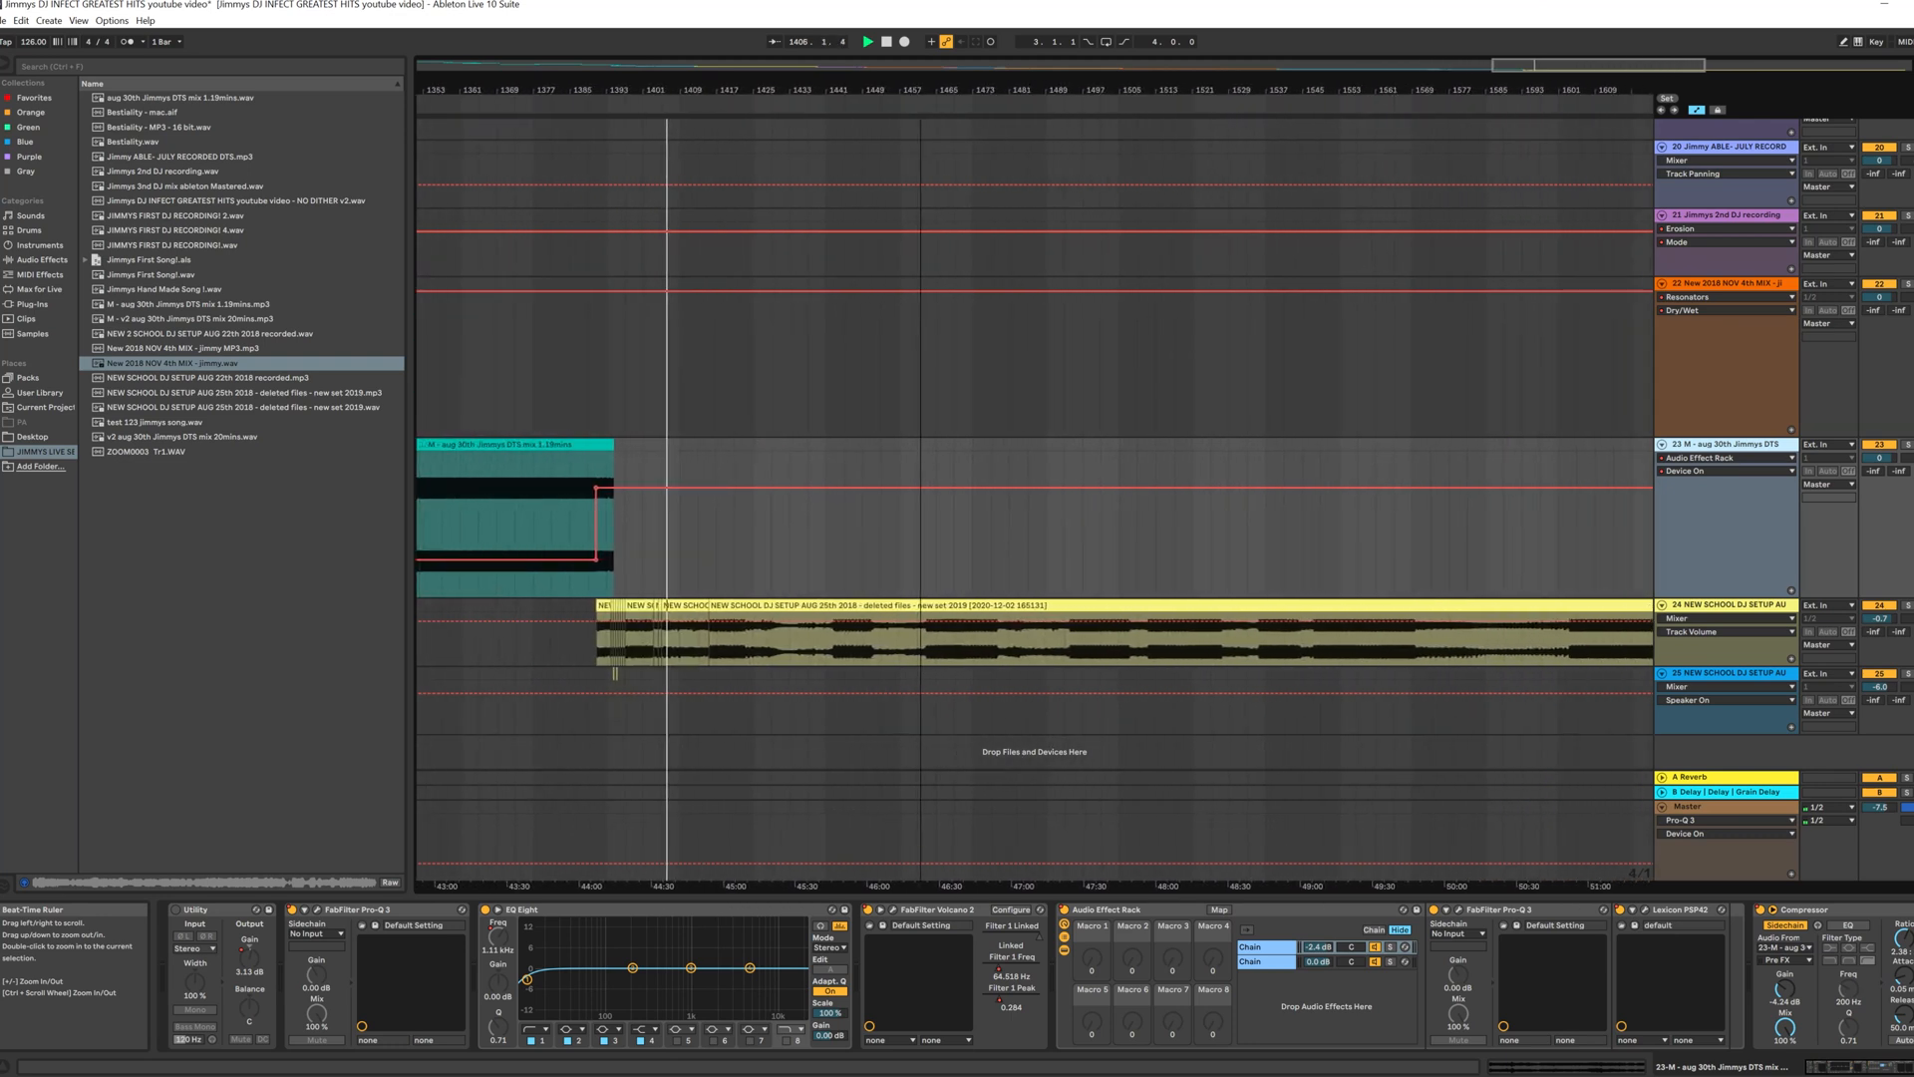
{"action": "left_click_drag", "start_coordinate": [1577, 93], "coordinate": [1120, 88]}
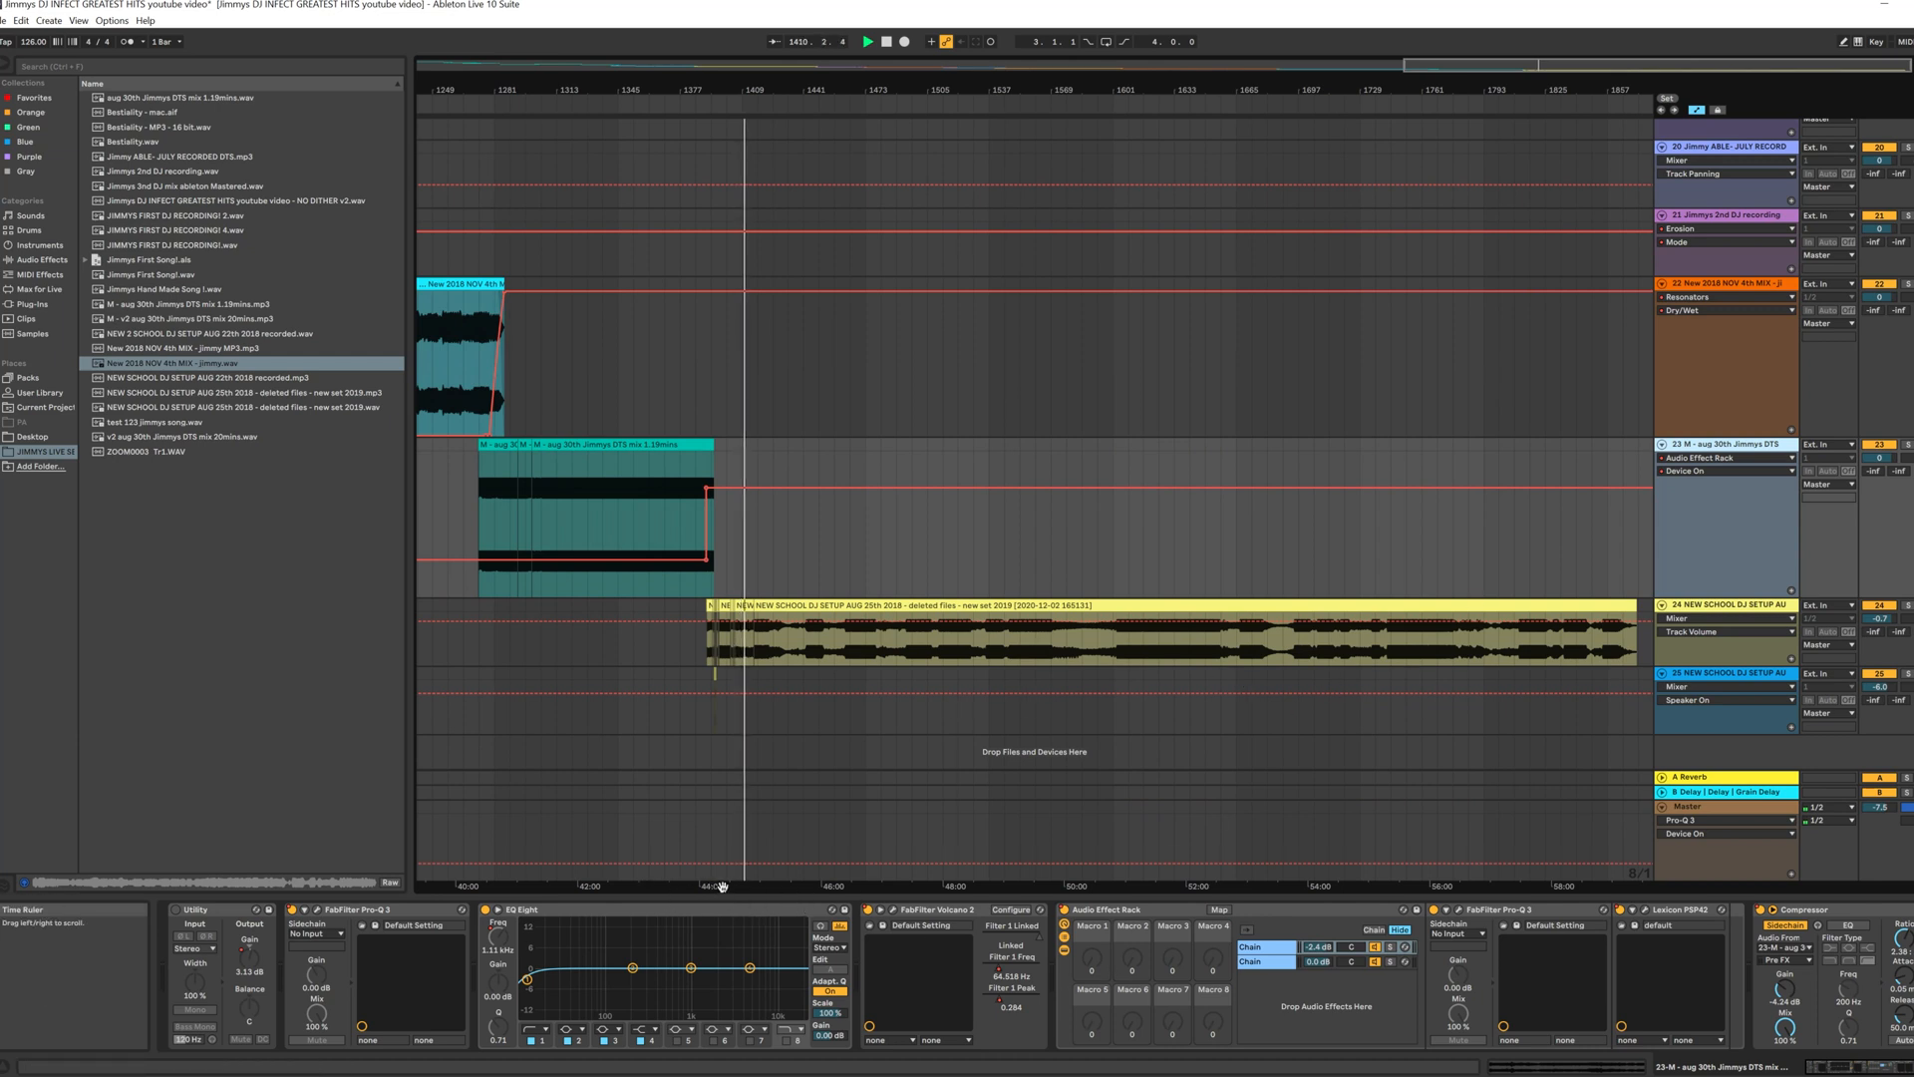
{"action": "left_click_drag", "start_coordinate": [1091, 99], "coordinate": [768, 204]}
{"action": "left_click", "coordinate": [732, 107]}
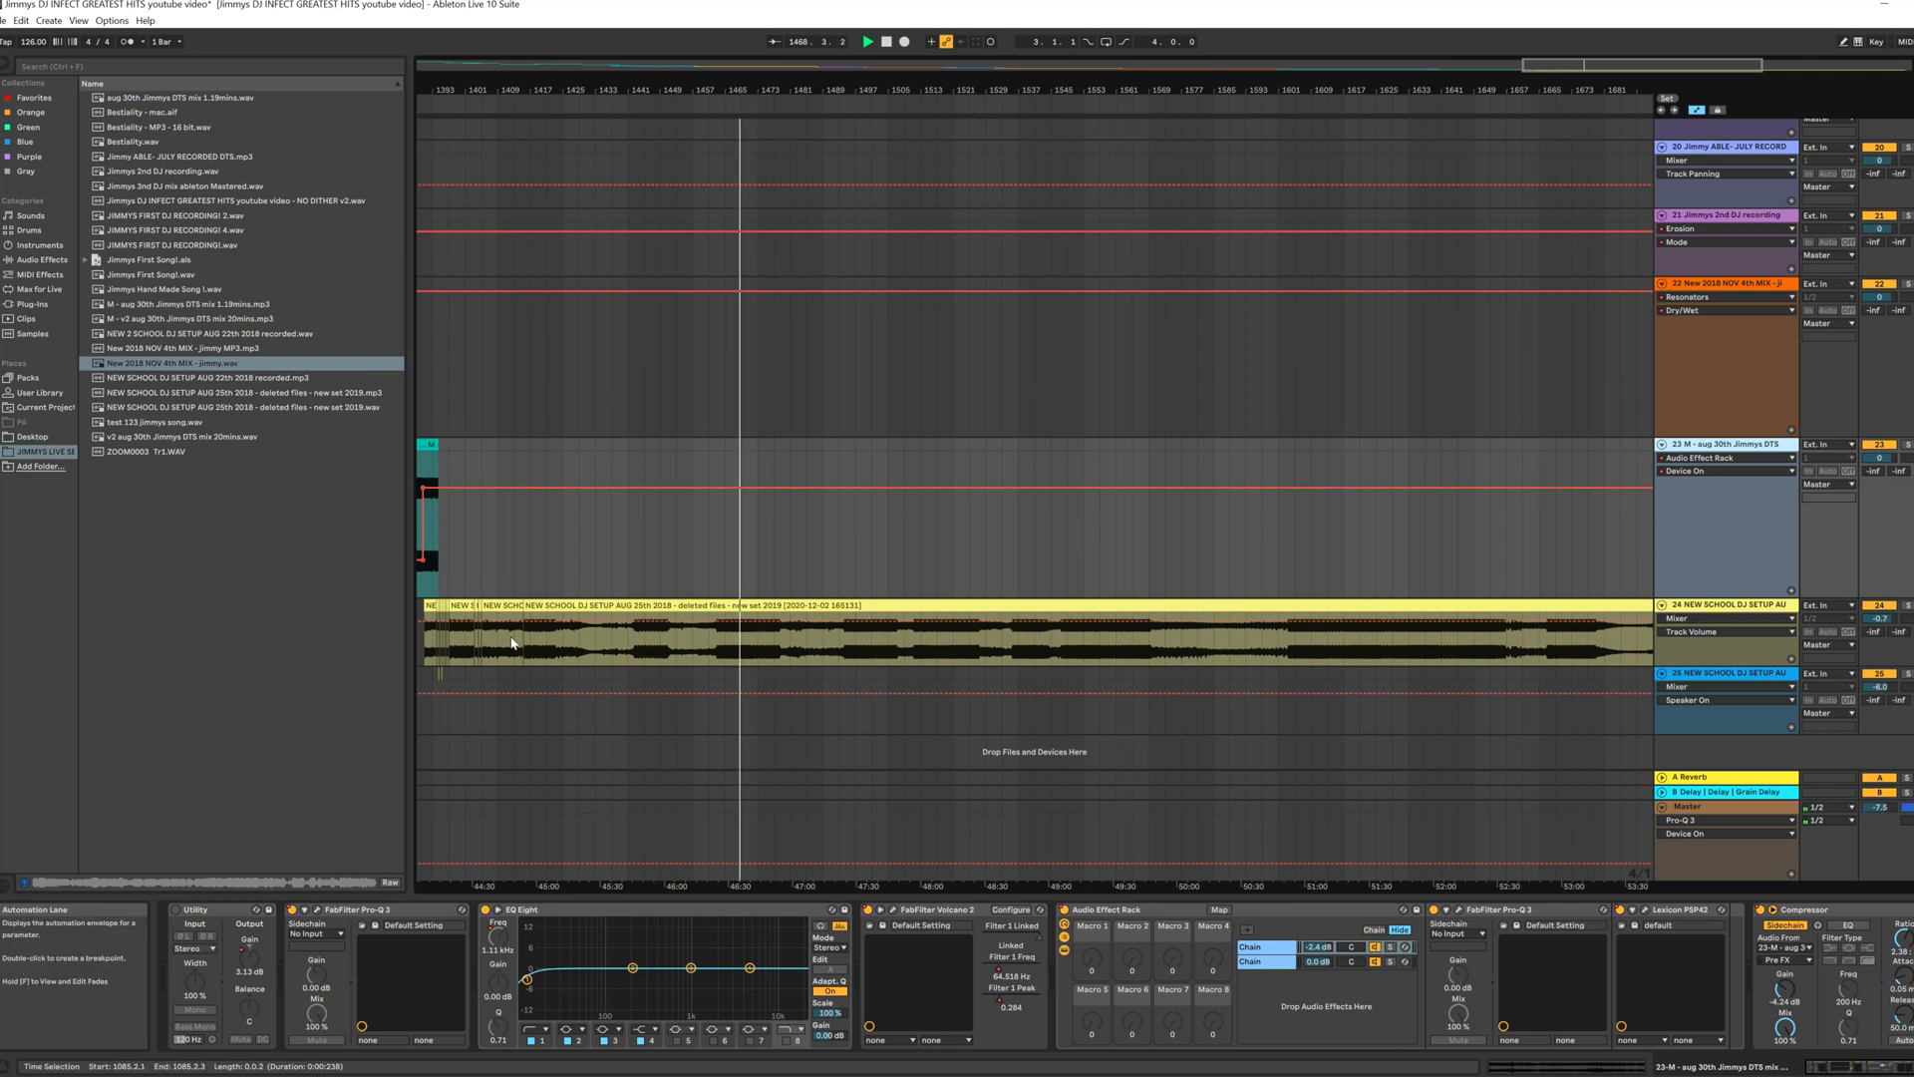
Step: Review the sliced opening clips of track 24, and continue playback from near the middle of its last long clip
{"action": "left_click_drag", "start_coordinate": [473, 91], "coordinate": [849, 620]}
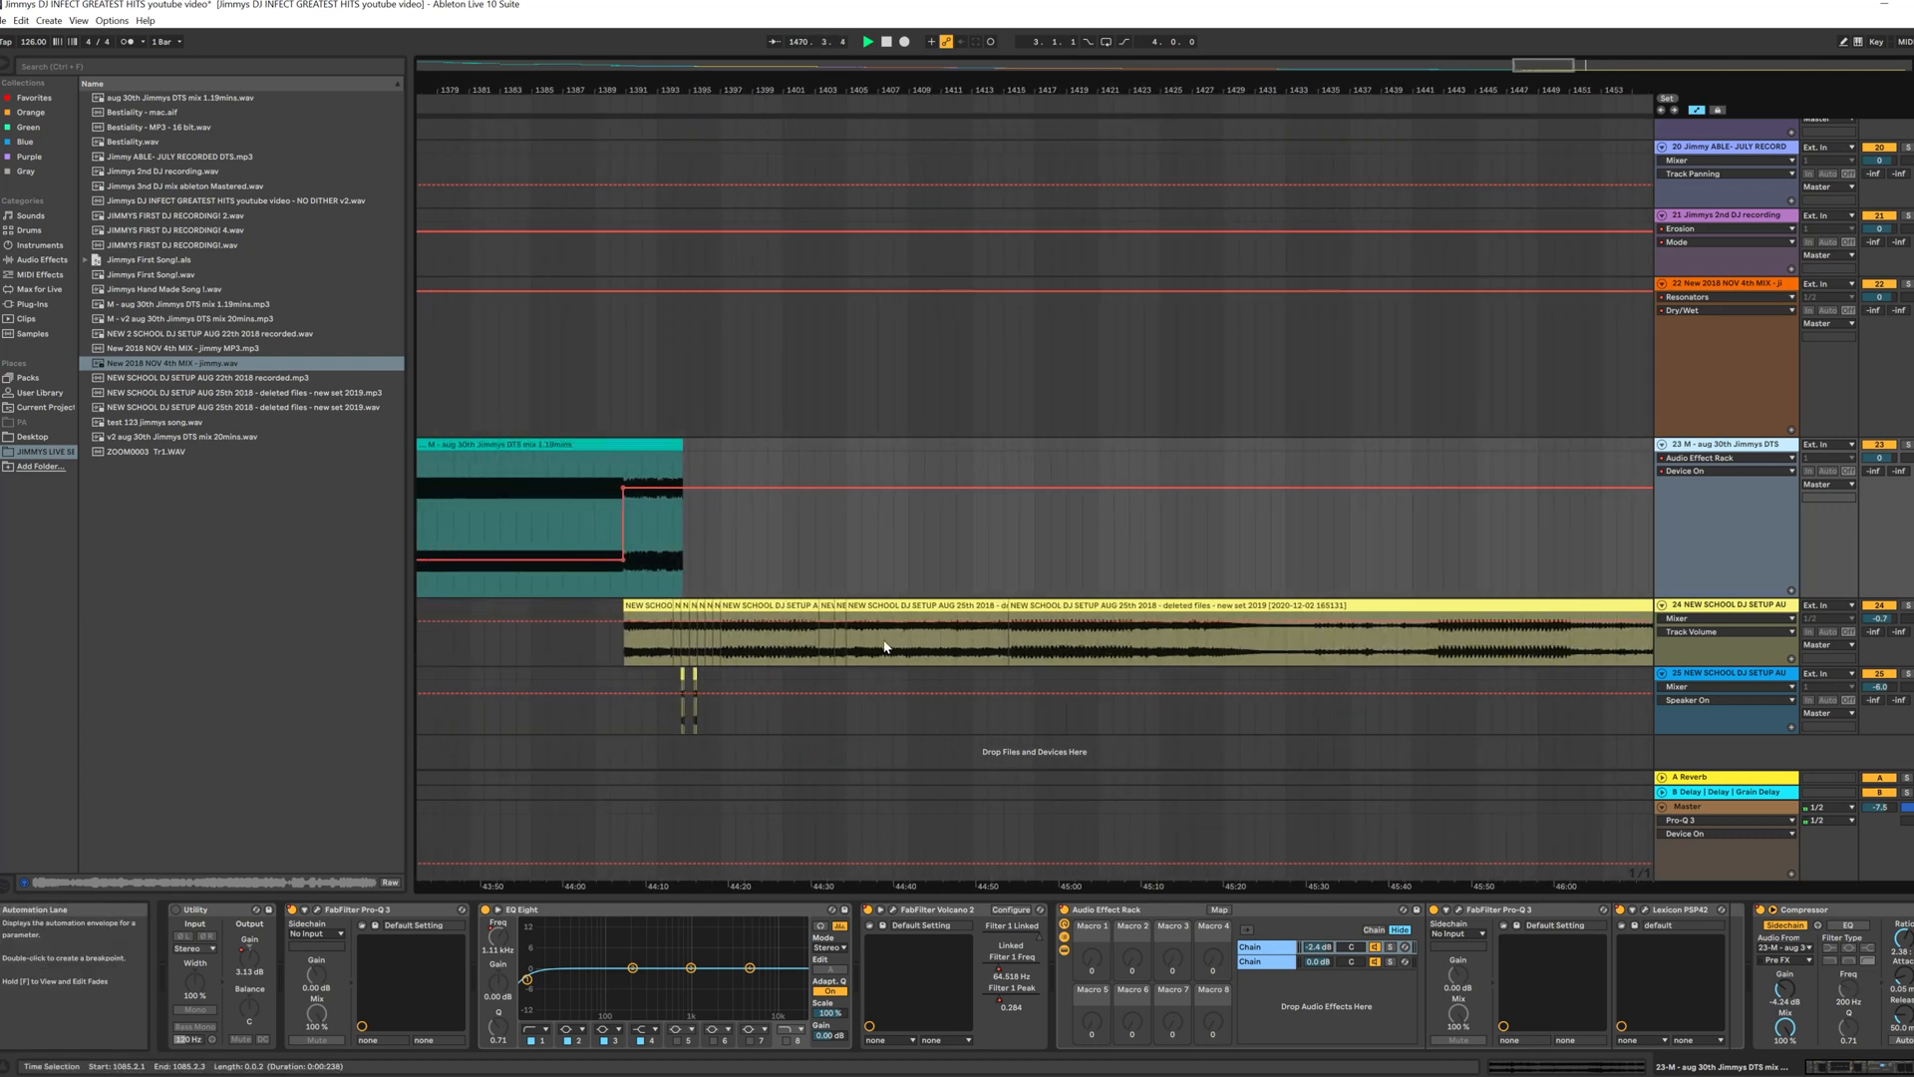
{"action": "left_click_drag", "start_coordinate": [1282, 91], "coordinate": [1038, 94]}
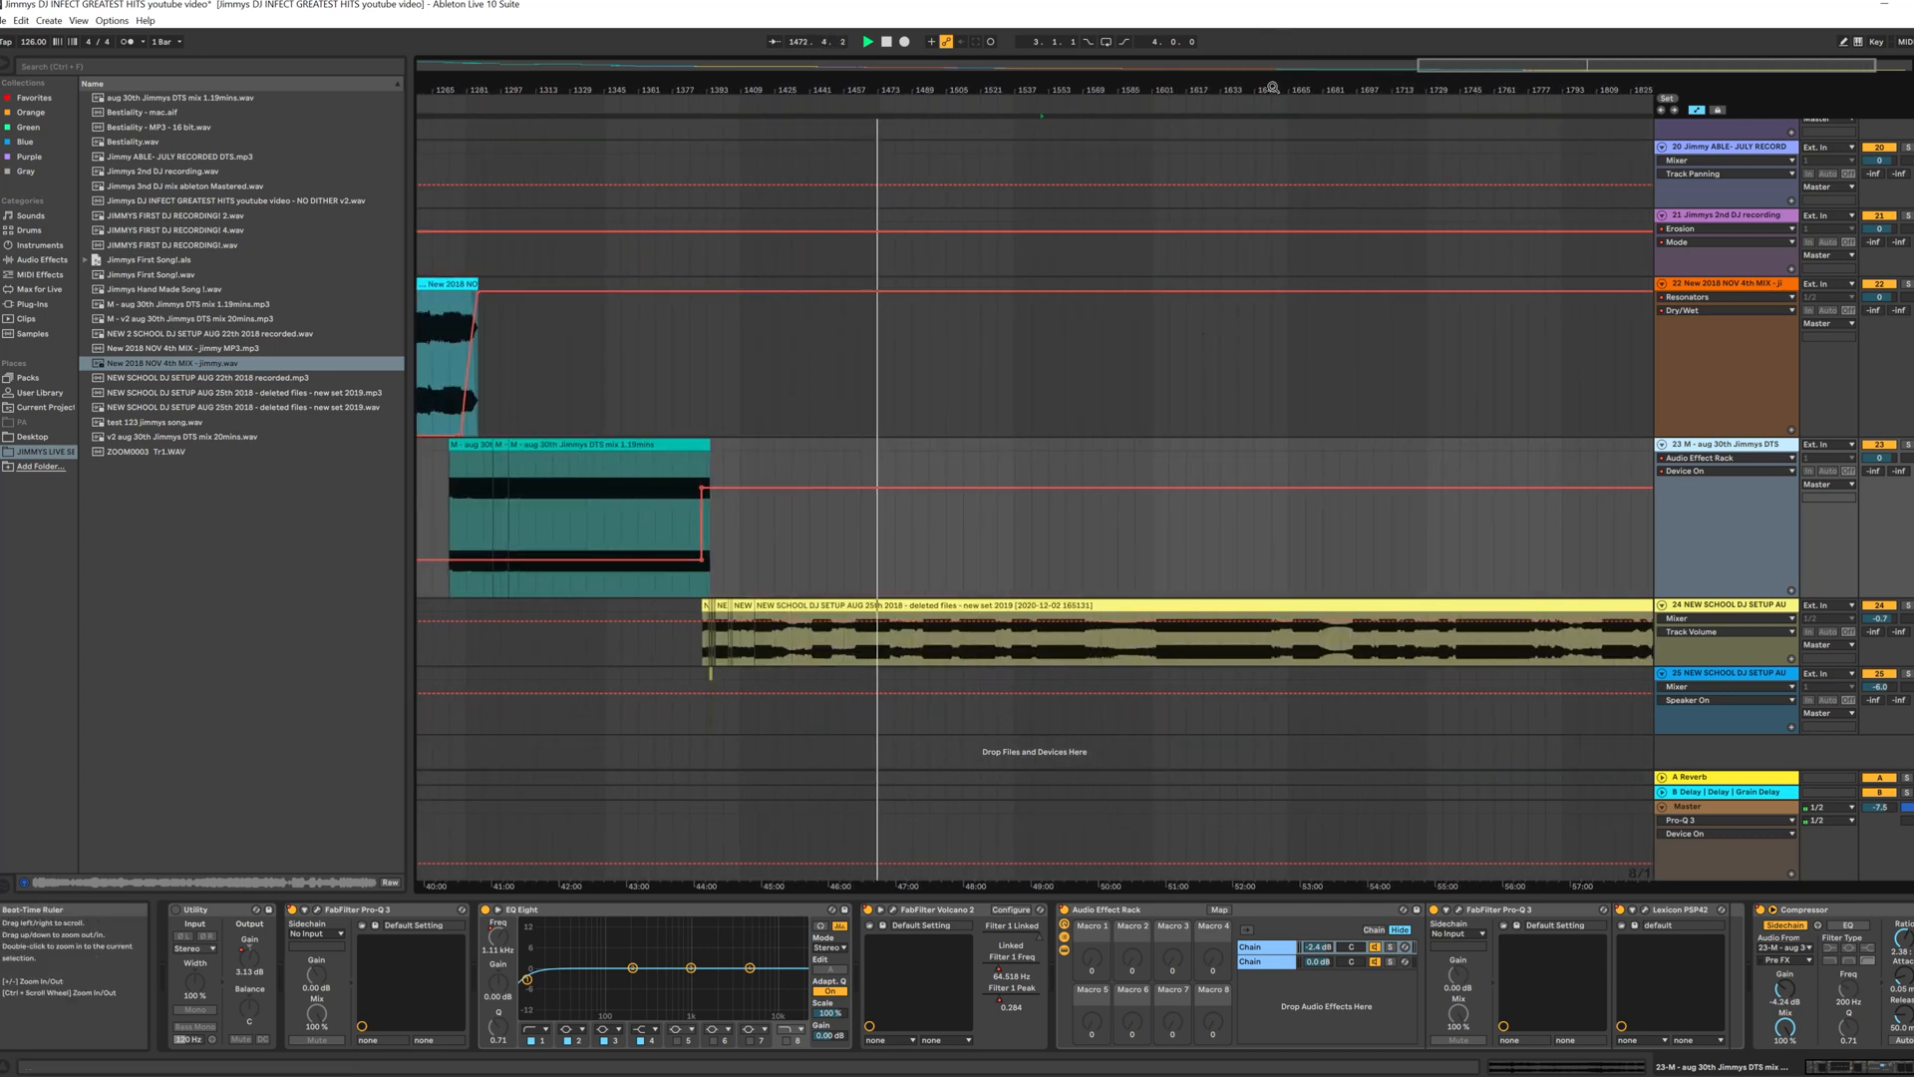
{"action": "left_click", "coordinate": [1042, 107]}
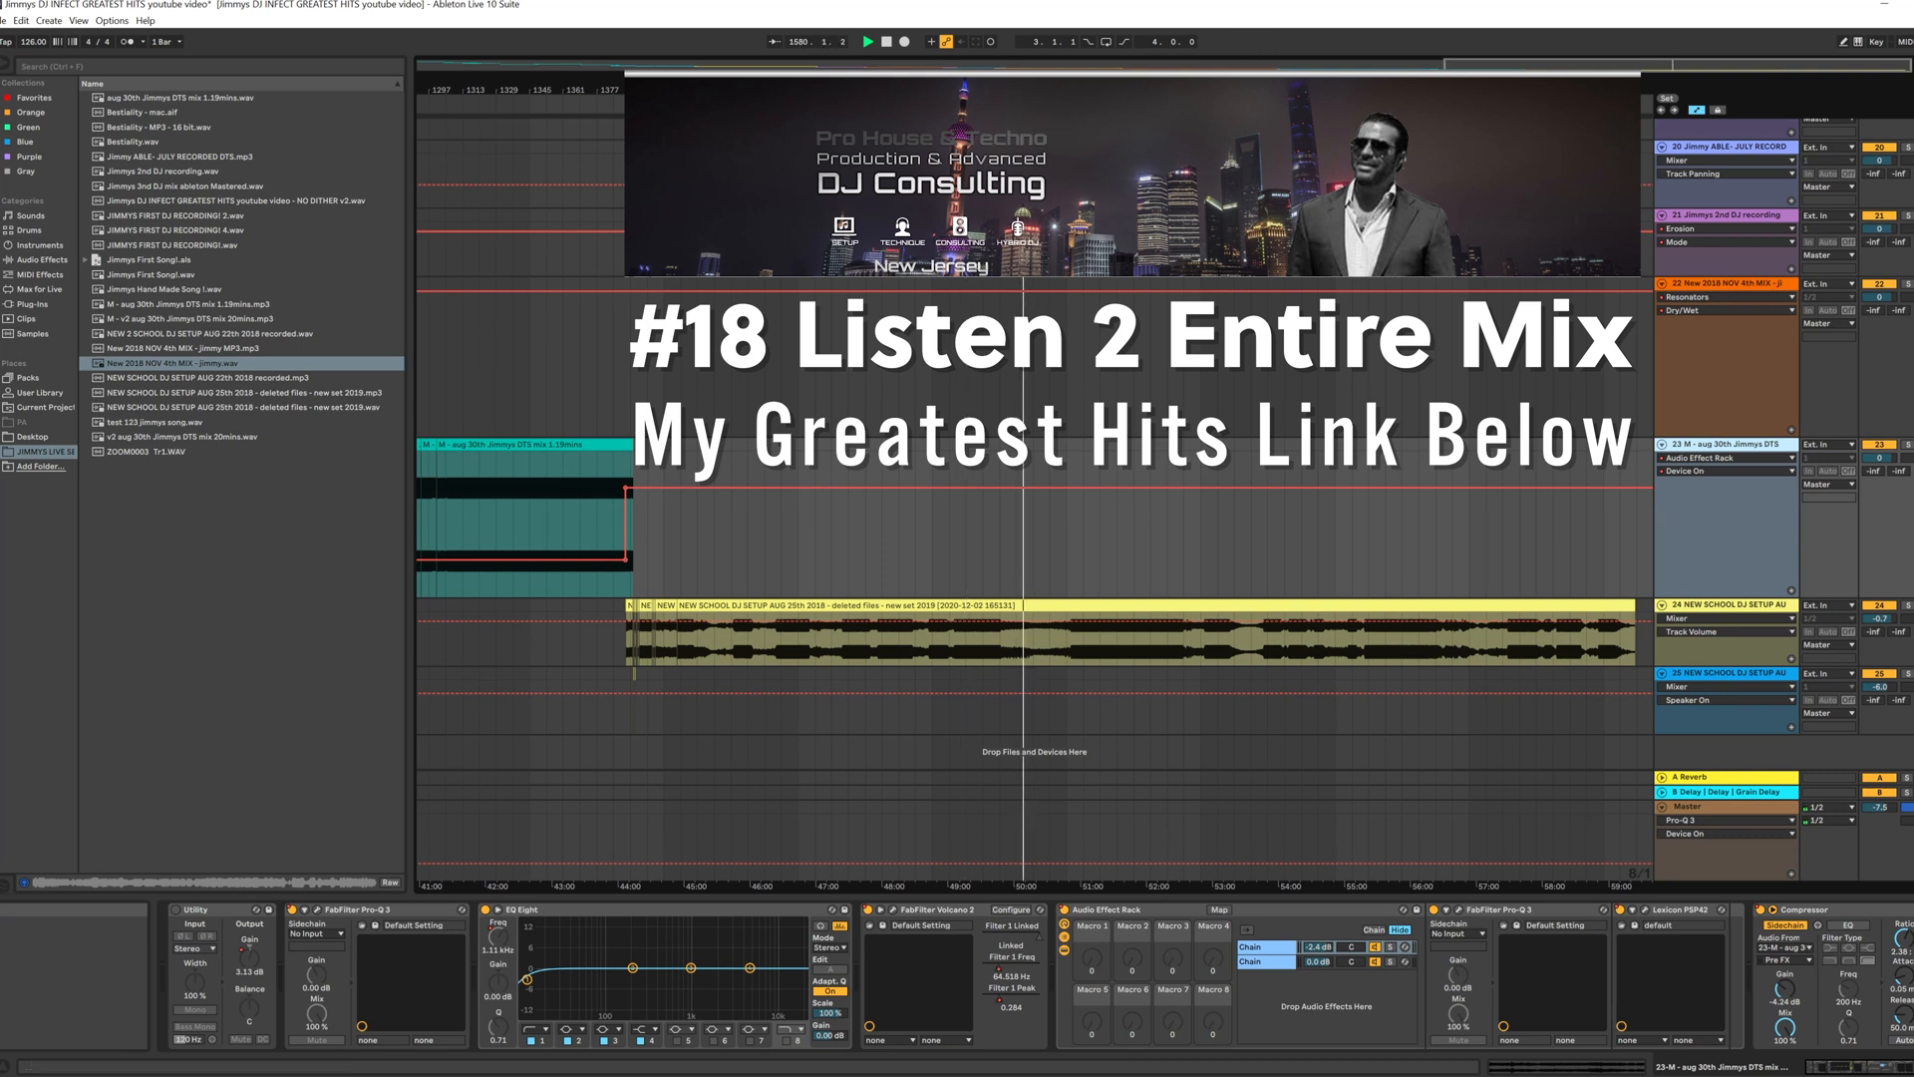
Step: Inspect track 20's device chain, select its second clip, and play across the cut between its two clips
{"action": "left_click_drag", "start_coordinate": [1265, 89], "coordinate": [1326, 89]}
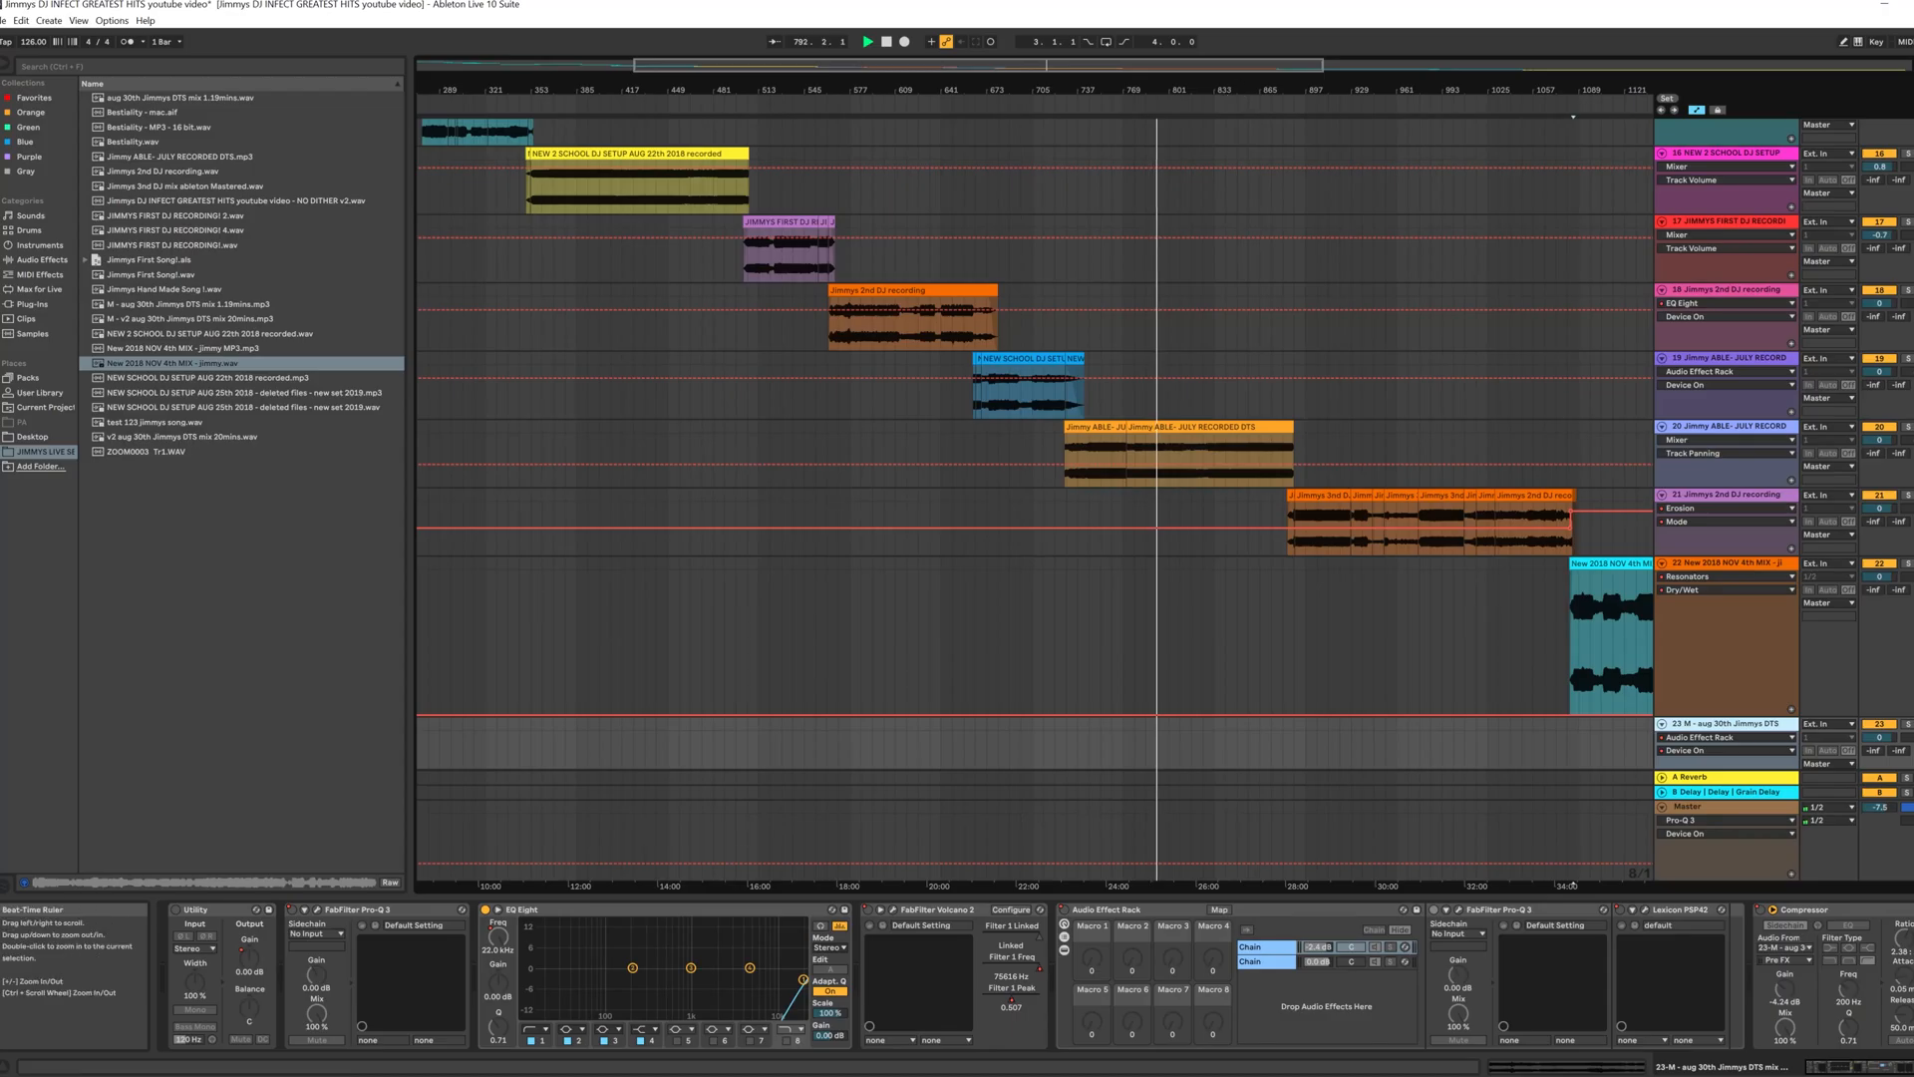
{"action": "left_click_drag", "start_coordinate": [1149, 0], "coordinate": [1065, 149]}
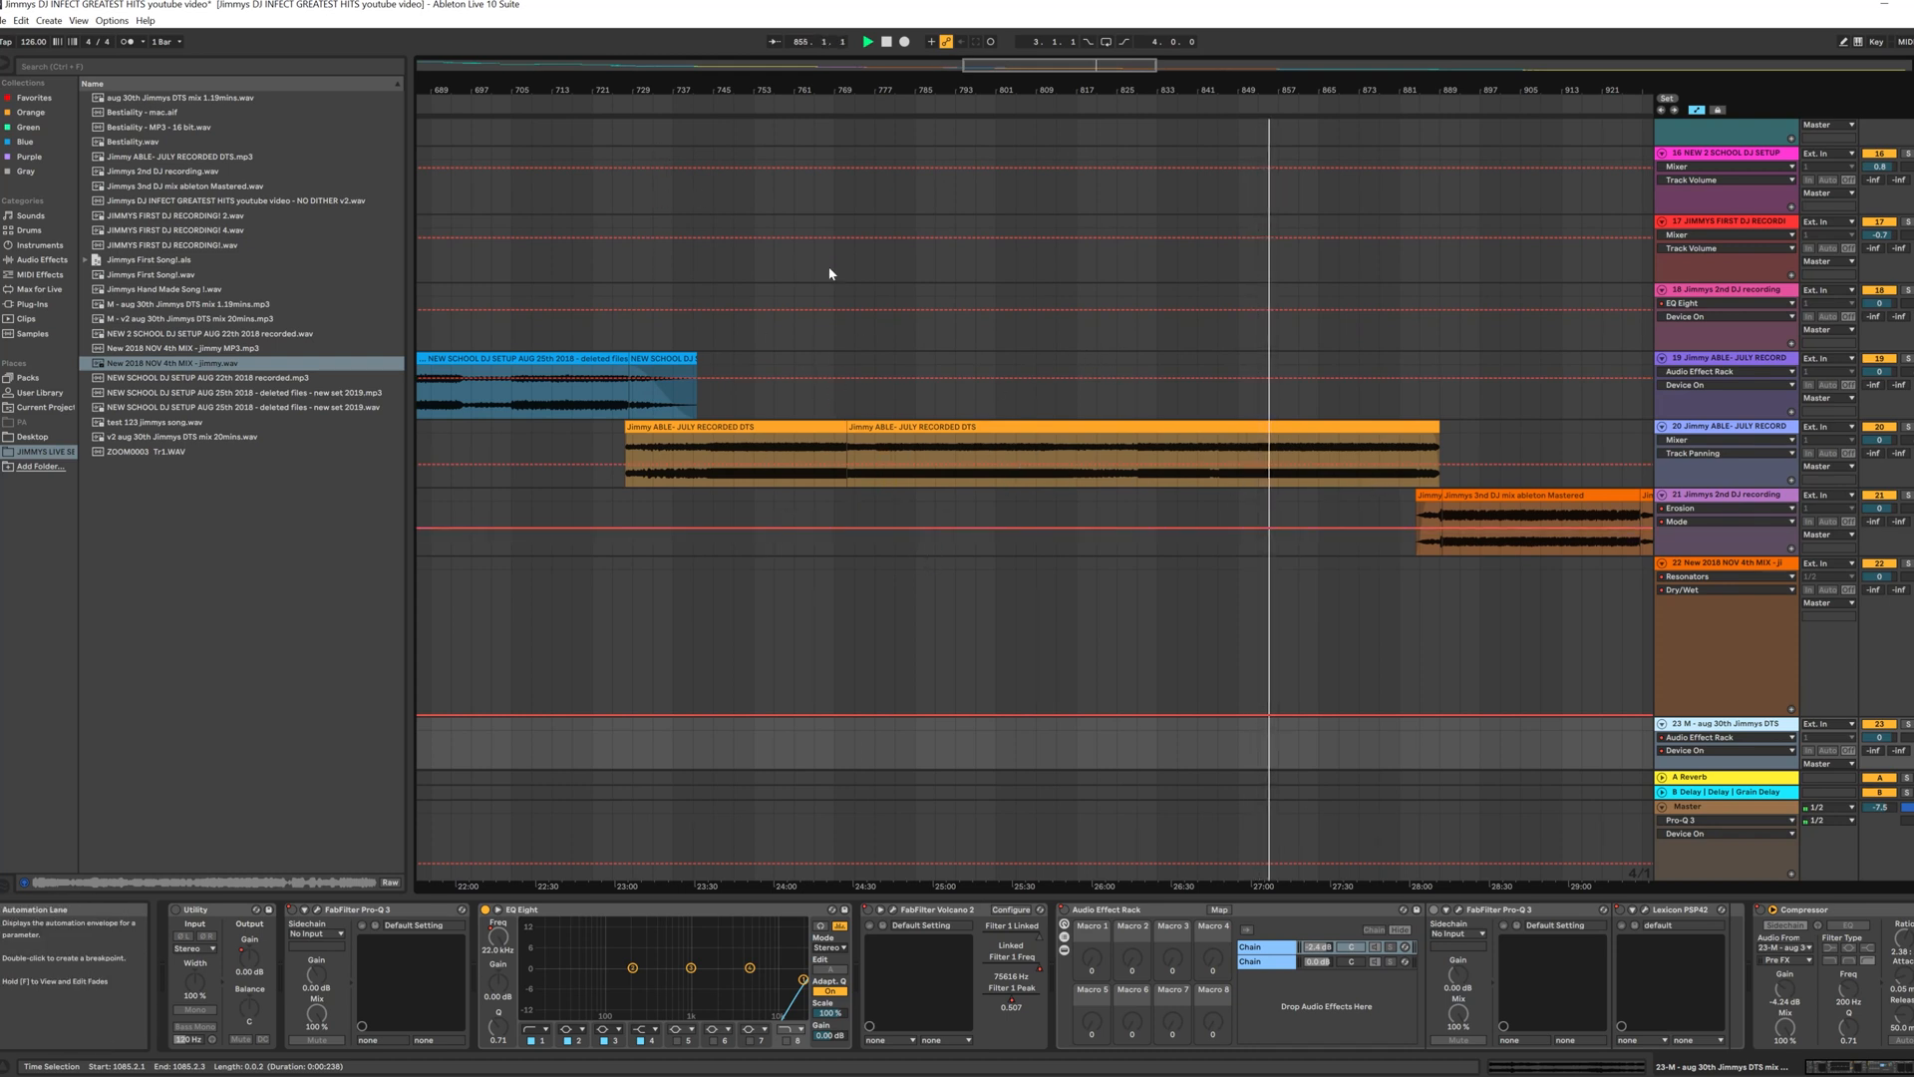
{"action": "left_click_drag", "start_coordinate": [813, 76], "coordinate": [1162, 502]}
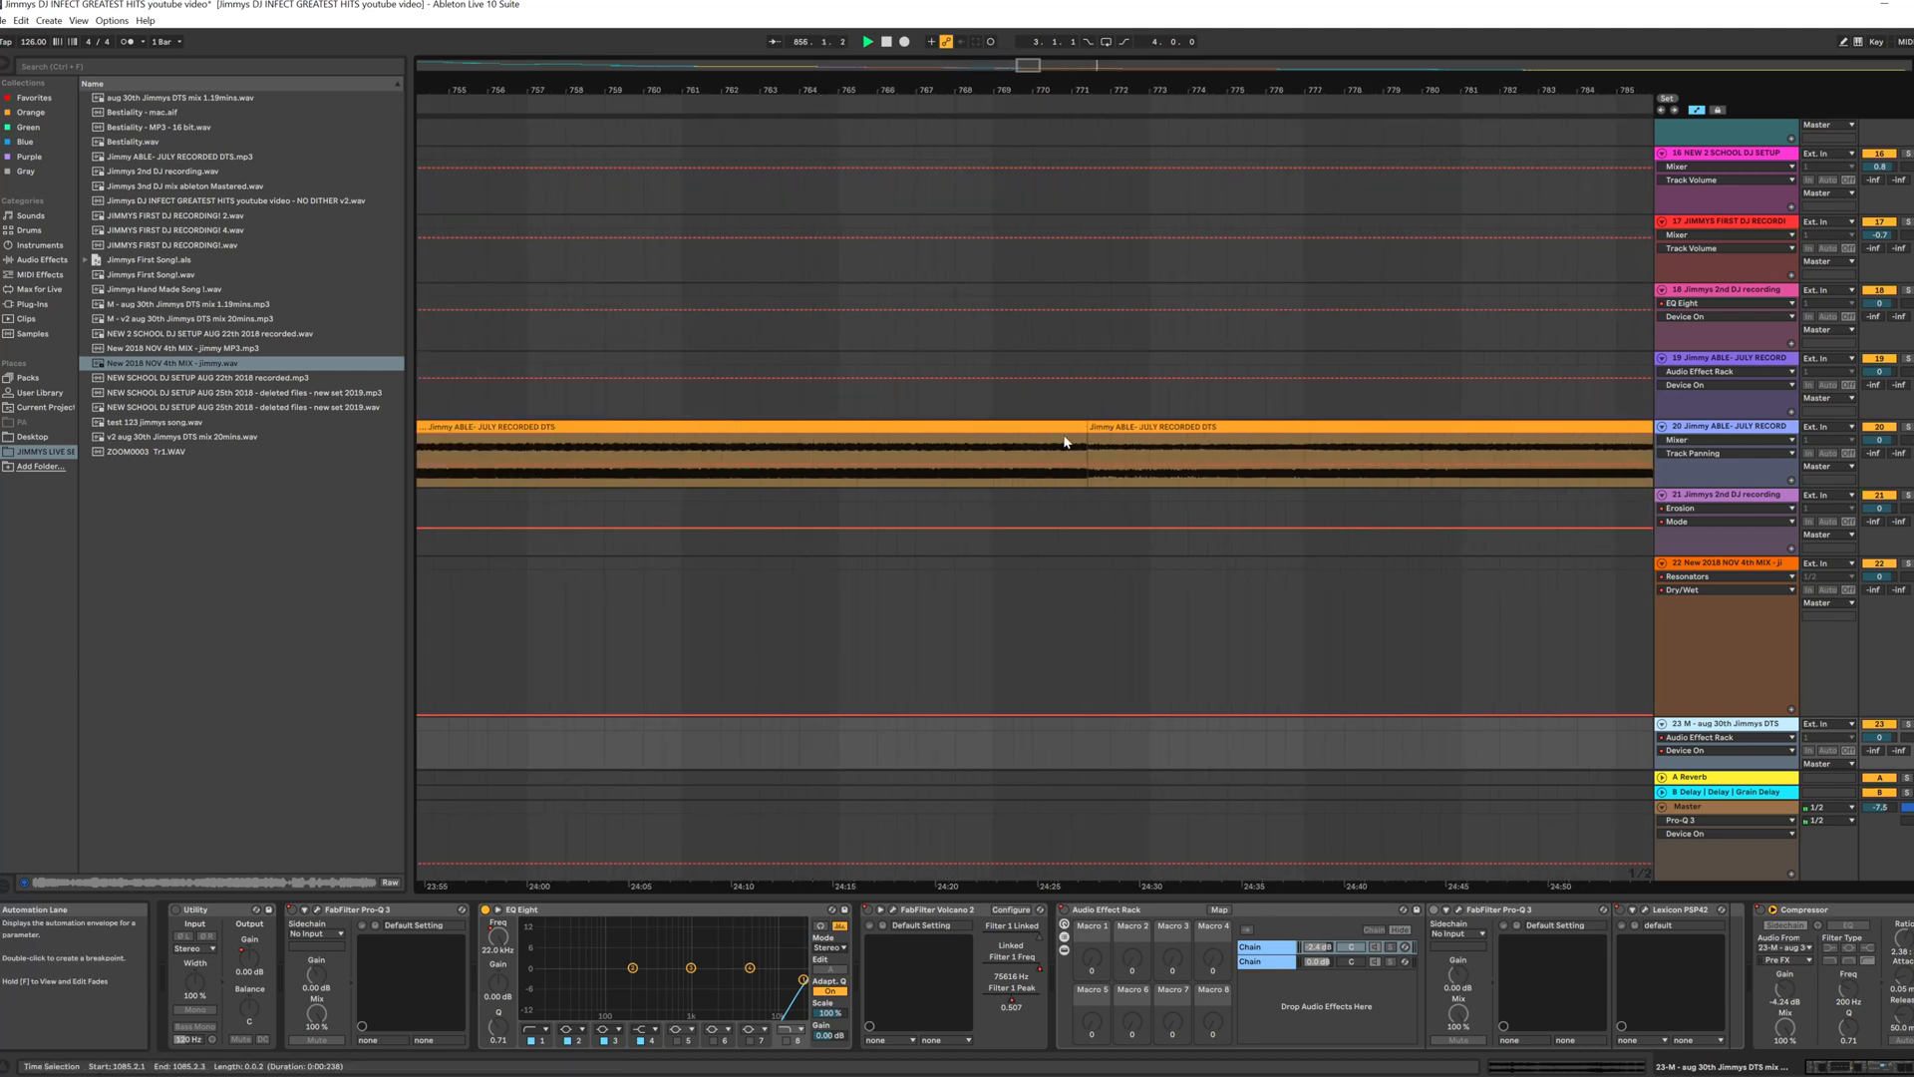
{"action": "left_click", "coordinate": [1685, 426]}
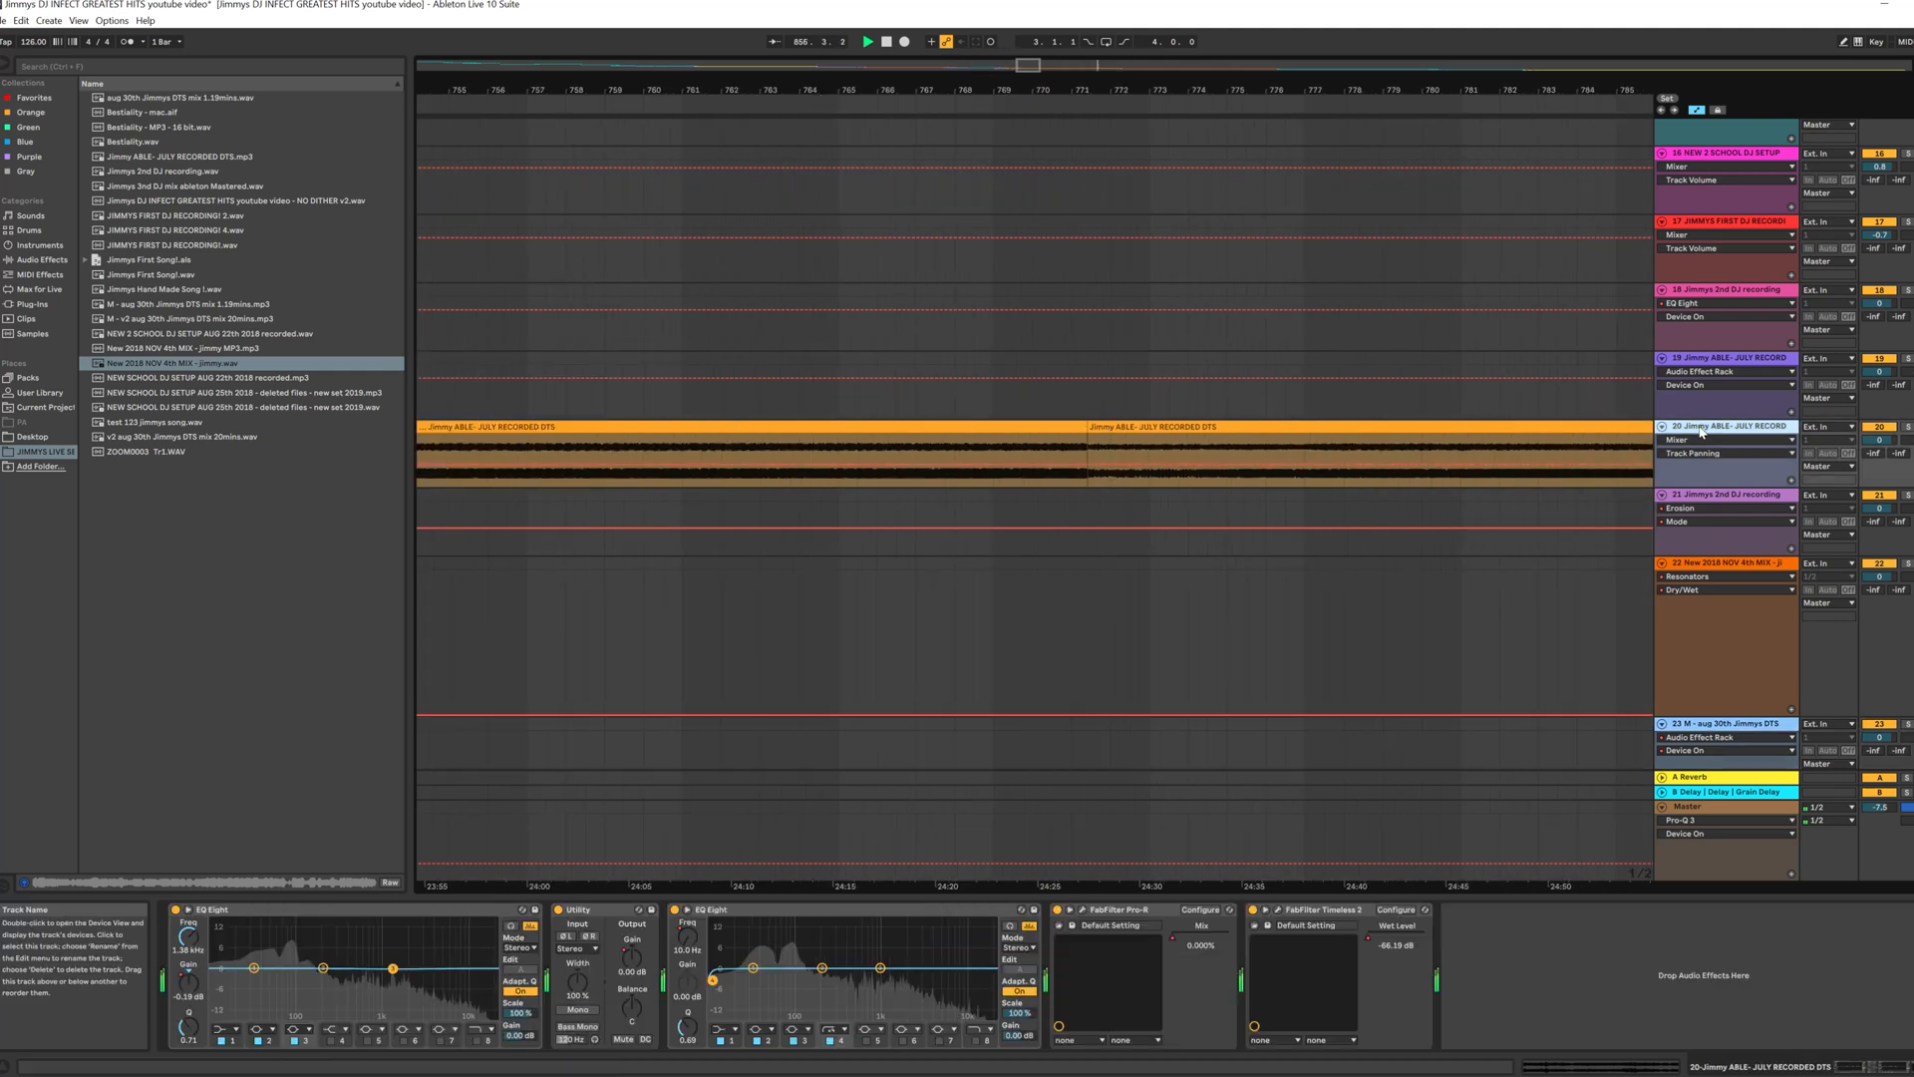
{"action": "left_click", "coordinate": [1096, 428]}
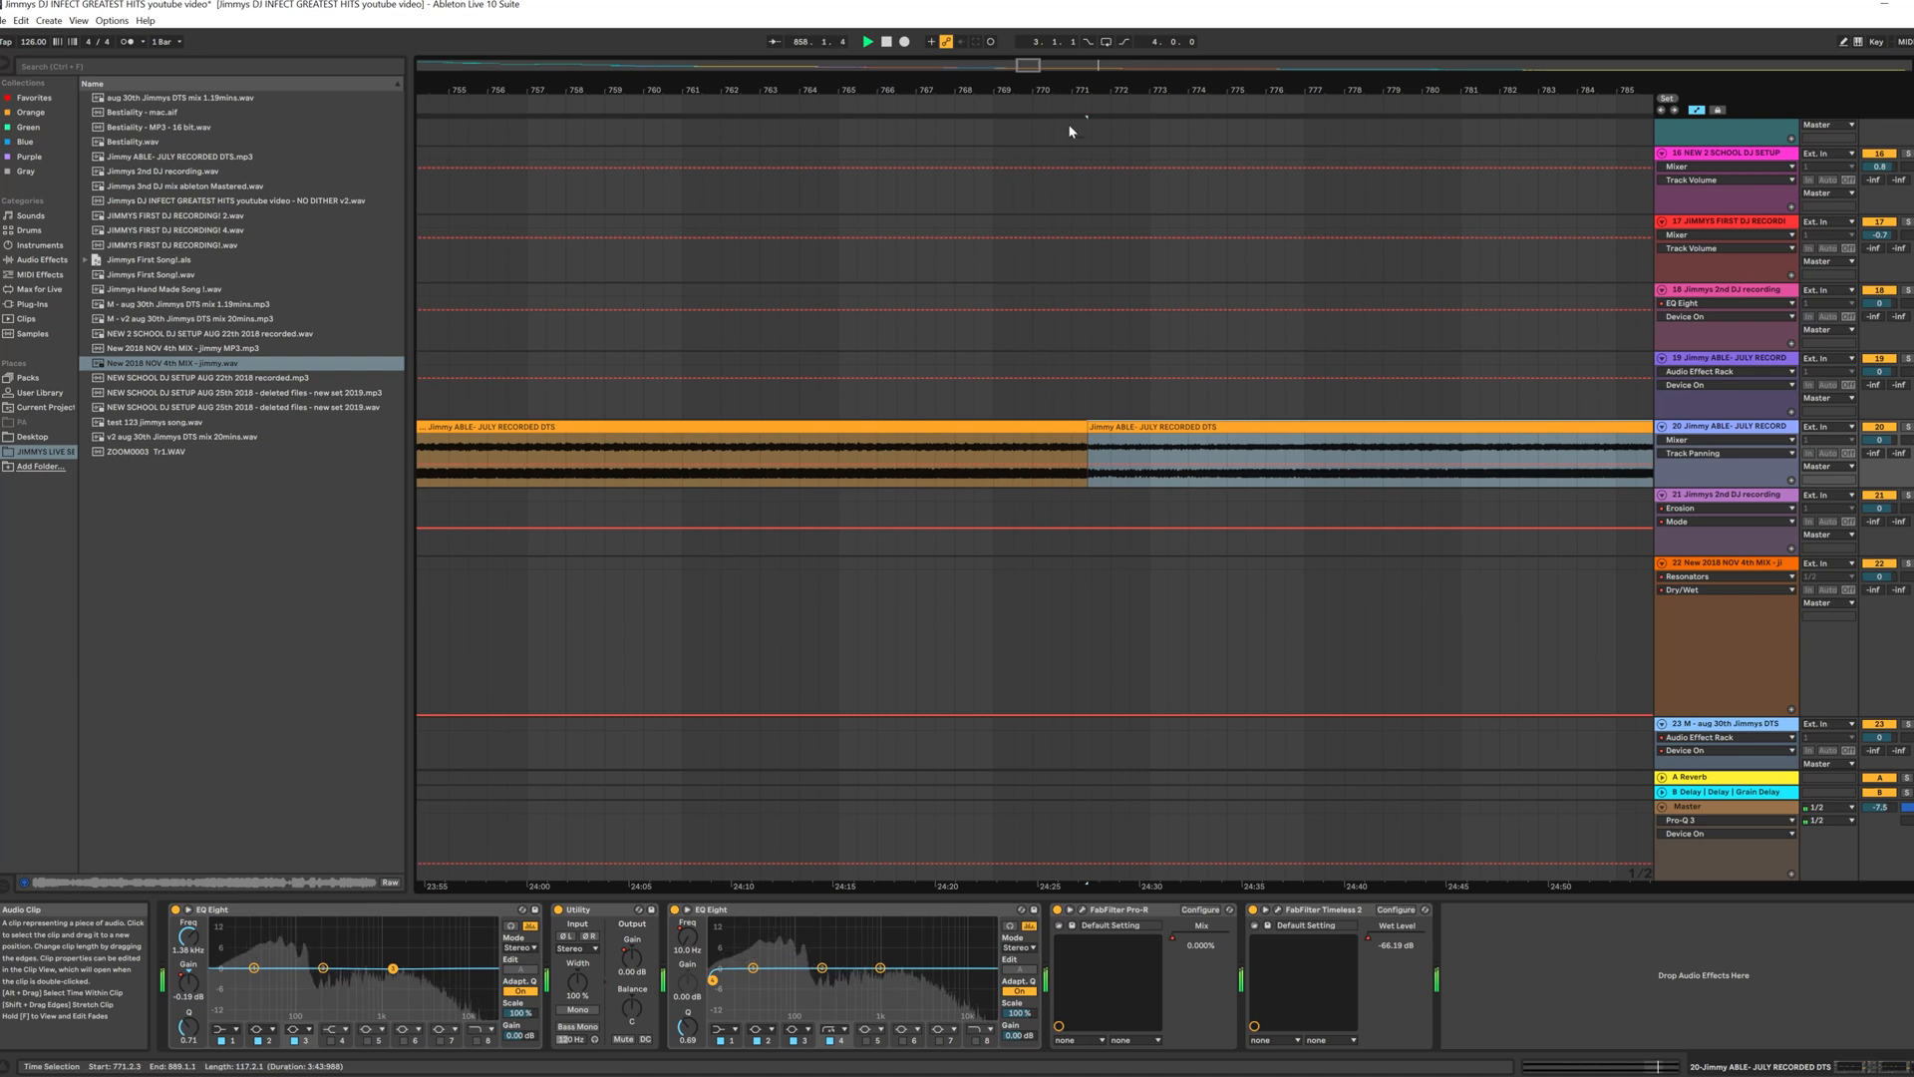
{"action": "left_click", "coordinate": [979, 125]}
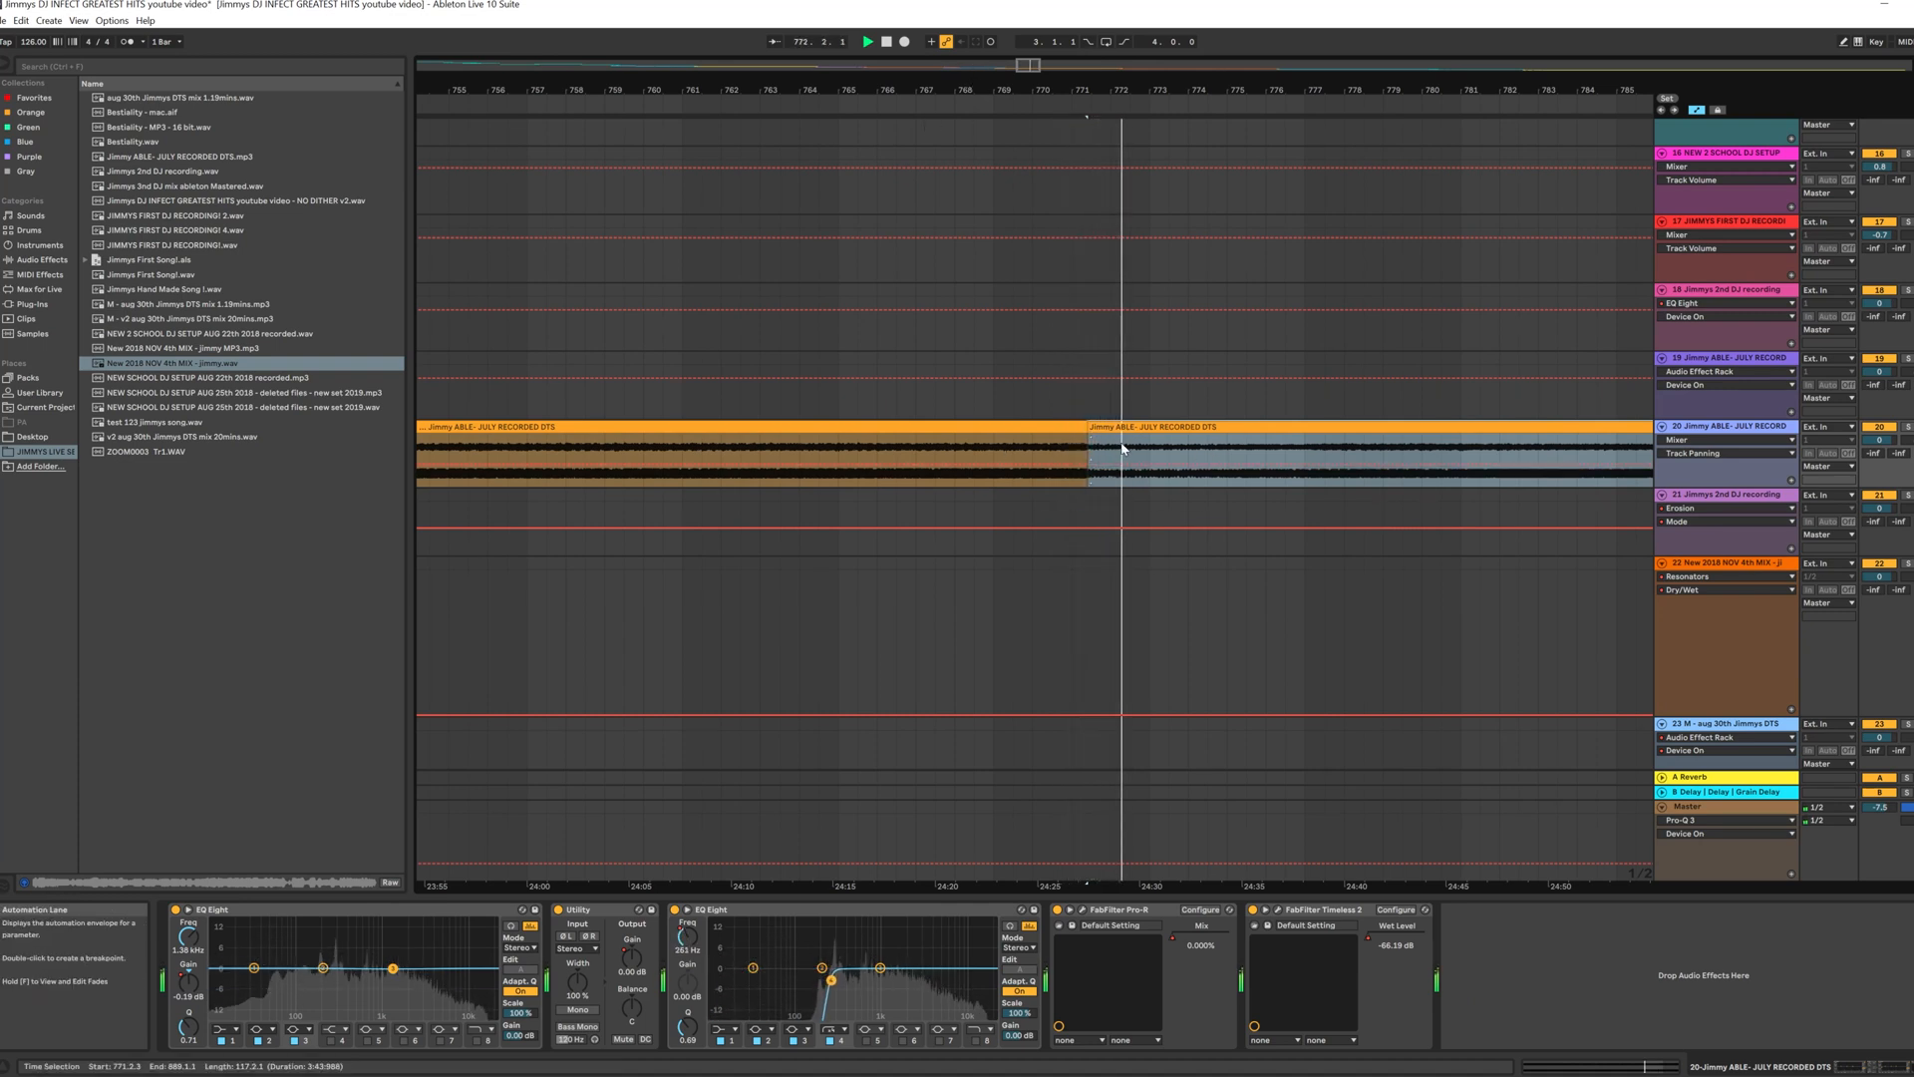
Step: Open the longest clip on track 7 near the start of the mix and check its clip gain
{"action": "left_click_drag", "start_coordinate": [1137, 92], "coordinate": [1136, 40]}
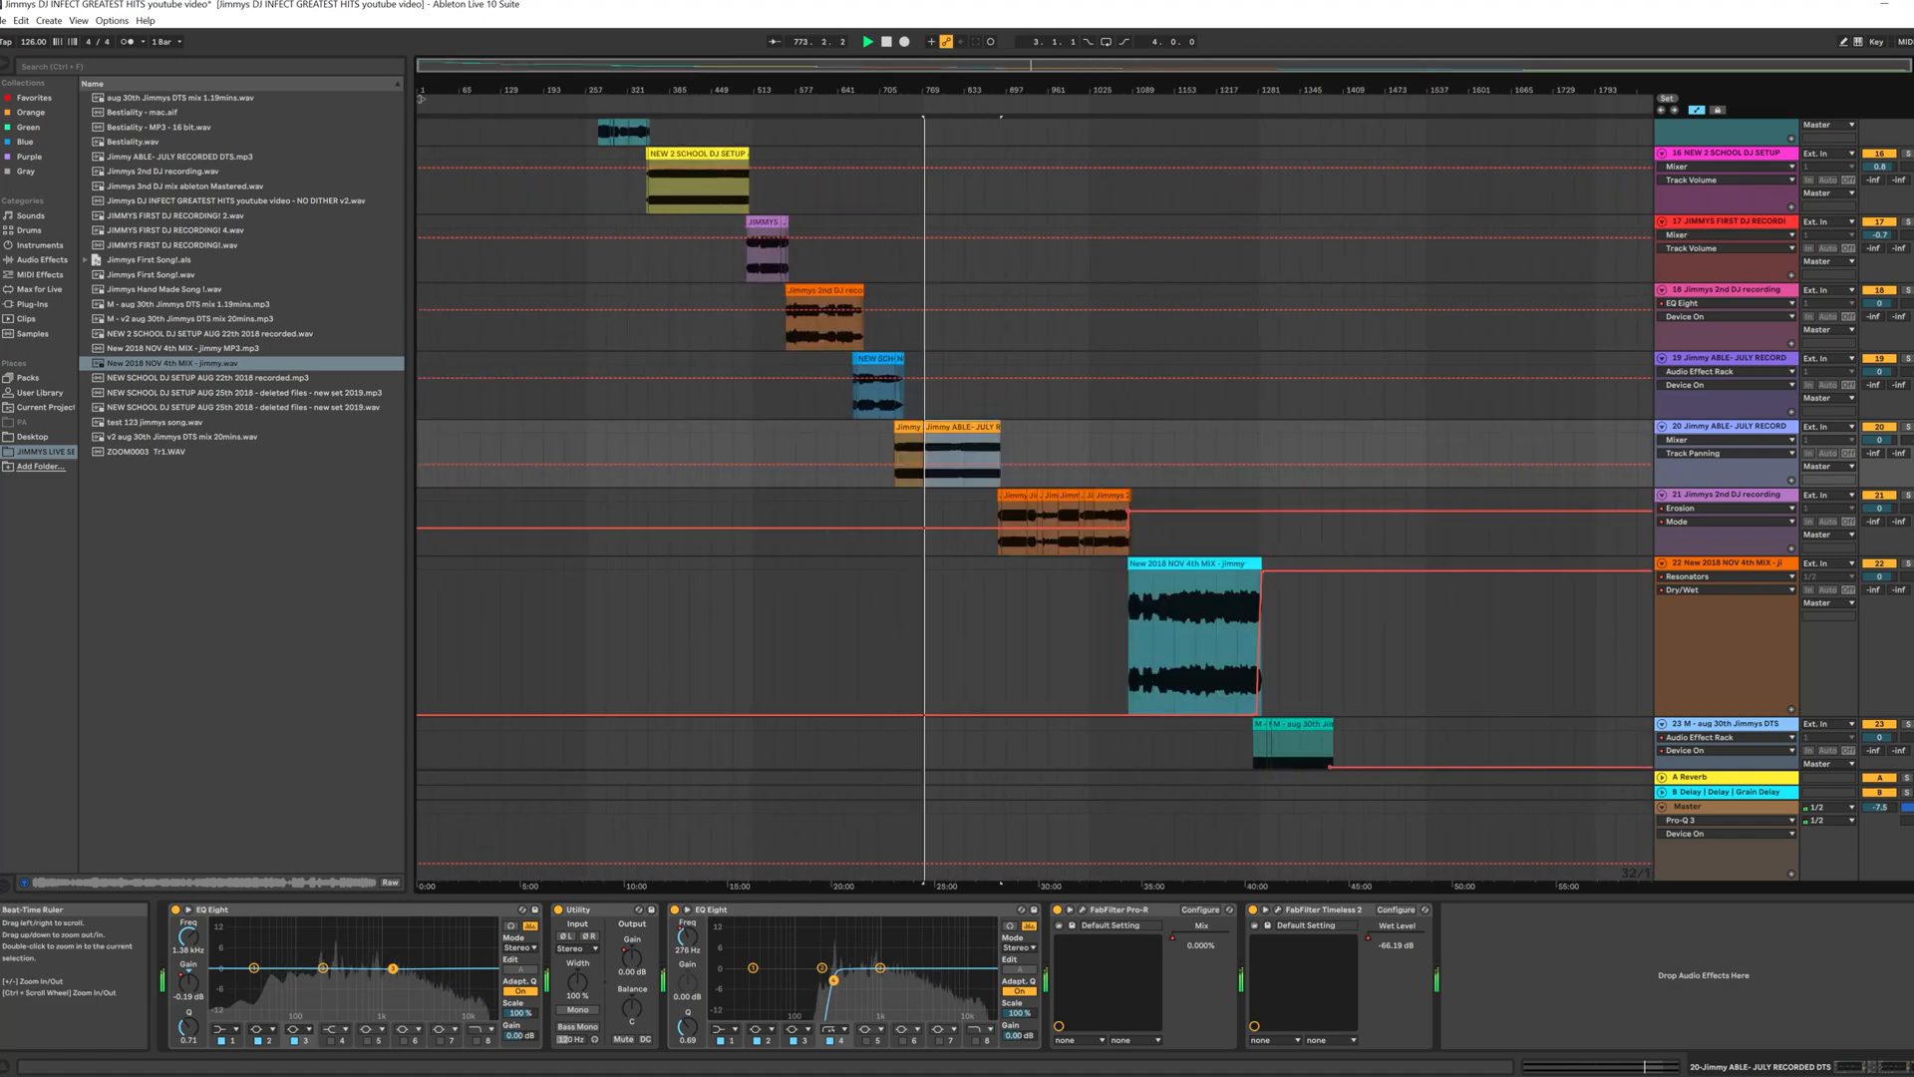
{"action": "scroll", "coordinate": [484, 237], "scroll_direction": "up", "scroll_amount": 10}
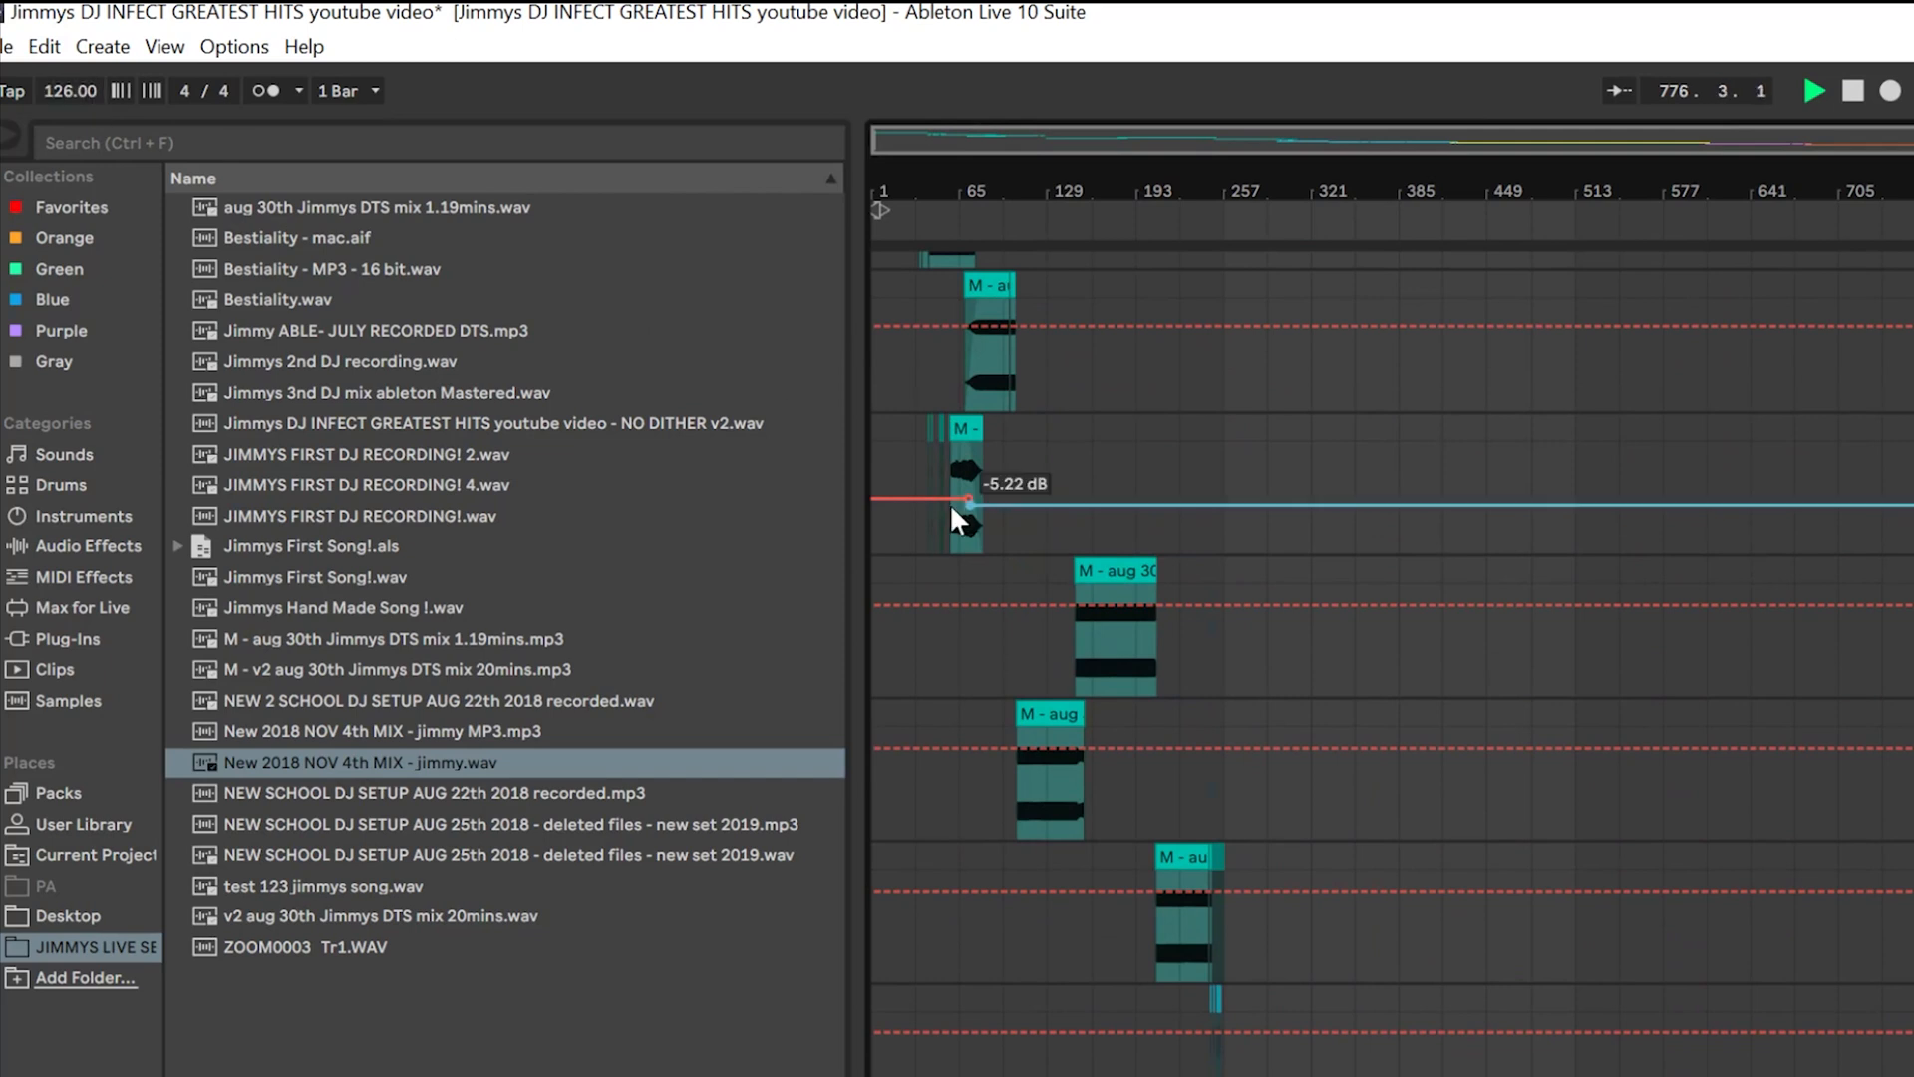
{"action": "scroll", "coordinate": [1004, 534], "scroll_direction": "up", "scroll_amount": 3}
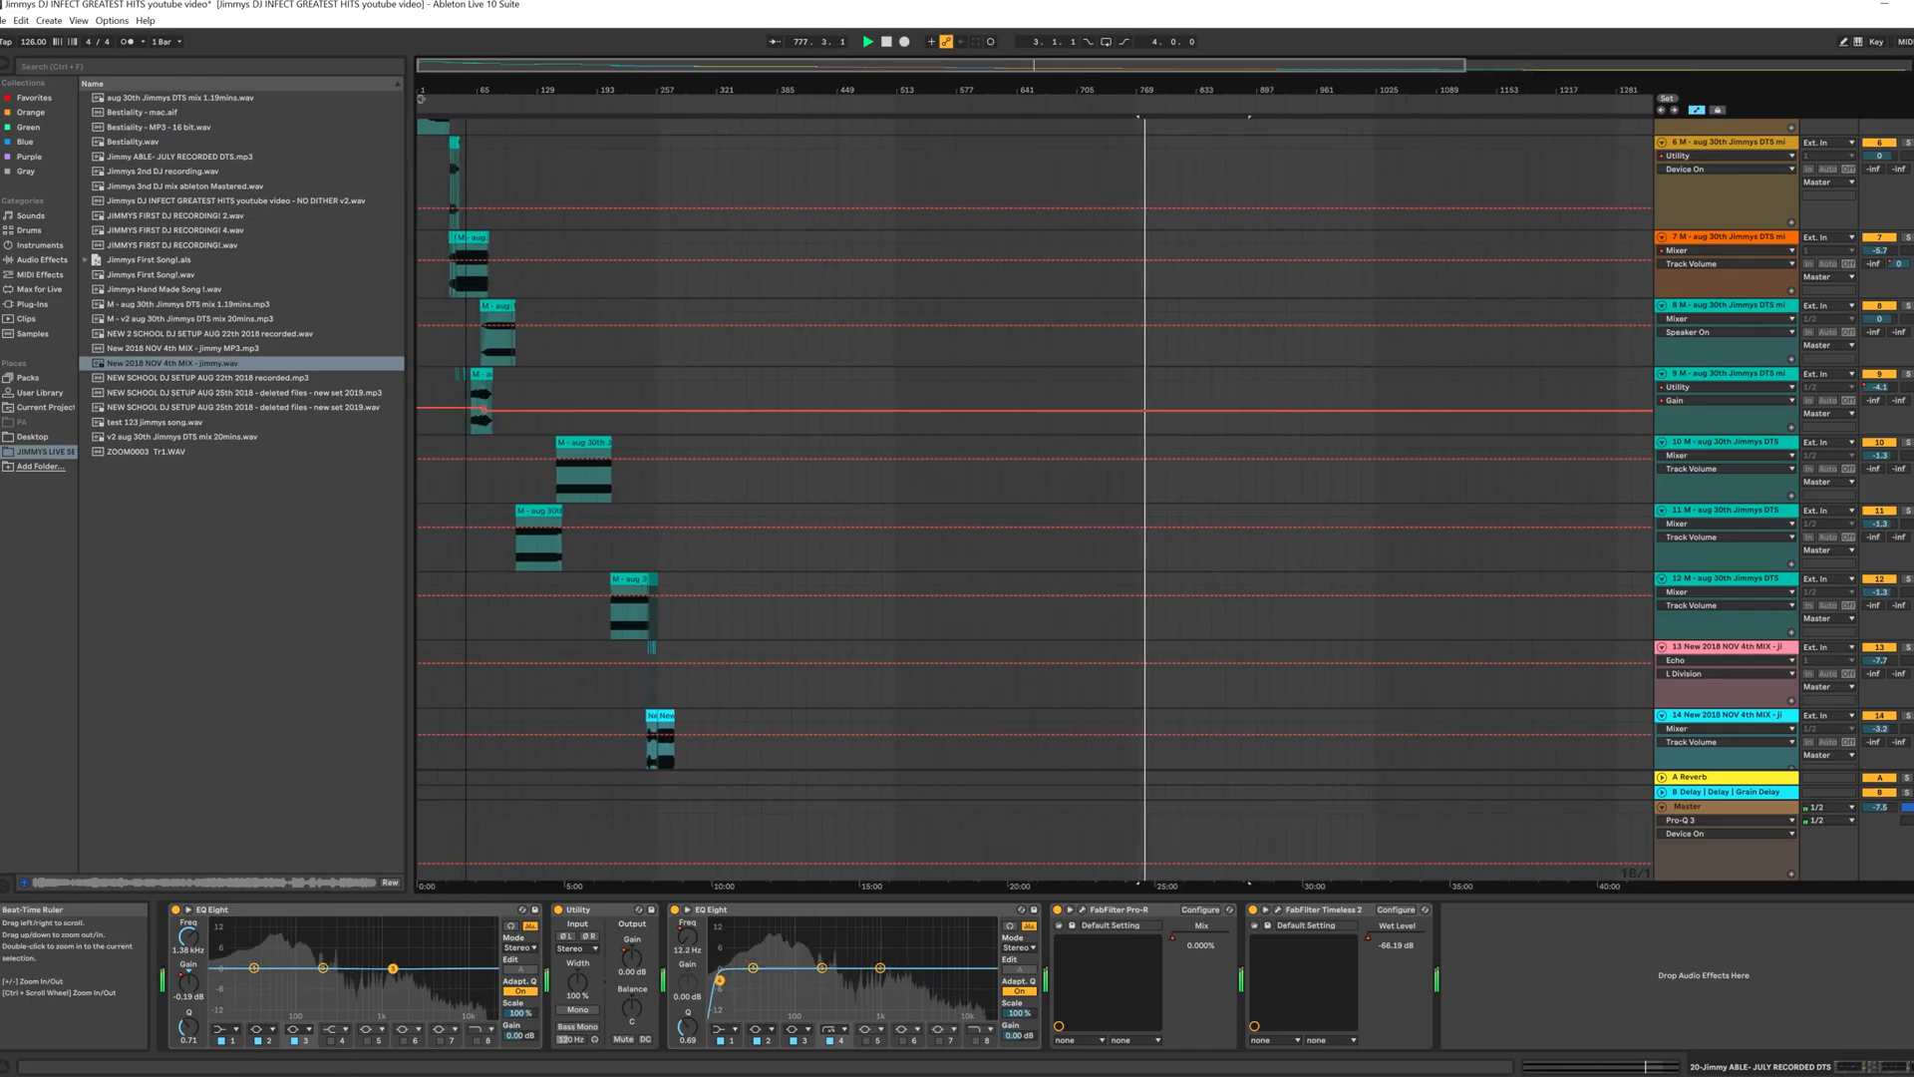
{"action": "left_click_drag", "start_coordinate": [430, 90], "coordinate": [431, 179]}
{"action": "left_click", "coordinate": [669, 240]}
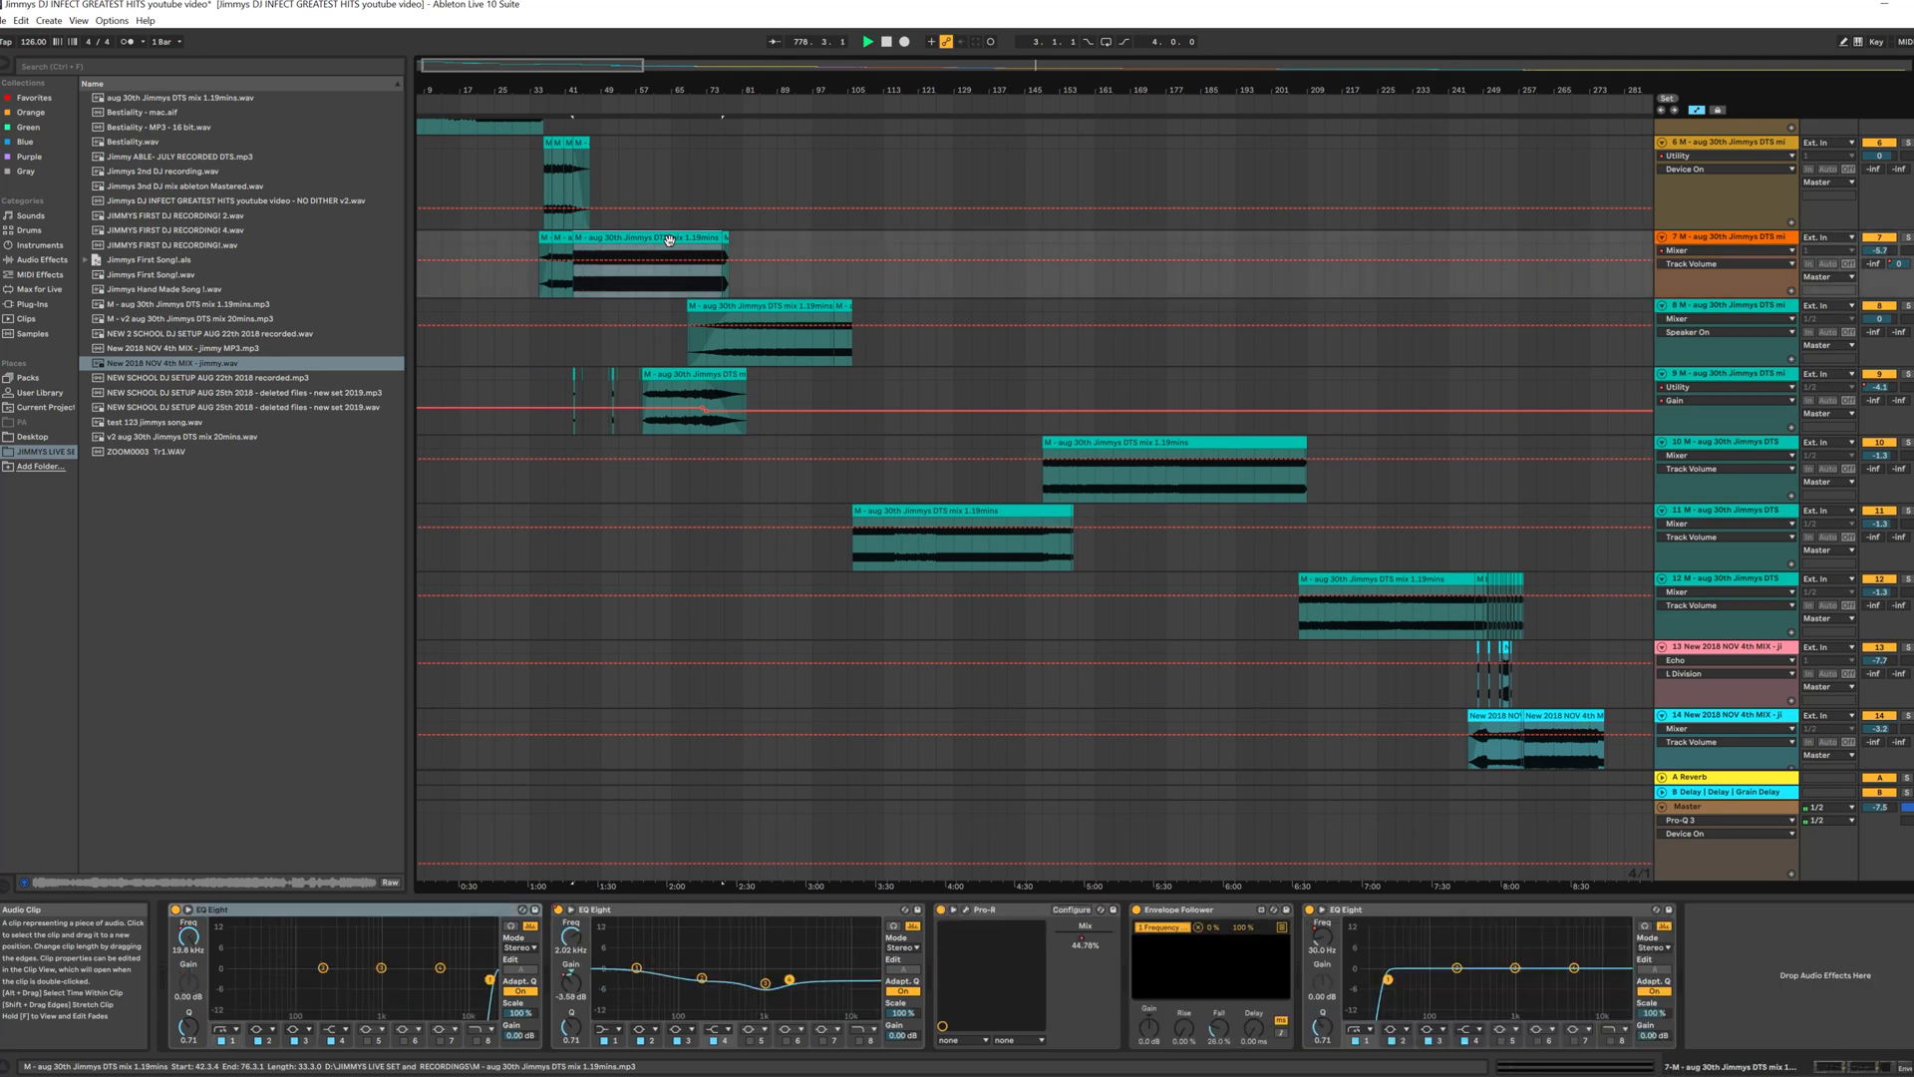
{"action": "double_click", "coordinate": [669, 240]}
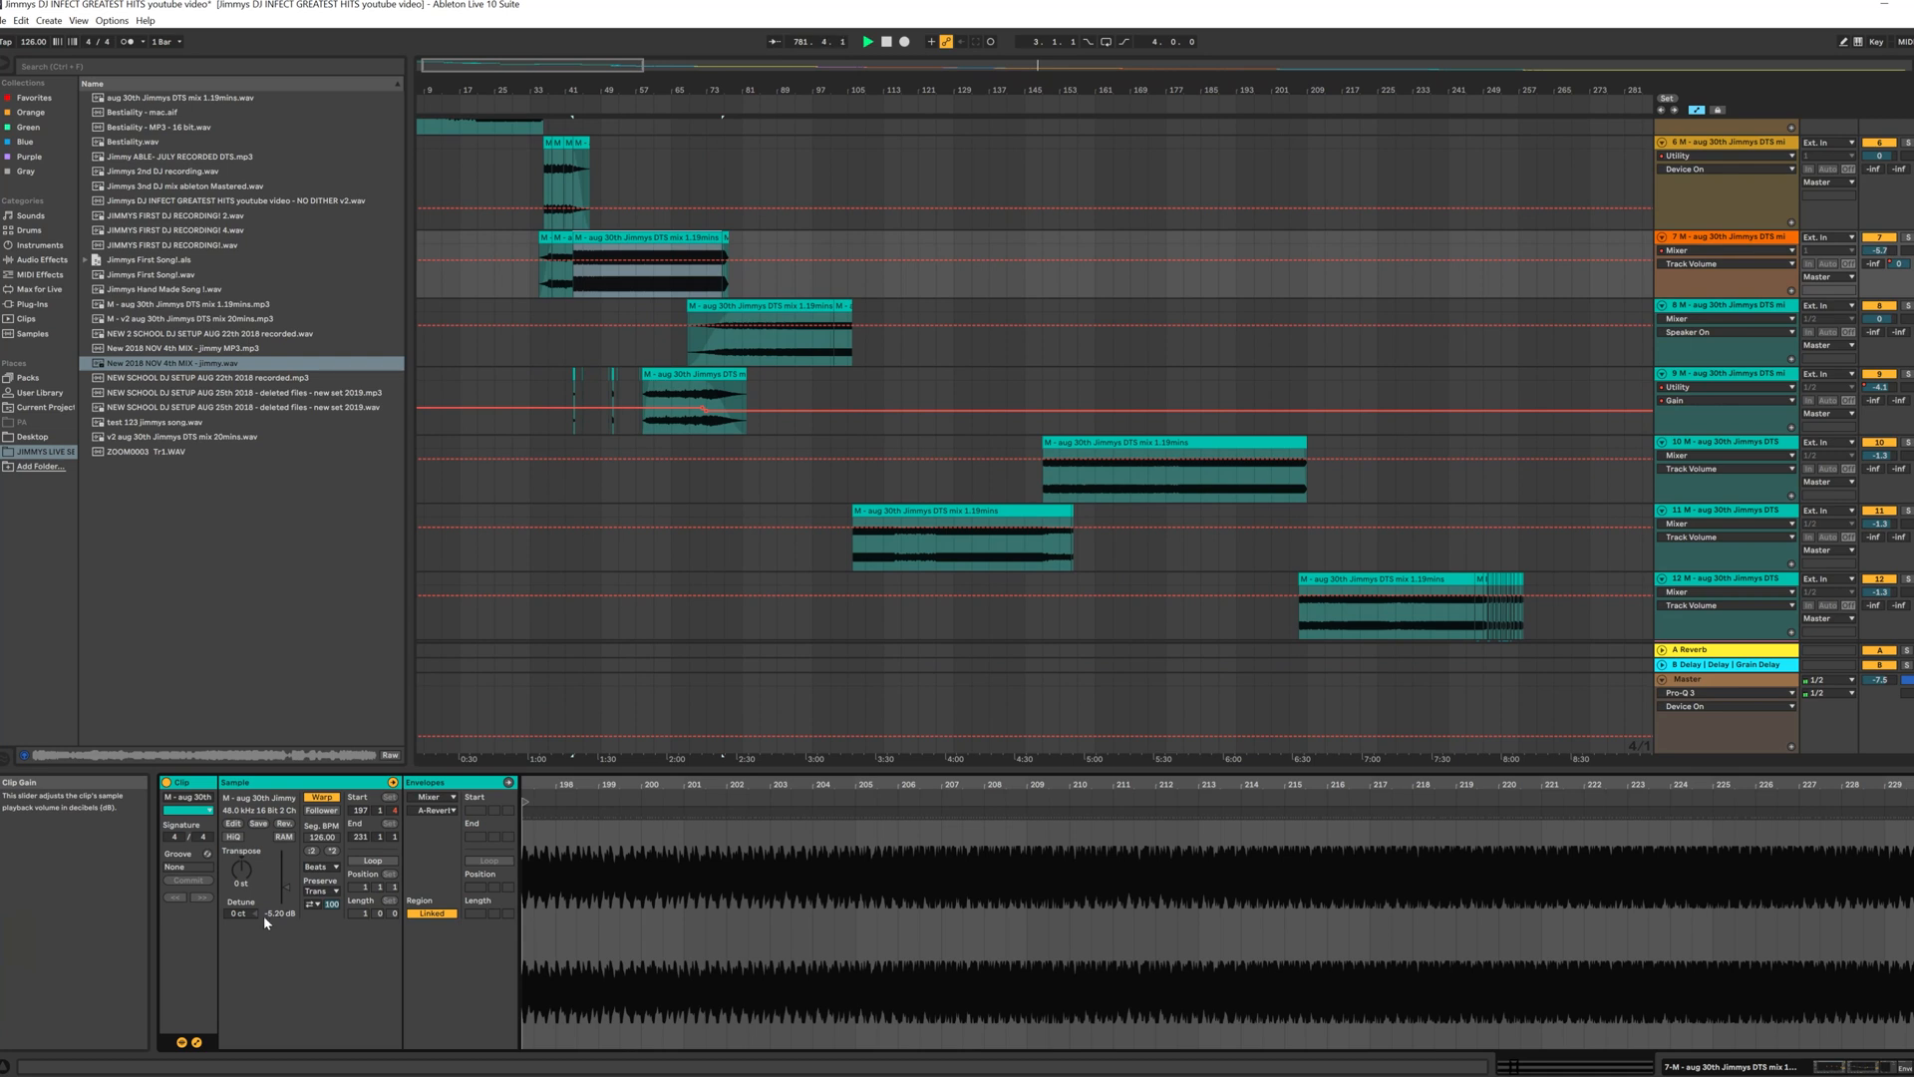
{"action": "scroll", "coordinate": [1077, 503], "scroll_direction": "down", "scroll_amount": 2}
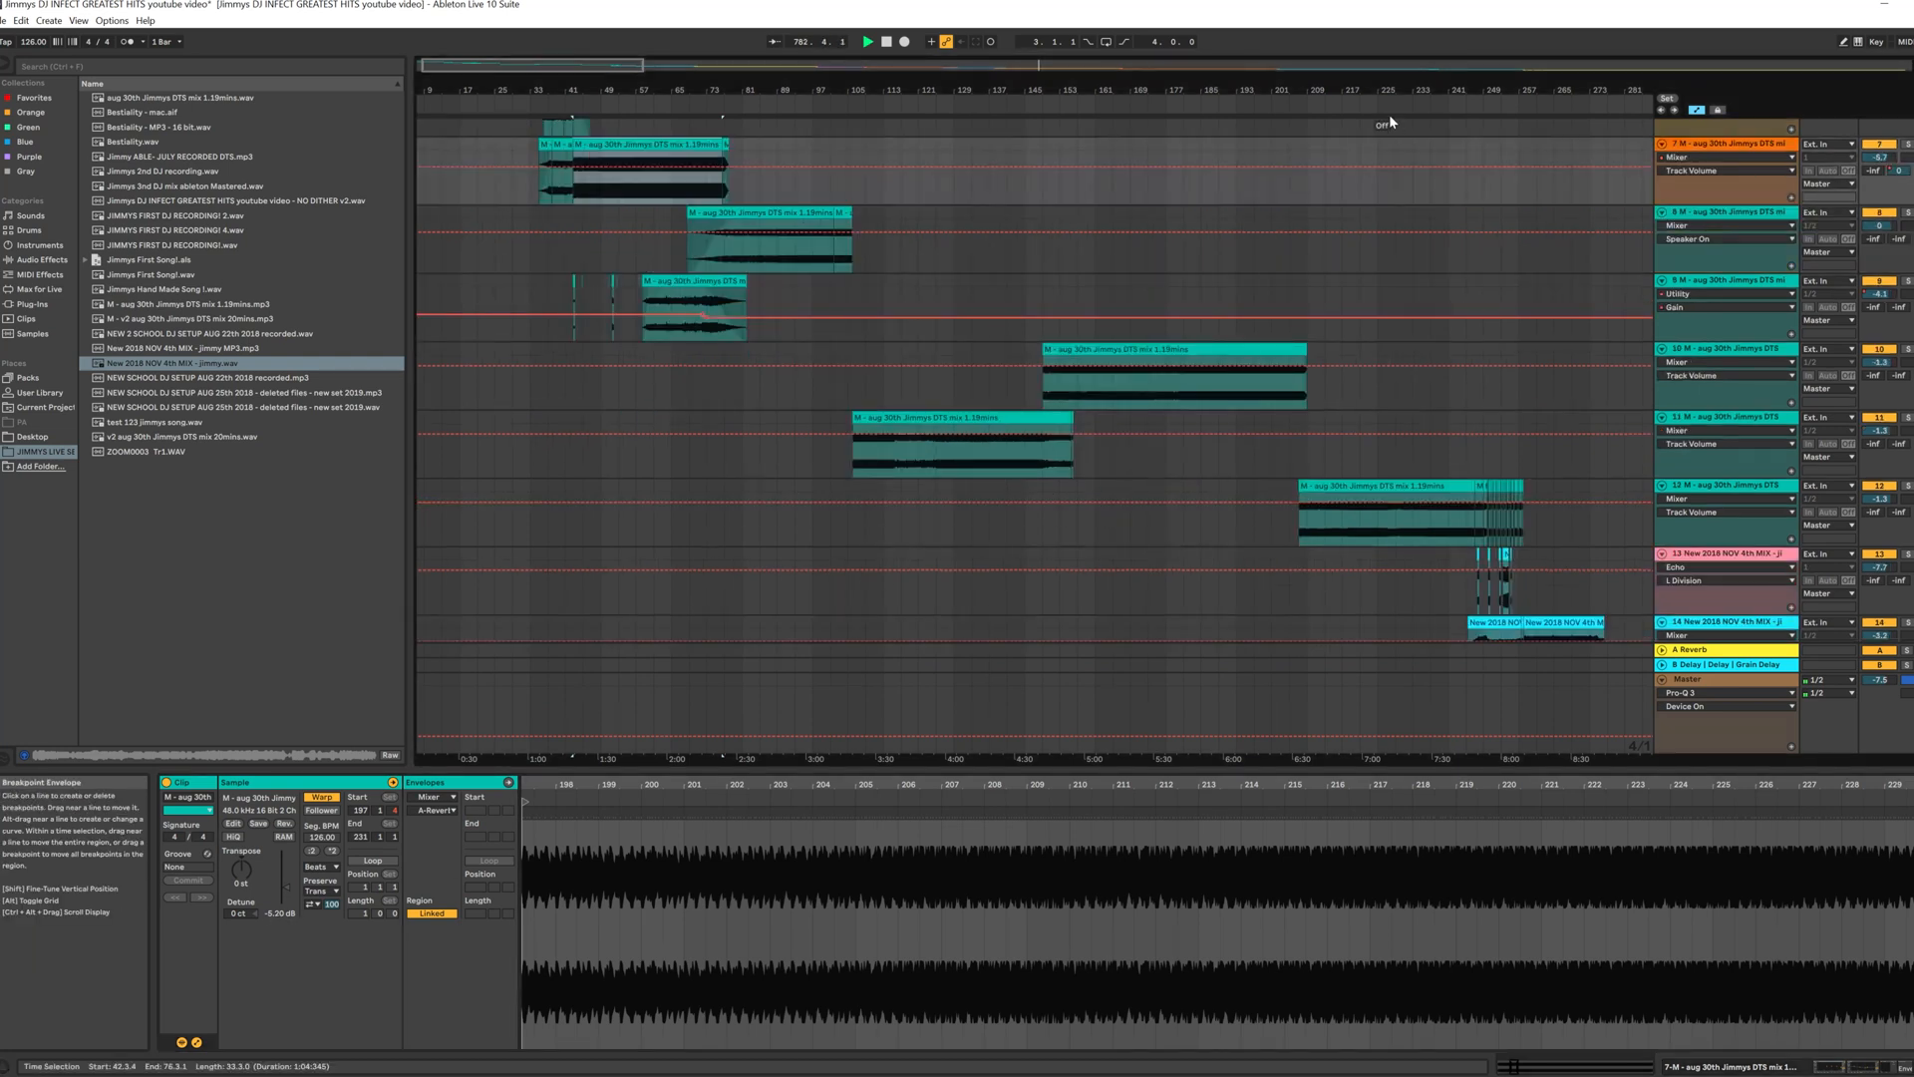
Step: Open the long first clip on track 12 and set its clip gain to 0 dB
{"action": "left_click_drag", "start_coordinate": [1398, 87], "coordinate": [1346, 243]}
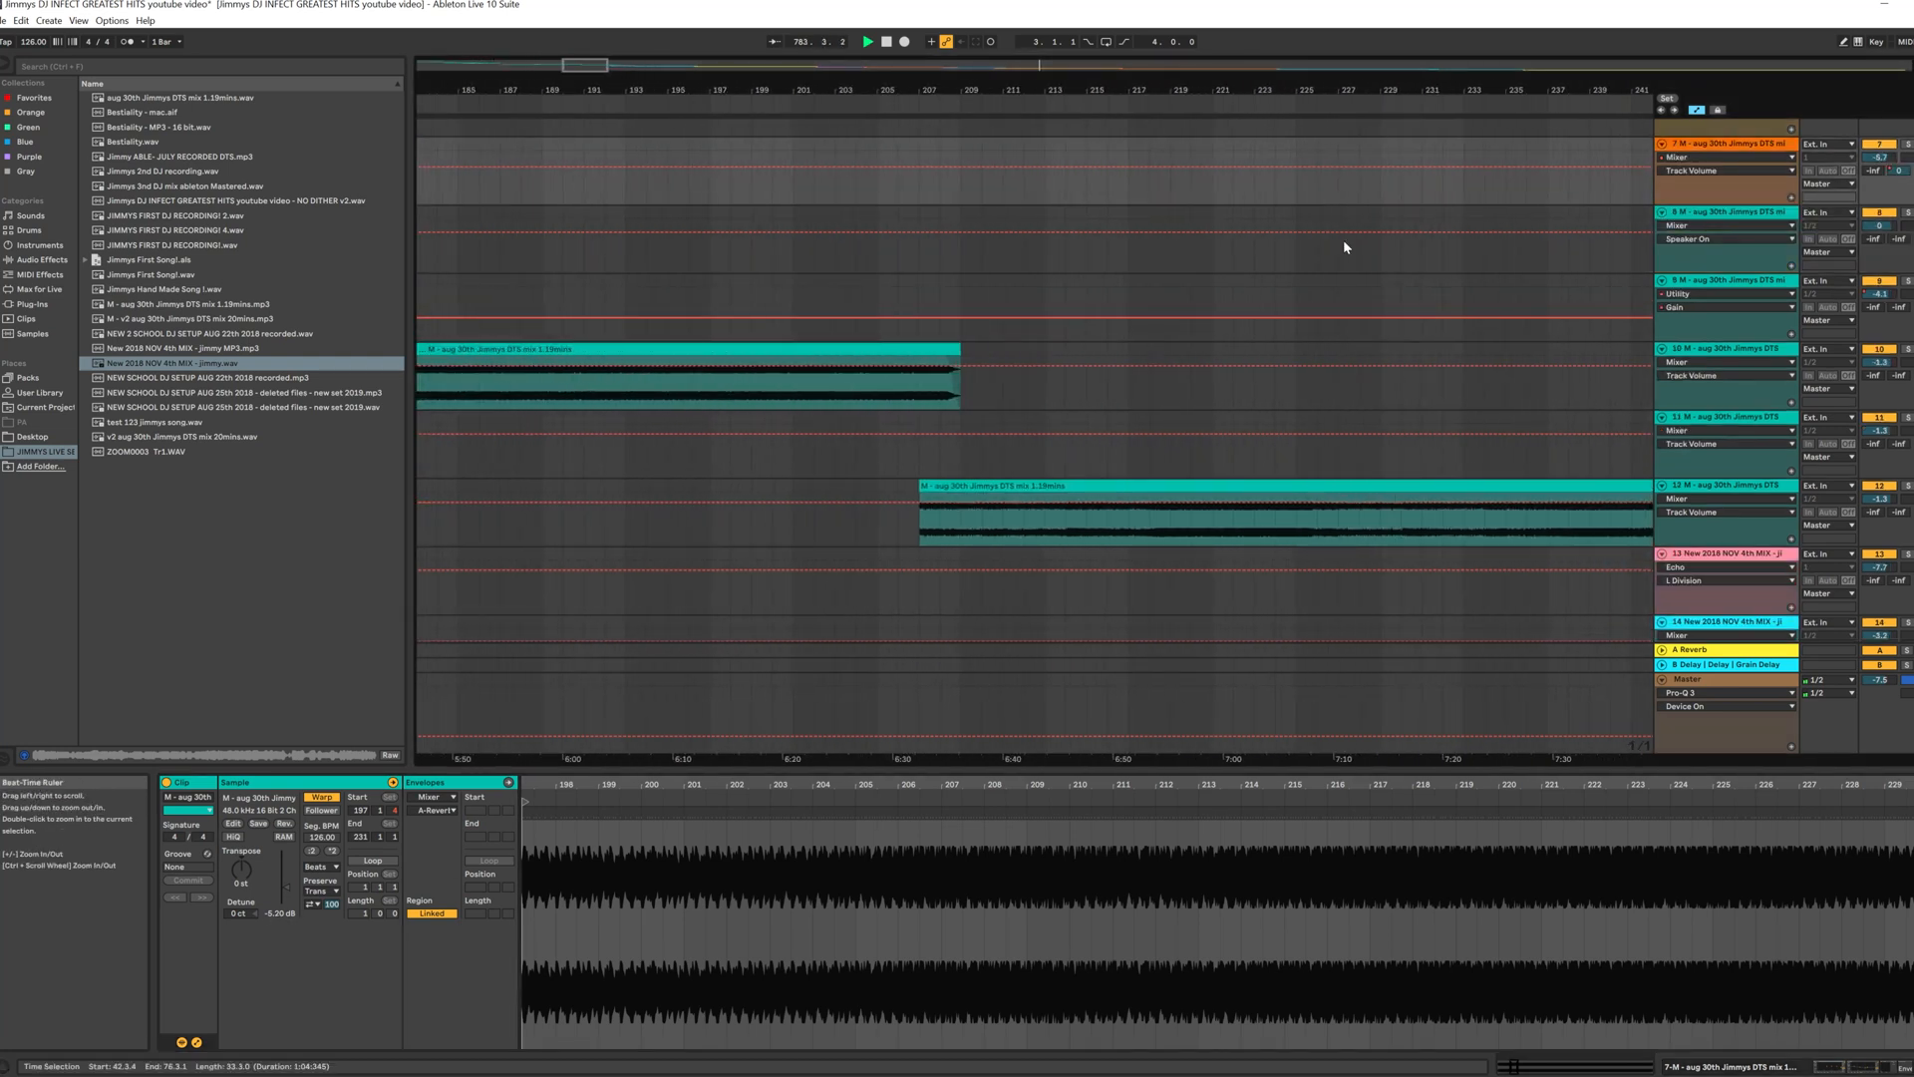
{"action": "left_click", "coordinate": [1297, 486]}
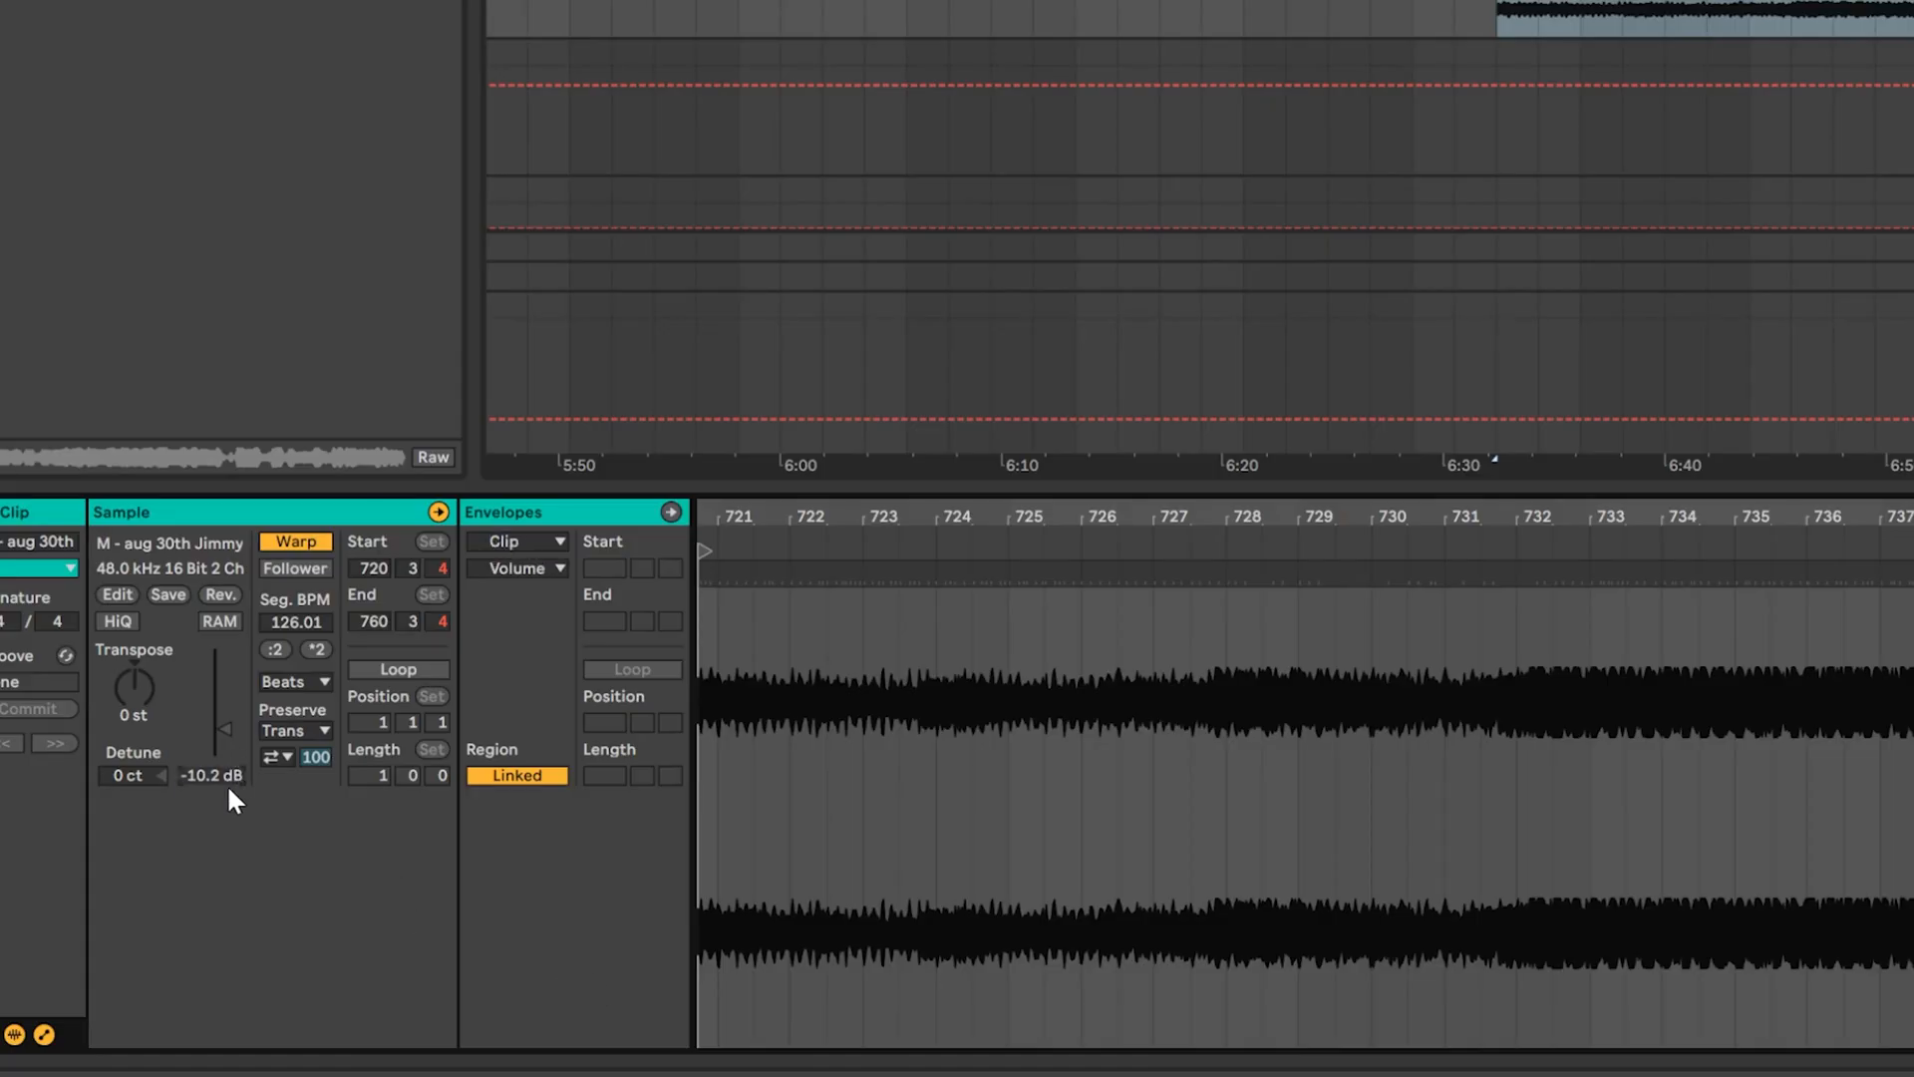
{"action": "key", "text": "Return"}
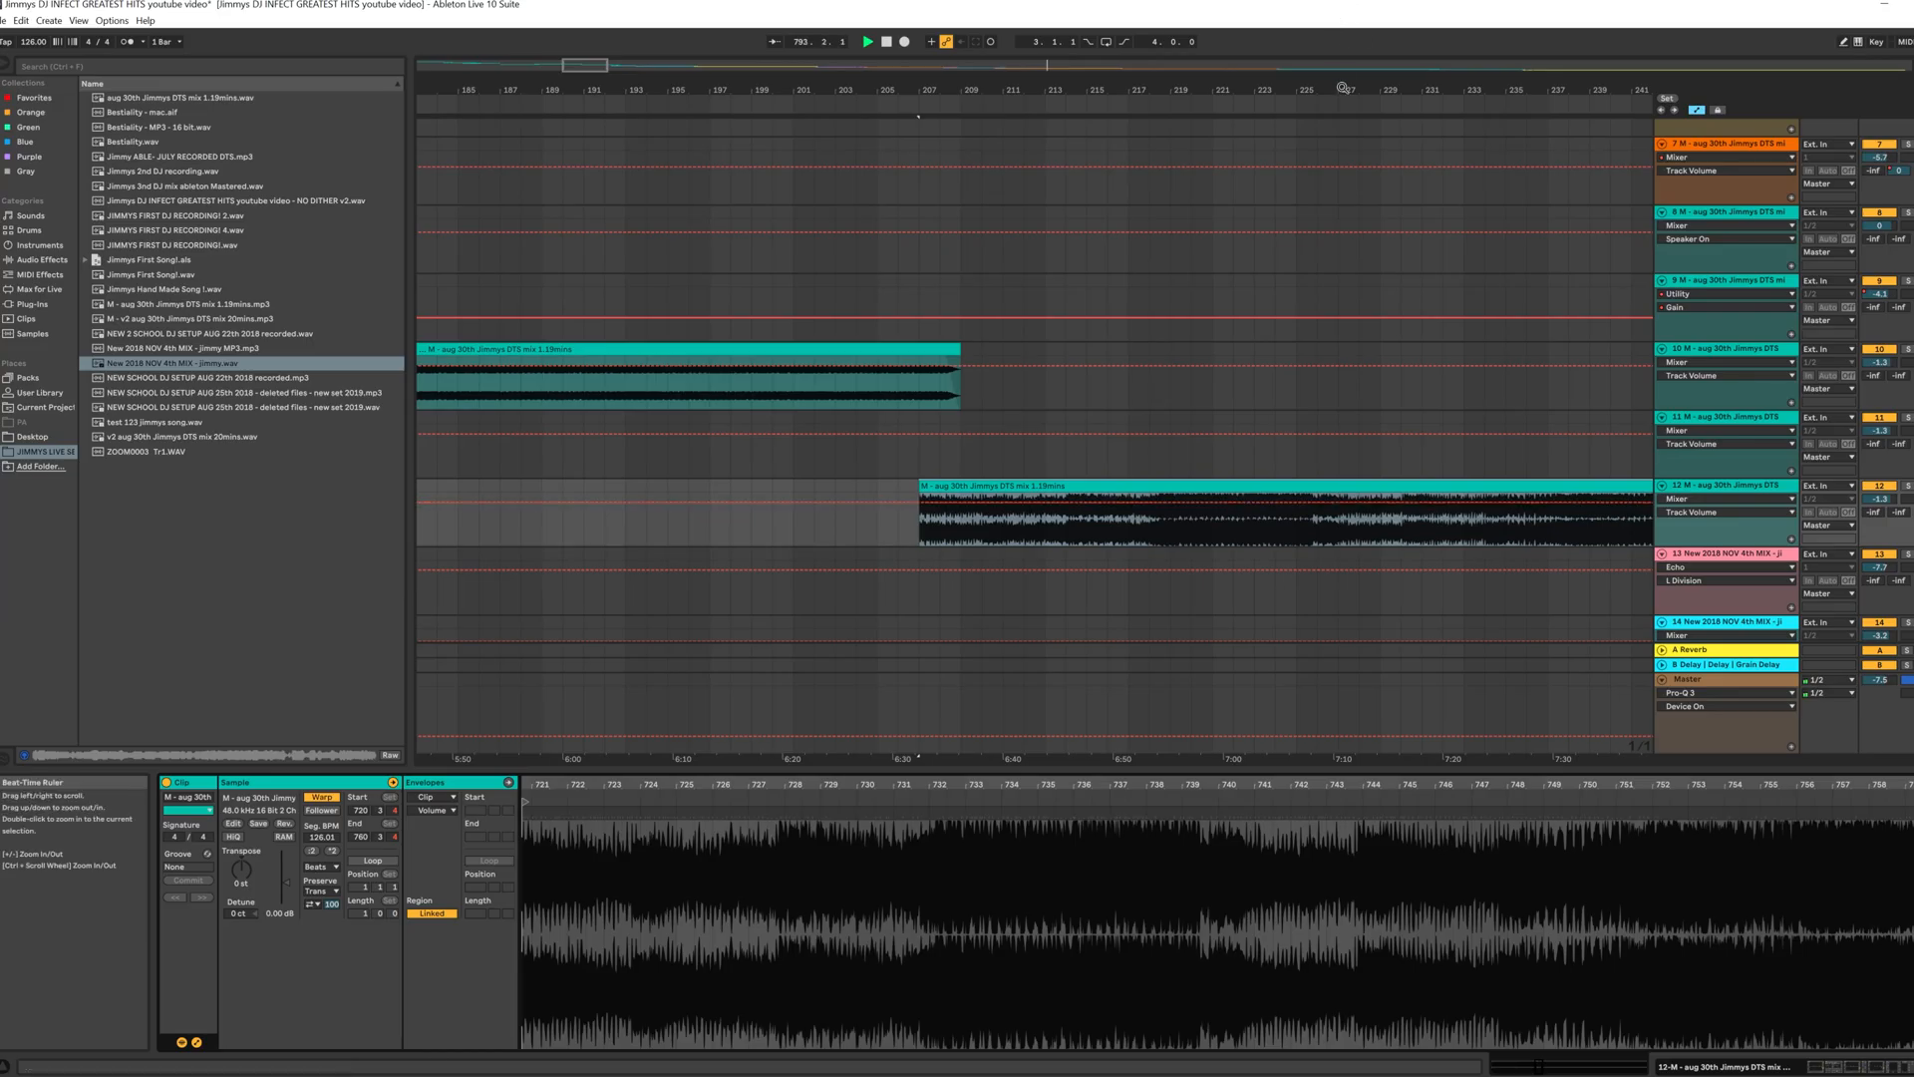
Step: Examine where the long clip on track 12 meets tracks 13 and 14, and set its clip gain to -10.2 dB
{"action": "left_click_drag", "start_coordinate": [1343, 87], "coordinate": [1139, 87]}
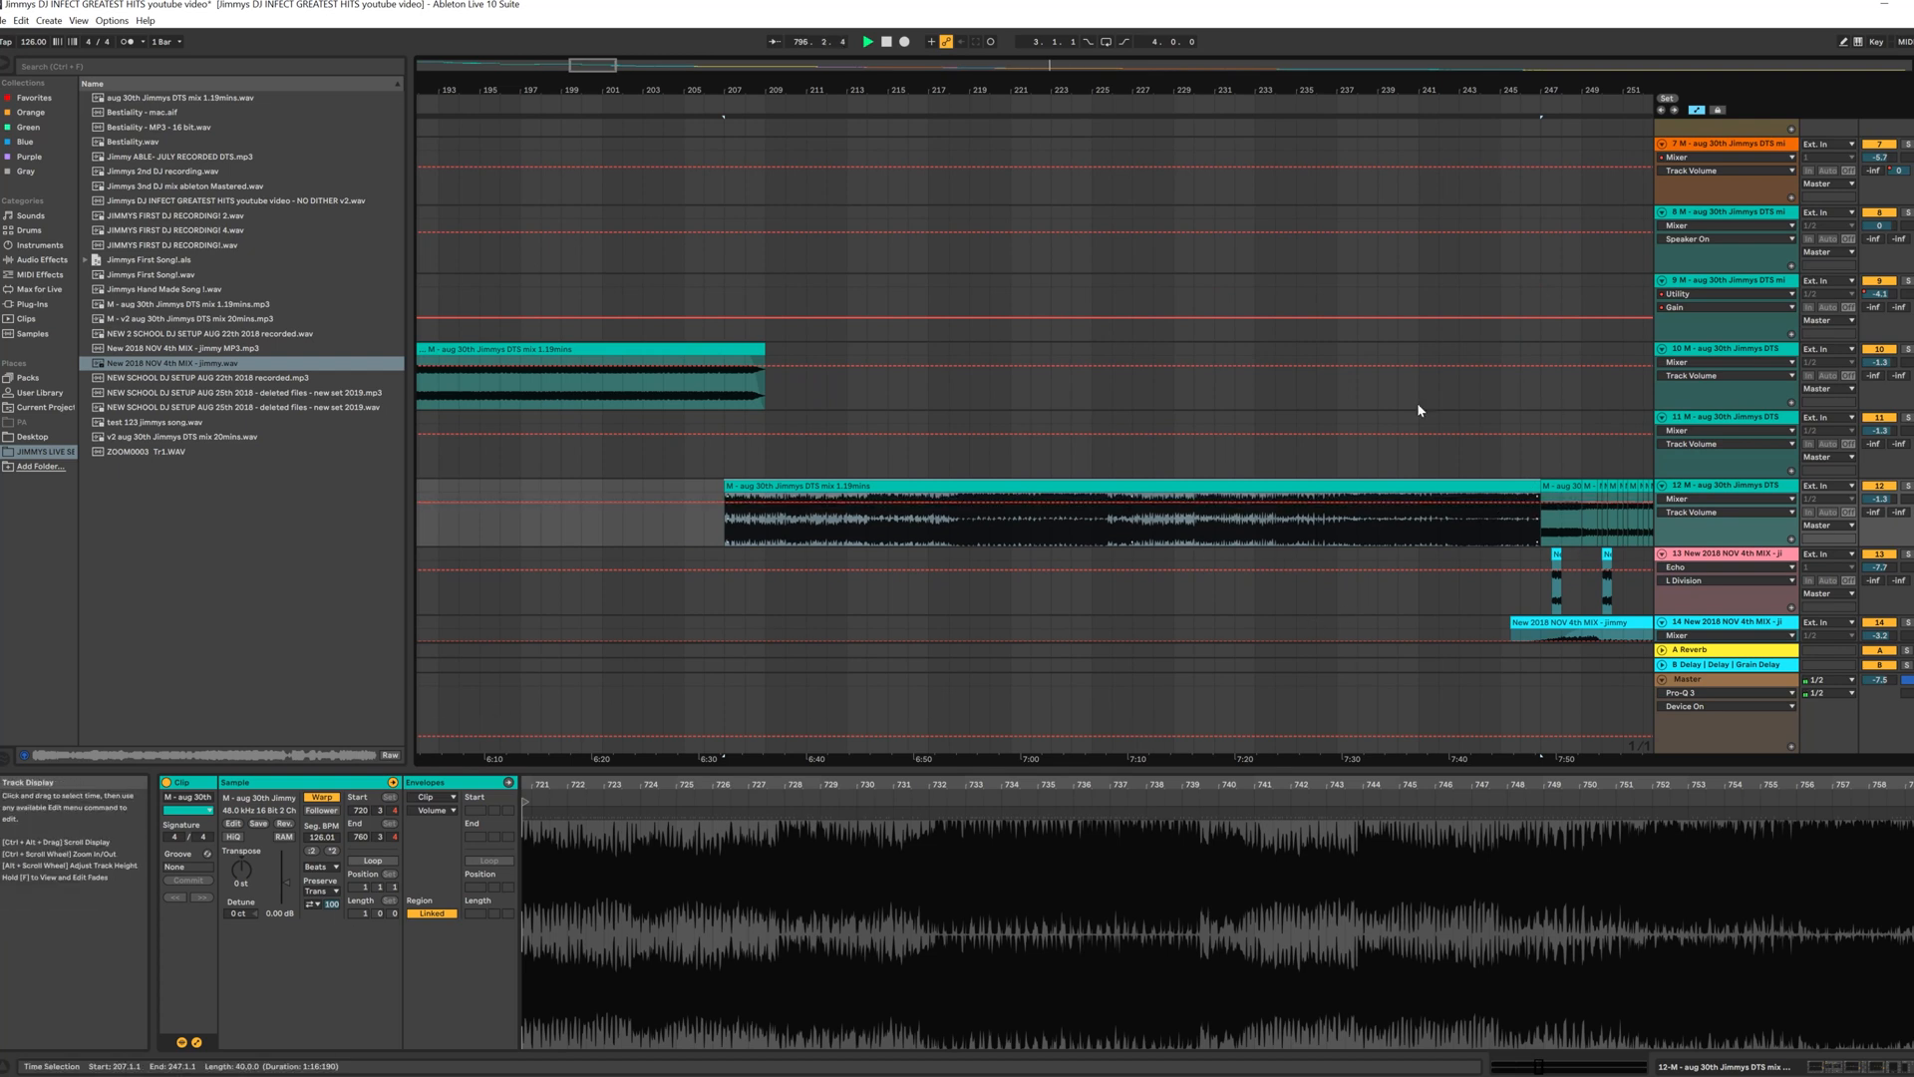
{"action": "left_click_drag", "start_coordinate": [1570, 84], "coordinate": [1248, 513]}
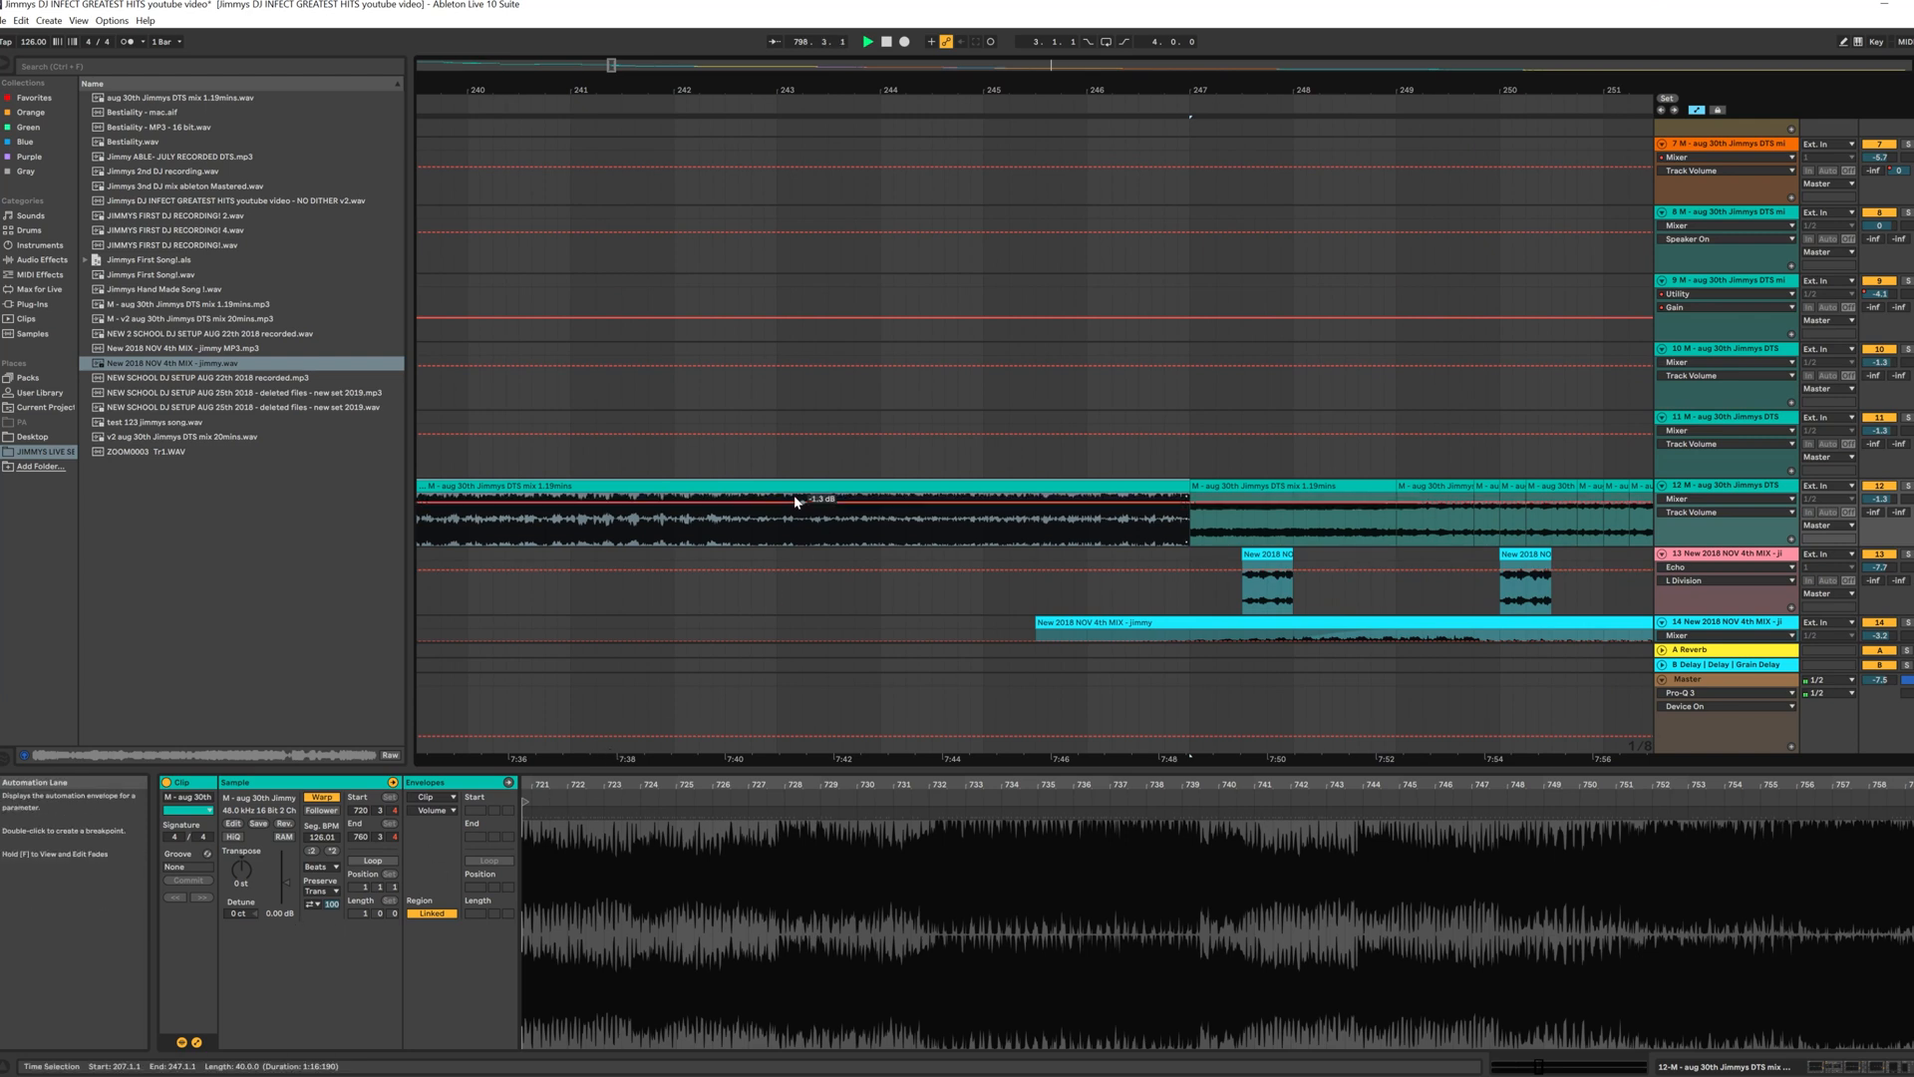
{"action": "left_click_drag", "start_coordinate": [278, 920], "coordinate": [365, 927]}
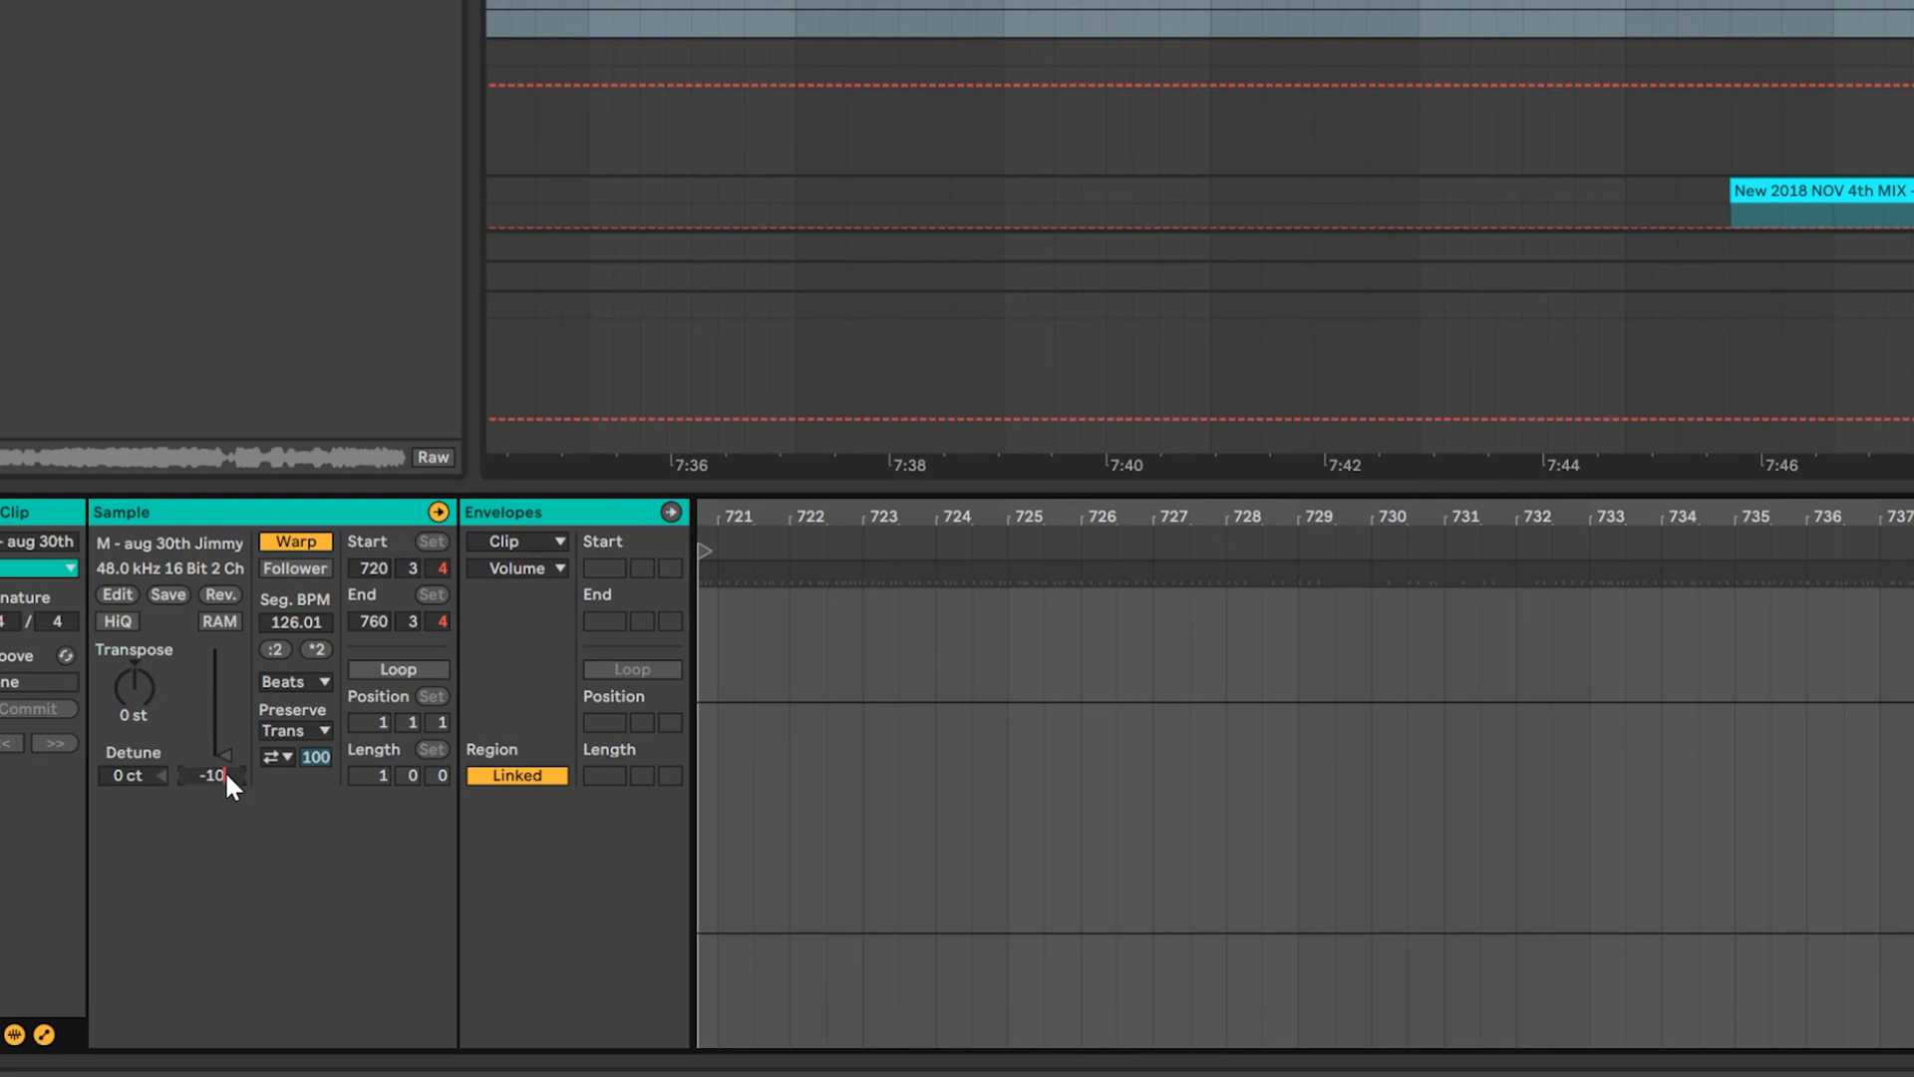
{"action": "type", "text": "-10.2"}
{"action": "left_click", "coordinate": [312, 878]}
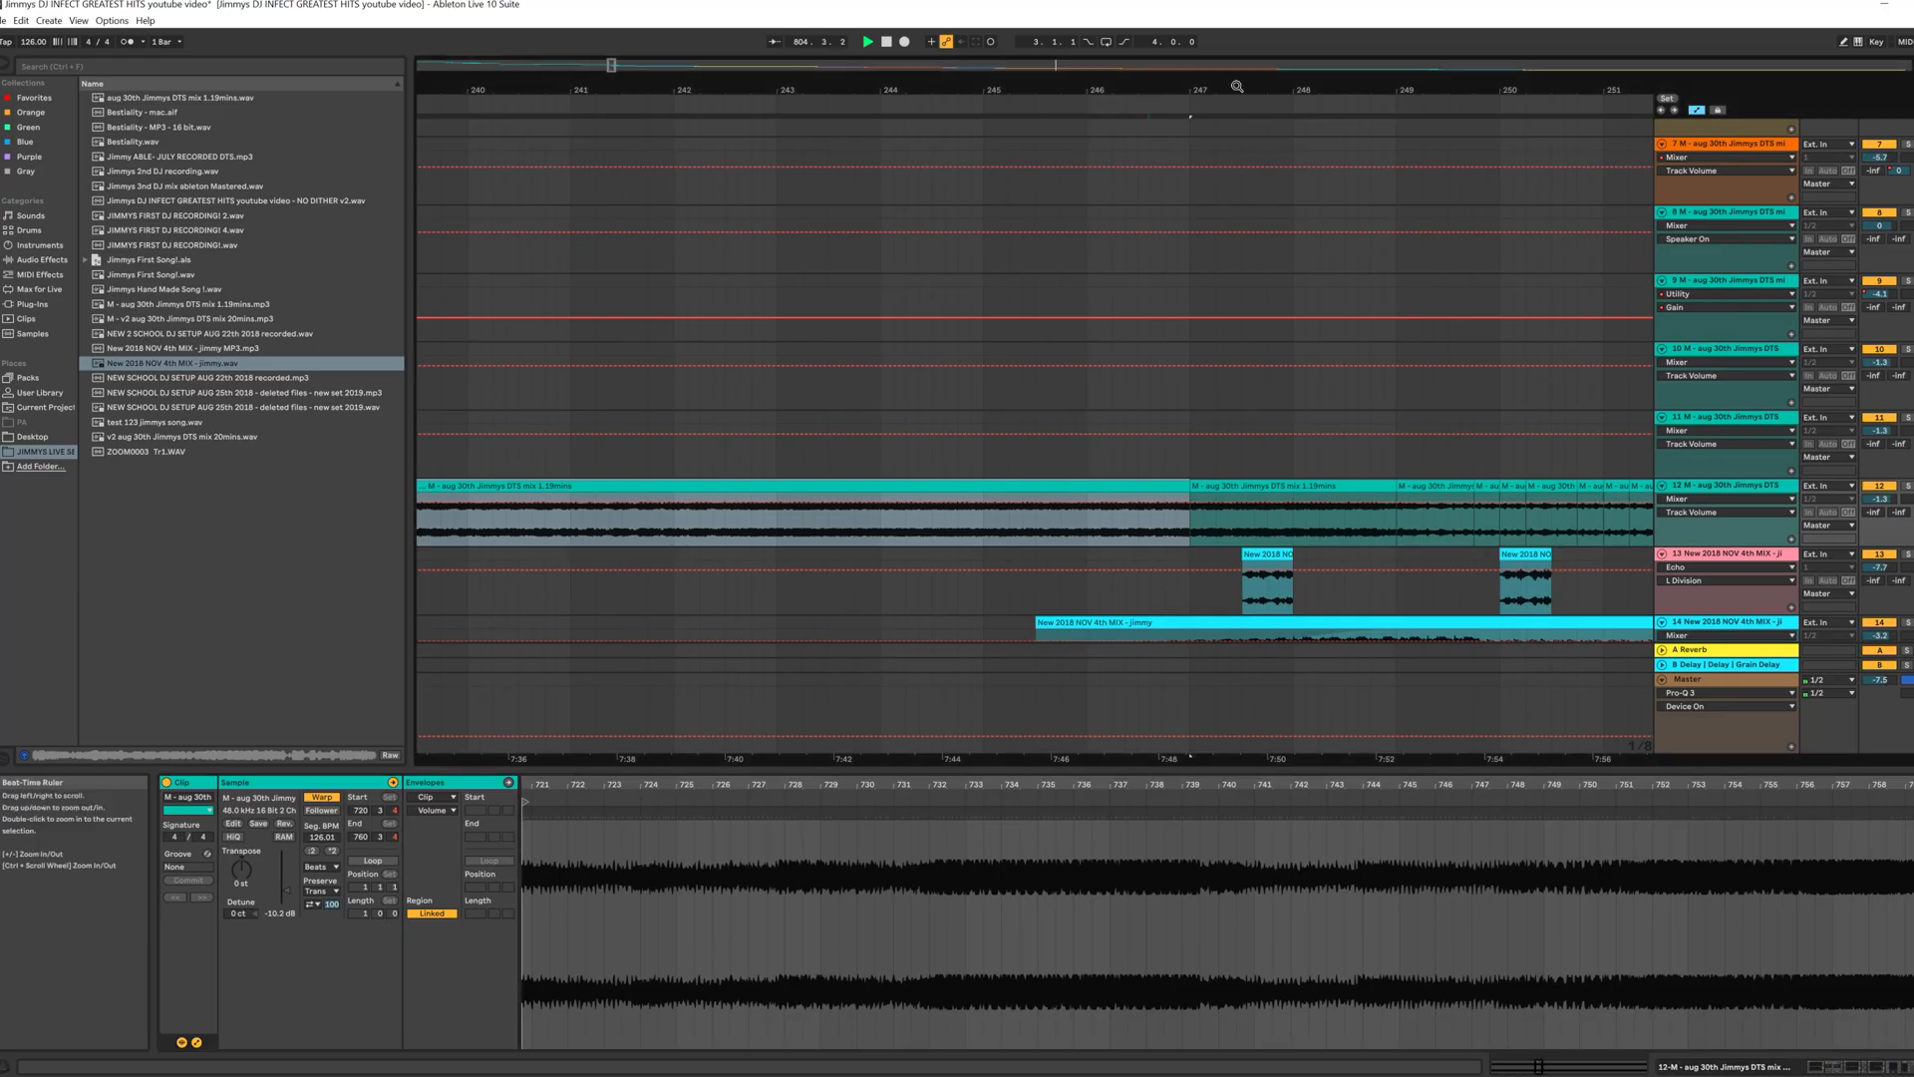
Step: Play the transition from track 12 into track 14 and inspect the effects along track 12's device chain
{"action": "left_click_drag", "start_coordinate": [1238, 87], "coordinate": [863, 70]}
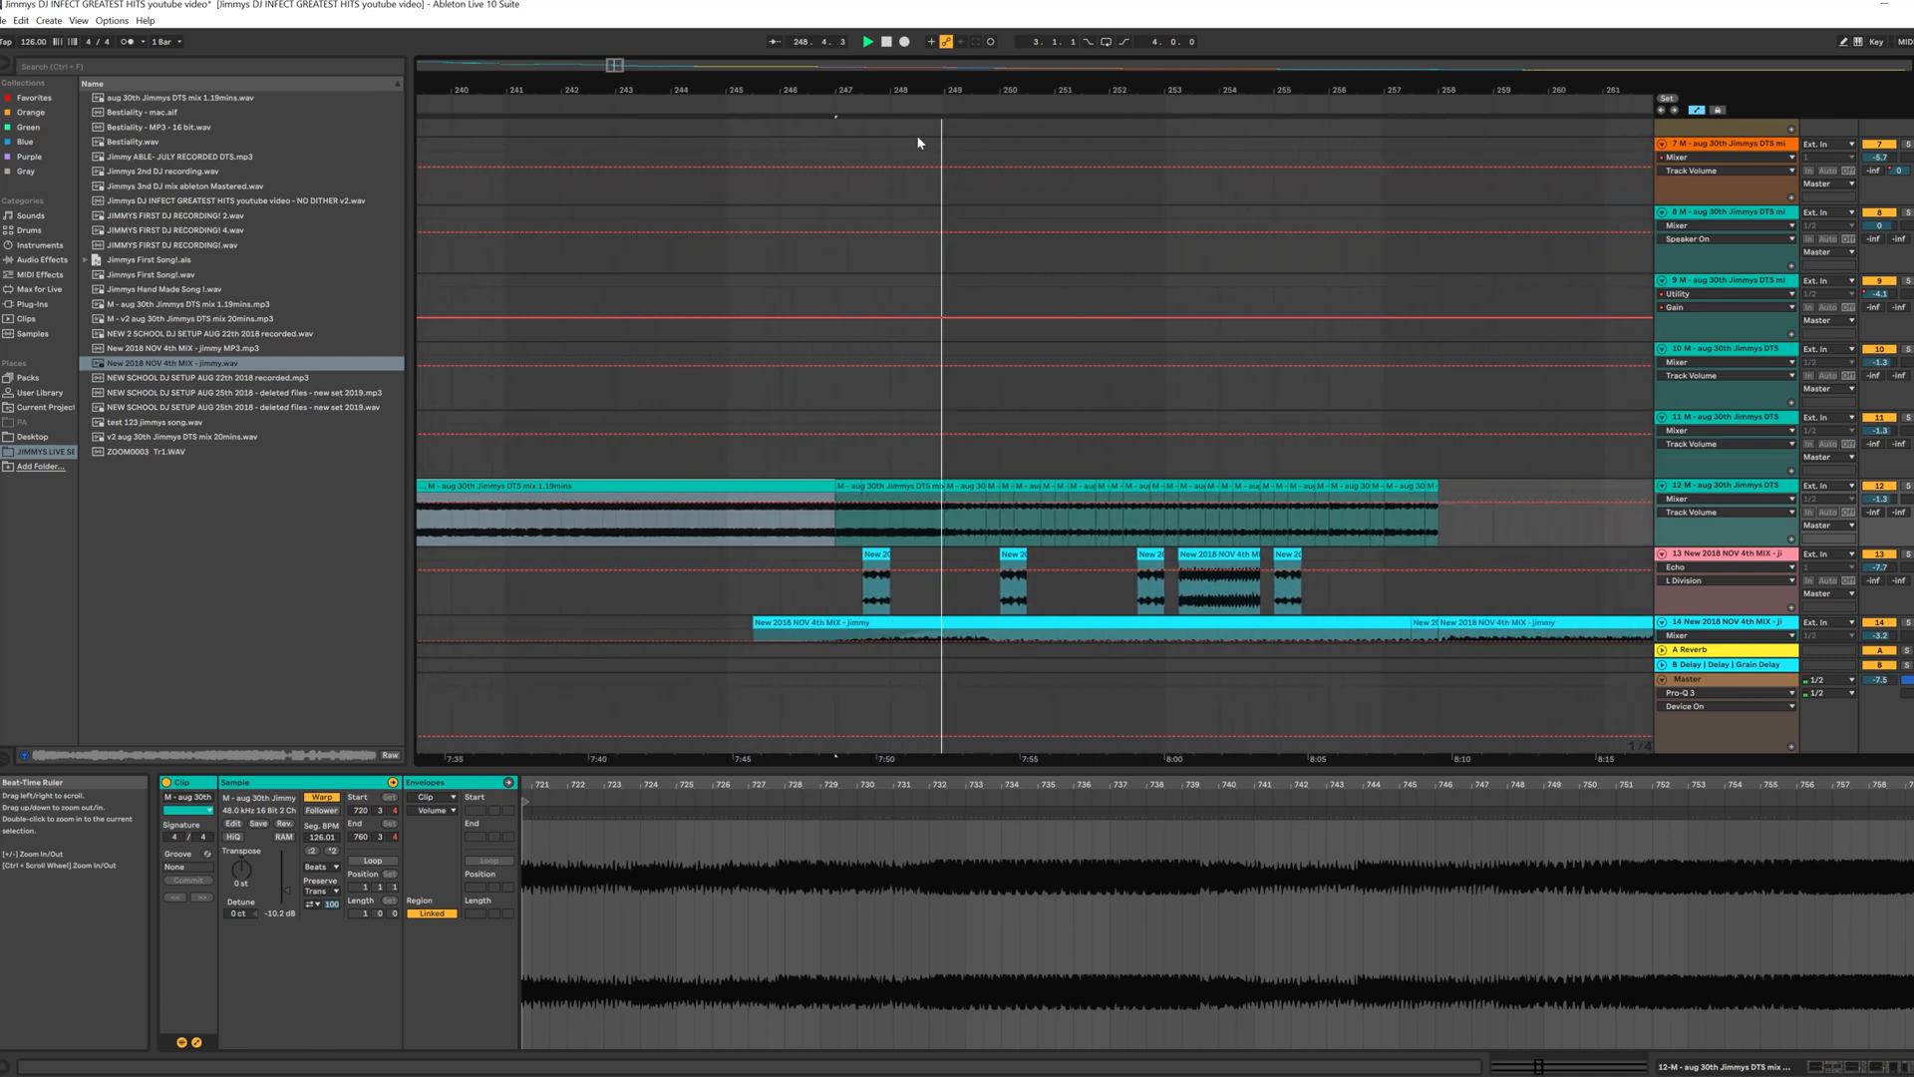
{"action": "left_click", "coordinate": [1717, 489]}
{"action": "double_click", "coordinate": [1718, 491]}
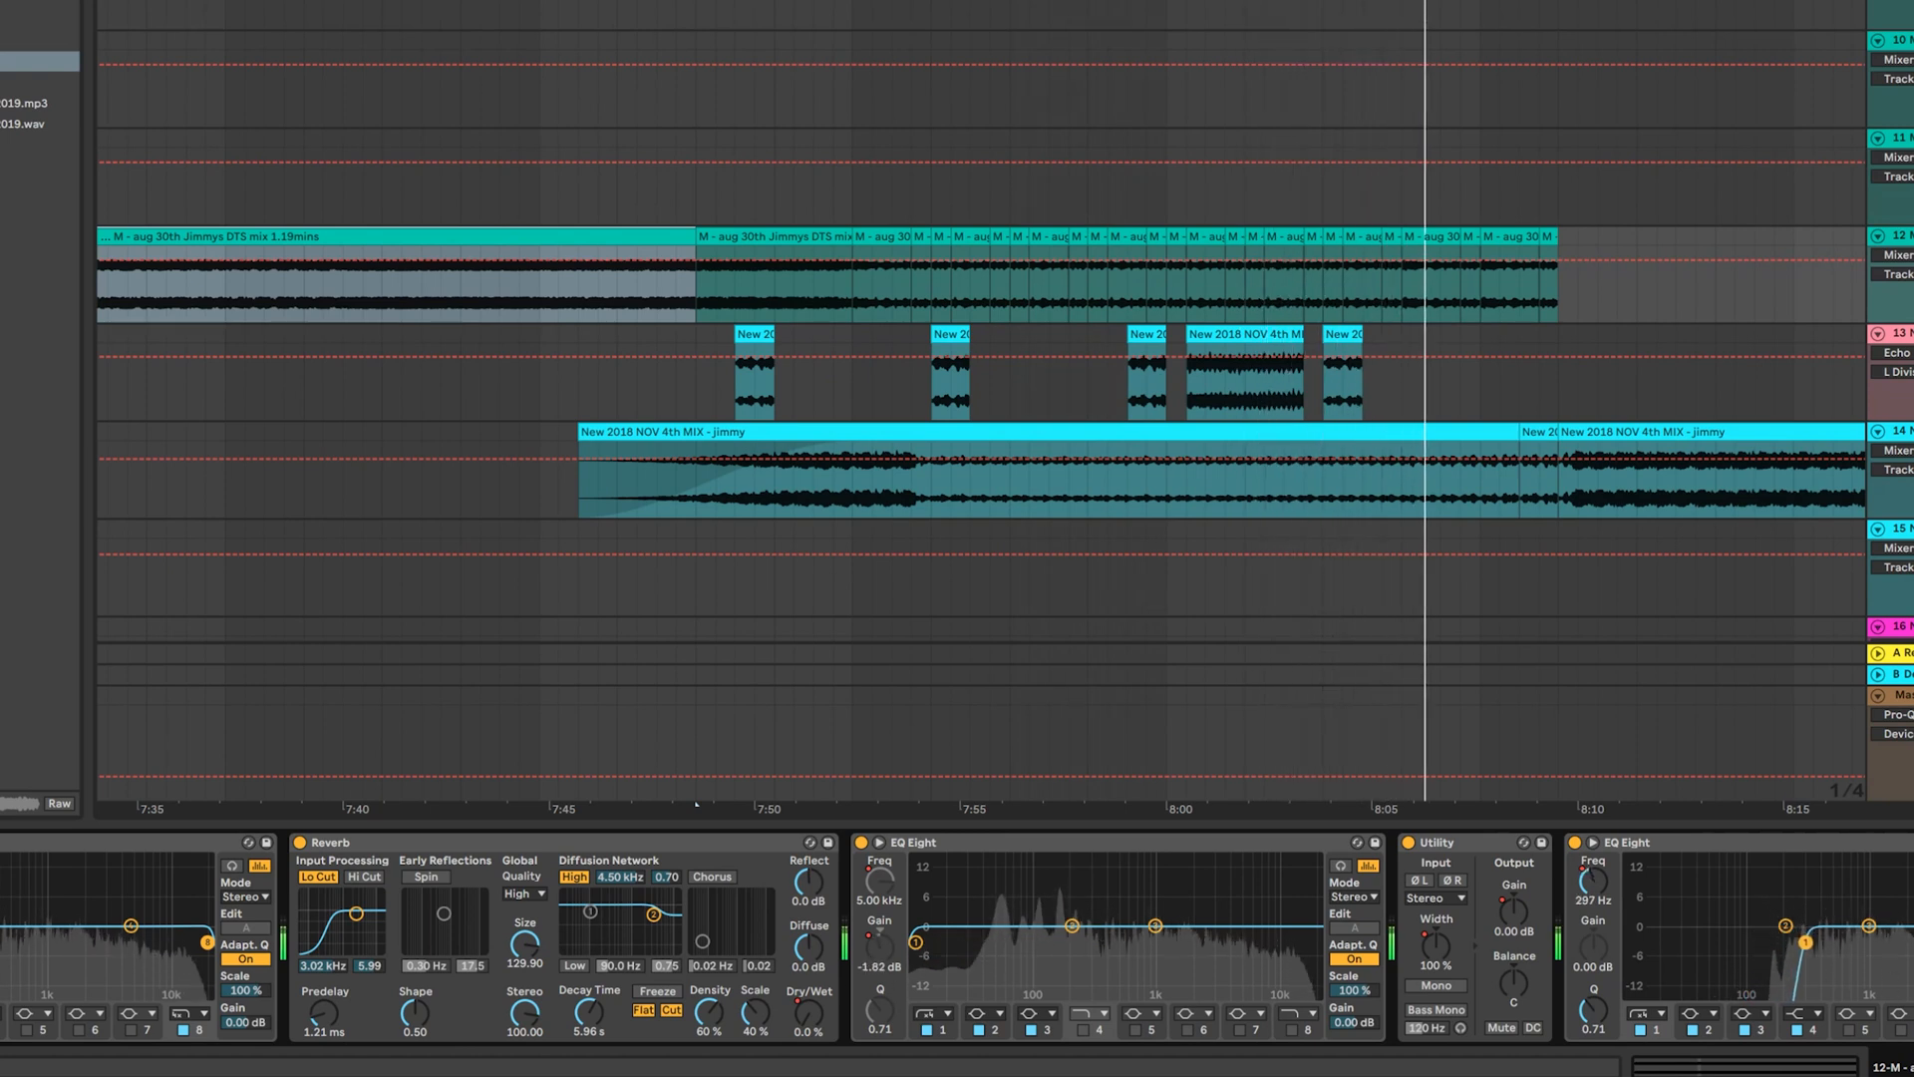
{"action": "scroll", "coordinate": [957, 937], "scroll_direction": "right", "scroll_amount": 12}
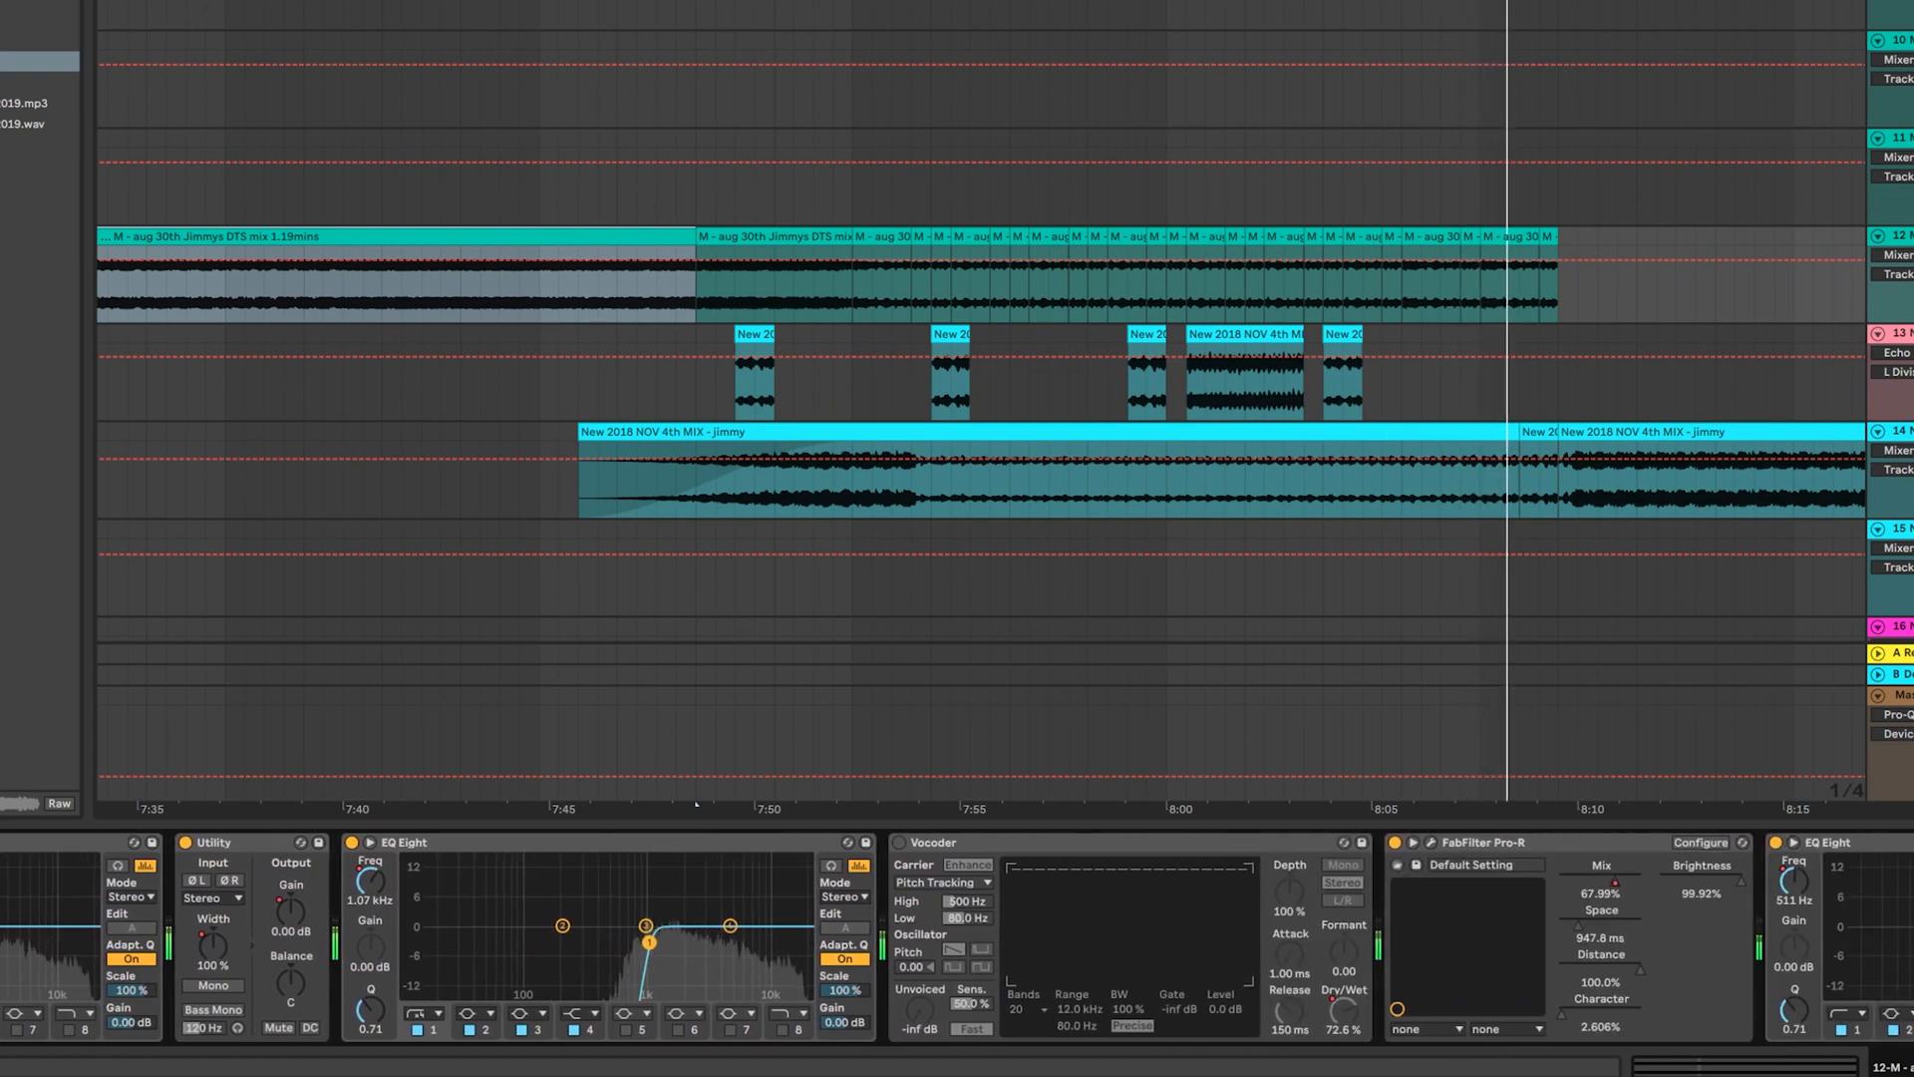
{"action": "scroll", "coordinate": [957, 937], "scroll_direction": "right", "scroll_amount": 6}
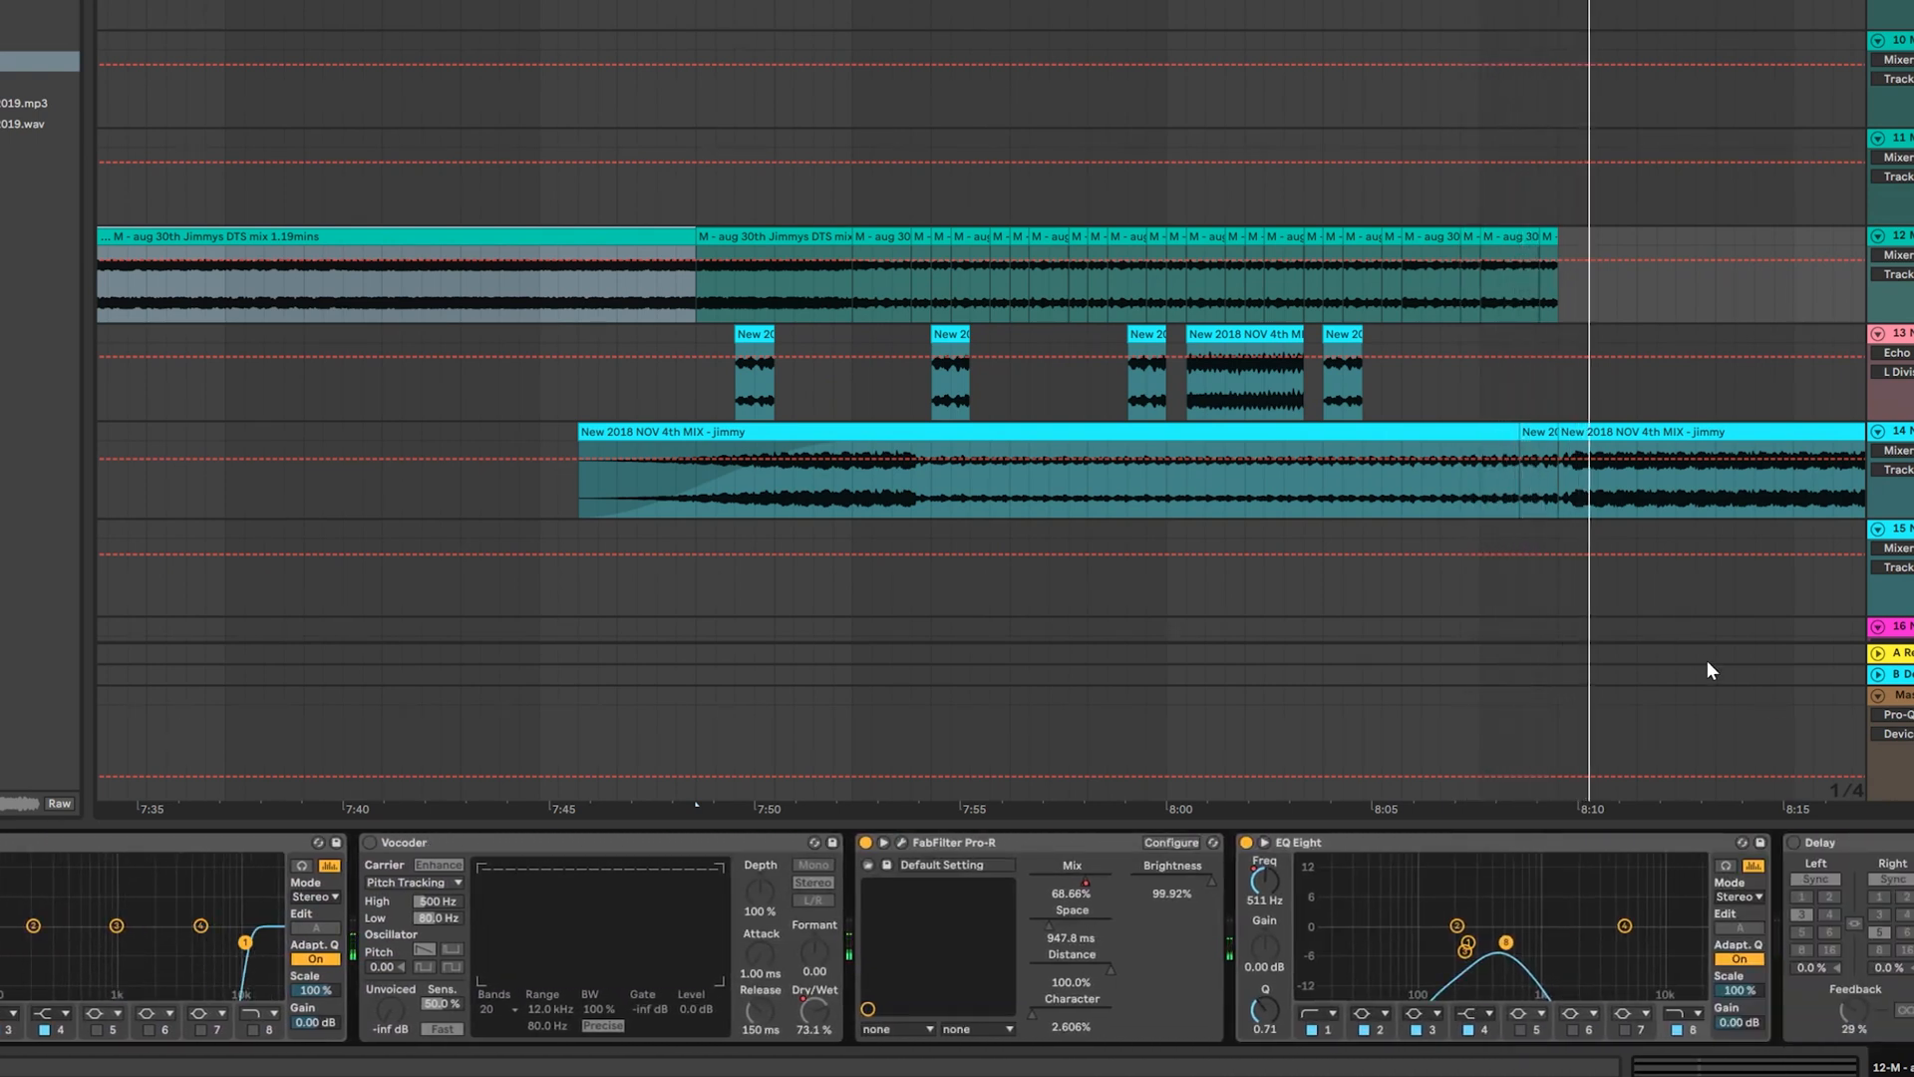
Step: Open the last long clip on track 14 and examine the consecutive short slices on track 12 leading into it
{"action": "double_click", "coordinate": [1634, 482]}
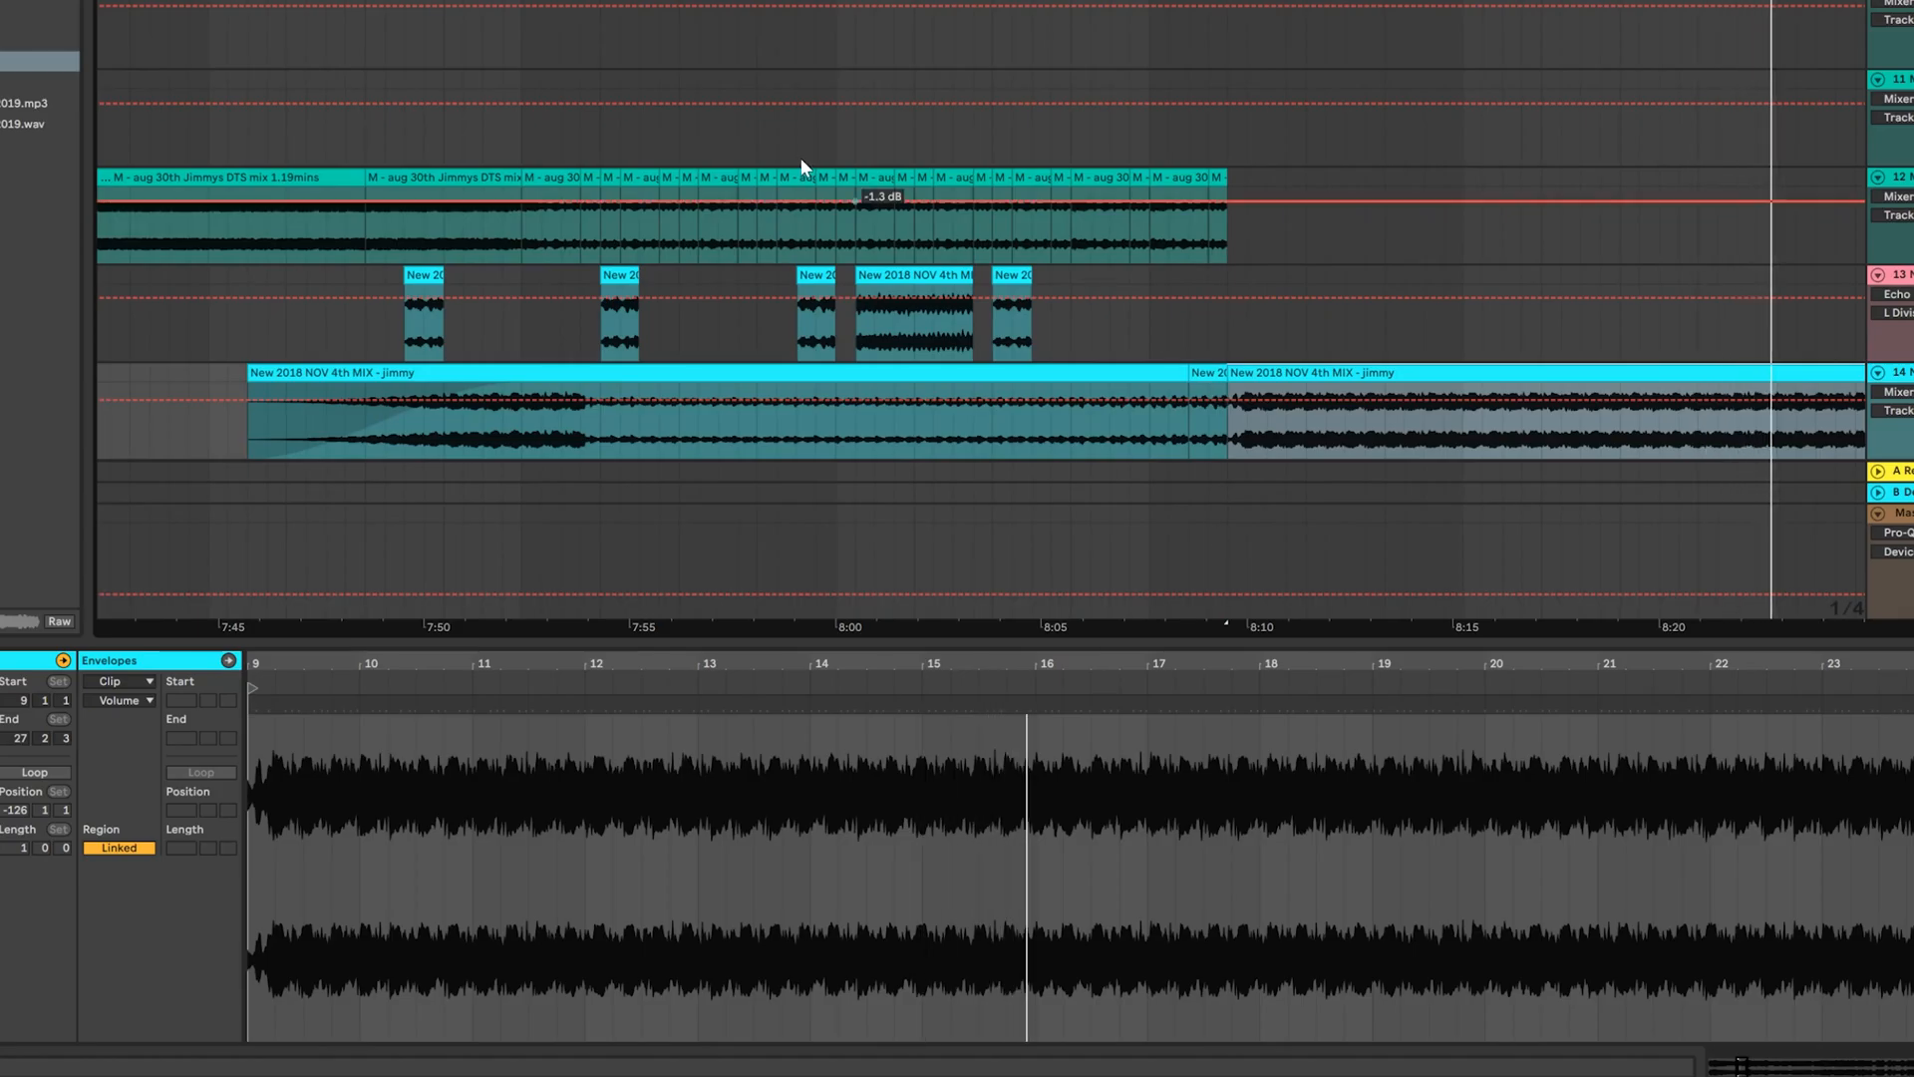
{"action": "scroll", "coordinate": [592, 344], "scroll_direction": "up", "scroll_amount": 5}
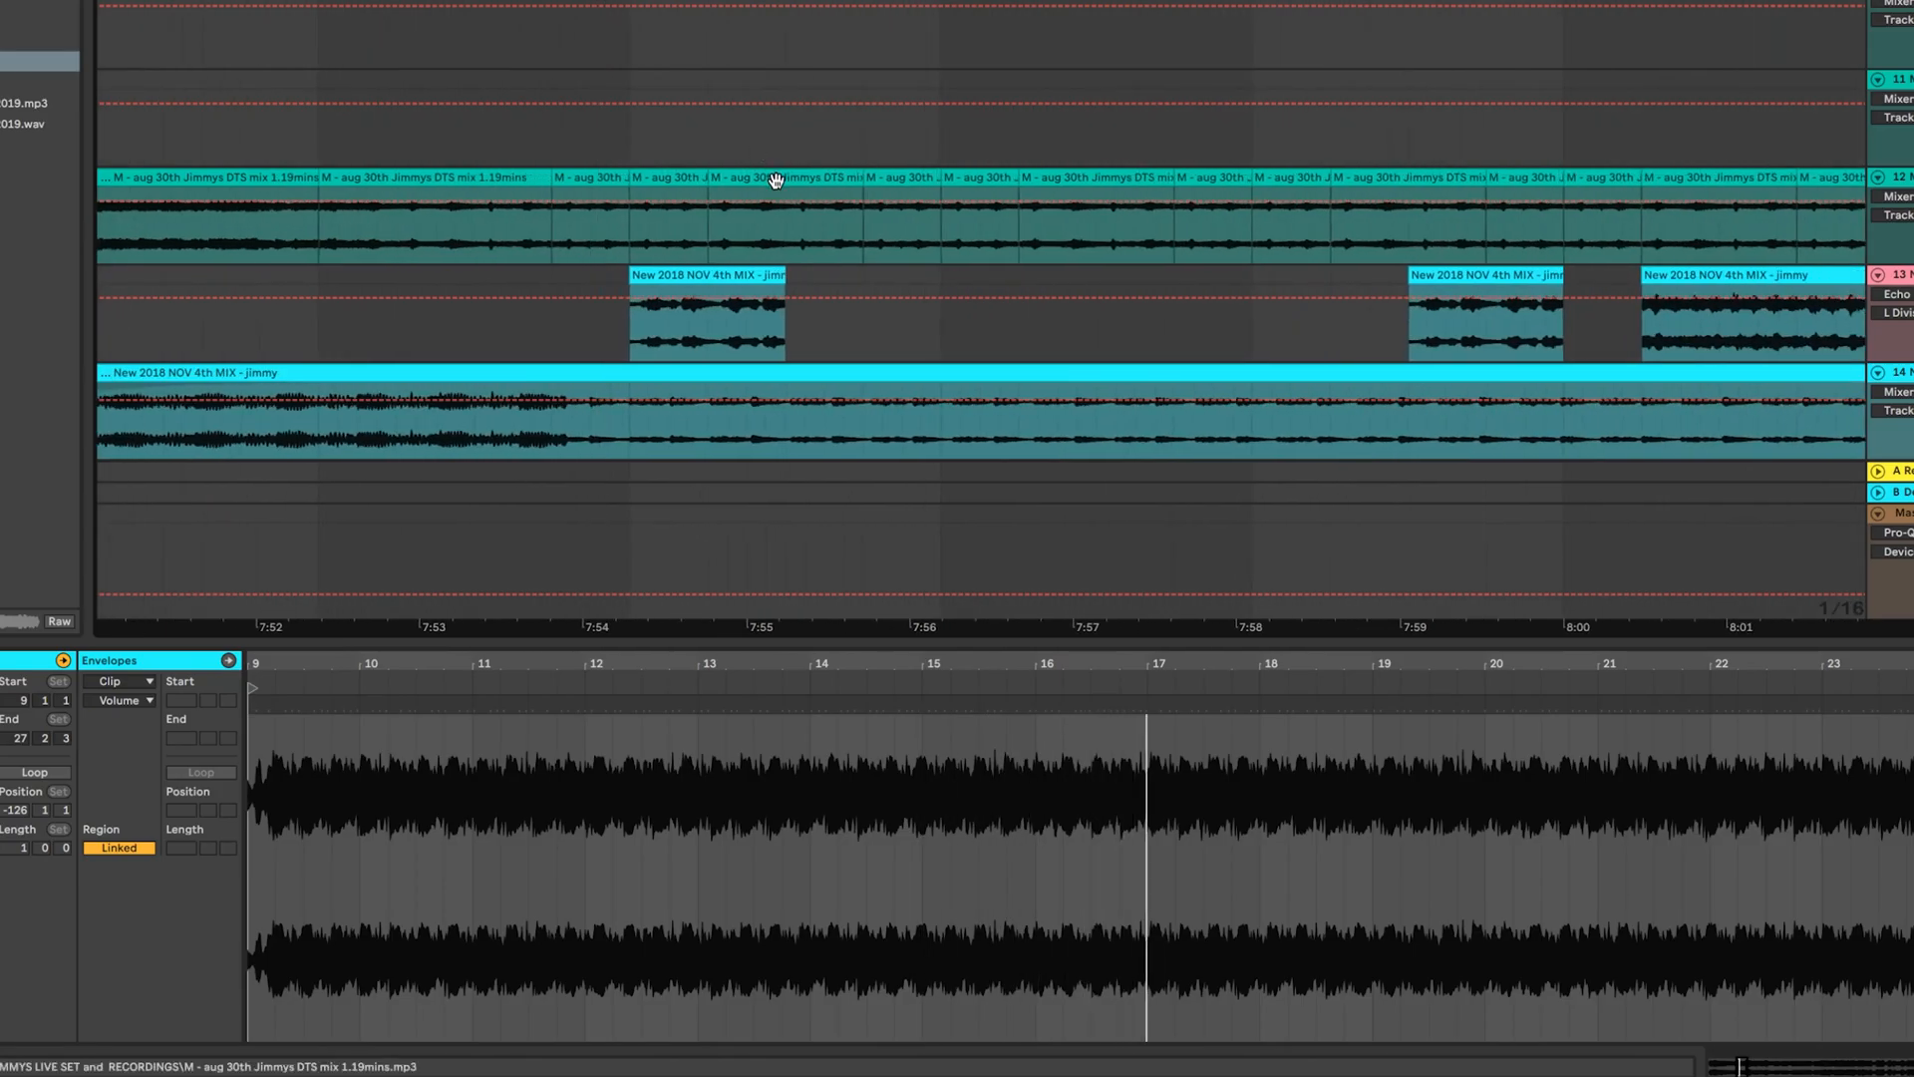
{"action": "left_click", "coordinate": [776, 181]}
{"action": "left_click", "coordinate": [938, 185]}
{"action": "left_click", "coordinate": [977, 181]}
{"action": "left_click", "coordinate": [1082, 181]}
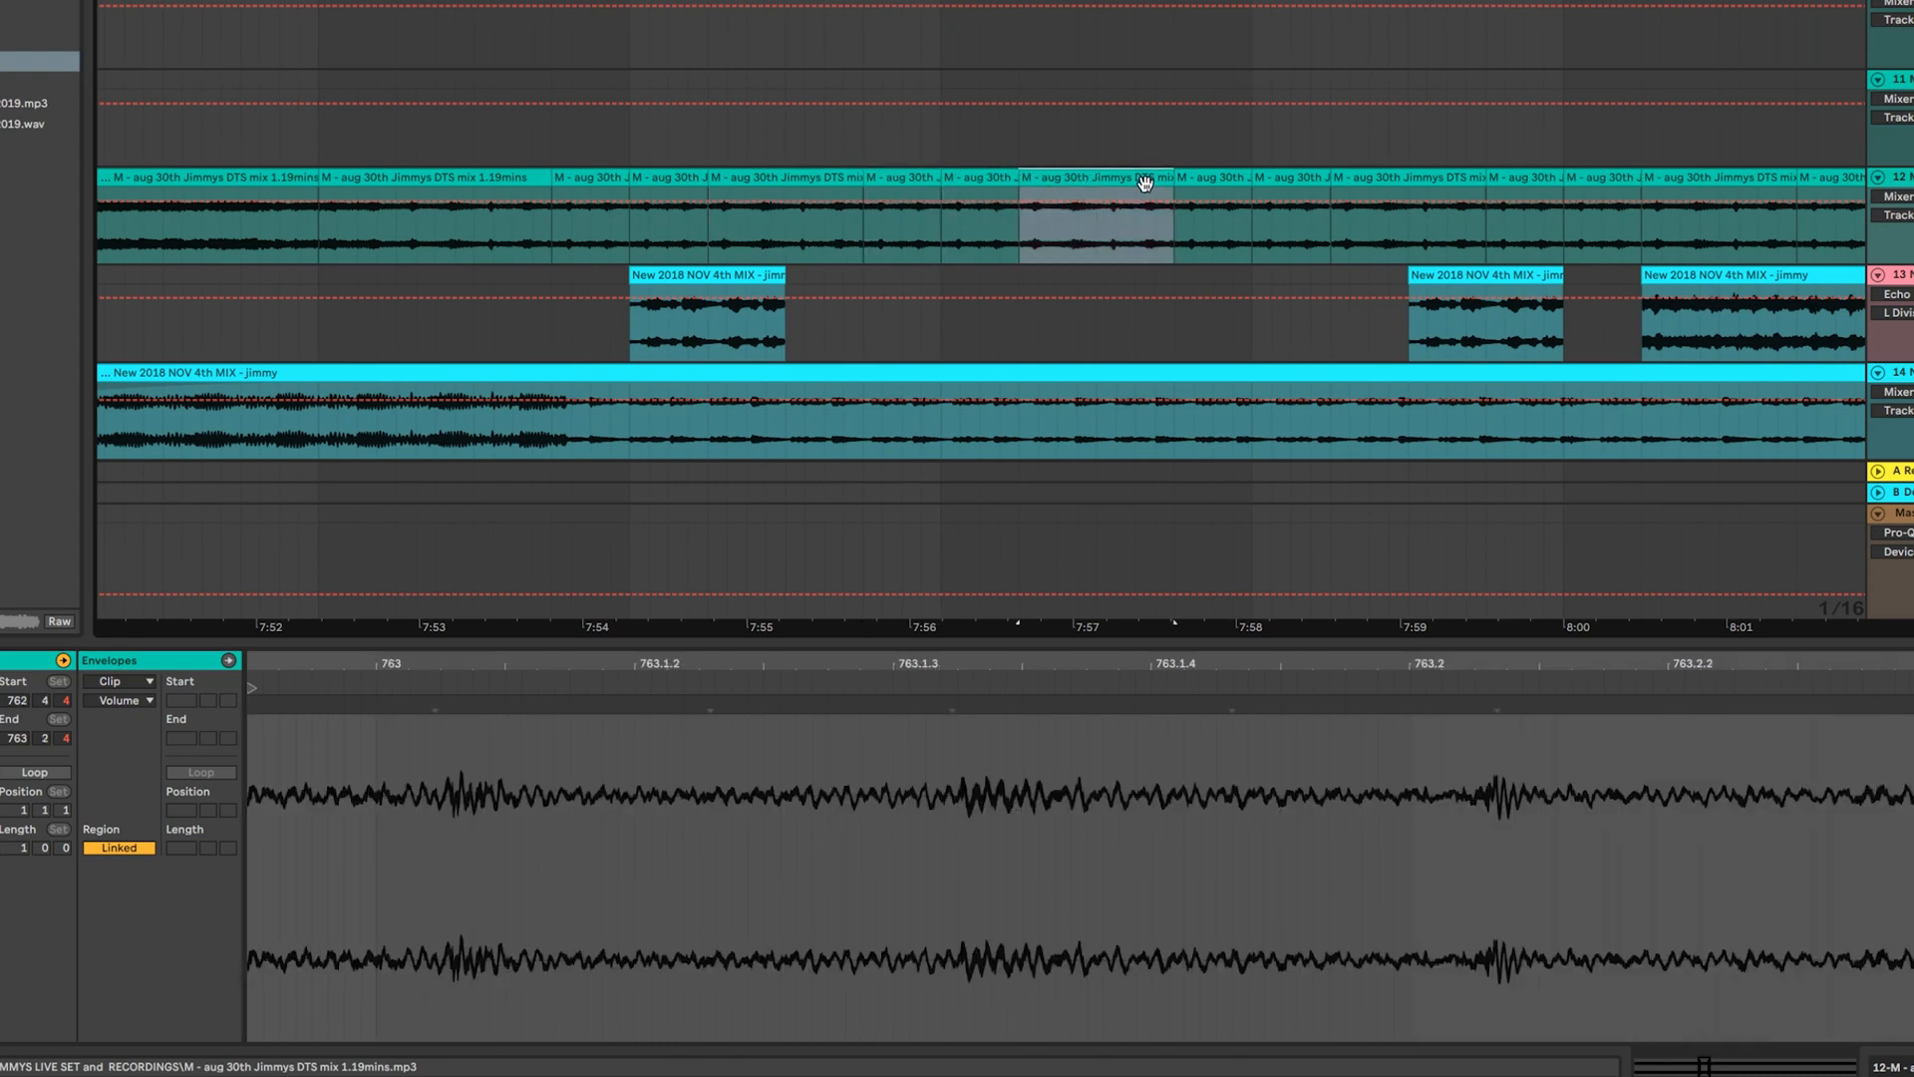
{"action": "left_click", "coordinate": [1205, 175]}
{"action": "left_click", "coordinate": [1296, 177]}
{"action": "left_click", "coordinate": [1401, 180]}
{"action": "left_click", "coordinate": [1549, 182]}
{"action": "left_click", "coordinate": [1624, 183]}
{"action": "left_click", "coordinate": [1680, 183]}
{"action": "left_click_drag", "start_coordinate": [988, 628], "coordinate": [992, 568]}
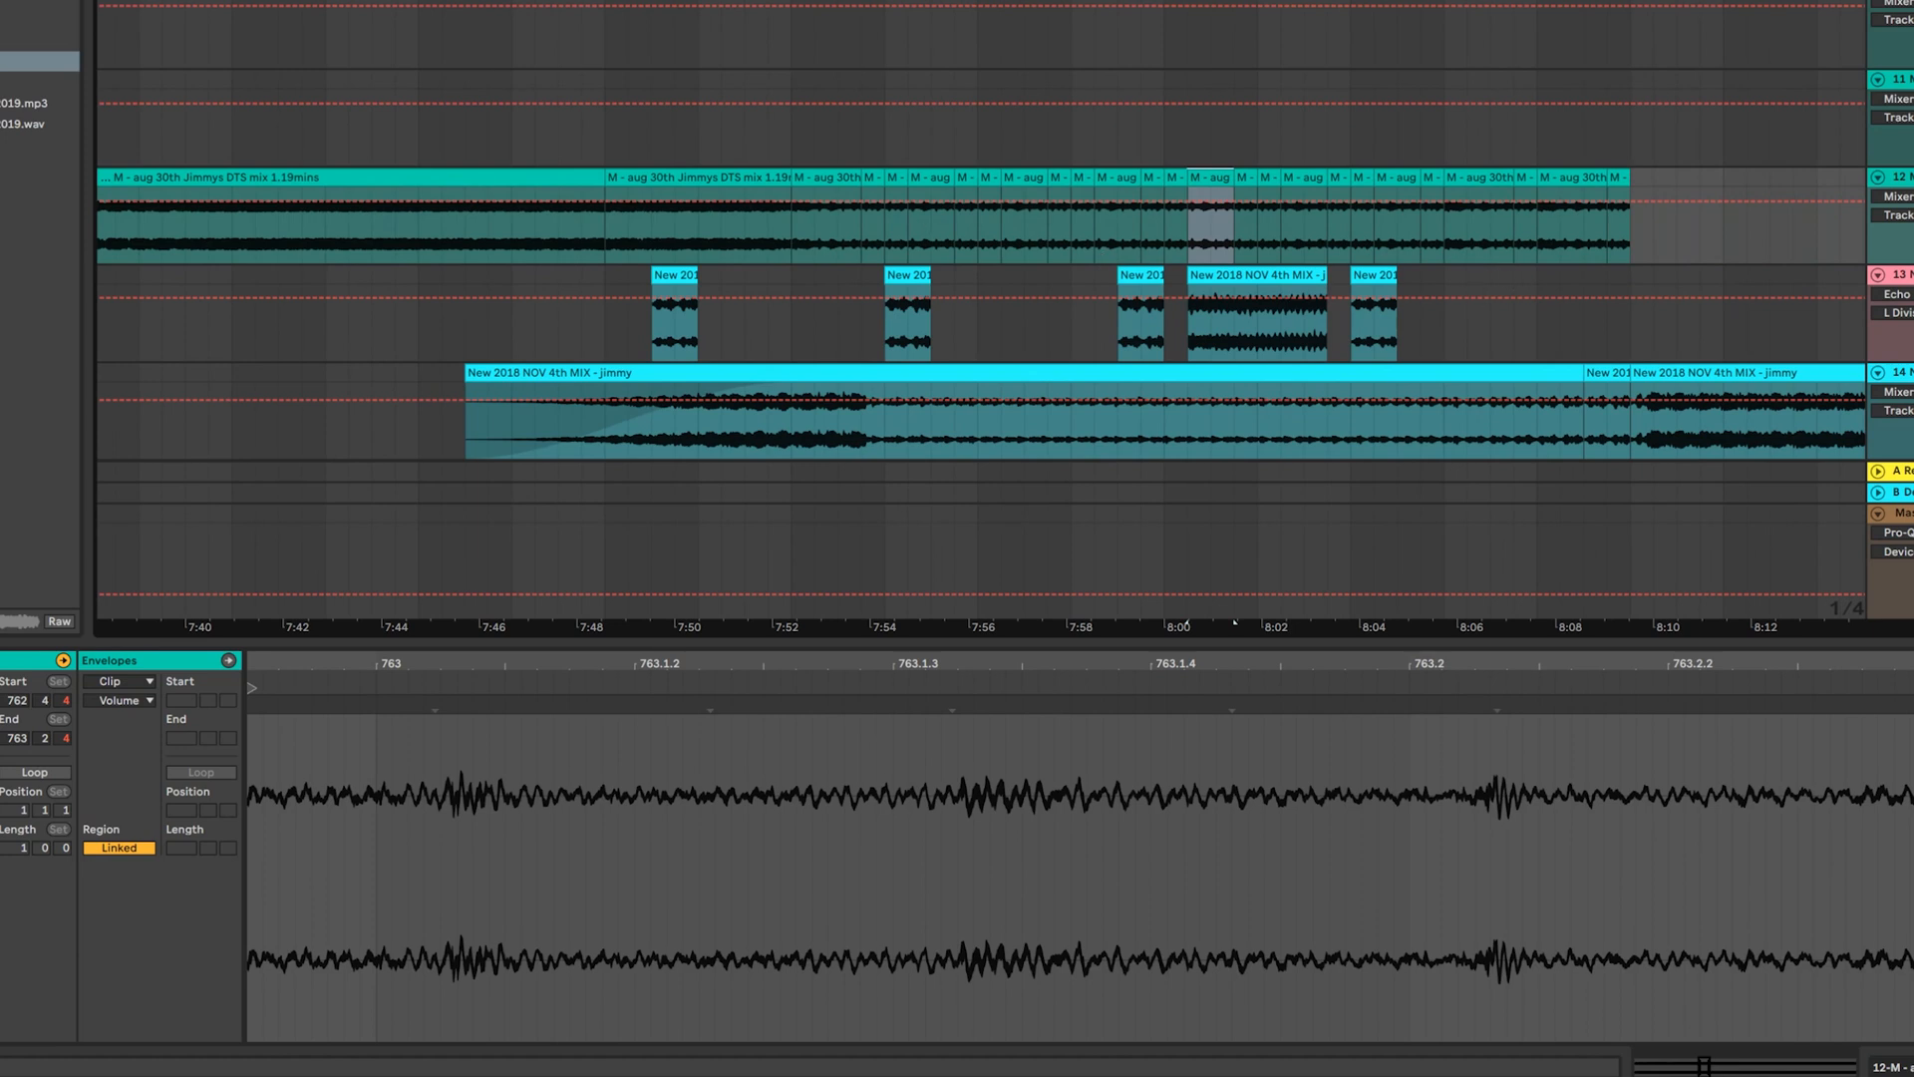
Step: Play the transition and open track 14's FabFilter Pro-DS and kHs Chorus windows to inspect their settings
{"action": "key", "text": "space"}
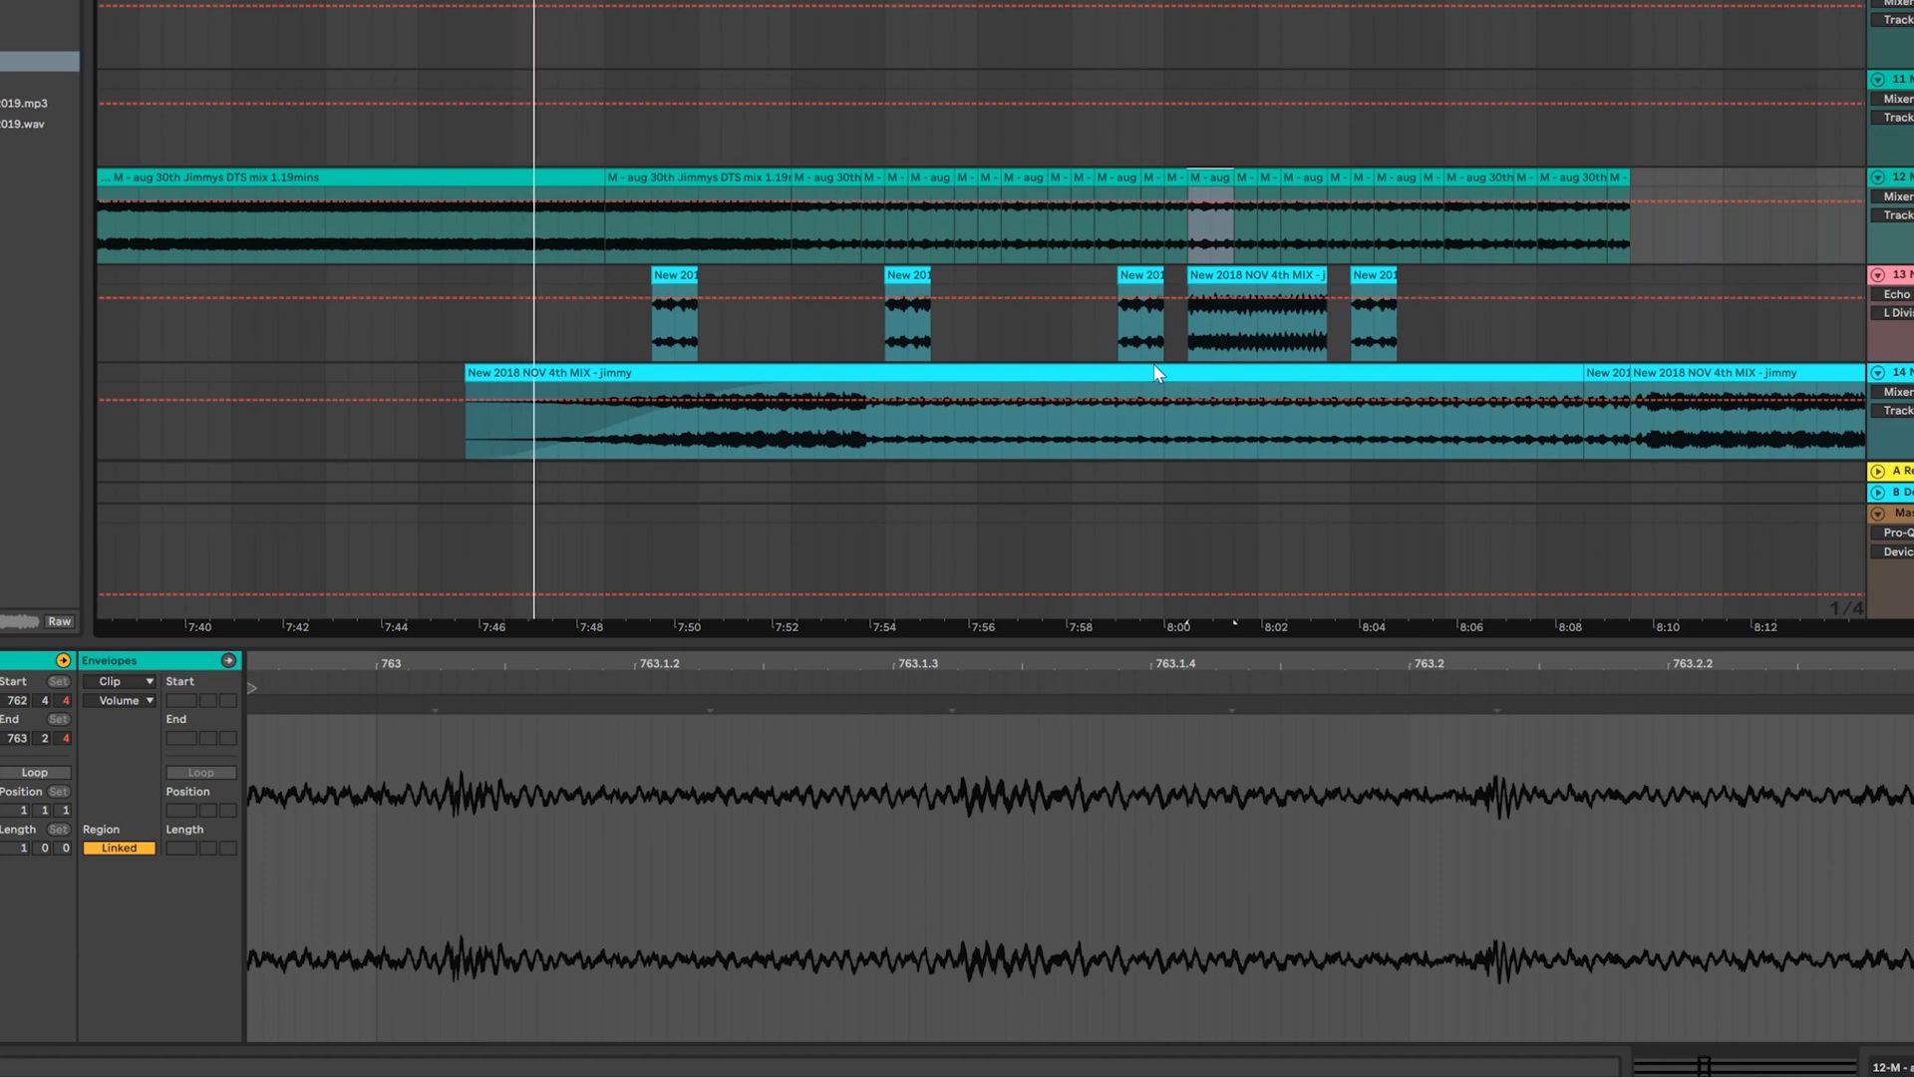
{"action": "left_click", "coordinate": [1903, 372]}
{"action": "key", "text": "shift+Tab"}
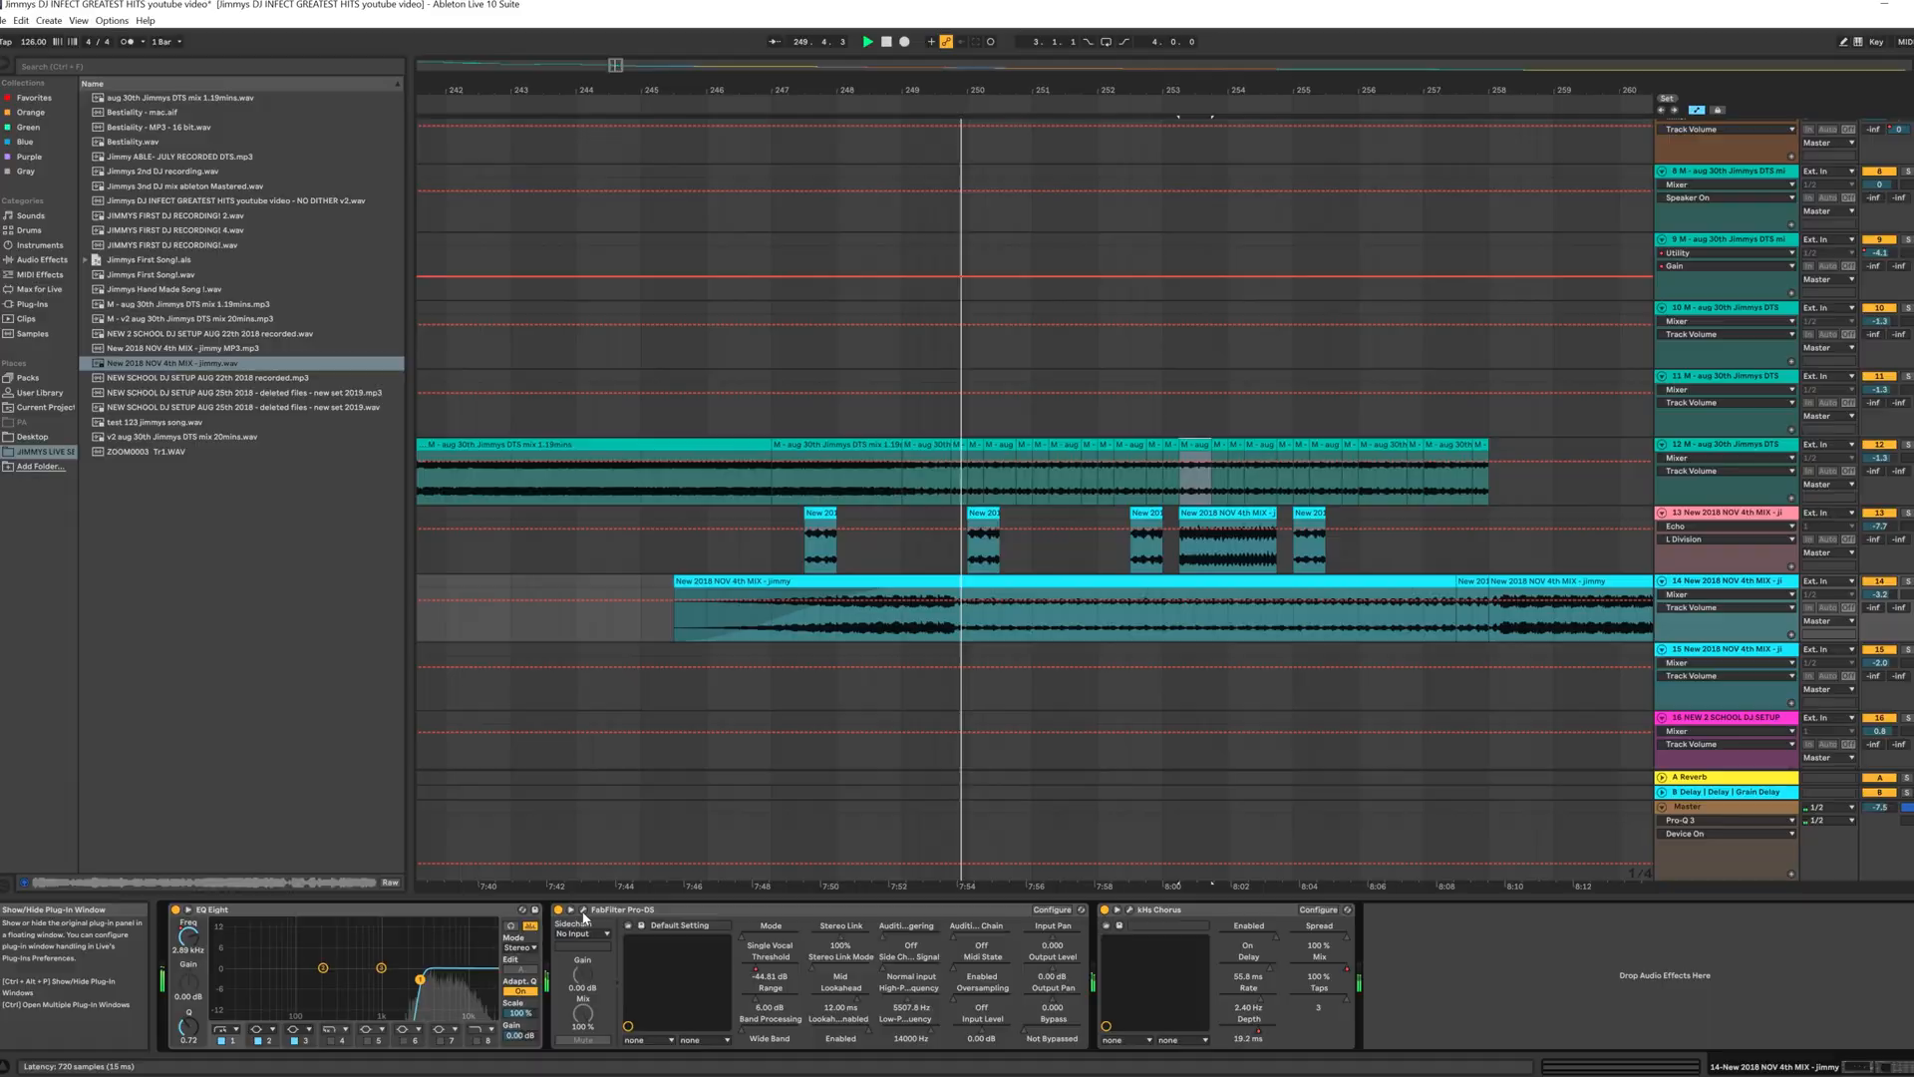
{"action": "left_click", "coordinate": [681, 838]}
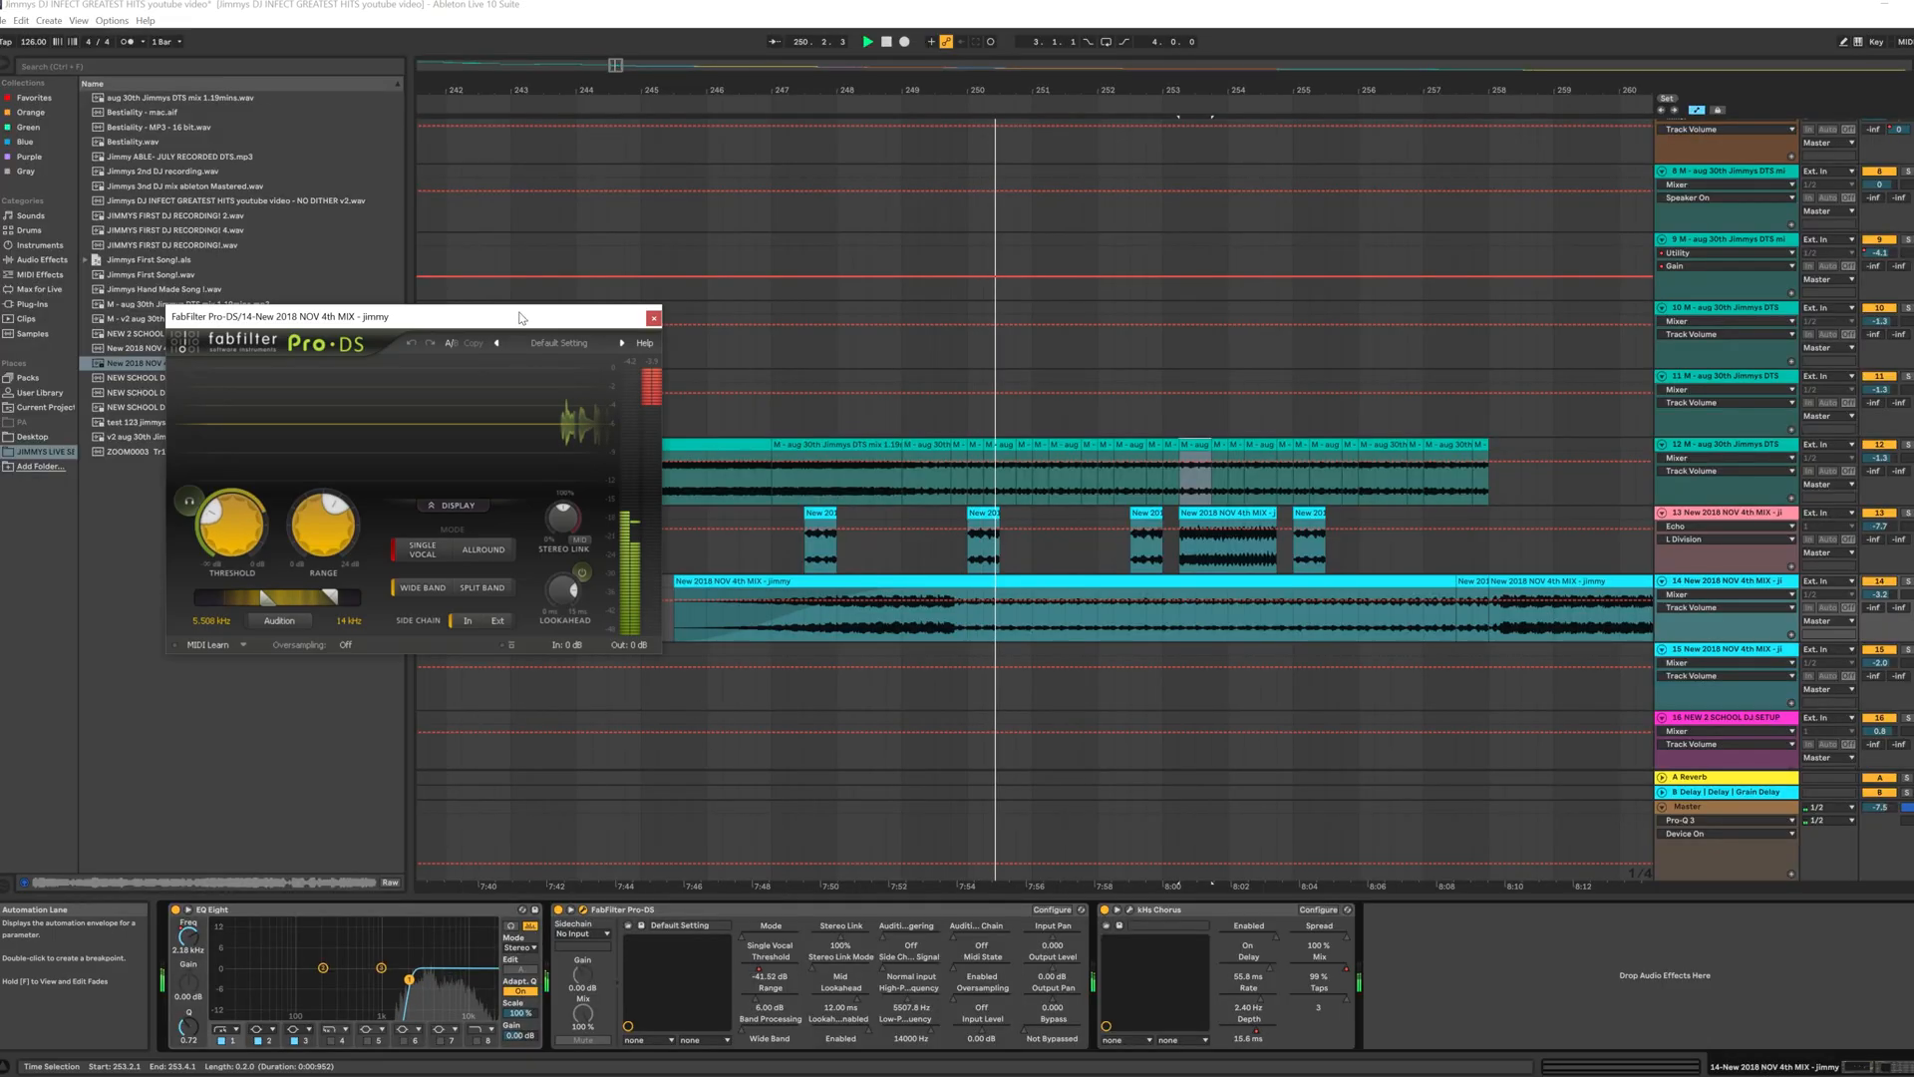
{"action": "left_click_drag", "start_coordinate": [521, 317], "coordinate": [474, 105]}
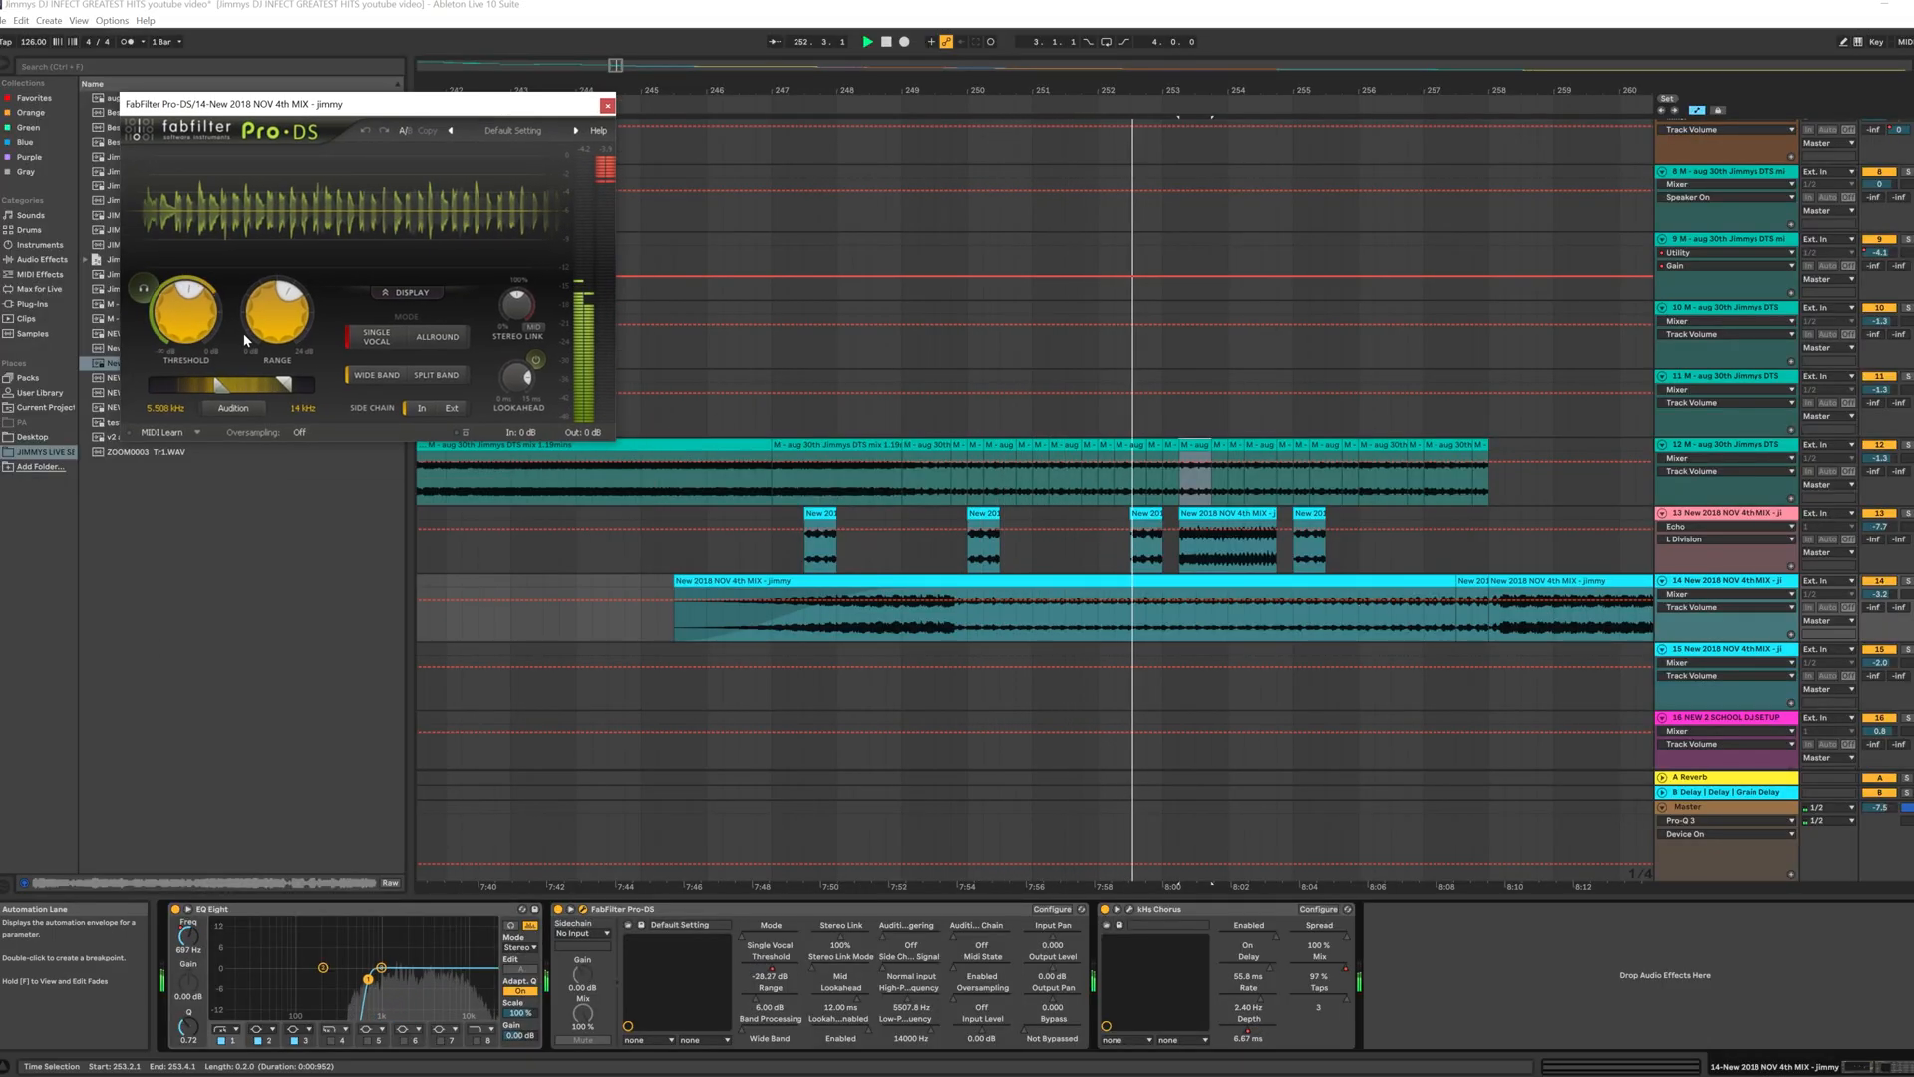
{"action": "left_click_drag", "start_coordinate": [182, 298], "coordinate": [195, 299]}
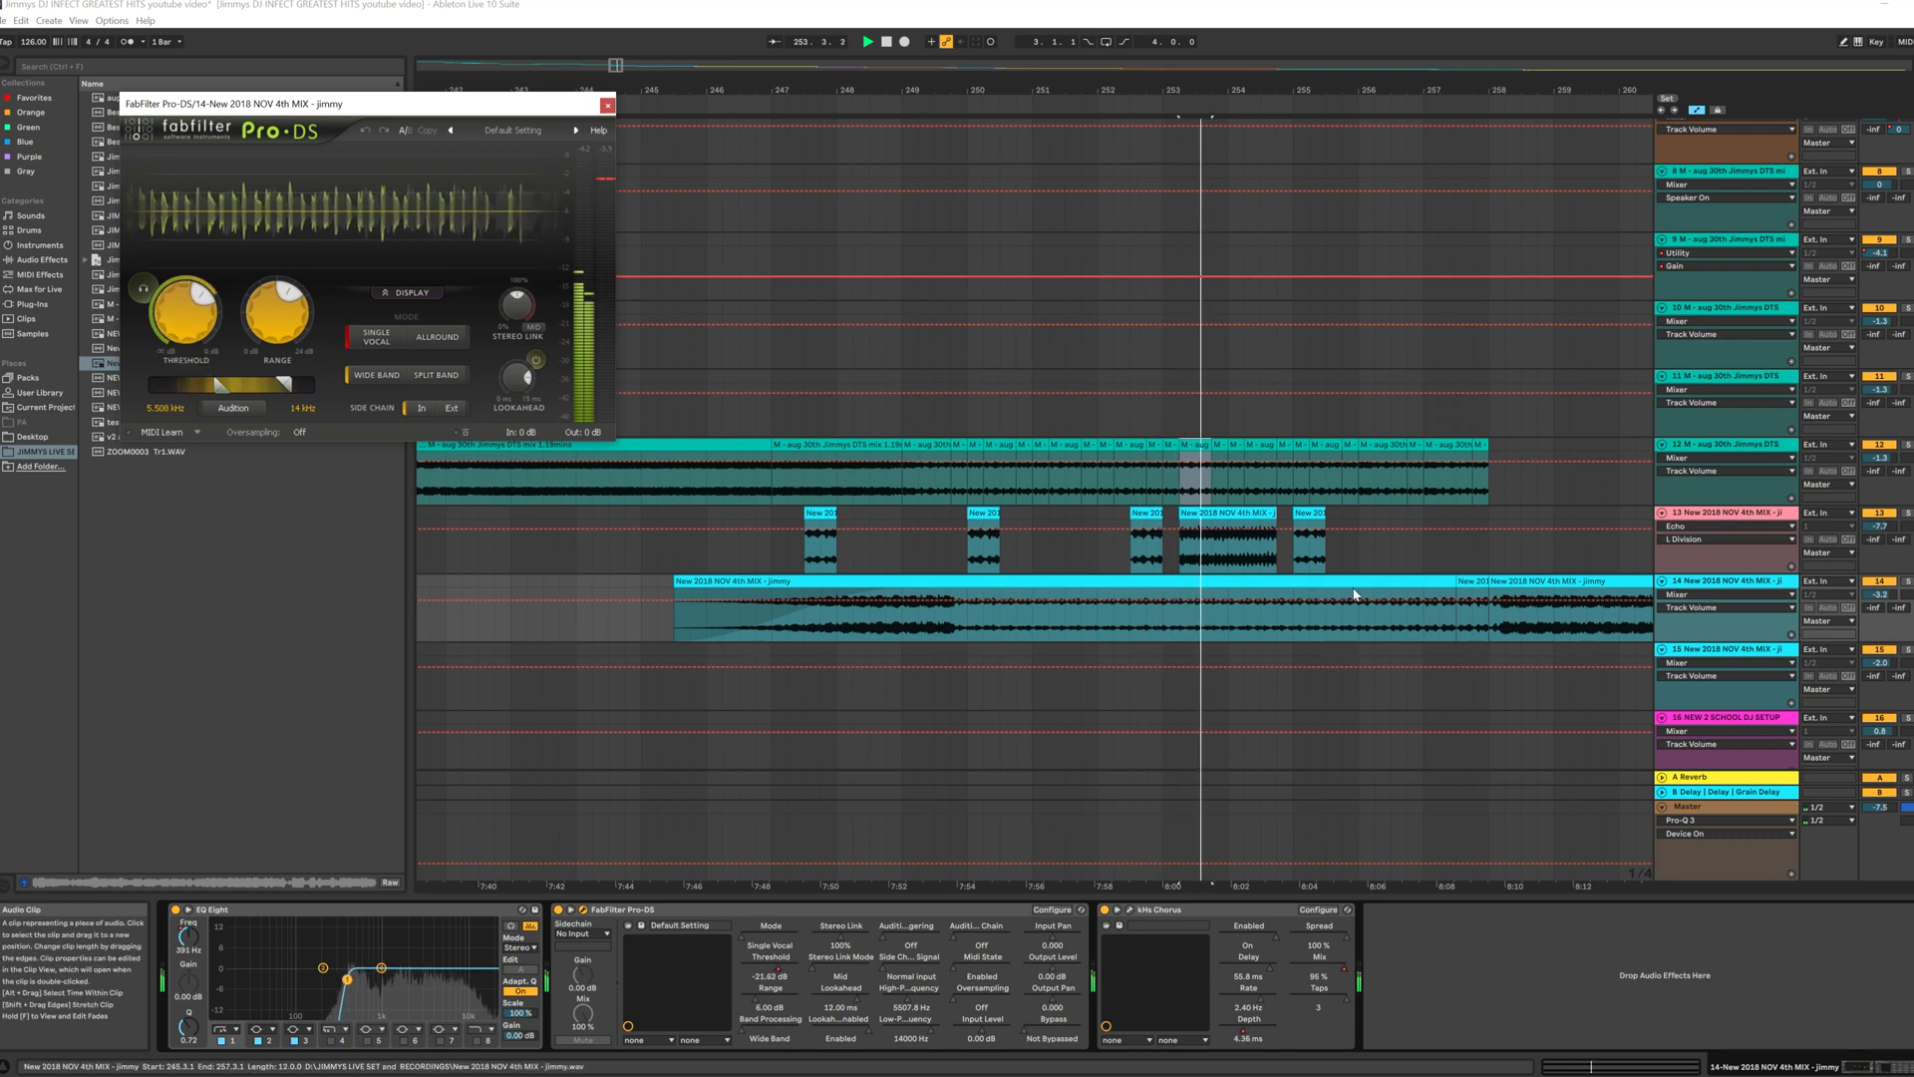
{"action": "left_click", "coordinate": [1129, 910]}
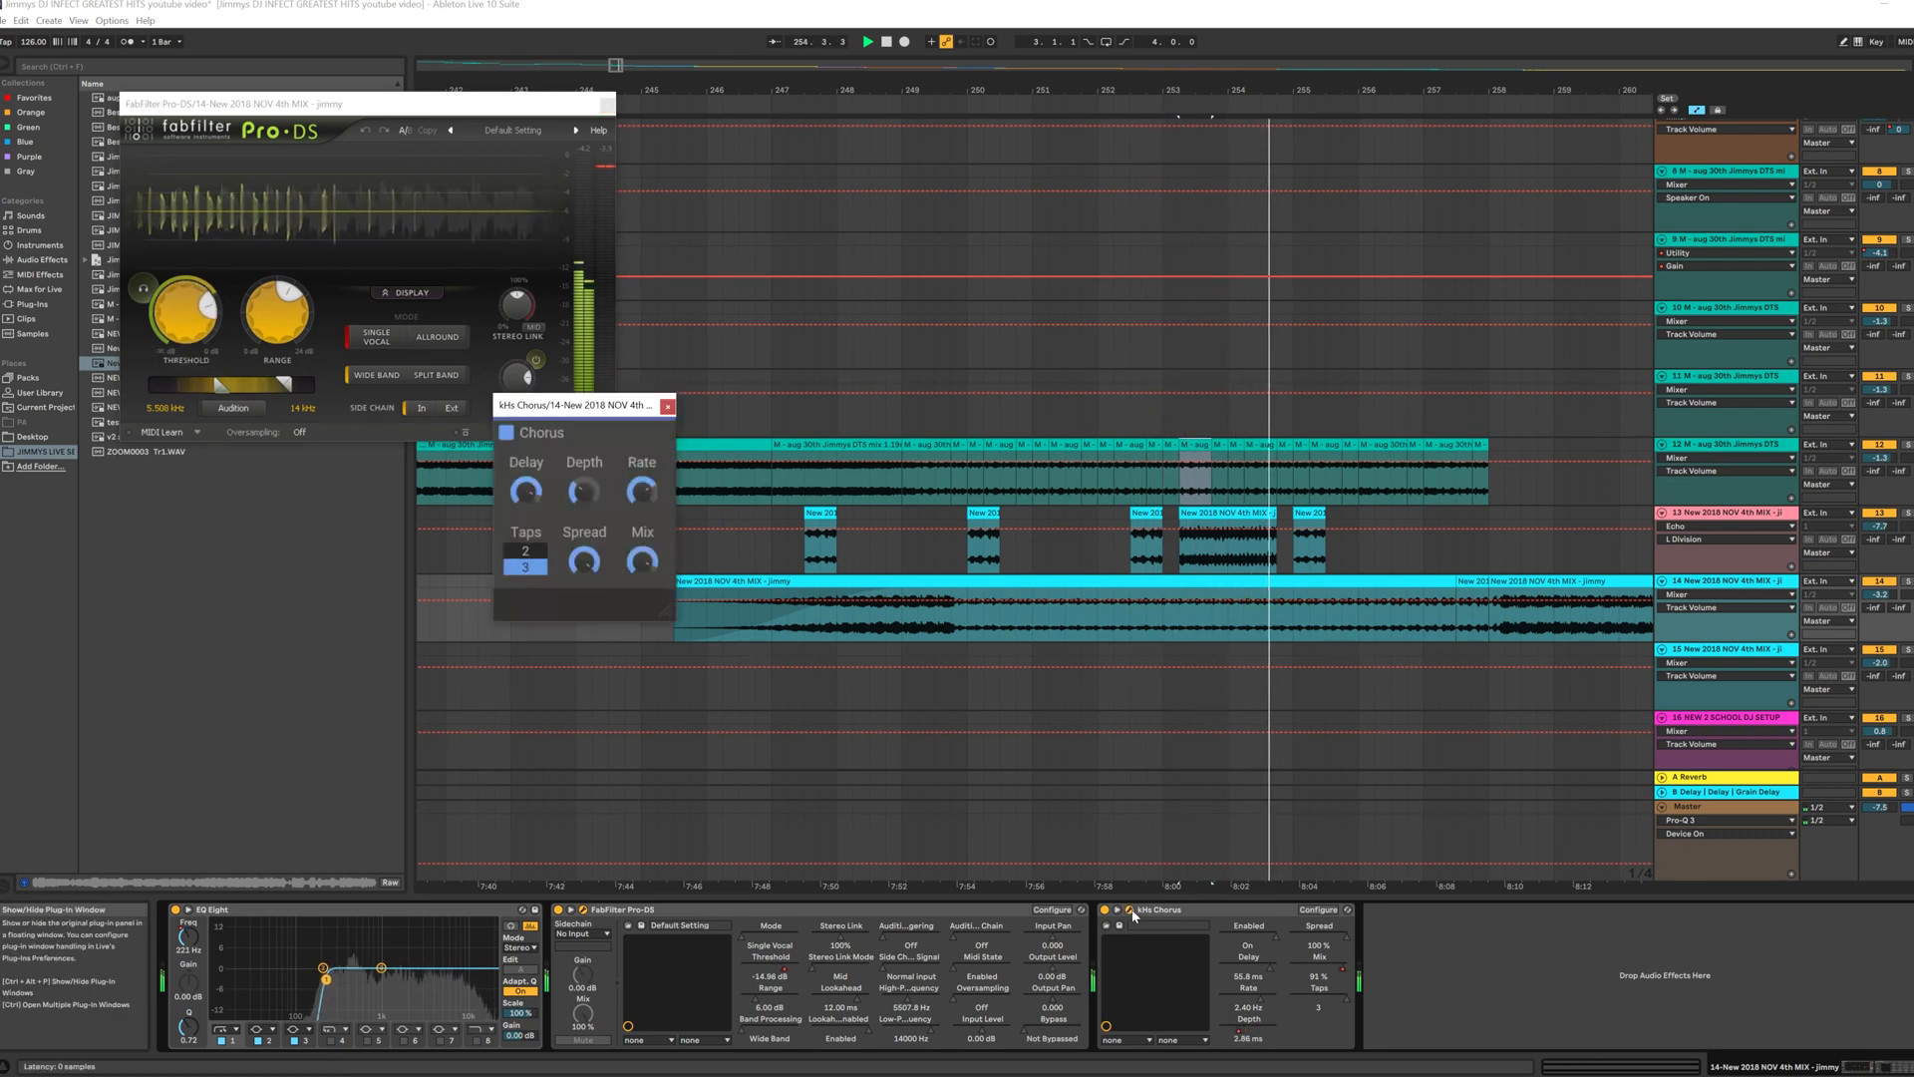
{"action": "left_click_drag", "start_coordinate": [549, 412], "coordinate": [339, 478]}
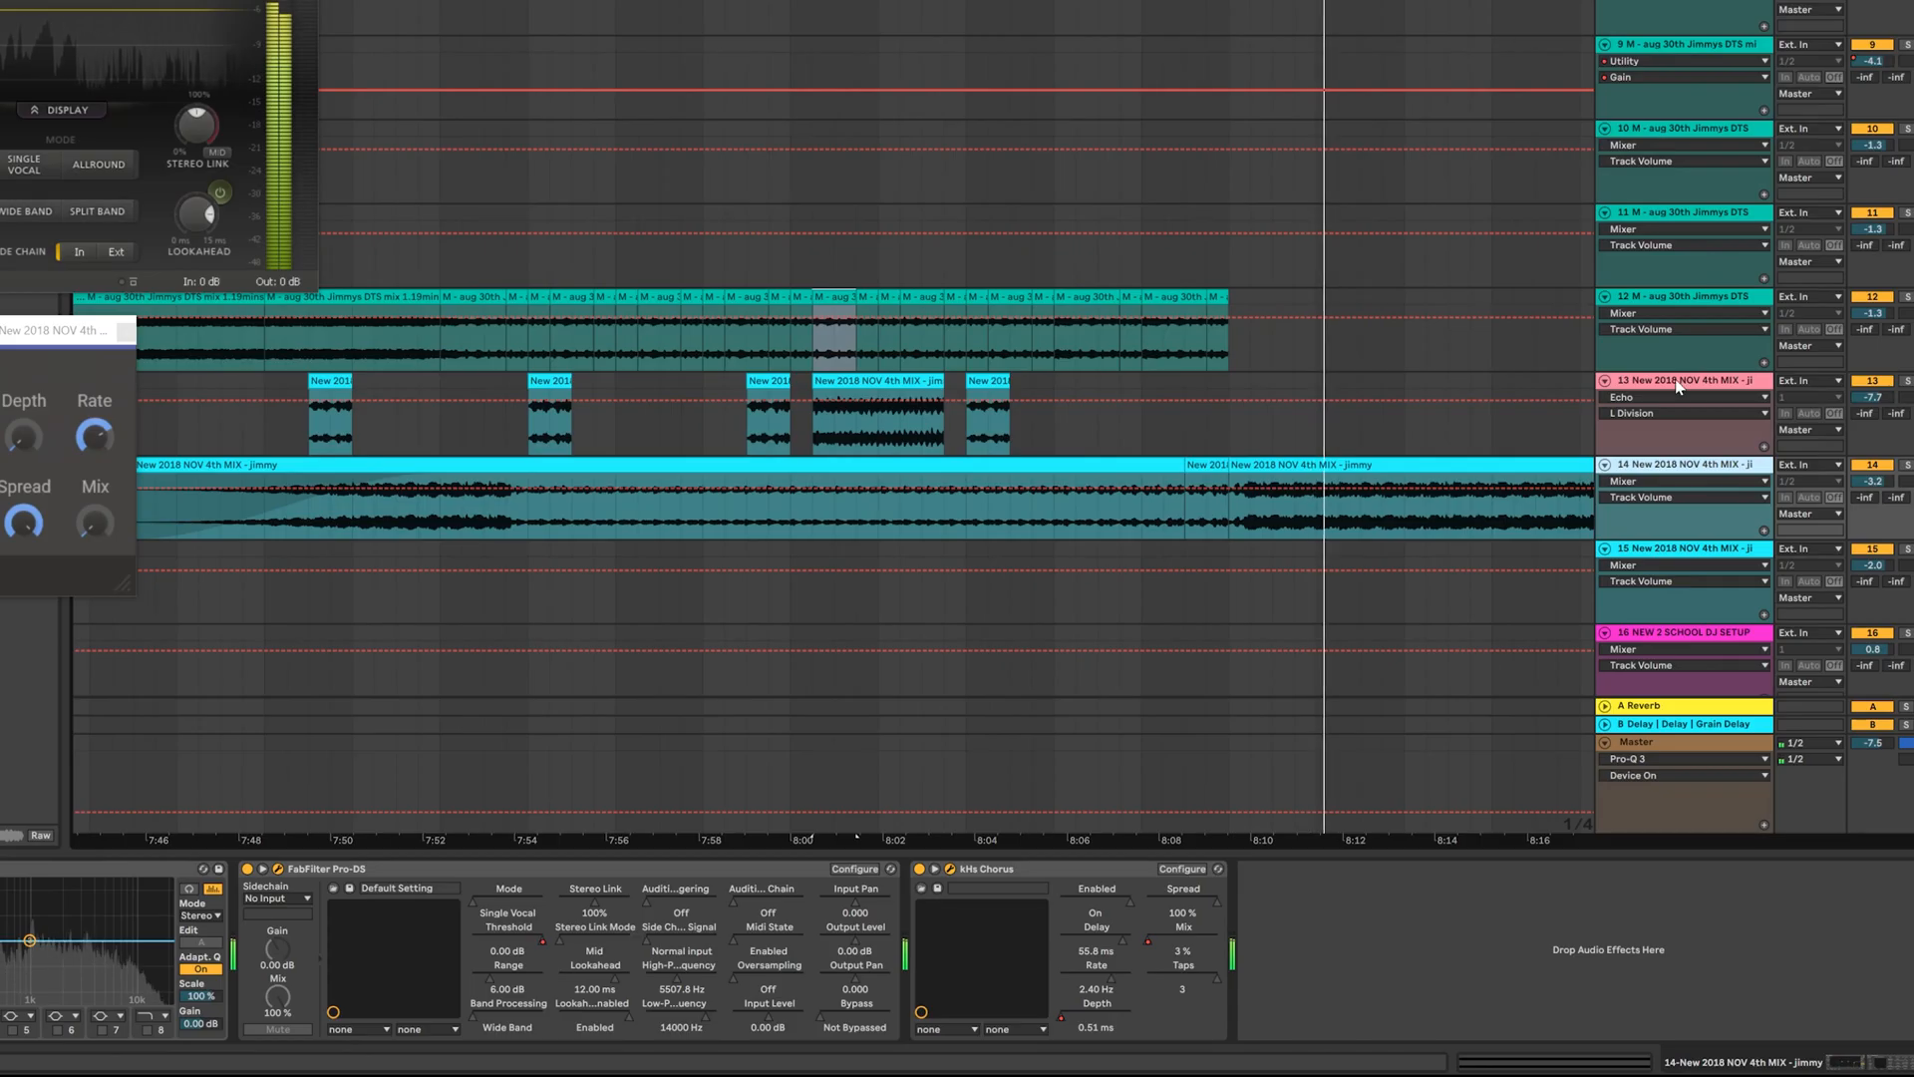
Step: Show track 13's device chain and solo the track to hear its short clips through the two Echo devices
{"action": "left_click", "coordinate": [1722, 514]}
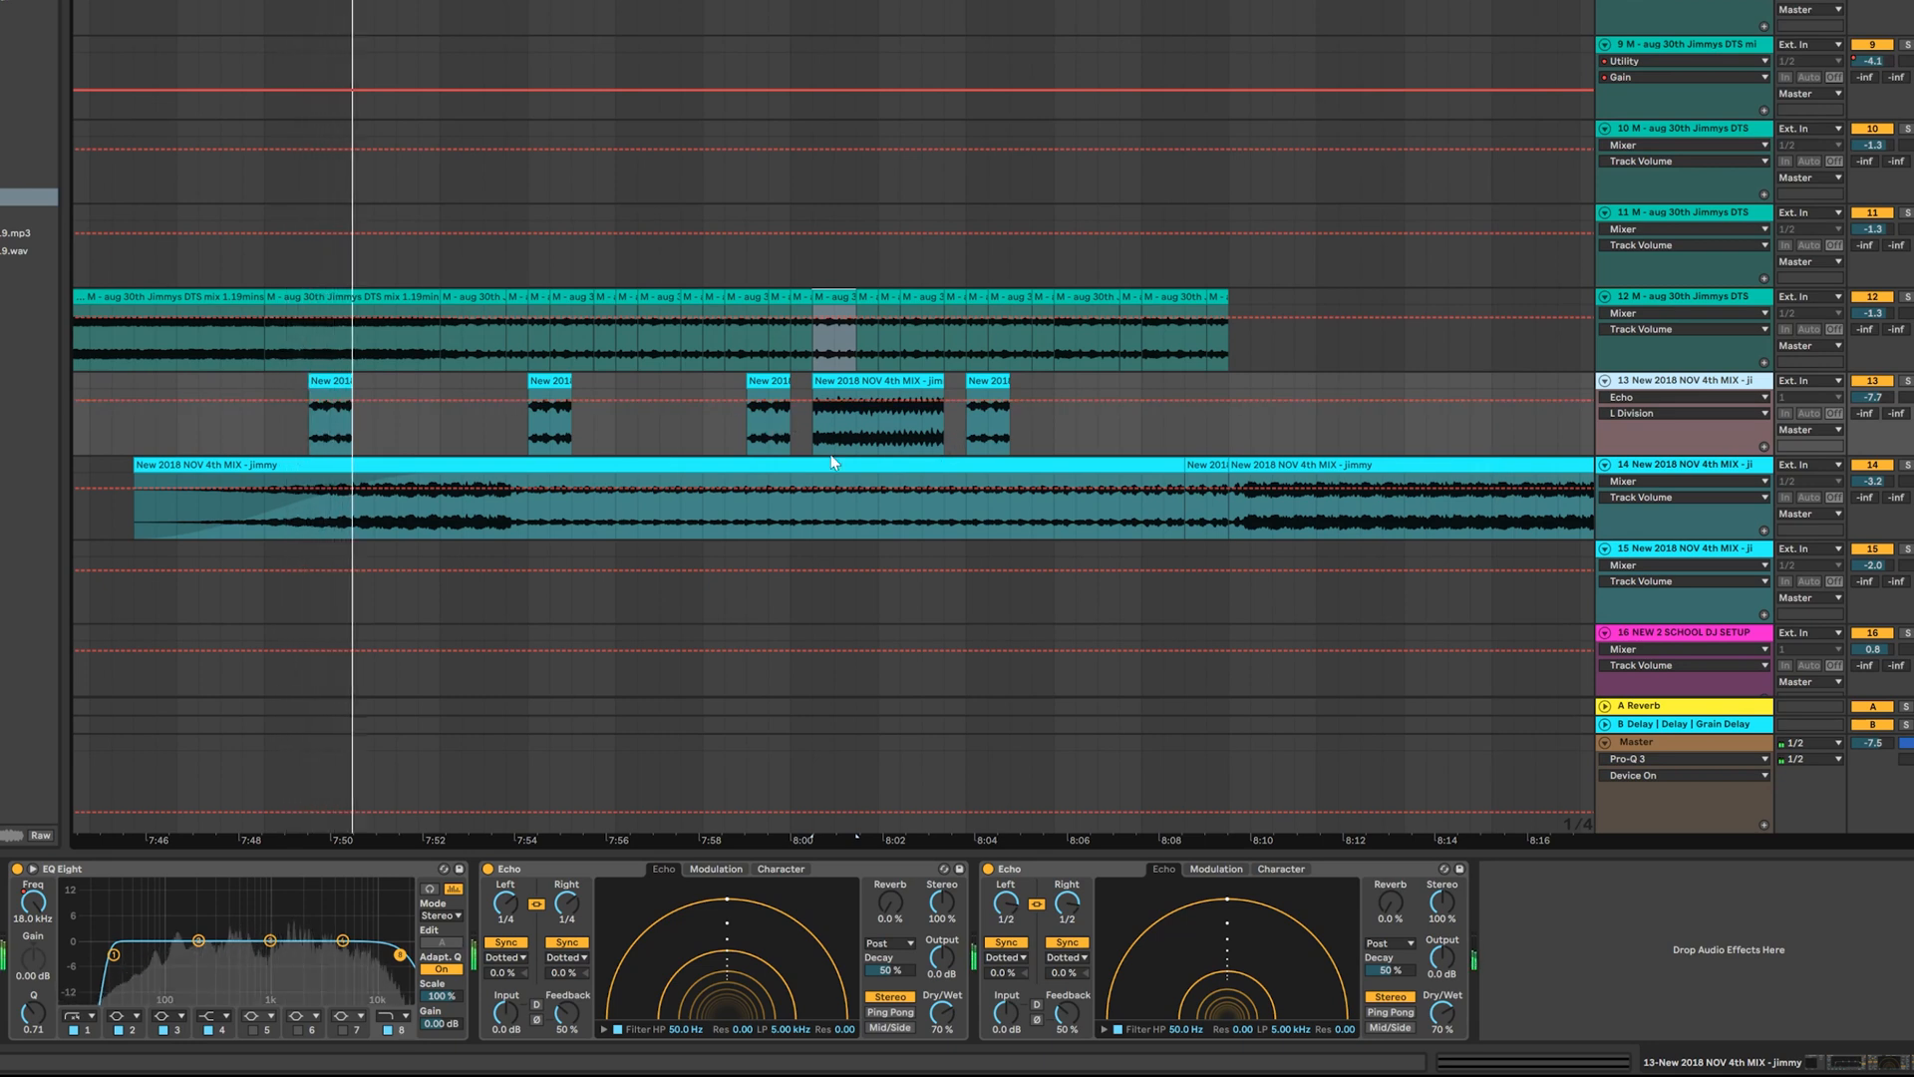
{"action": "key", "text": "s"}
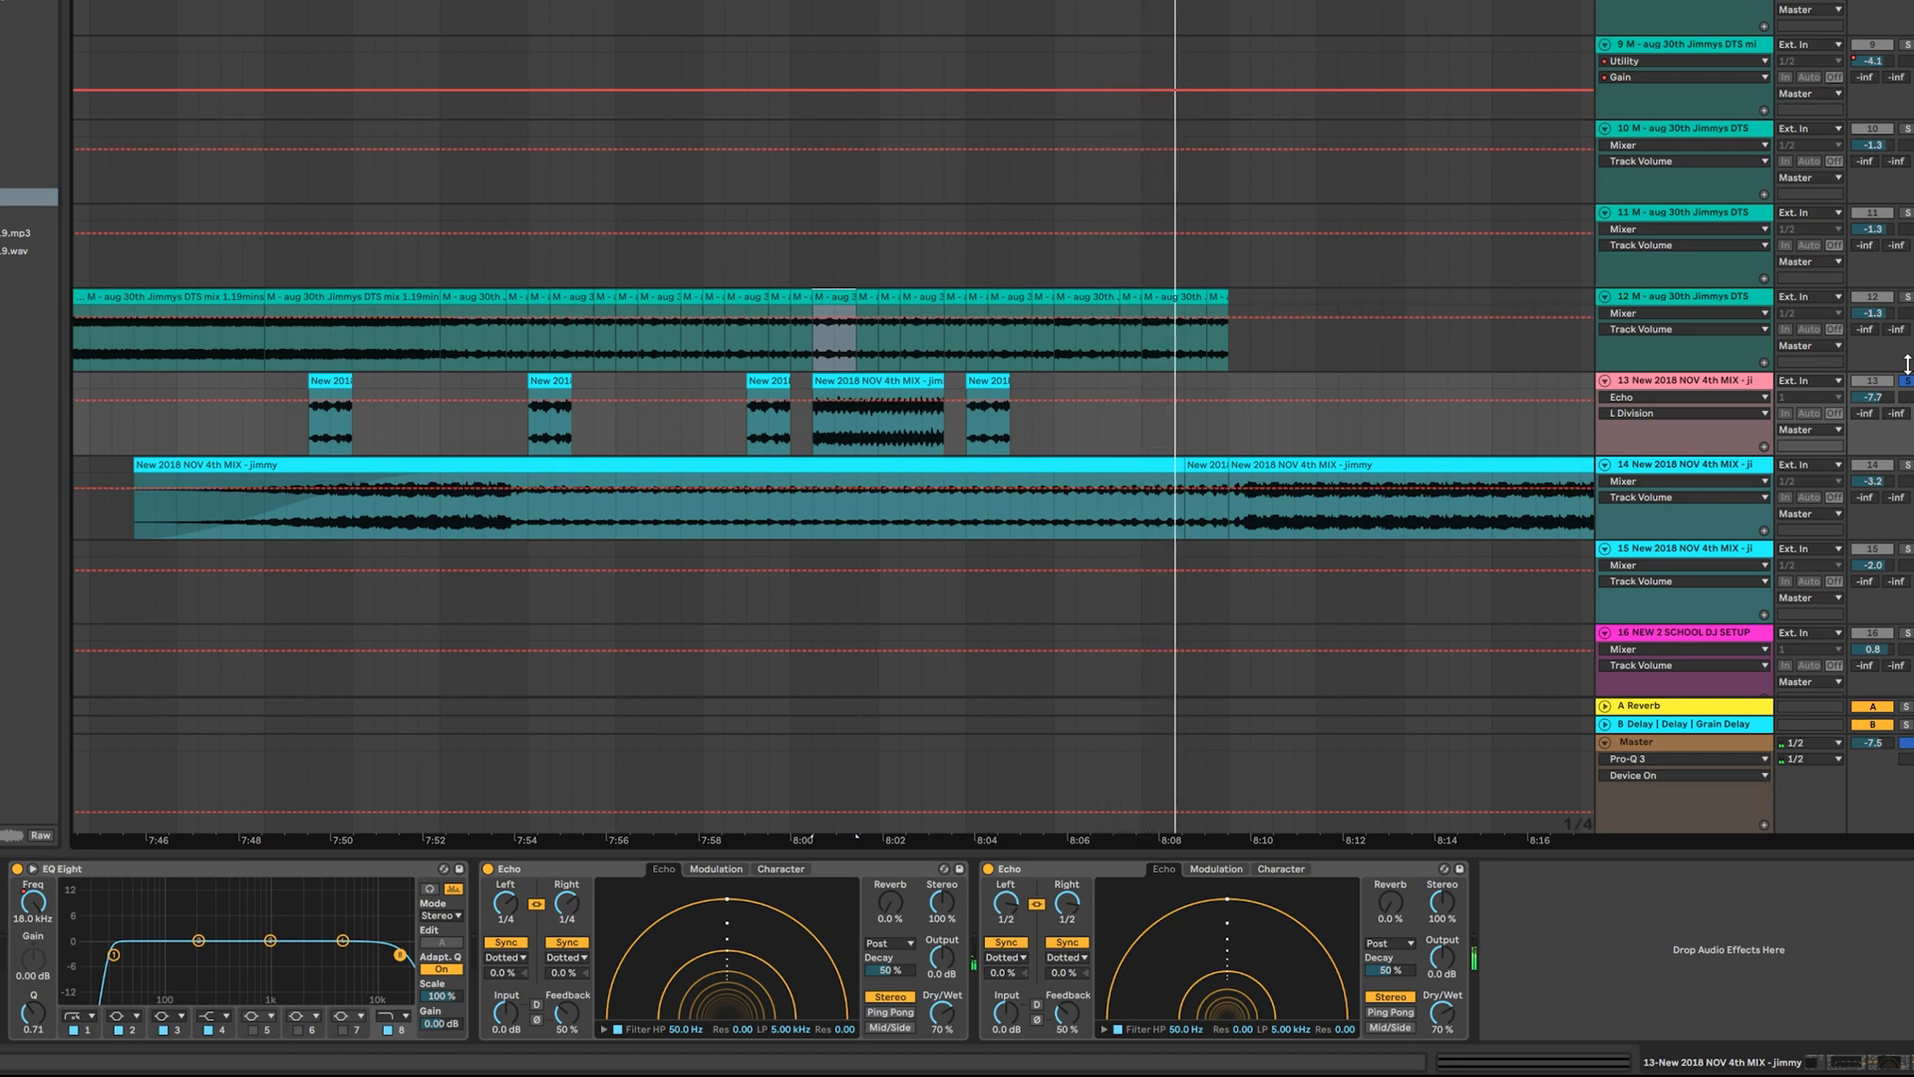
Step: Solo track 12, open its FabFilter Pro-R window and examine the earlier EQ Eight, Reverb and Utility devices during playback
{"action": "left_click", "coordinate": [1906, 297]}
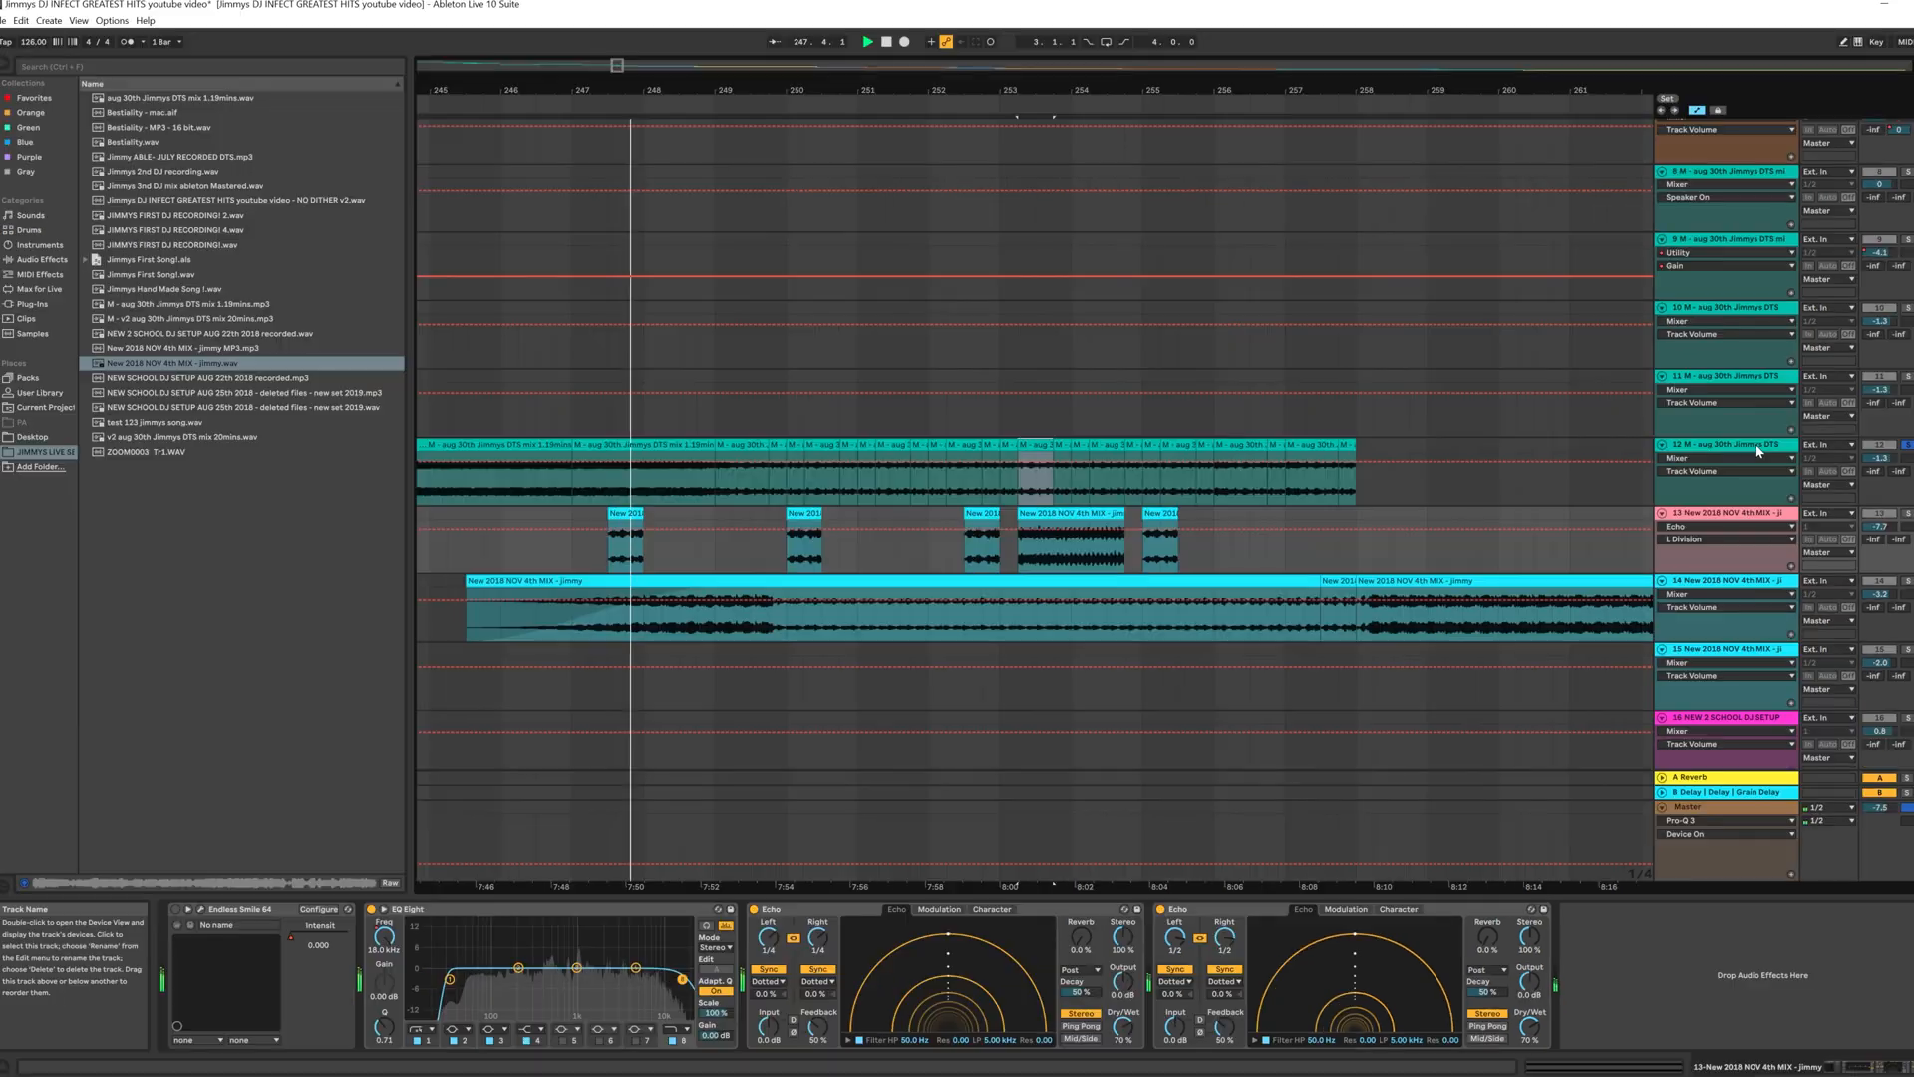
{"action": "left_click", "coordinate": [1685, 297]}
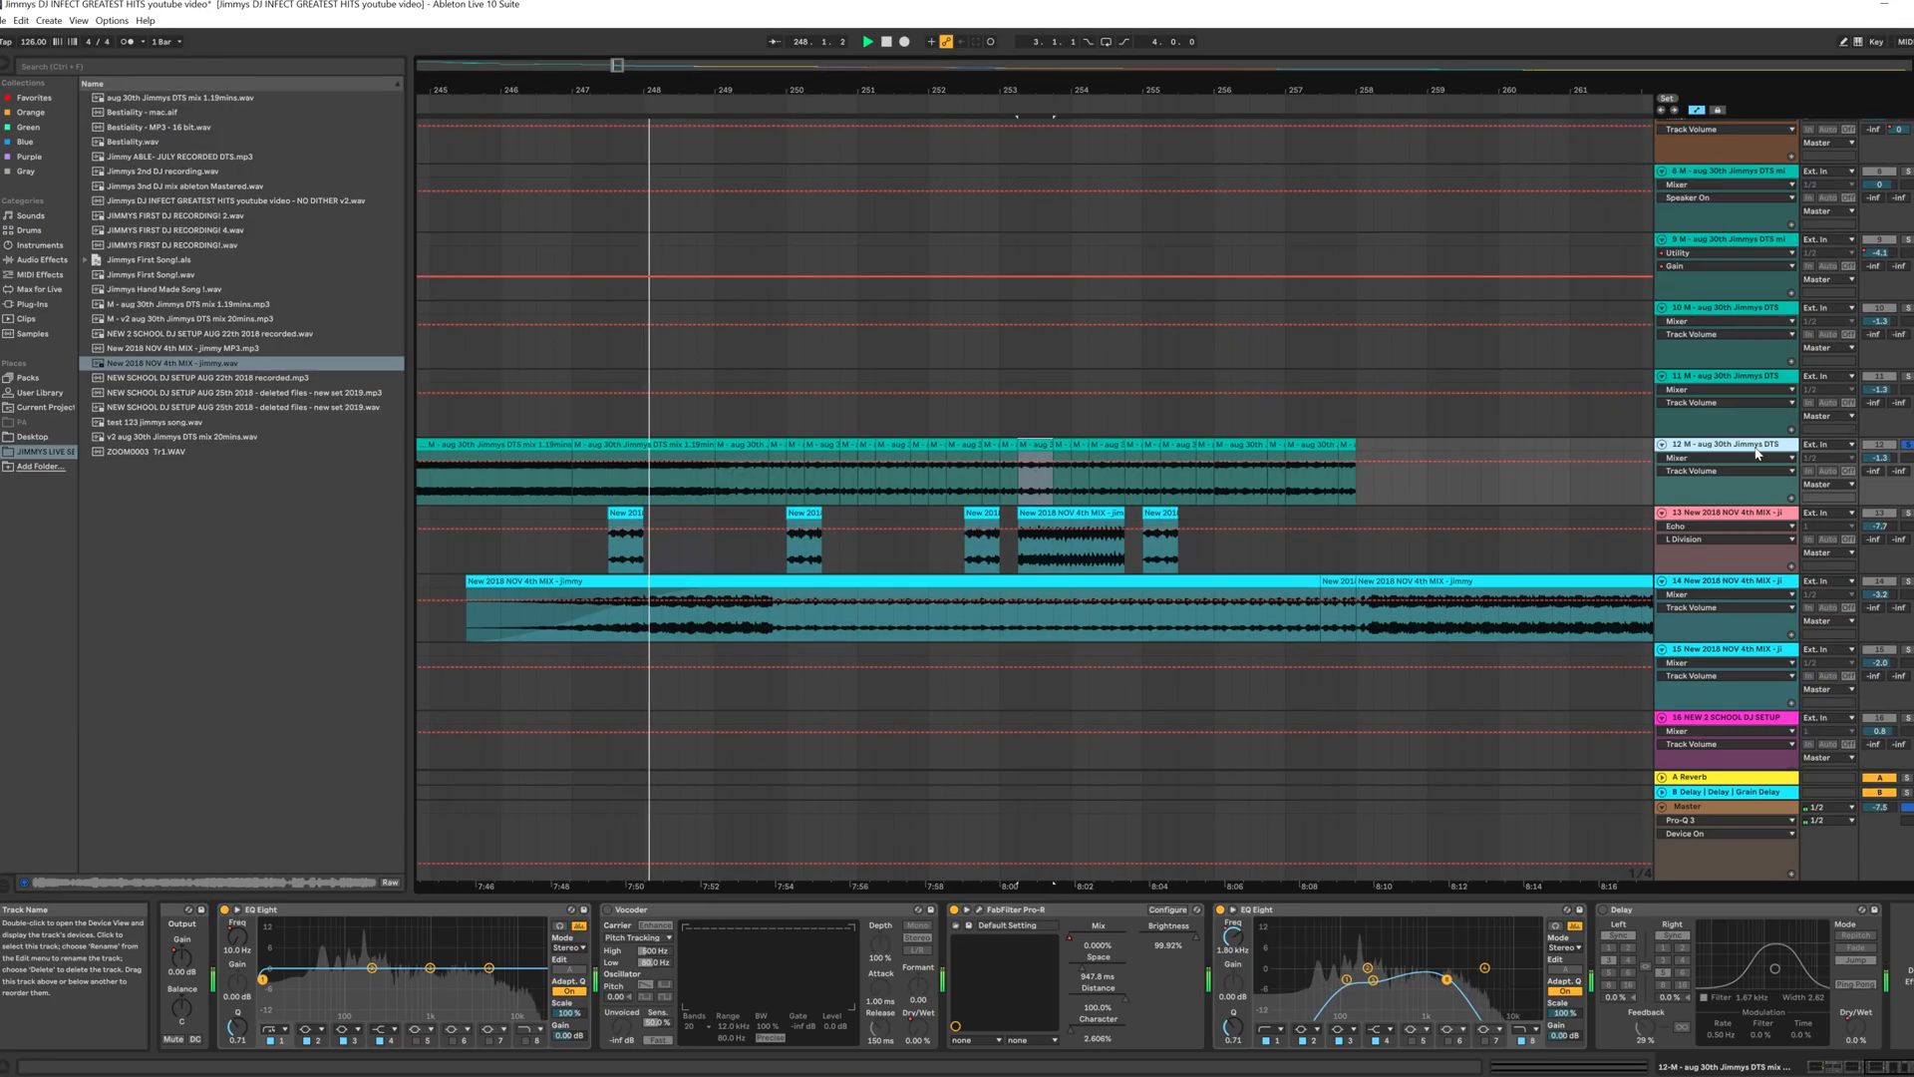
{"action": "left_click", "coordinate": [978, 909]}
{"action": "left_click_drag", "start_coordinate": [572, 307], "coordinate": [407, 112]}
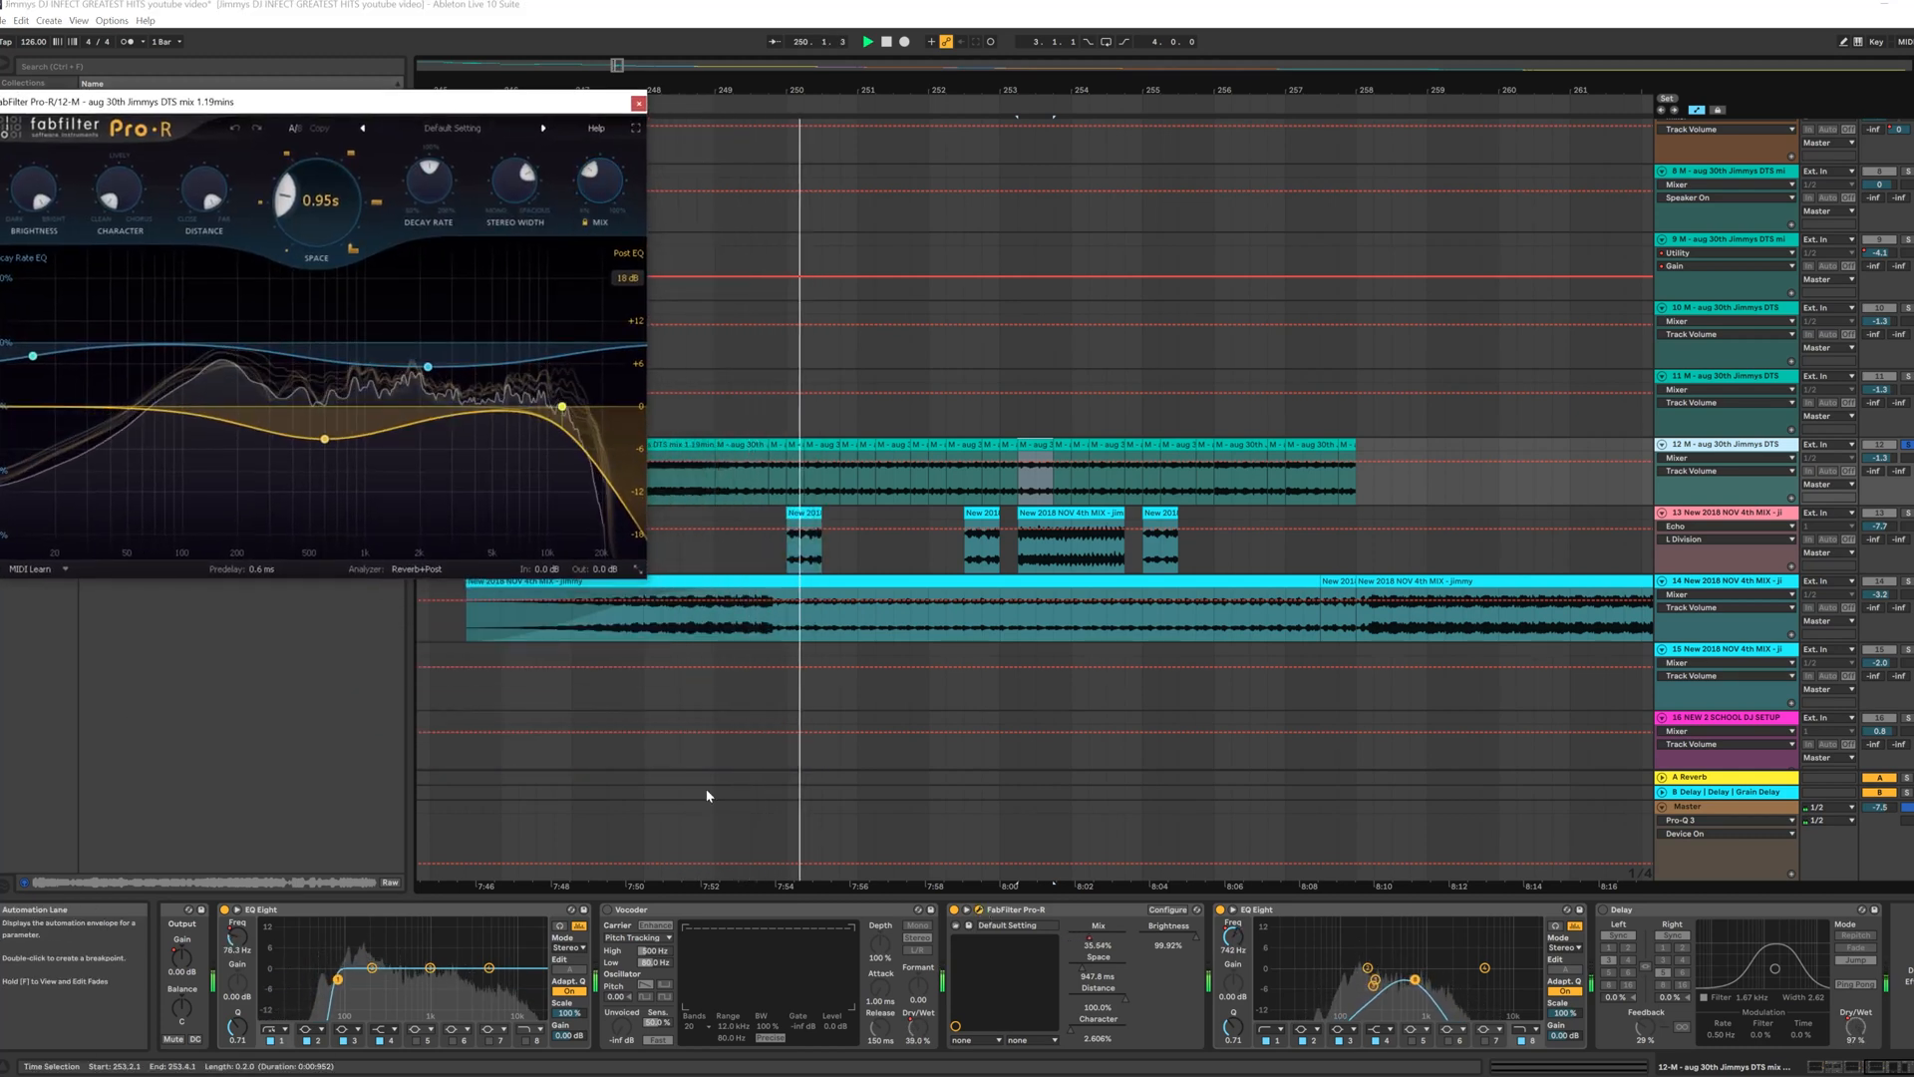
{"action": "scroll", "coordinate": [1605, 1043], "scroll_direction": "left", "scroll_amount": 5}
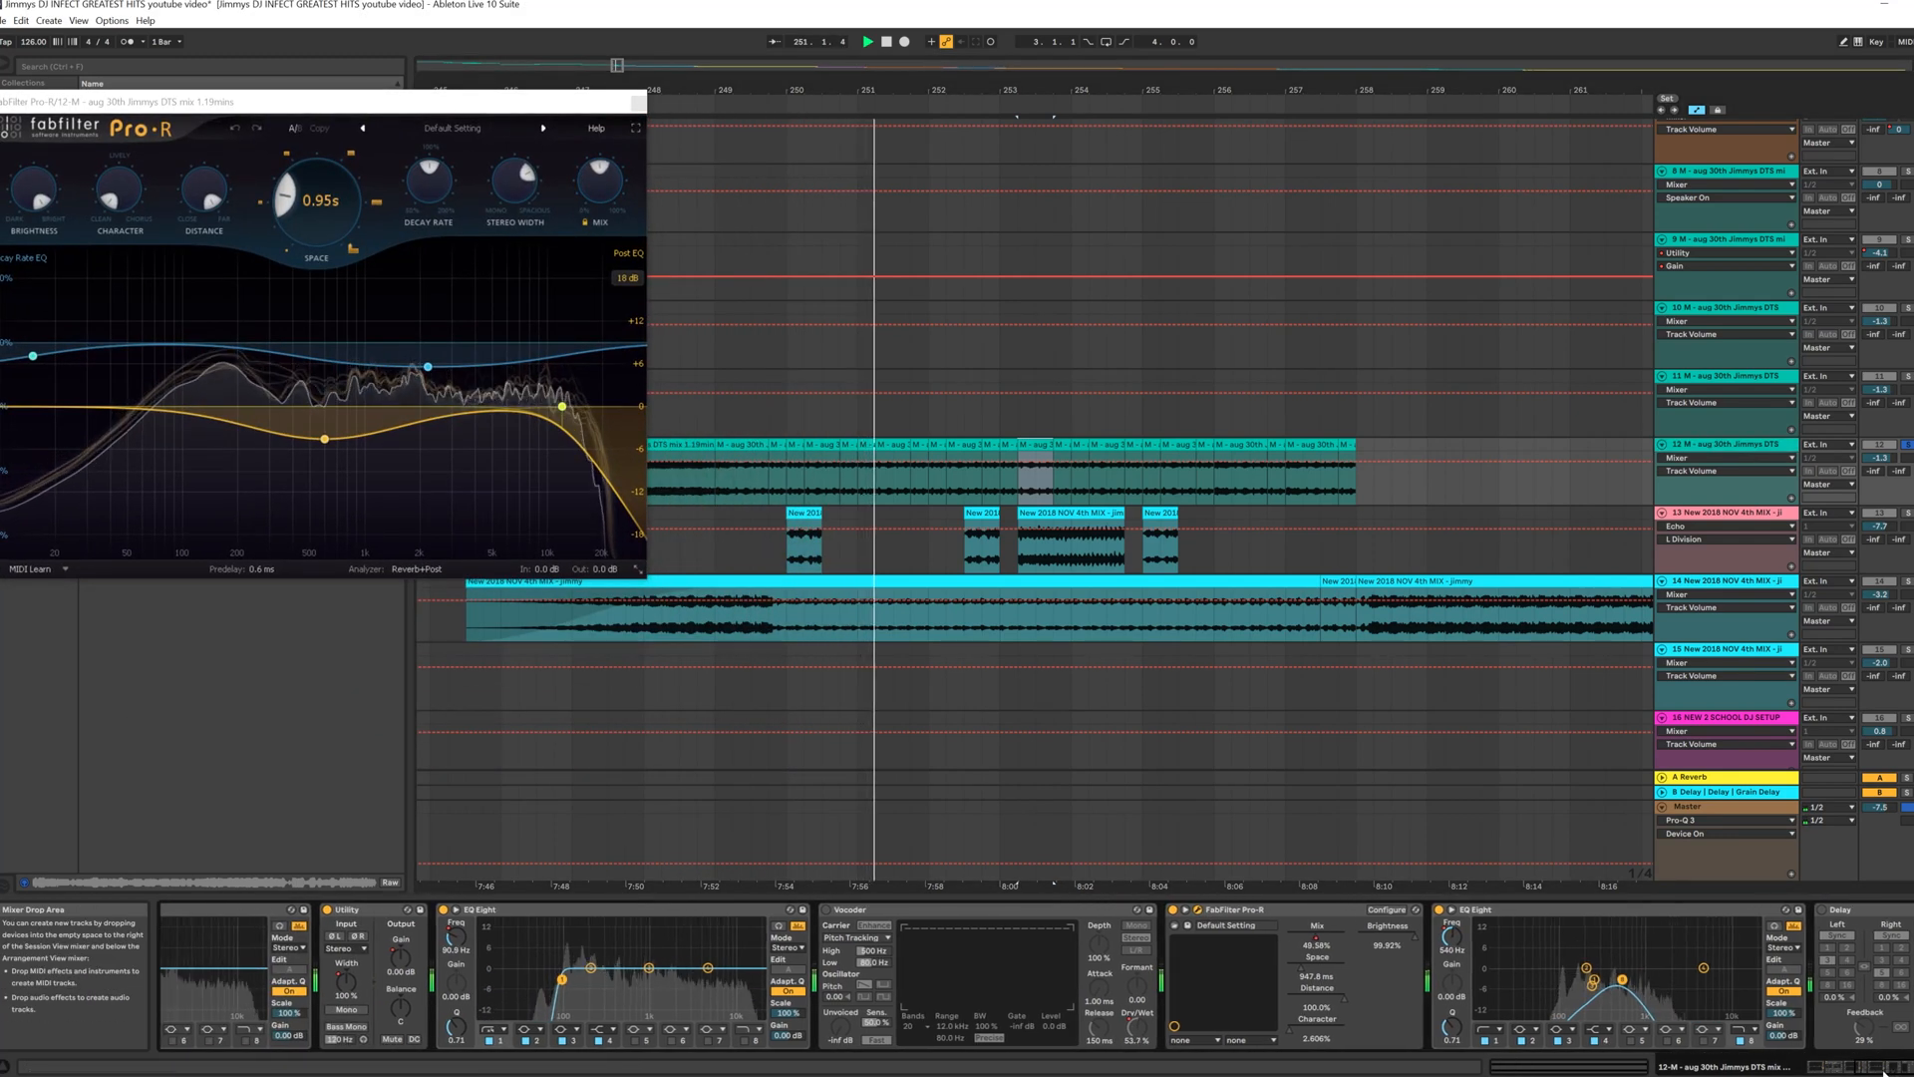
{"action": "scroll", "coordinate": [1337, 1052], "scroll_direction": "left", "scroll_amount": 5}
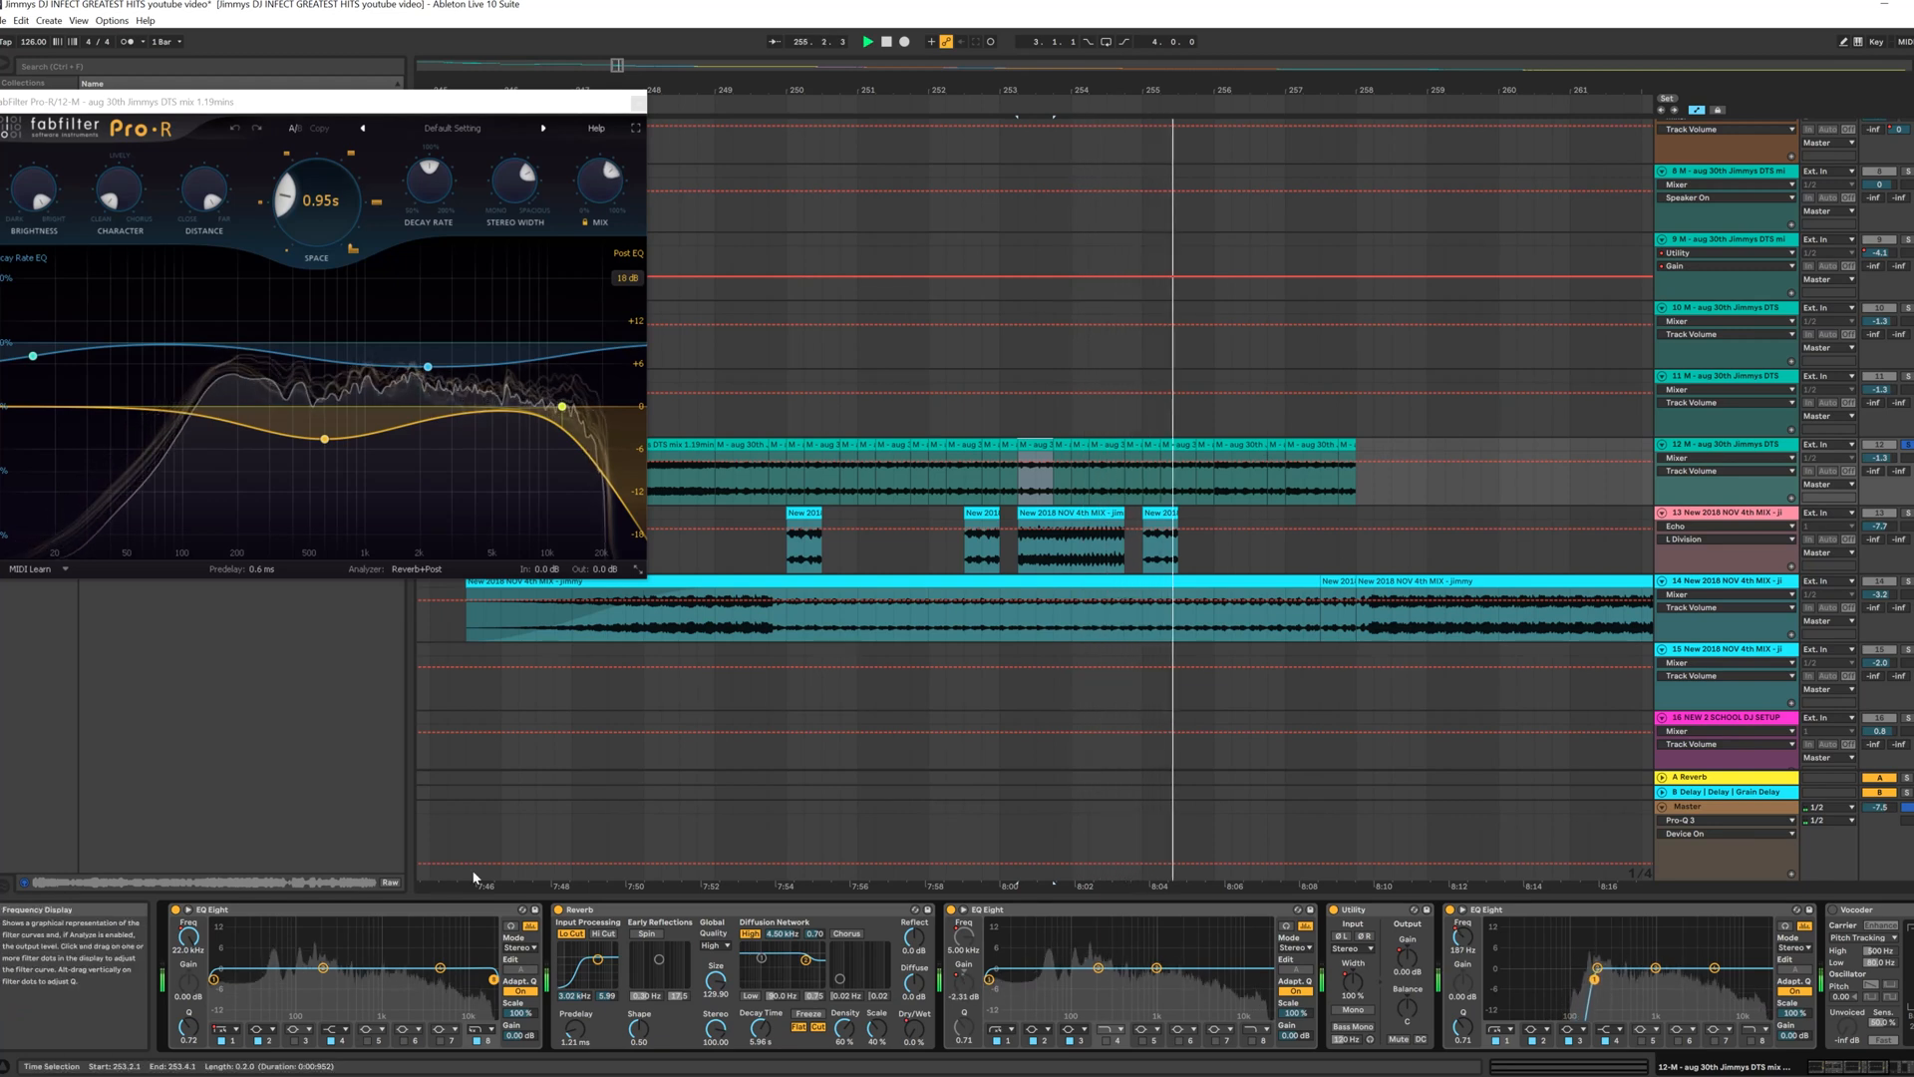
Step: Hide the plug-in window and replay the transition unsoloed while examining the later EQ Eight, Vocoder and Pro-R devices on track 12
{"action": "key", "text": "ctrl+alt+p"}
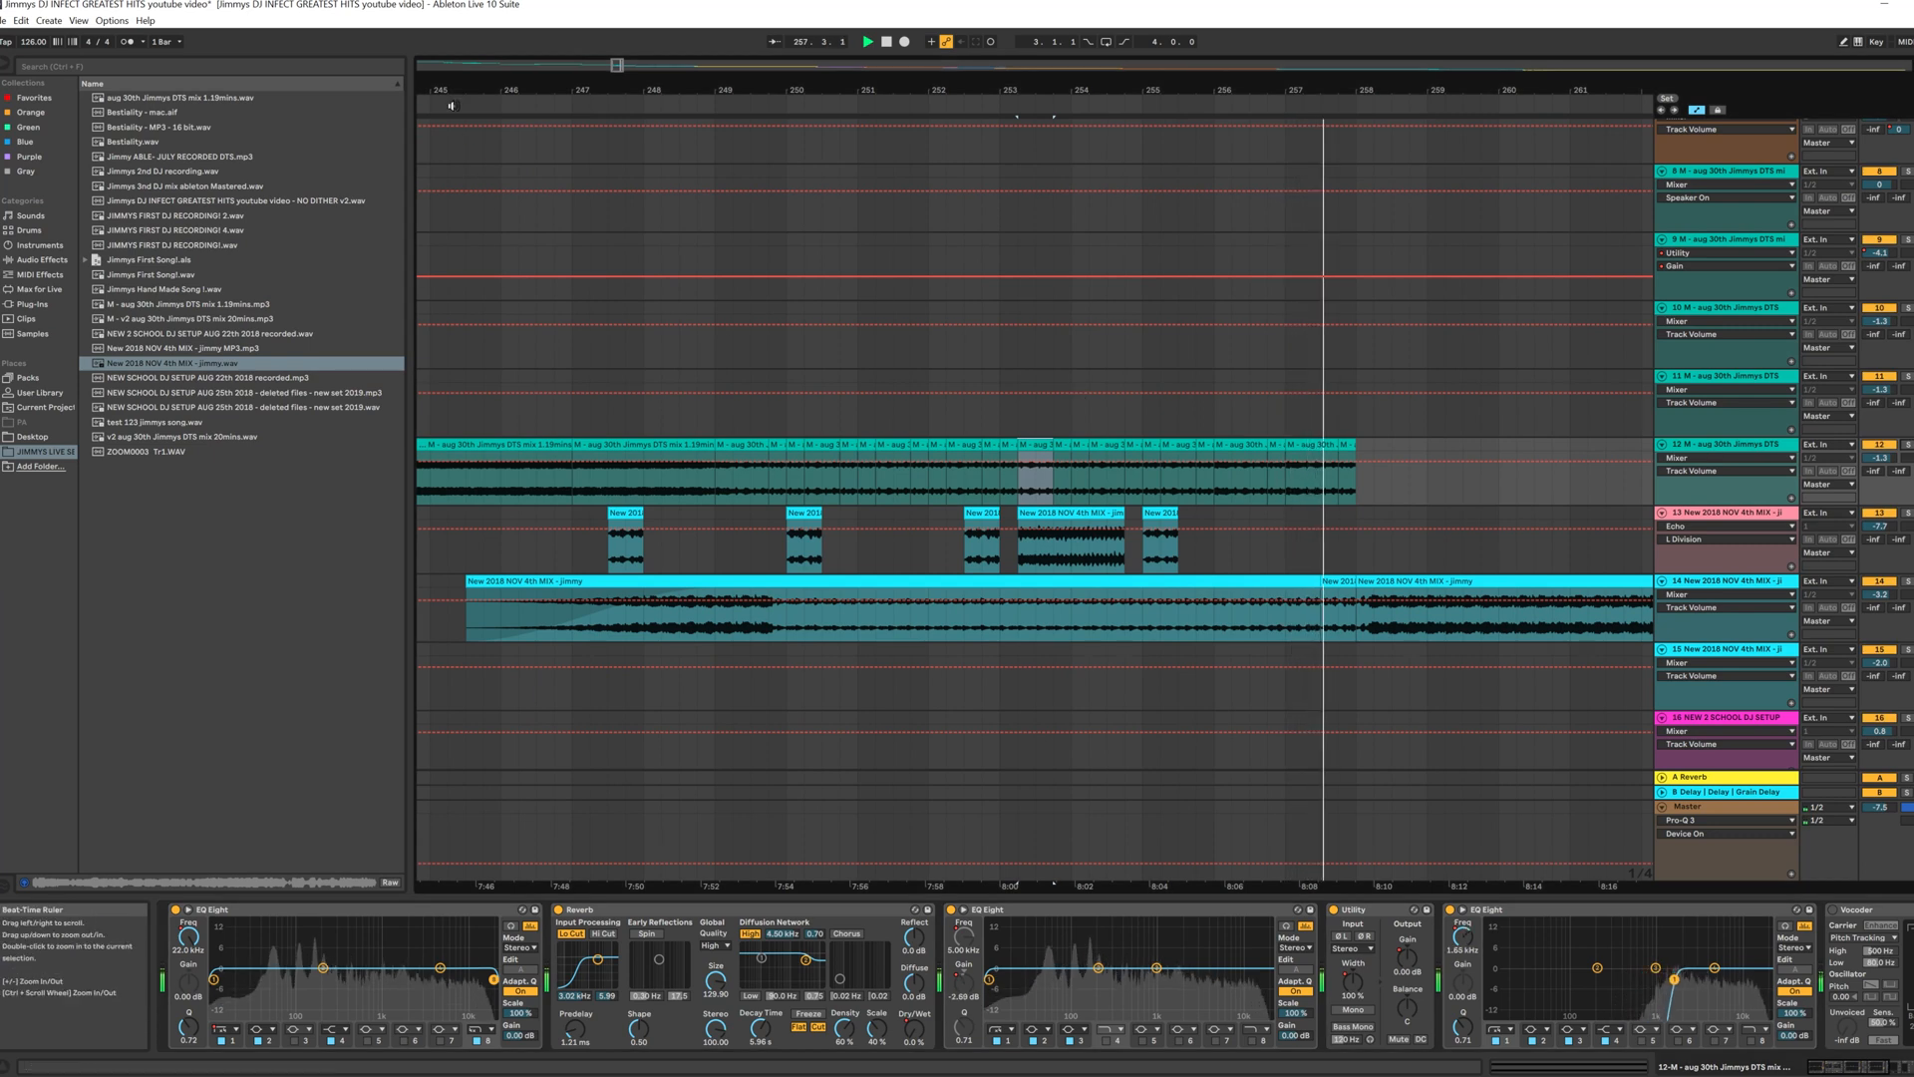
{"action": "key", "text": "space"}
{"action": "key", "text": "space"}
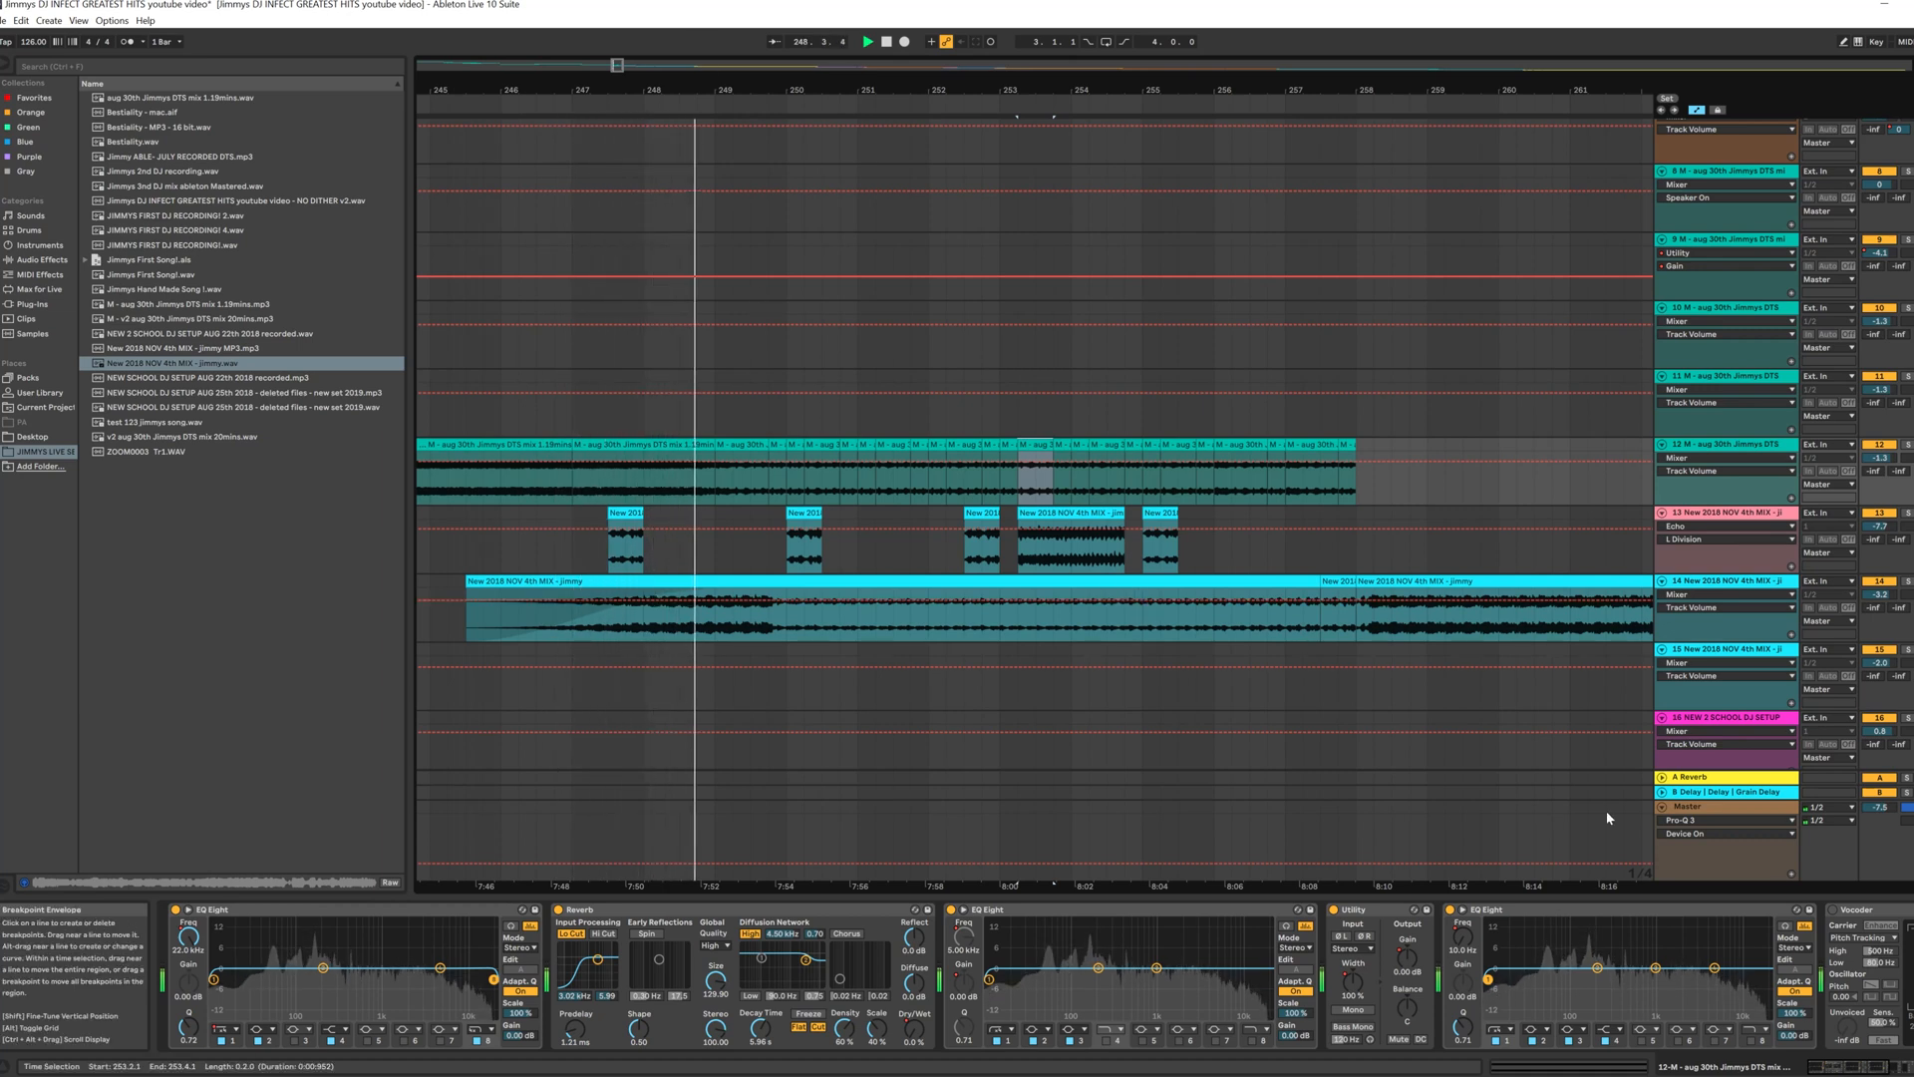
{"action": "left_click", "coordinate": [1850, 1070]}
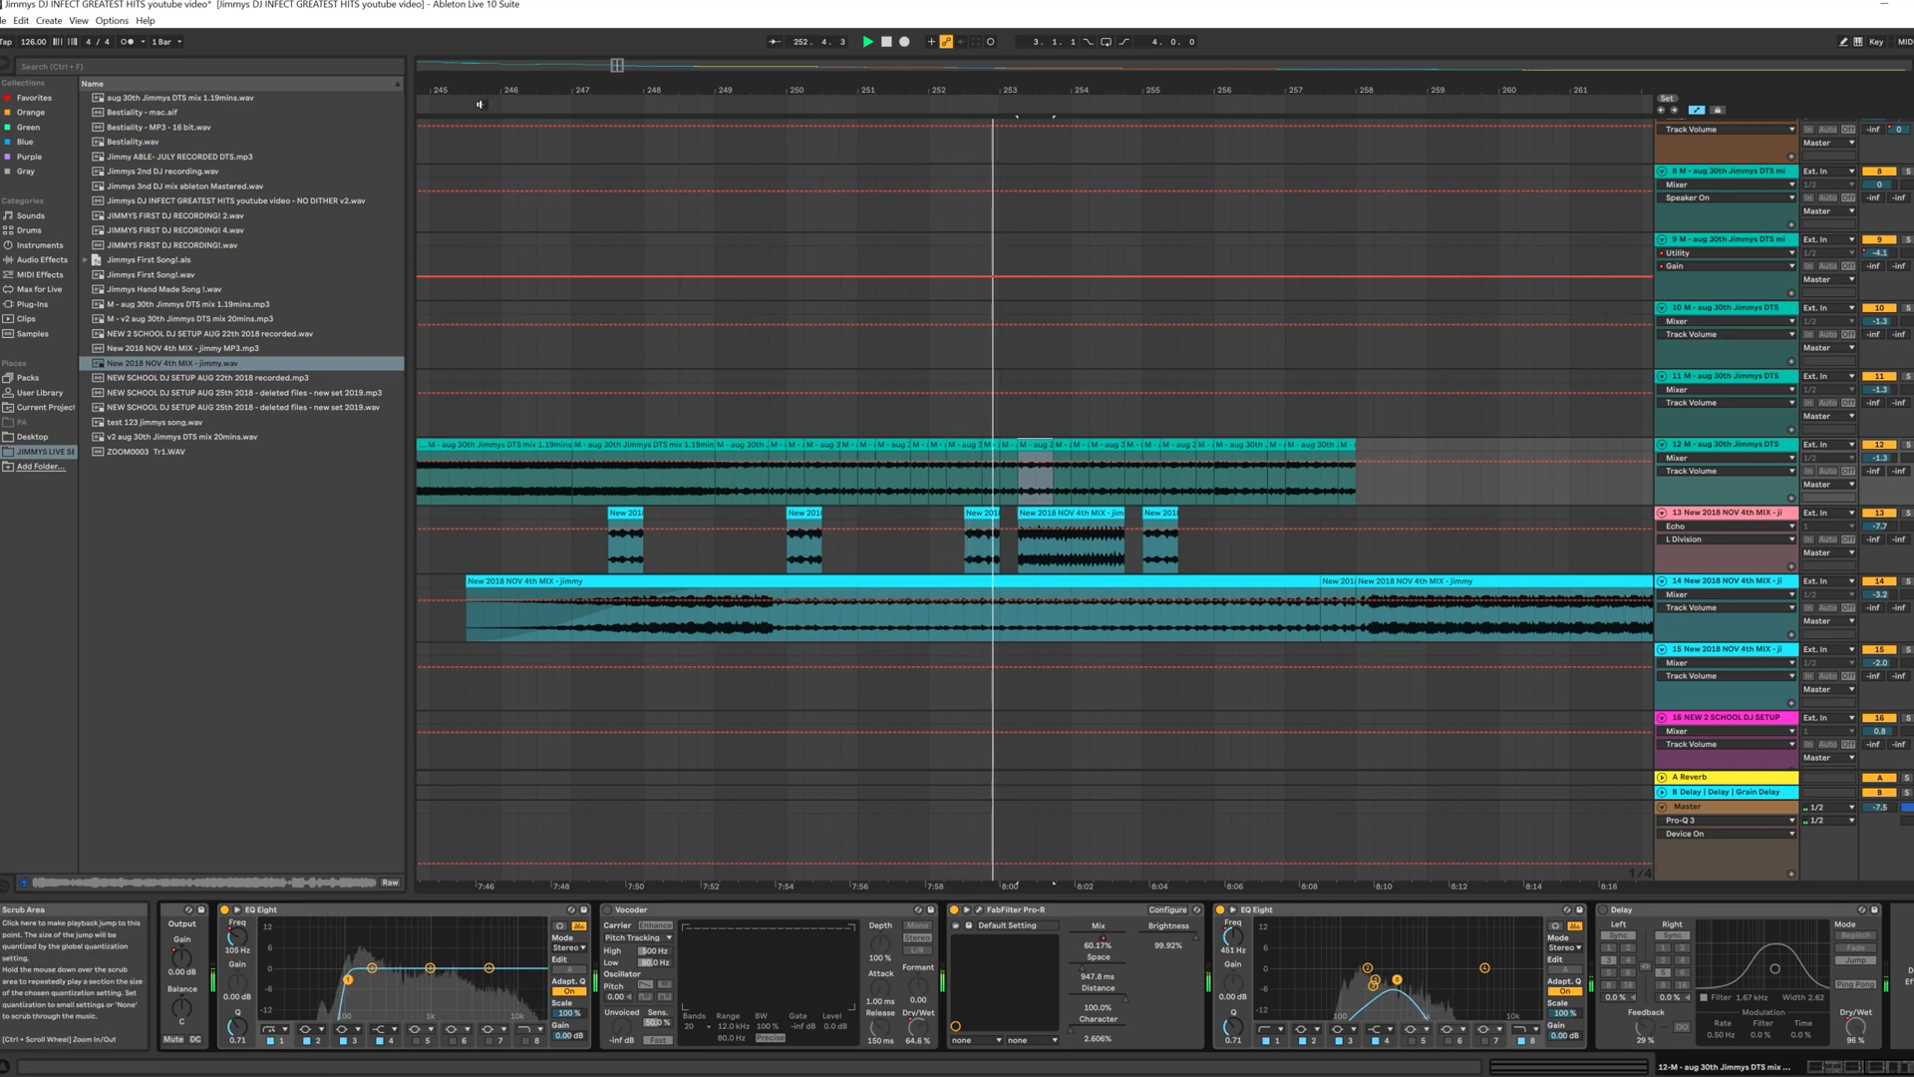
{"action": "left_click", "coordinate": [491, 326]}
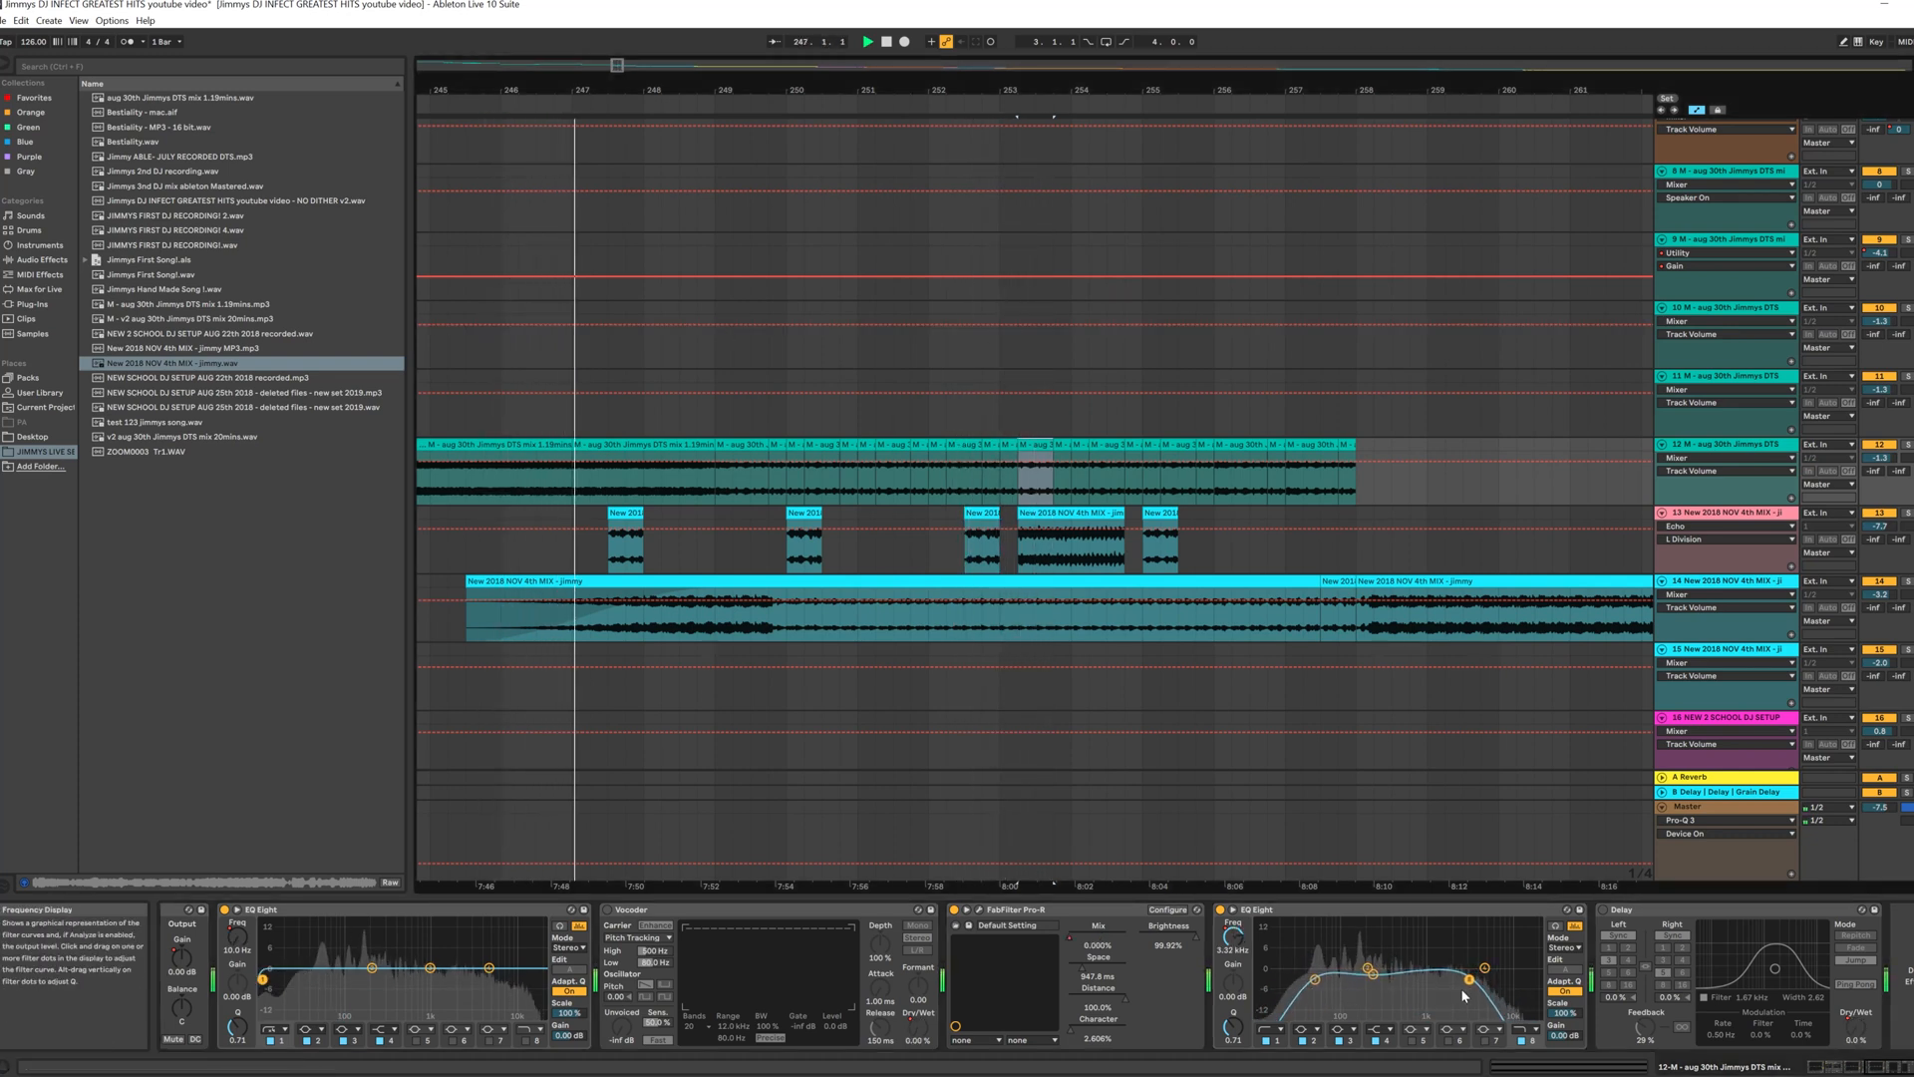
{"action": "left_click", "coordinate": [460, 90]}
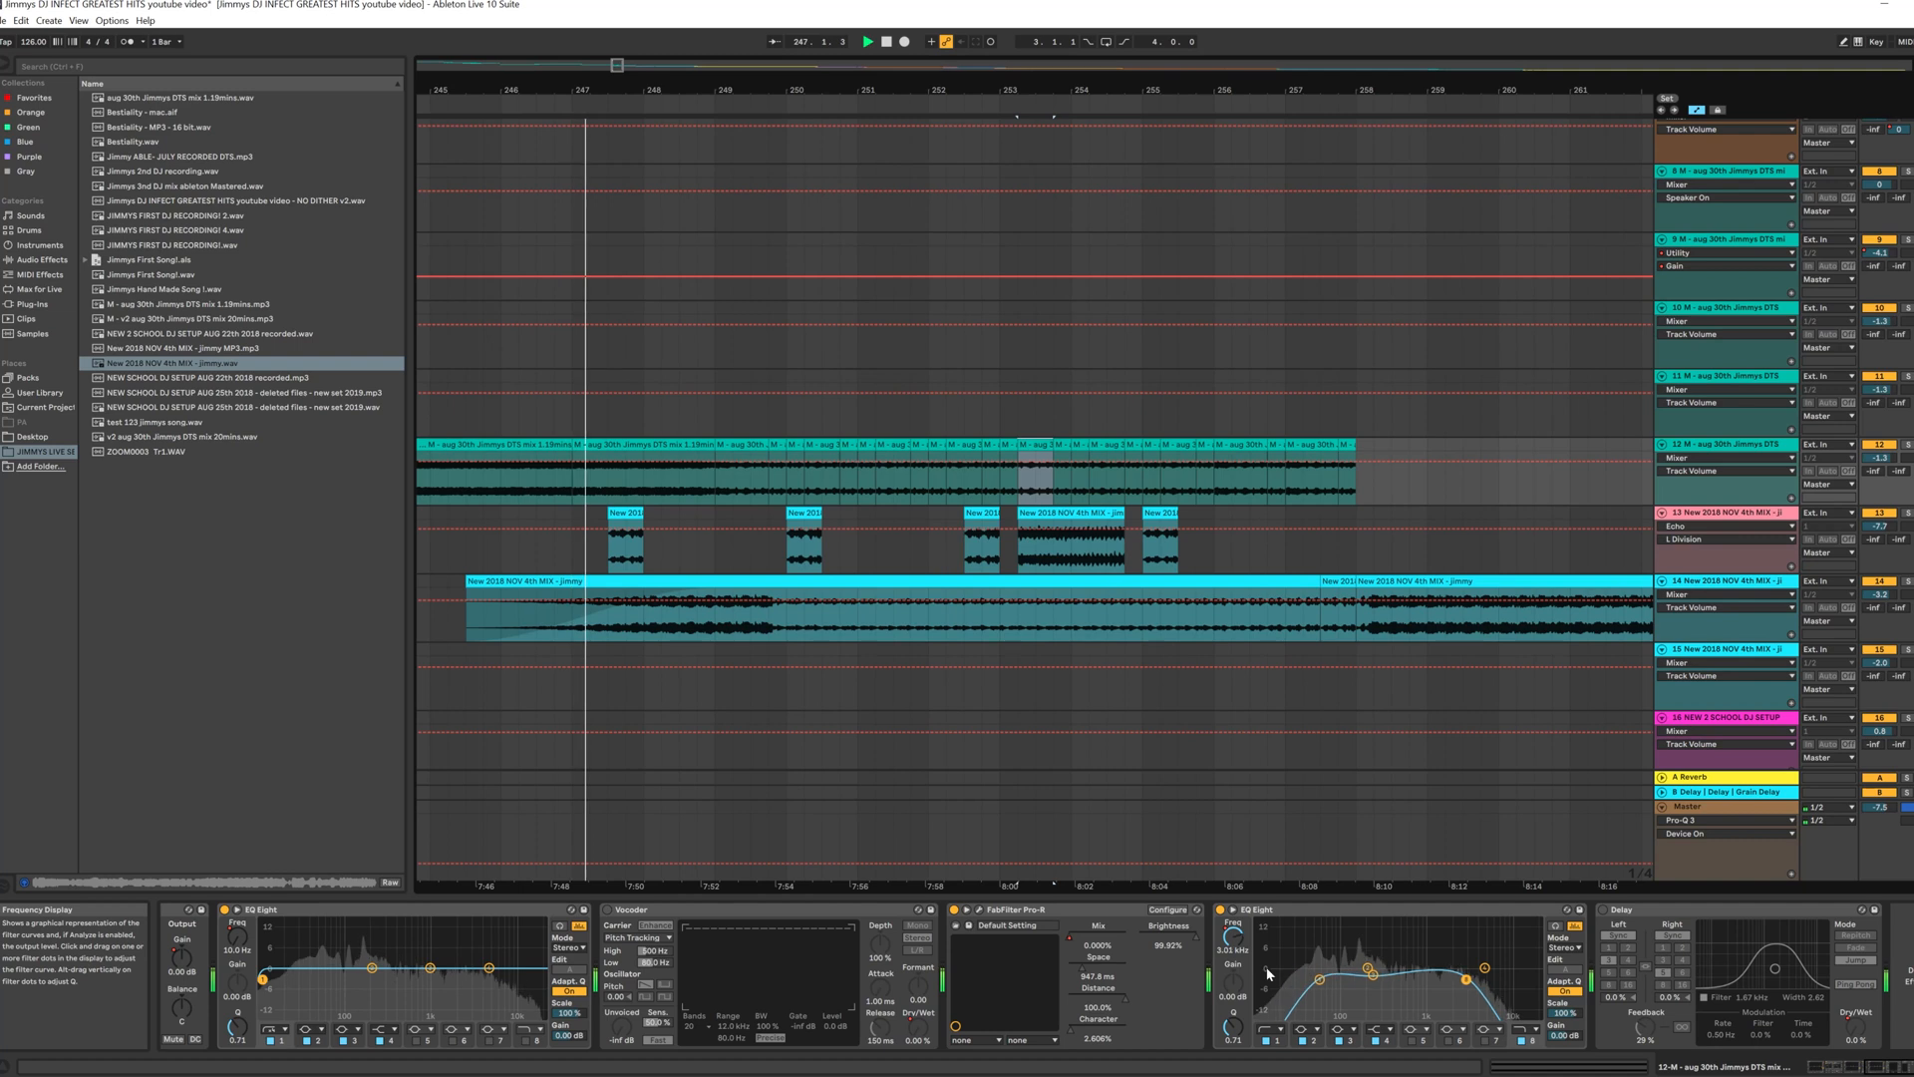
Step: Reopen track 12's FabFilter Pro-R window and inspect its reverb and EQ curves while the transition plays
{"action": "left_click", "coordinate": [979, 909]}
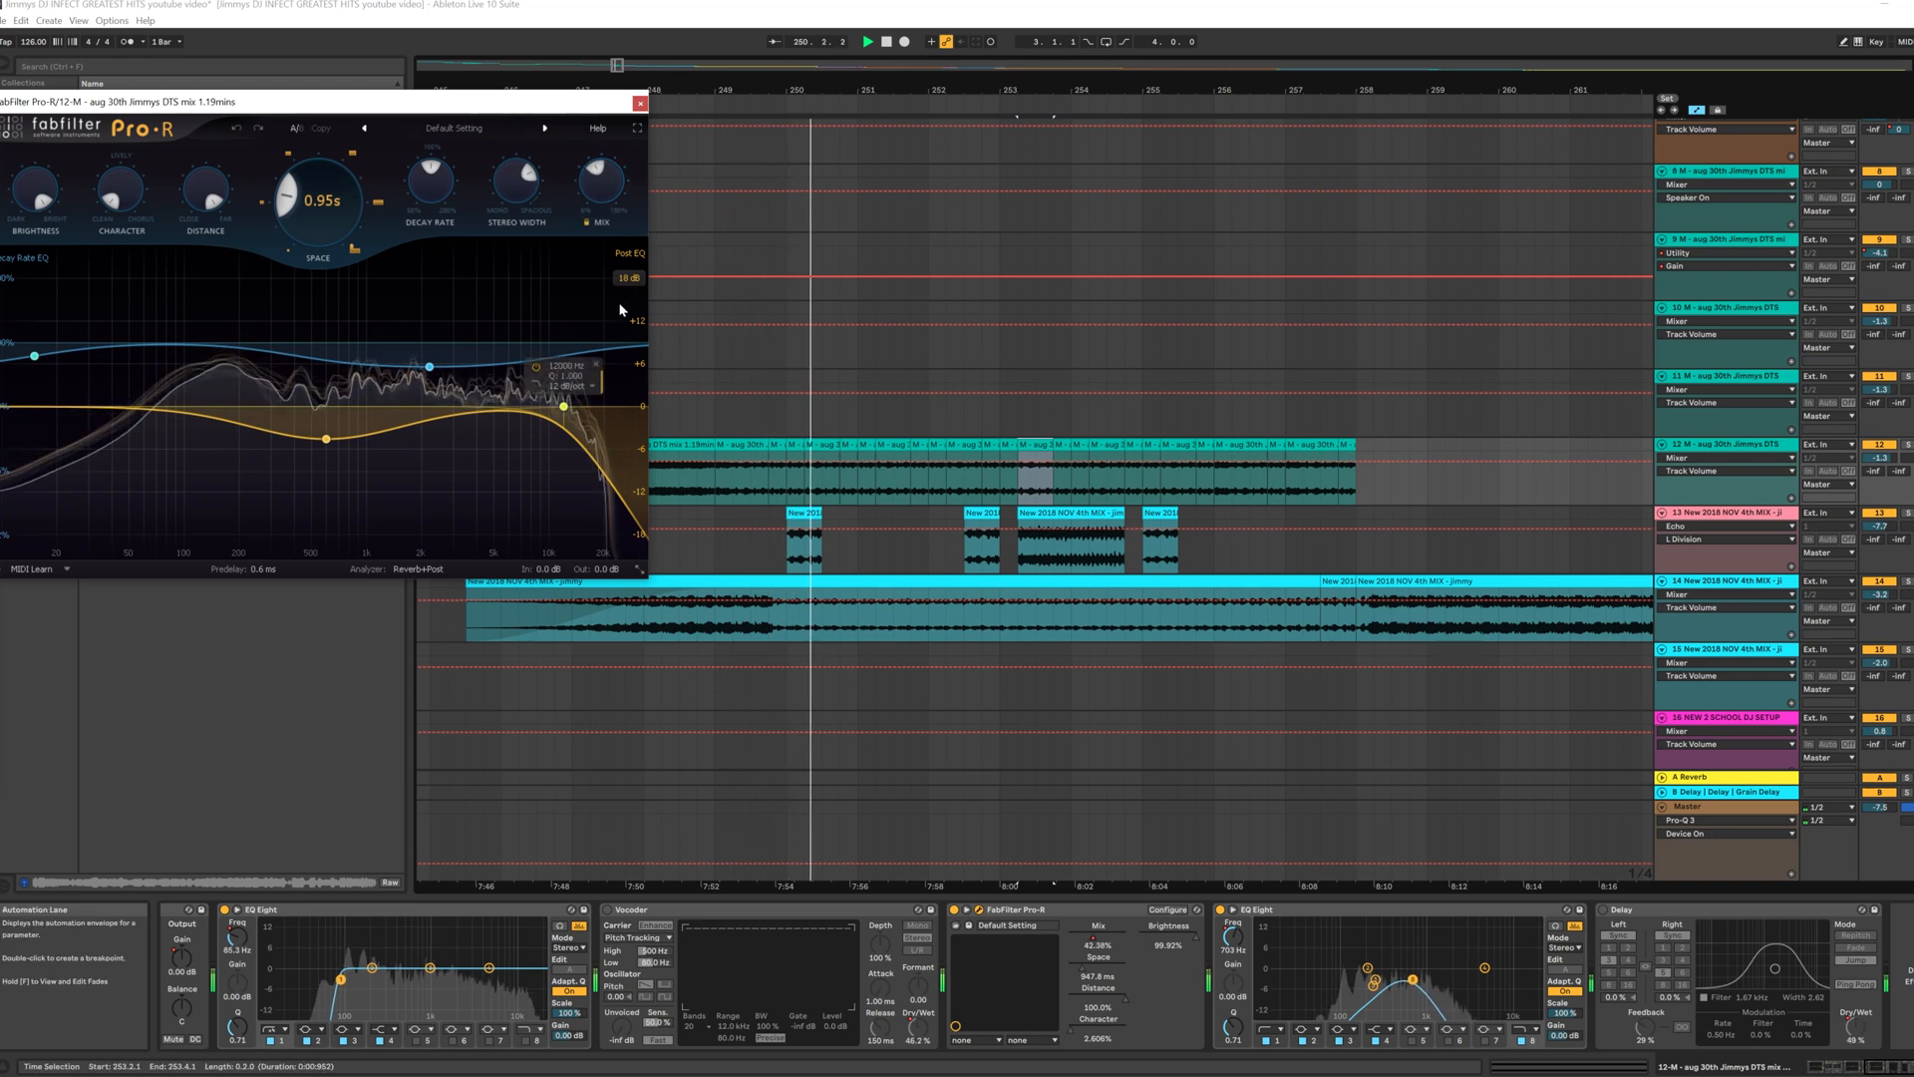
{"action": "left_click_drag", "start_coordinate": [498, 102], "coordinate": [924, 154]}
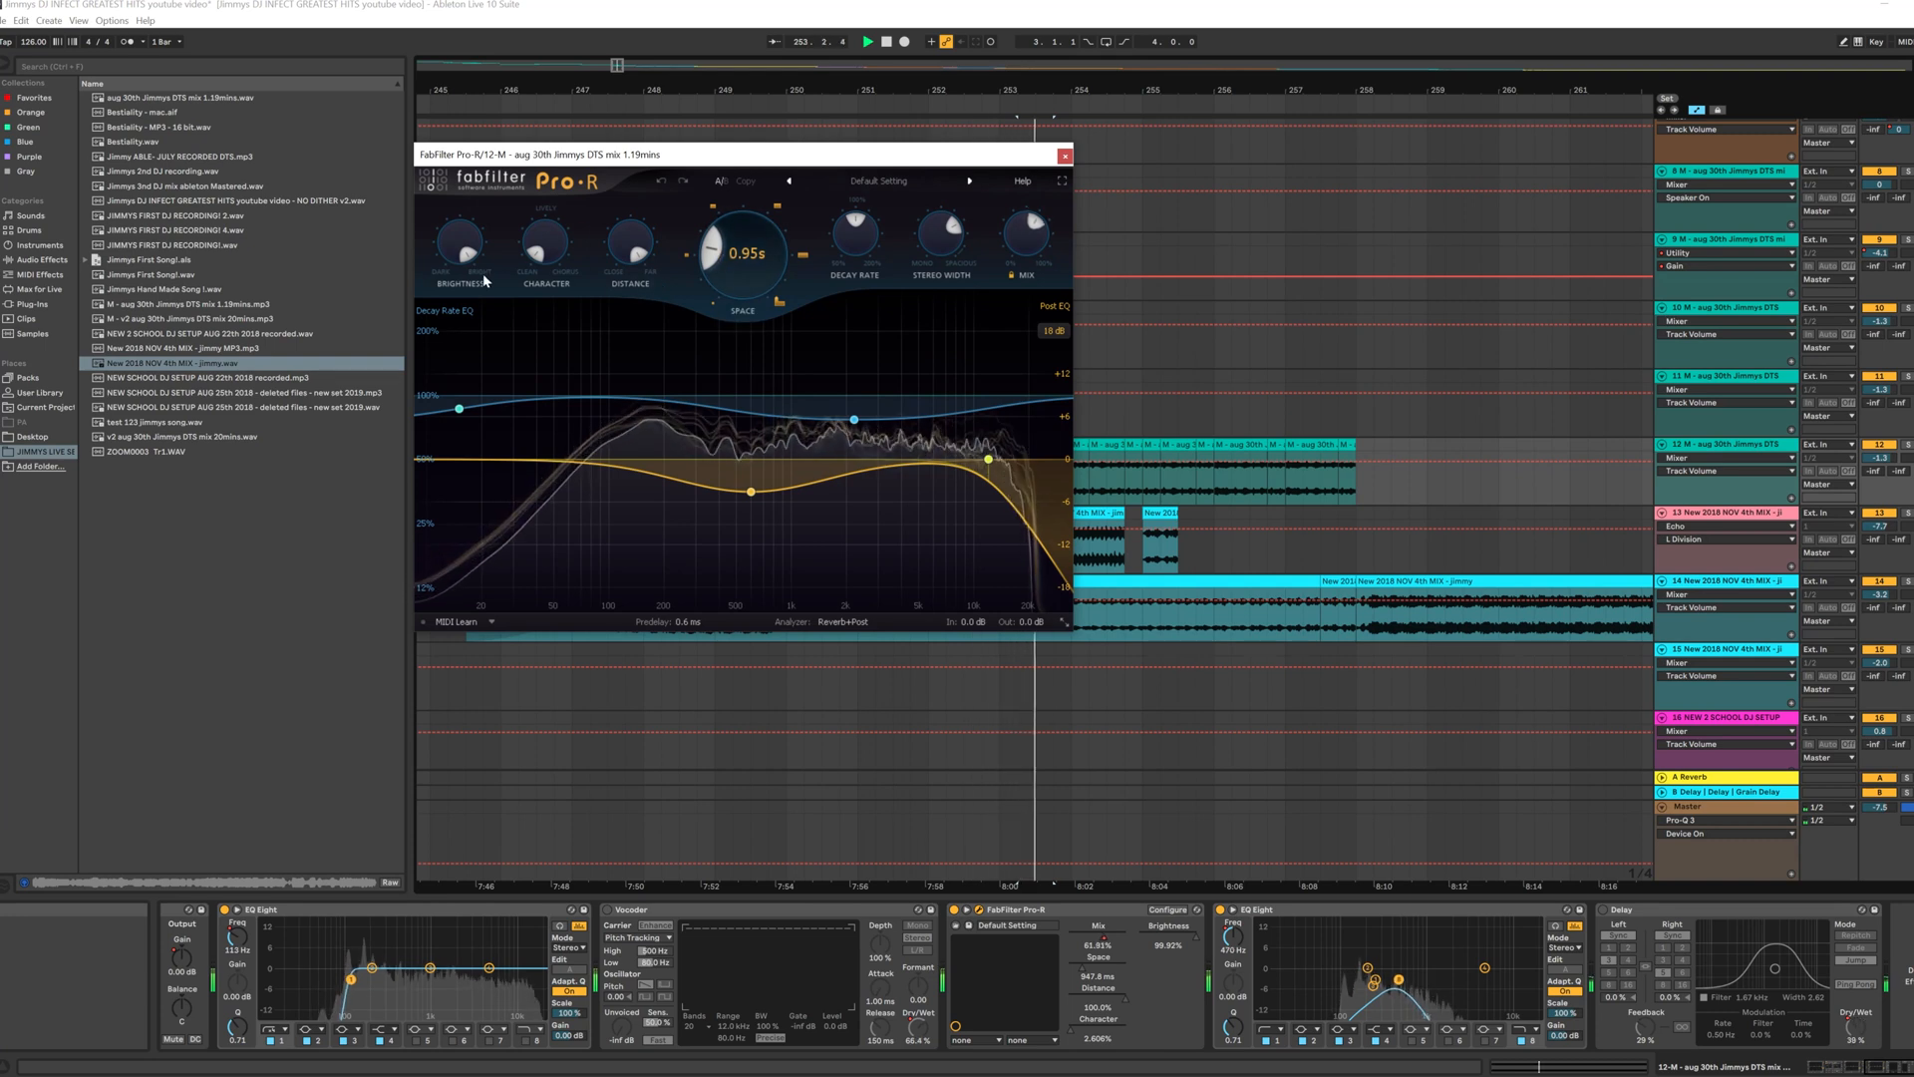
{"action": "left_click_drag", "start_coordinate": [503, 154], "coordinate": [99, 17]}
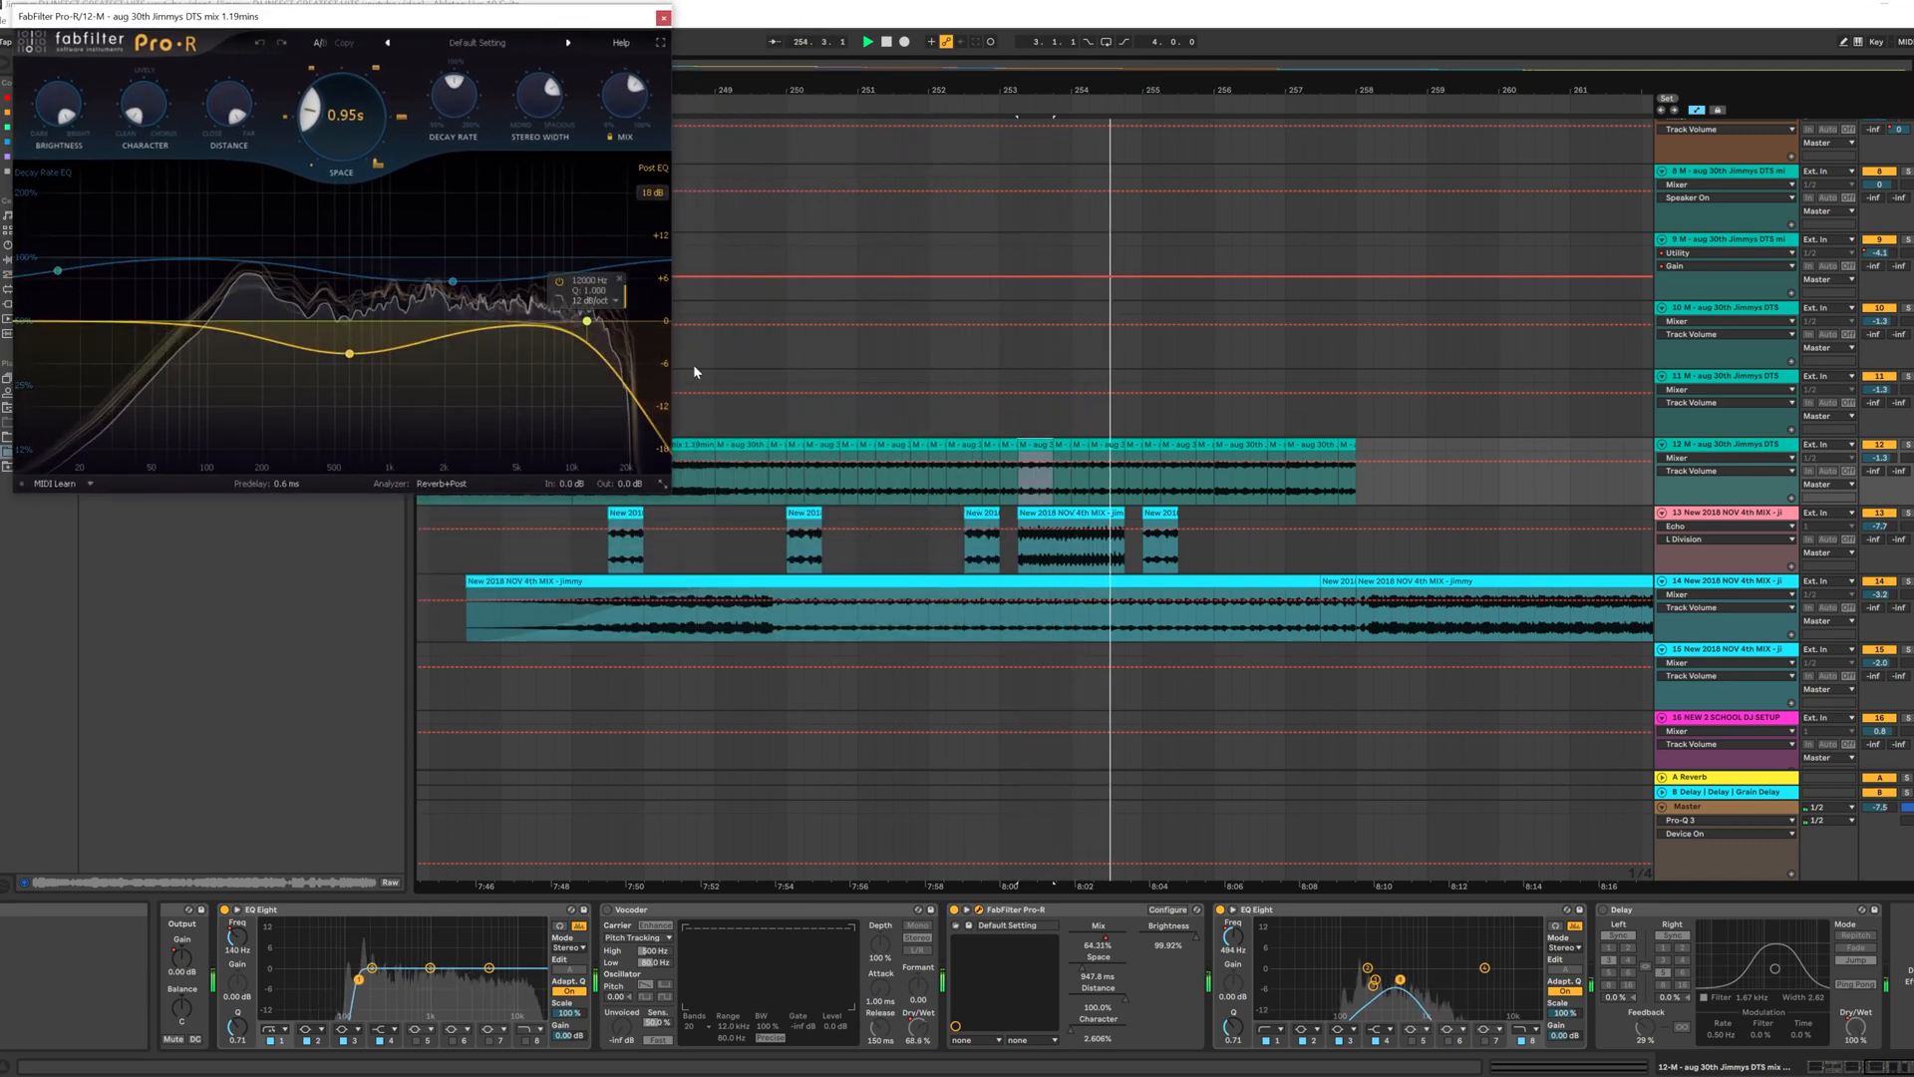
Step: Follow track 14 to where track 15 takes over and compare the device chains of the two tracks
{"action": "left_click", "coordinate": [1729, 581]}
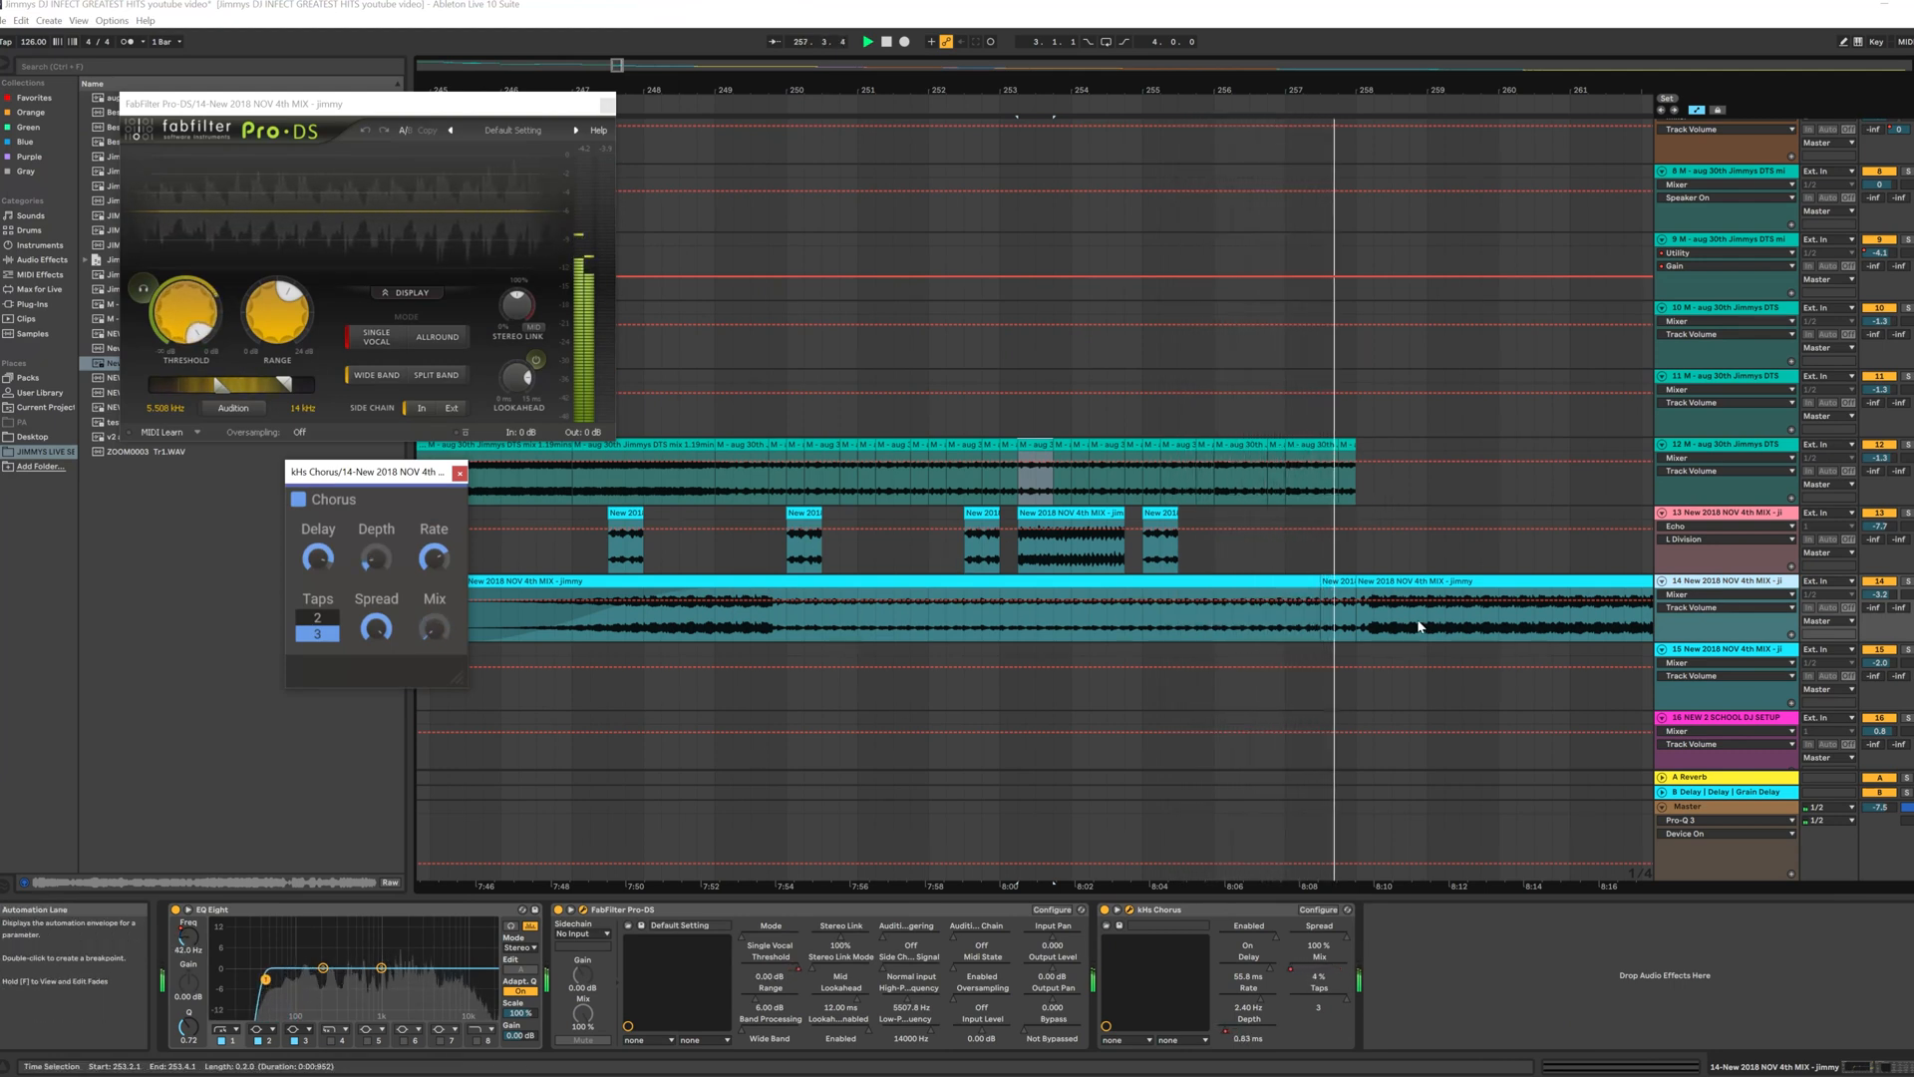
{"action": "left_click_drag", "start_coordinate": [1411, 90], "coordinate": [871, 65]}
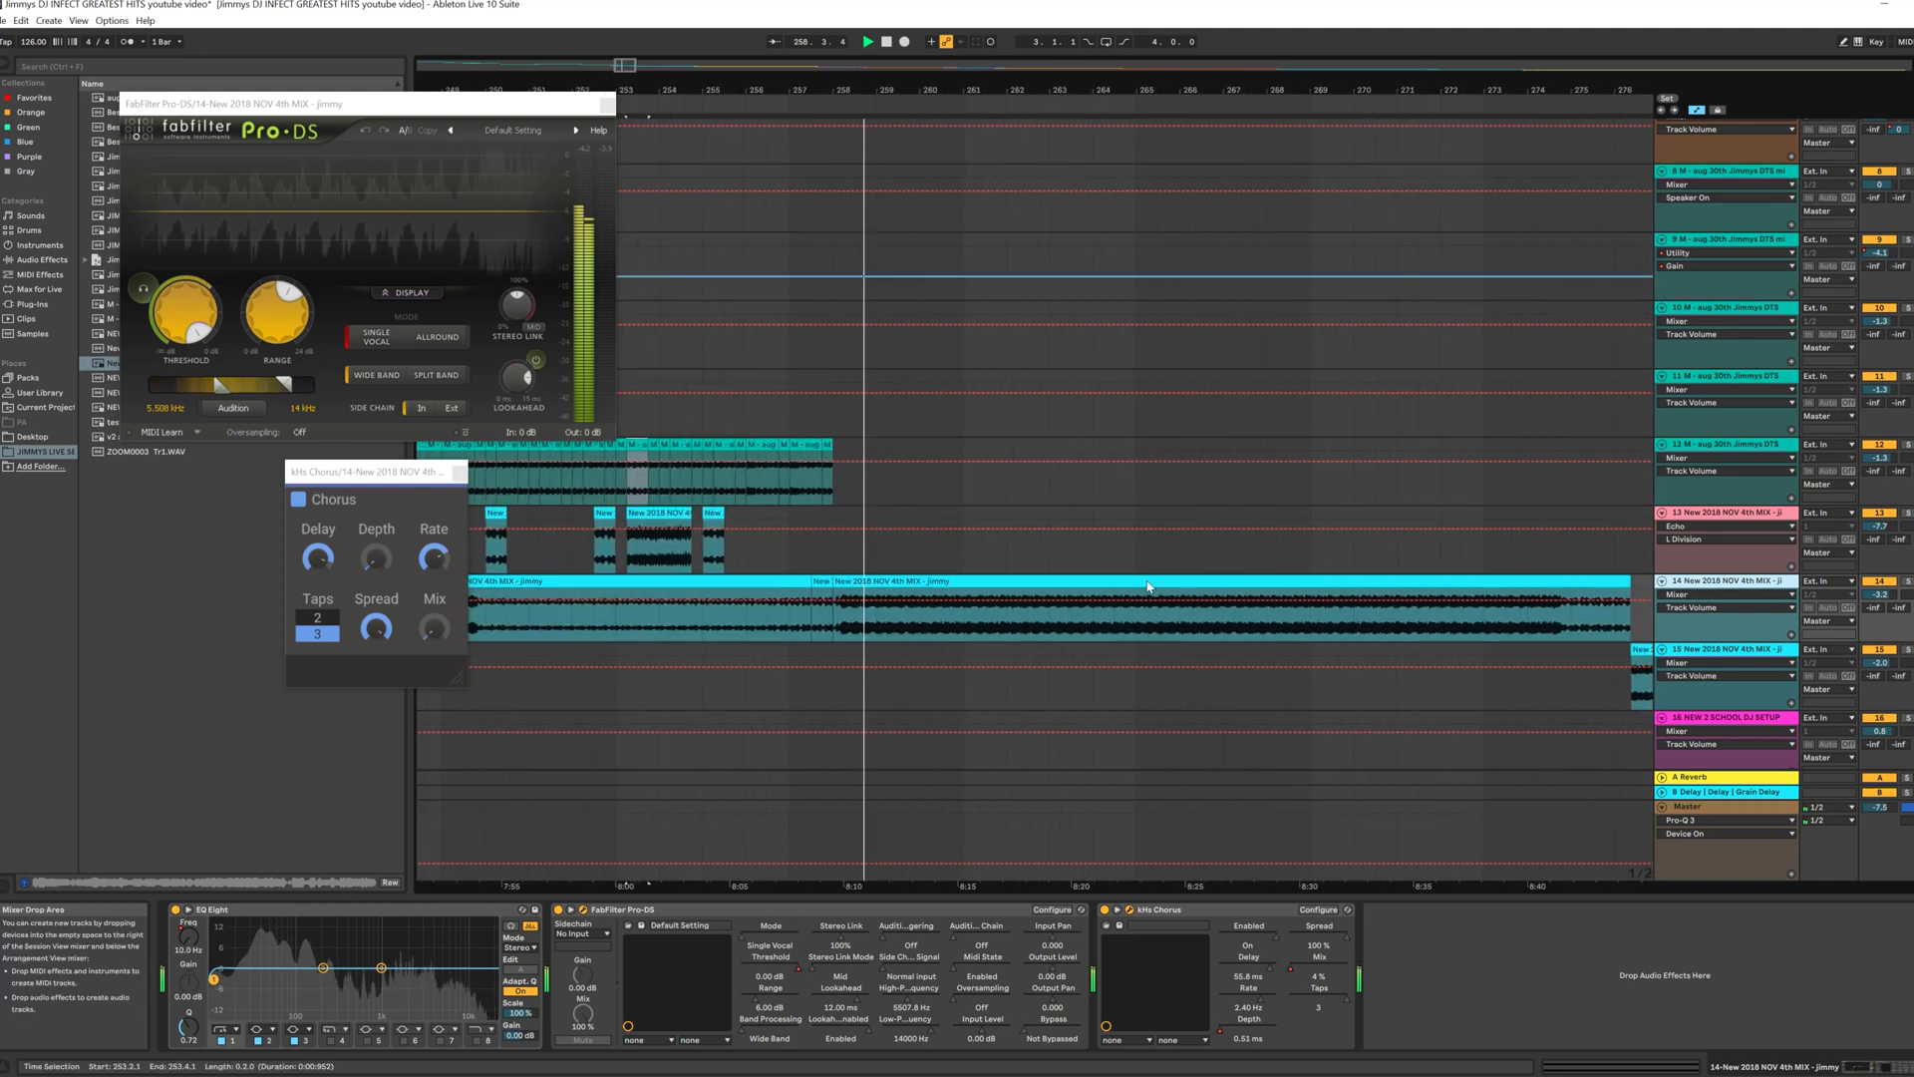
{"action": "left_click_drag", "start_coordinate": [1544, 90], "coordinate": [847, 93]}
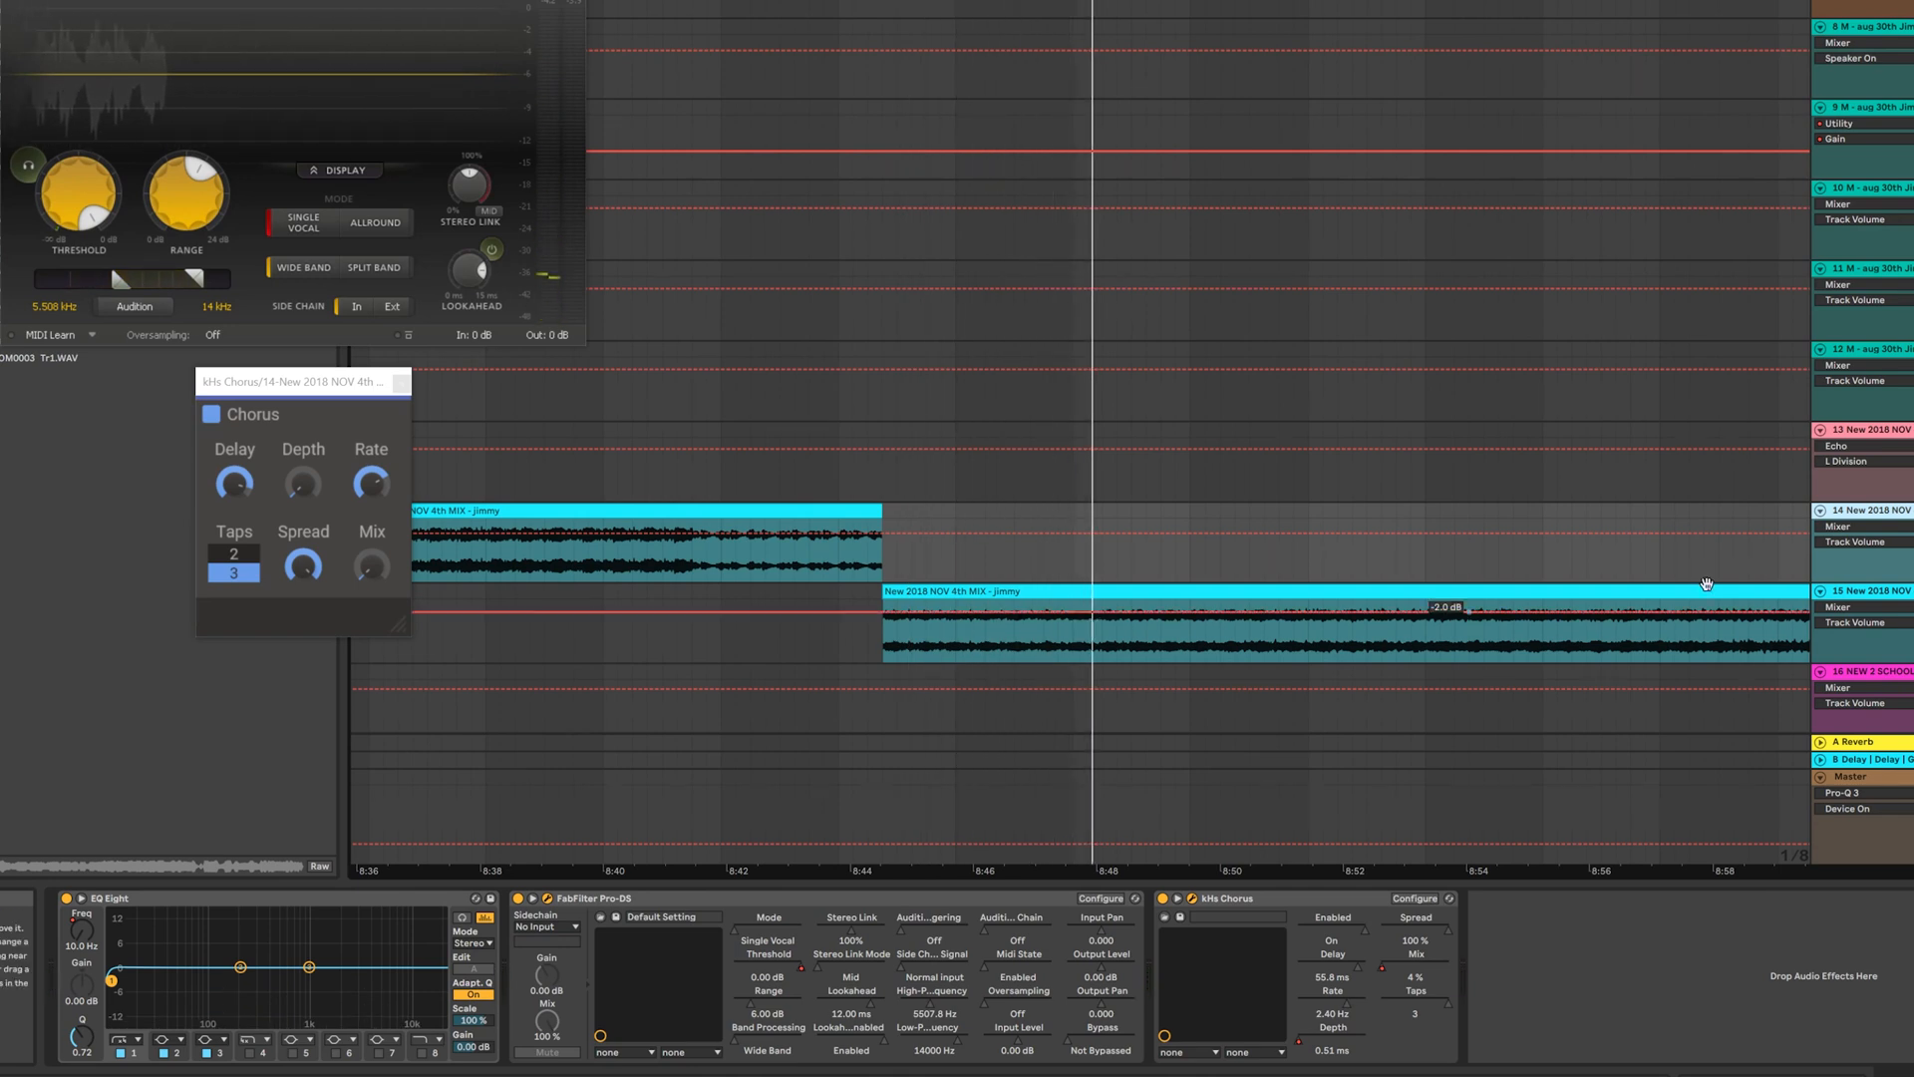
{"action": "left_click", "coordinate": [1895, 596]}
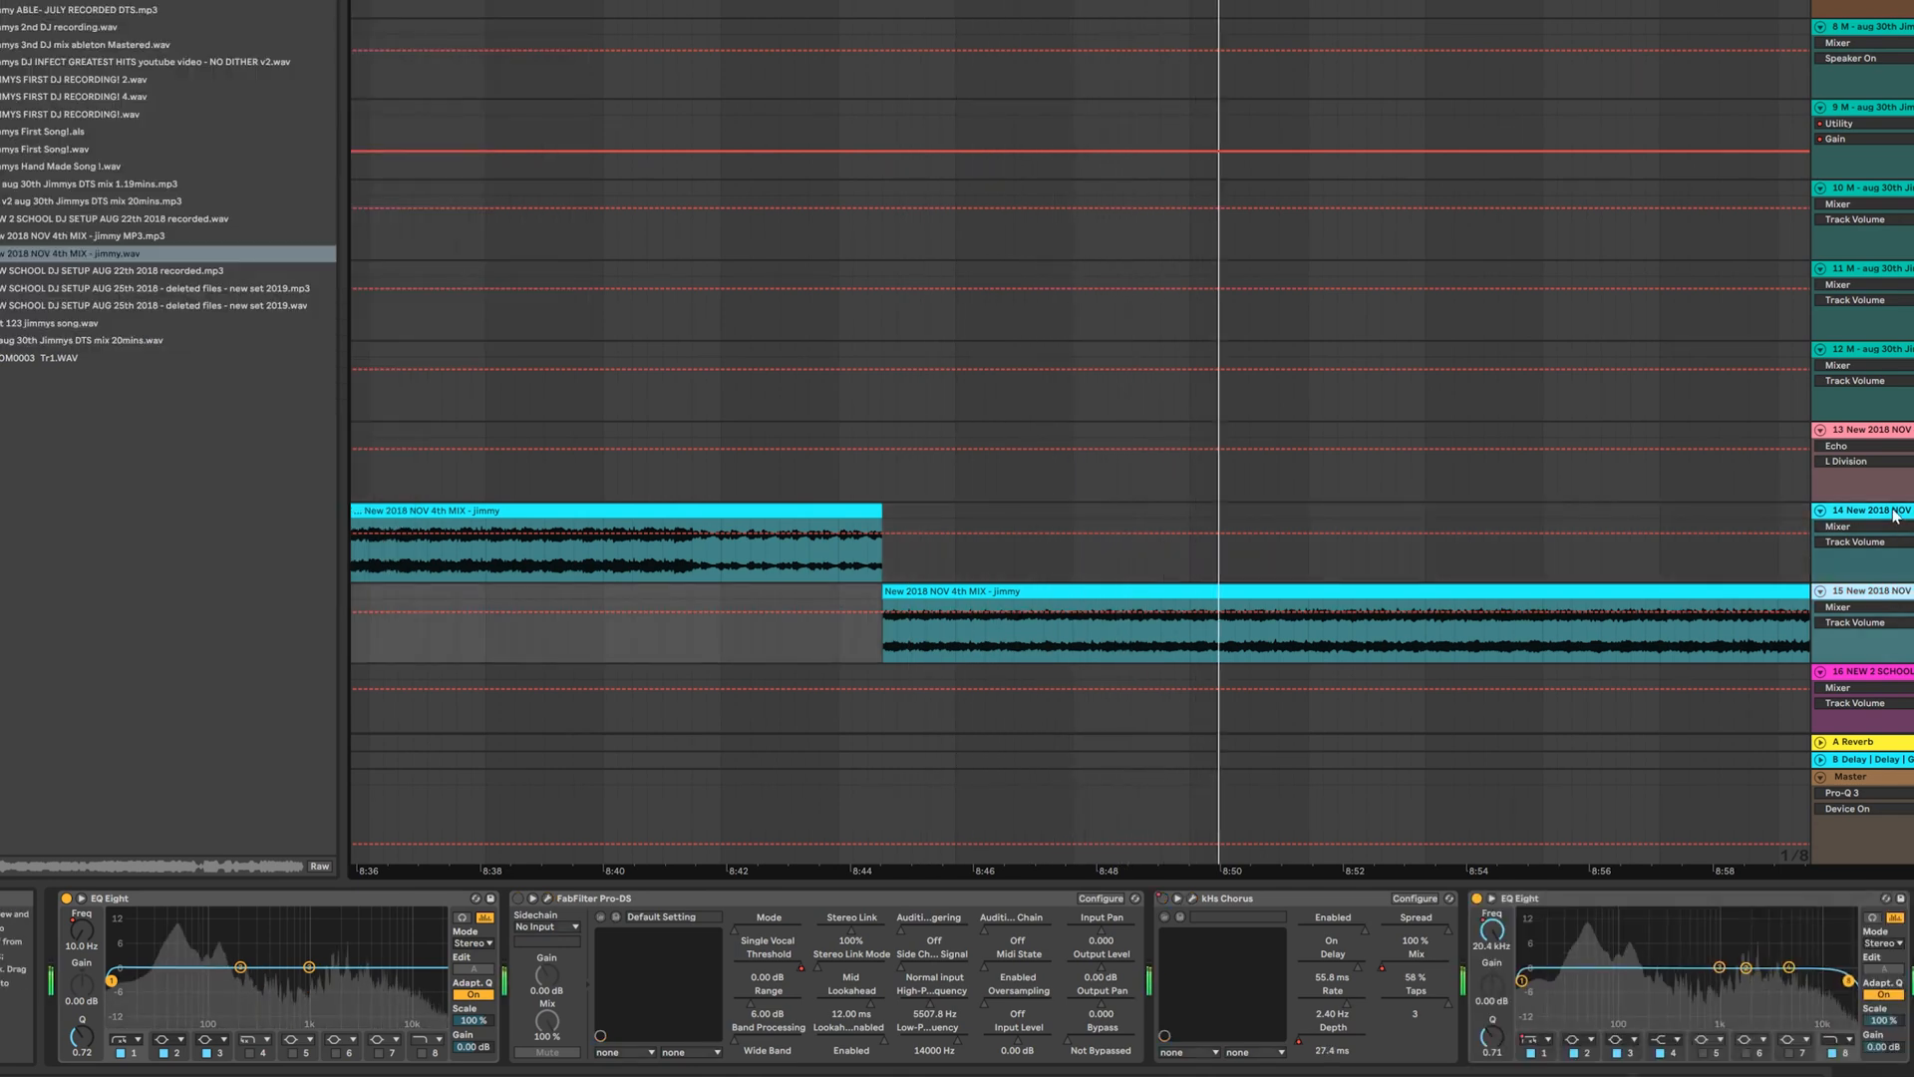
{"action": "left_click", "coordinate": [857, 585]}
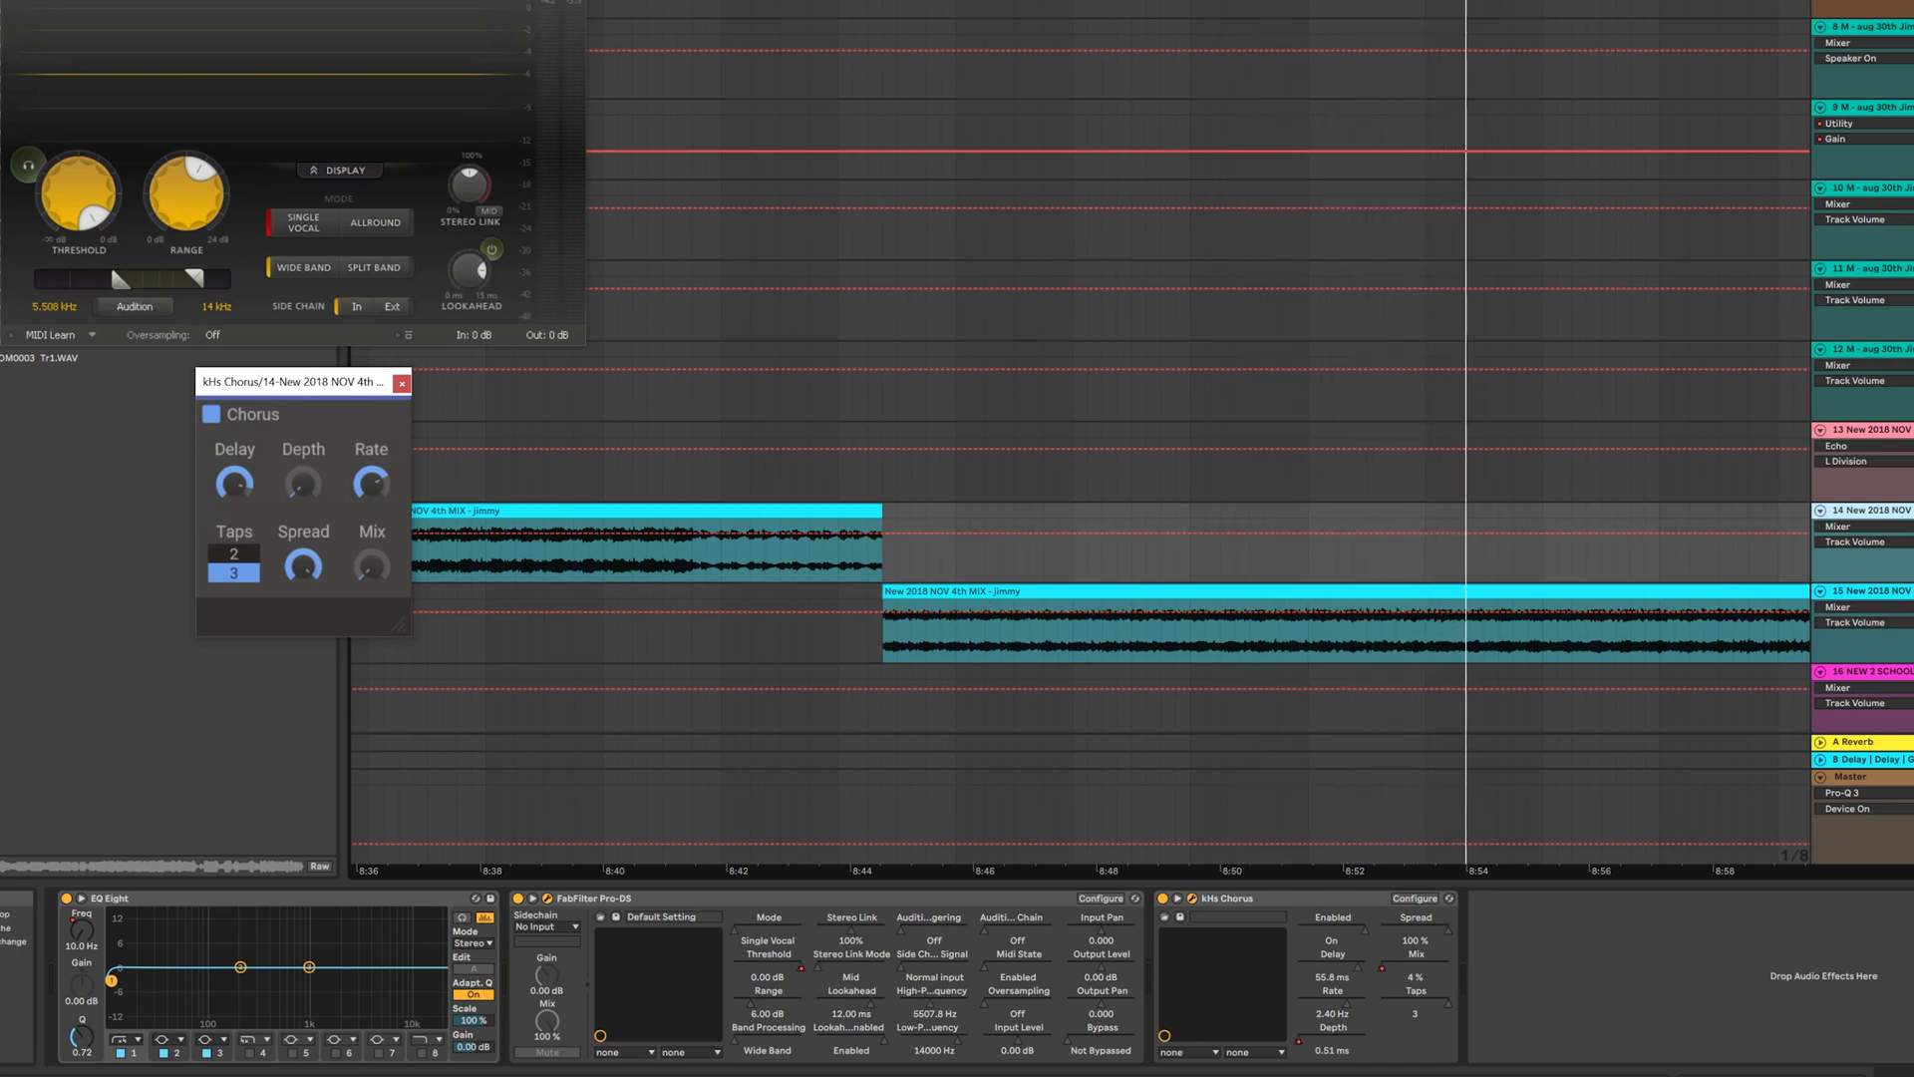
Step: Compare the clip gains of the track 14 and track 15 clips on either side of the transition
{"action": "left_click", "coordinate": [957, 592]}
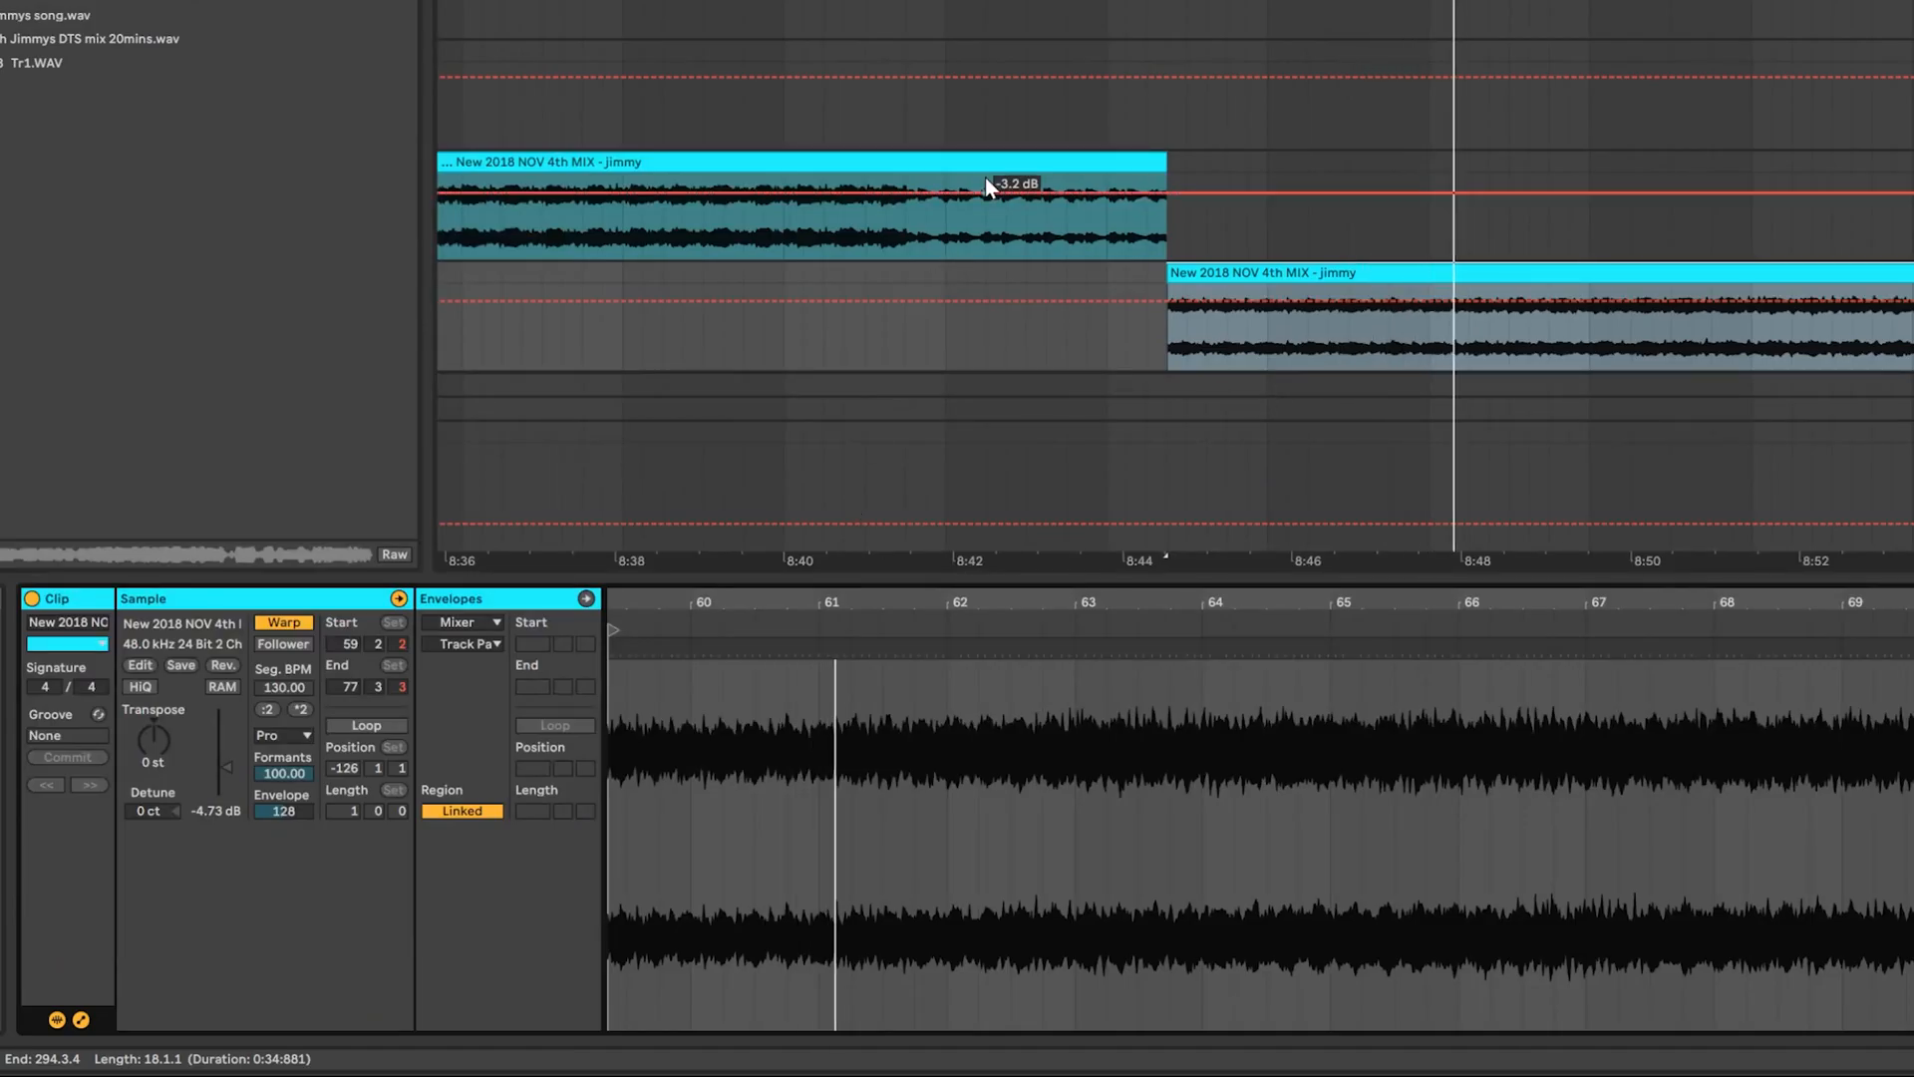
{"action": "left_click", "coordinate": [991, 165]}
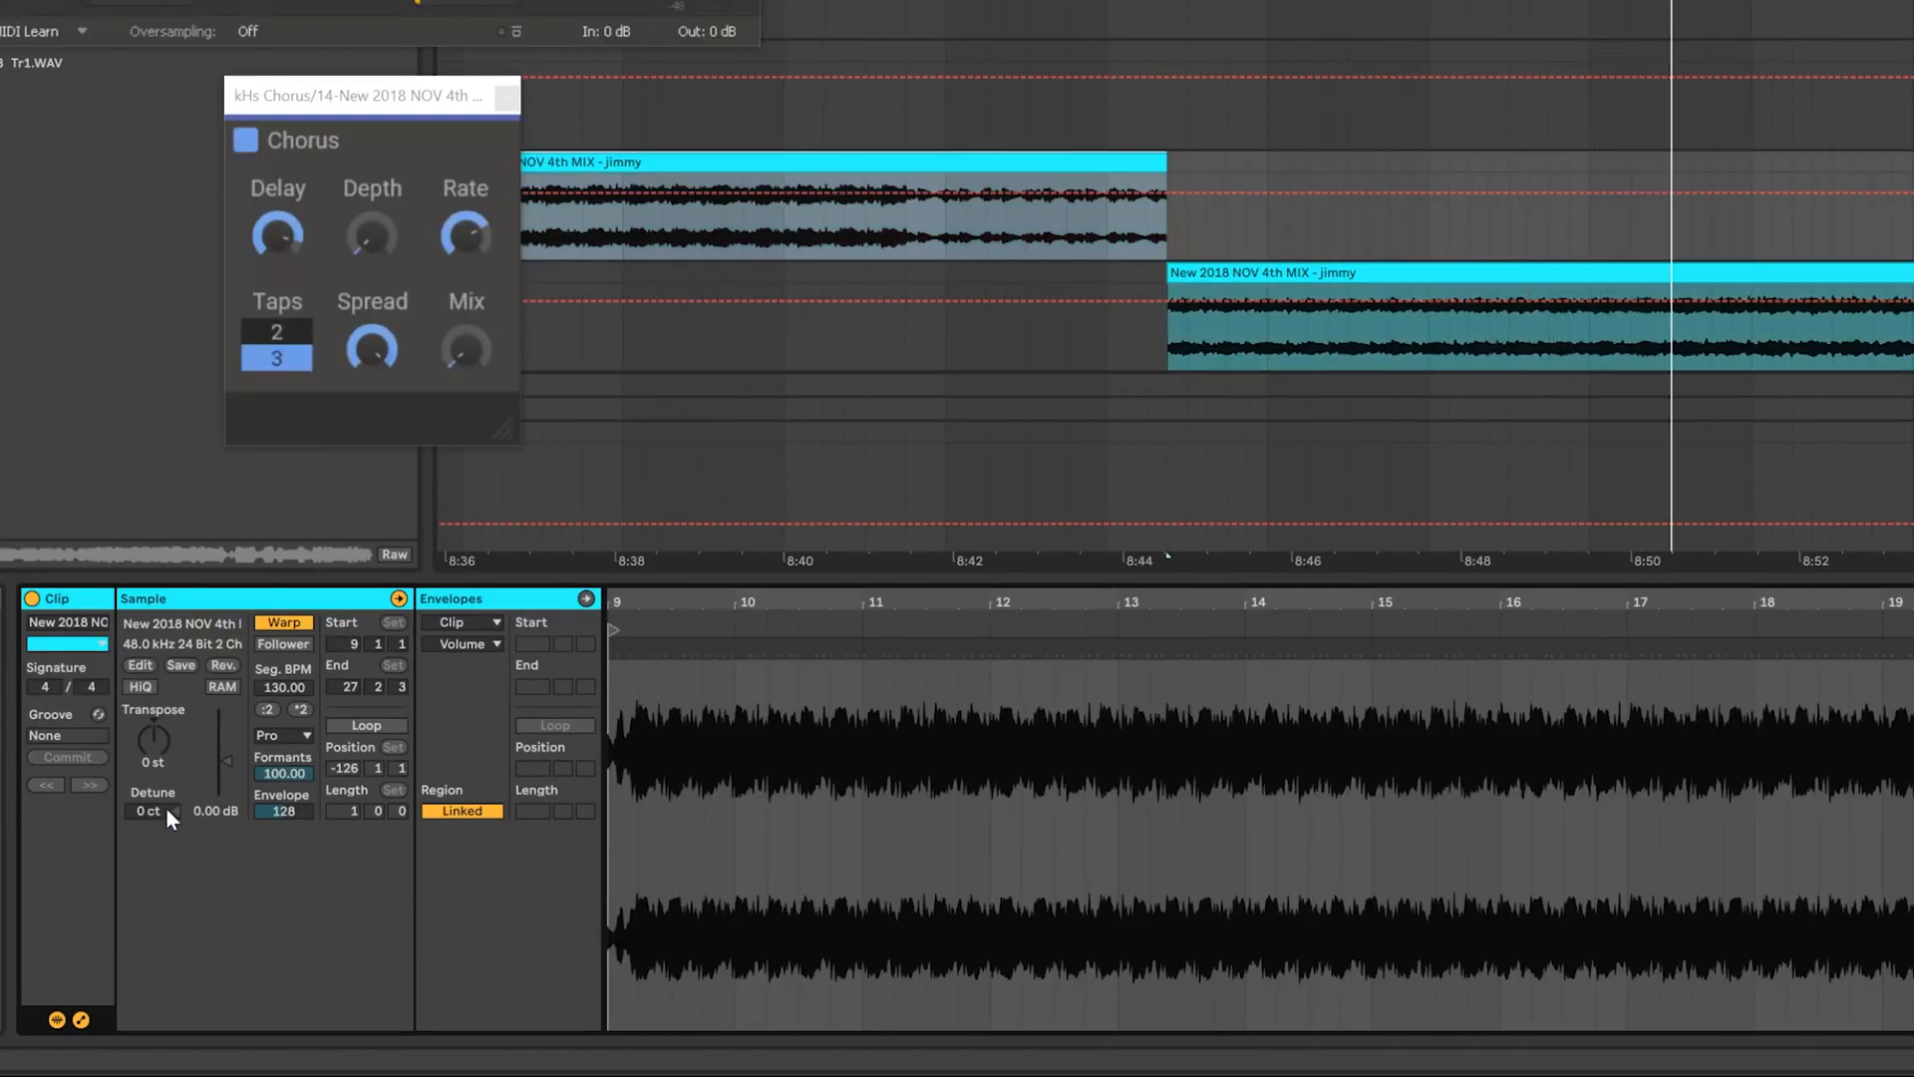
{"action": "left_click", "coordinate": [1254, 309]}
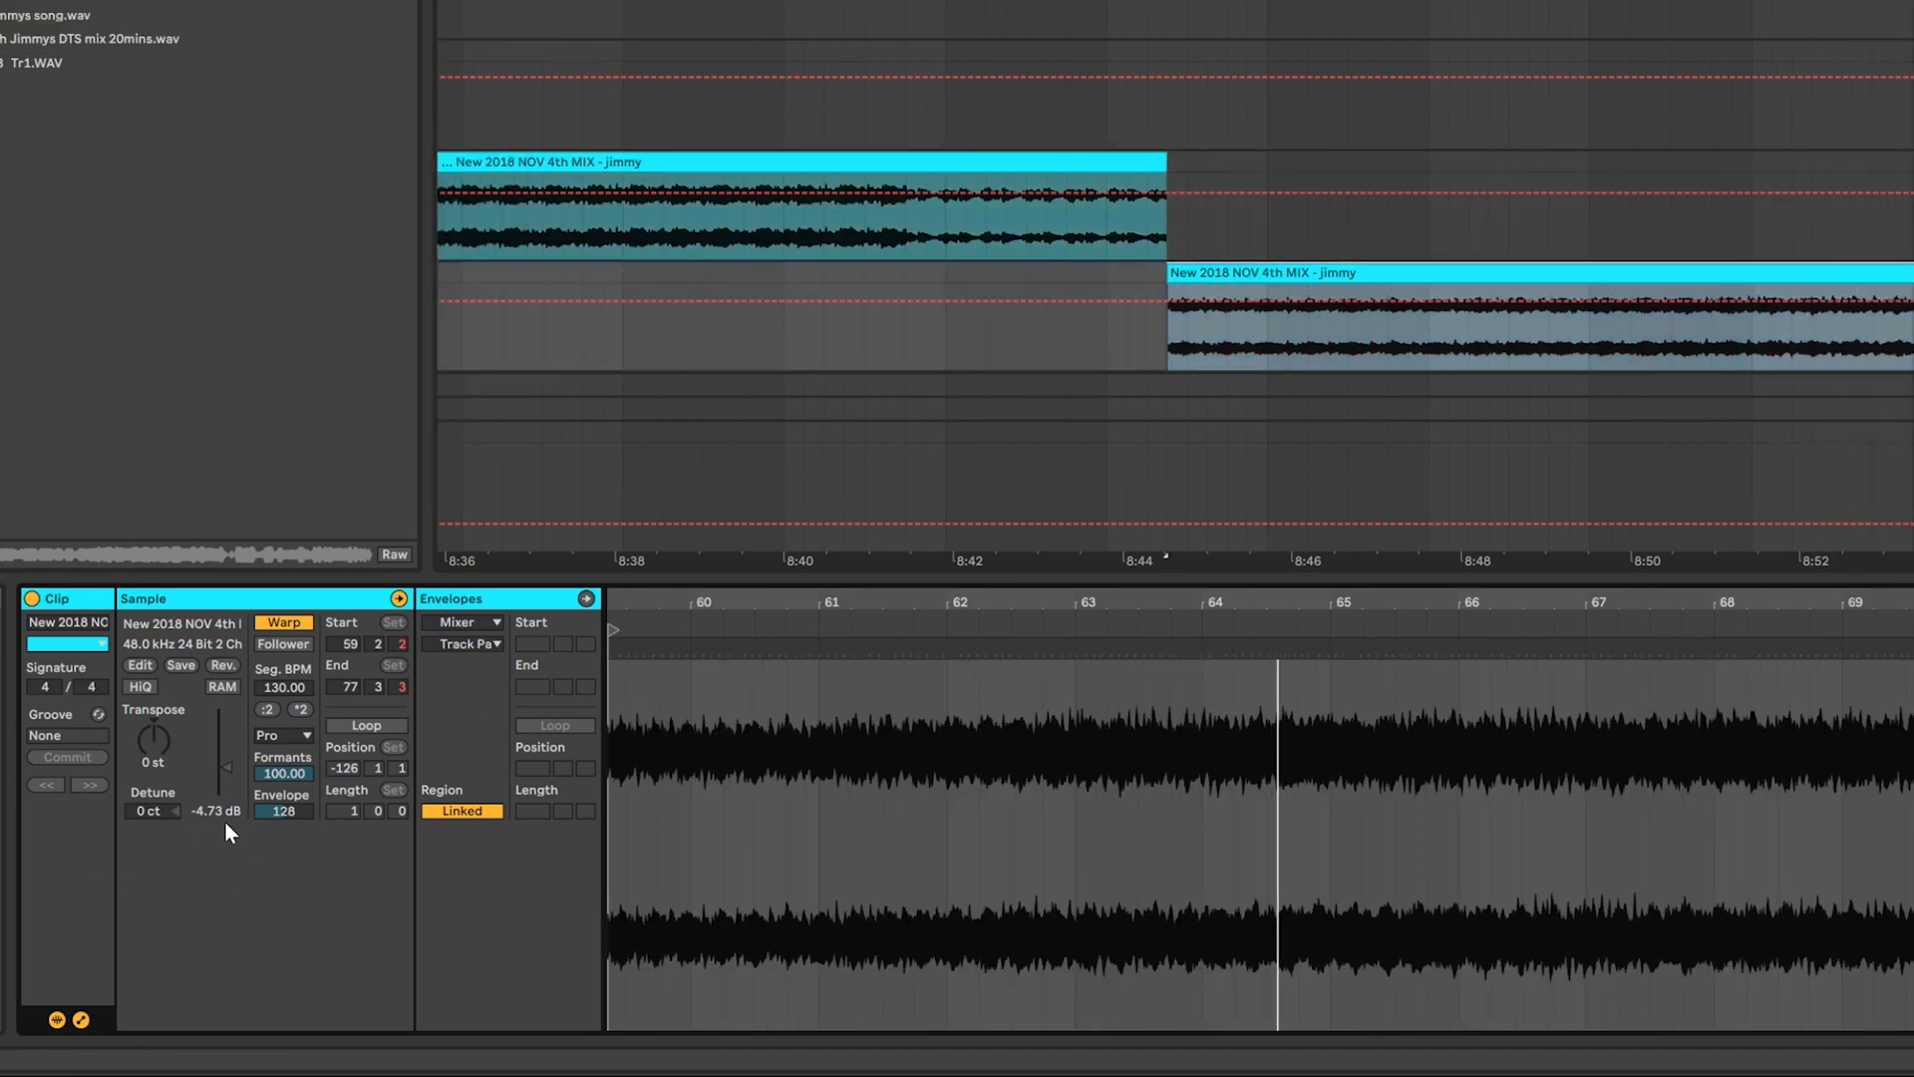
Step: Survey the later tracks of the arrangement up to where the track 24 clips take over from track 23
{"action": "left_click_drag", "start_coordinate": [803, 90], "coordinate": [618, 90]}
{"action": "scroll", "coordinate": [1098, 498], "scroll_direction": "down", "scroll_amount": 8}
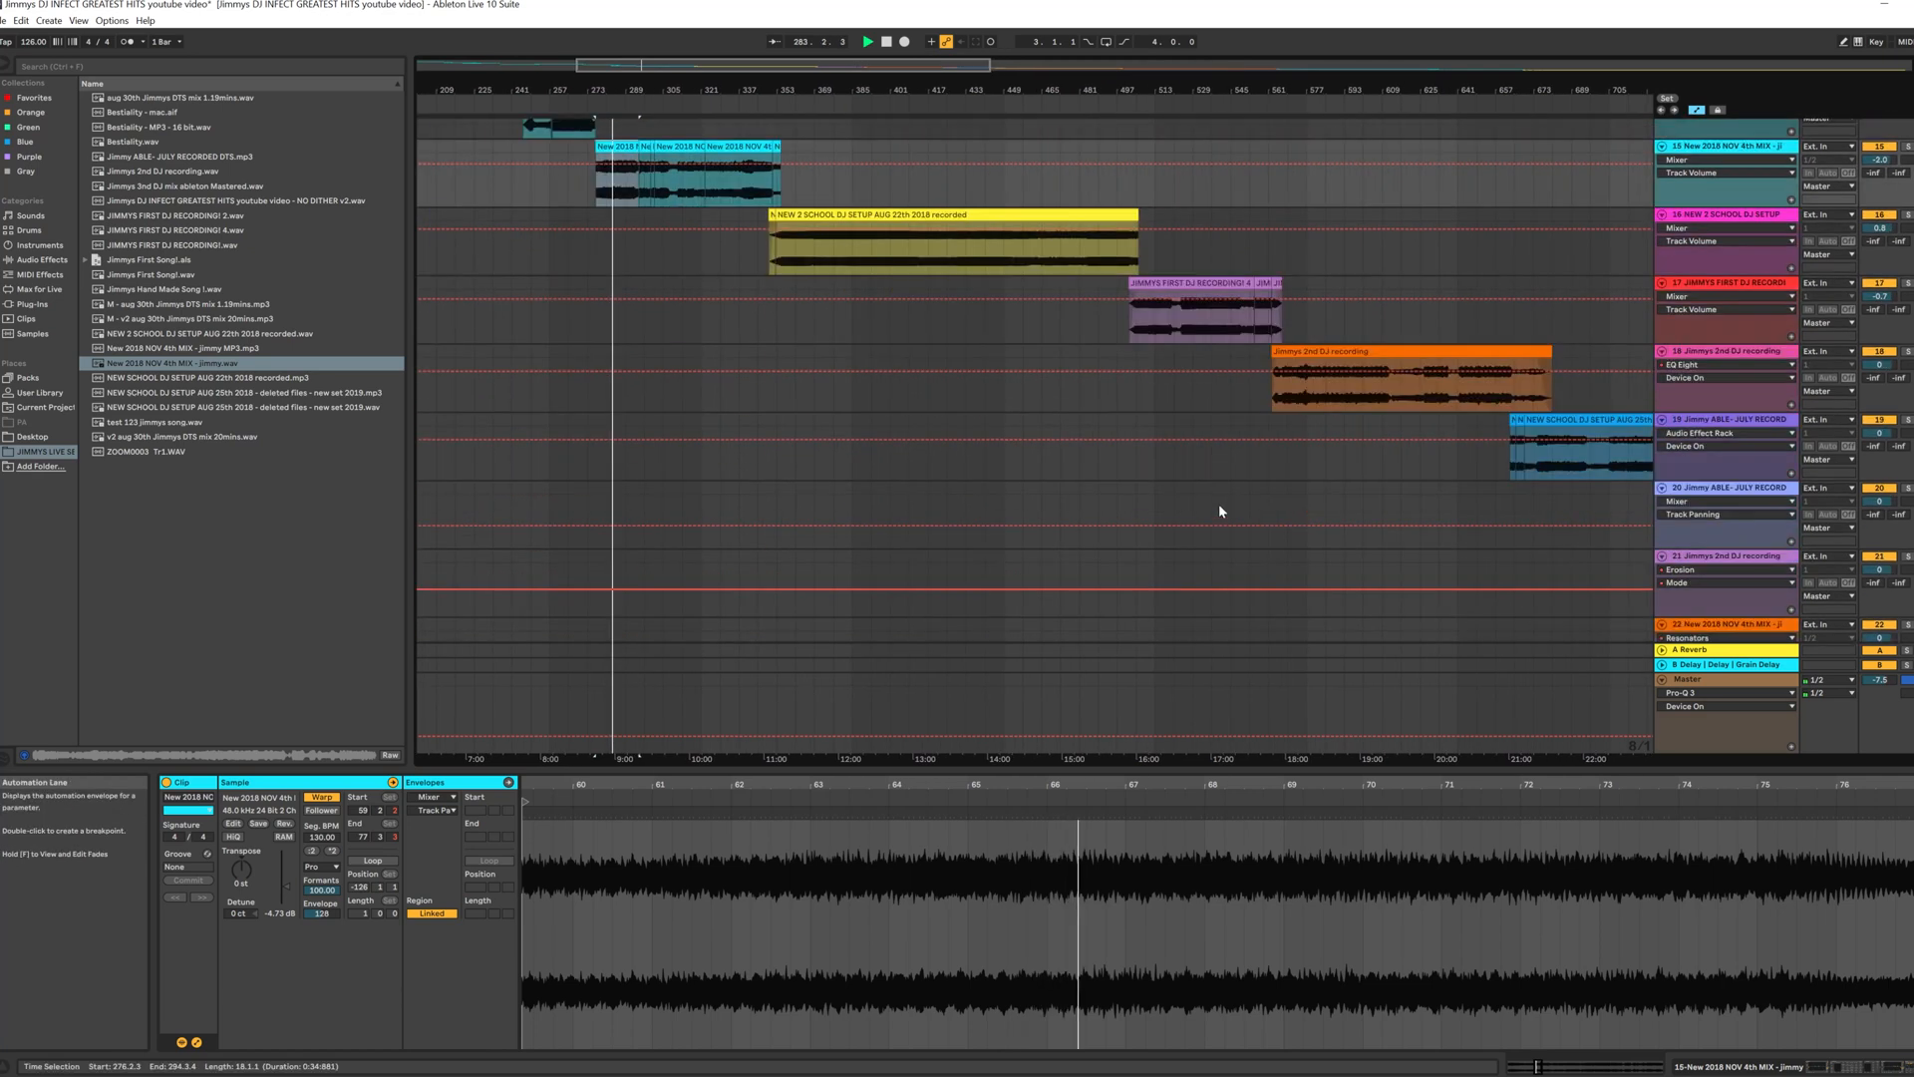
{"action": "scroll", "coordinate": [1221, 511], "scroll_direction": "down", "scroll_amount": 3}
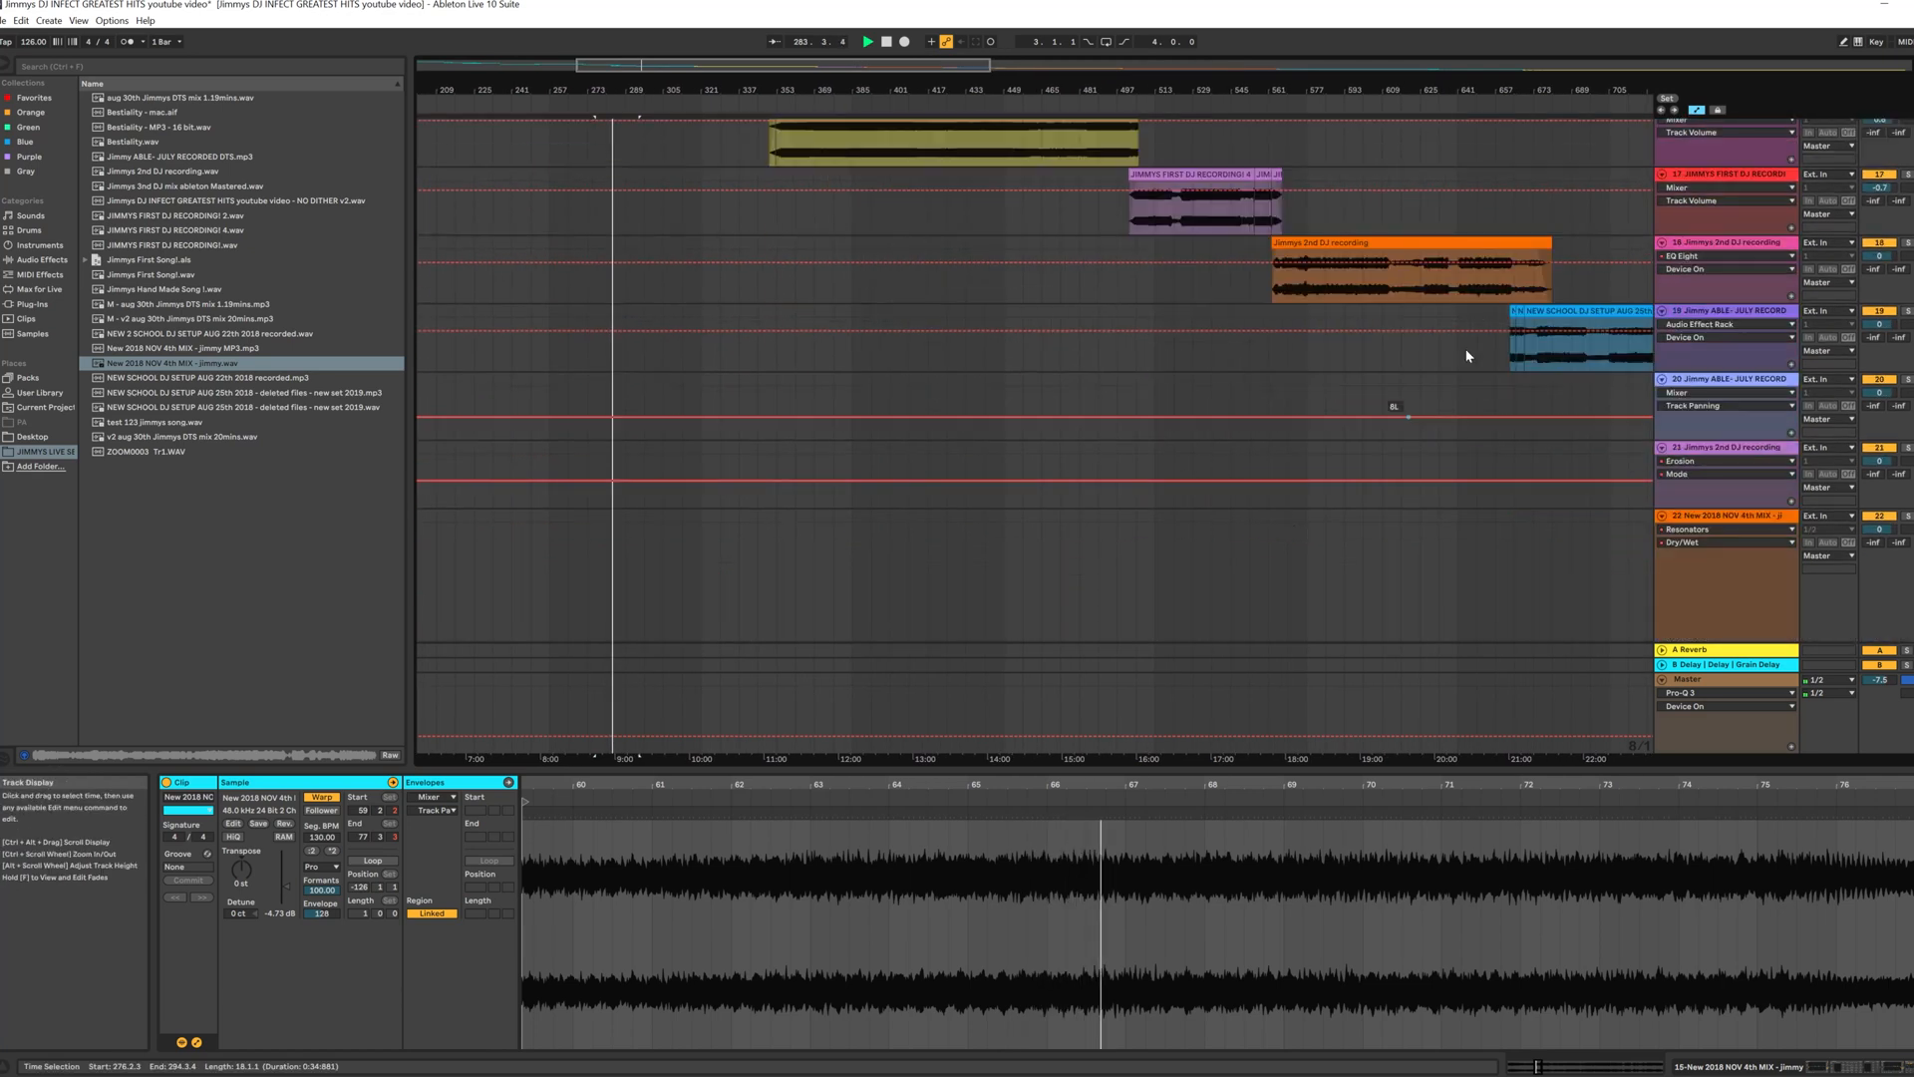
{"action": "left_click_drag", "start_coordinate": [1396, 87], "coordinate": [816, 100]}
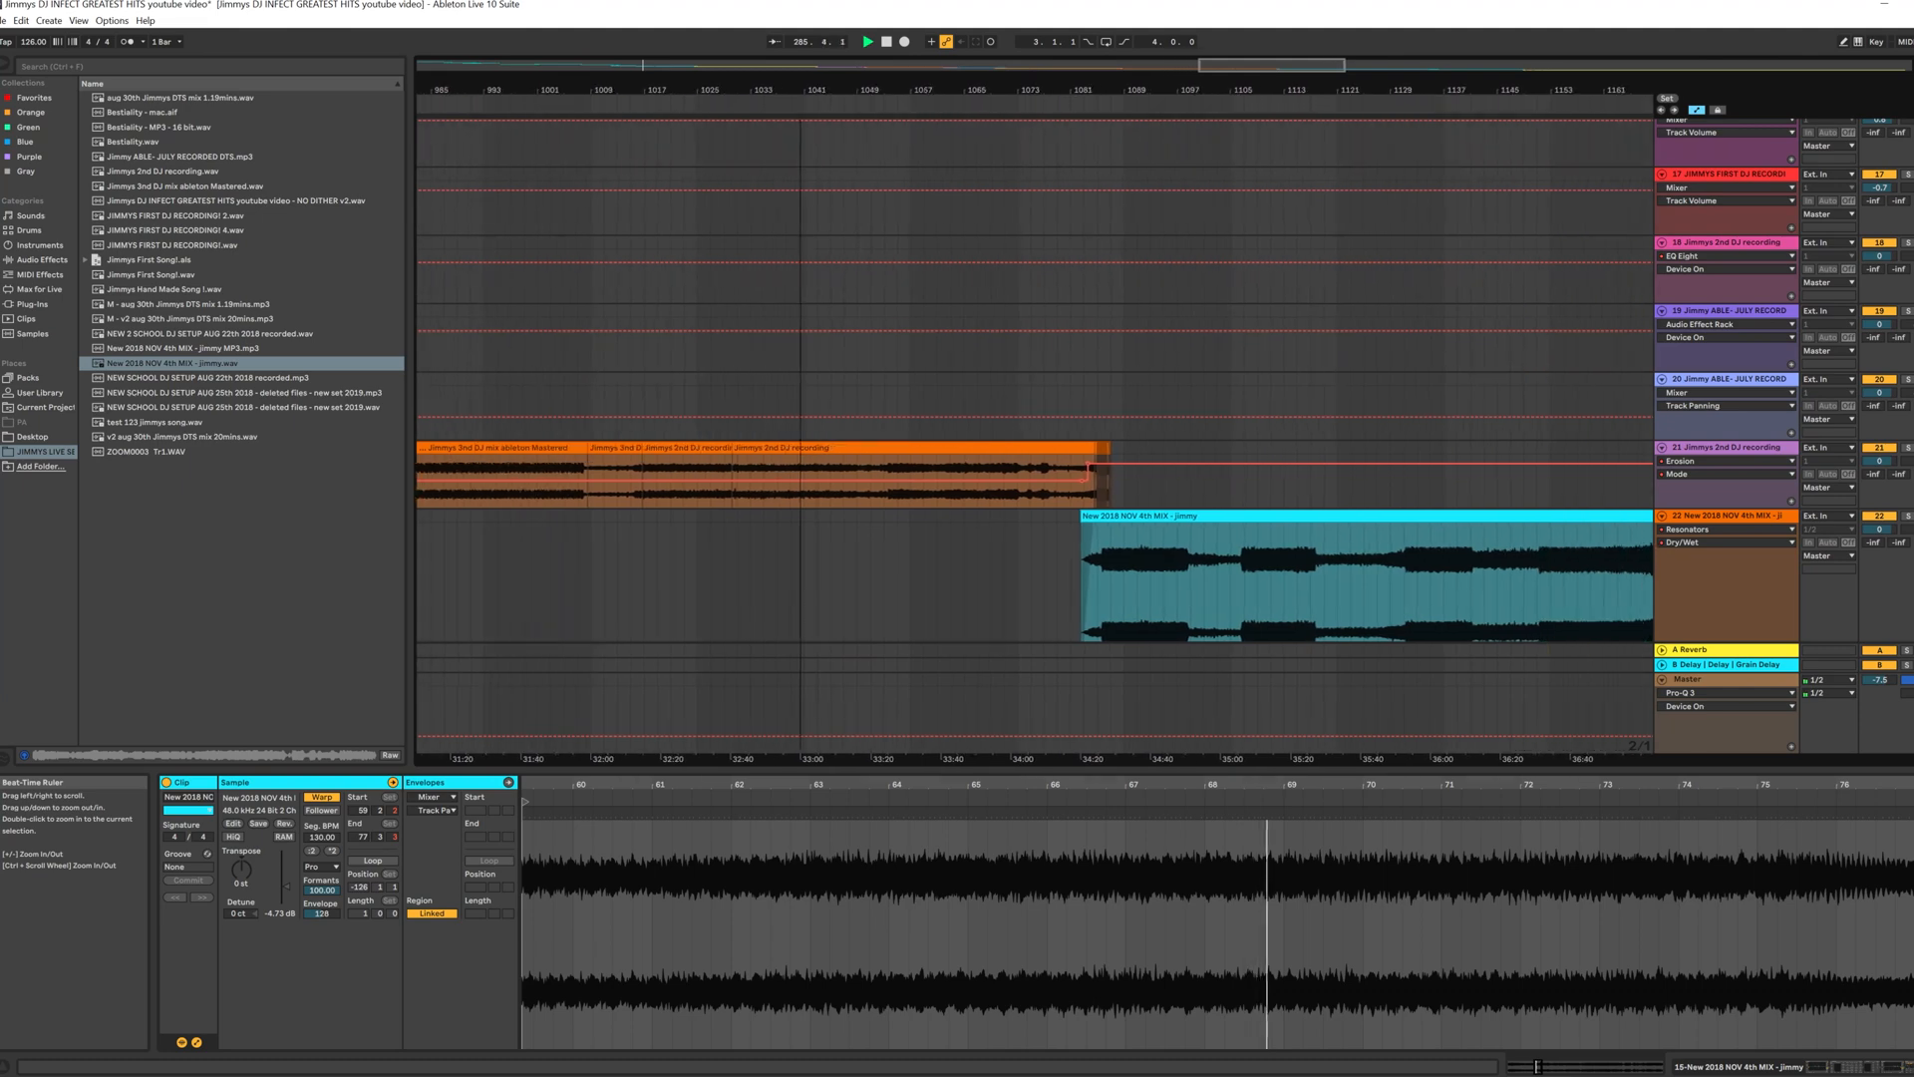
{"action": "left_click_drag", "start_coordinate": [1509, 88], "coordinate": [1326, 88]}
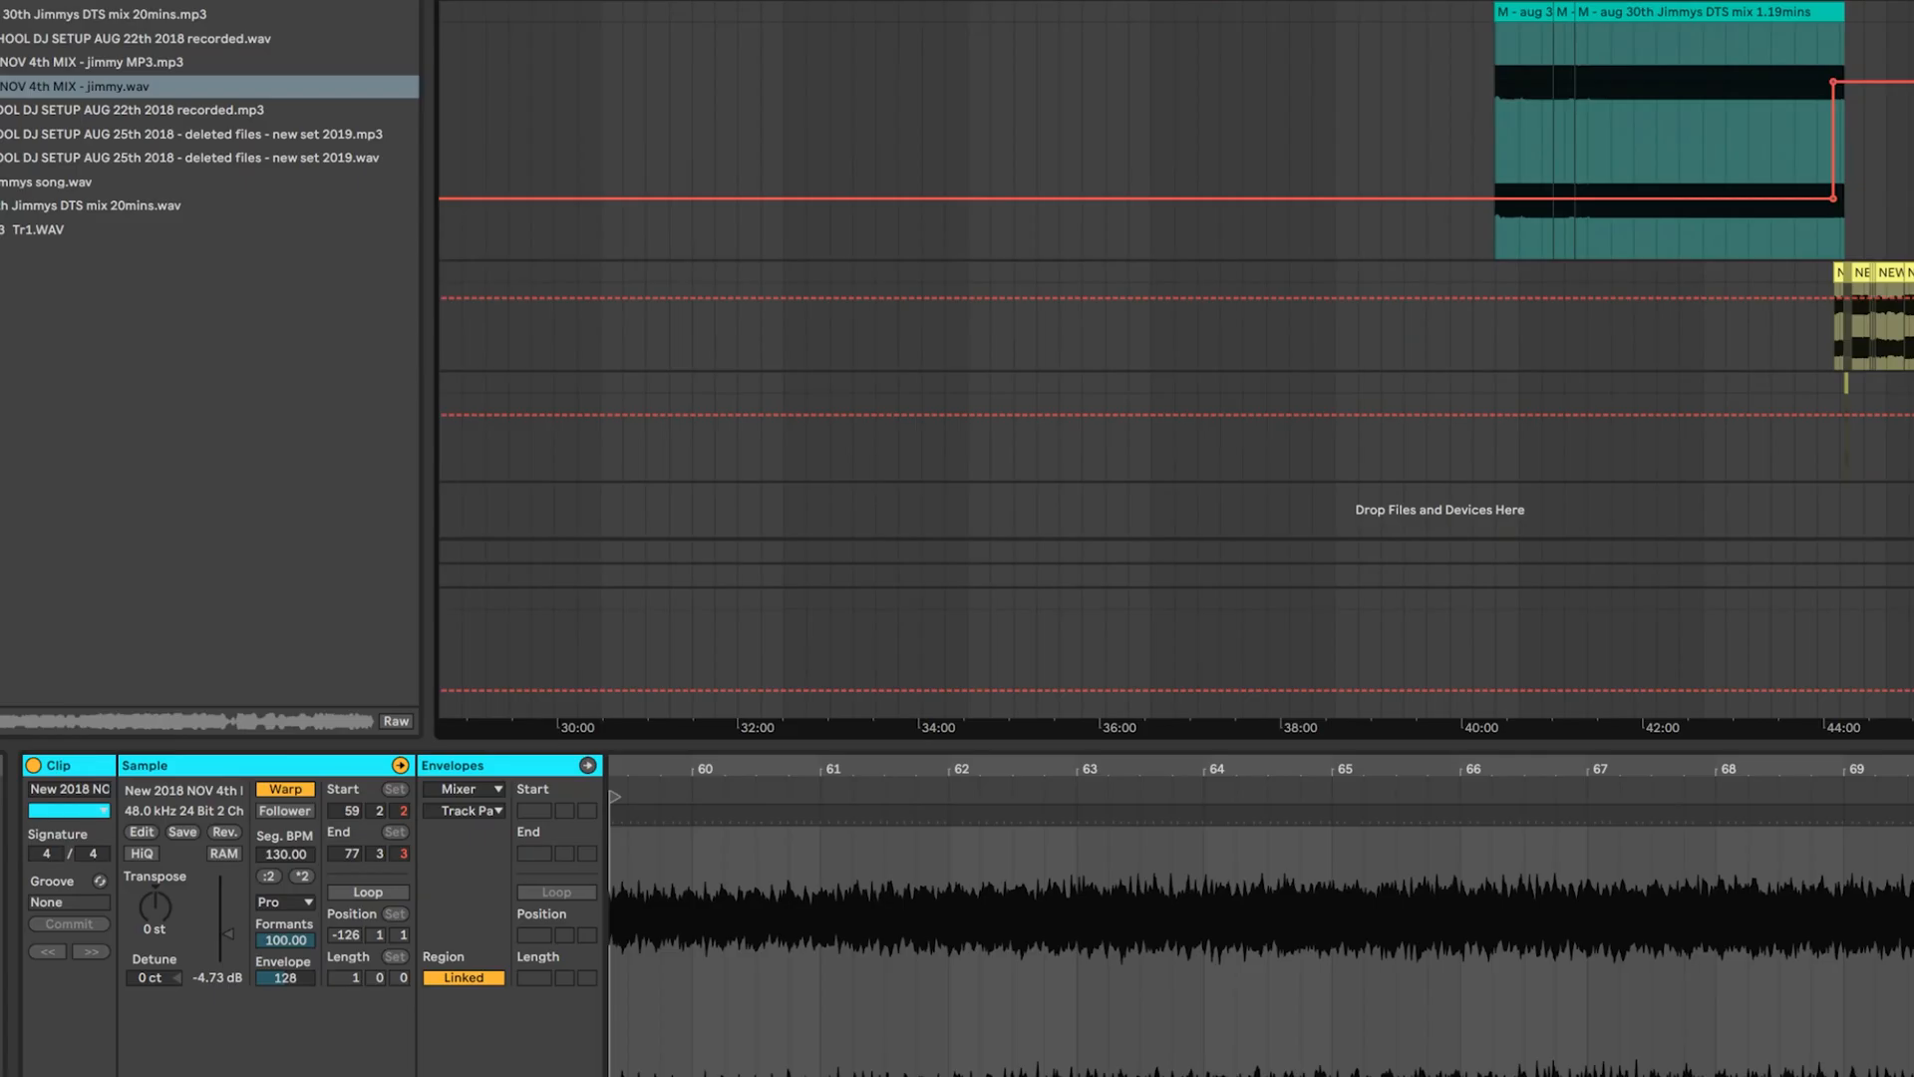
{"action": "mouse_move", "coordinate": [1905, 2]}
{"action": "left_mouse_down"}
{"action": "mouse_move", "coordinate": [1795, 60]}
{"action": "mouse_move", "coordinate": [1885, 20]}
{"action": "mouse_move", "coordinate": [1889, 35]}
{"action": "left_mouse_up"}
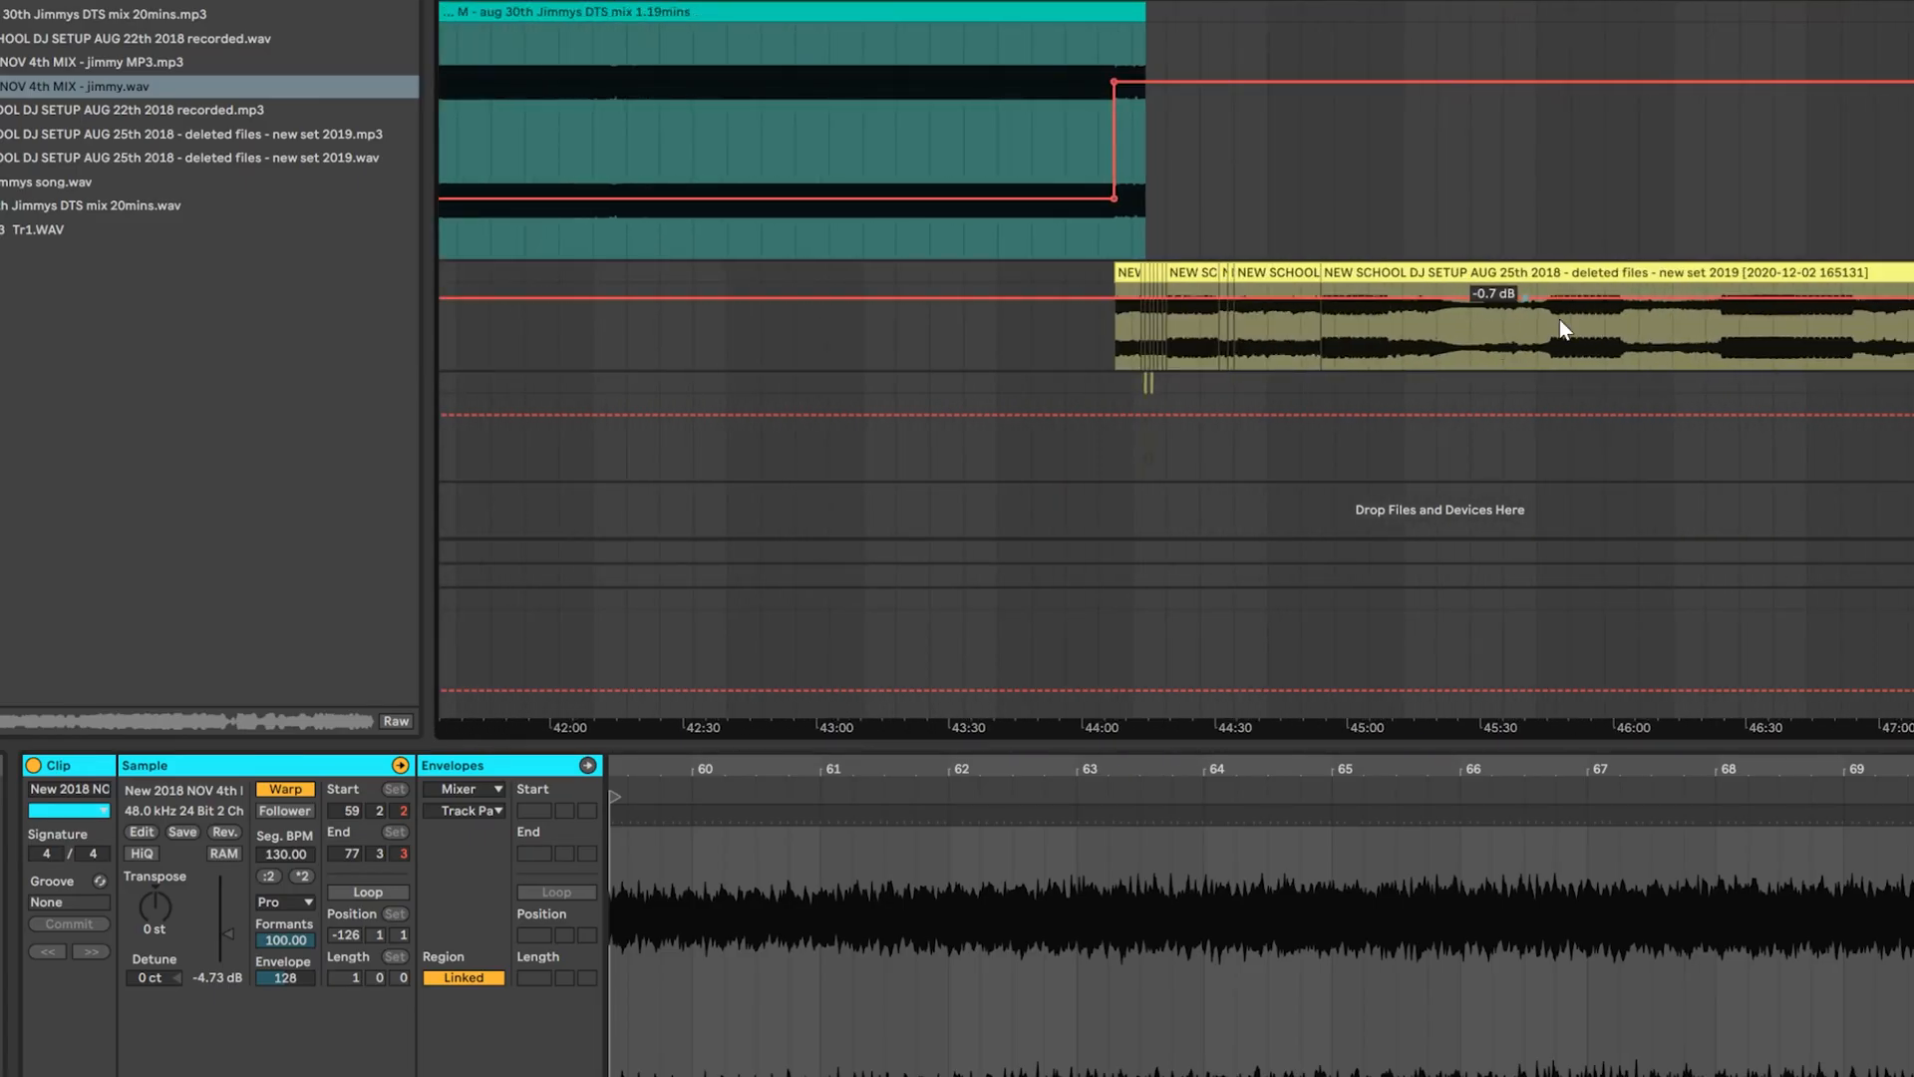
Step: Compare the clip gain and segment BPM of track 24's long 2020-12-02 clip with those of the clip just before it
{"action": "left_click", "coordinate": [1650, 269]}
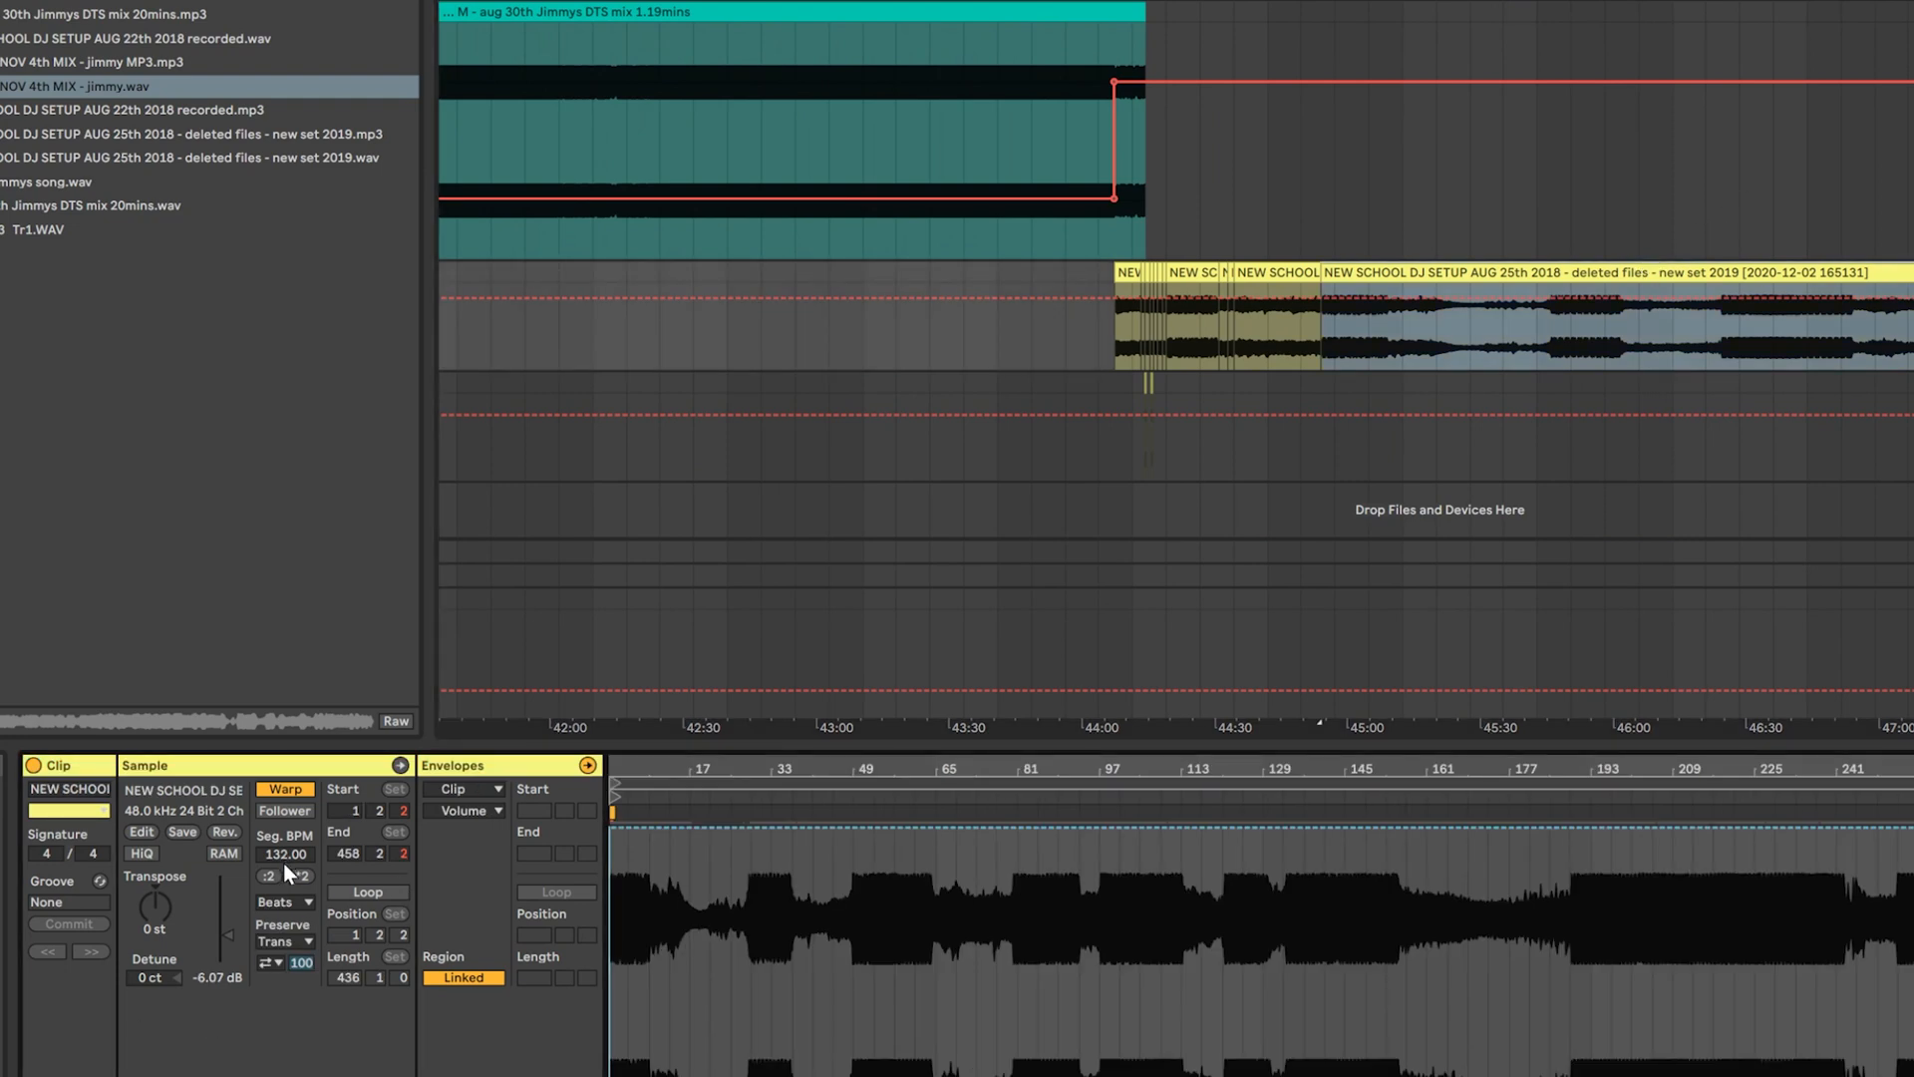
{"action": "left_click_drag", "start_coordinate": [1082, 2], "coordinate": [1081, 60]}
{"action": "left_click", "coordinate": [1471, 277]}
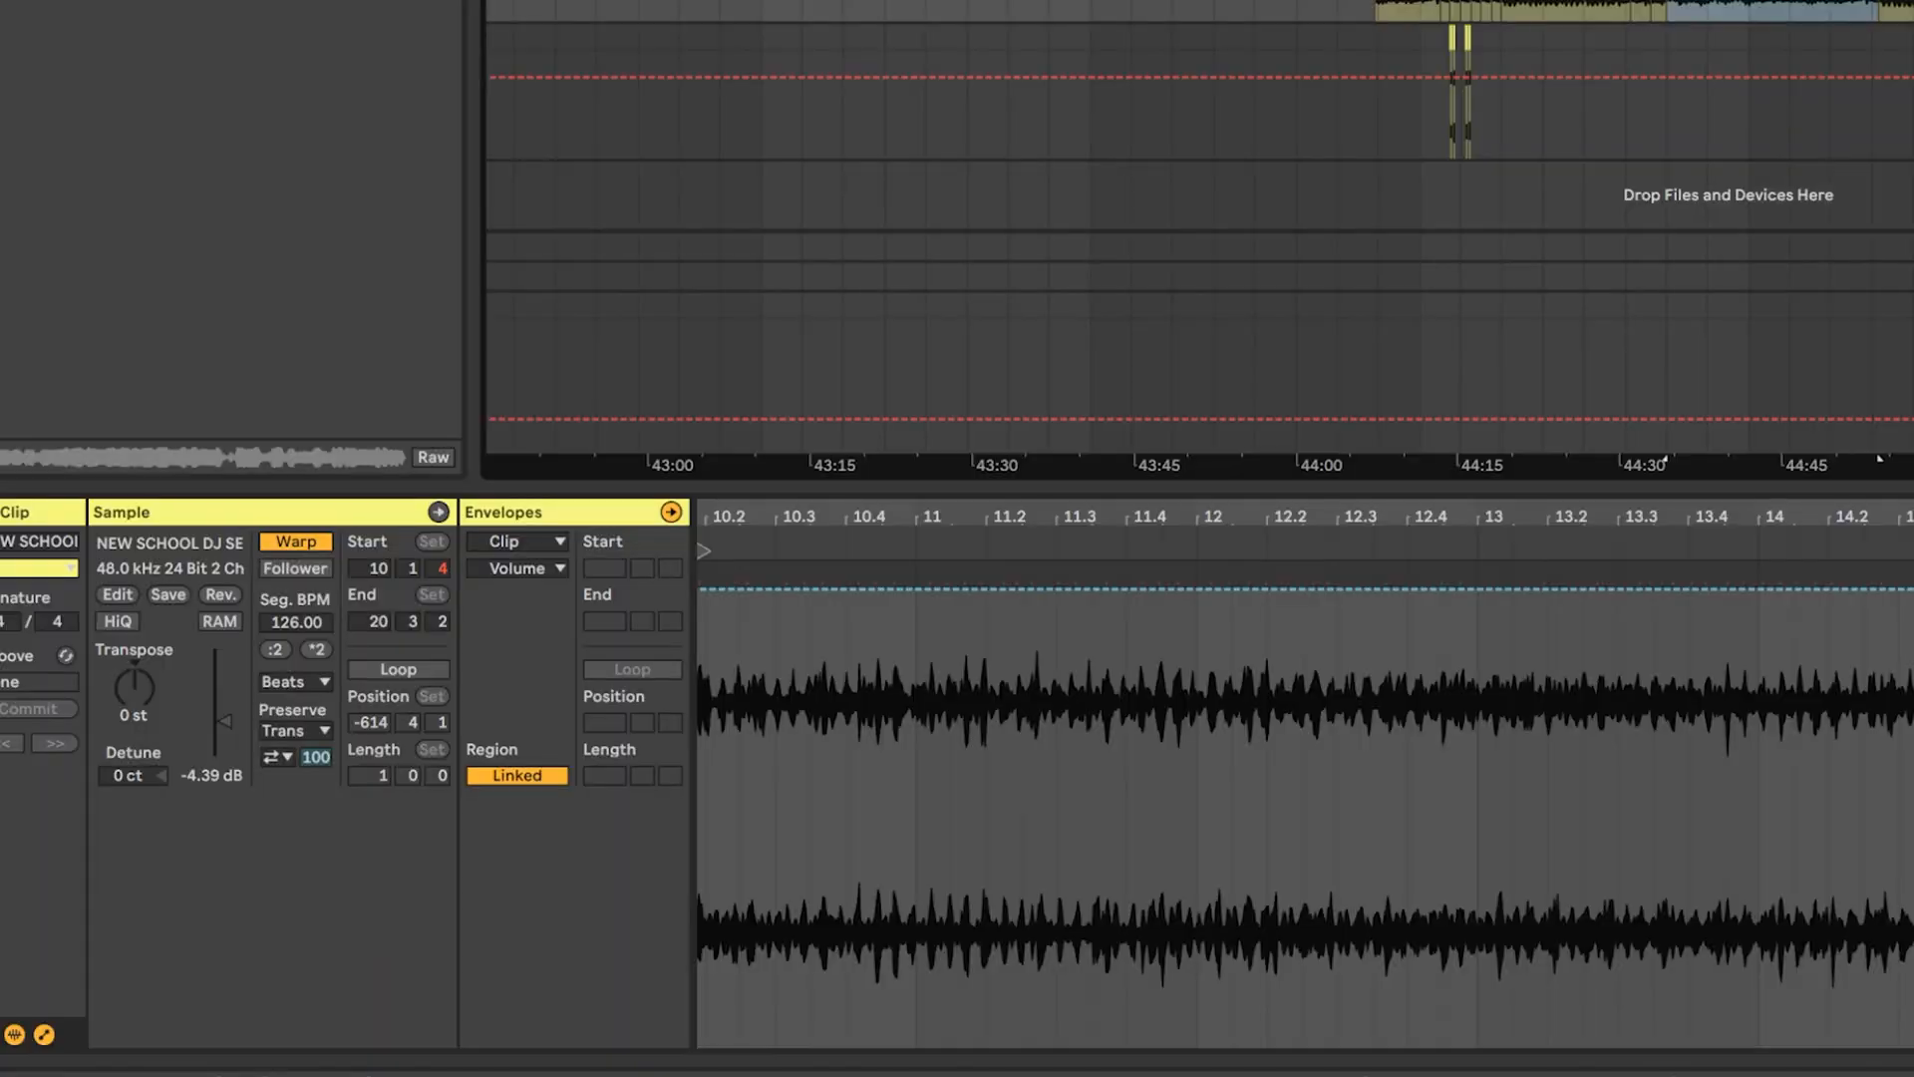
{"action": "left_click", "coordinate": [1645, 273]}
{"action": "left_click", "coordinate": [1630, 684]}
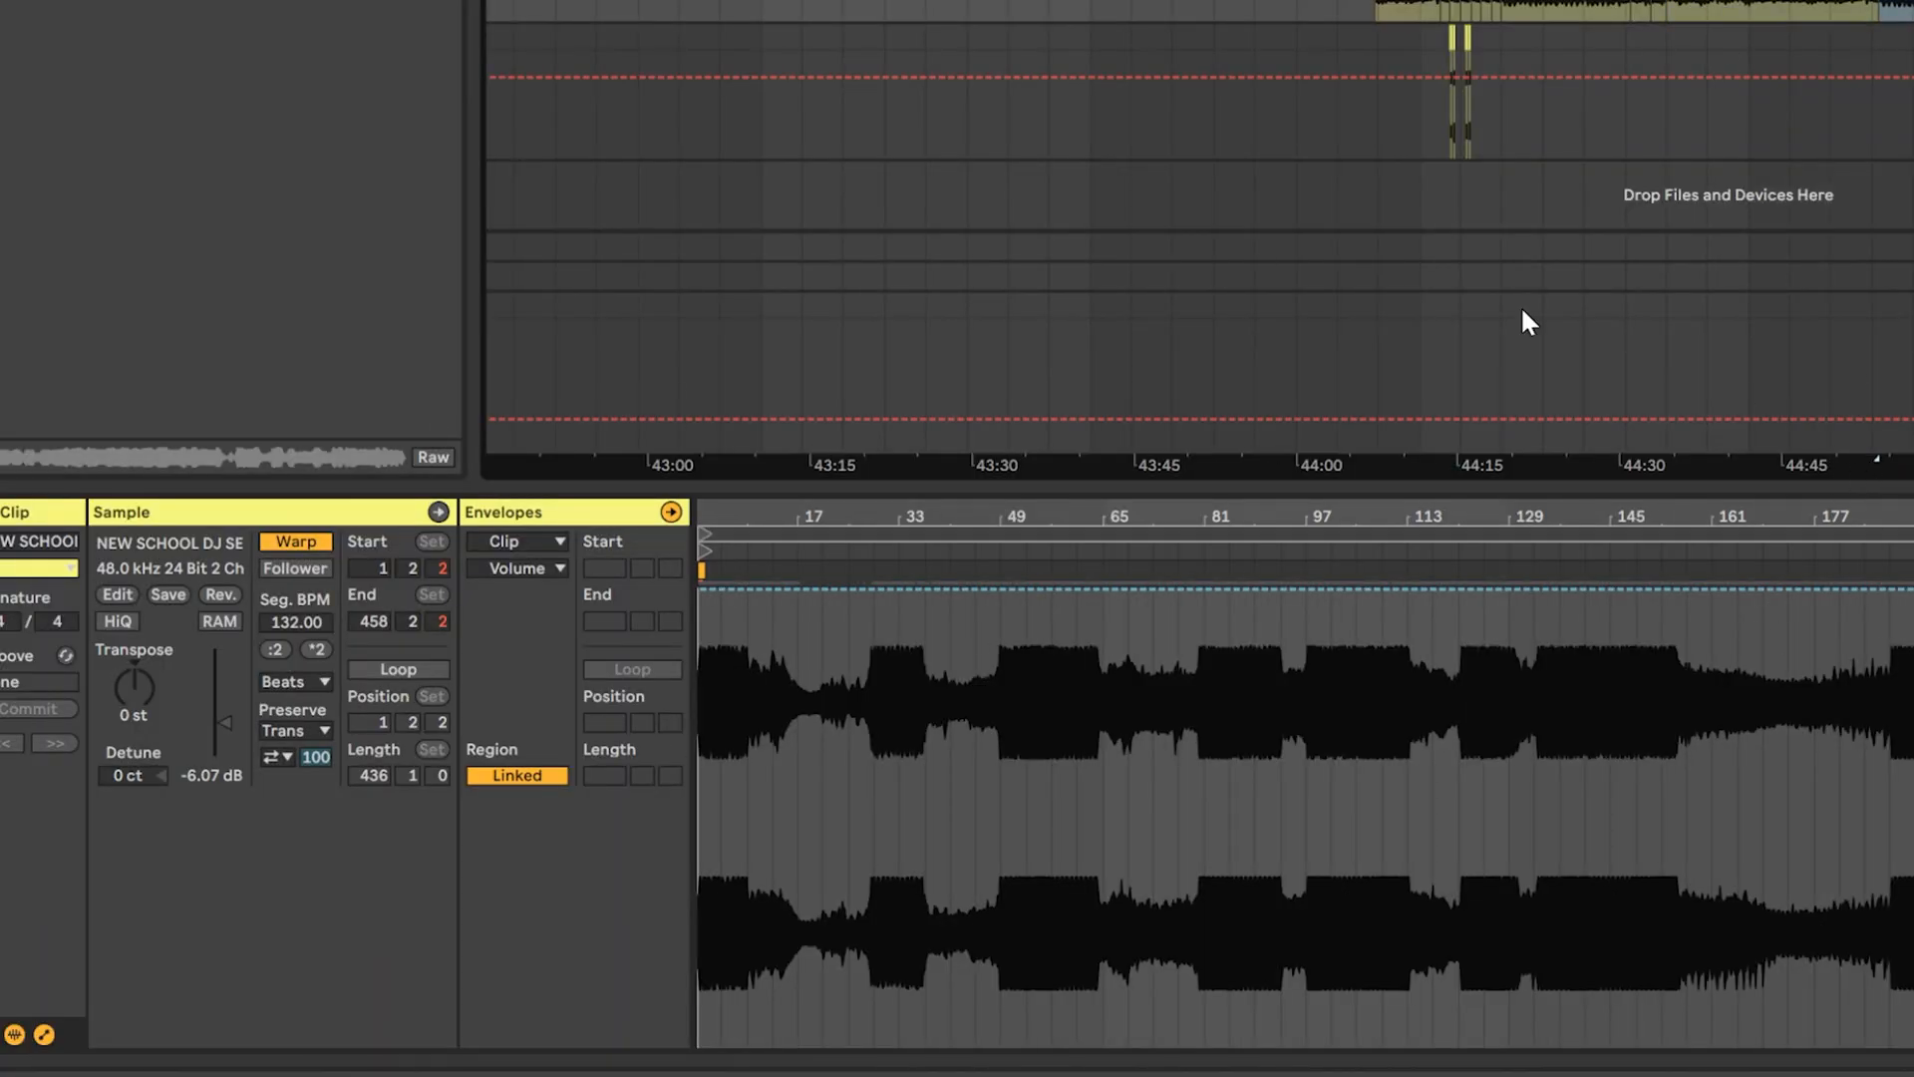
{"action": "left_click", "coordinate": [1770, 4]}
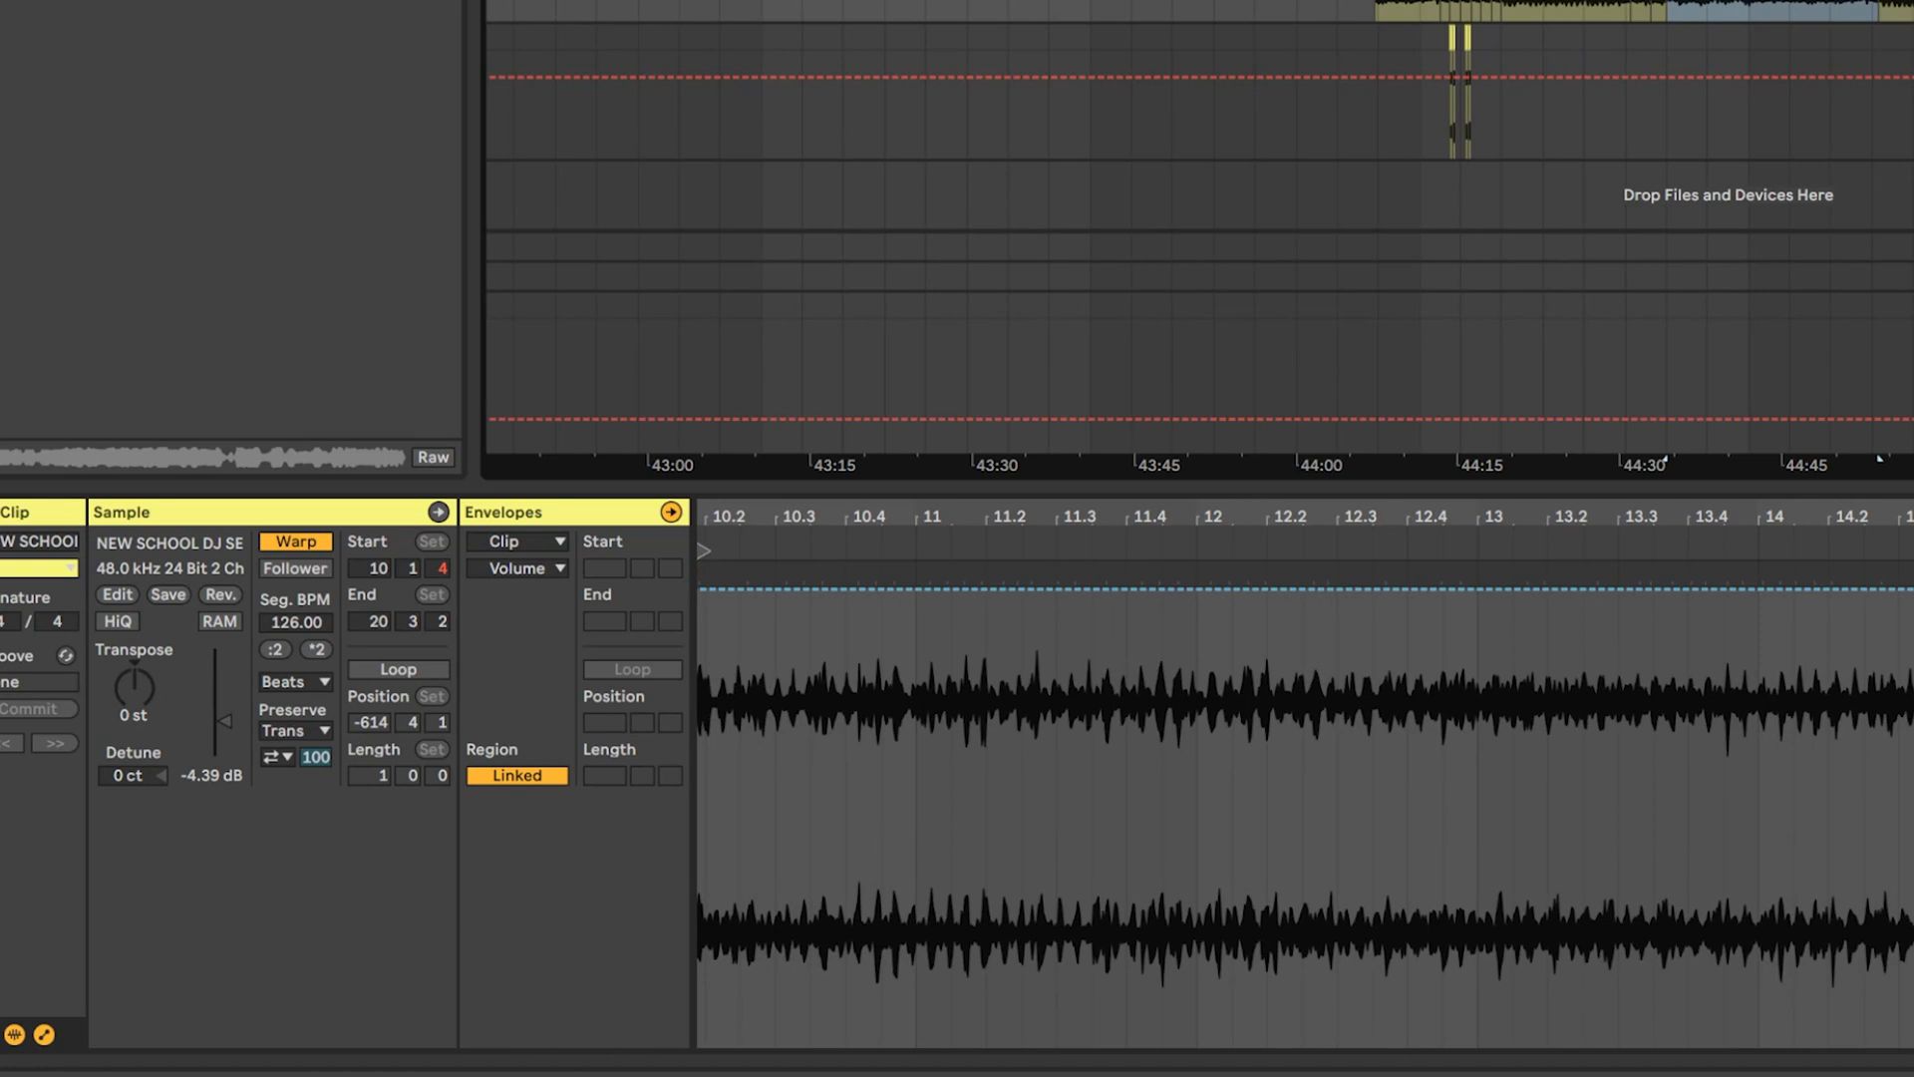
{"action": "left_click", "coordinate": [1896, 5]}
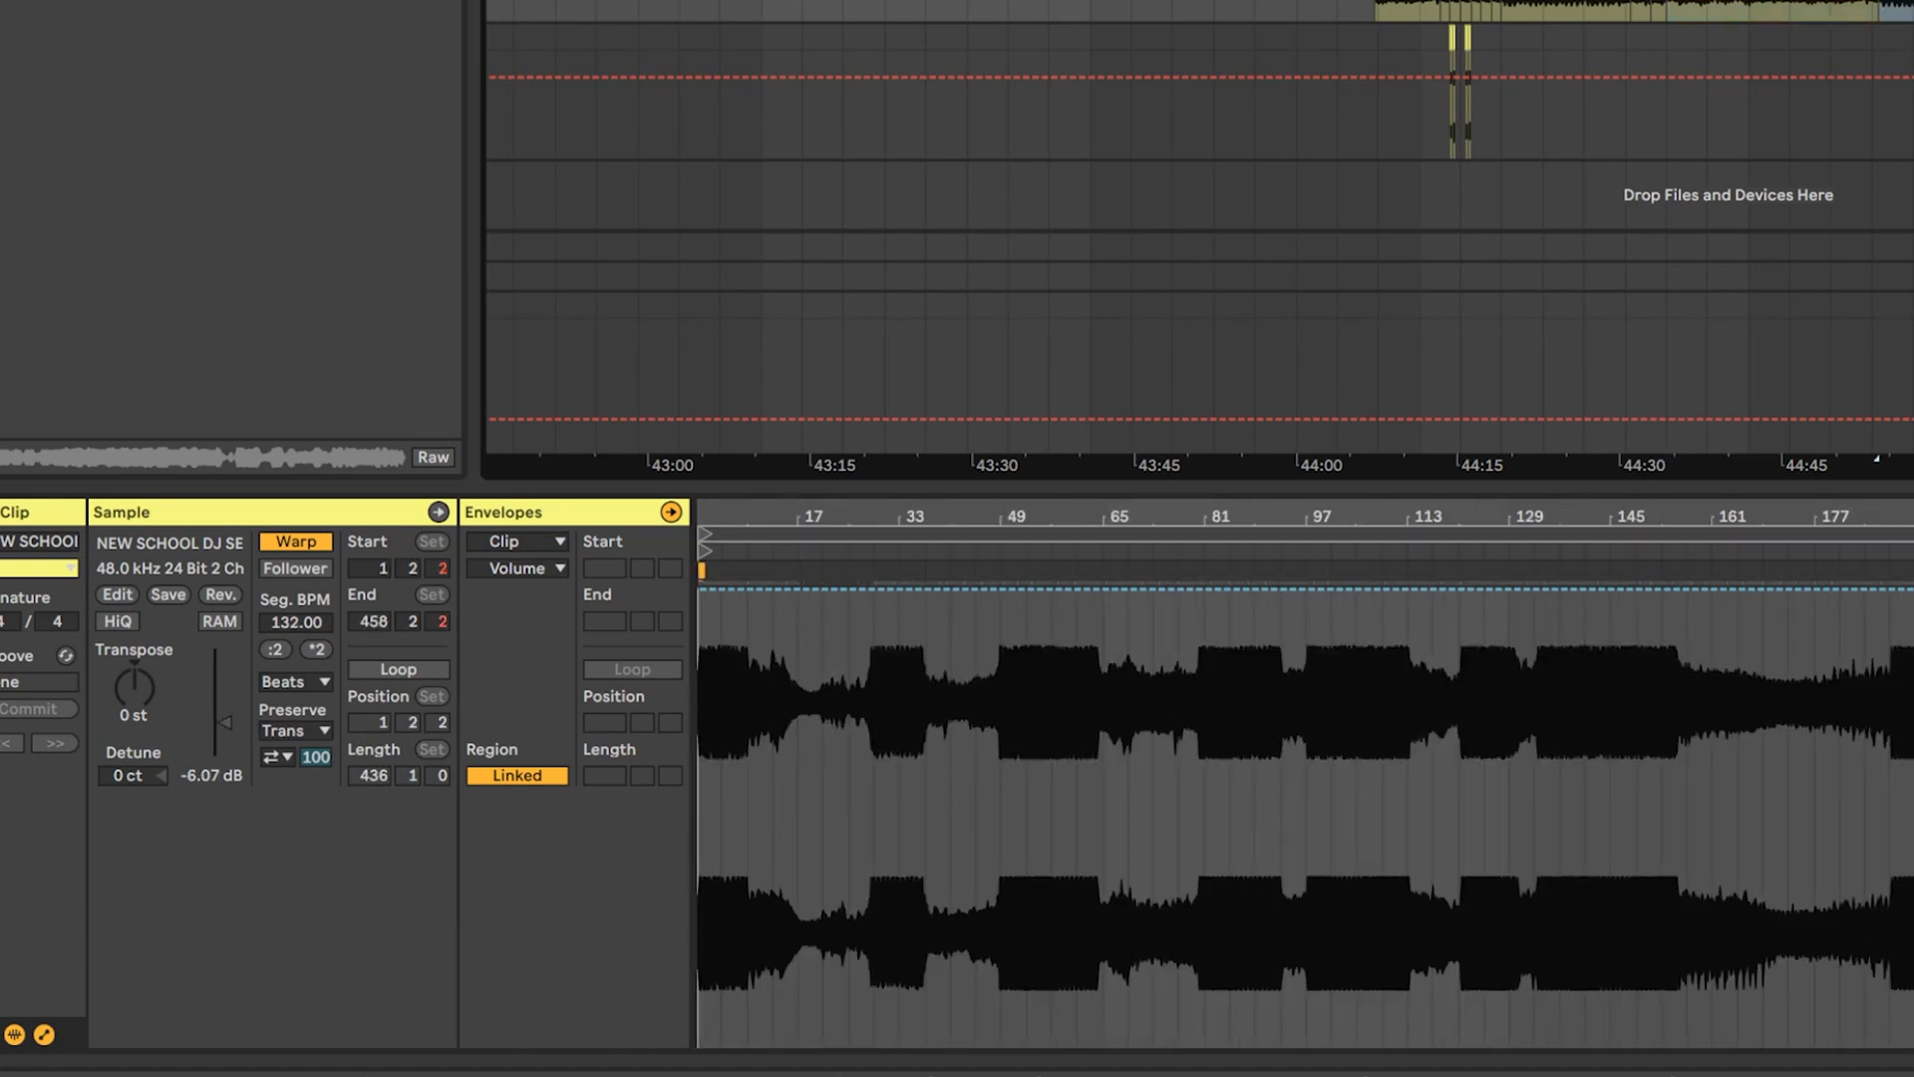
Step: Play across the boundary between the last short clip and the long 2020-12-02 clip on track 24
{"action": "left_click_drag", "start_coordinate": [1106, 91], "coordinate": [1101, 150]}
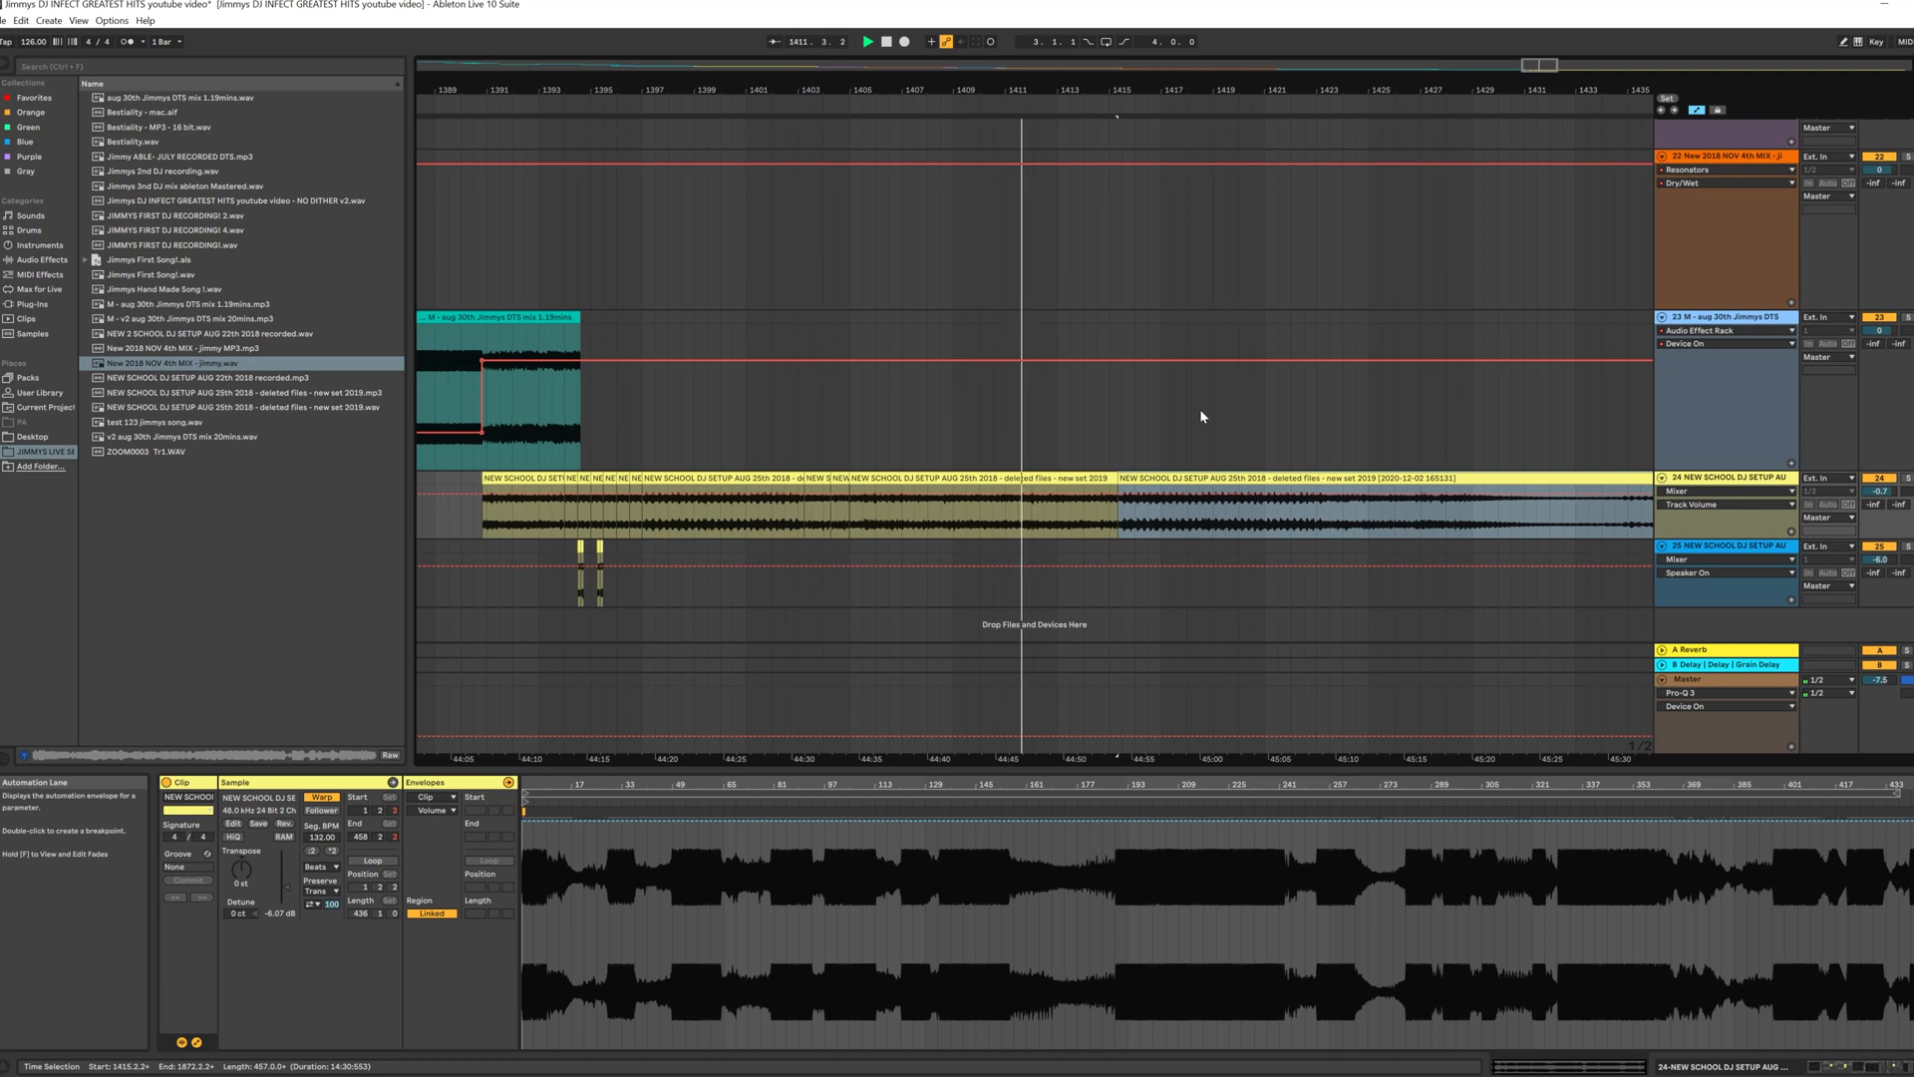
{"action": "left_click_drag", "start_coordinate": [1168, 91], "coordinate": [1168, 120]}
{"action": "left_click", "coordinate": [1059, 117]}
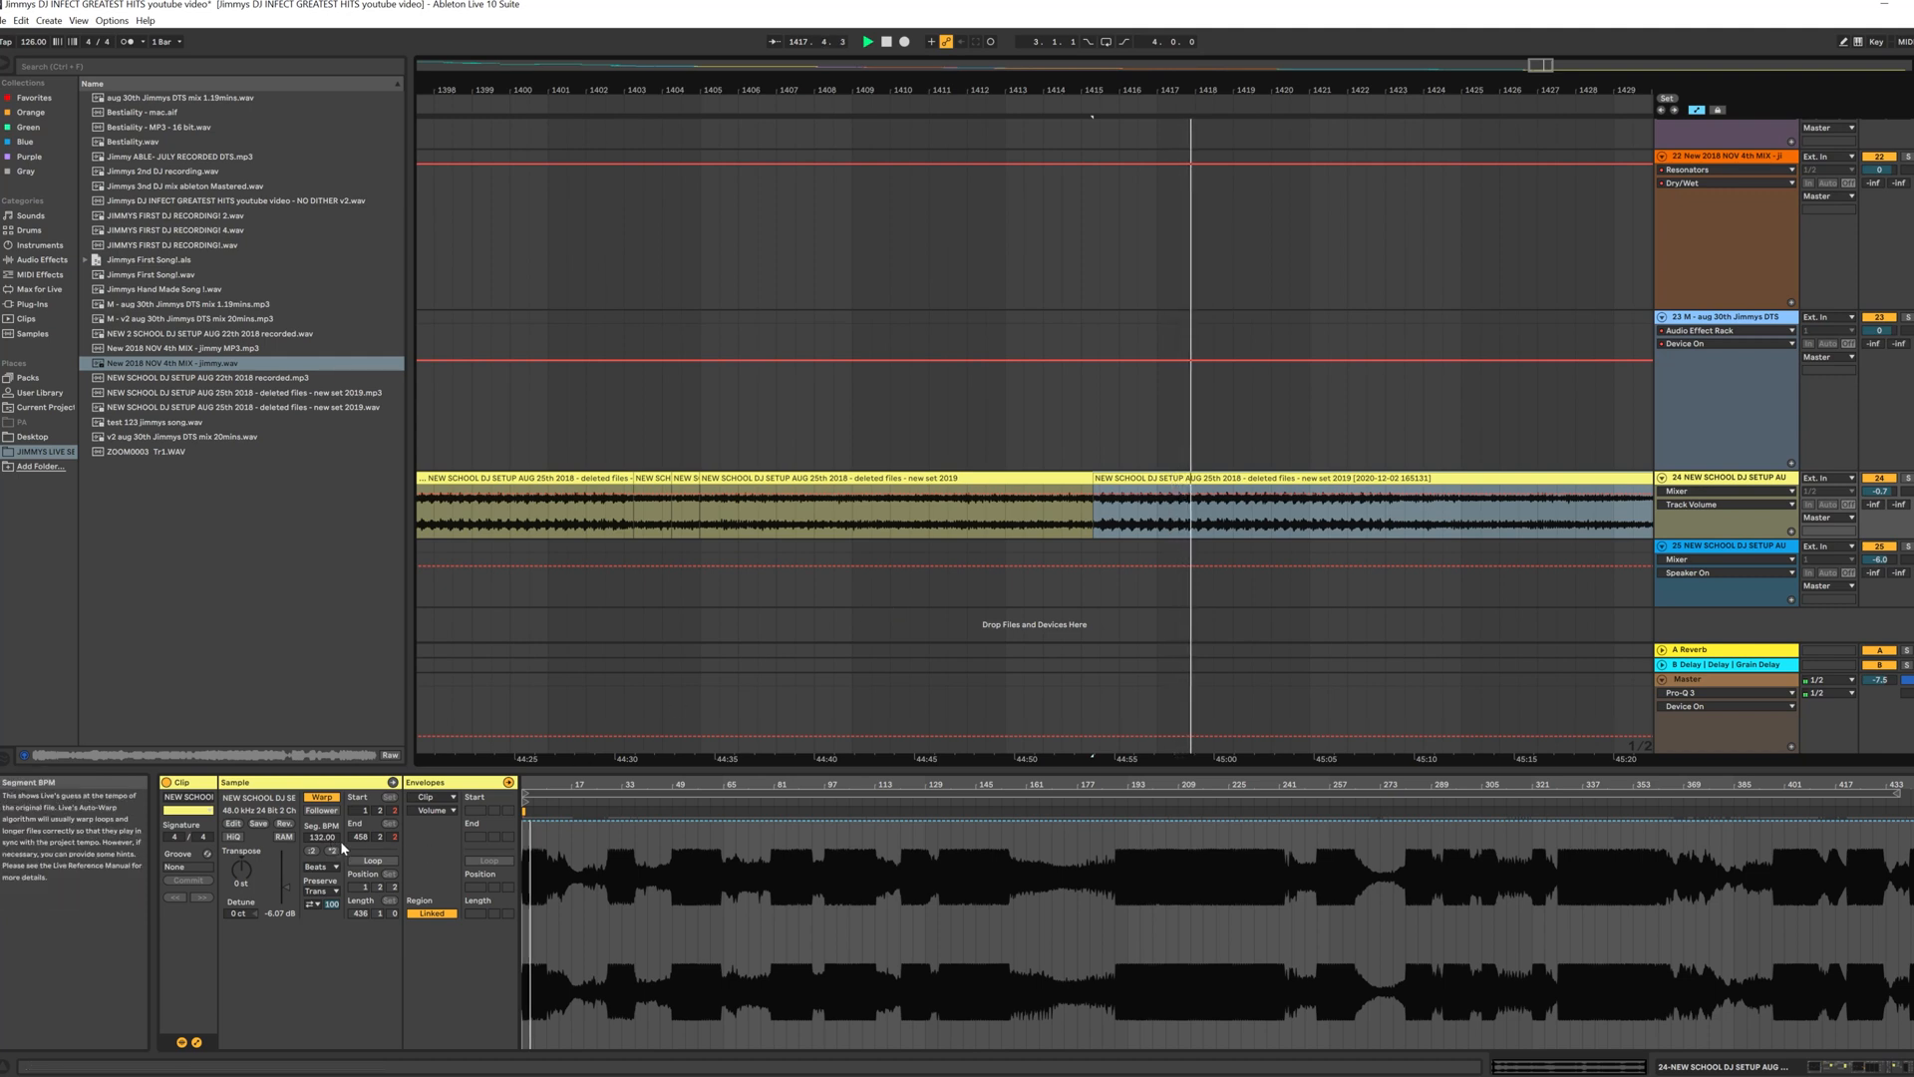
Step: Return to the transition from track 8 to track 11 near bar 106 and play across the join
{"action": "left_click_drag", "start_coordinate": [692, 92], "coordinate": [692, 10]}
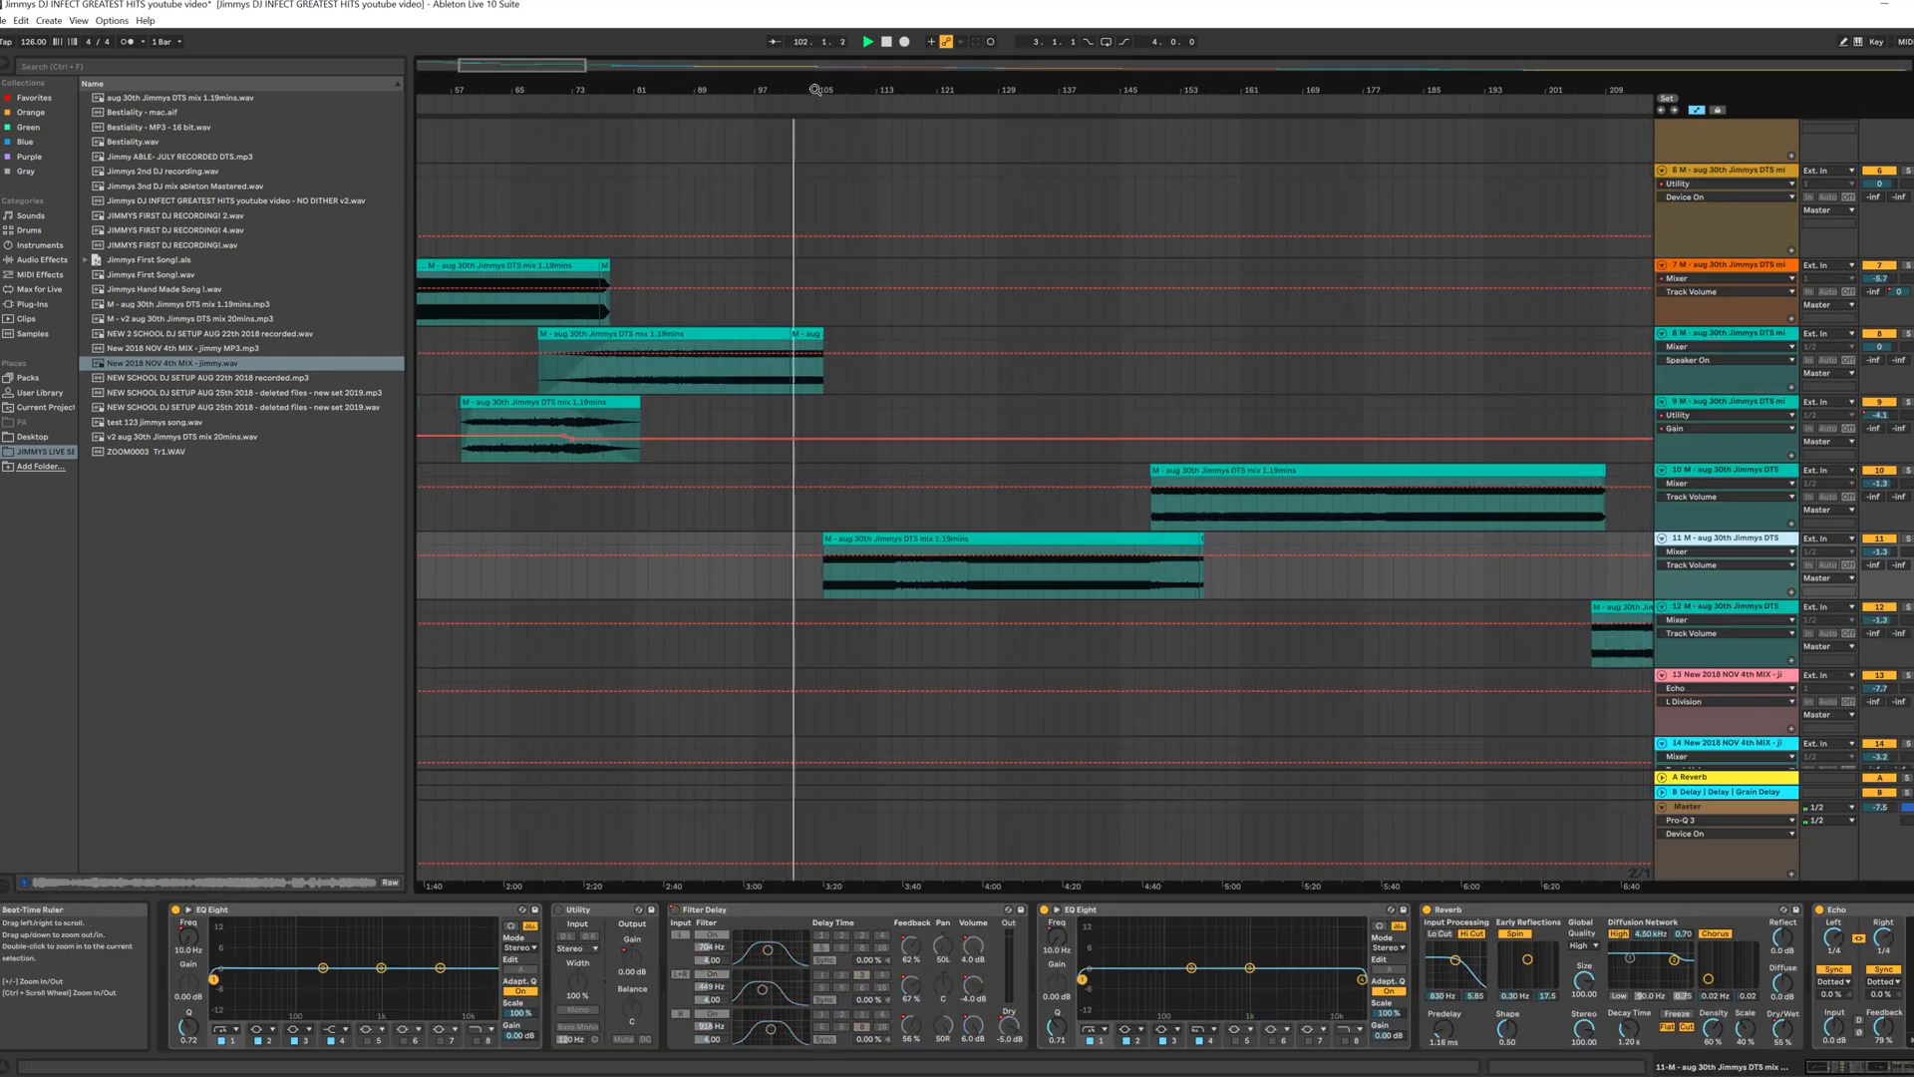
{"action": "left_click_drag", "start_coordinate": [798, 90], "coordinate": [797, 139]}
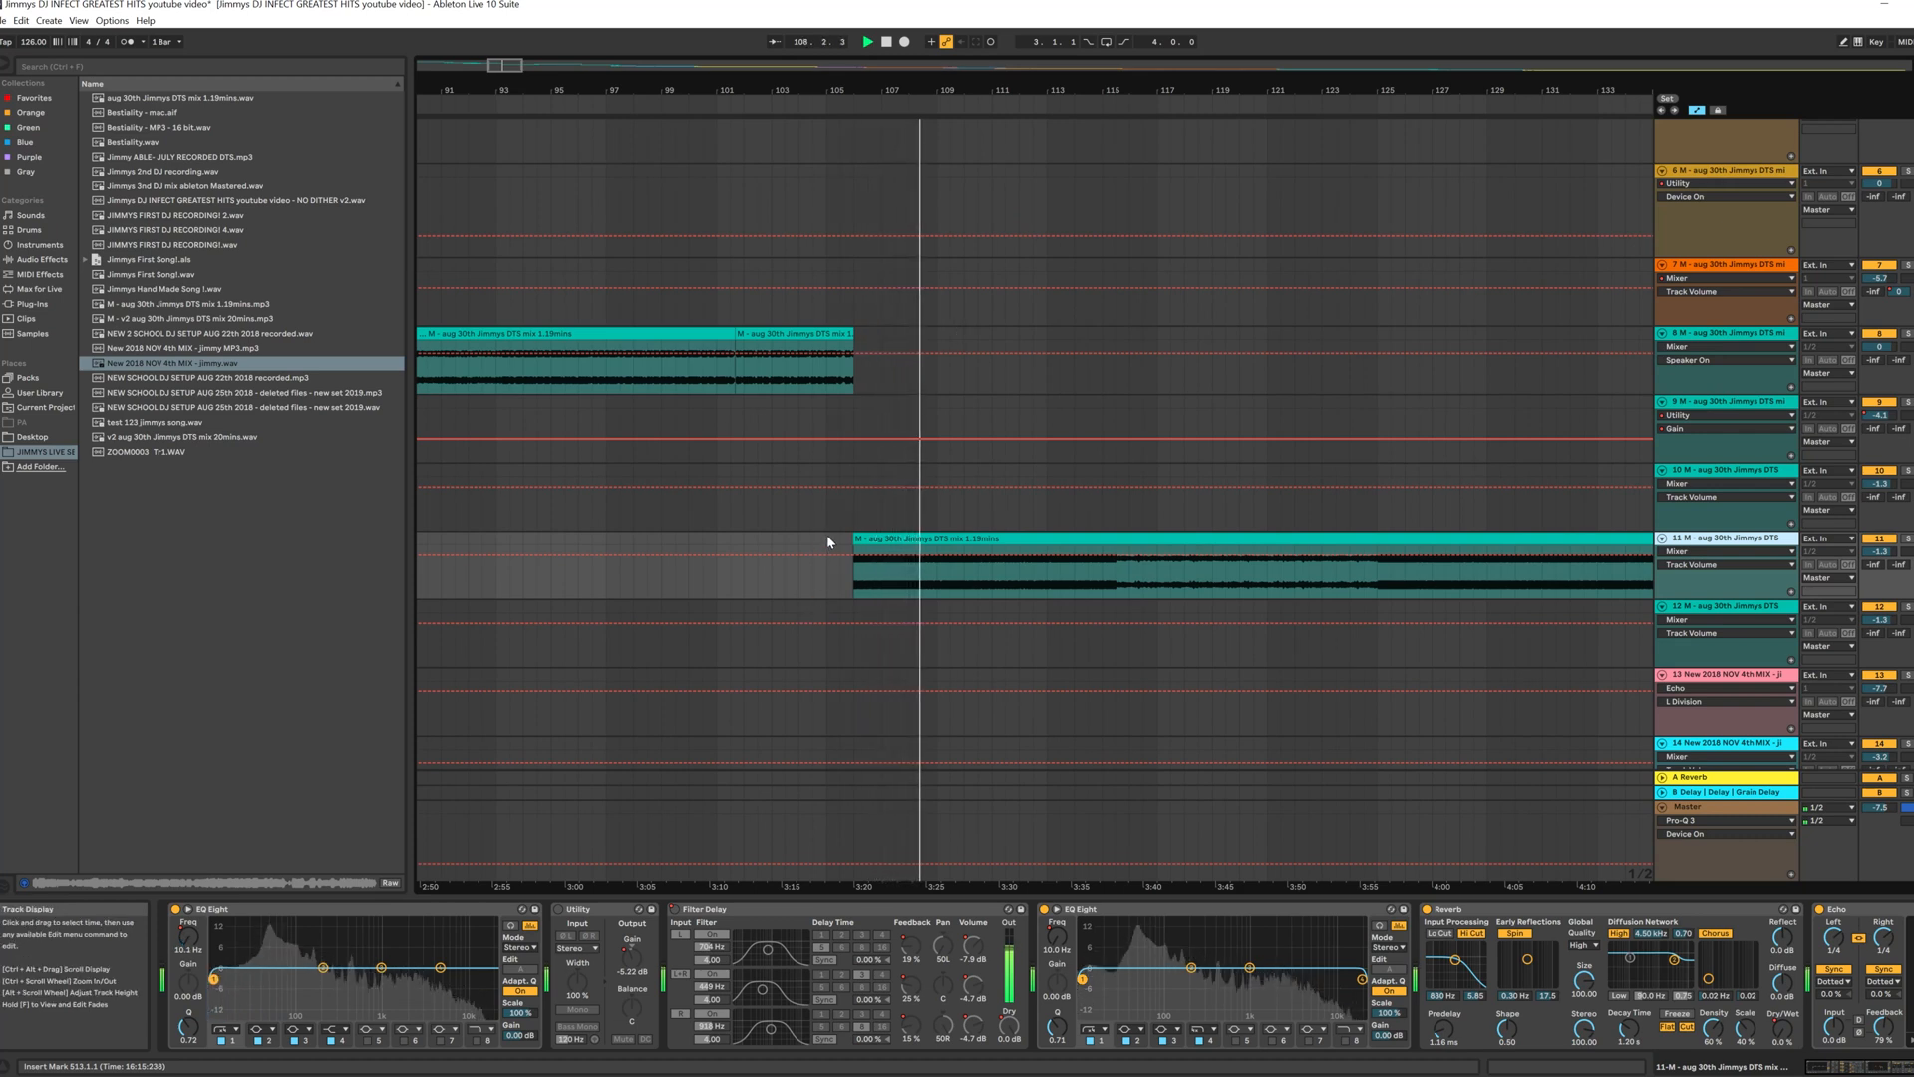
{"action": "left_click", "coordinate": [646, 100]}
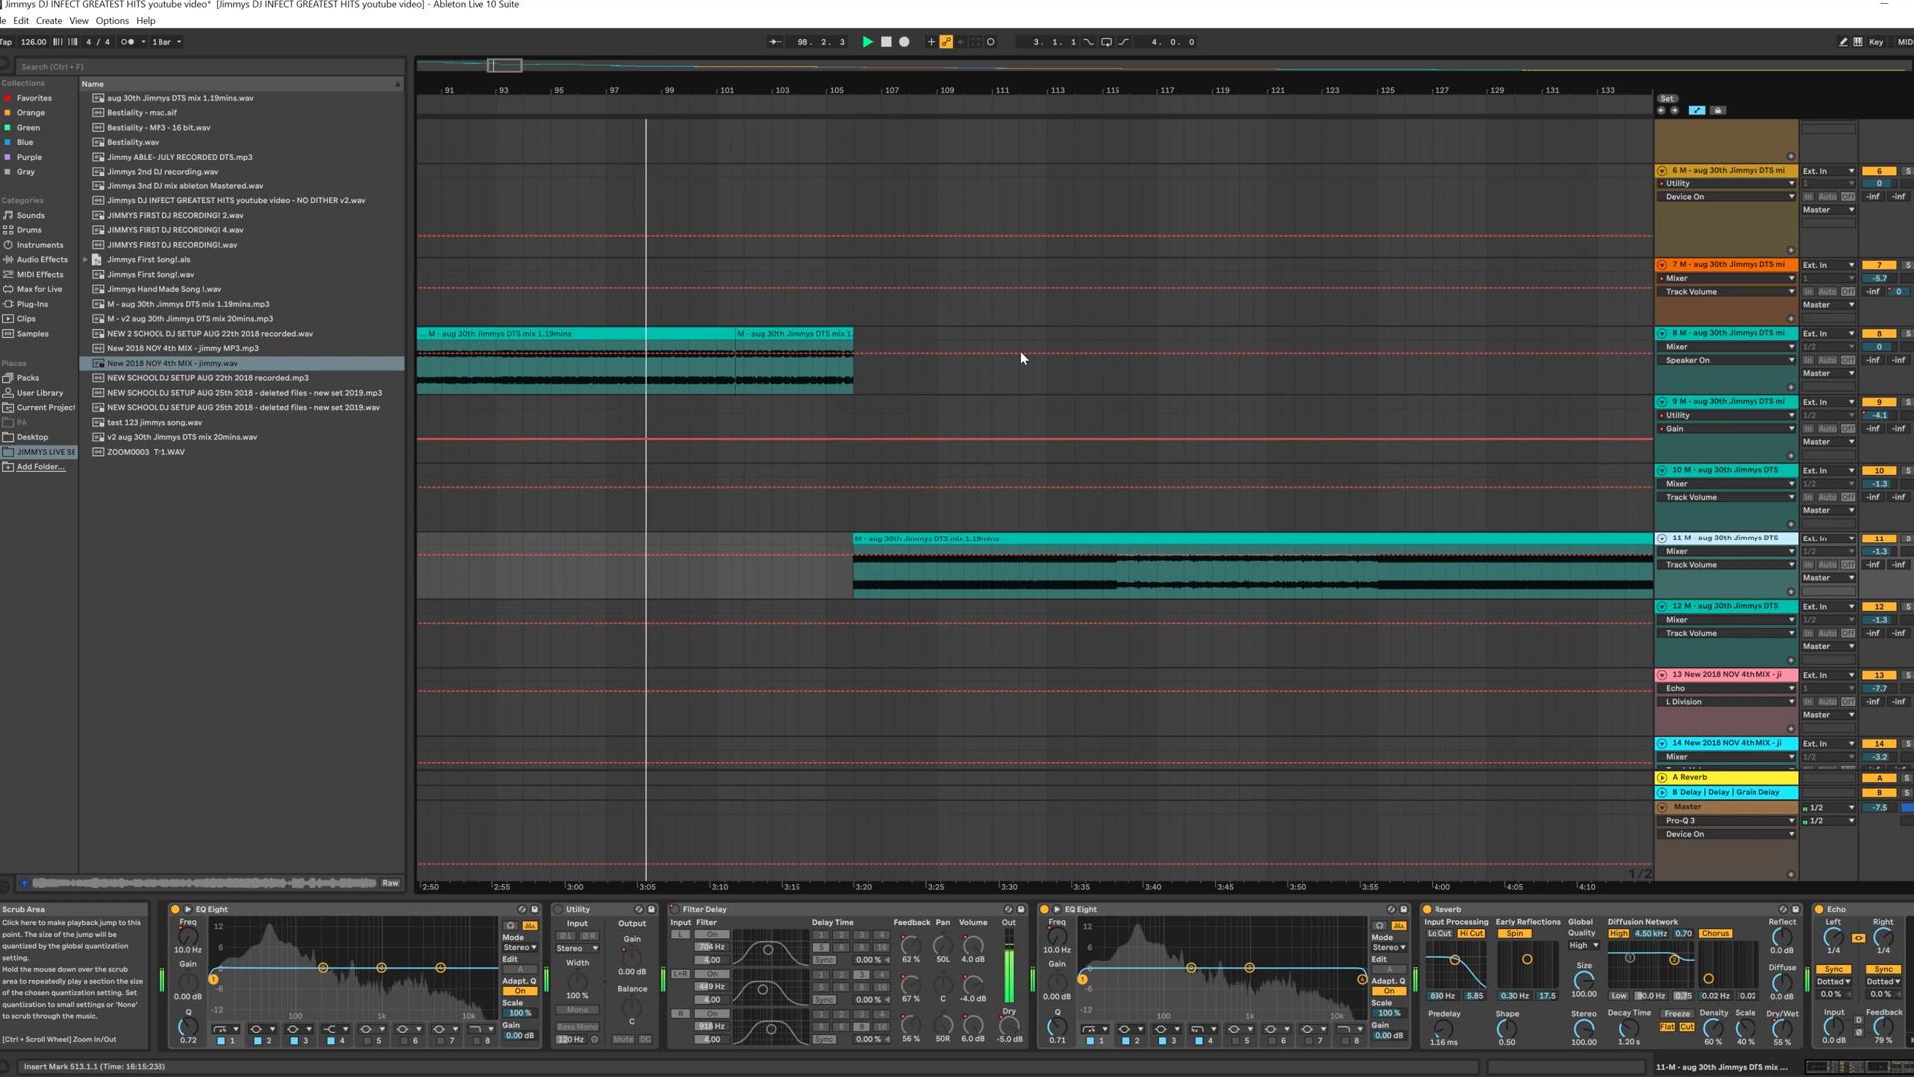
{"action": "left_click", "coordinate": [905, 107]}
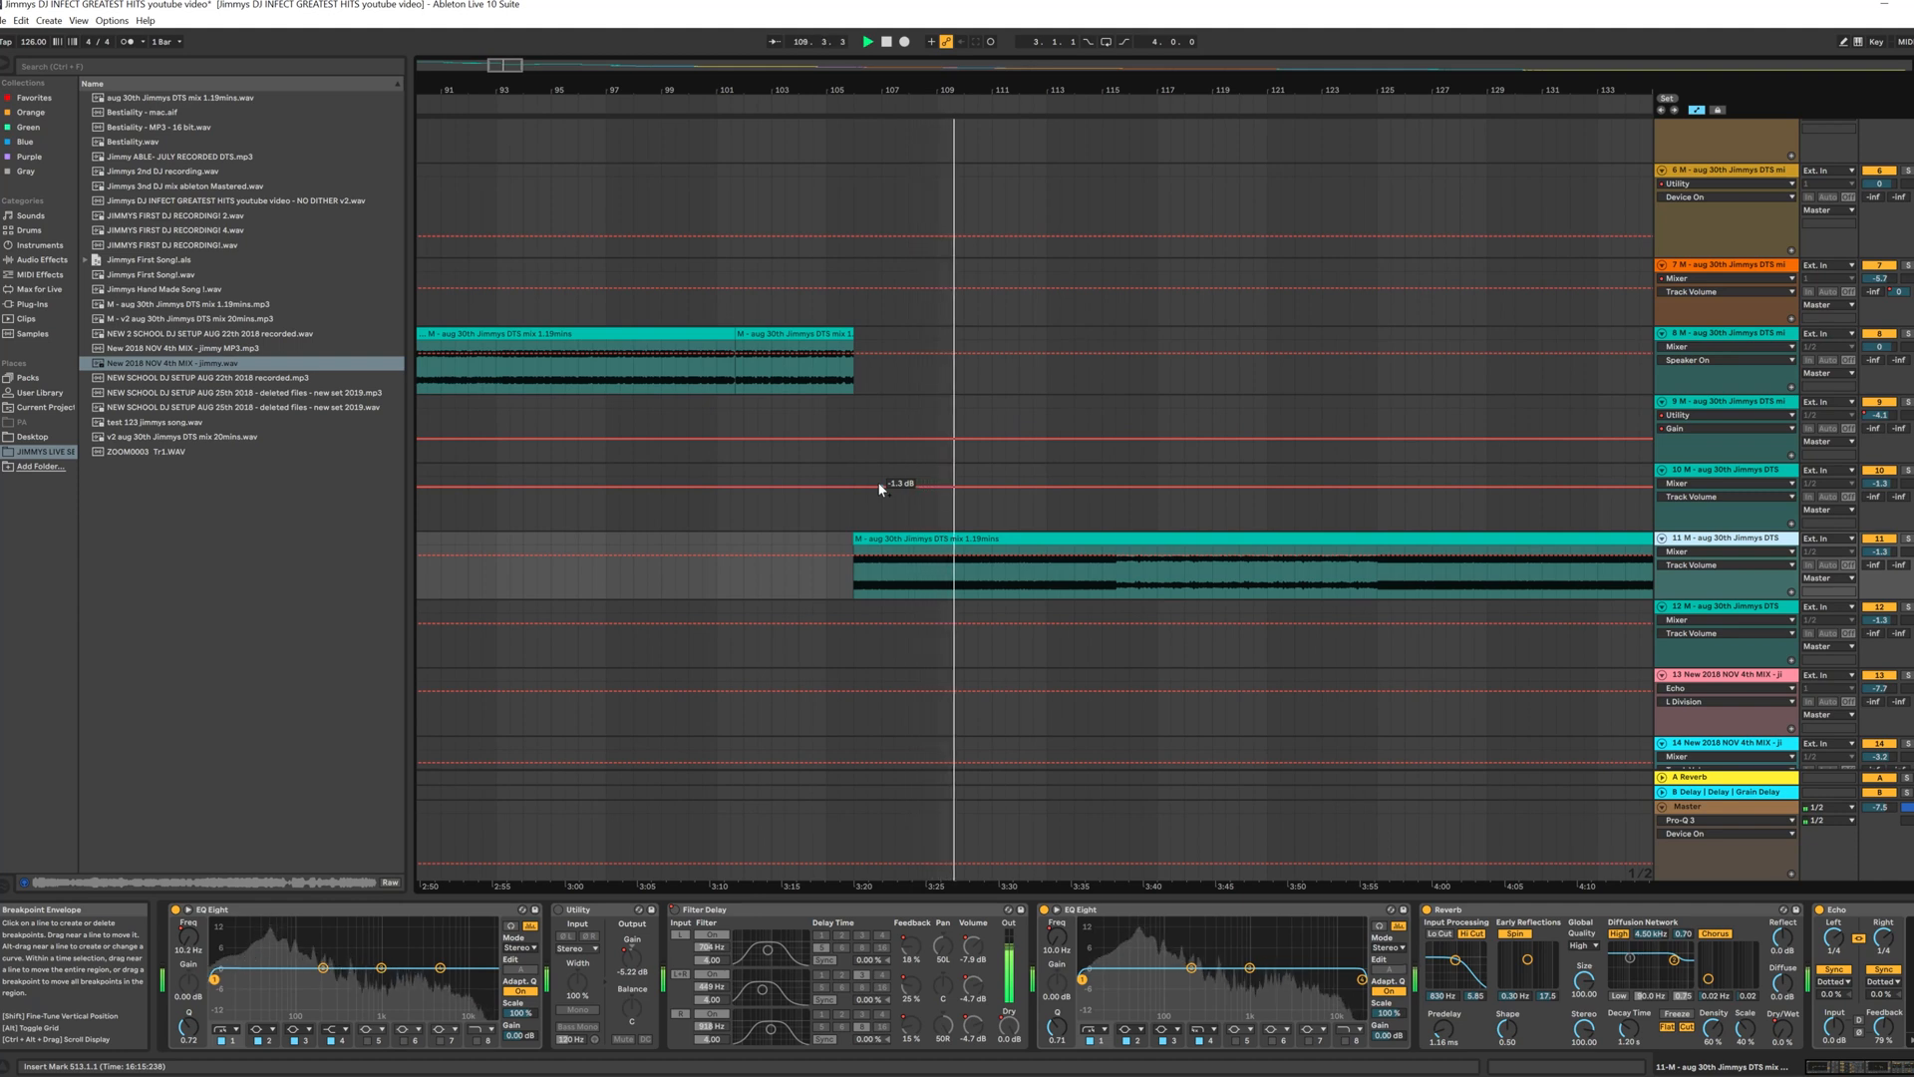
{"action": "left_click_drag", "start_coordinate": [867, 91], "coordinate": [931, 516]}
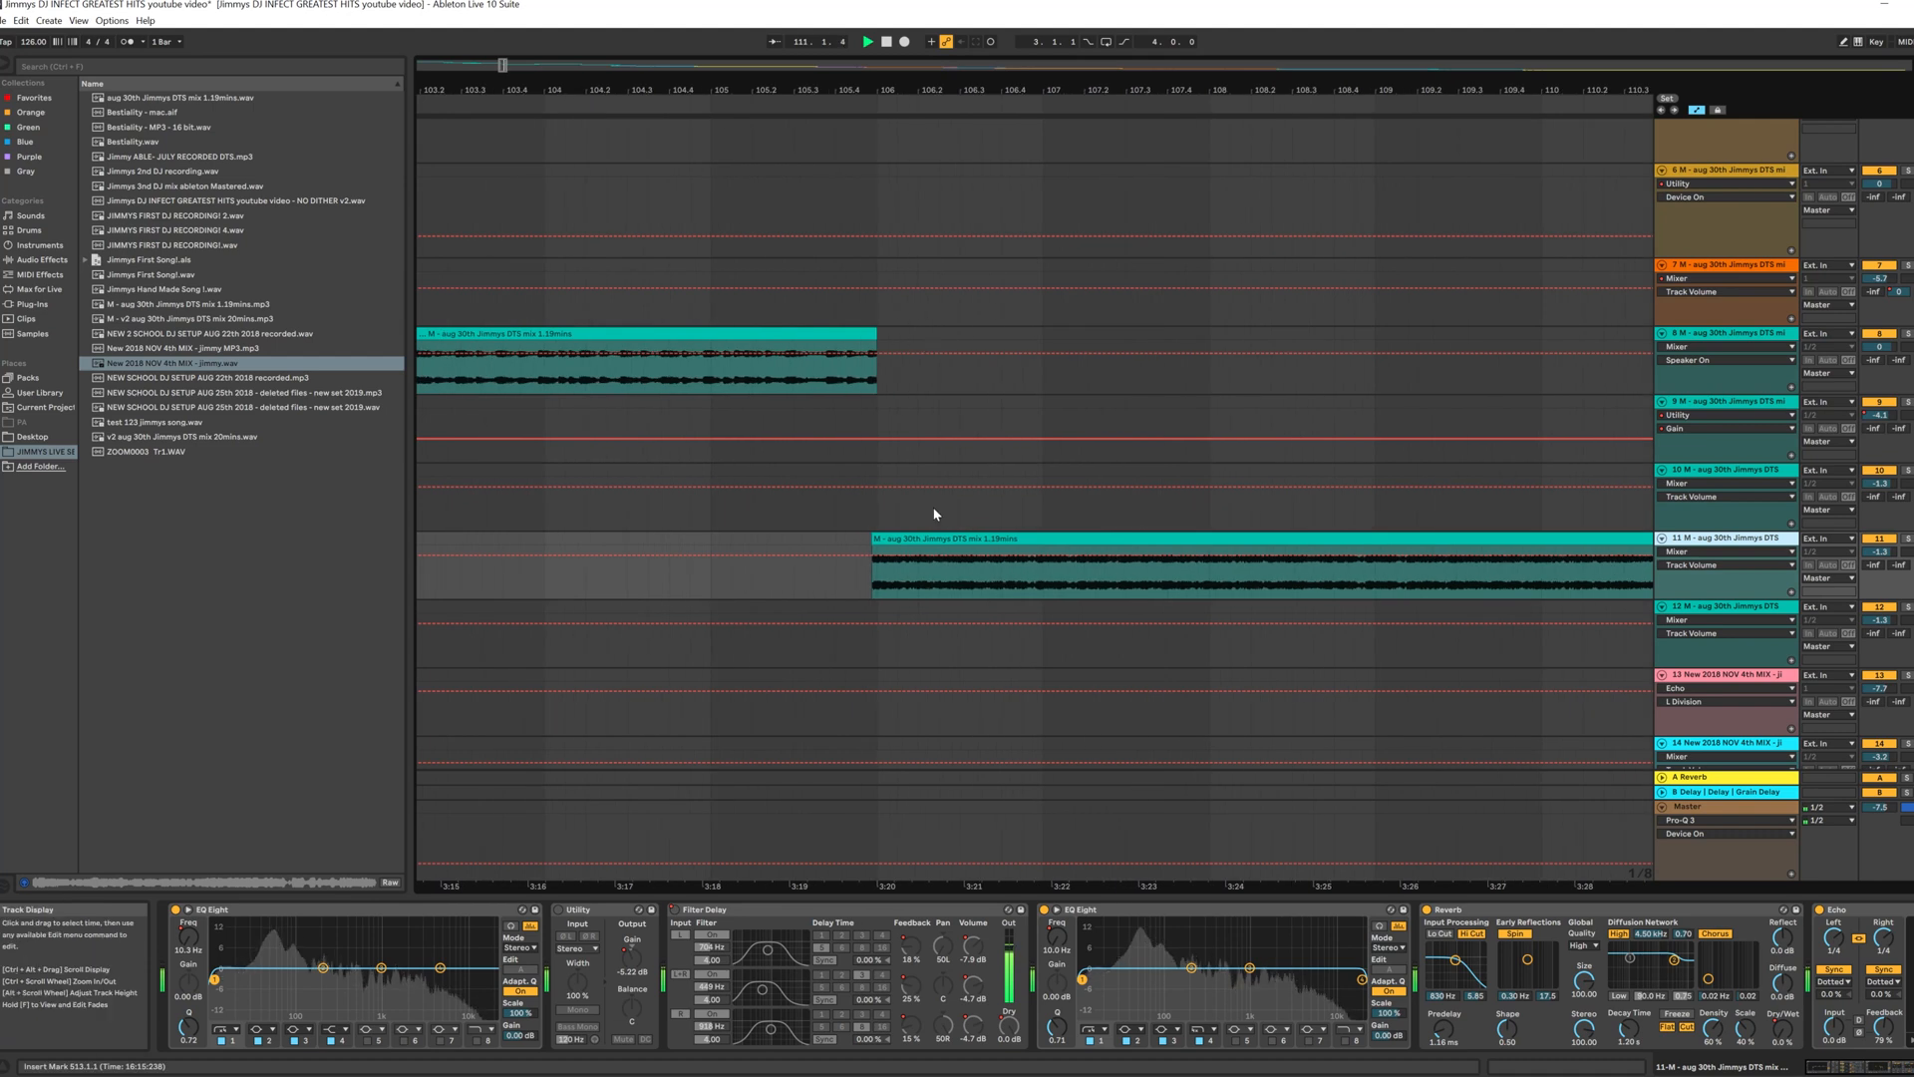
Step: Replay the transition while examining track 8's EQ, Envelope Follower and Erosion devices, and check track 9's device chain
{"action": "left_click", "coordinate": [1717, 339]}
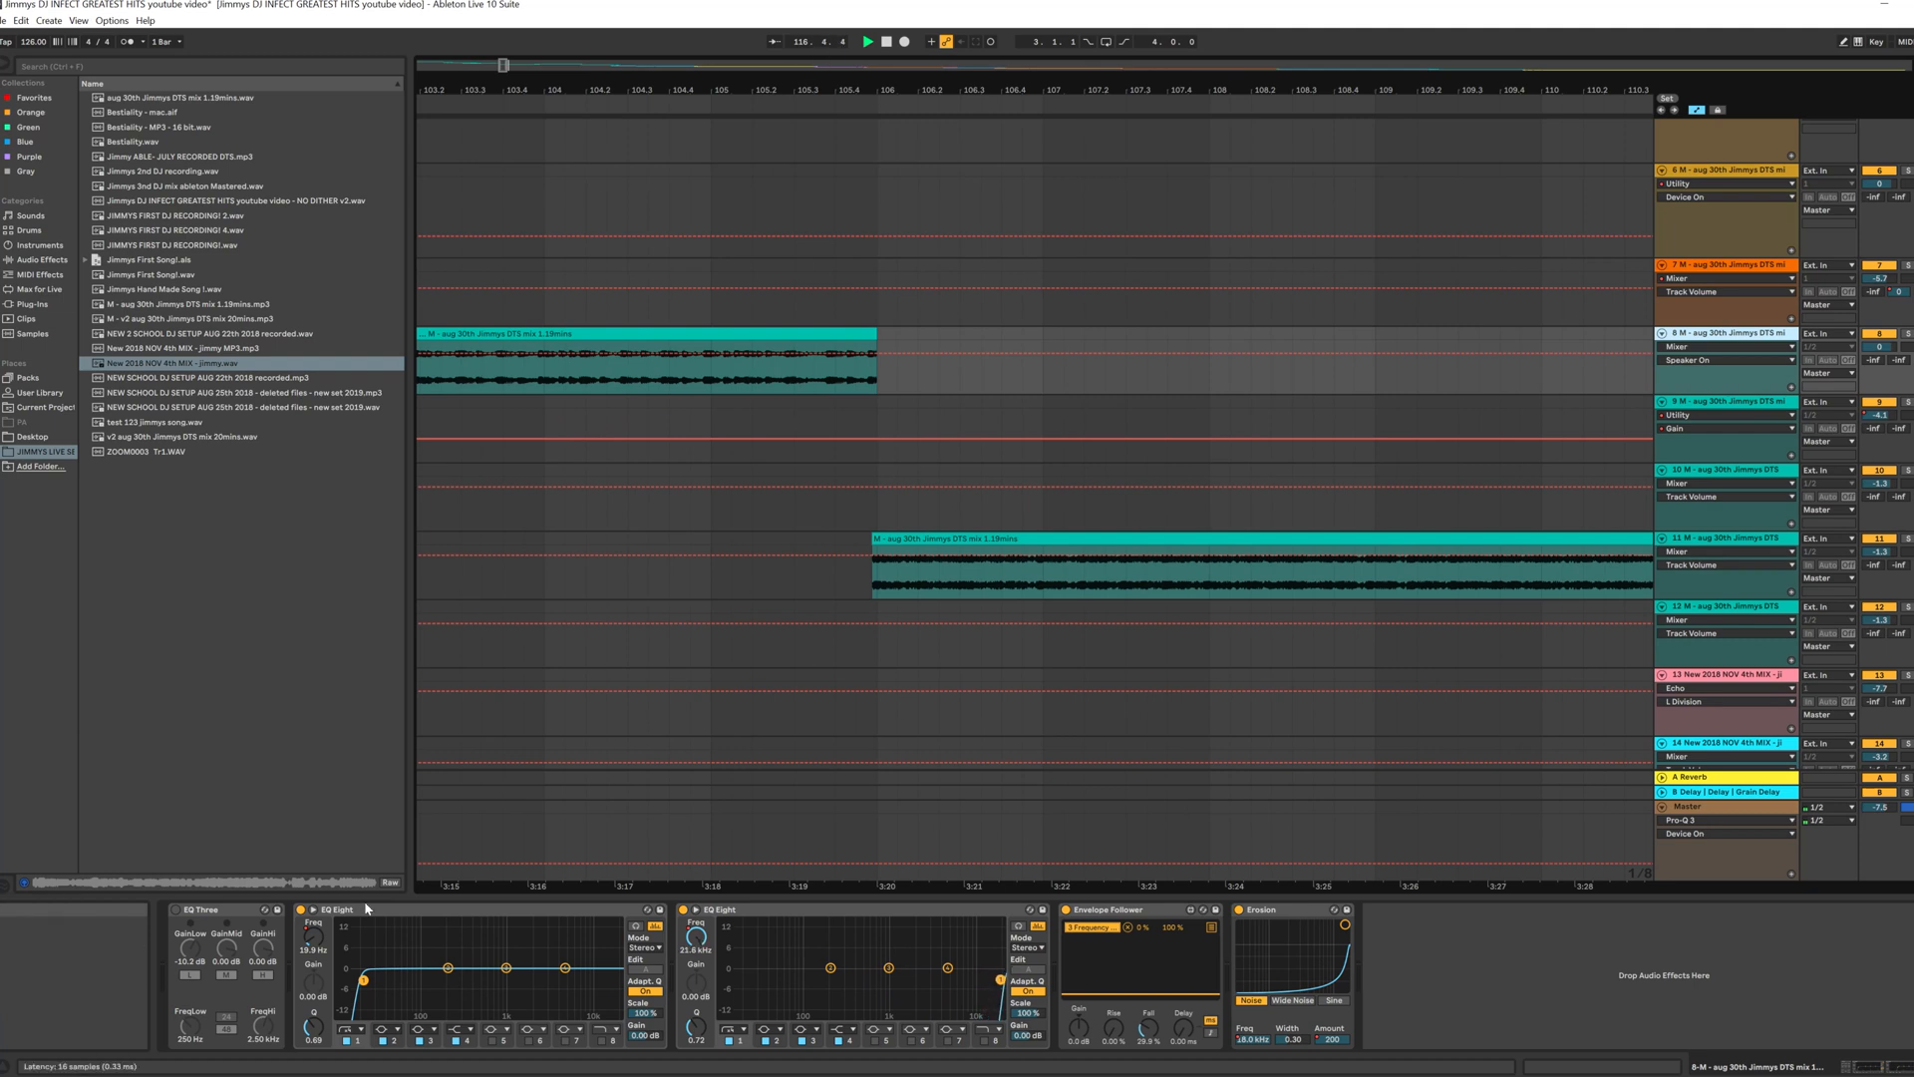
{"action": "left_click", "coordinate": [841, 112]}
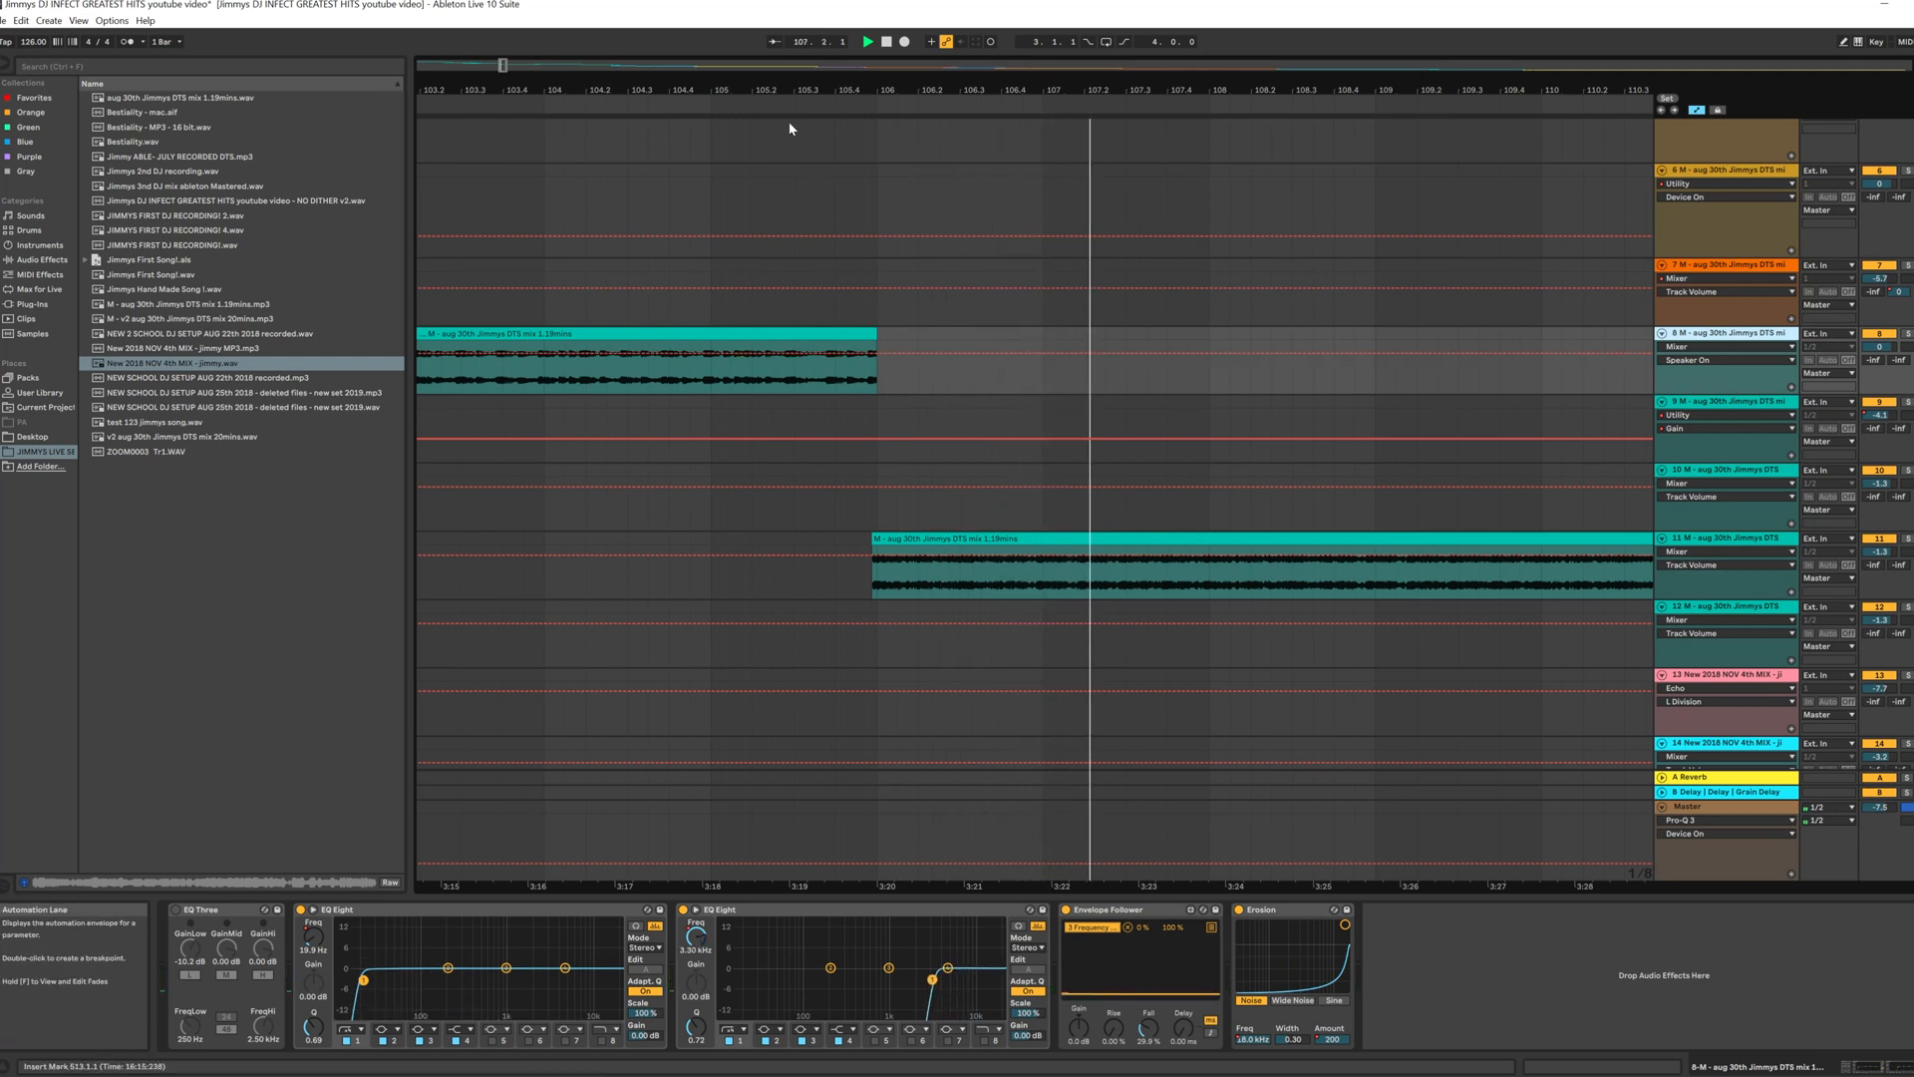
{"action": "left_click", "coordinate": [797, 95]}
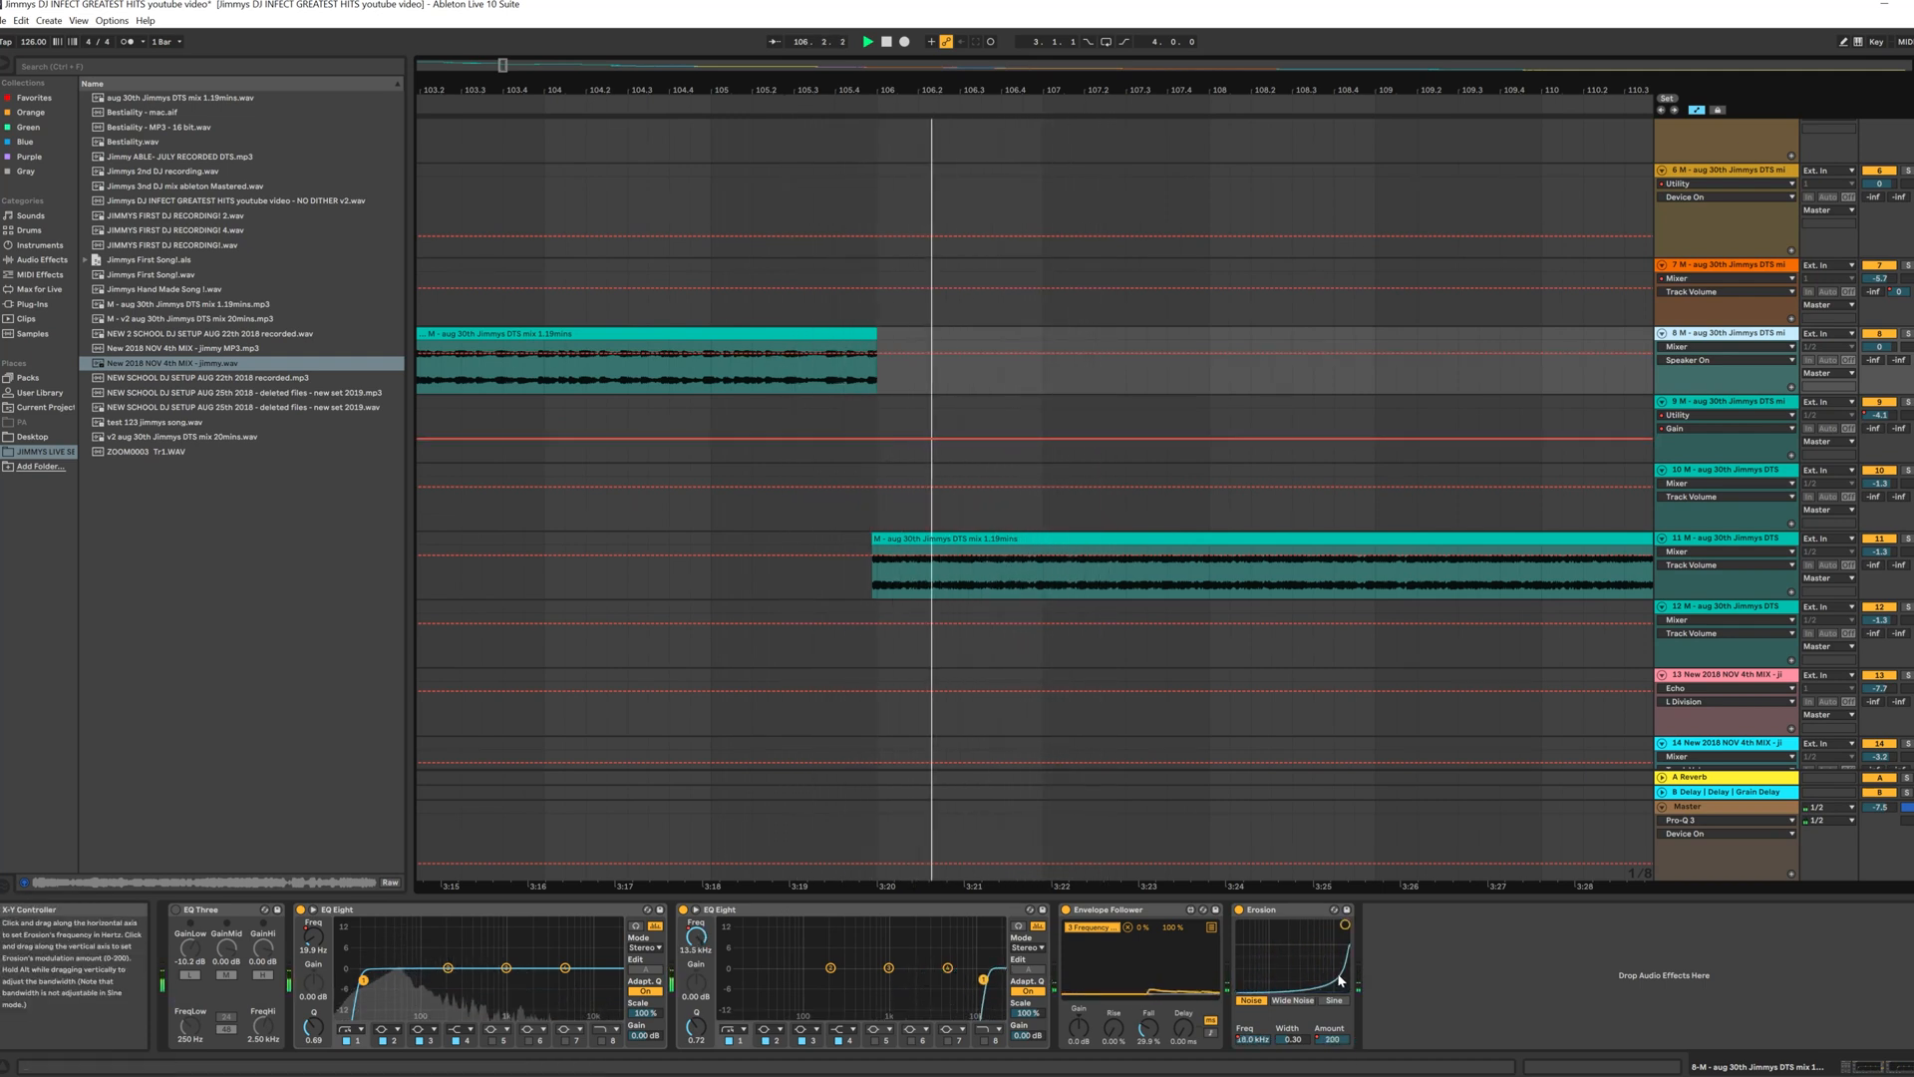
{"action": "left_click", "coordinate": [1700, 402]}
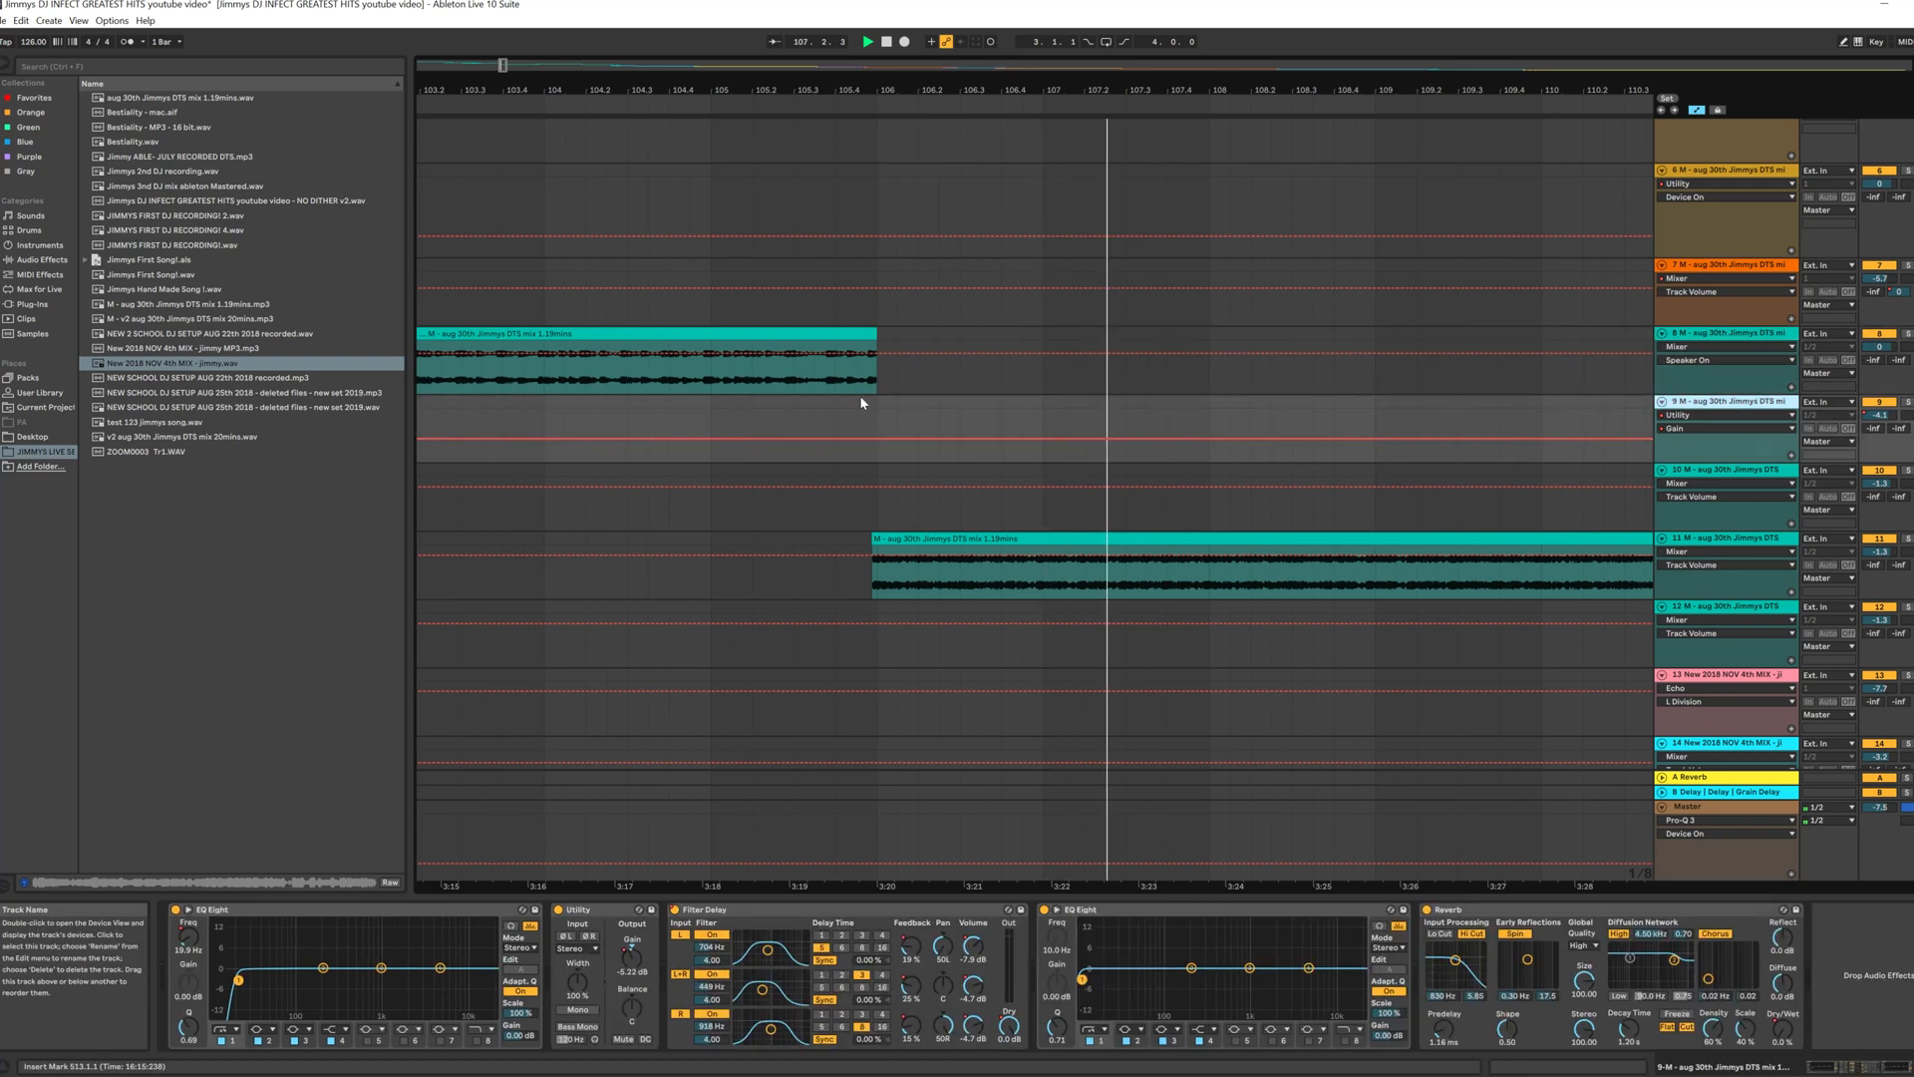
Step: Examine track 11's device chain from EQ Eight through Filter Delay and Reverb to Echo while the transition plays
{"action": "left_click", "coordinate": [1710, 539]}
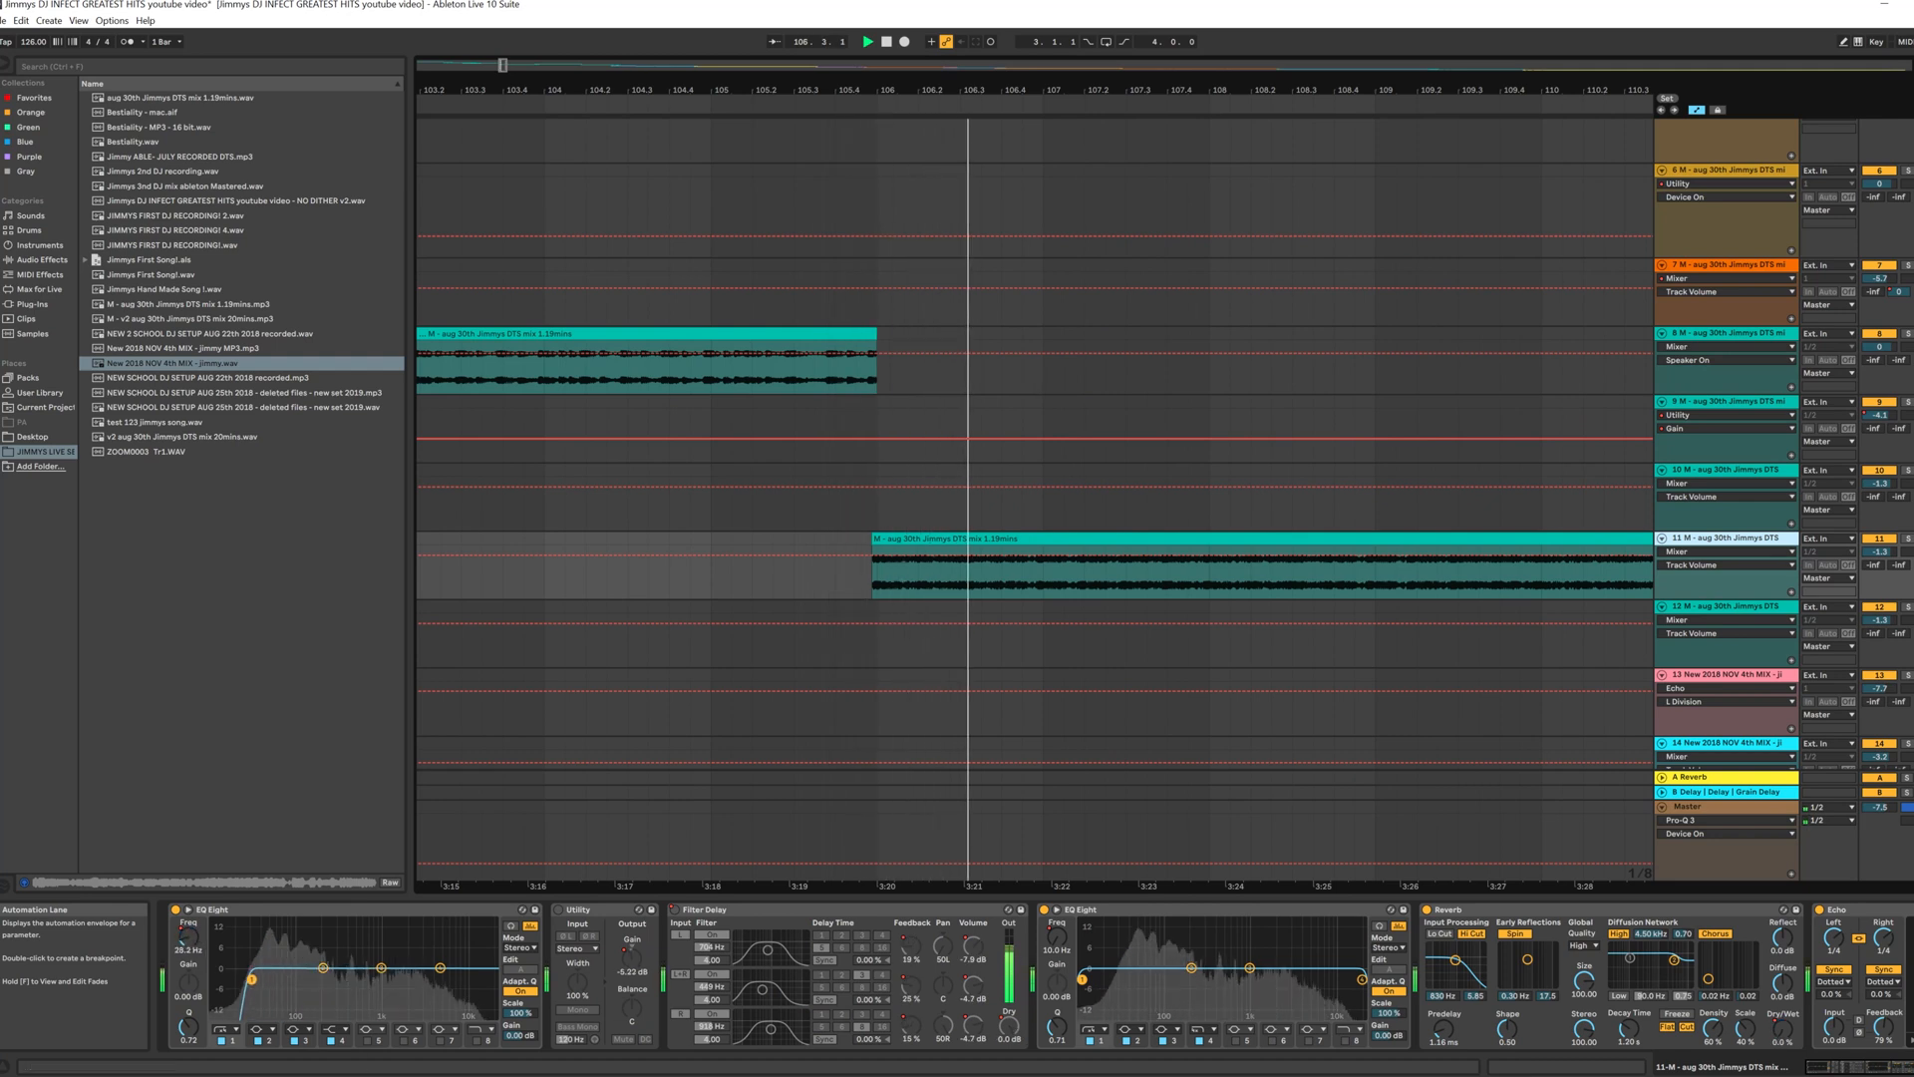
{"action": "left_click_drag", "start_coordinate": [214, 980], "coordinate": [234, 979]}
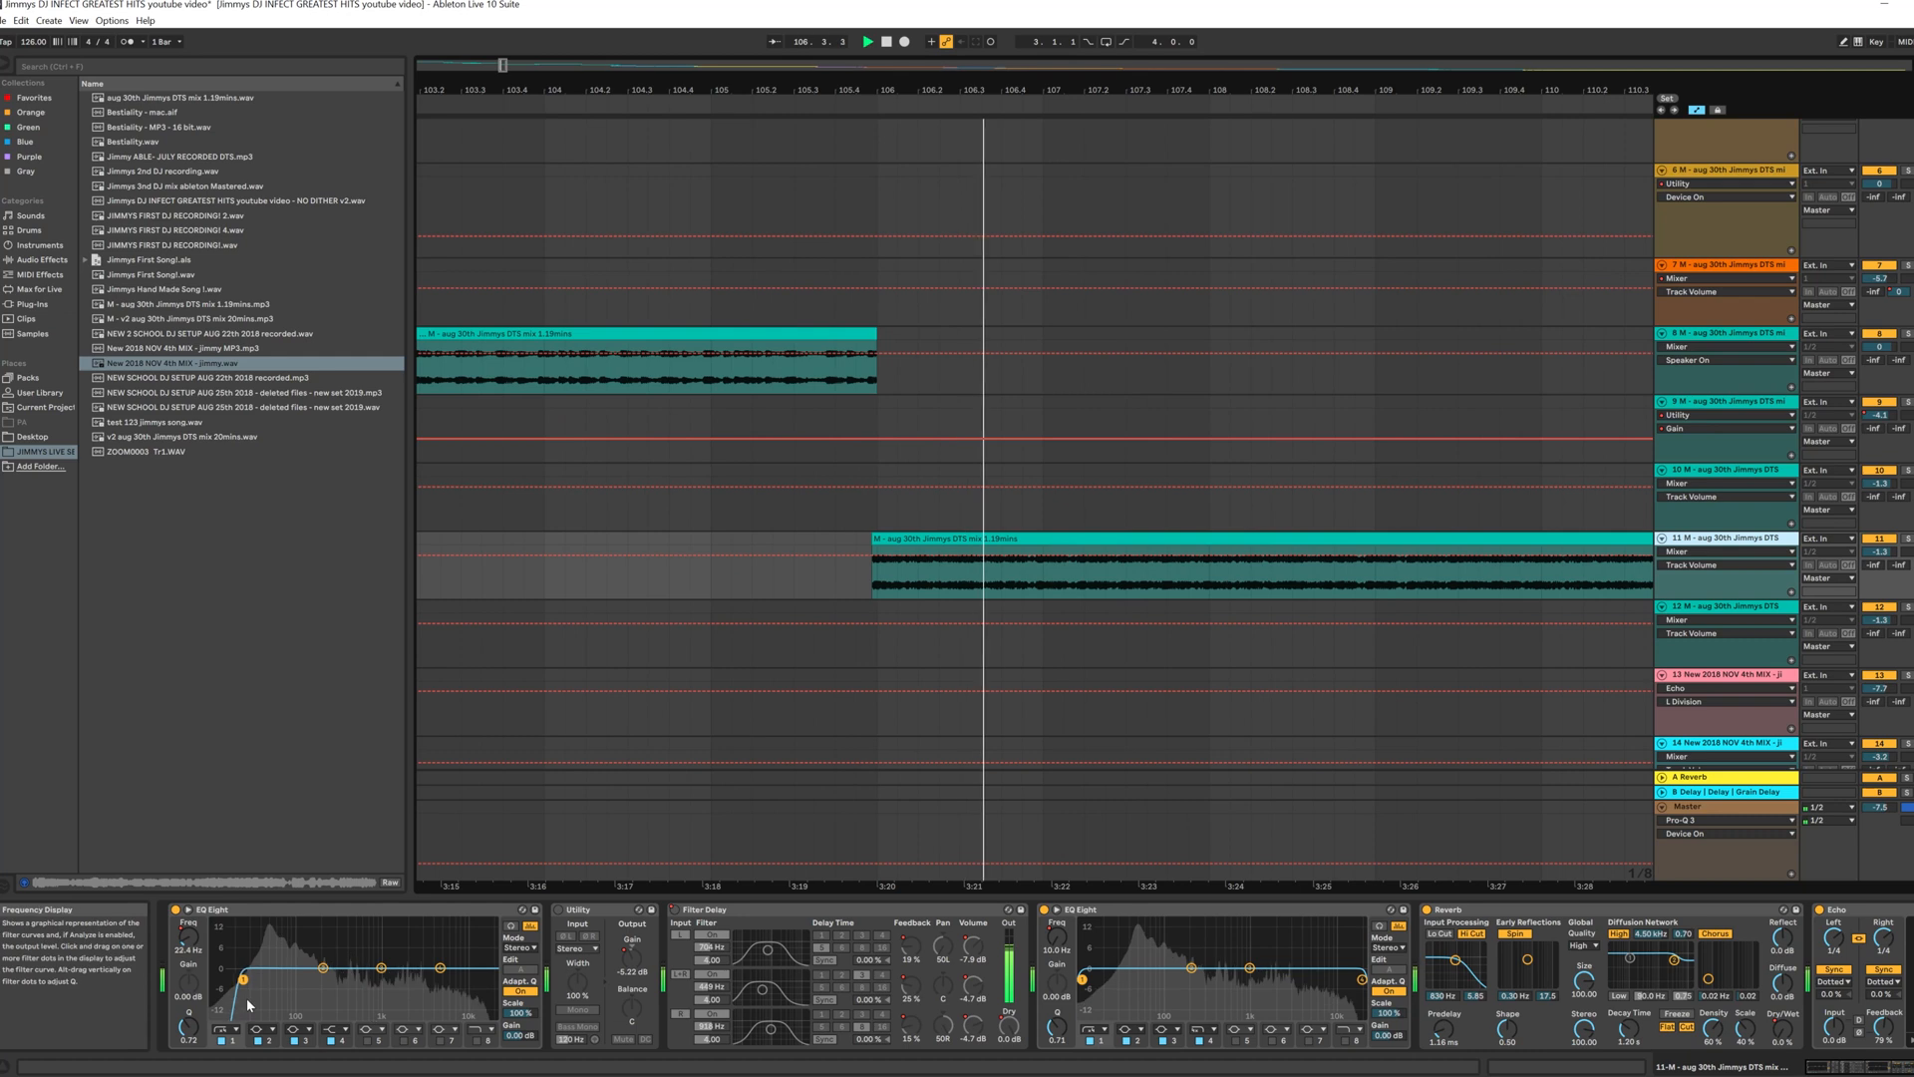
{"action": "left_click", "coordinate": [1898, 1071]}
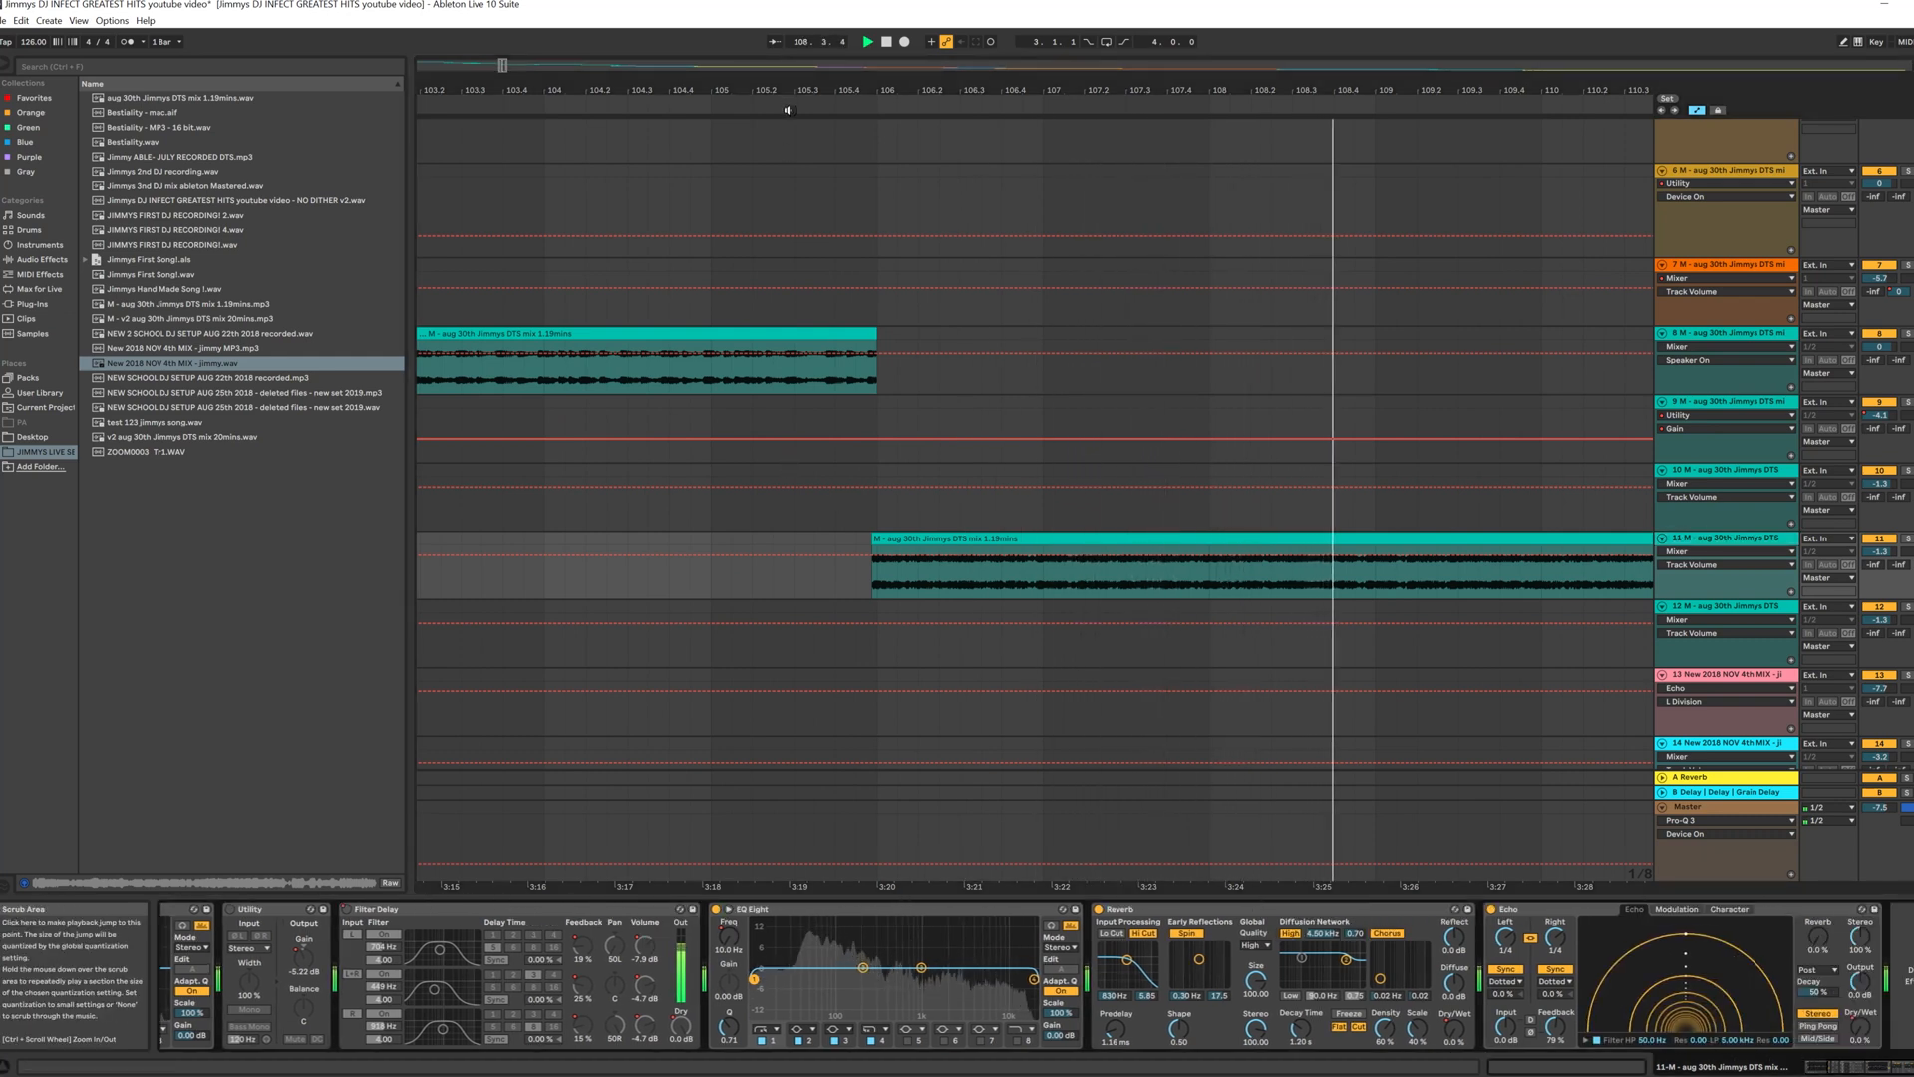
{"action": "left_click", "coordinate": [875, 256]}
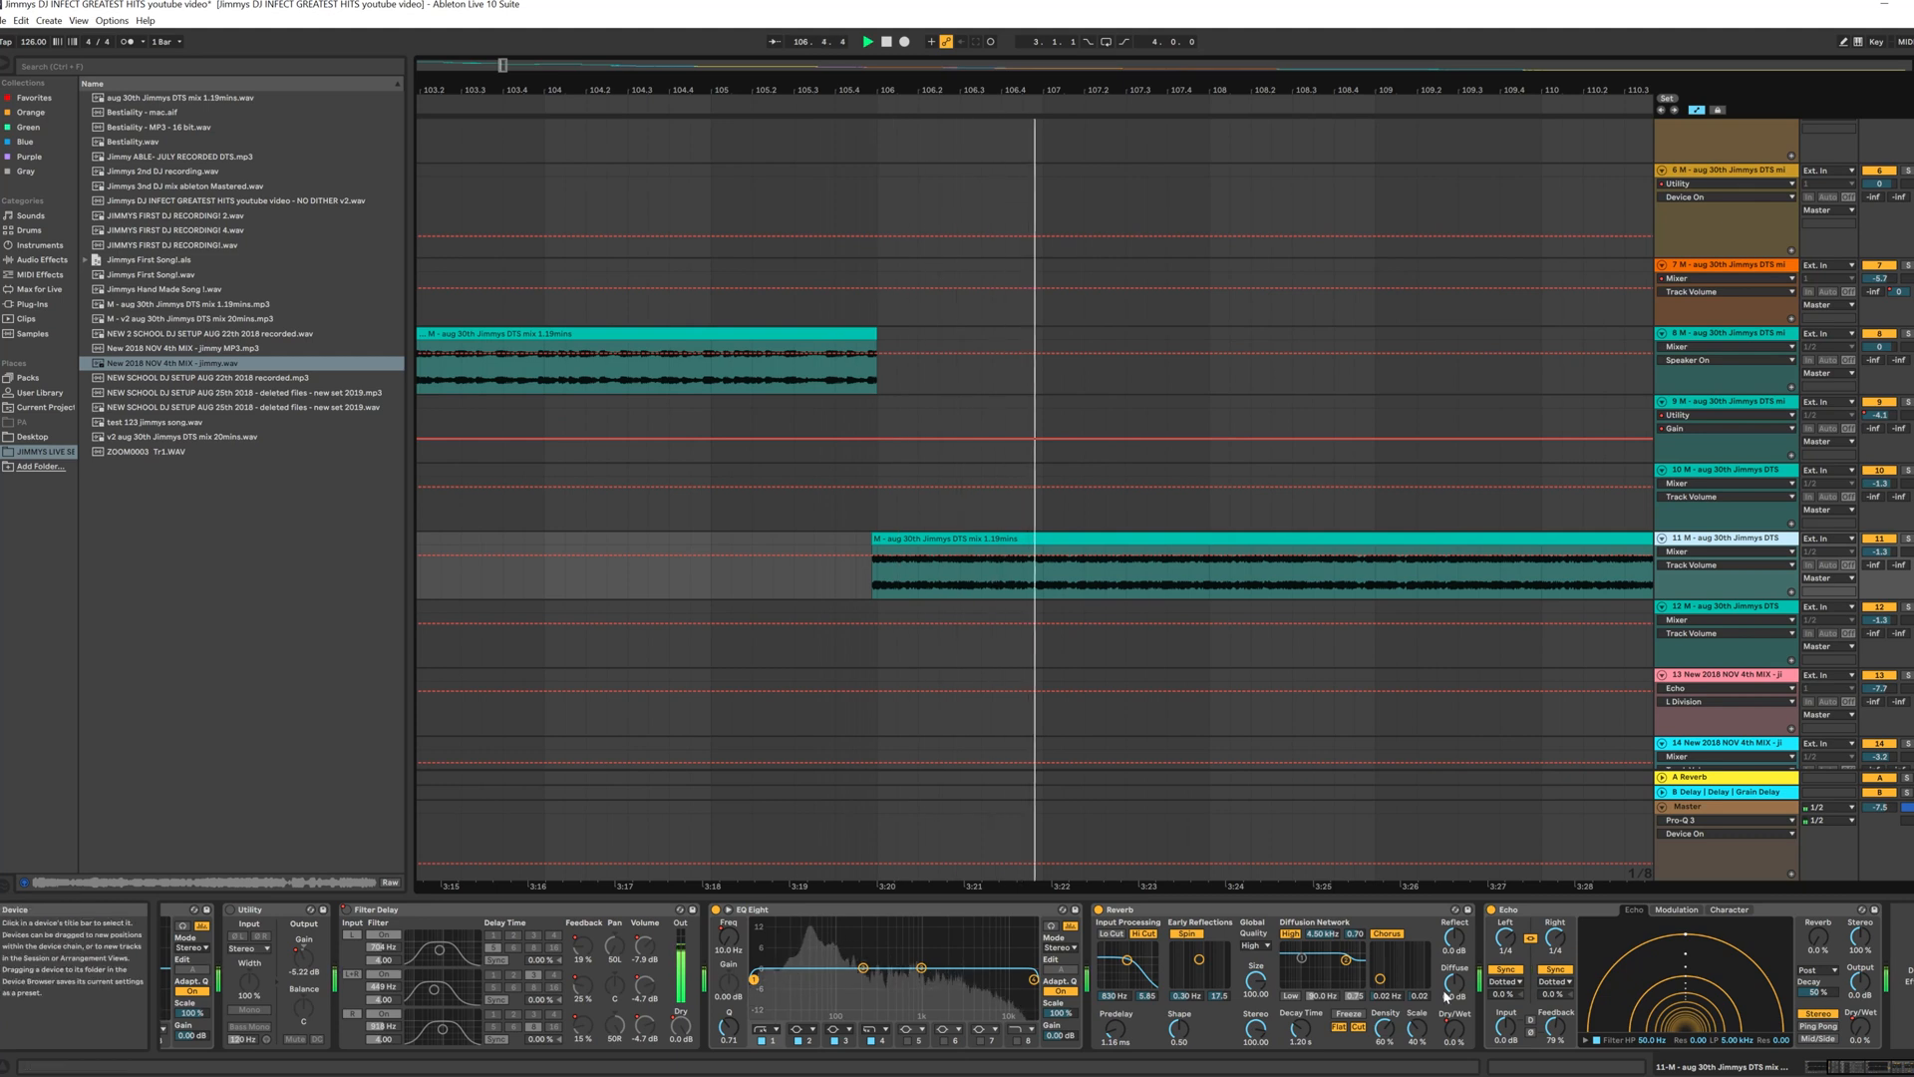
Step: Go back to the overlap of tracks 7, 8 and 9 and play it from around bar 56 with track 9's devices shown
{"action": "left_click_drag", "start_coordinate": [827, 92], "coordinate": [827, 30]}
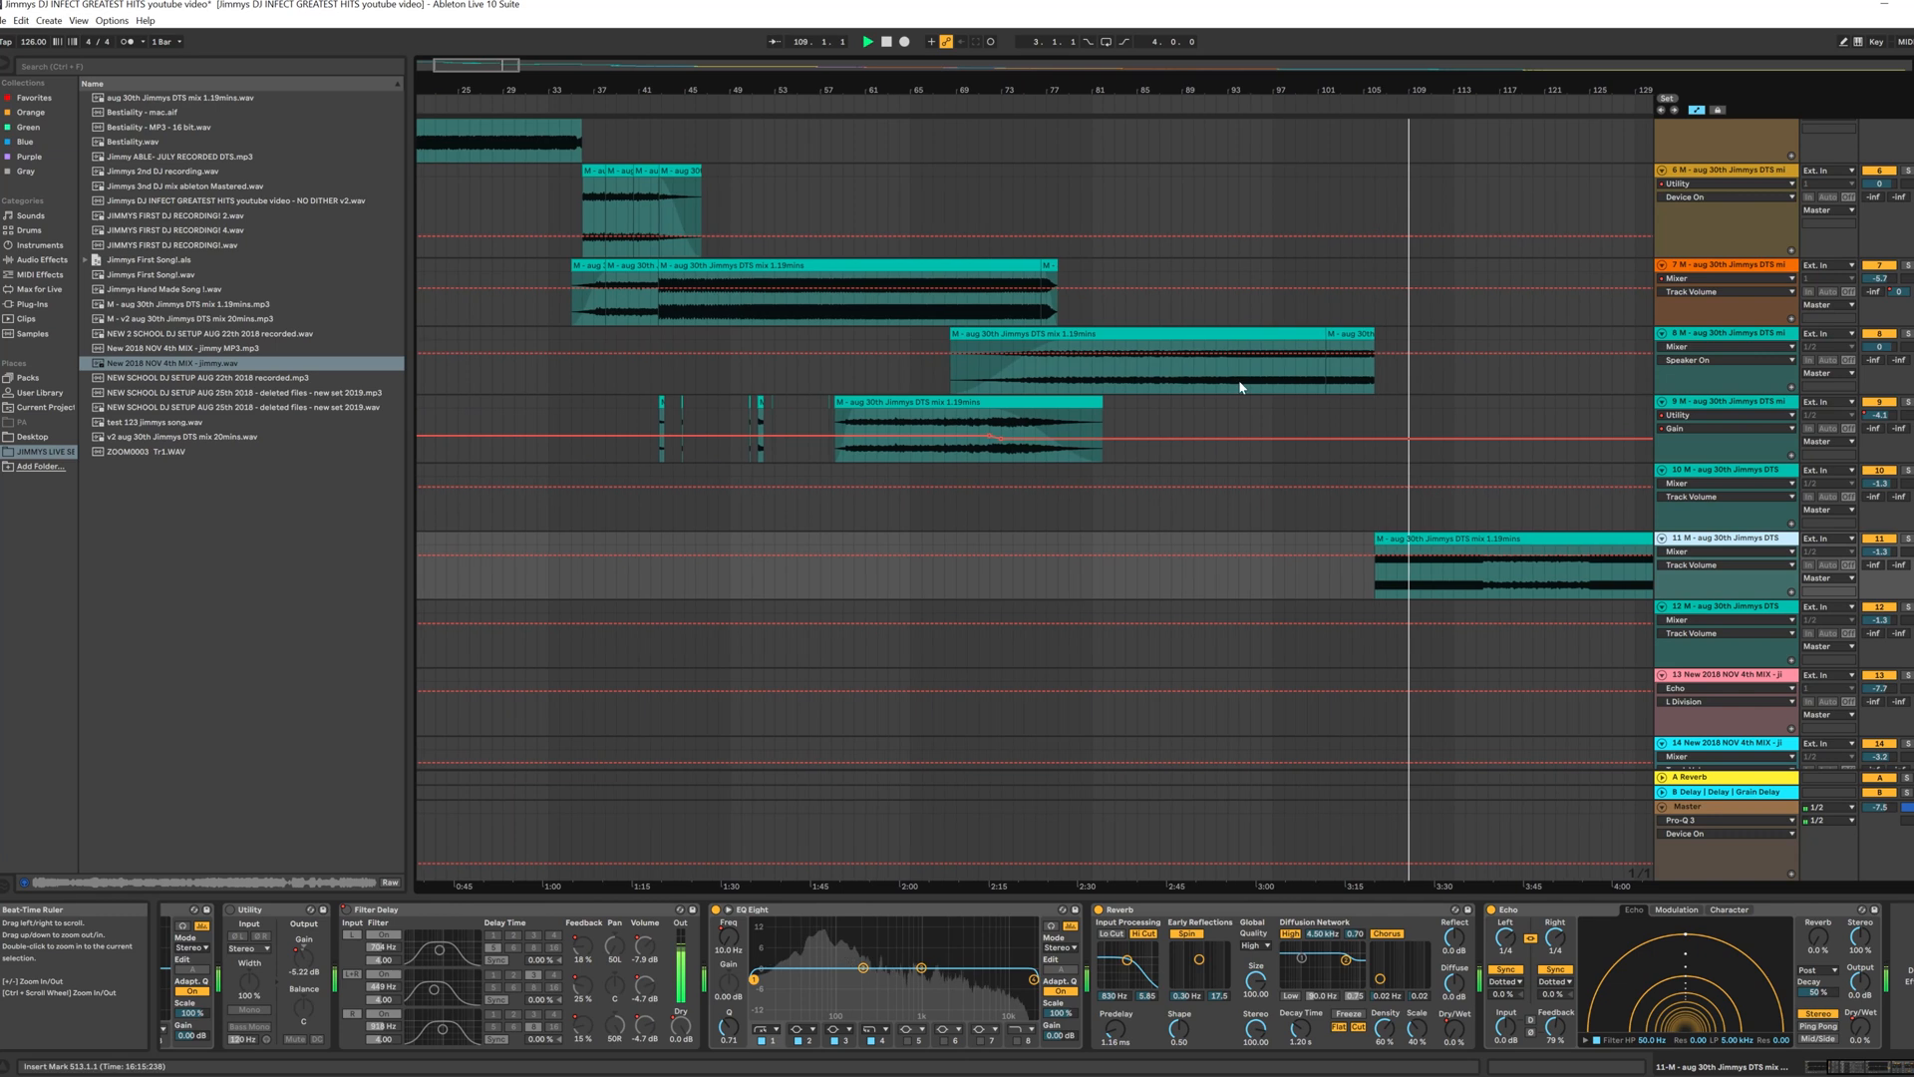
{"action": "left_click_drag", "start_coordinate": [975, 68], "coordinate": [976, 80]}
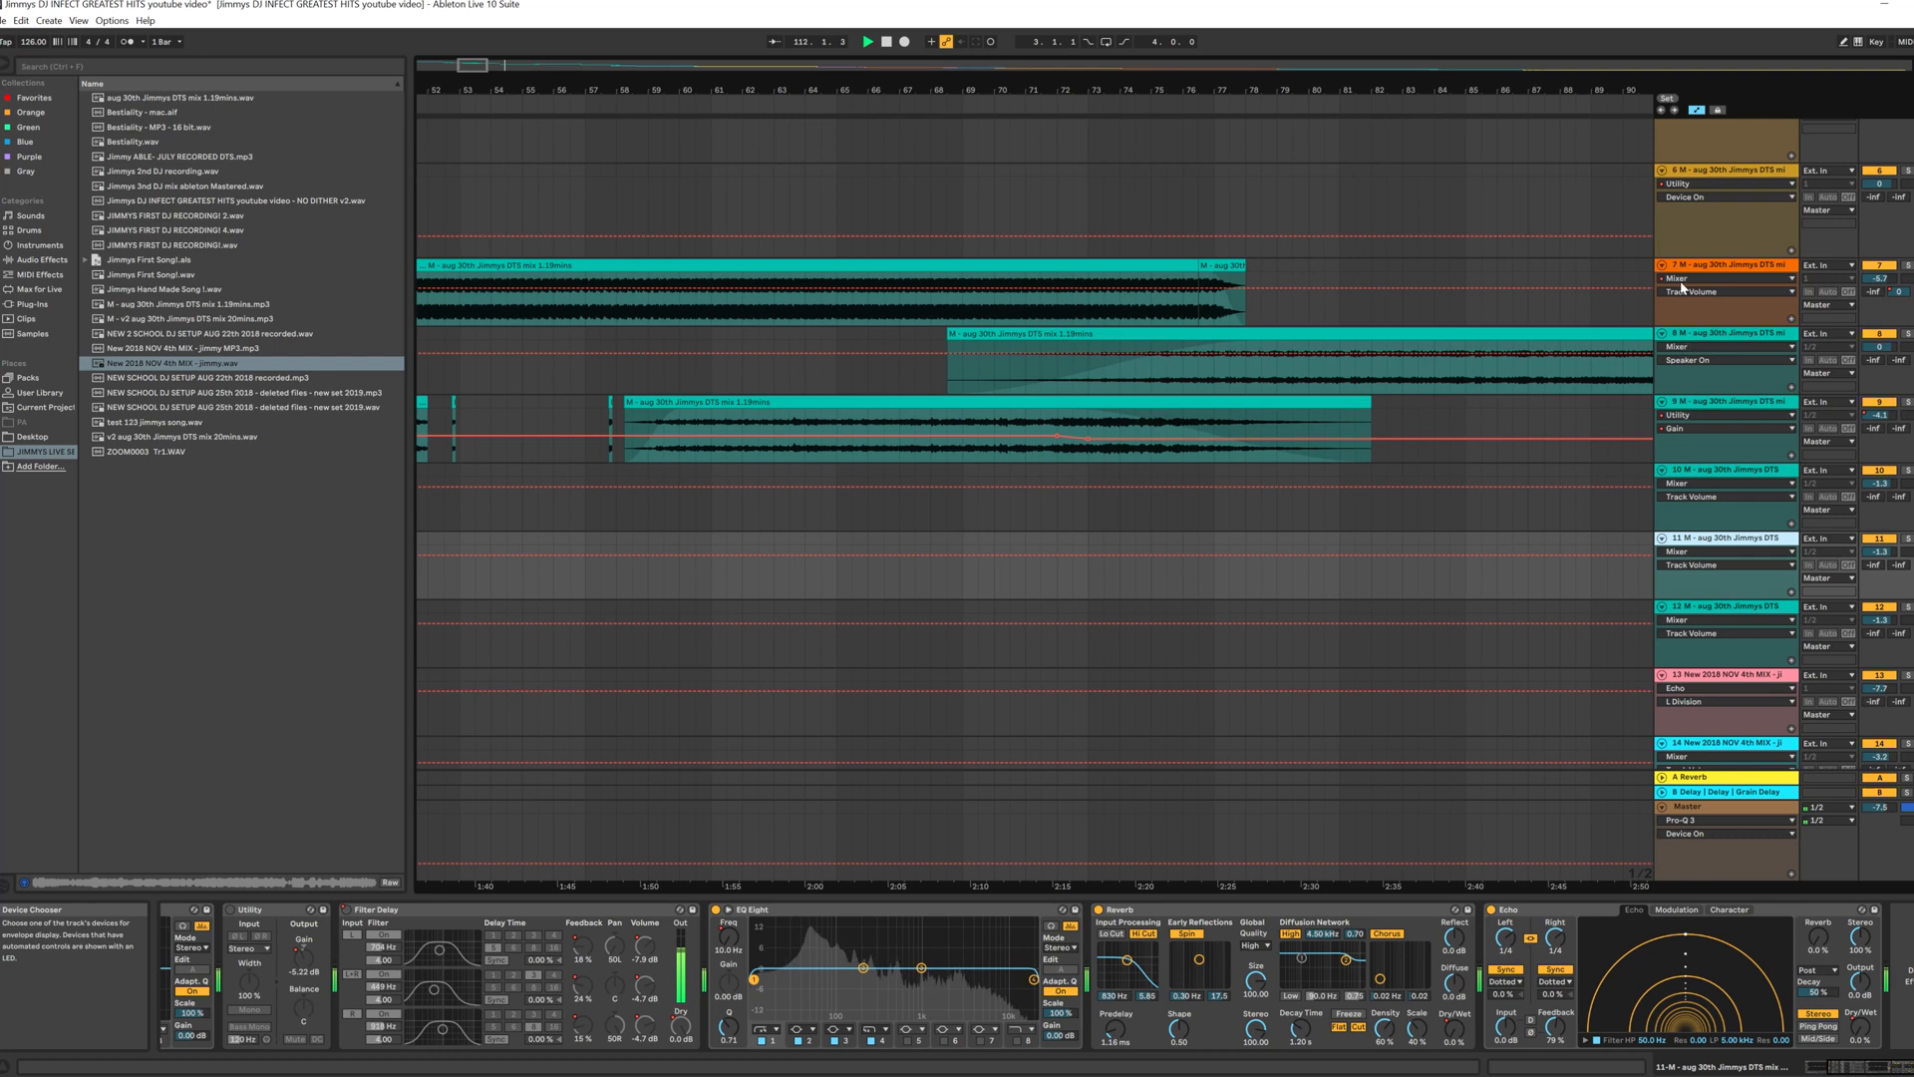
{"action": "left_click", "coordinate": [1716, 401]}
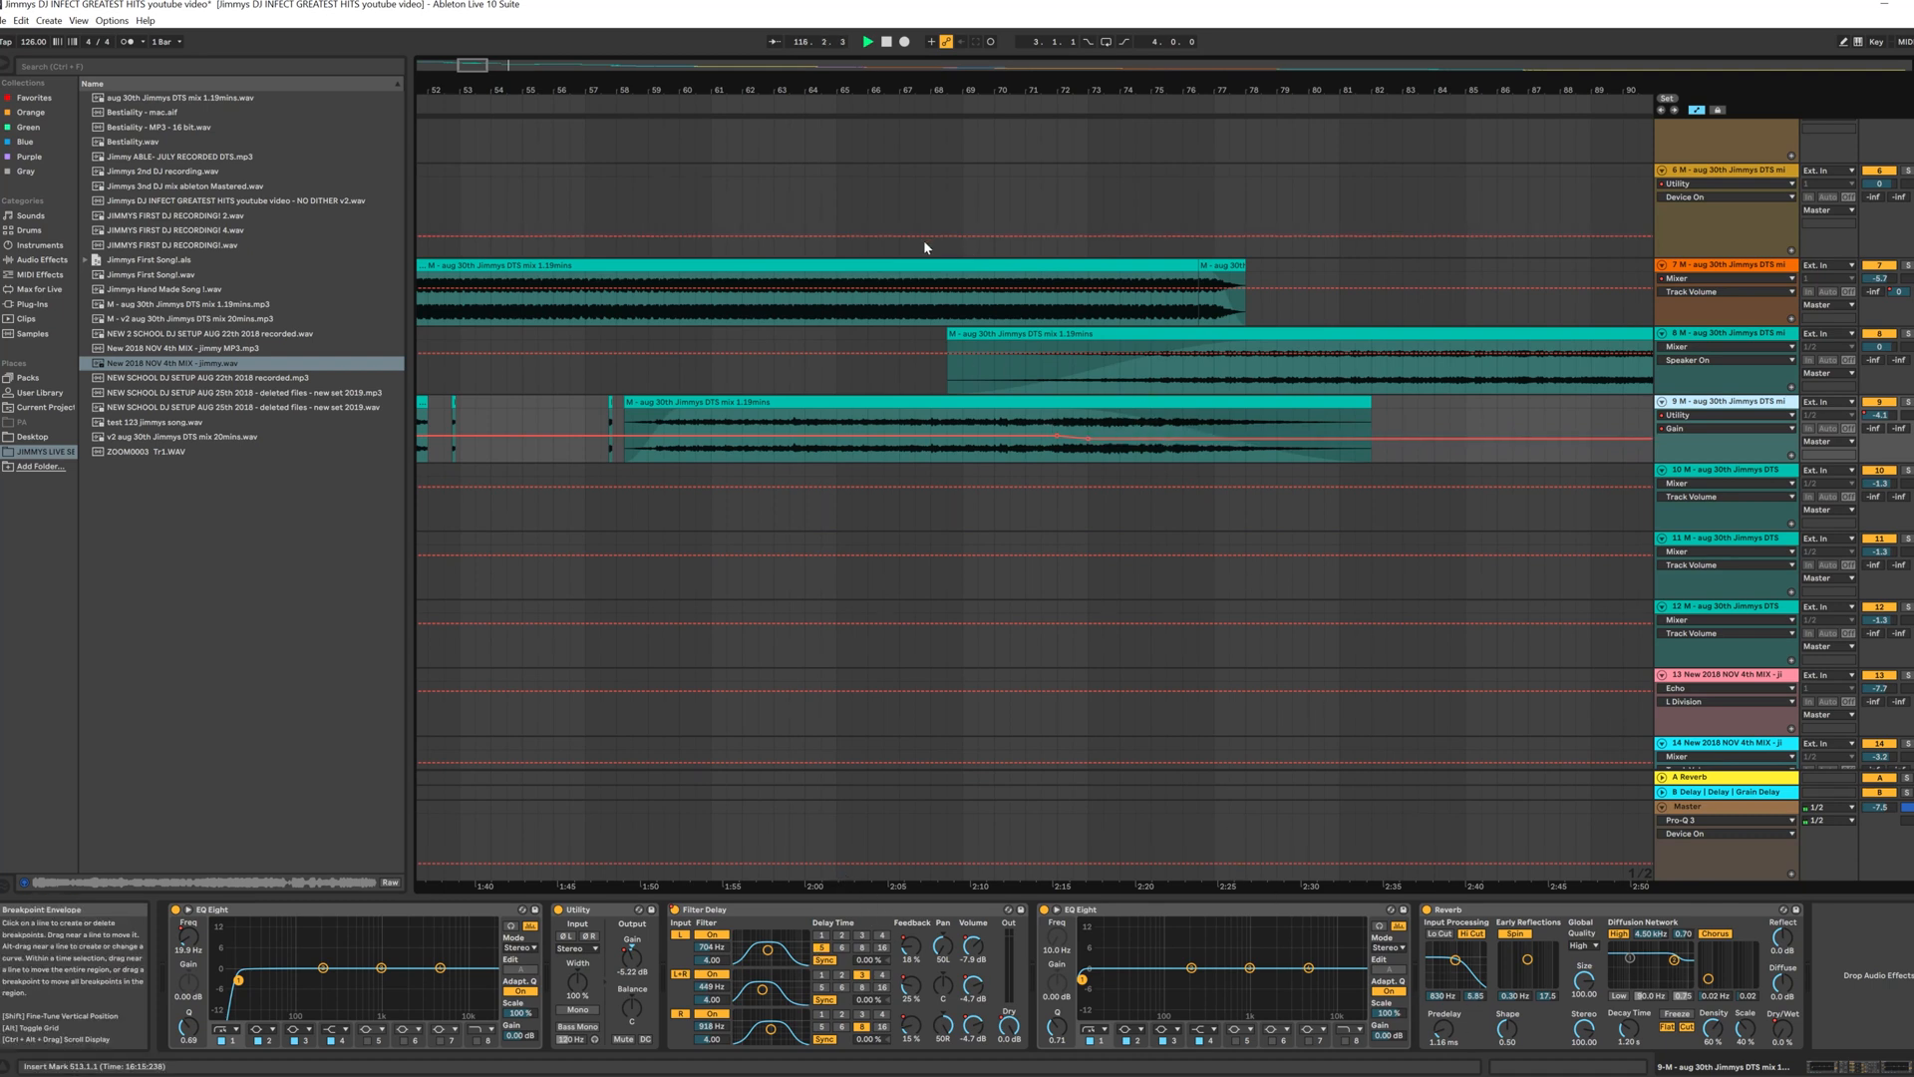
{"action": "left_click", "coordinate": [562, 103]}
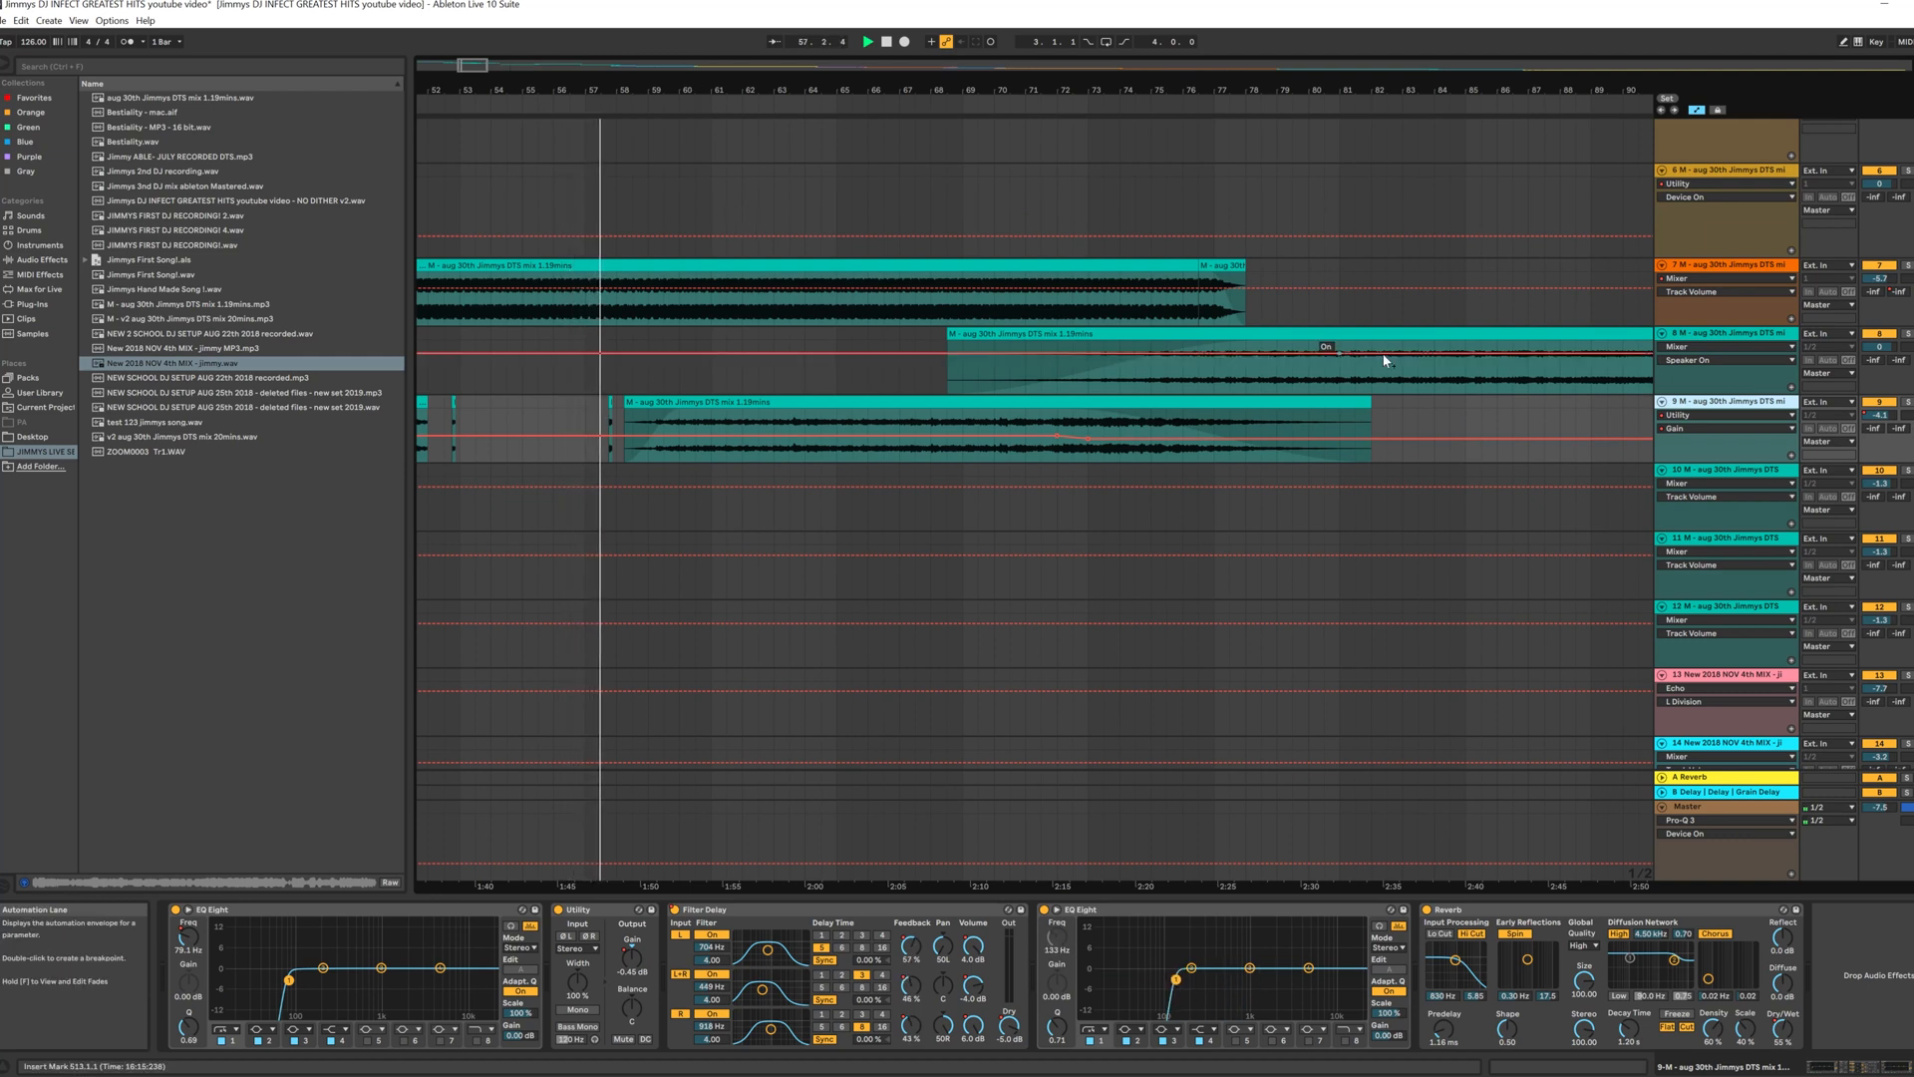
Step: Compare the device chains of tracks 7, 8 and 9 while their overlapping section plays
{"action": "left_click", "coordinate": [1722, 266]}
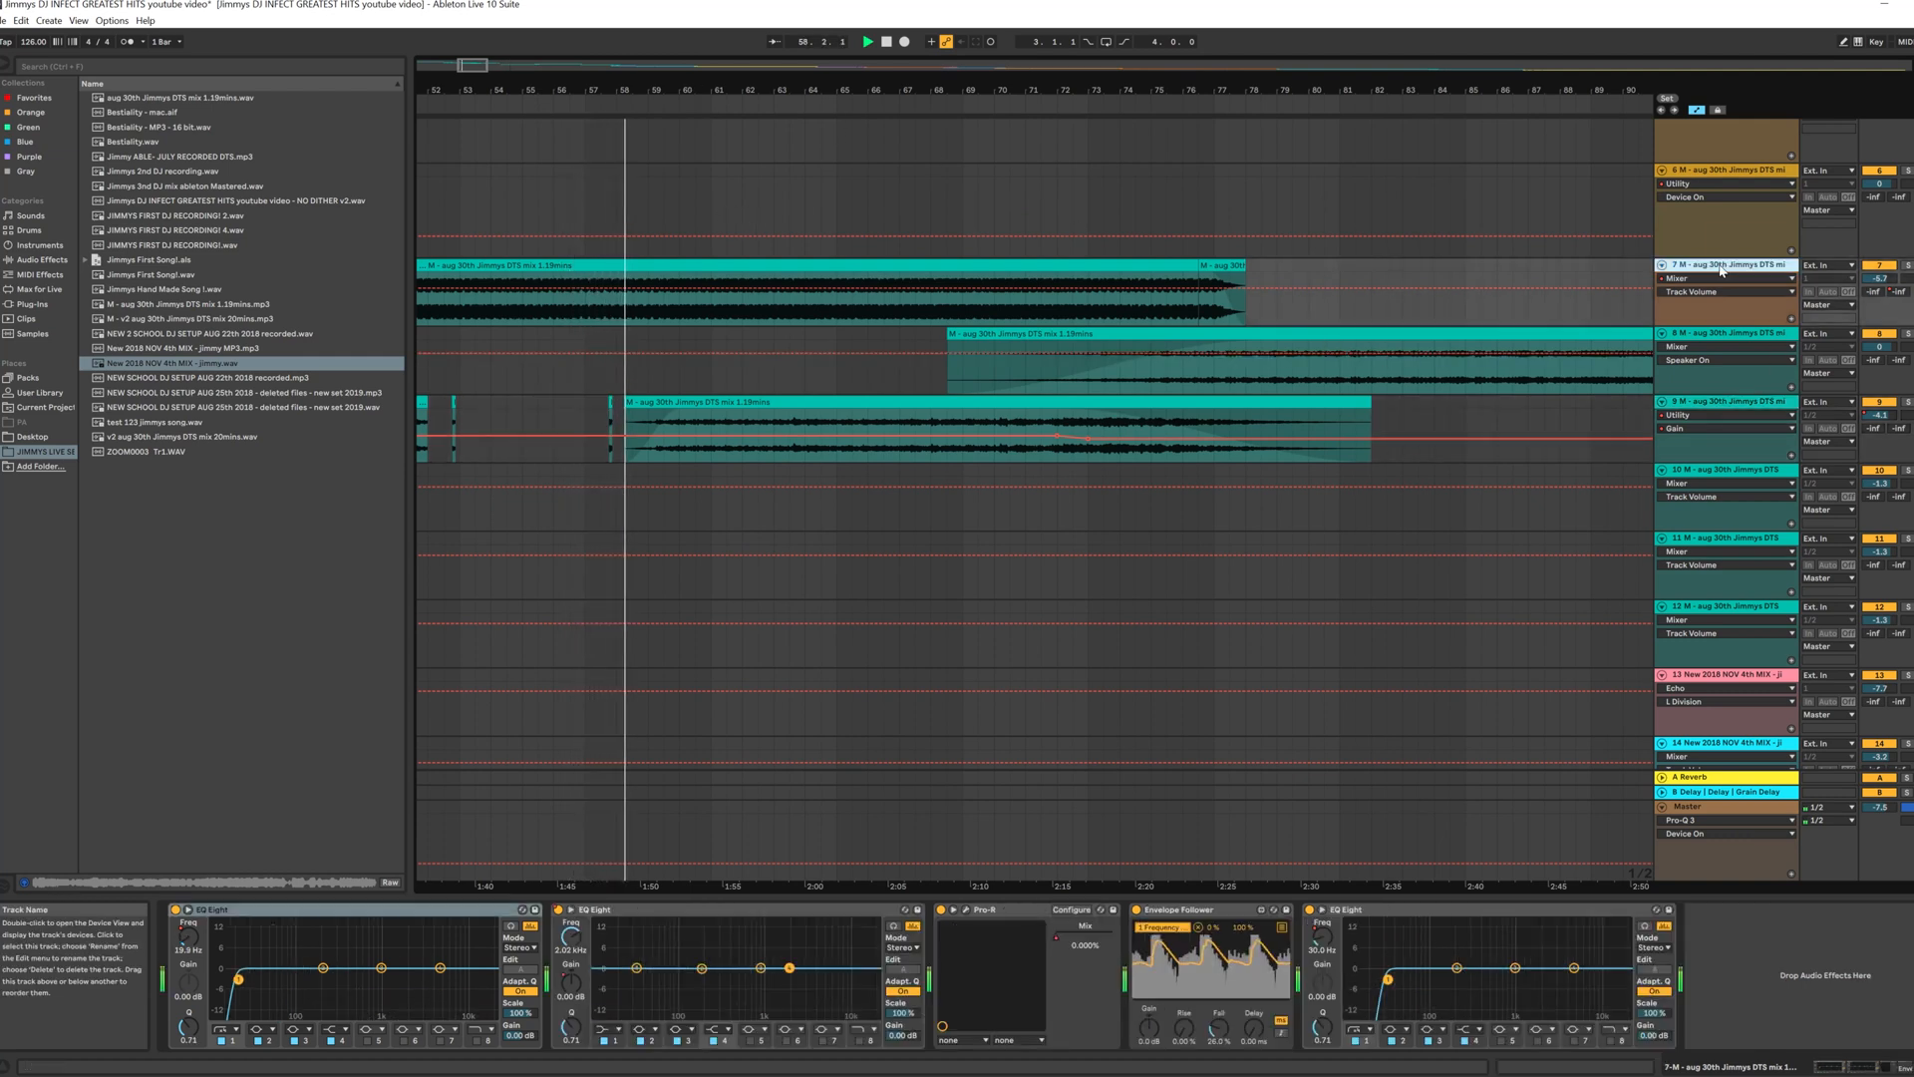
{"action": "left_click", "coordinate": [1745, 334]}
{"action": "left_click", "coordinate": [1707, 407]}
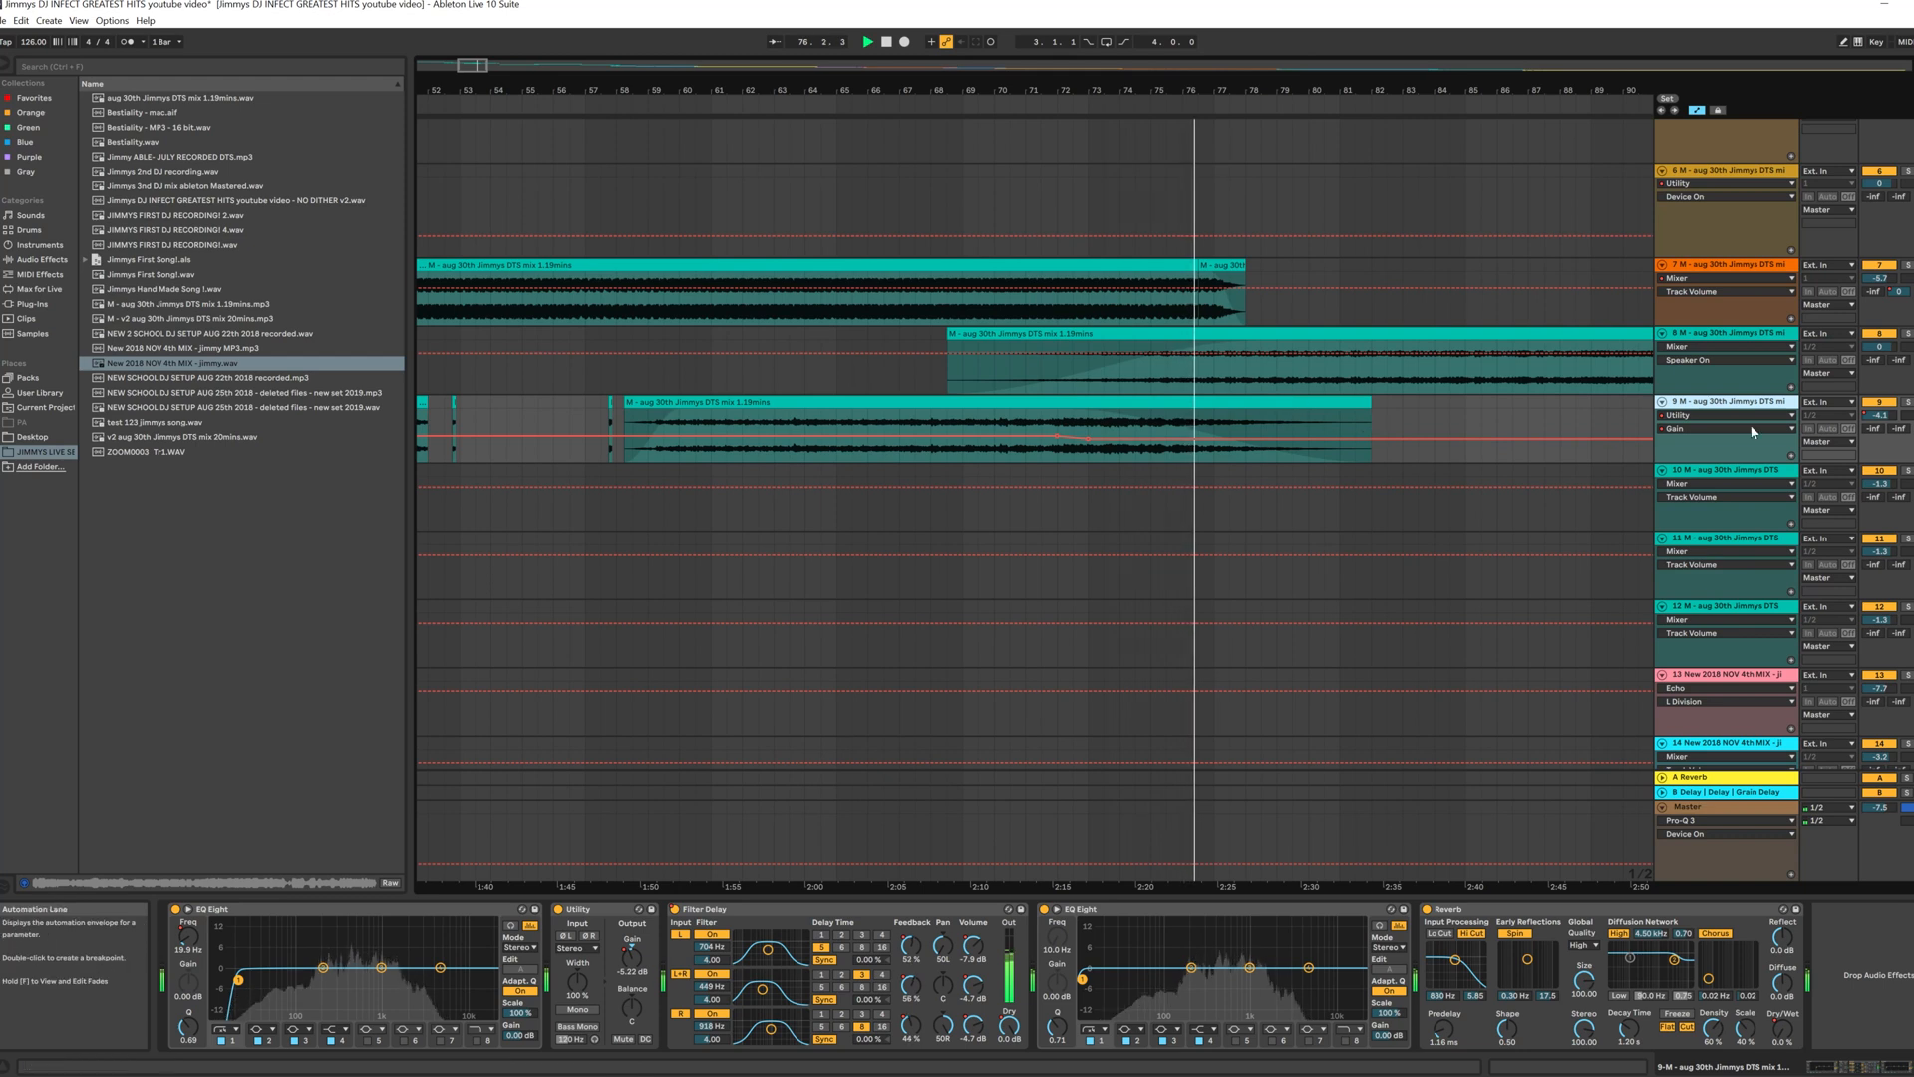
{"action": "left_click", "coordinate": [1727, 335]}
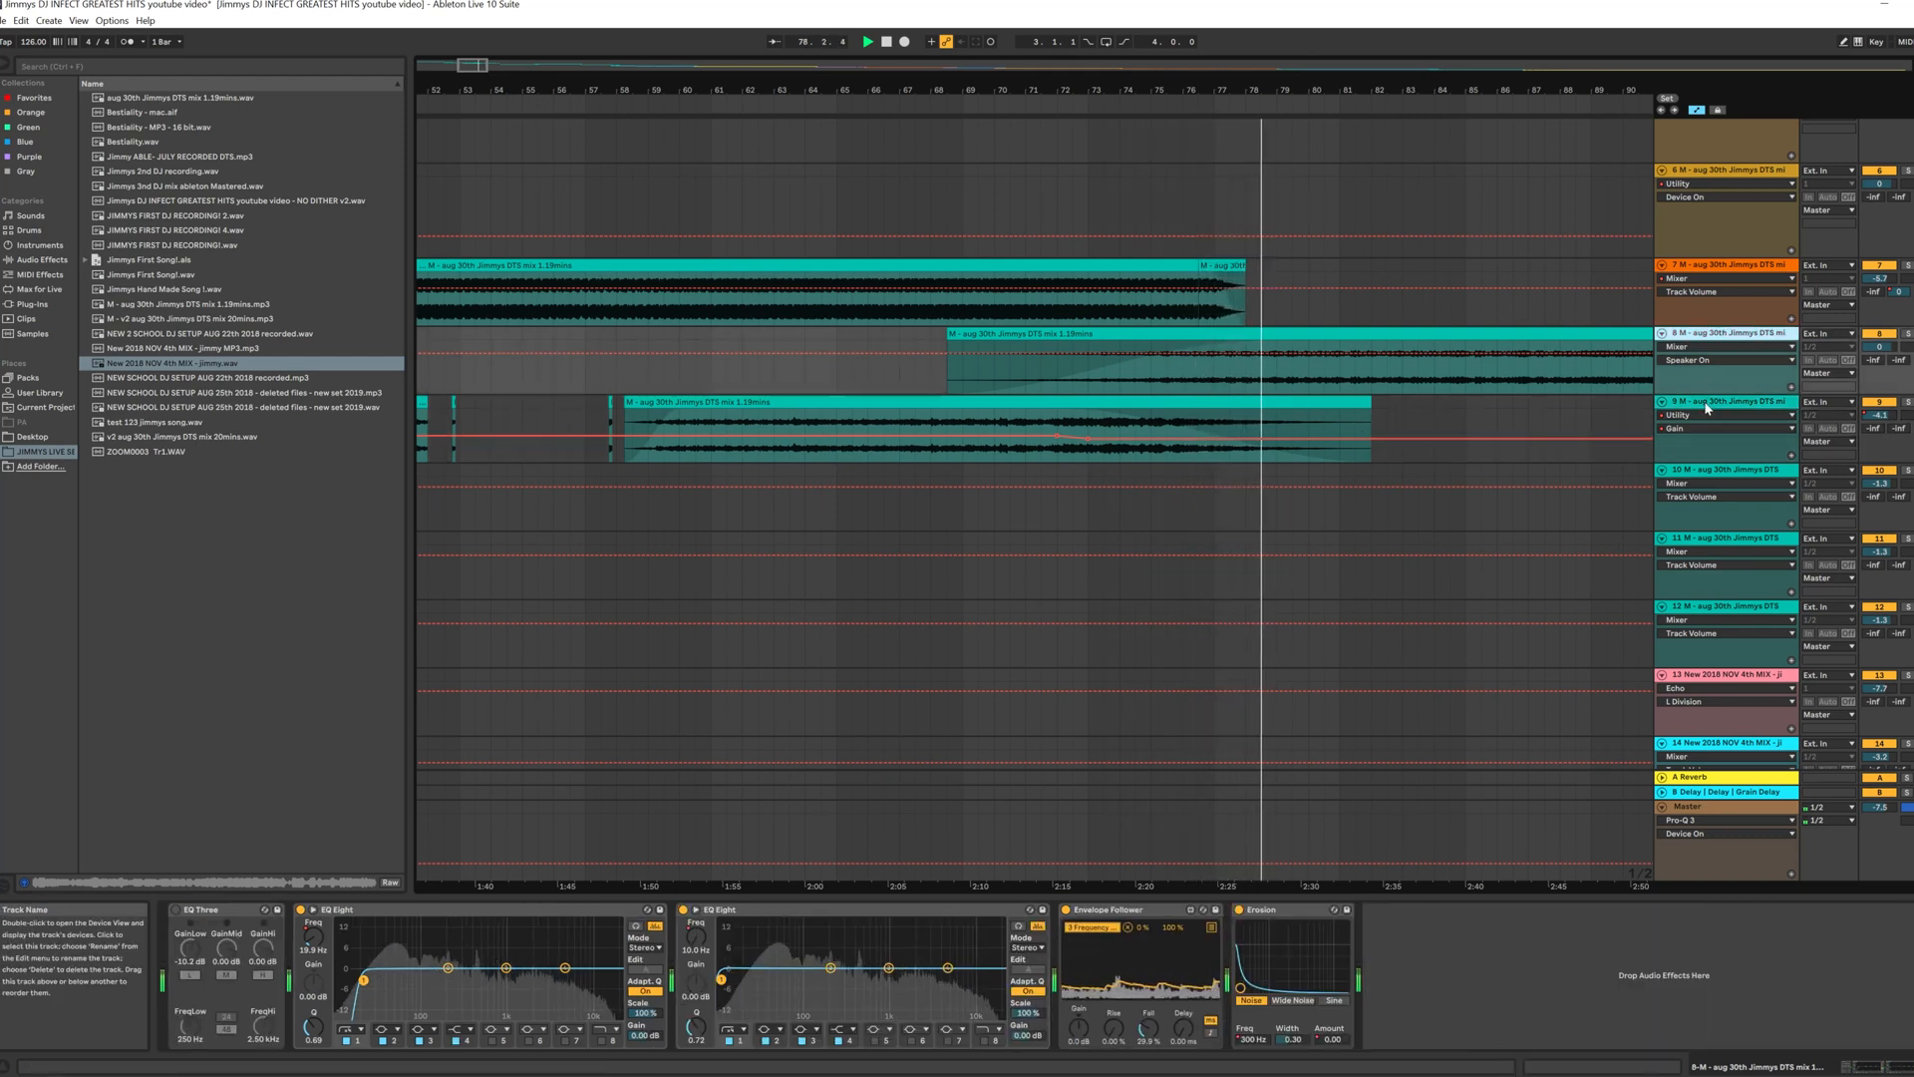
{"action": "left_click", "coordinate": [1730, 402]}
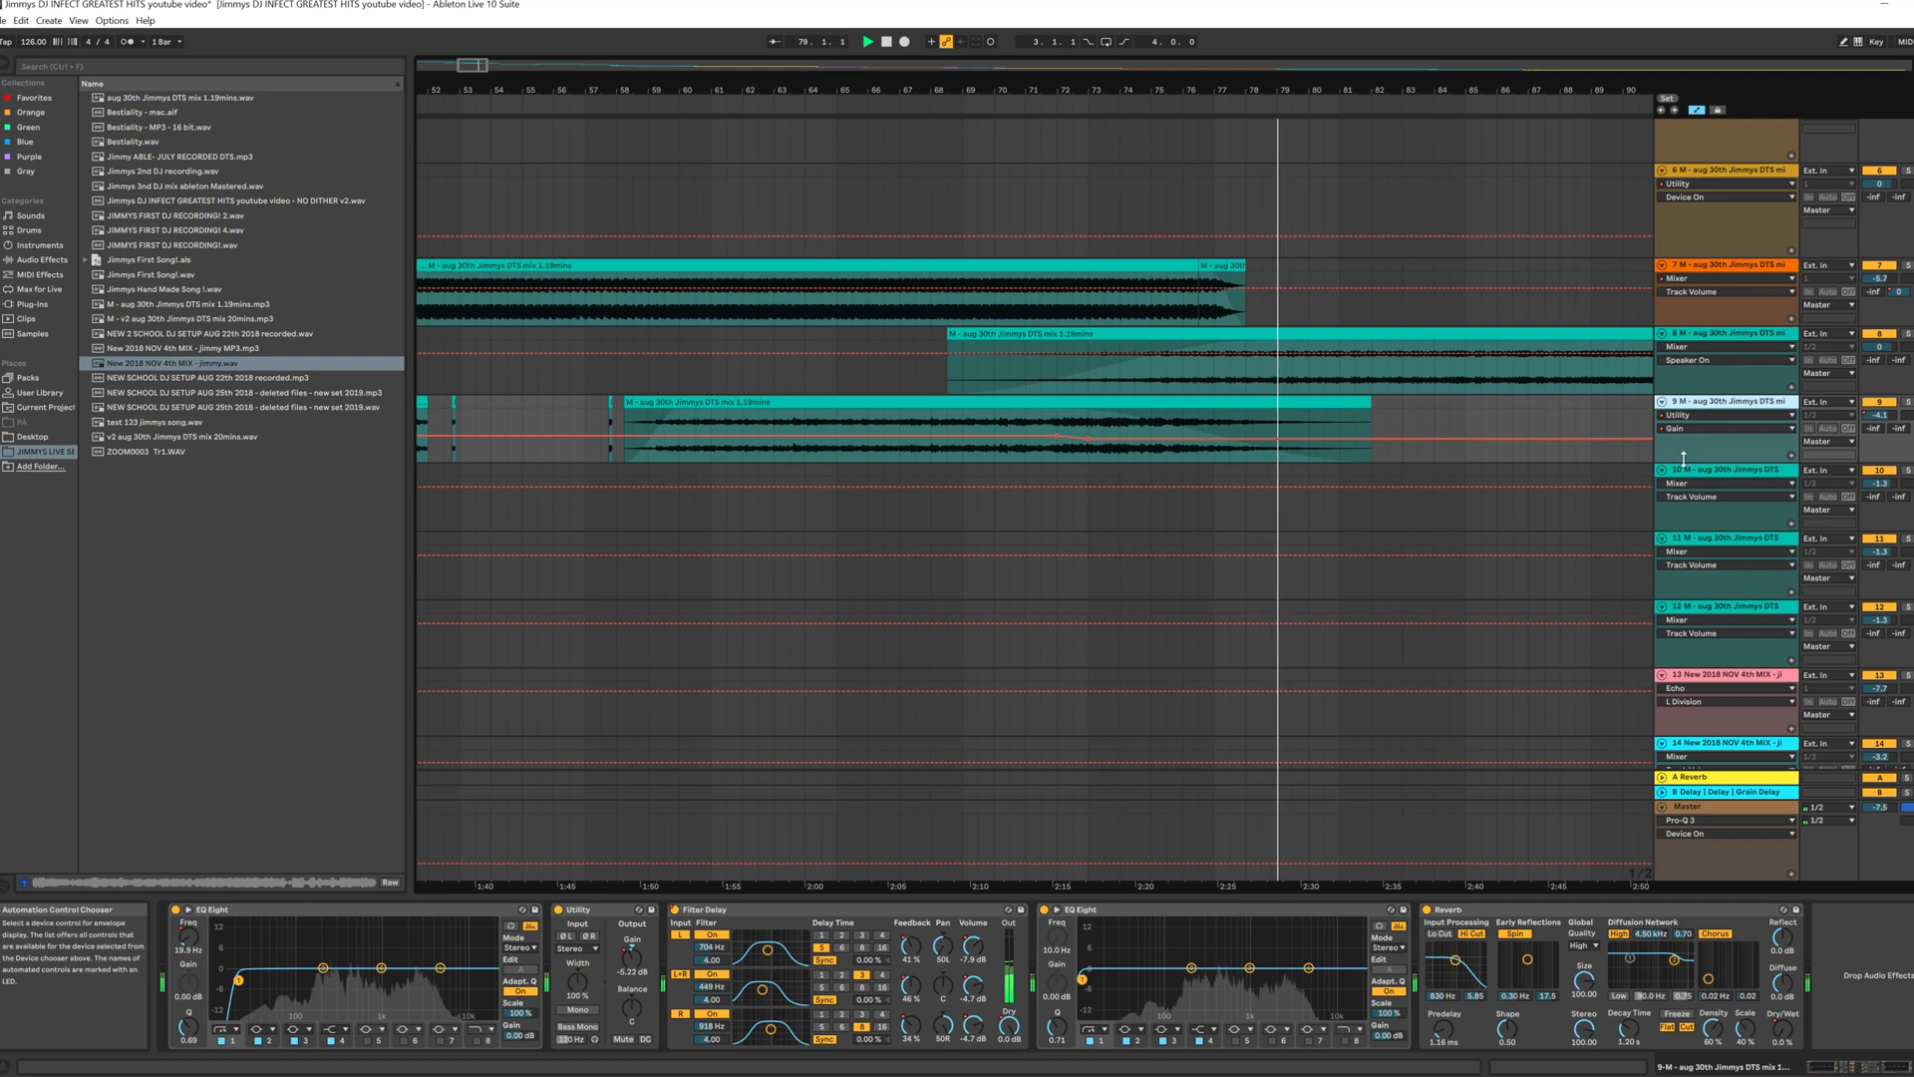
Step: Replay the overlap from around bar 72 while examining track 7's device chain and its Pro-R reverb settings
{"action": "left_click", "coordinate": [1736, 266]}
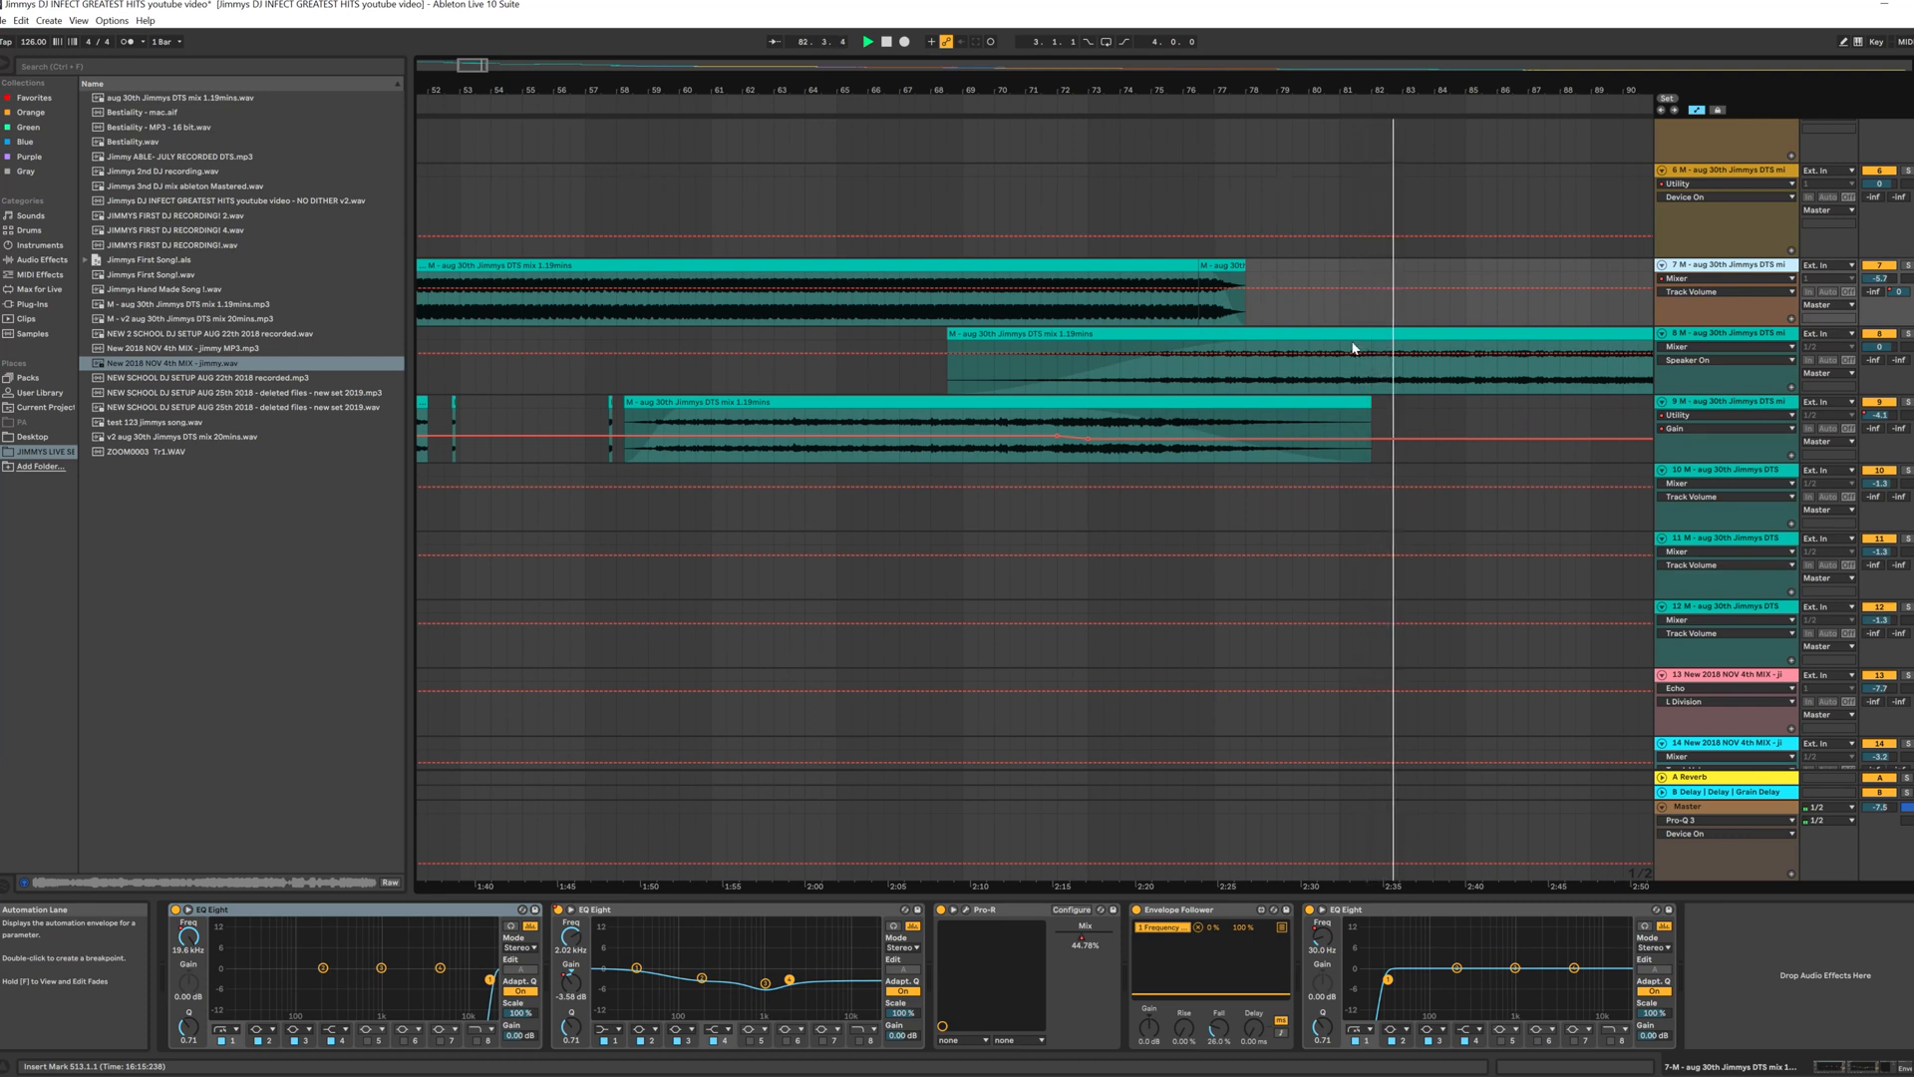
{"action": "left_click", "coordinate": [1729, 349]}
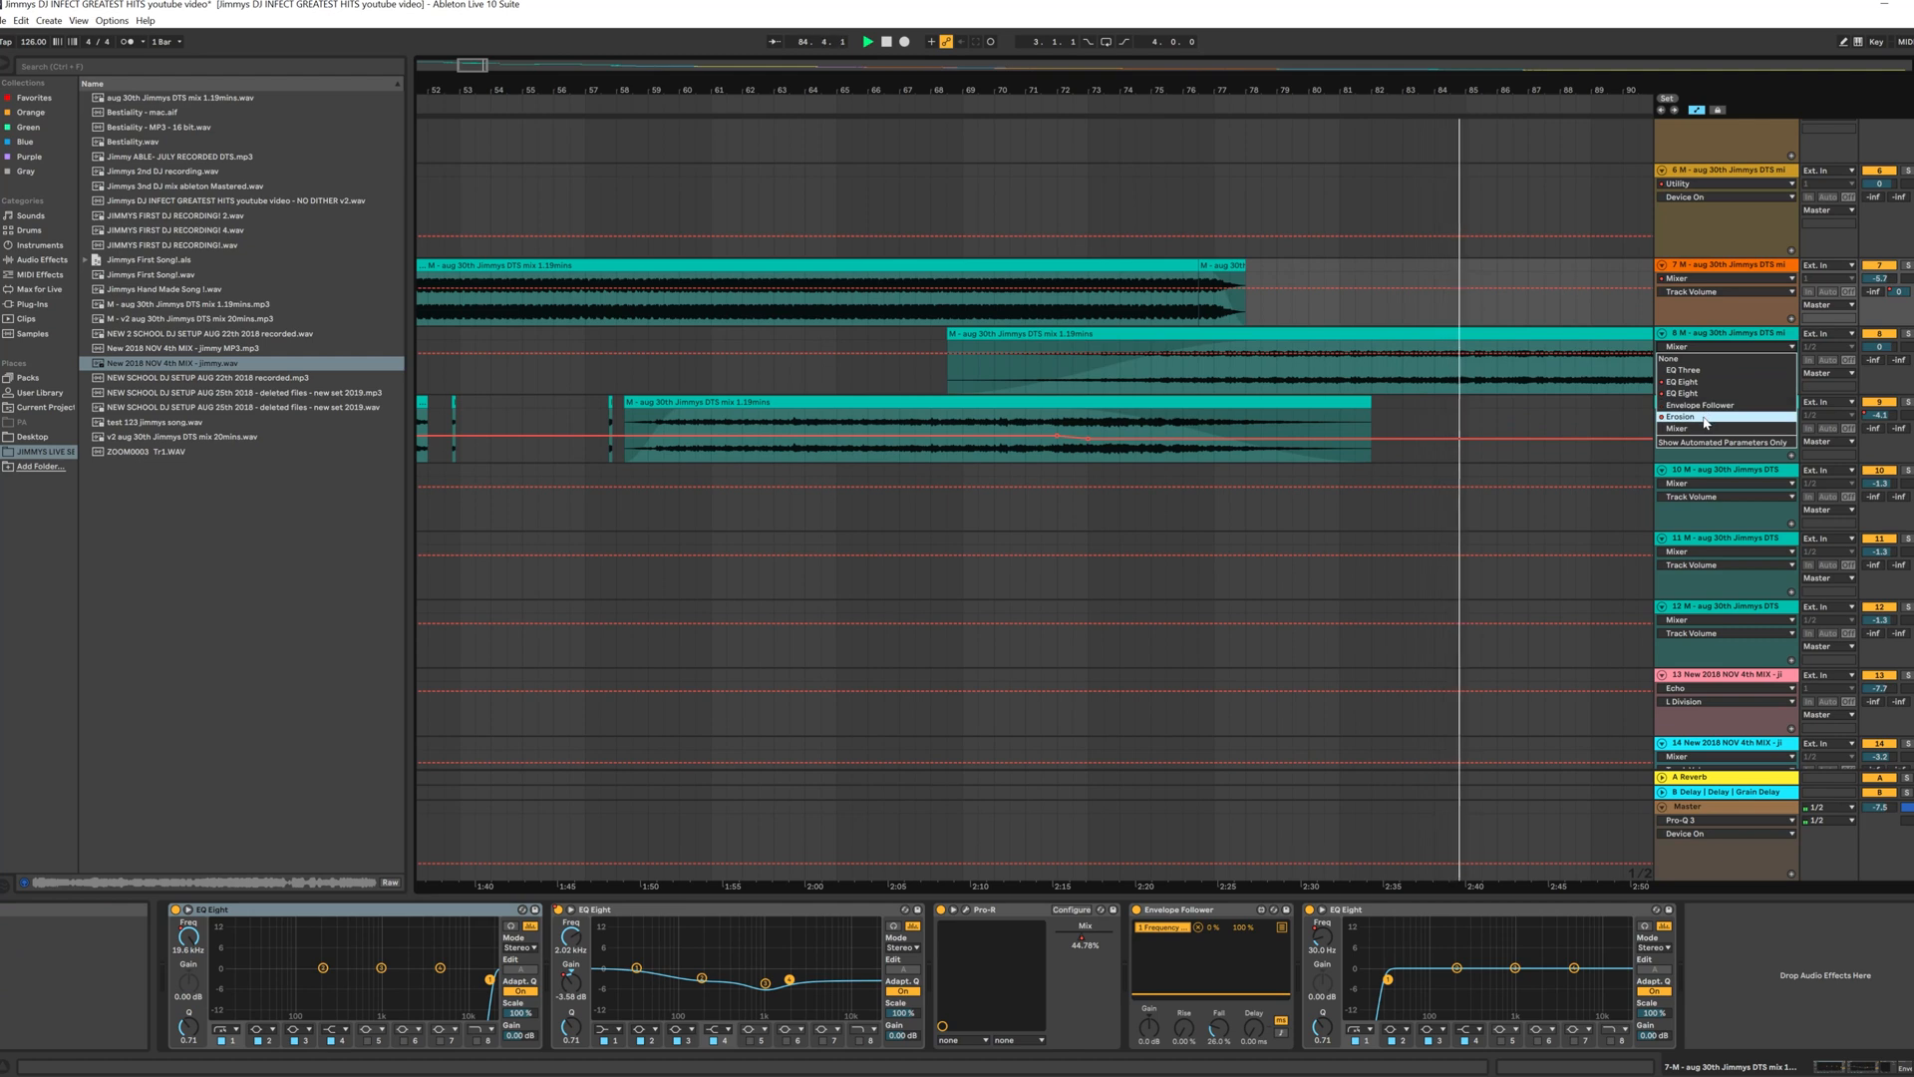
{"action": "left_click", "coordinate": [1069, 98]}
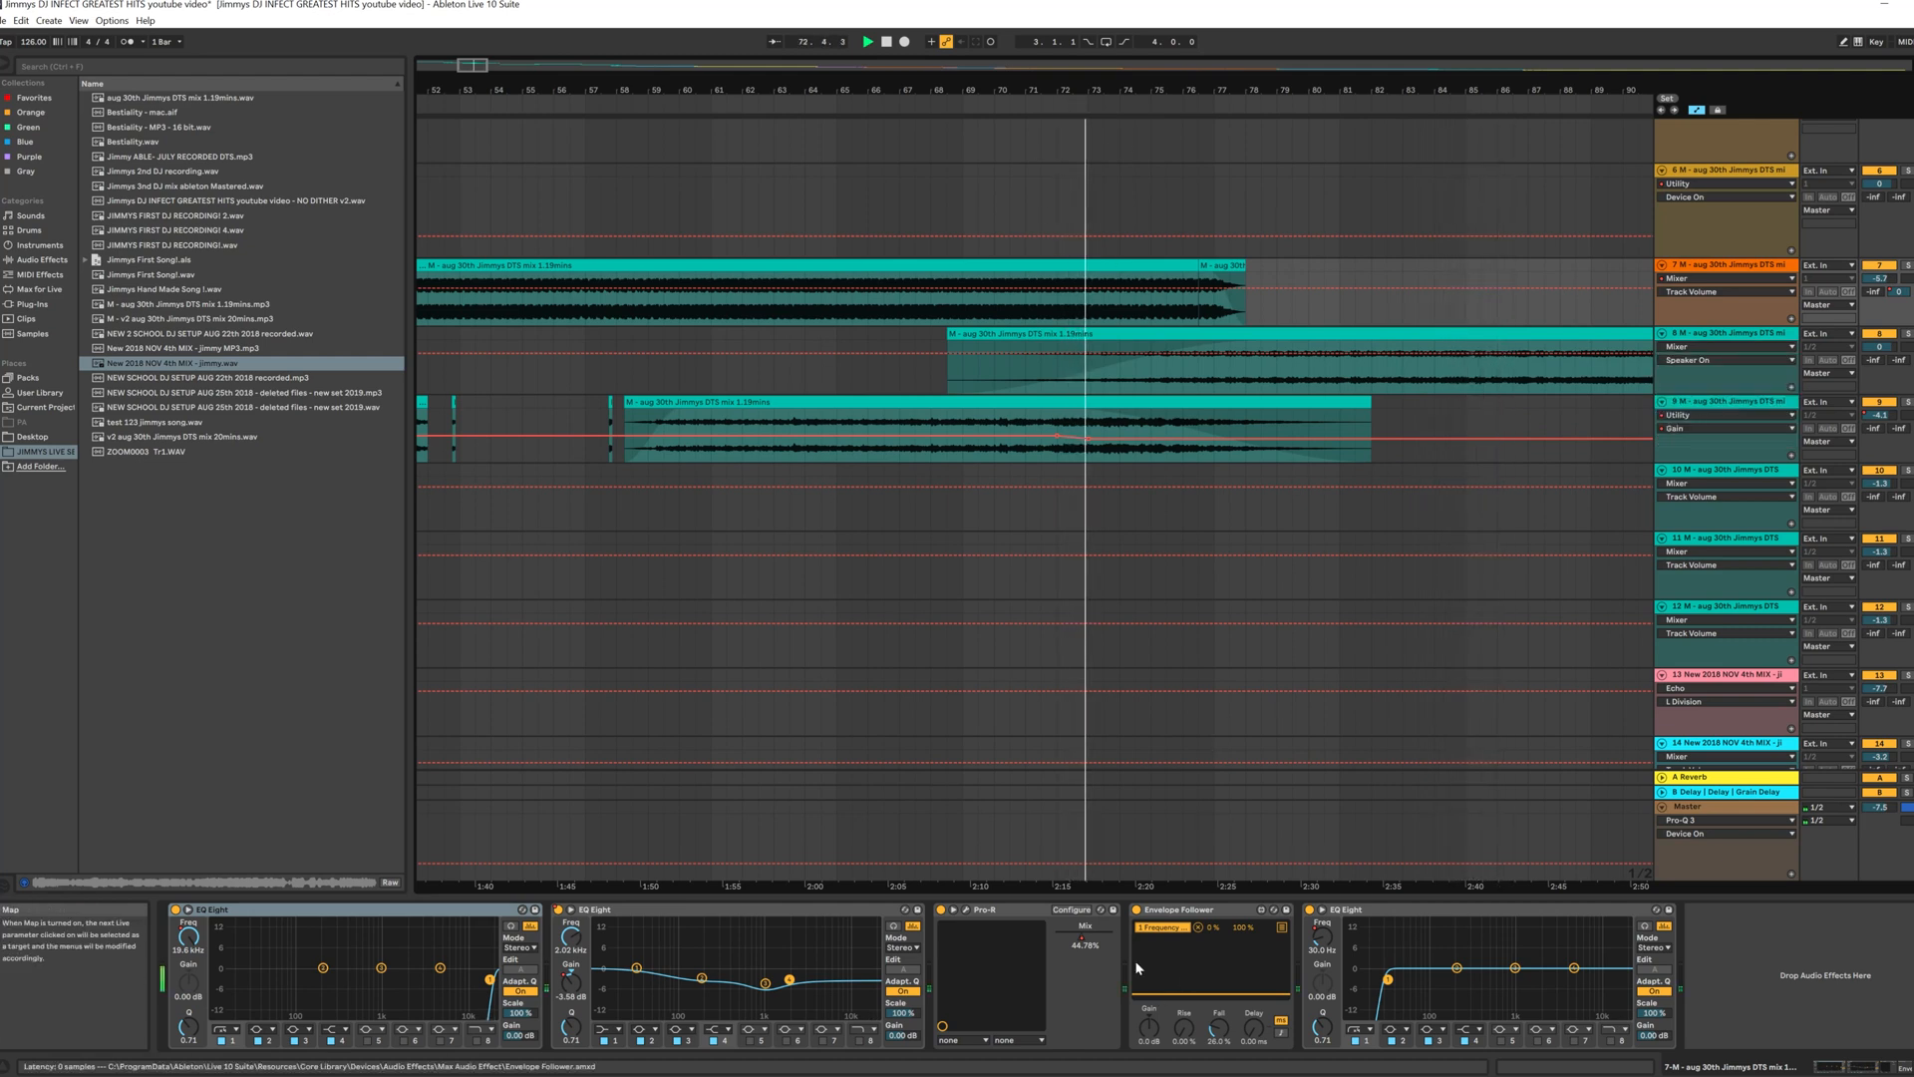
{"action": "left_click", "coordinate": [967, 910]}
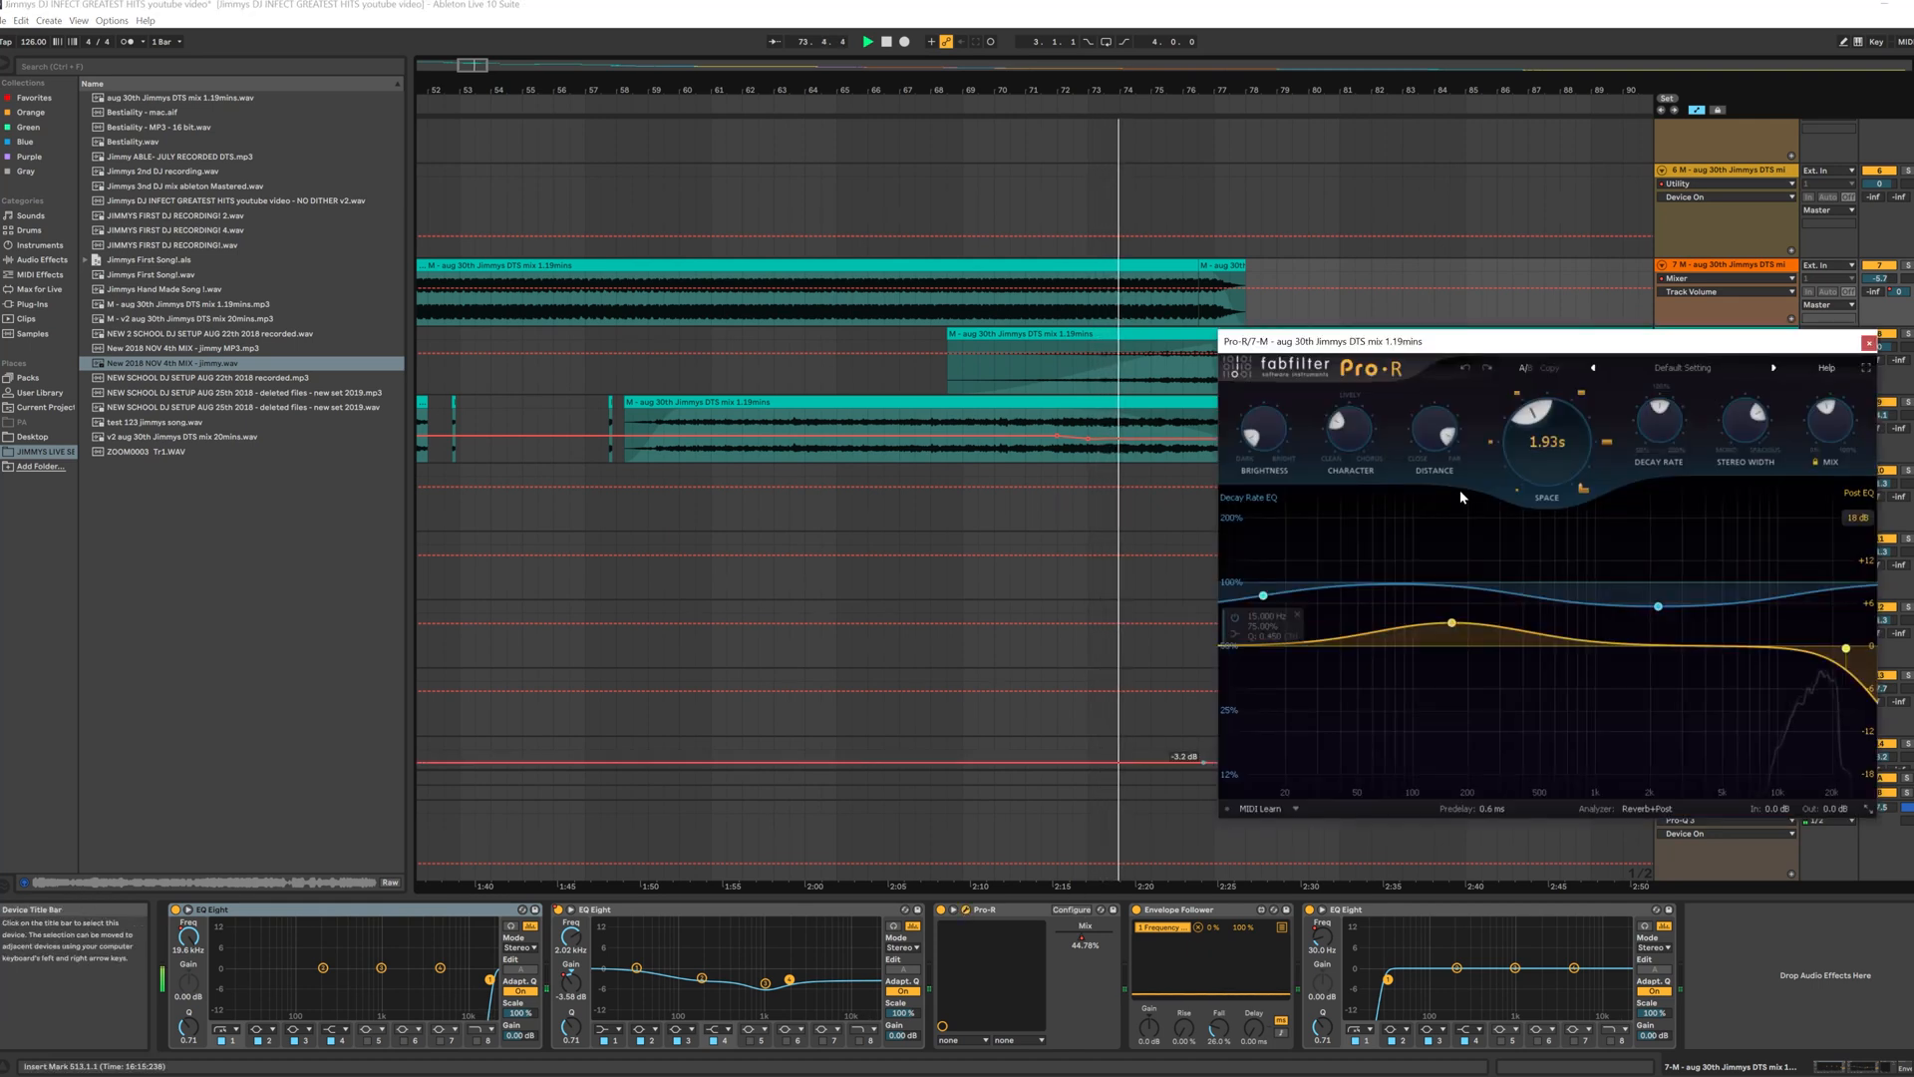
{"action": "left_click_drag", "start_coordinate": [1396, 341], "coordinate": [251, 227]}
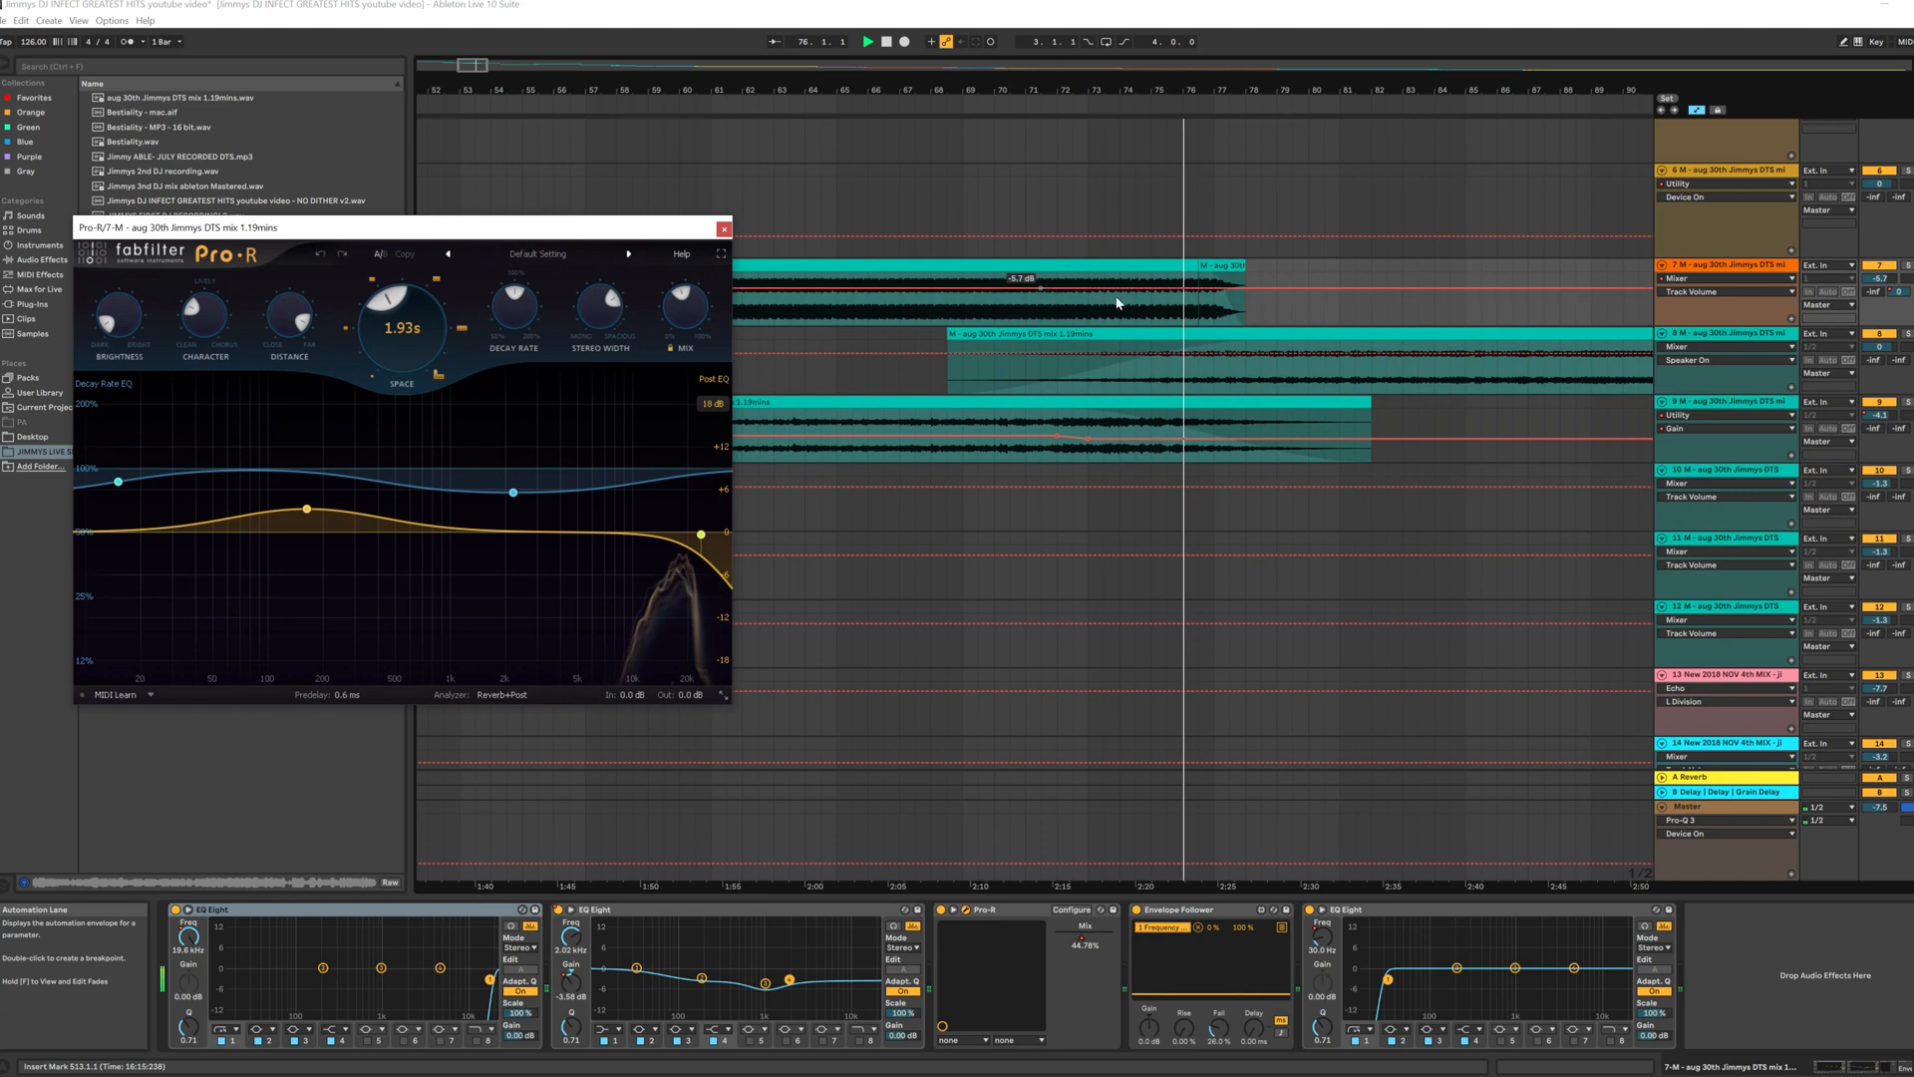
{"action": "left_click", "coordinate": [724, 231]}
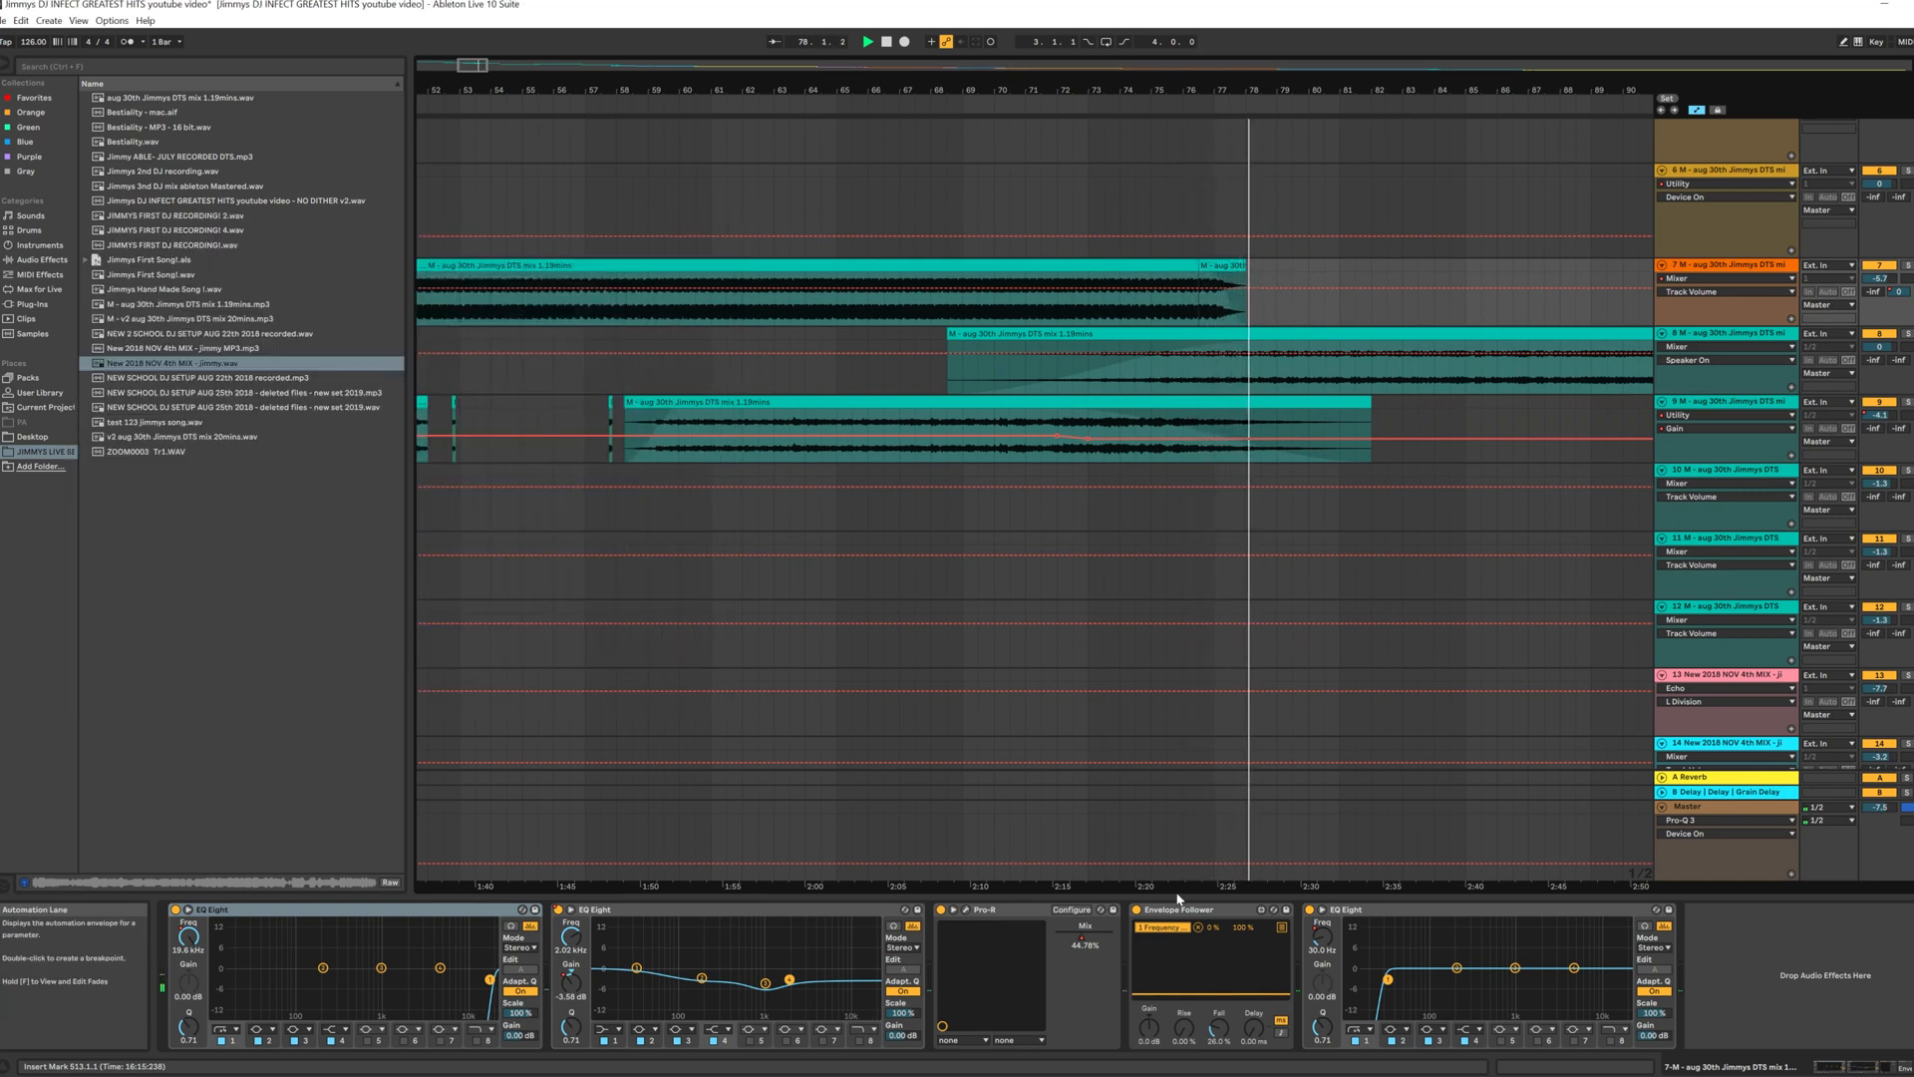
Step: Compare the device chains of tracks 8 and 9 while the overlap plays again from around bar 72
{"action": "left_click", "coordinate": [1740, 339]}
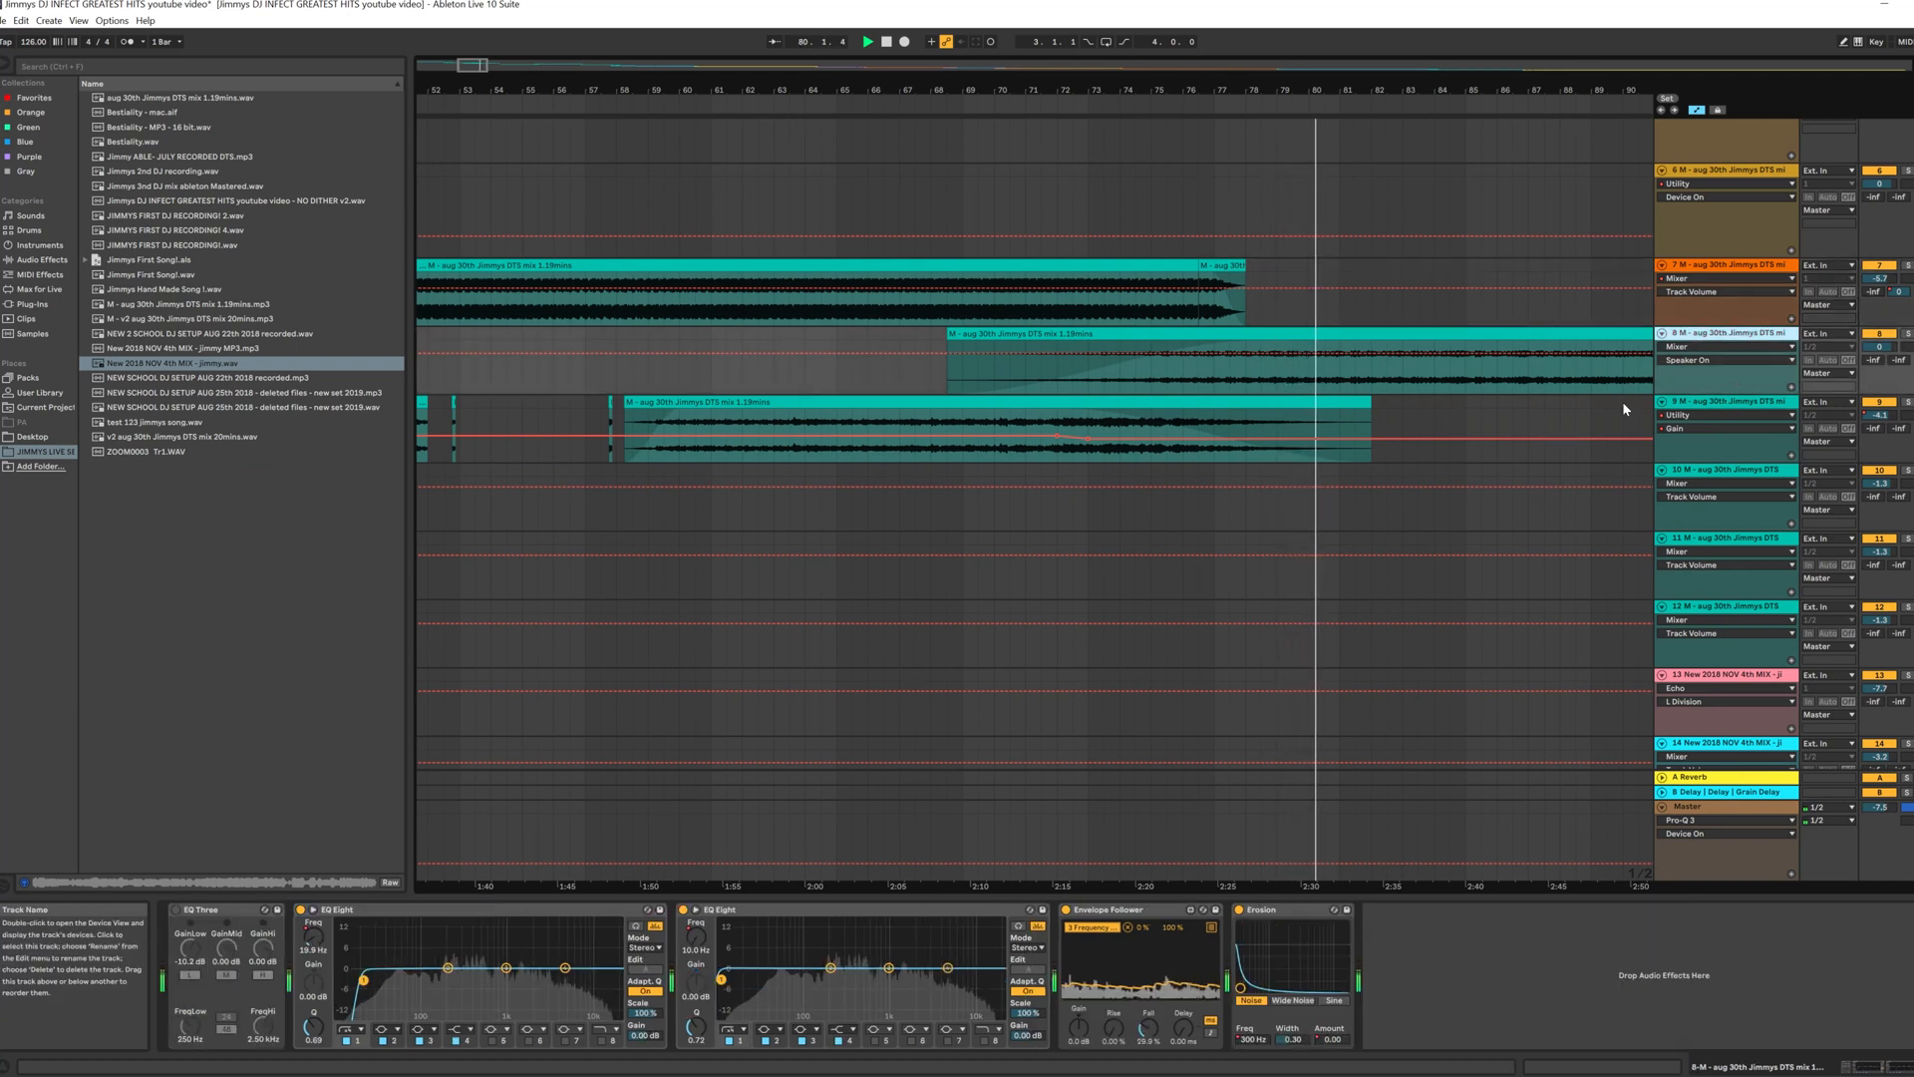
{"action": "left_click", "coordinate": [1076, 333]}
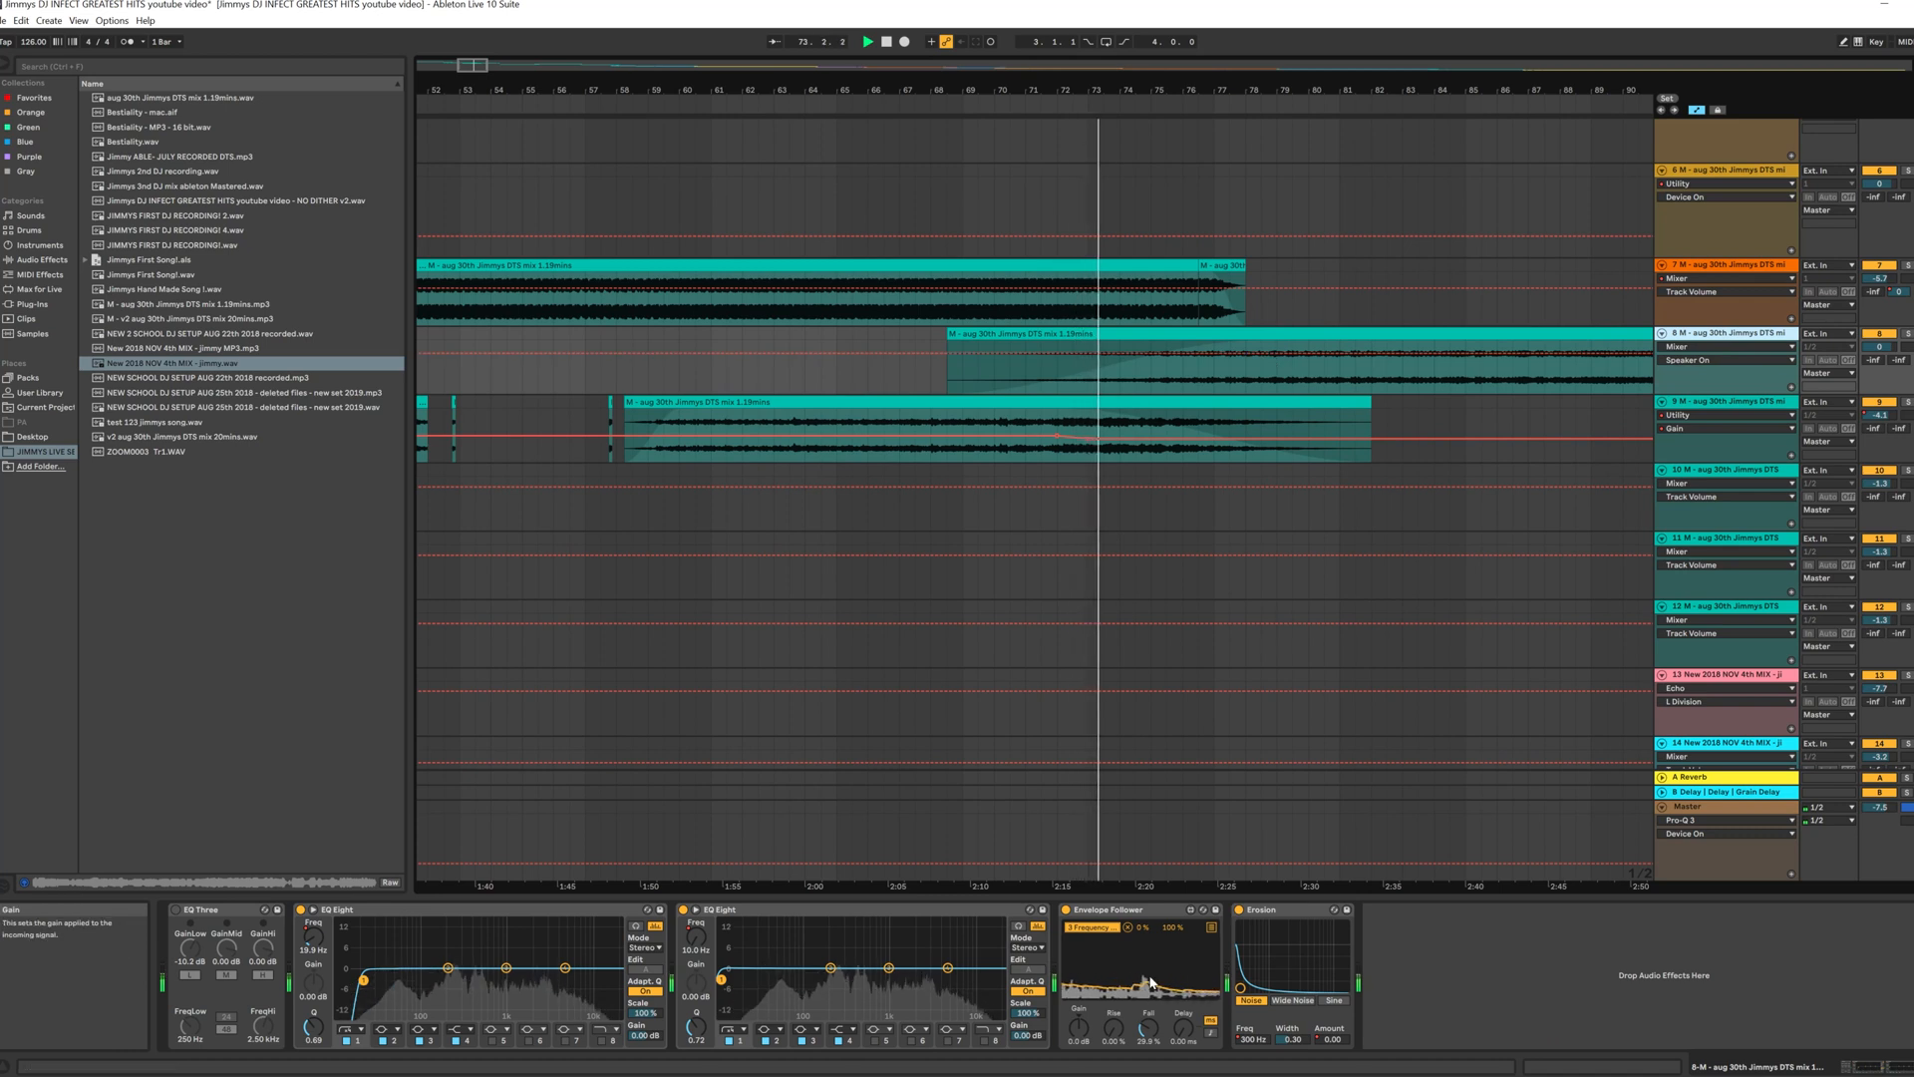
{"action": "left_click", "coordinate": [1719, 403]}
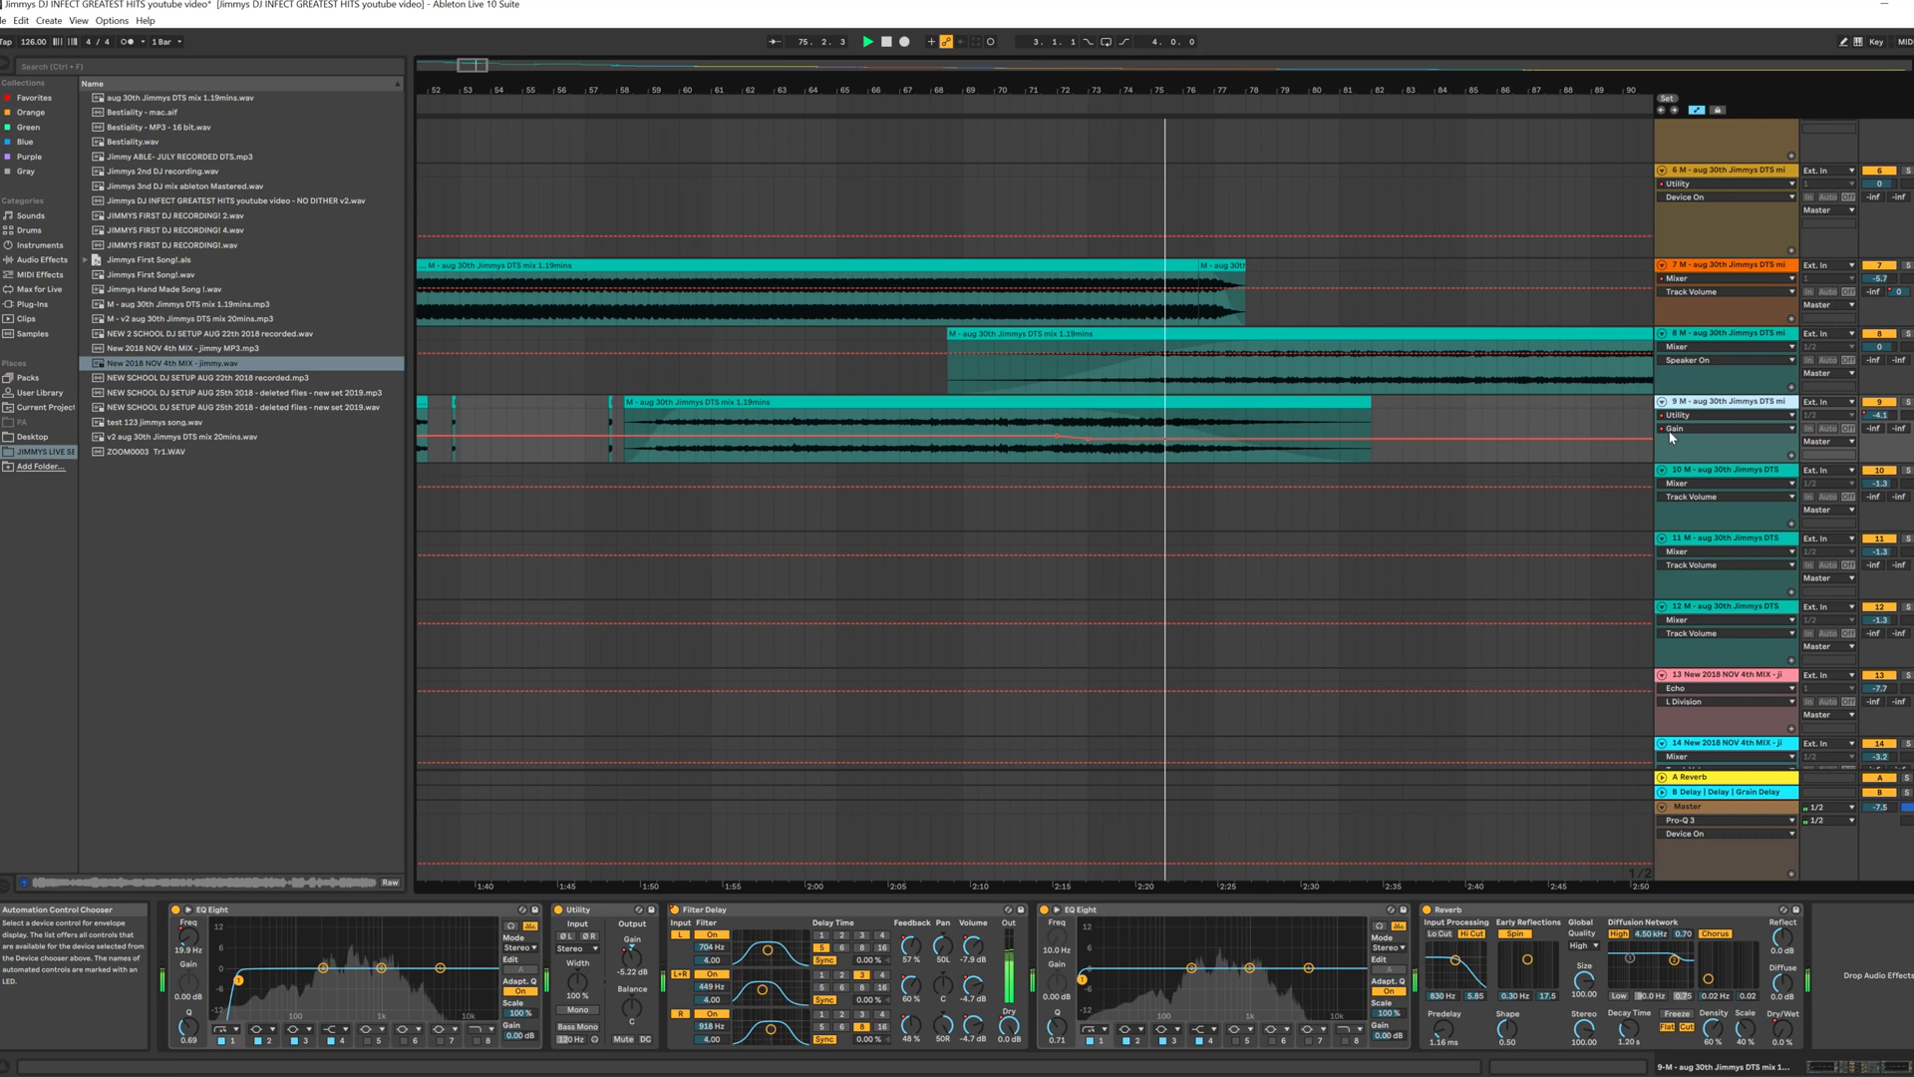
{"action": "left_click", "coordinate": [1734, 343]}
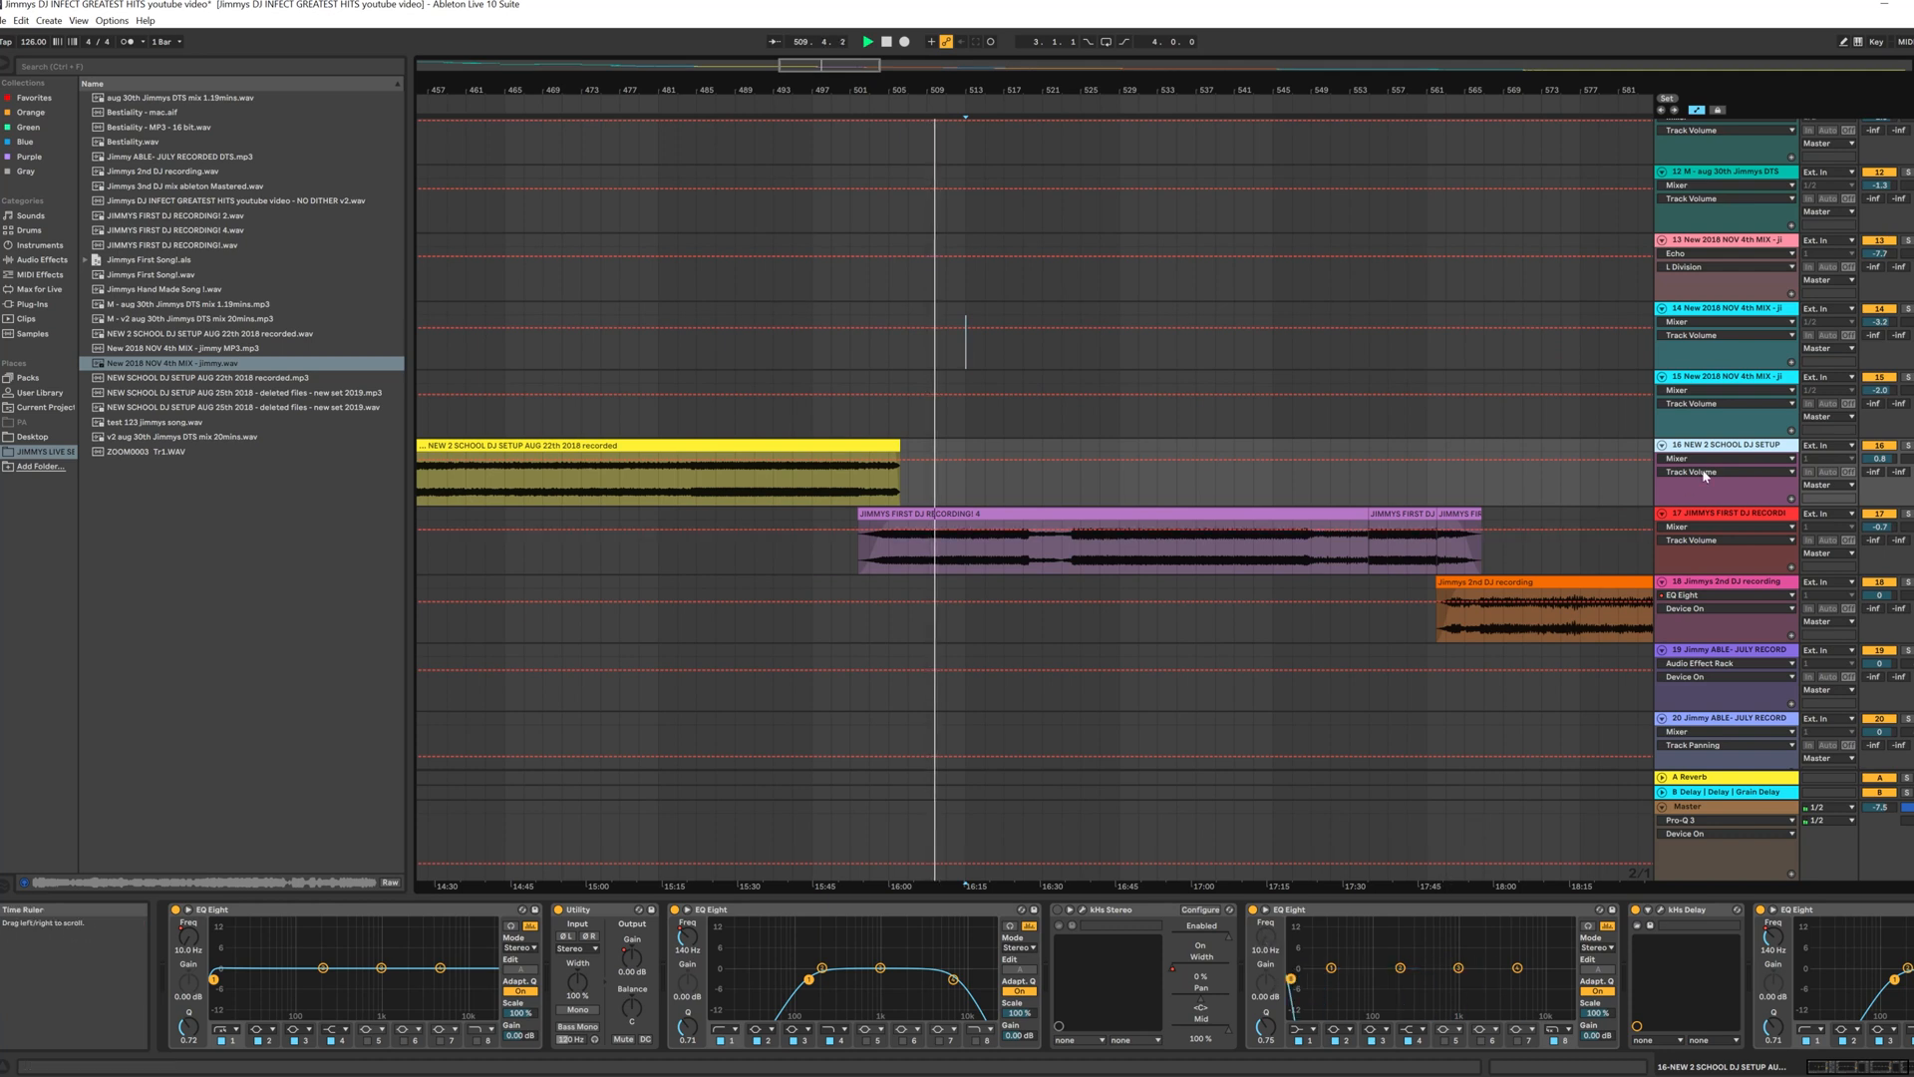
Step: Play the transition between tracks 16 and 17 from around bar 501 with track 17's Envelope Follower, Echo and Delay chain shown
{"action": "left_click", "coordinate": [1726, 514]}
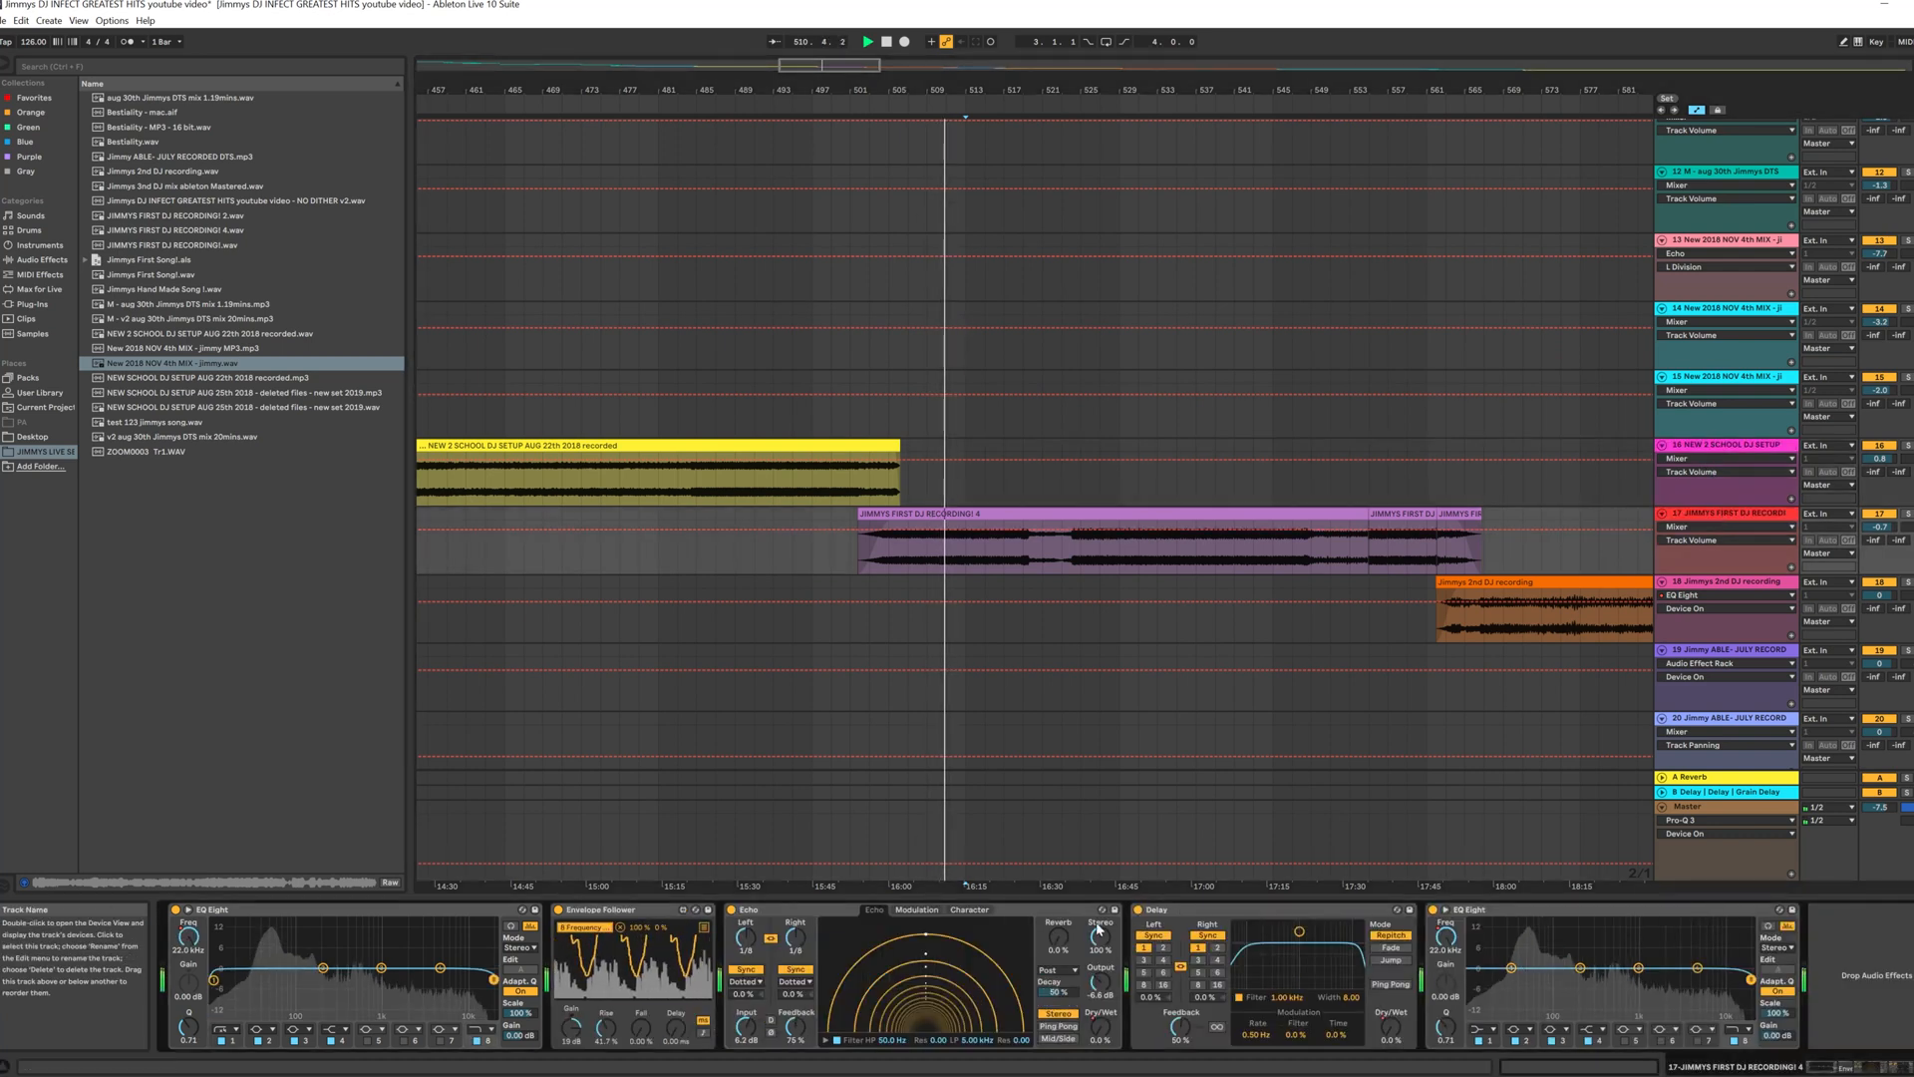
{"action": "left_click_drag", "start_coordinate": [873, 89], "coordinate": [773, 122]}
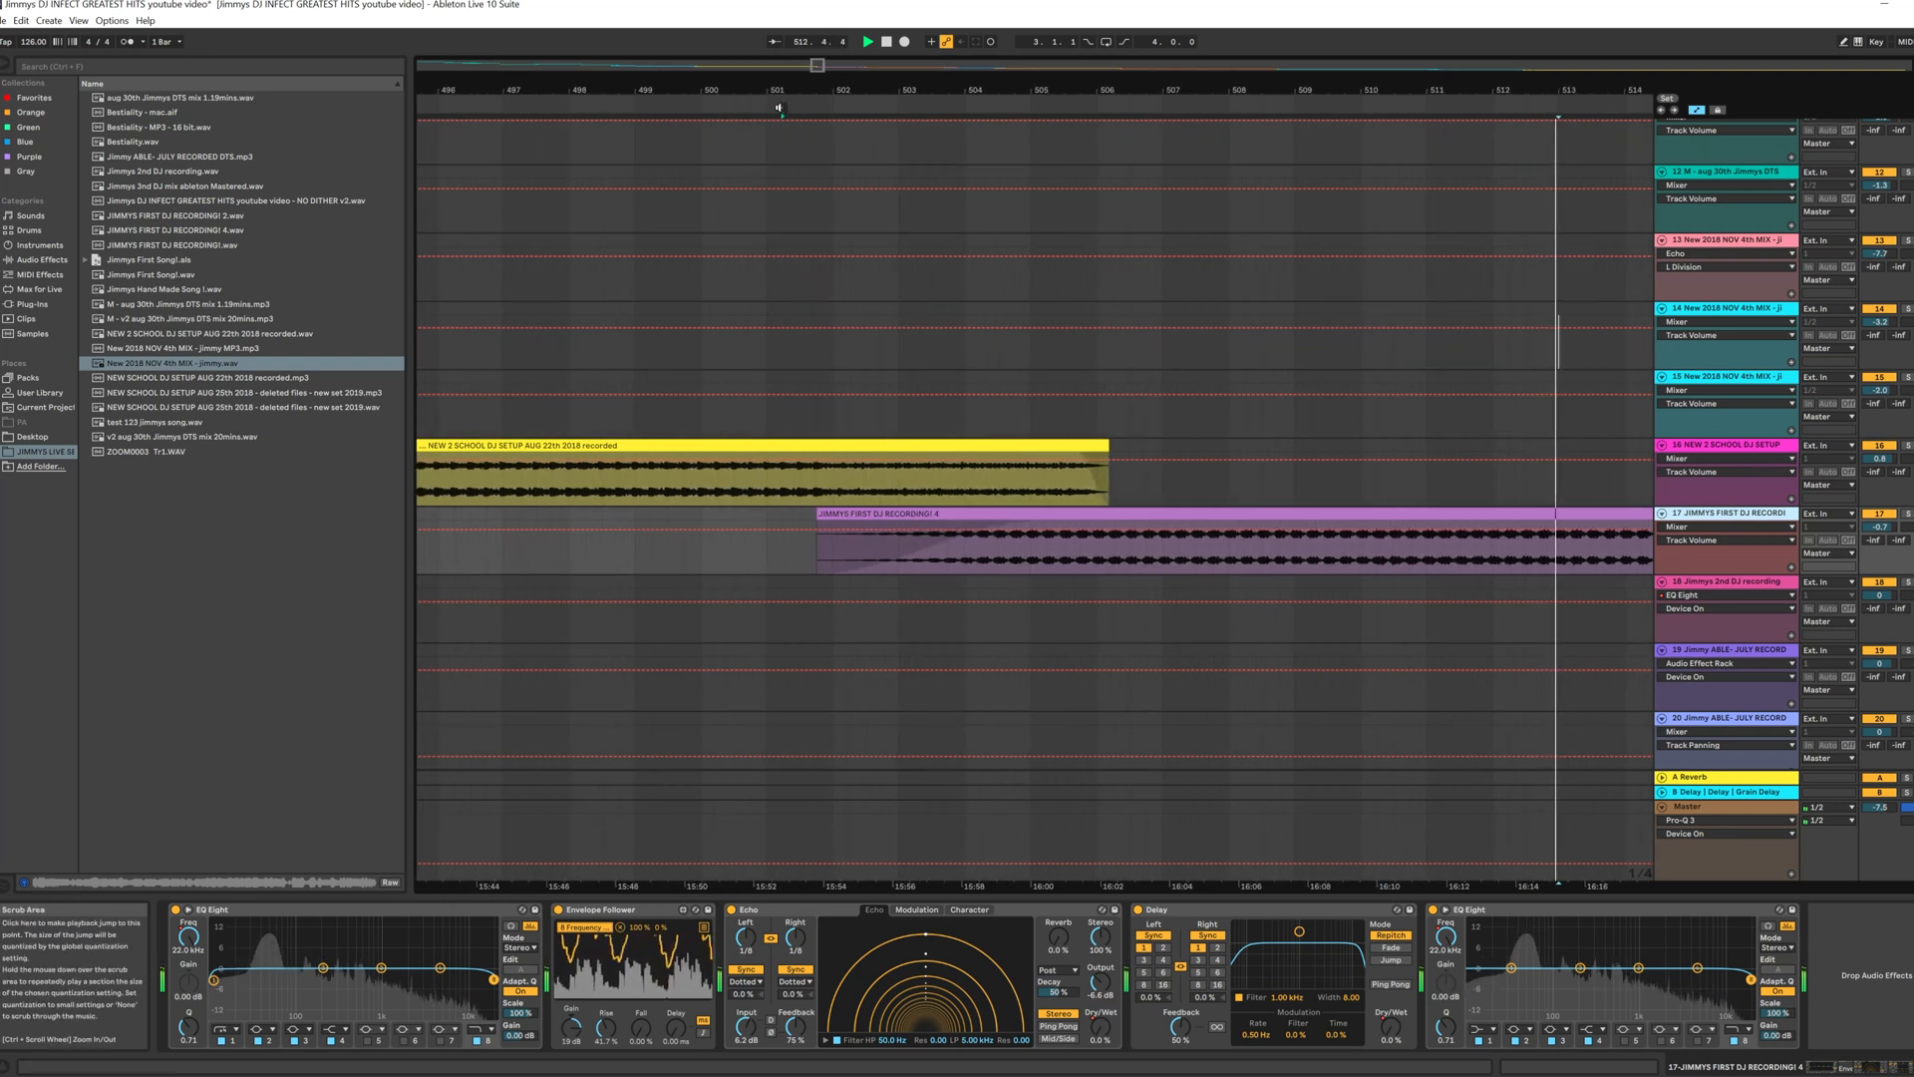
{"action": "left_click", "coordinate": [814, 878]}
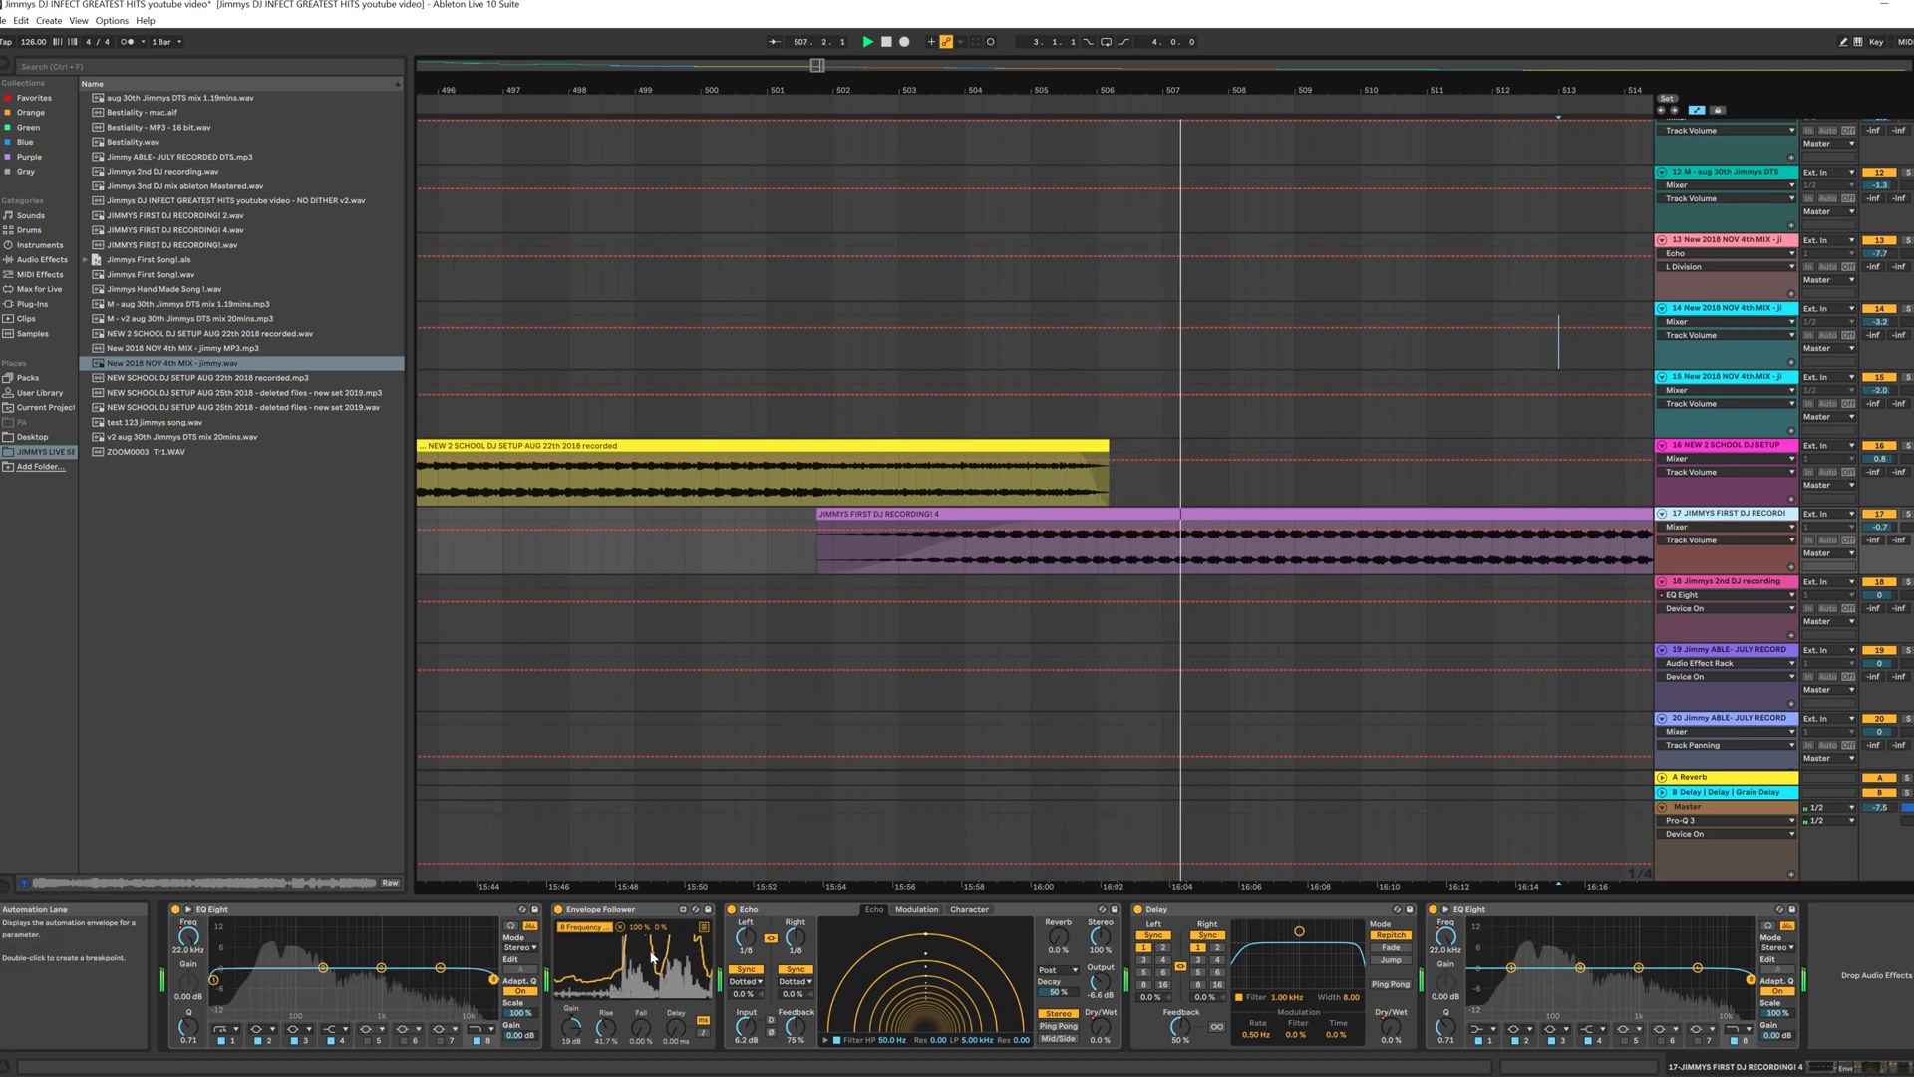
{"action": "left_click", "coordinate": [820, 118]}
Step: Examine track 16's device chain during the transition, including the kHs Delay plug-in settings and the final Echo's Dry/Wet
{"action": "left_click", "coordinate": [1700, 447]}
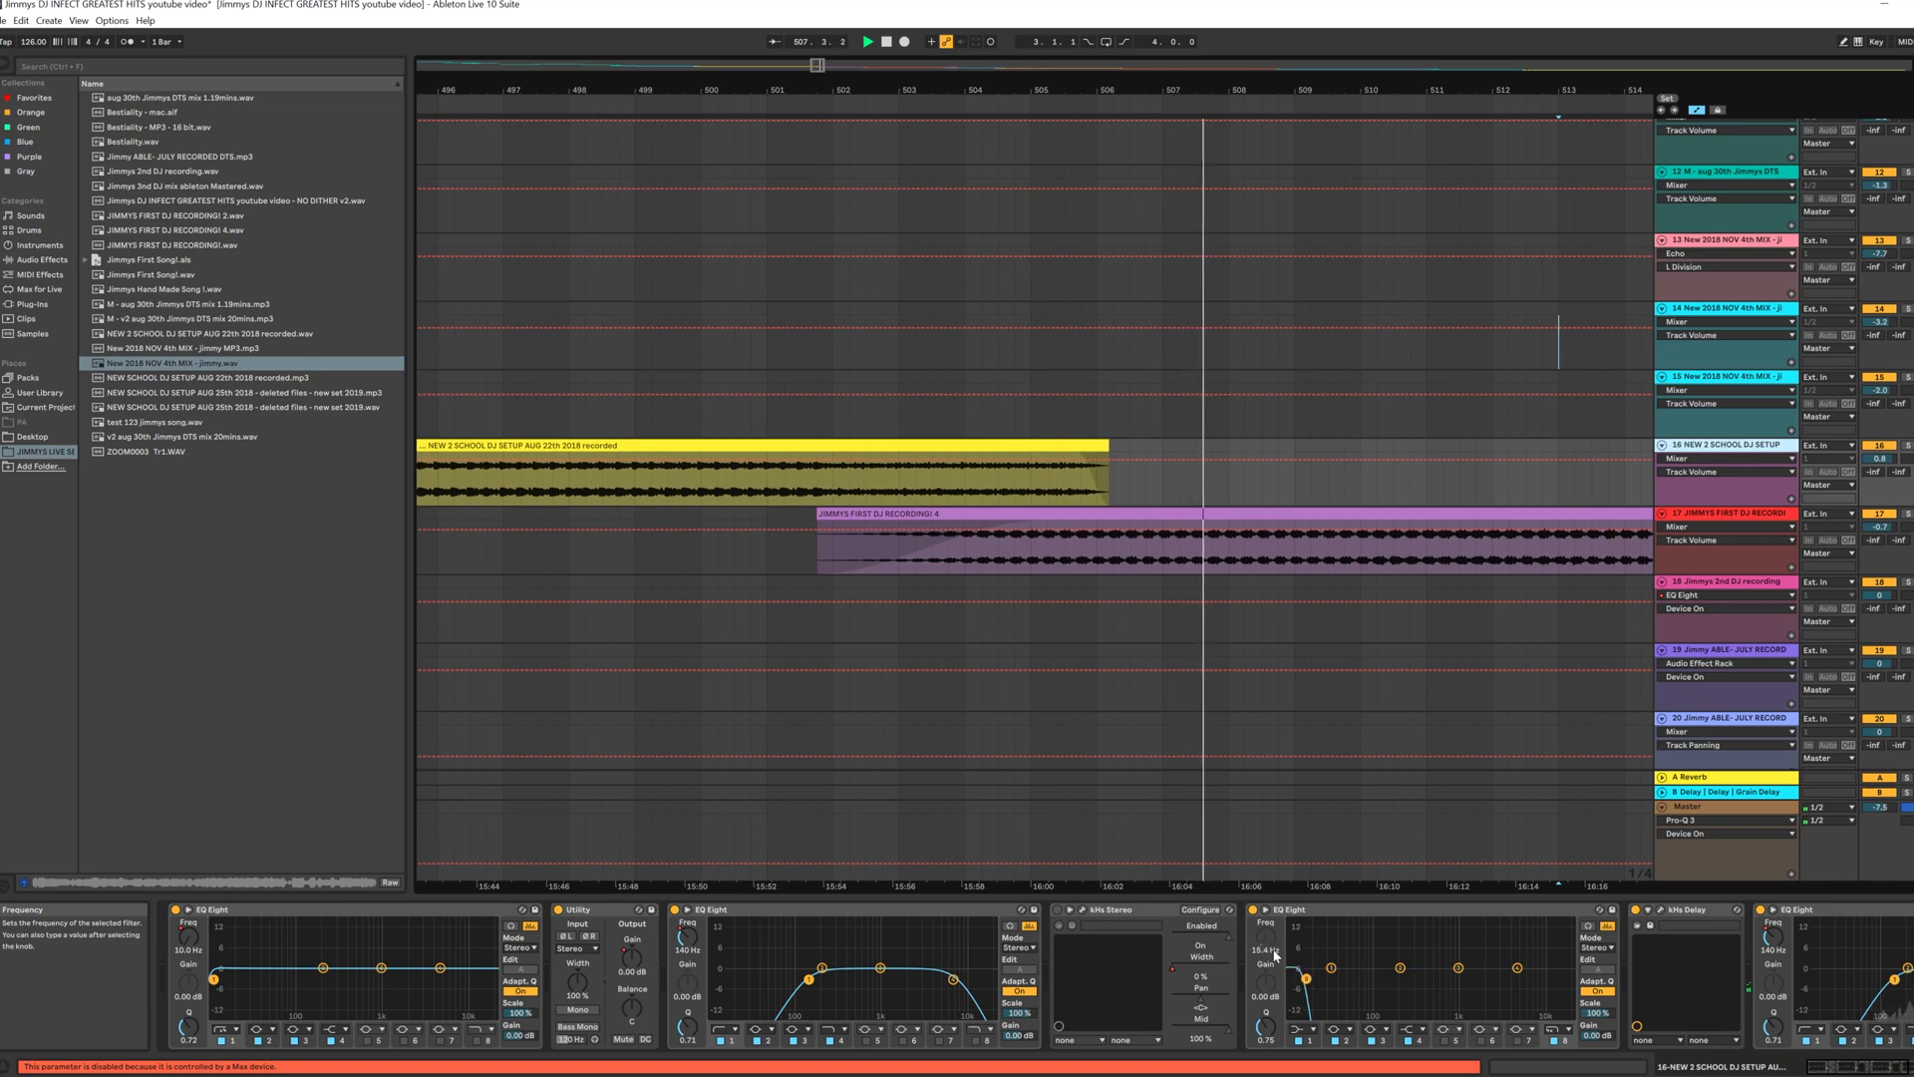
{"action": "left_click", "coordinate": [1661, 910]}
{"action": "left_click_drag", "start_coordinate": [578, 342], "coordinate": [389, 120]}
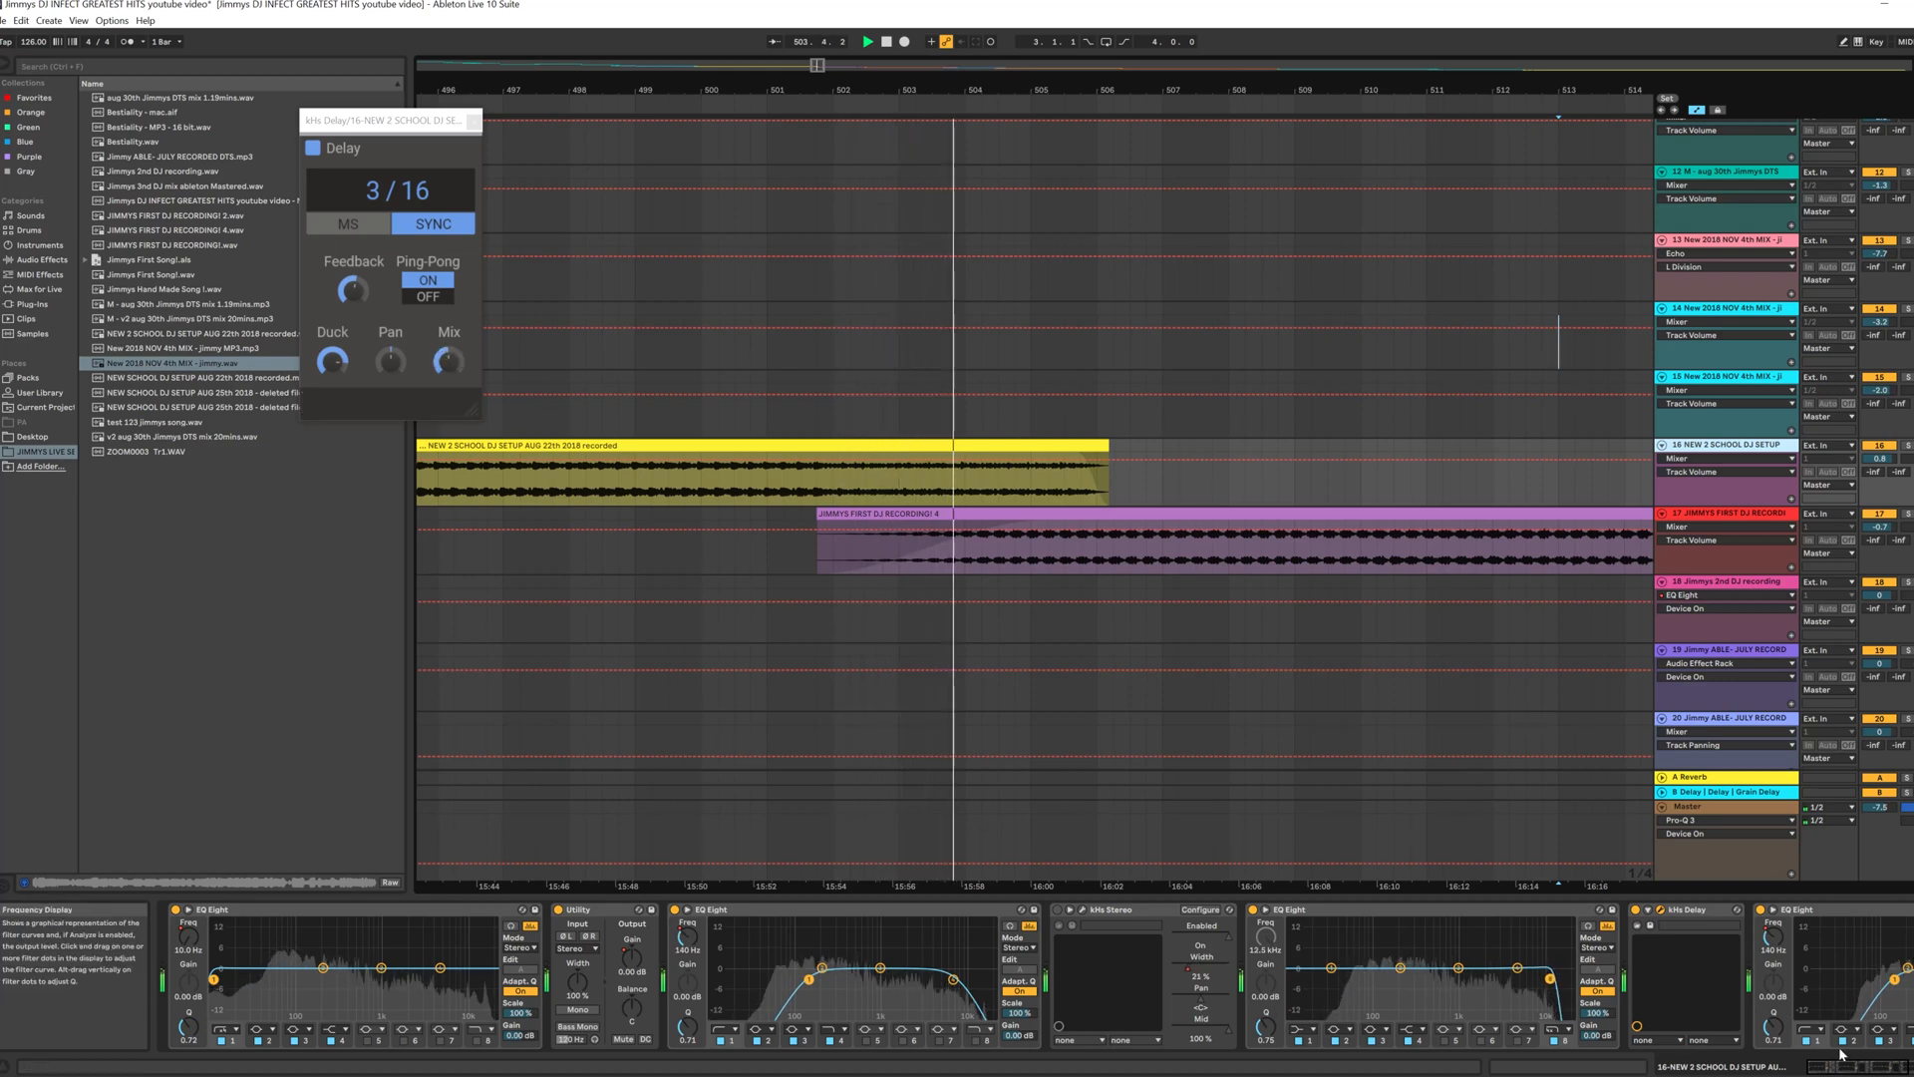
{"action": "left_click", "coordinate": [1875, 1069]}
{"action": "left_click", "coordinate": [1874, 1069]}
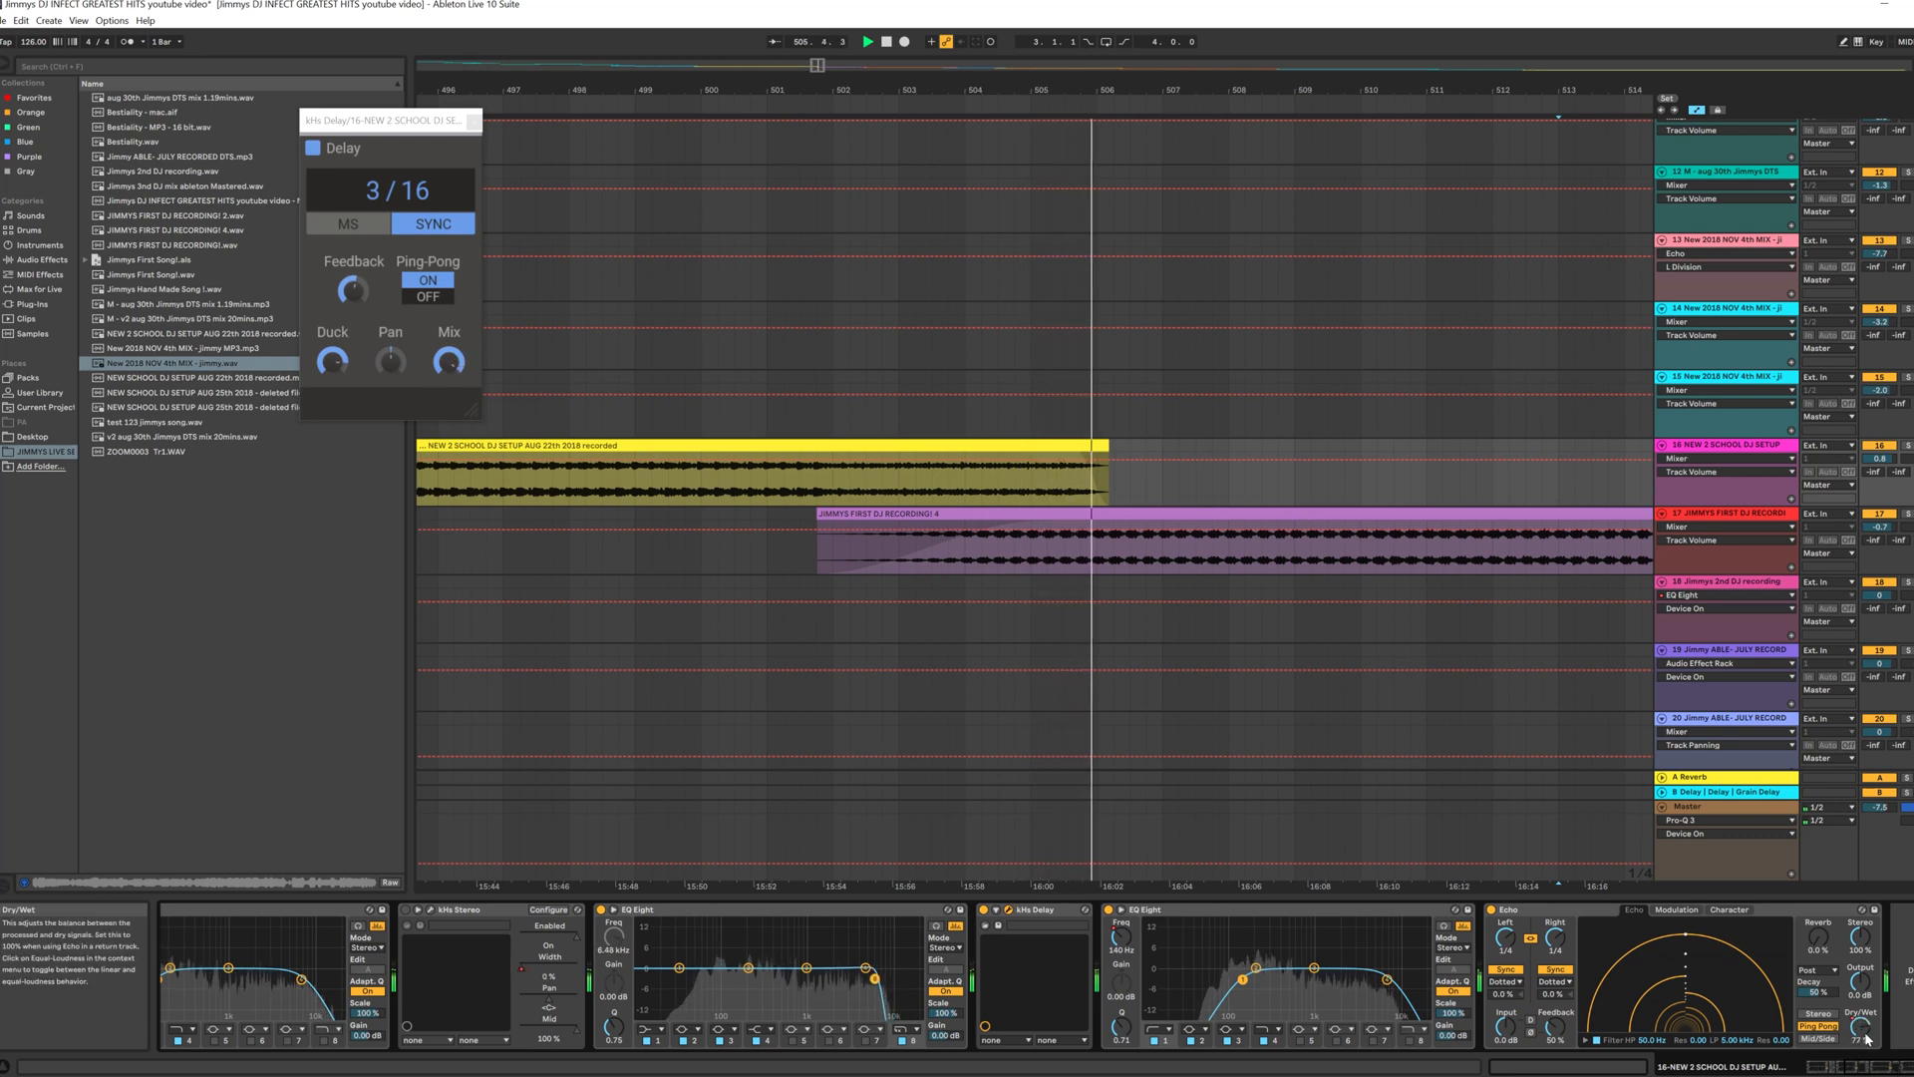
{"action": "left_click_drag", "start_coordinate": [1867, 1040], "coordinate": [1868, 977]}
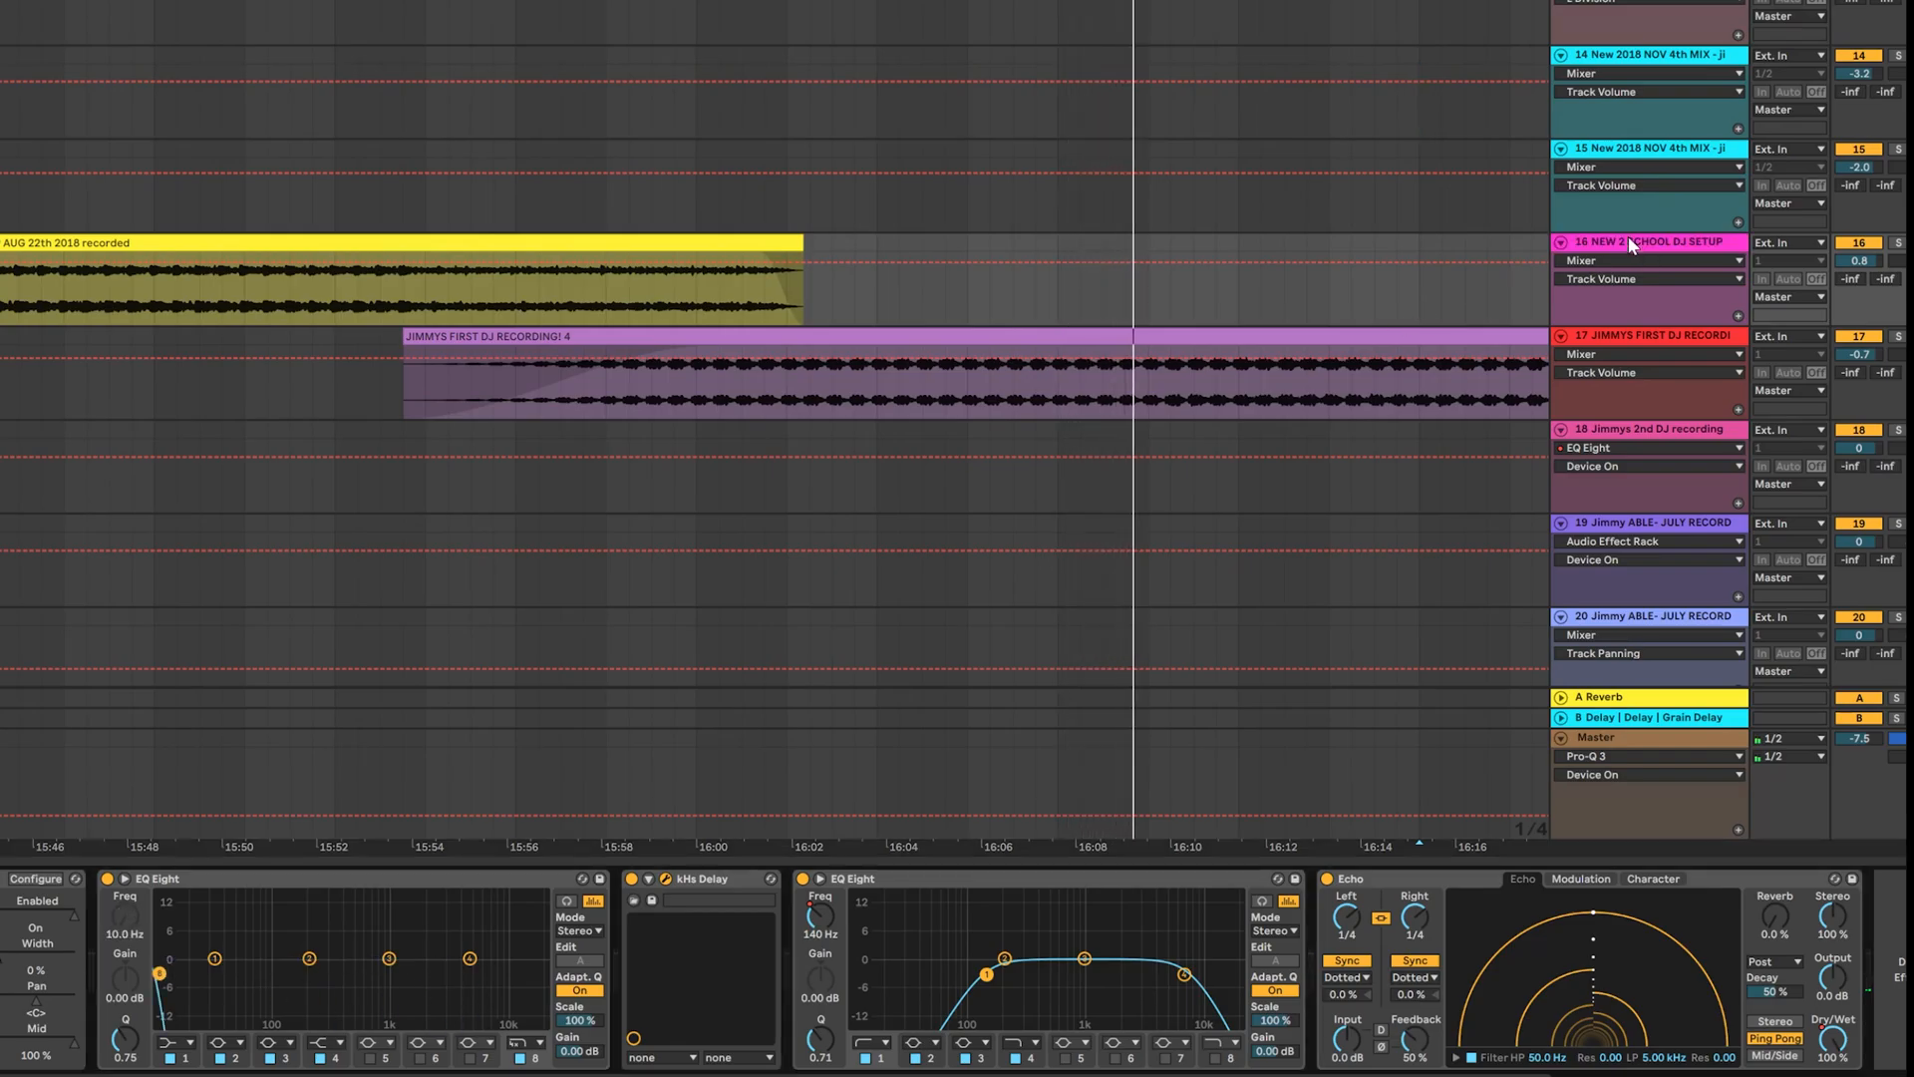
Step: Review track 17's device chain and check which devices on tracks 16 and 17 carry automation
{"action": "left_click", "coordinate": [1630, 344]}
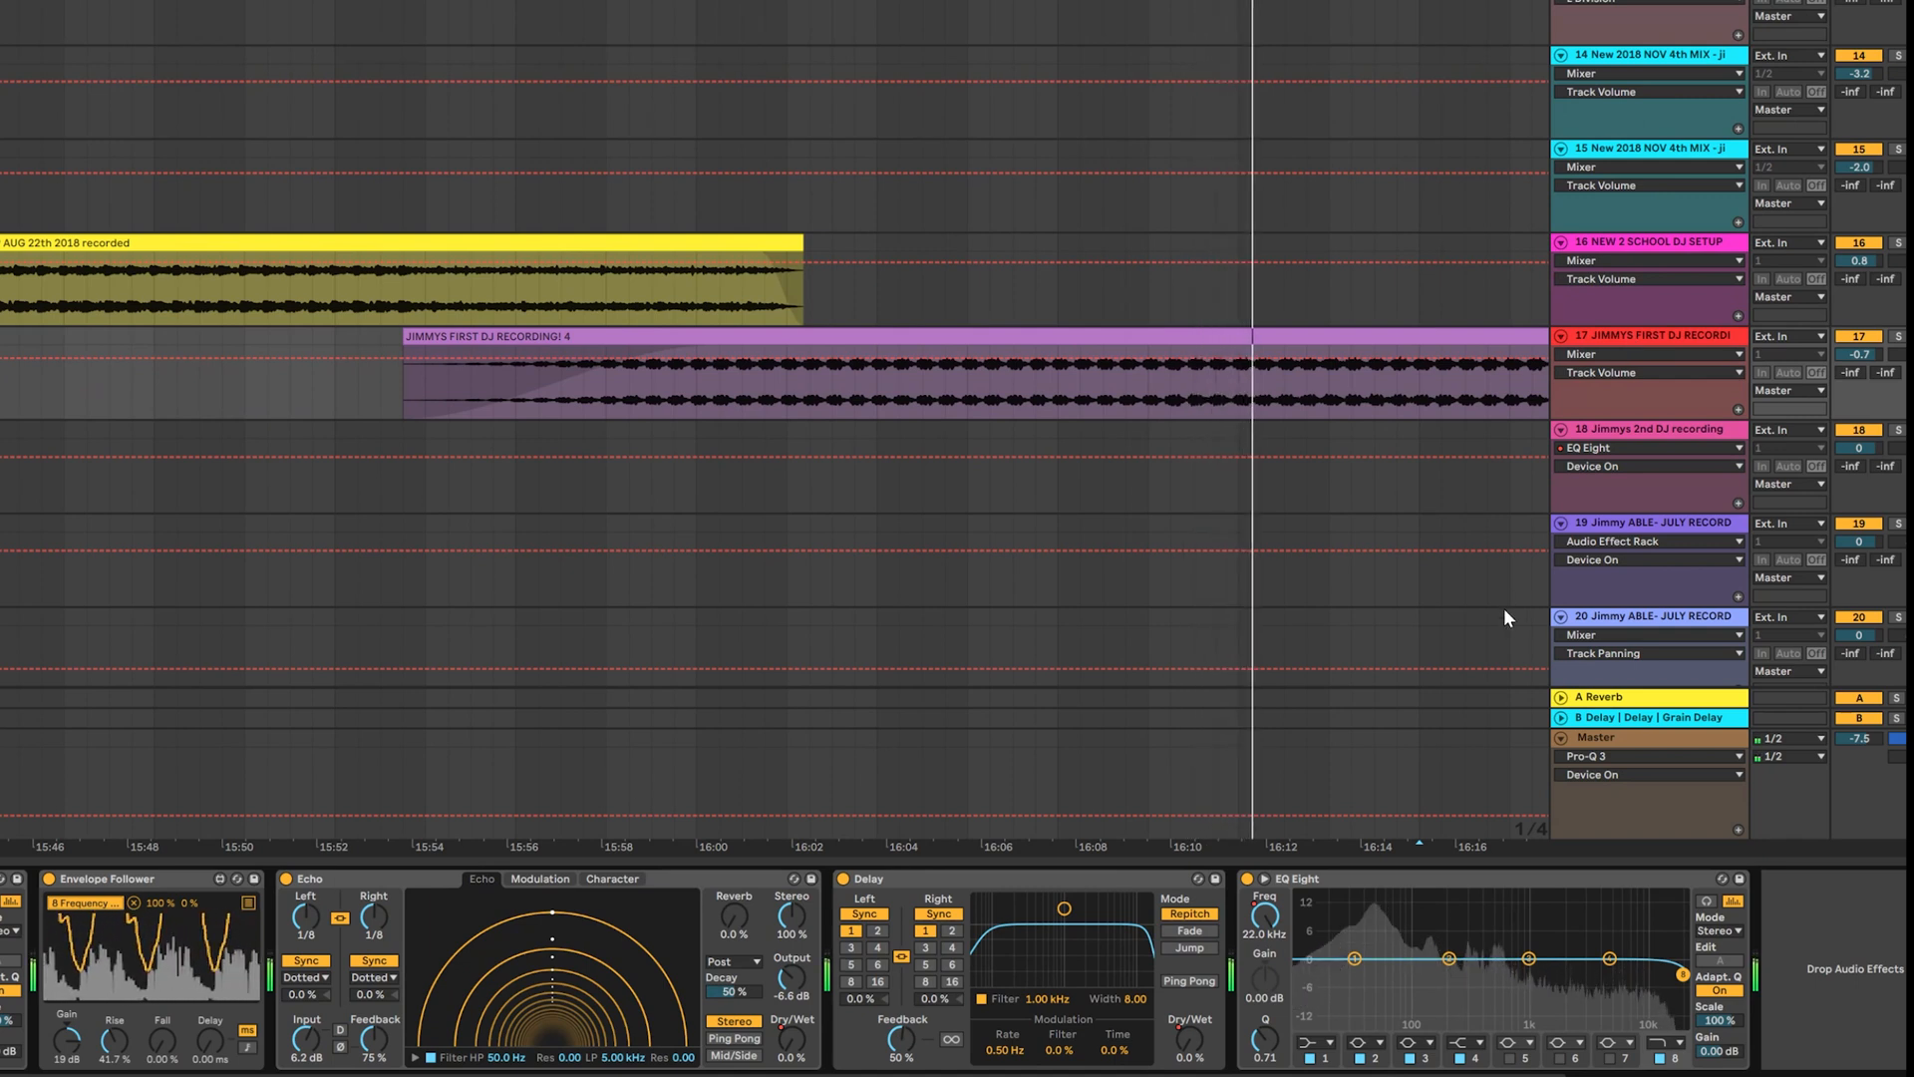
{"action": "left_click", "coordinate": [1677, 260]}
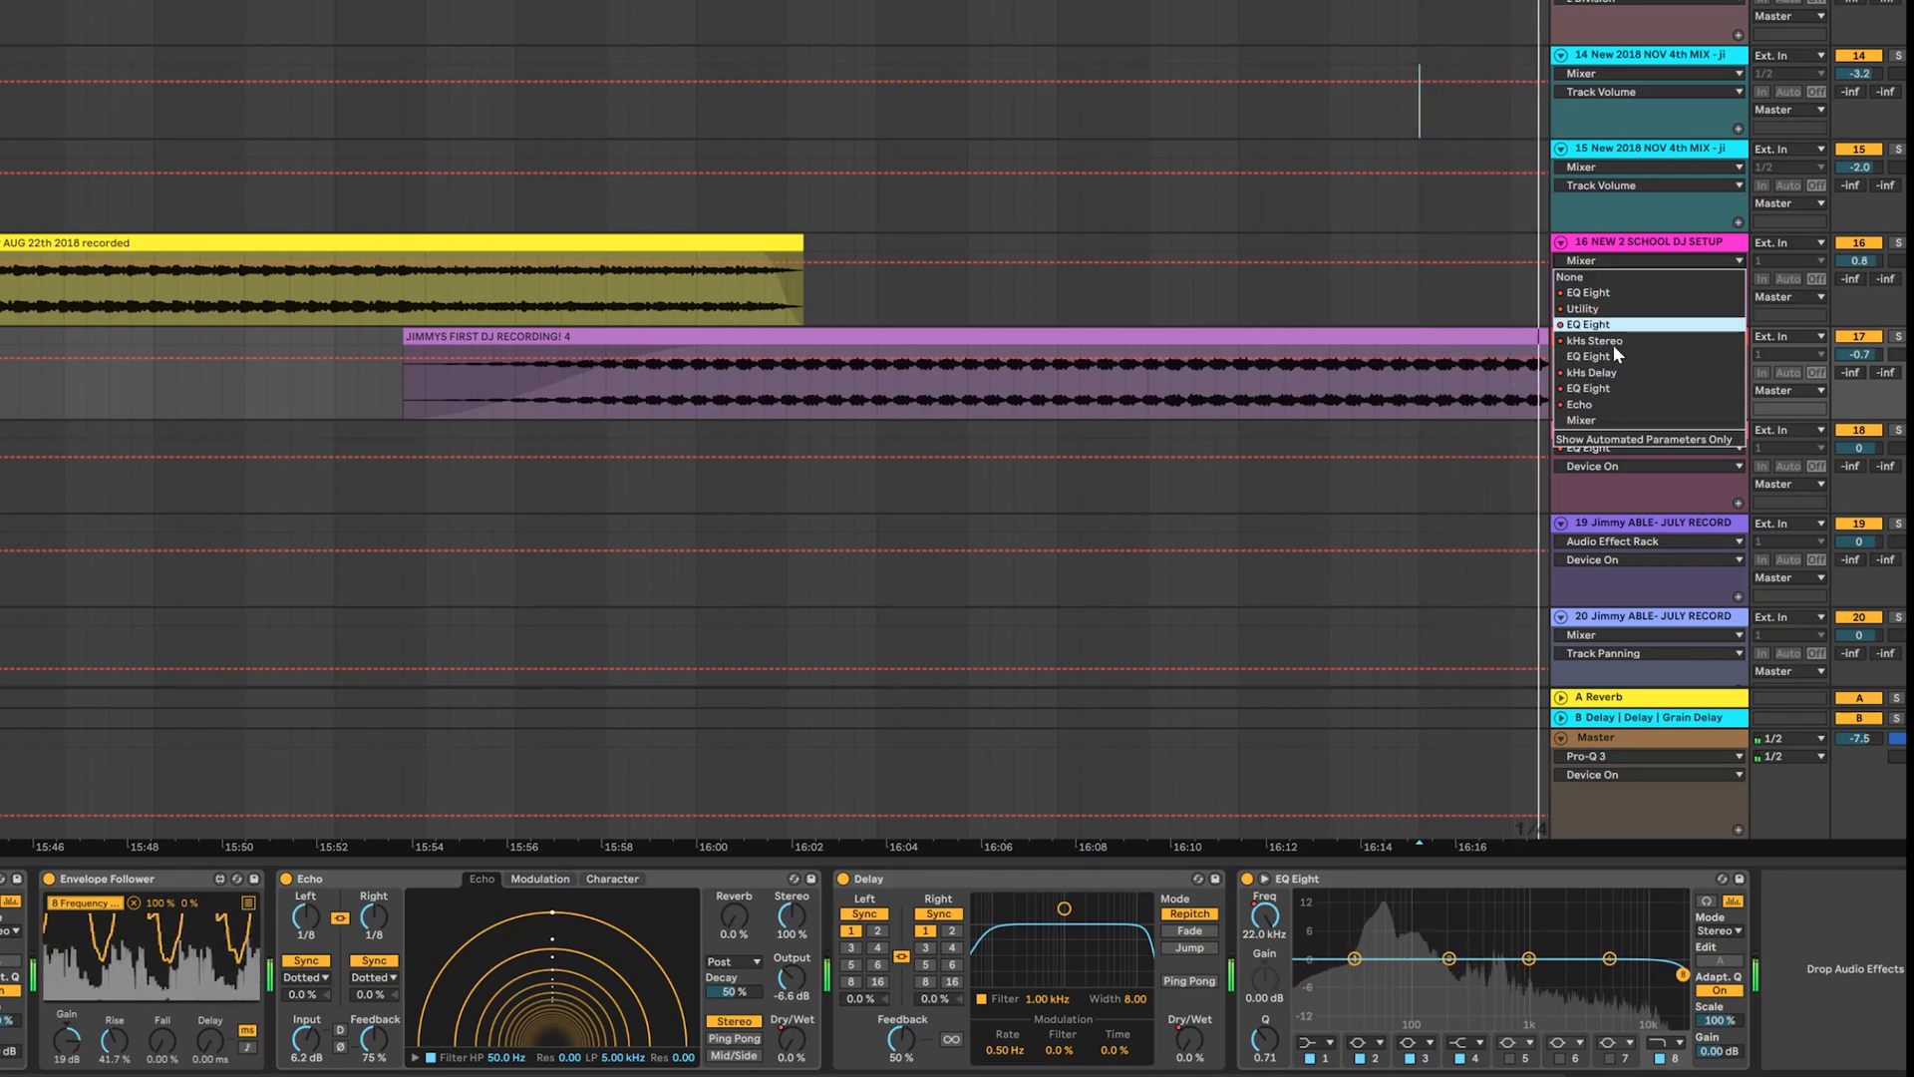
{"action": "key", "text": "Escape"}
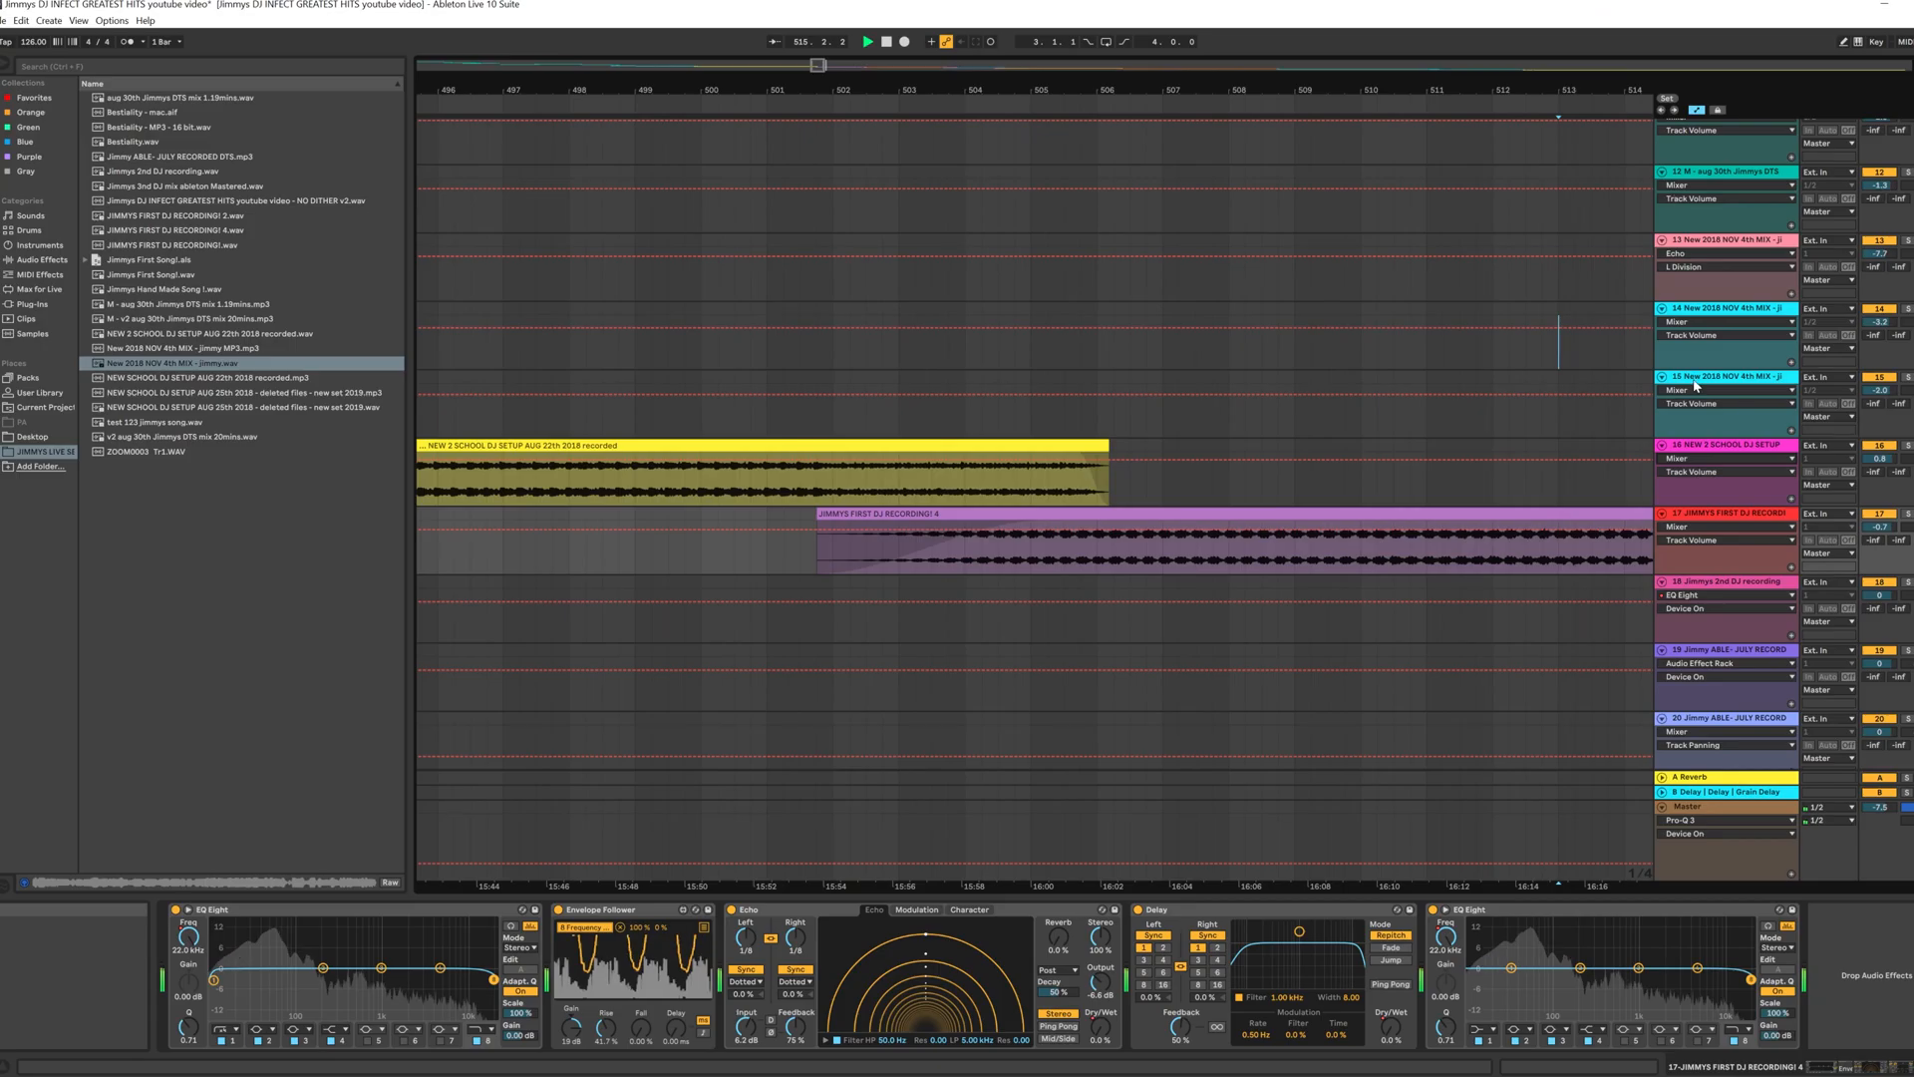
{"action": "left_click", "coordinate": [1730, 528]}
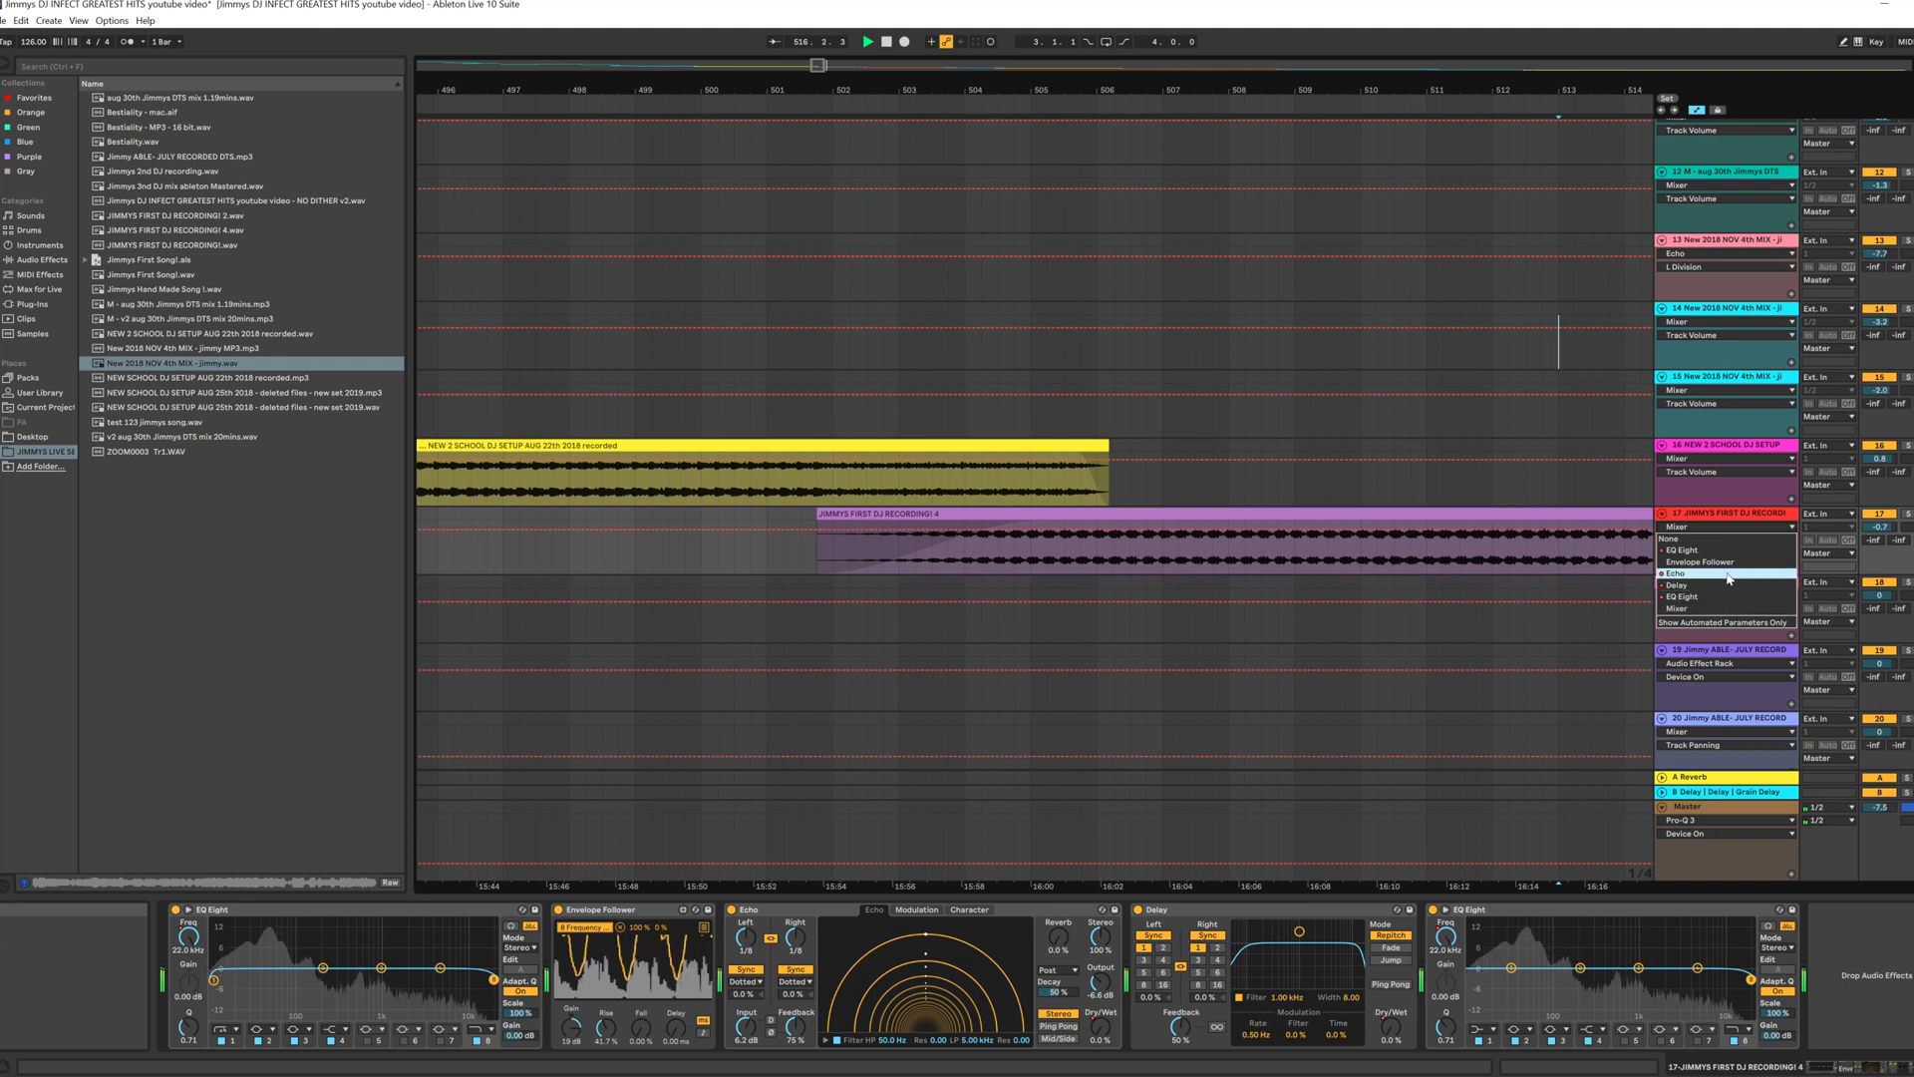
Step: Show the whole arrangement and look over the later clips through to the long recording on track 24
{"action": "key", "text": "w"}
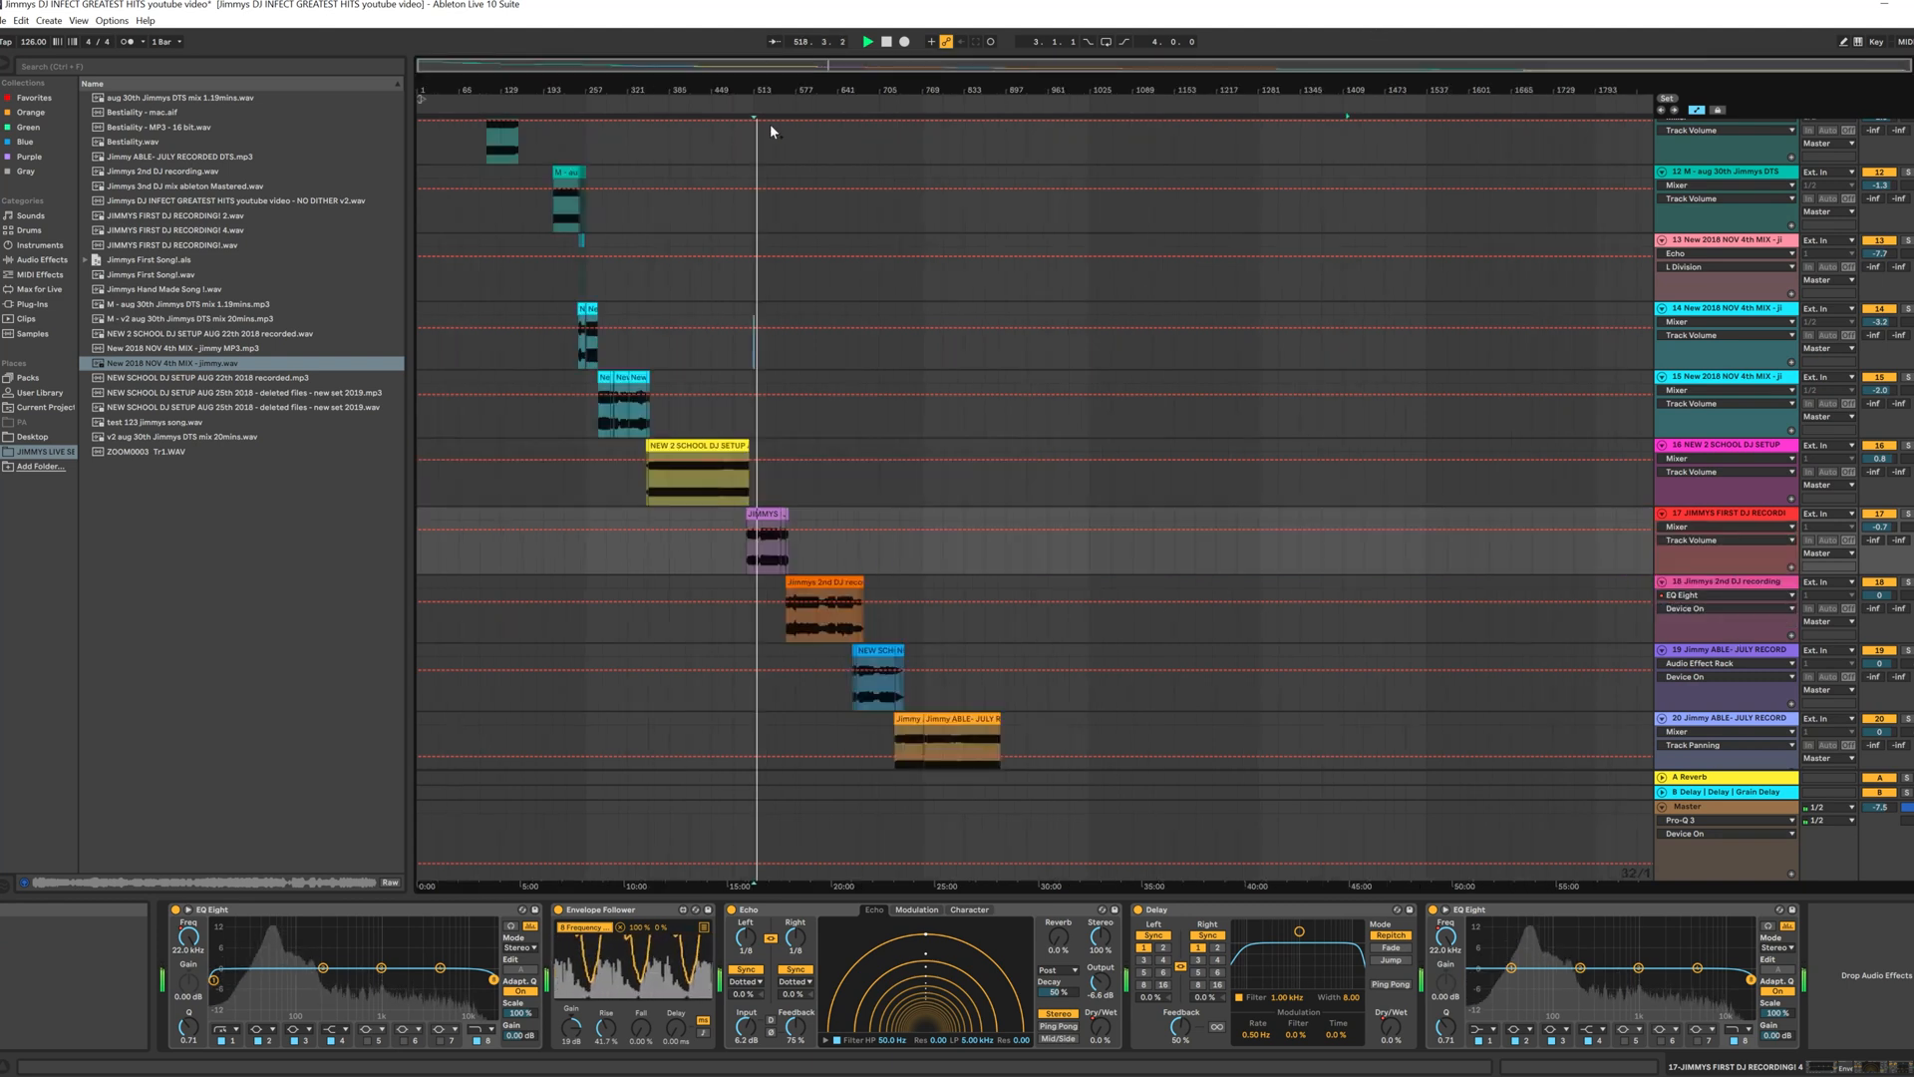
{"action": "scroll", "coordinate": [915, 511], "scroll_direction": "down", "scroll_amount": 8}
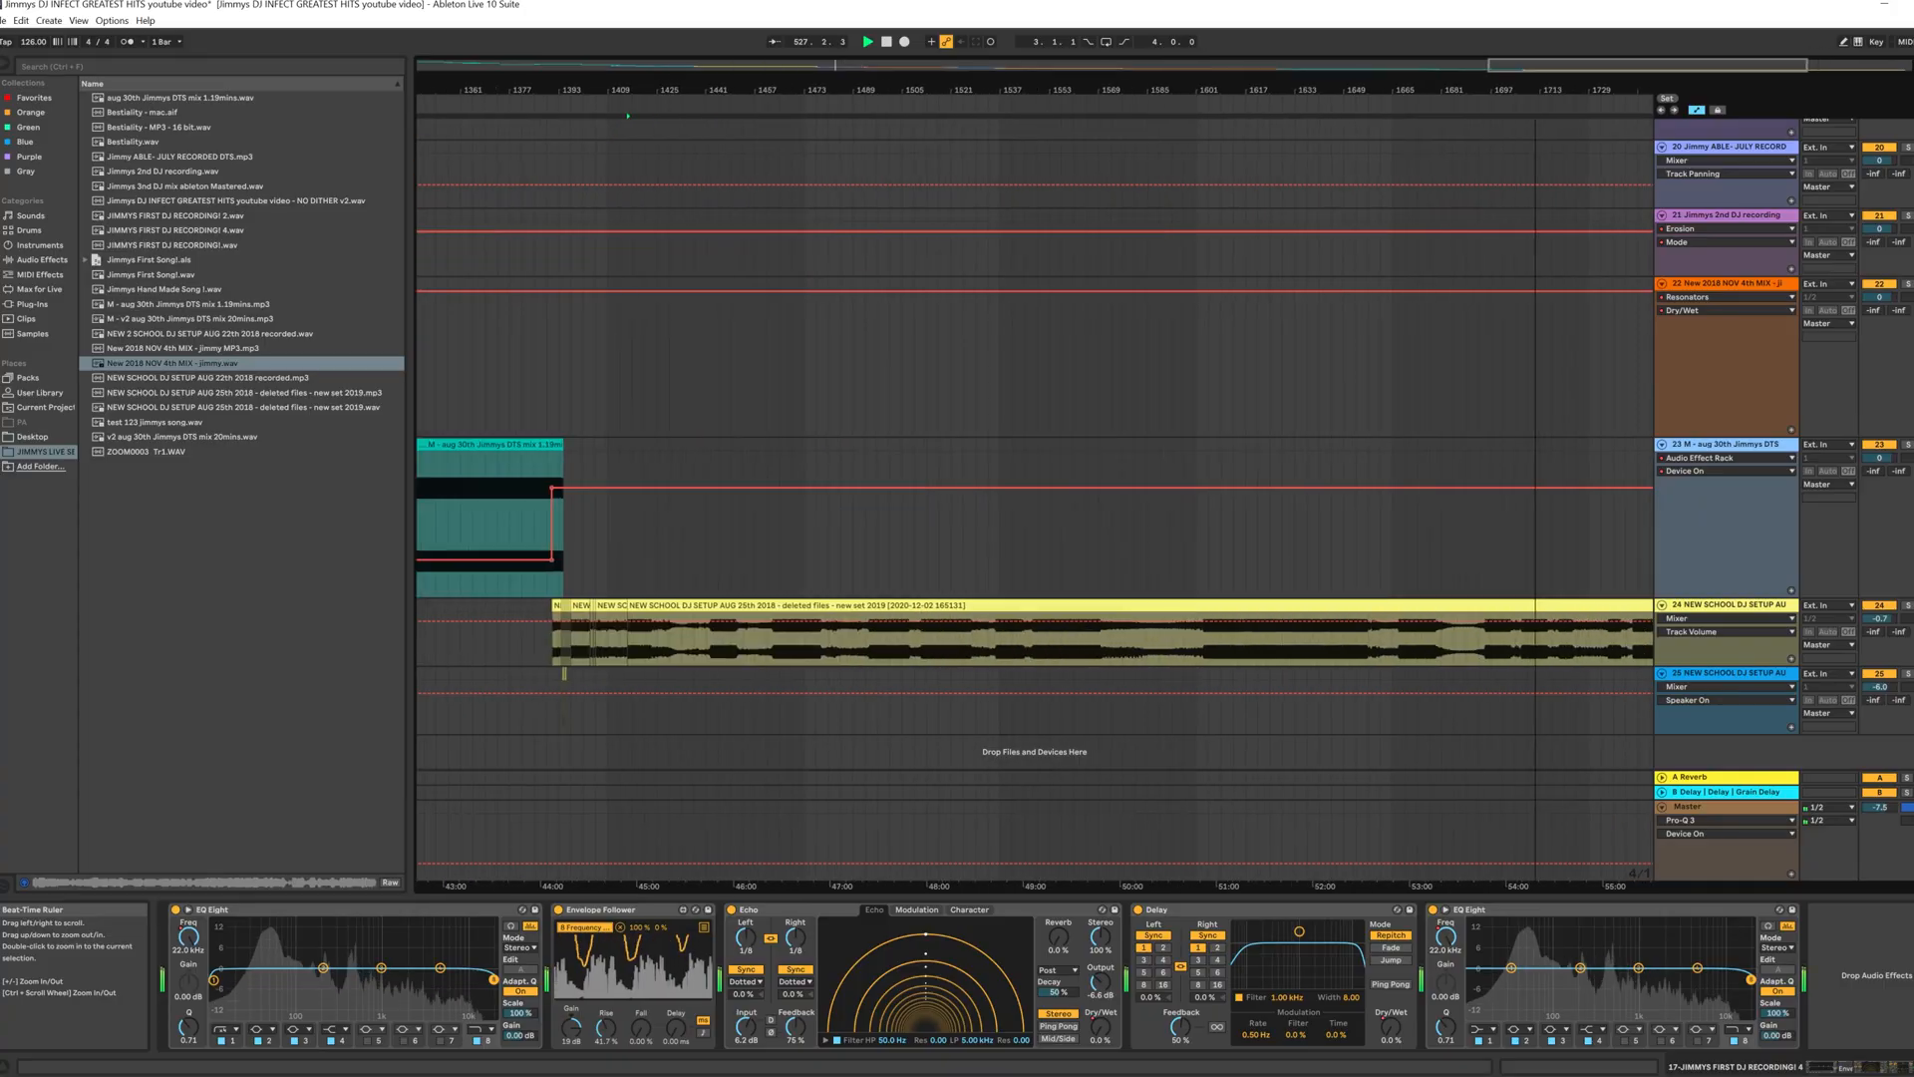
{"action": "left_click_drag", "start_coordinate": [1620, 80], "coordinate": [1620, 89]}
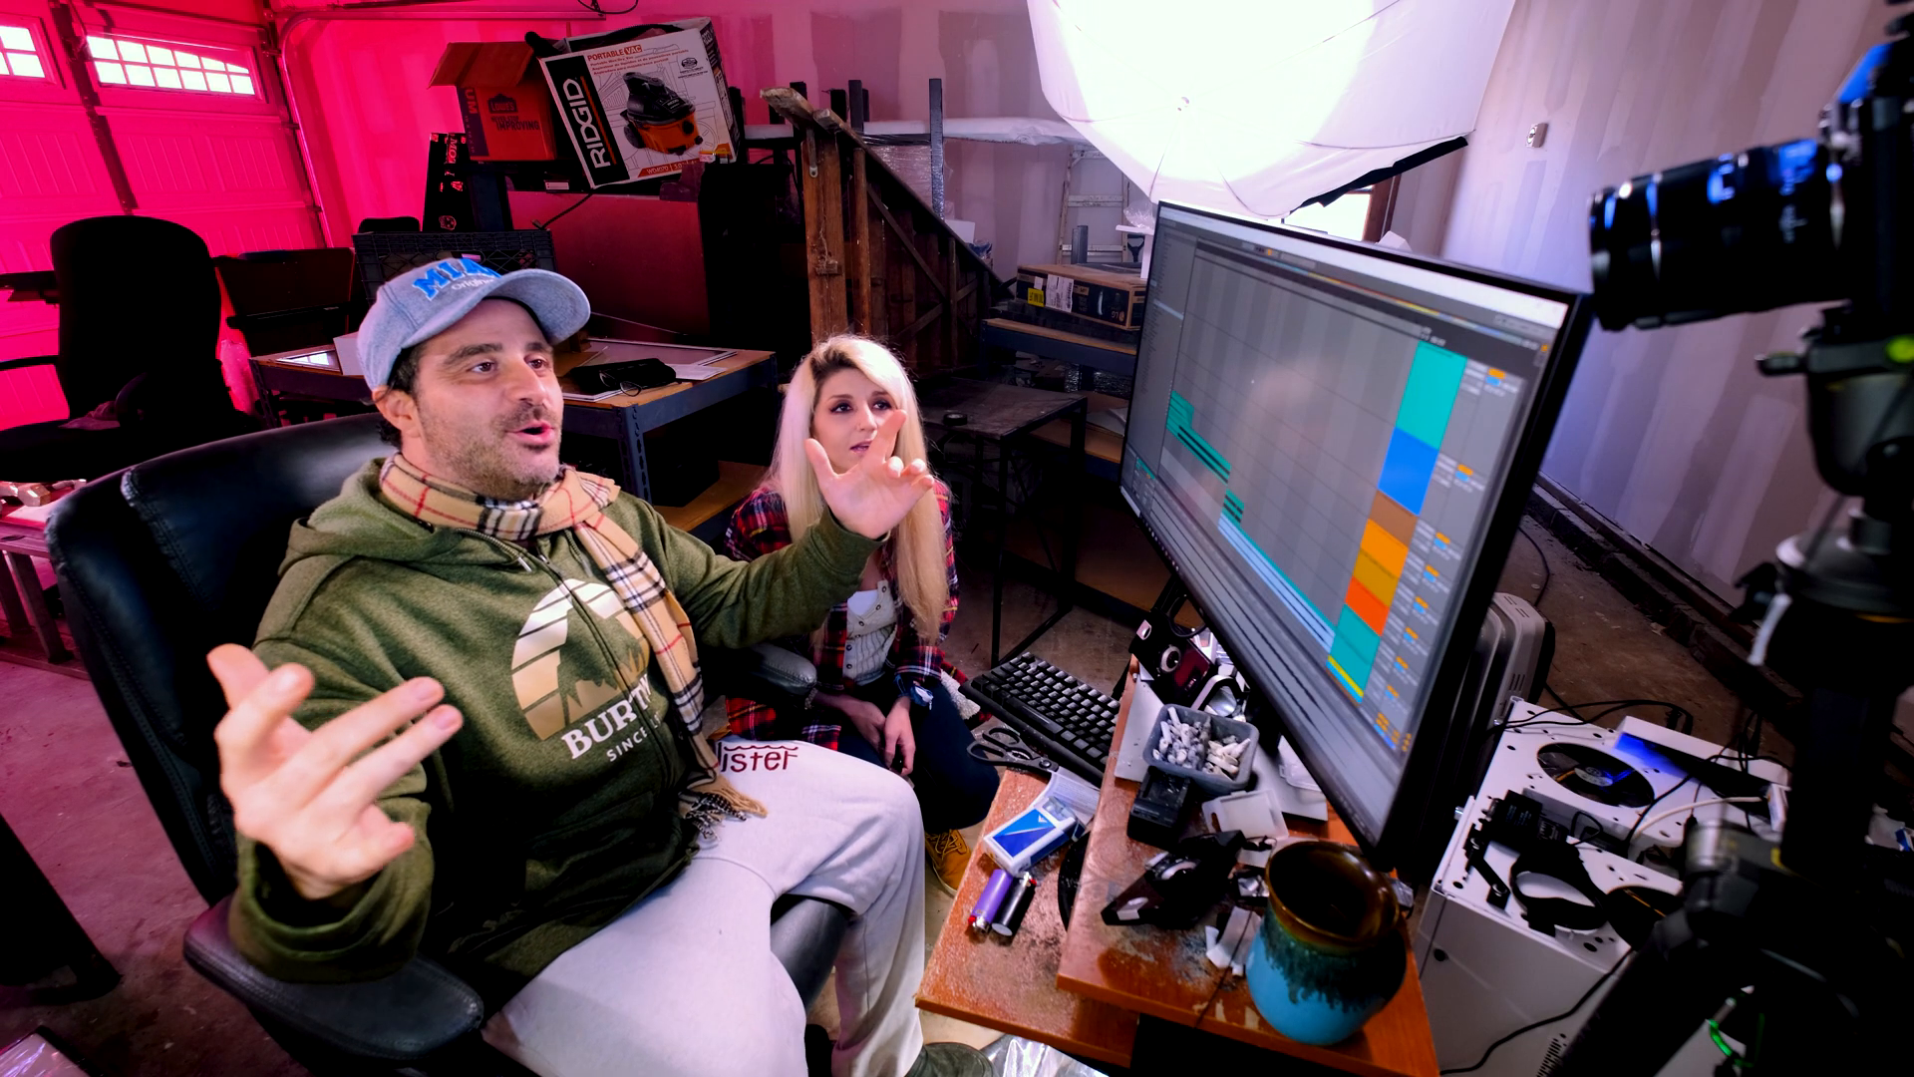